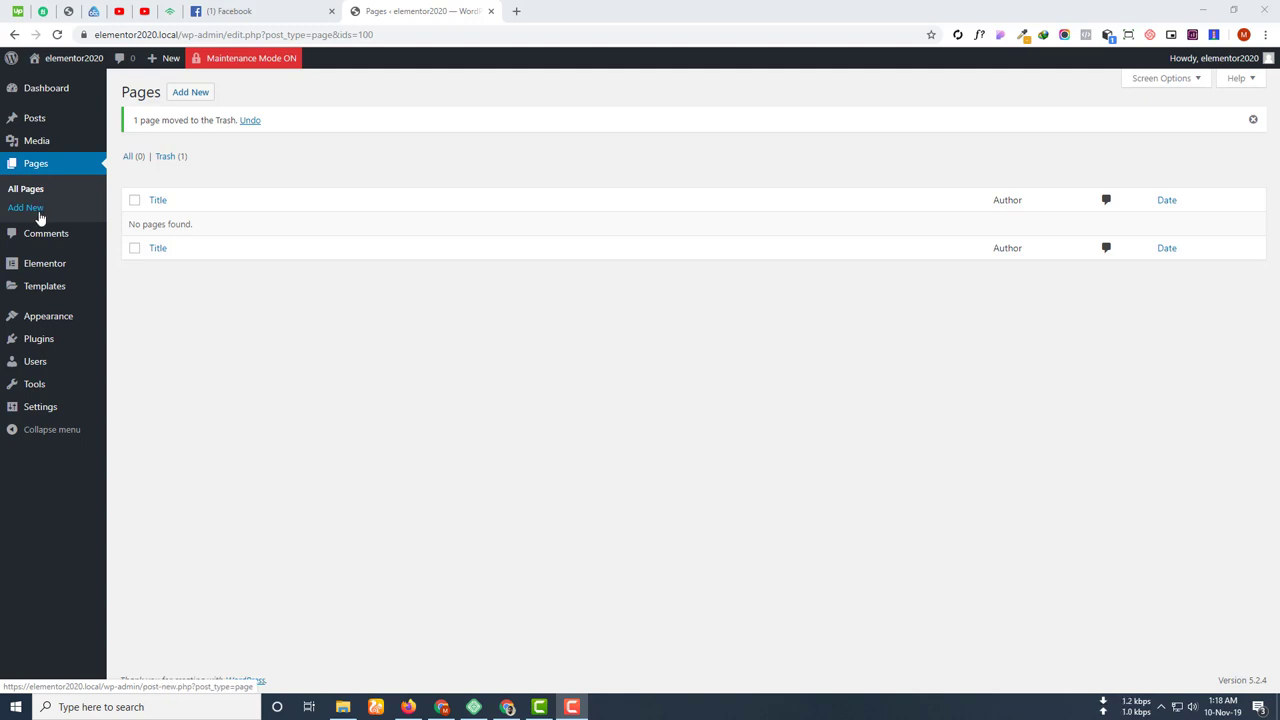
# Create a new page titled "Section" and publish it.
pyautogui.click(36, 211)
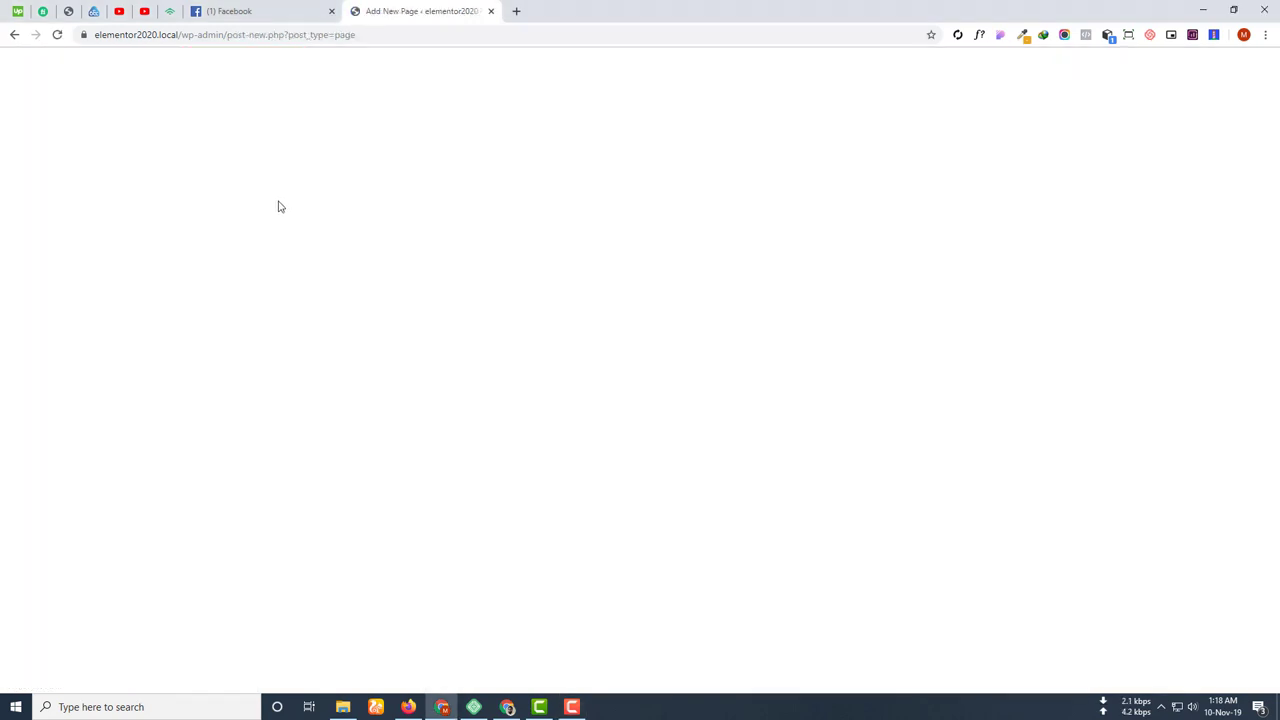
pyautogui.click(57, 35)
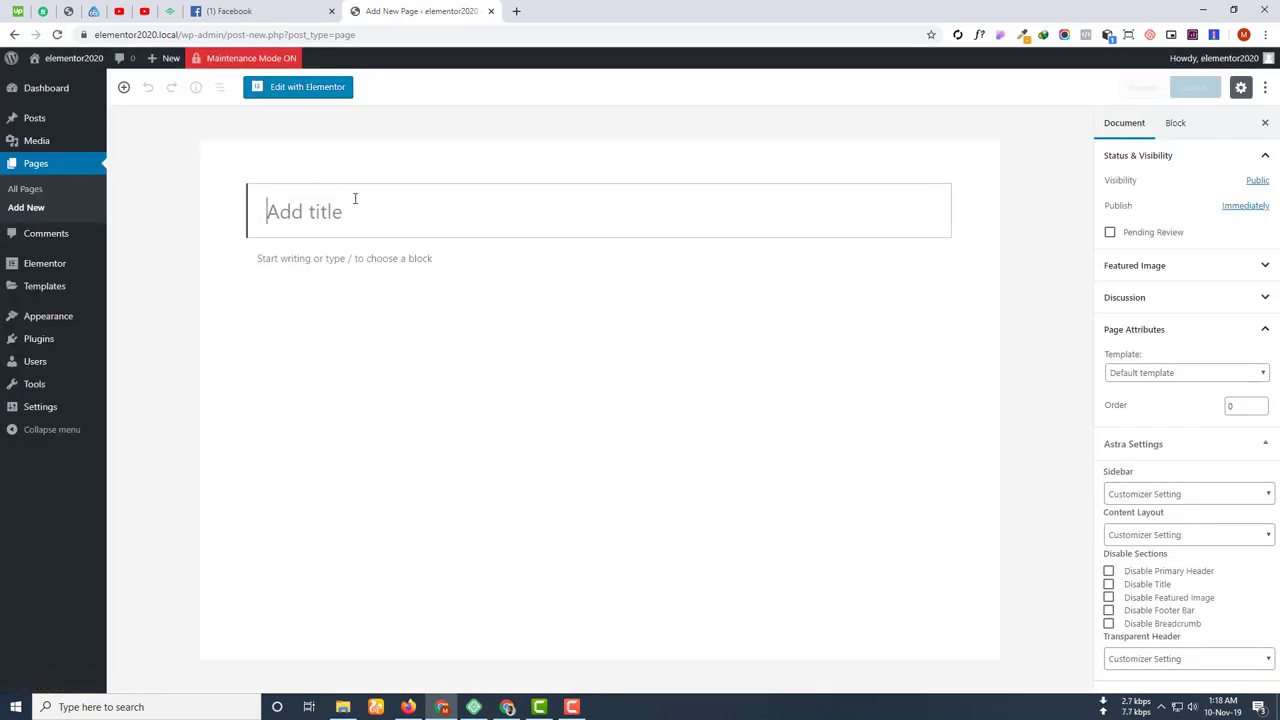
pyautogui.write('Section')
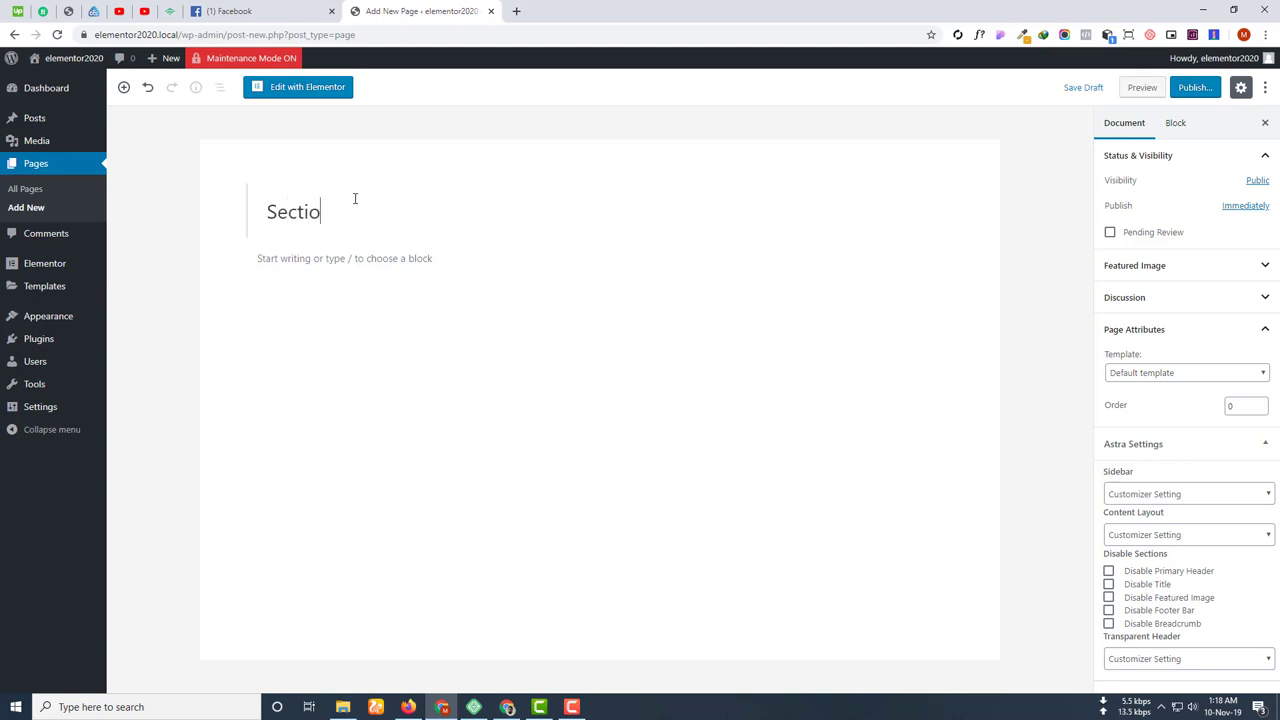
pyautogui.click(1196, 88)
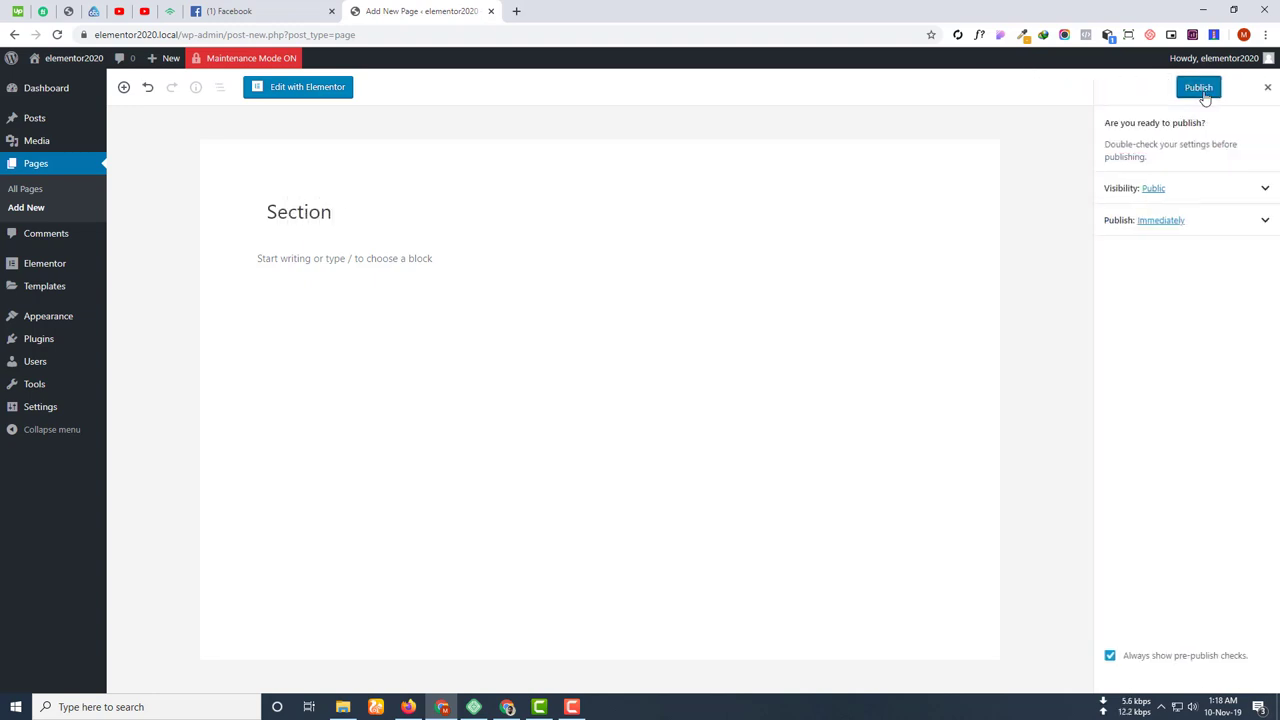
pyautogui.click(1198, 88)
# Open the page in the Elementor editor, set its page layout to Elementor Canvas and update the page.
pyautogui.click(301, 91)
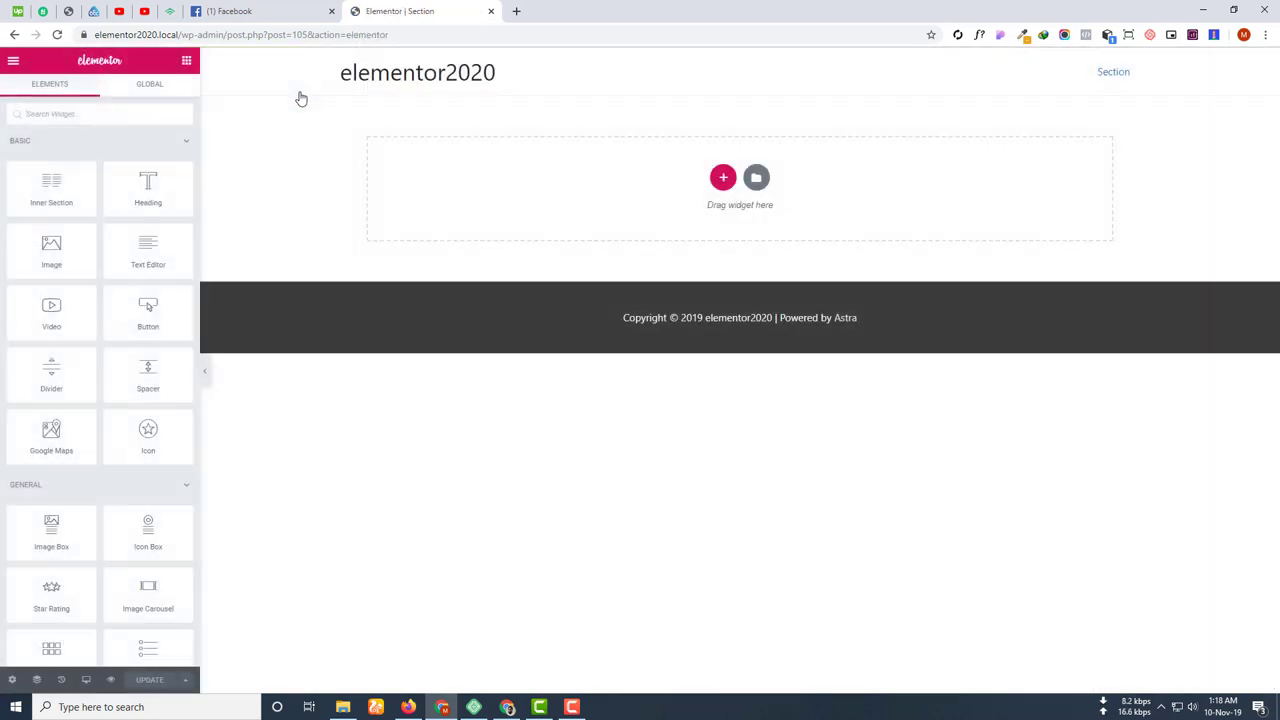
pyautogui.click(12, 680)
pyautogui.click(120, 385)
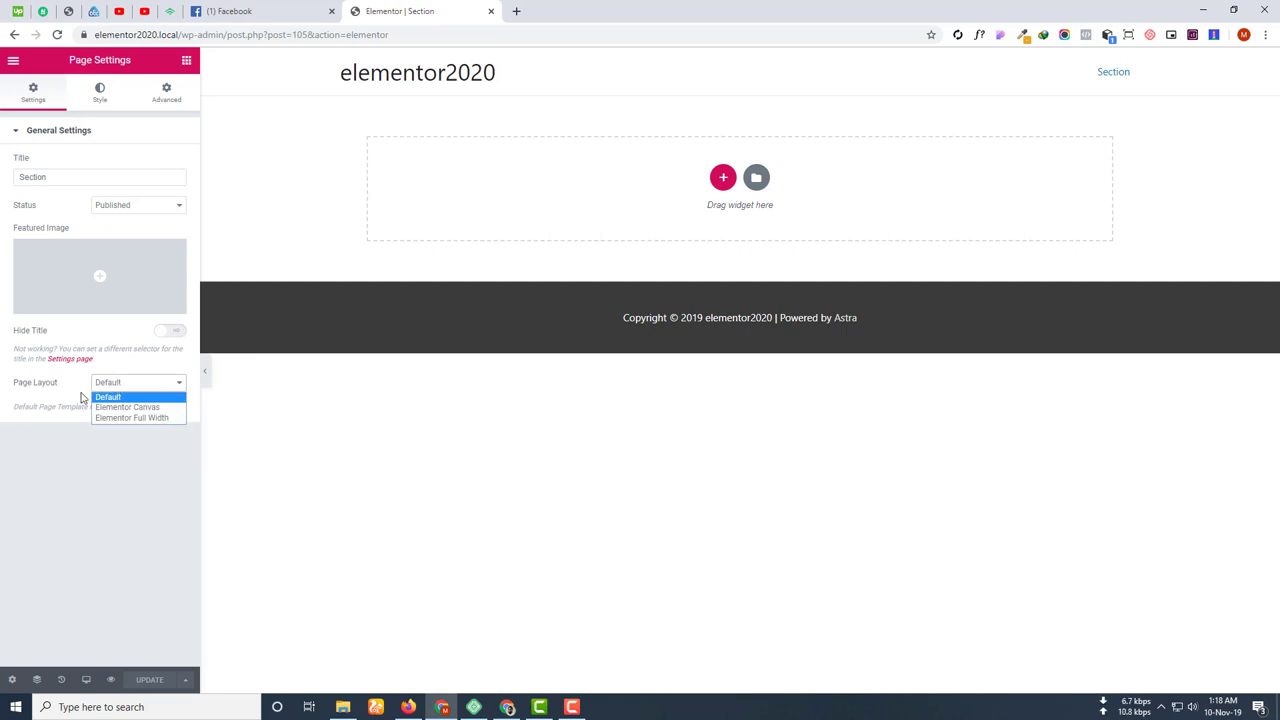
pyautogui.click(137, 408)
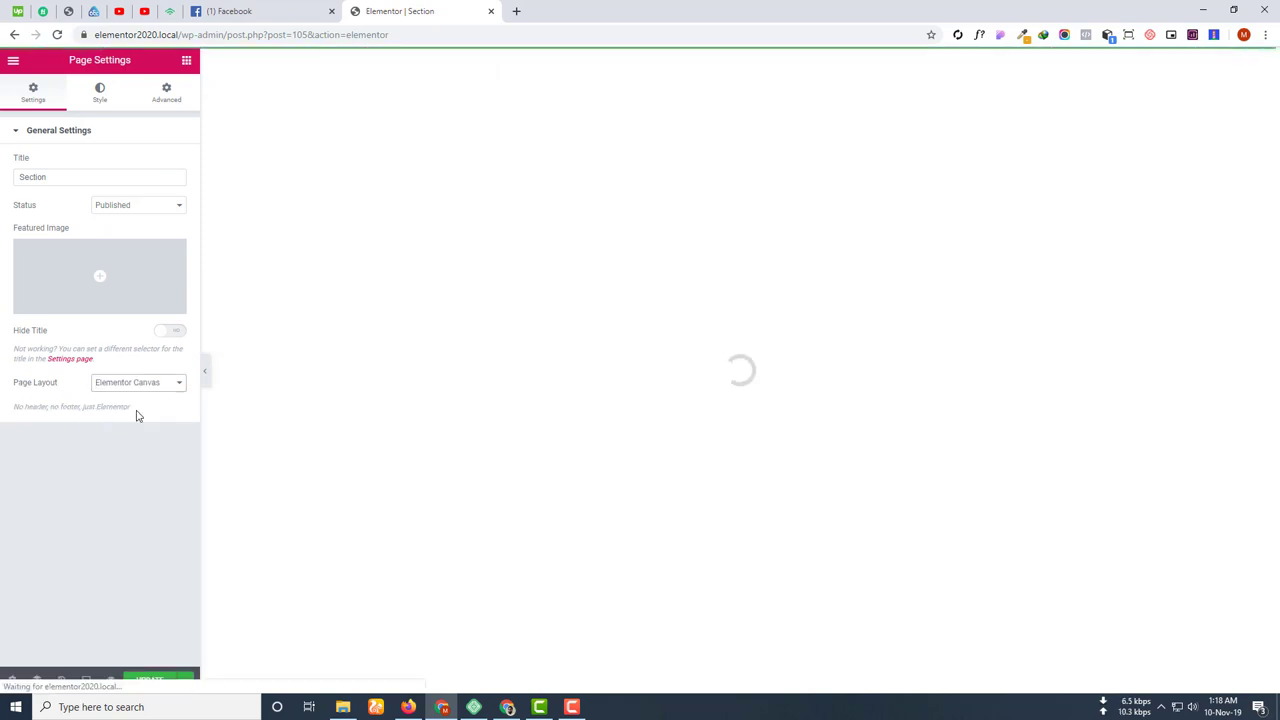
pyautogui.click(152, 680)
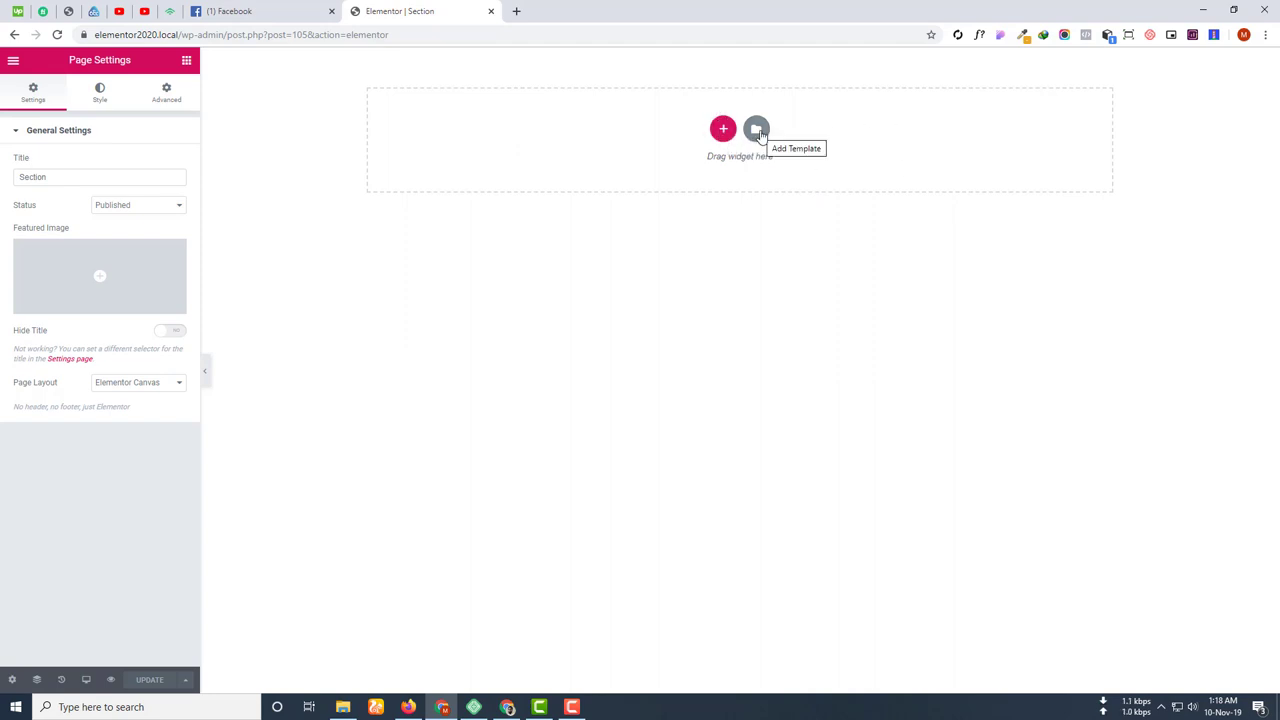
# Add a new section with a single-column structure to the empty page.
pyautogui.click(723, 129)
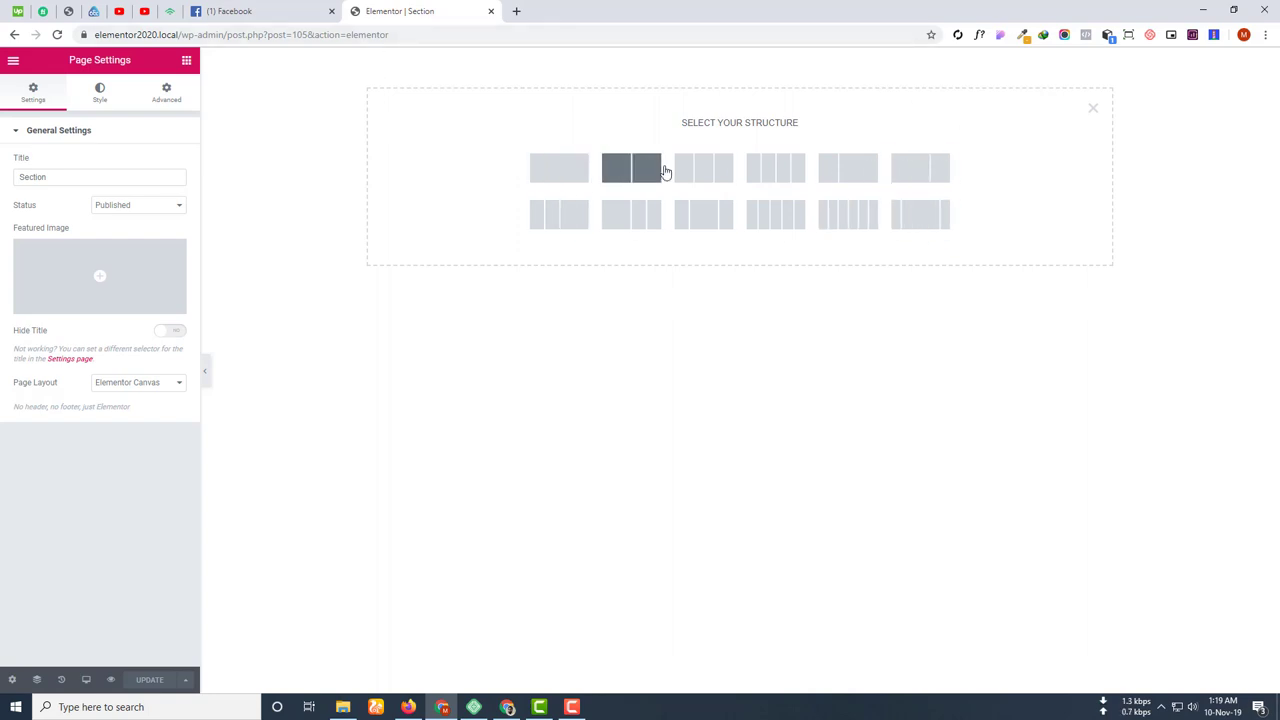
pyautogui.click(185, 60)
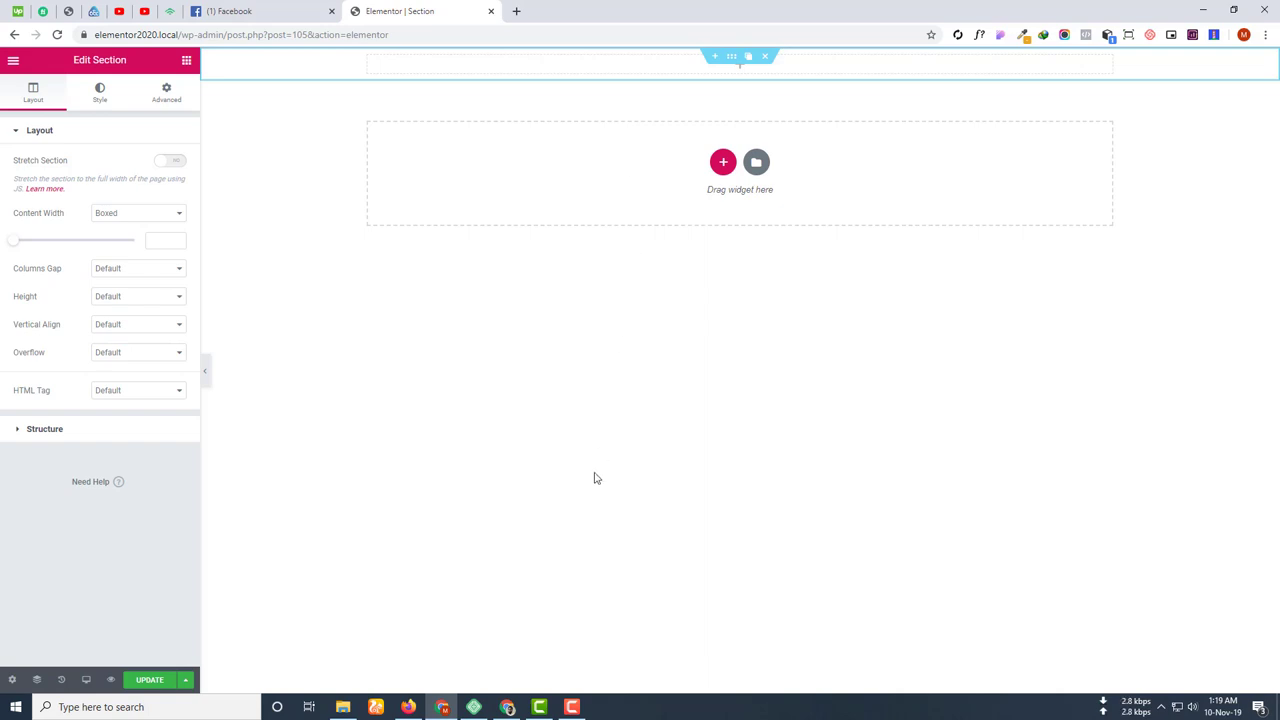
# Add another single-column section below the first one and delete it.
pyautogui.click(723, 162)
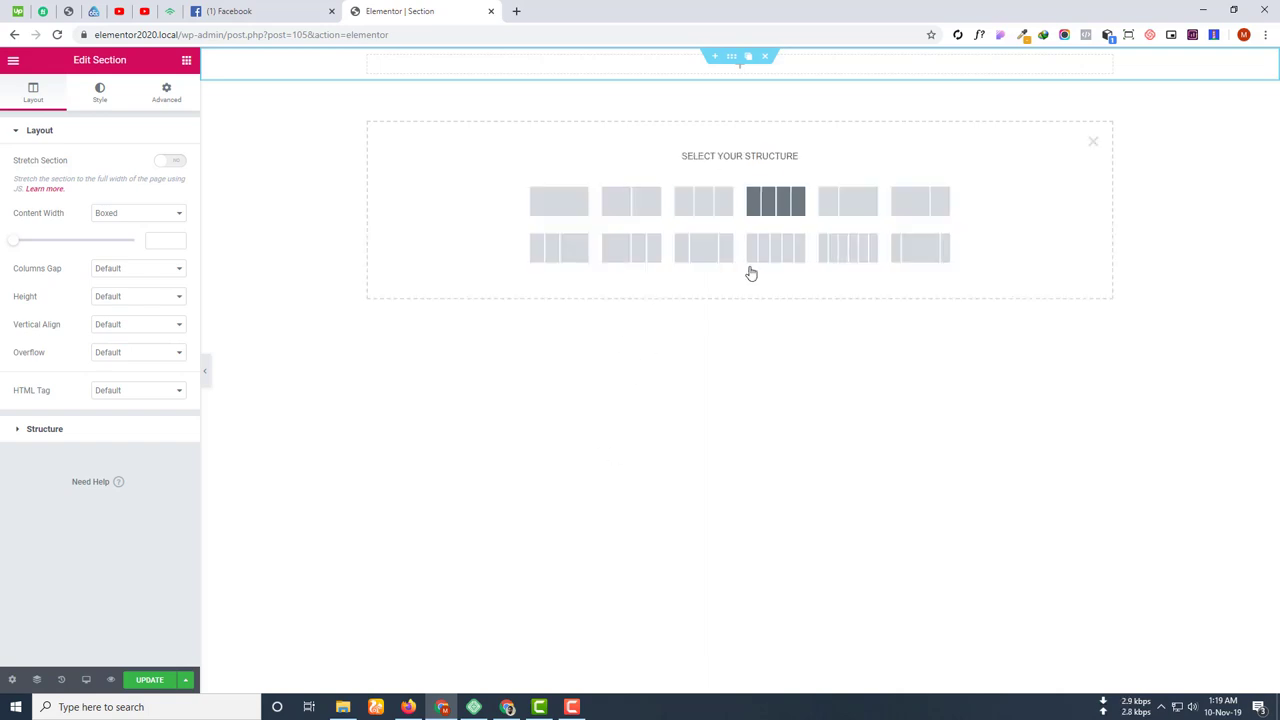
pyautogui.click(564, 205)
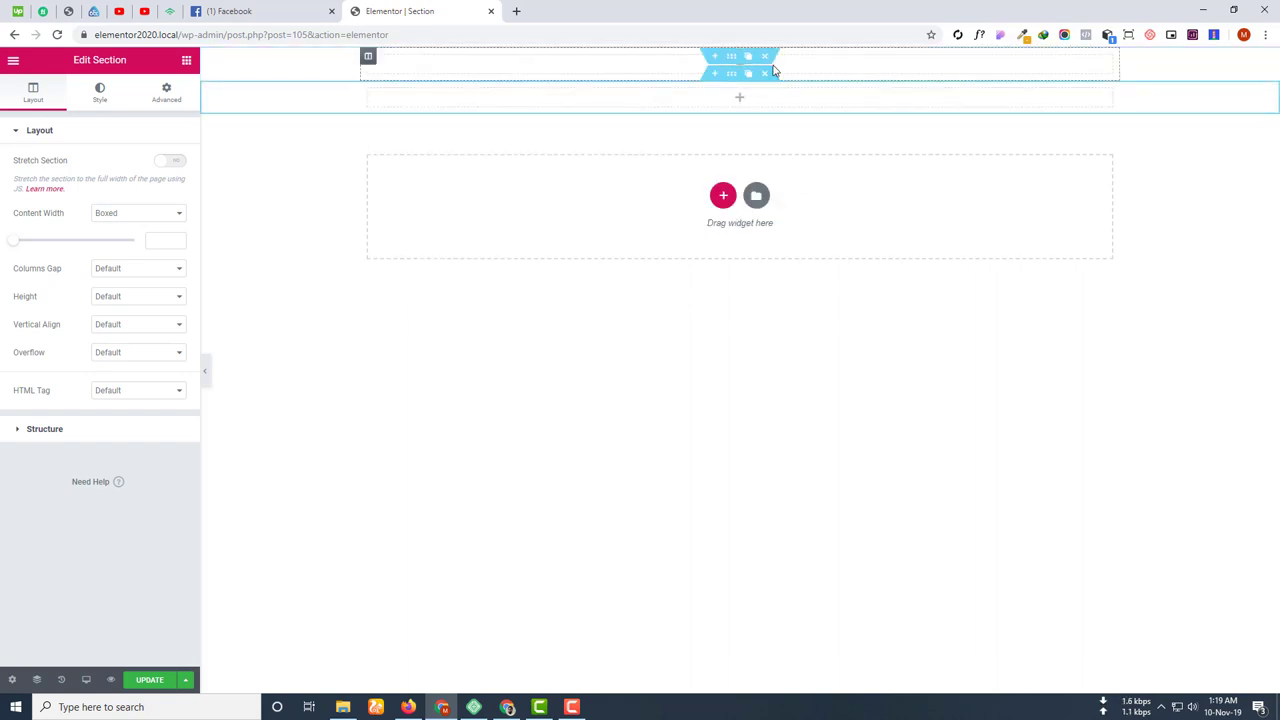
pyautogui.click(766, 72)
# Add a section with four equal columns below the first one and delete it.
pyautogui.click(722, 162)
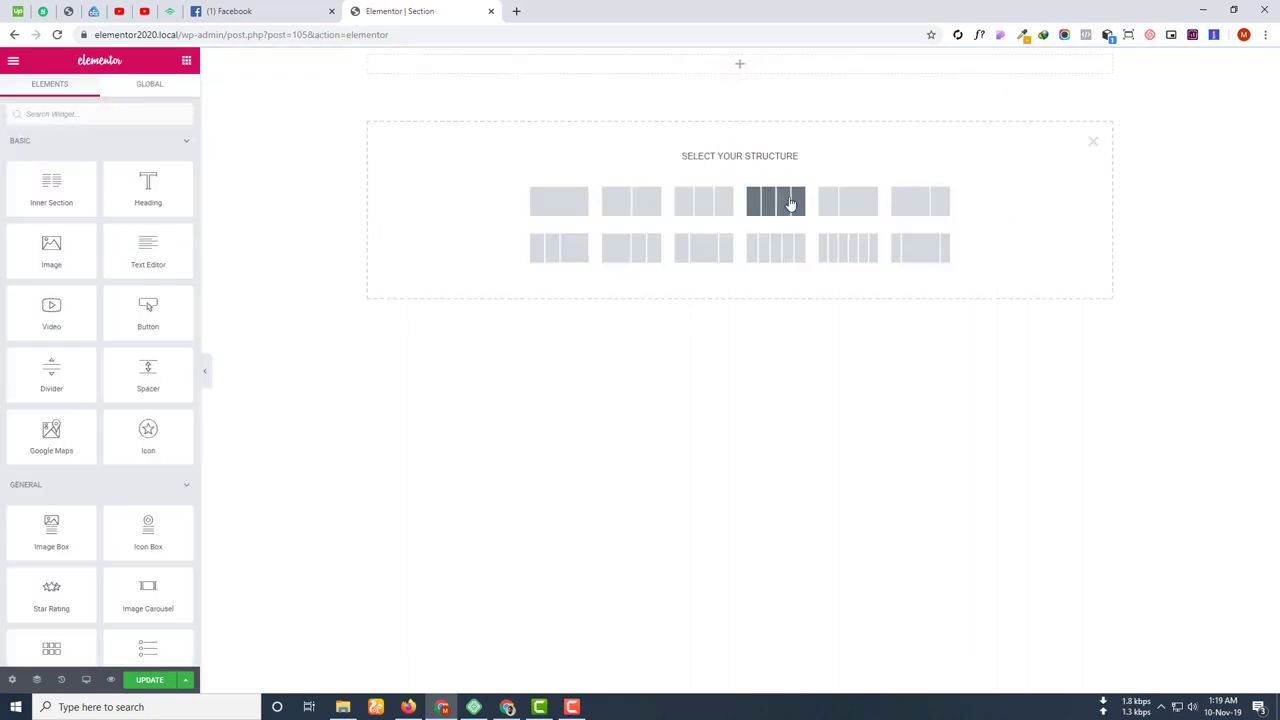
pyautogui.click(790, 204)
pyautogui.click(766, 75)
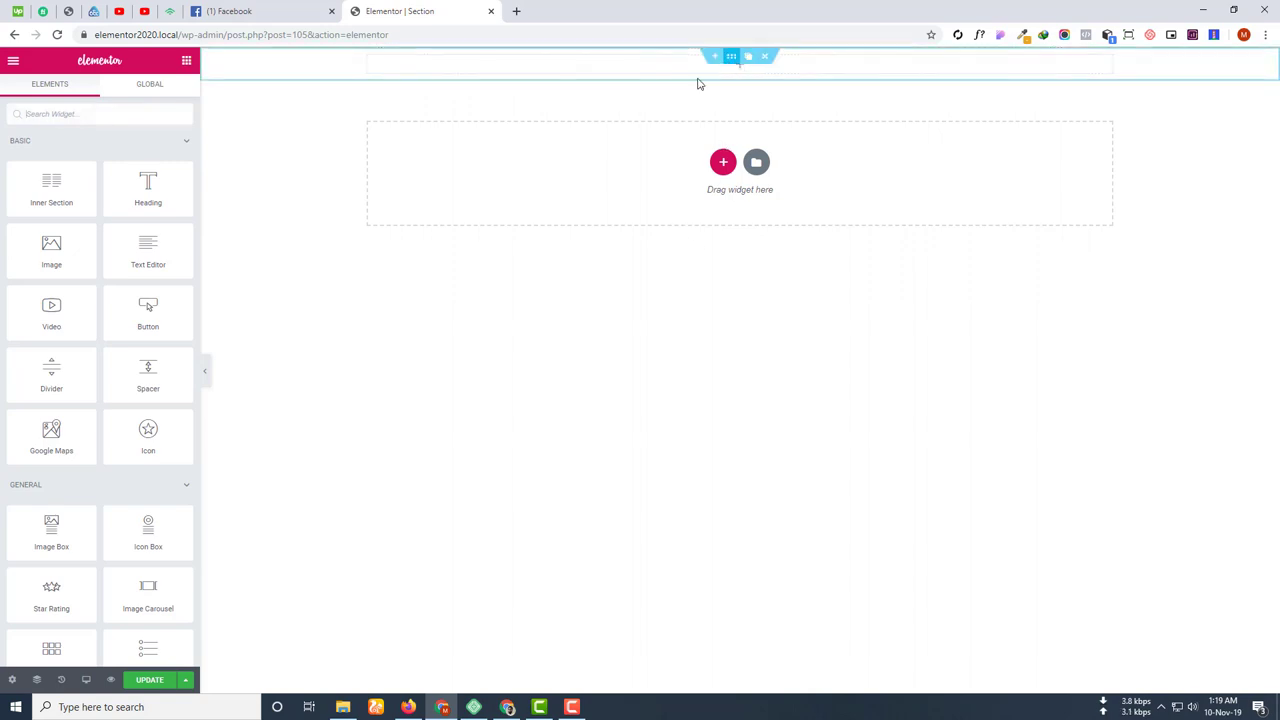
# Insert a section with three equal columns above the existing single-column section.
pyautogui.moveTo(728, 62)
pyautogui.click(714, 61)
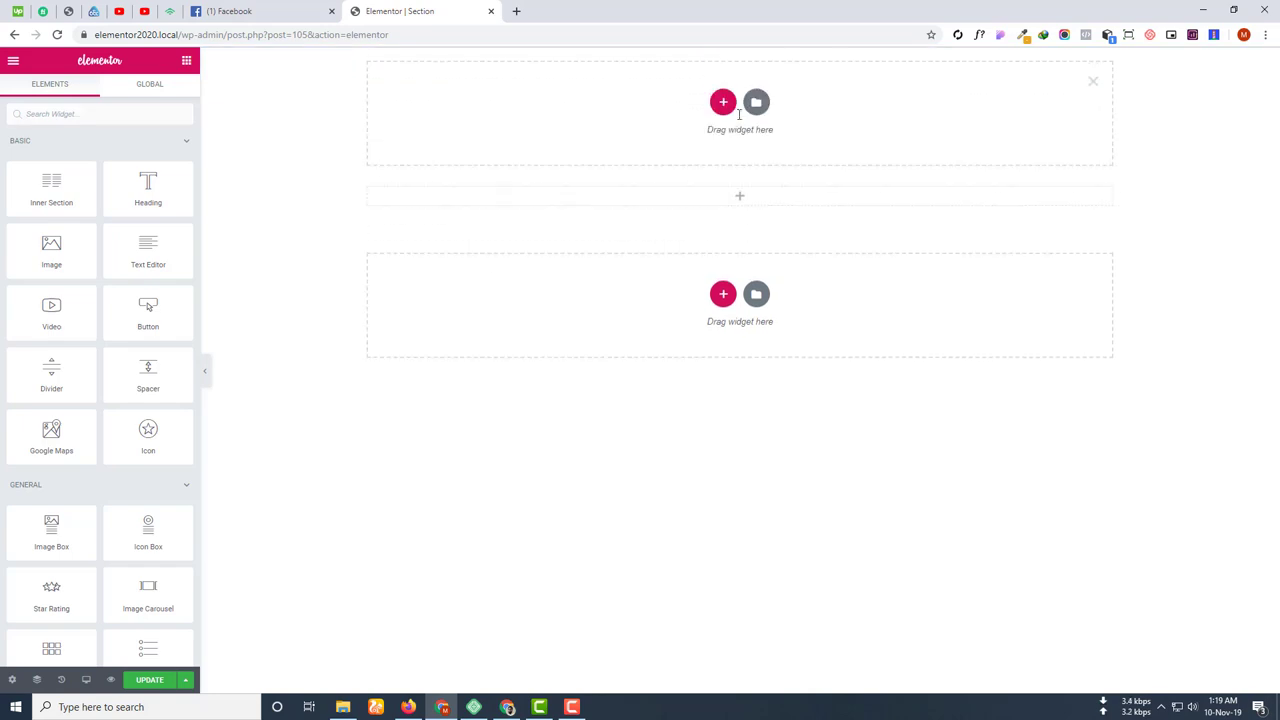
pyautogui.click(723, 103)
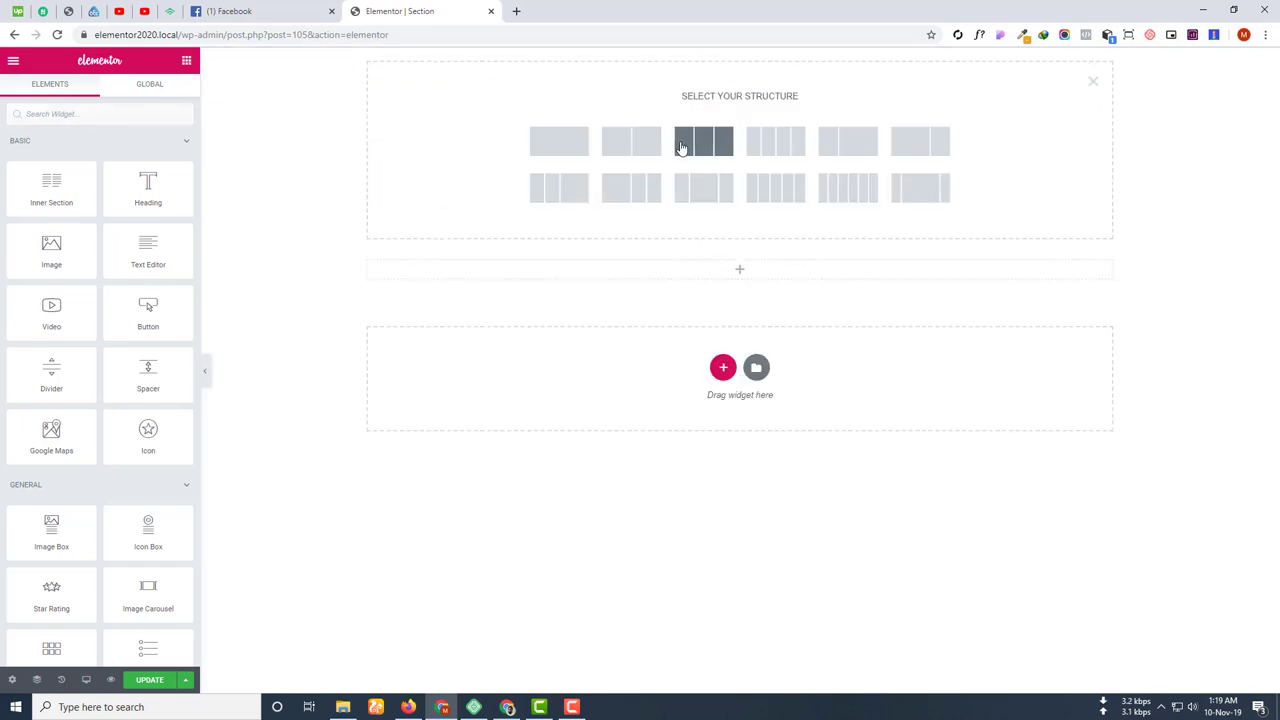
pyautogui.click(692, 143)
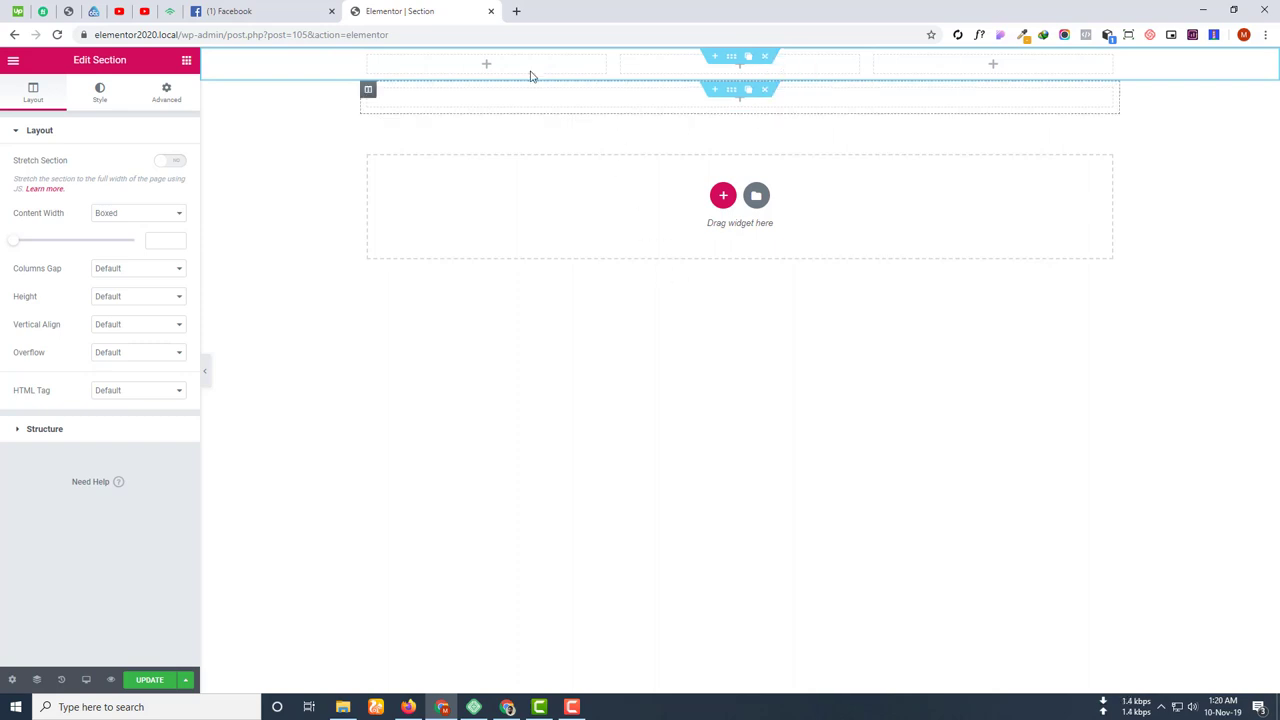
# Duplicate the three-column section twice and delete all the three-column sections, keeping only the single-column one.
pyautogui.click(750, 57)
pyautogui.click(750, 57)
pyautogui.click(766, 72)
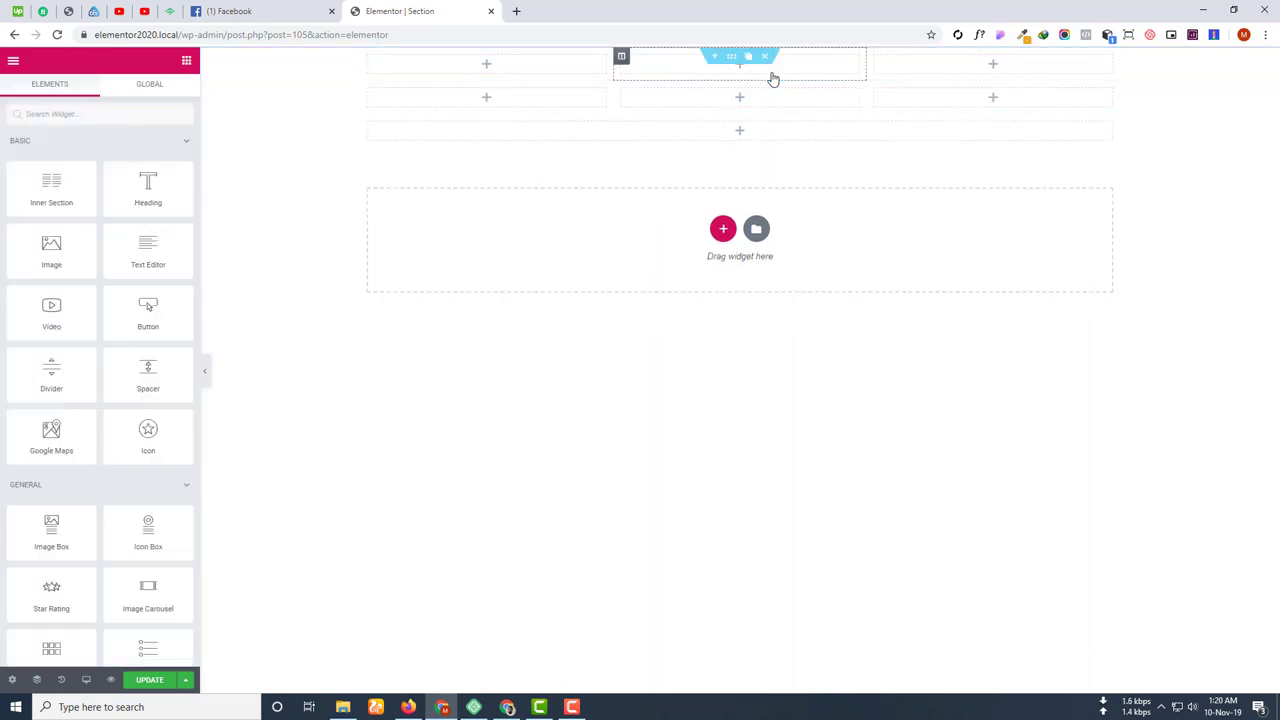
pyautogui.click(765, 57)
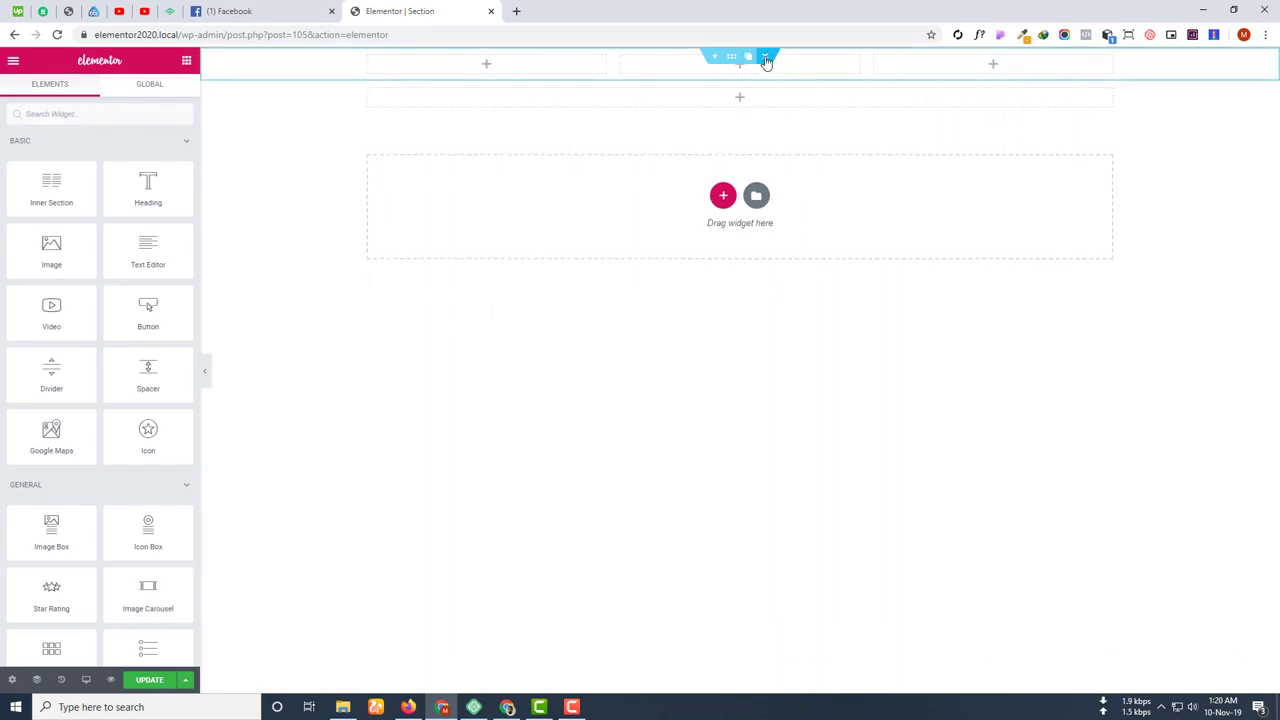
pyautogui.click(766, 59)
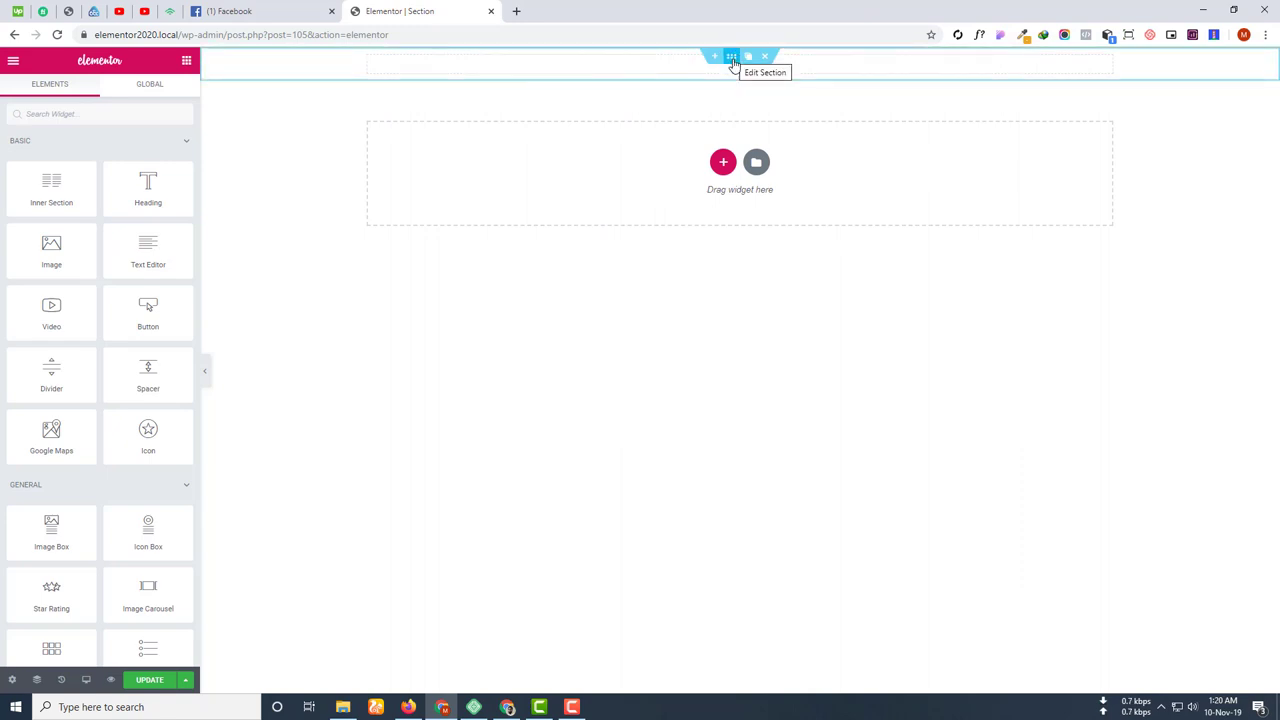
# Compare the layout settings offered for the section with those offered for its column.
pyautogui.click(732, 57)
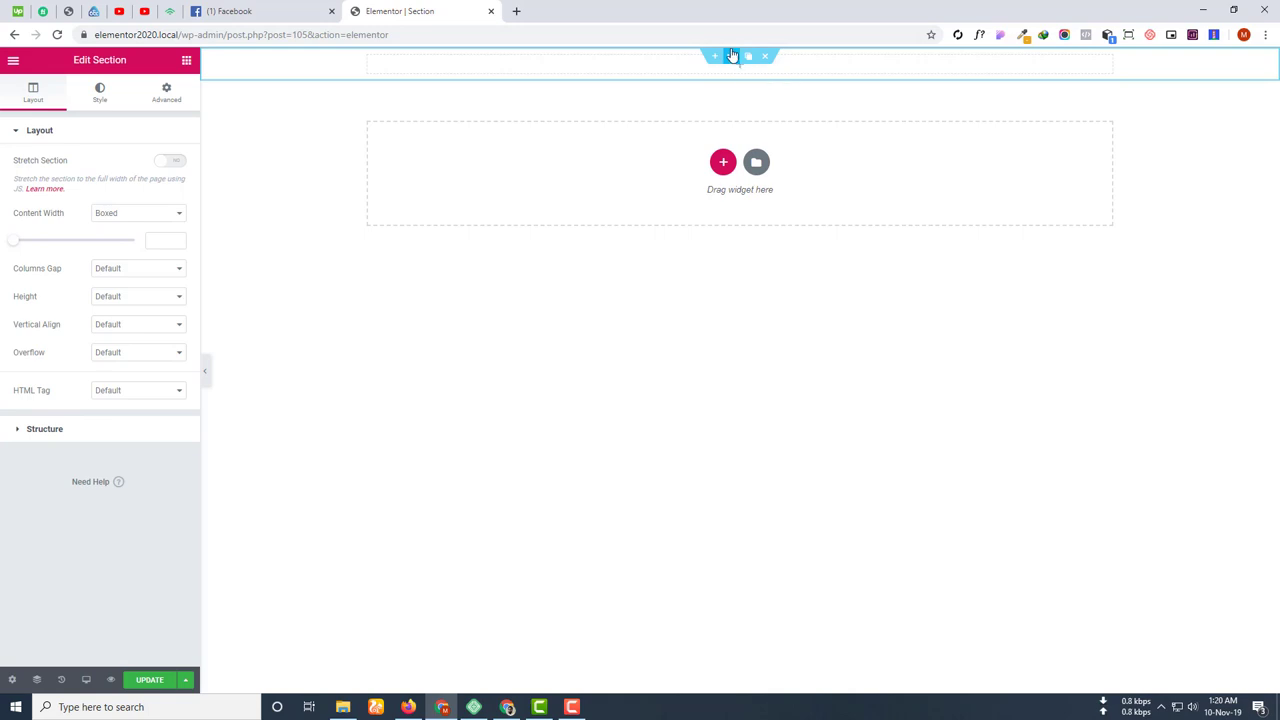
pyautogui.moveTo(732, 57); pyautogui.dragTo(762, 67)
pyautogui.click(367, 56)
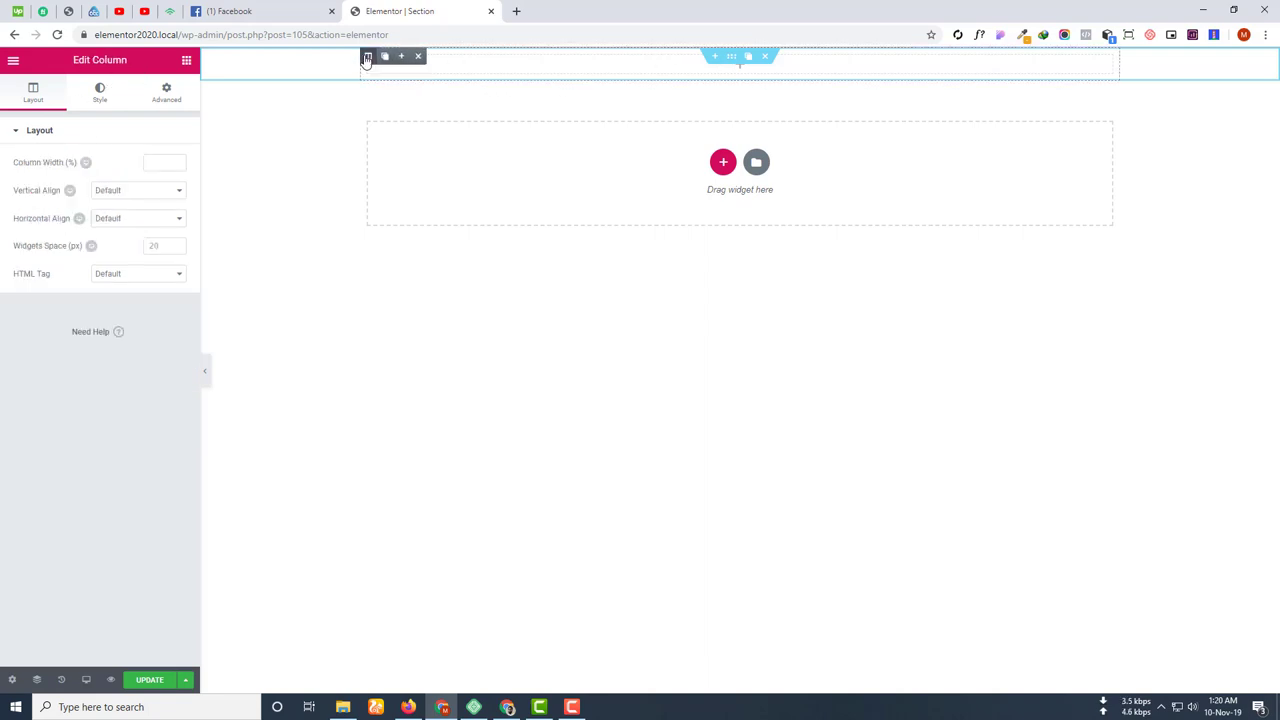
pyautogui.moveTo(73, 60); pyautogui.dragTo(129, 61)
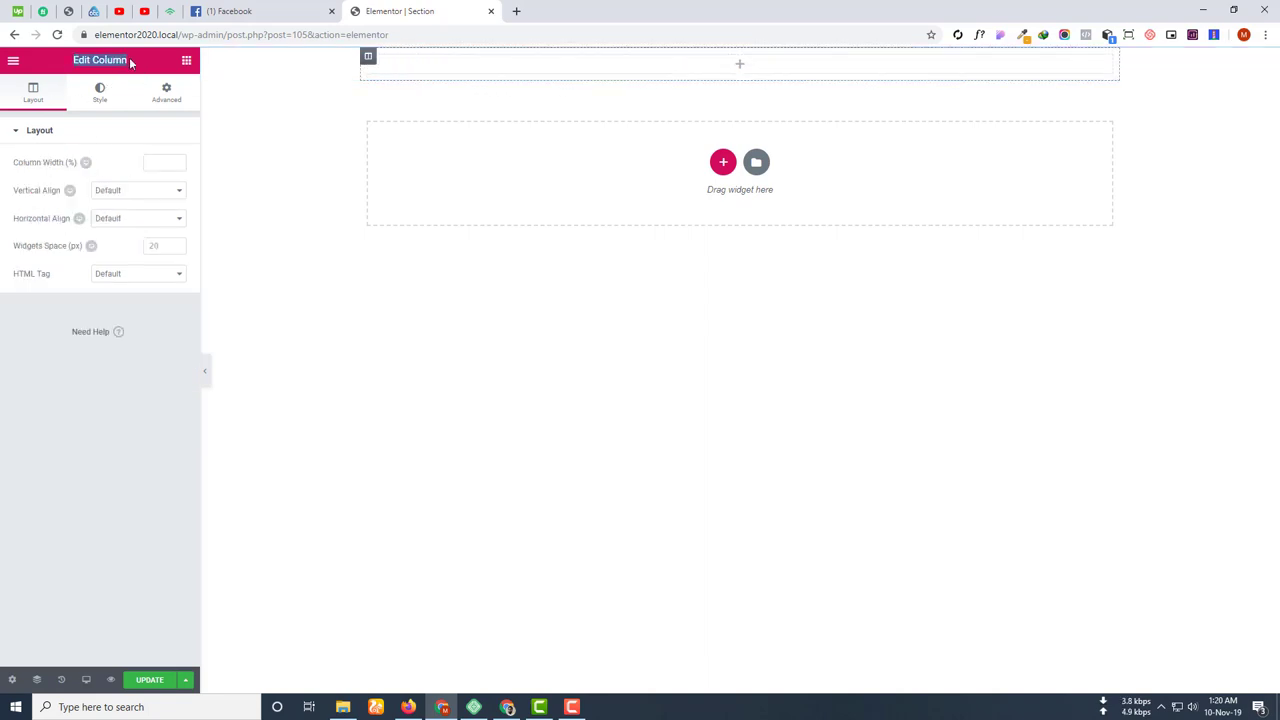
pyautogui.click(732, 57)
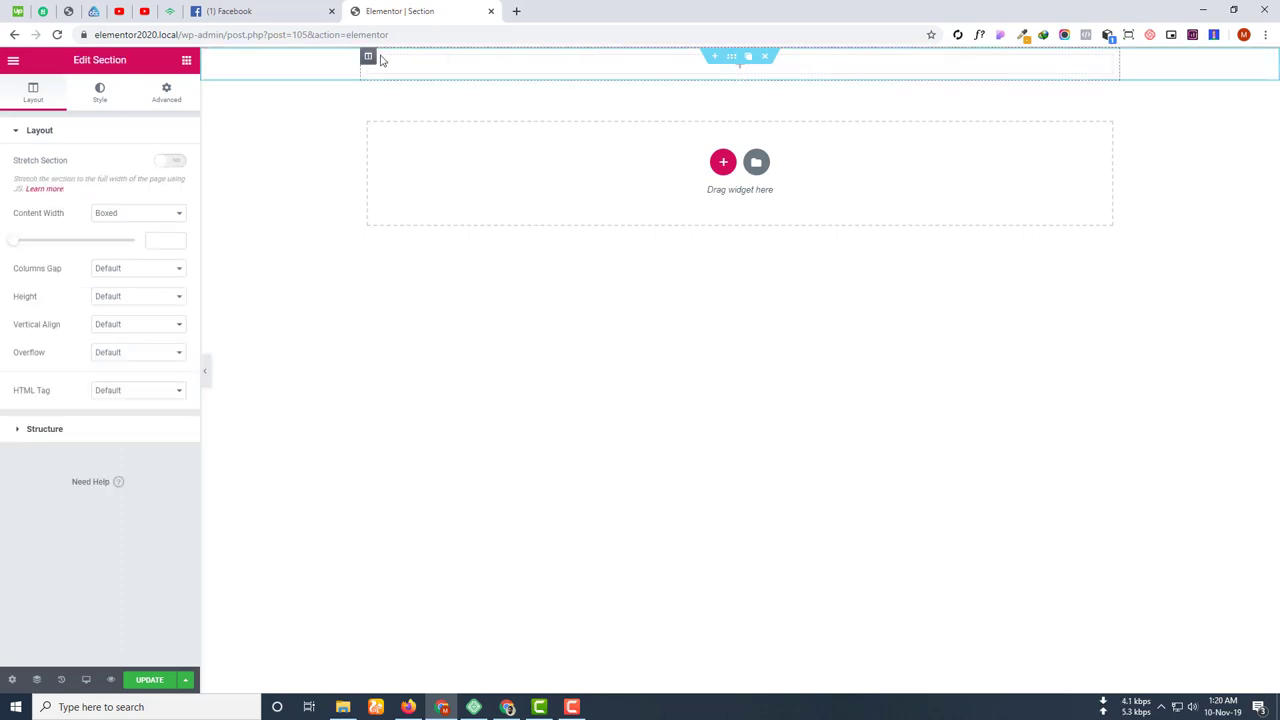
pyautogui.click(372, 58)
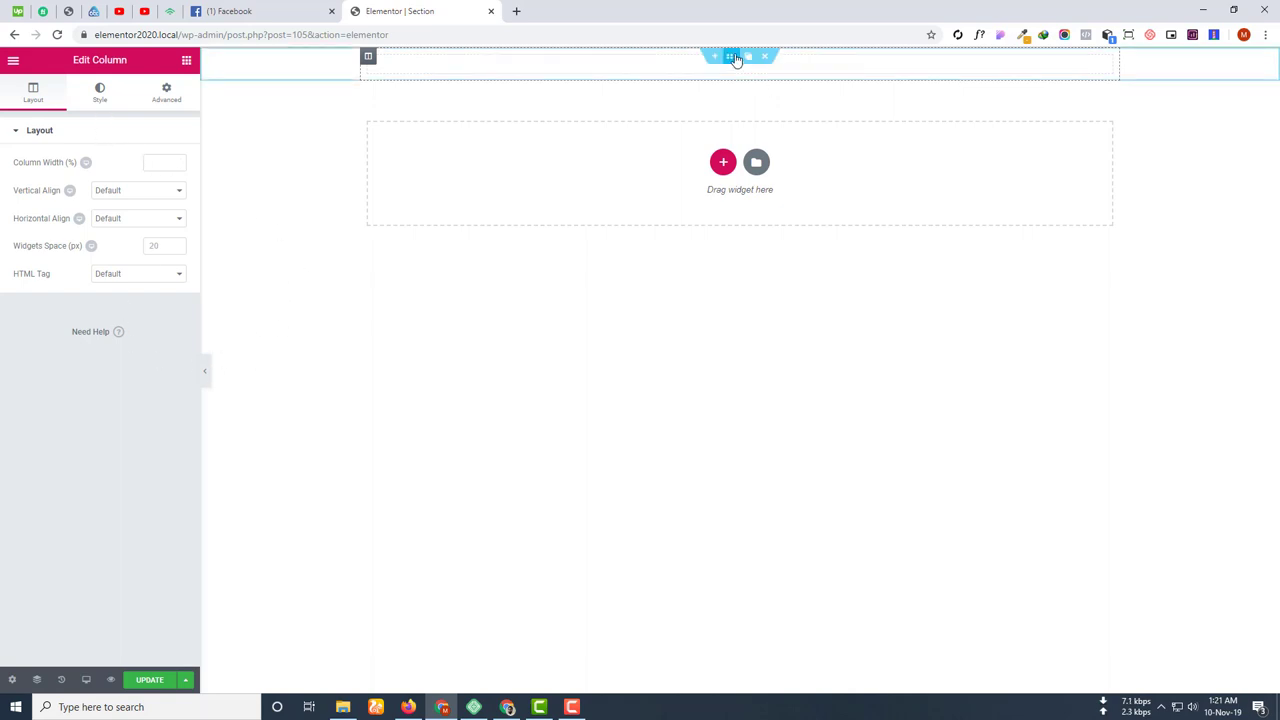
pyautogui.click(733, 57)
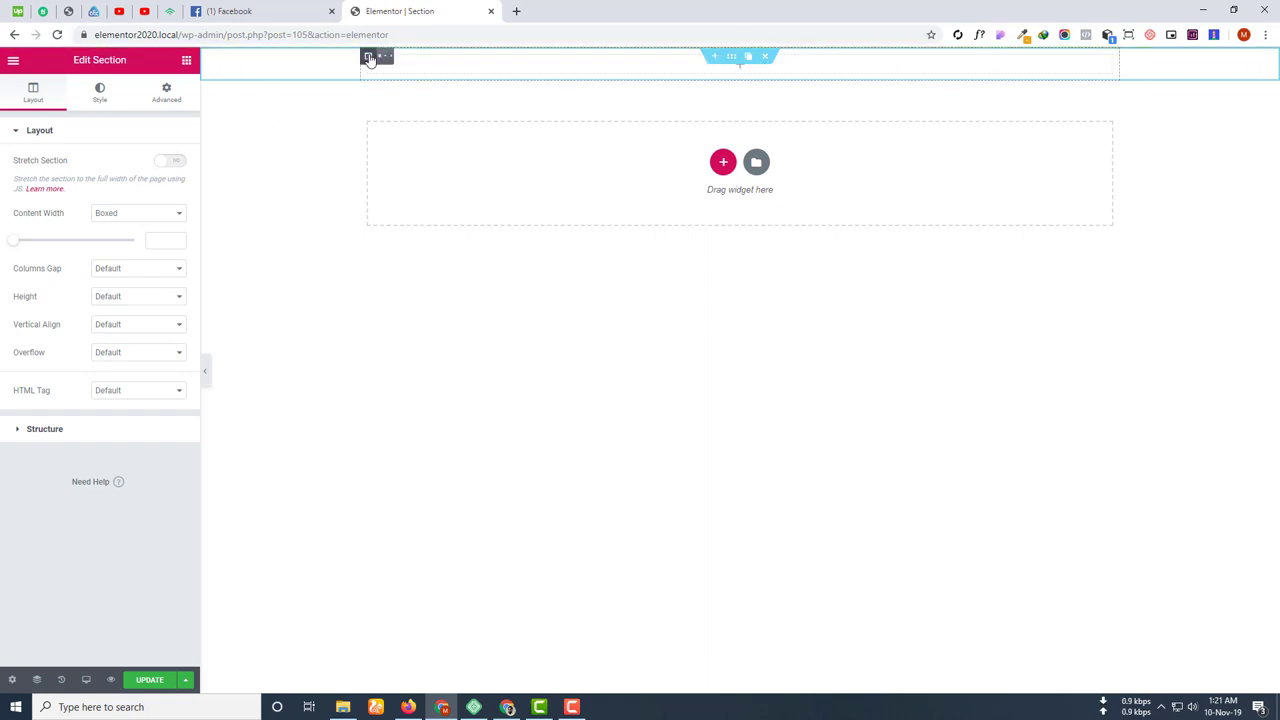
pyautogui.click(369, 58)
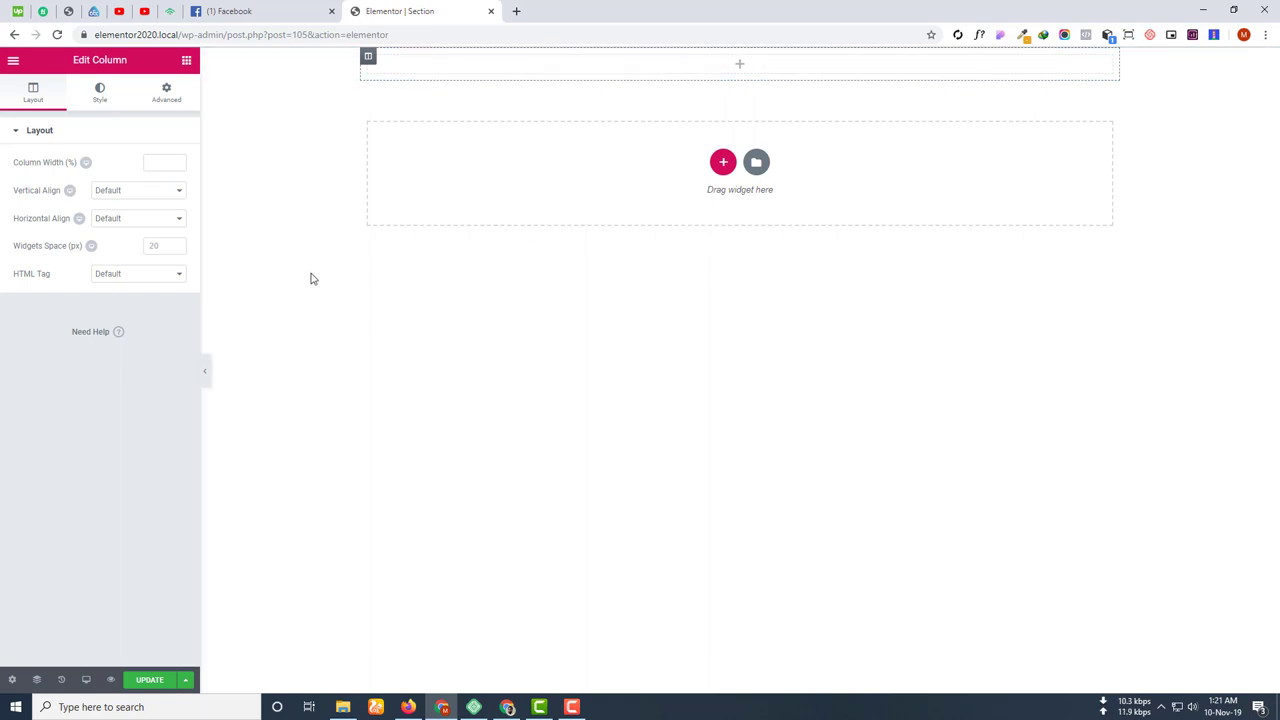
# Open the section's settings and switch Stretch Section on and back off.
pyautogui.click(731, 57)
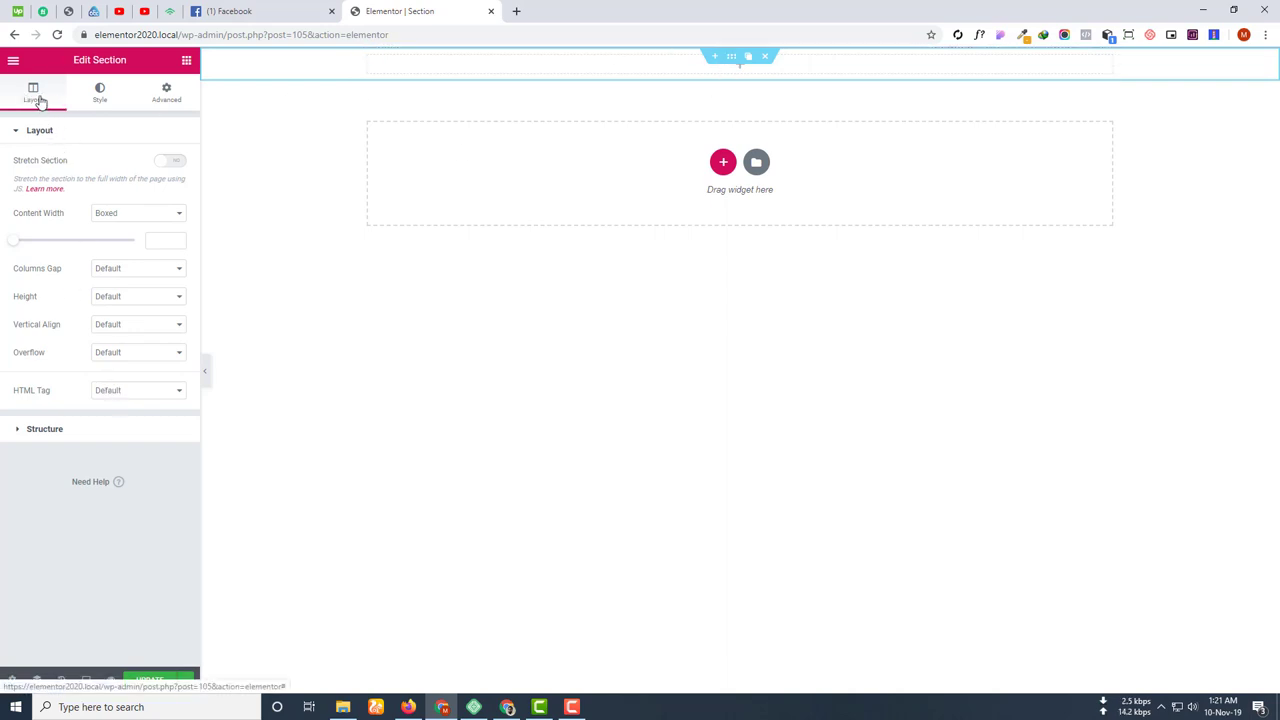
pyautogui.click(176, 165)
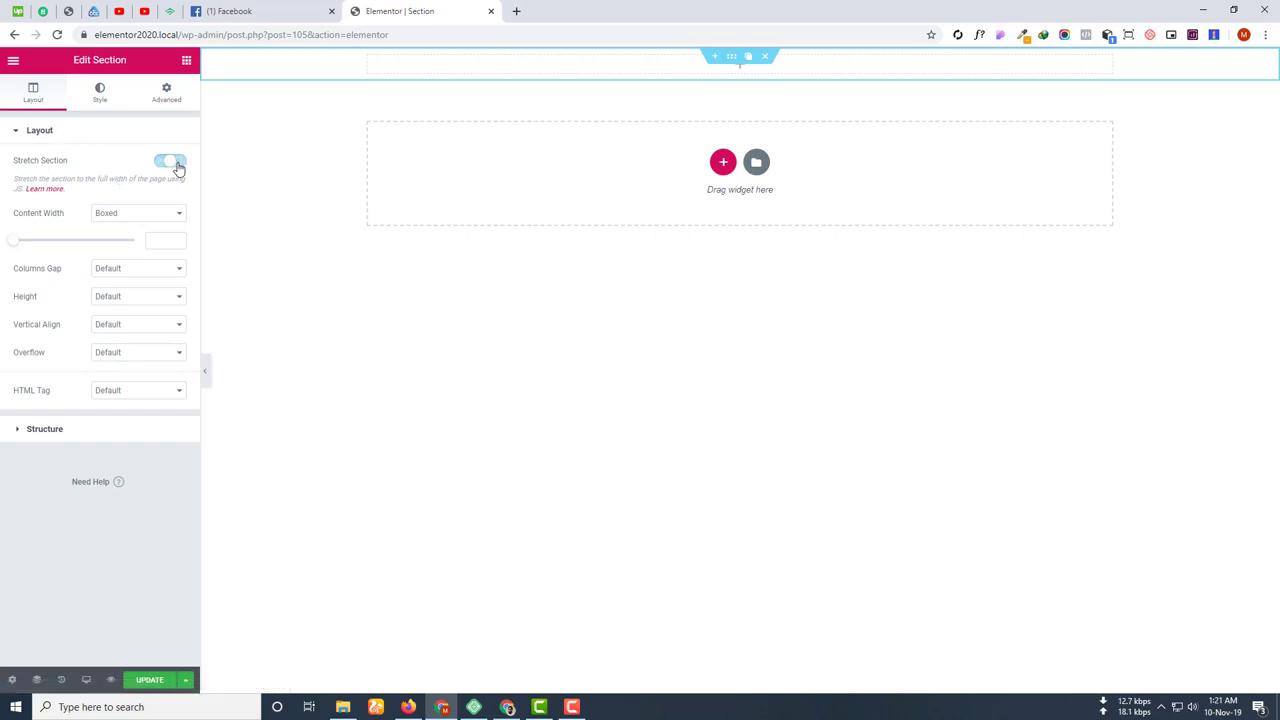
pyautogui.click(178, 166)
# Give the section a Classic background in its normal state and set the colour to black.
pyautogui.click(100, 93)
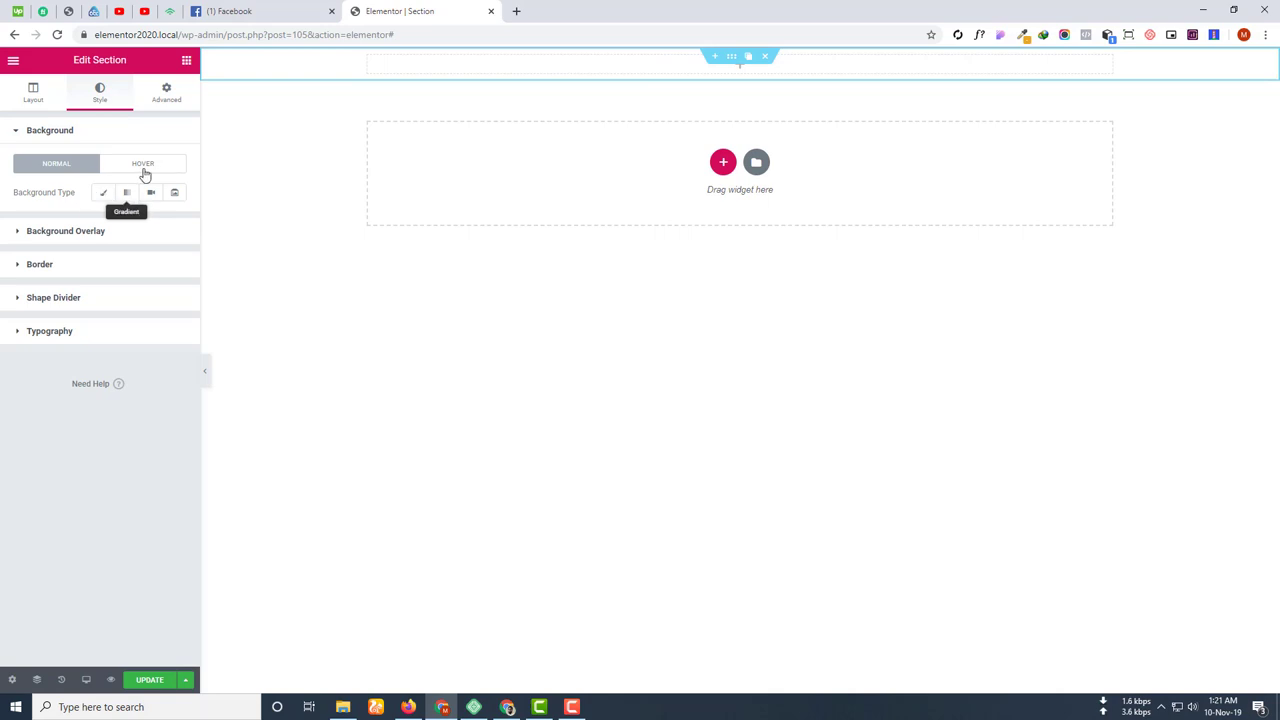
pyautogui.click(33, 95)
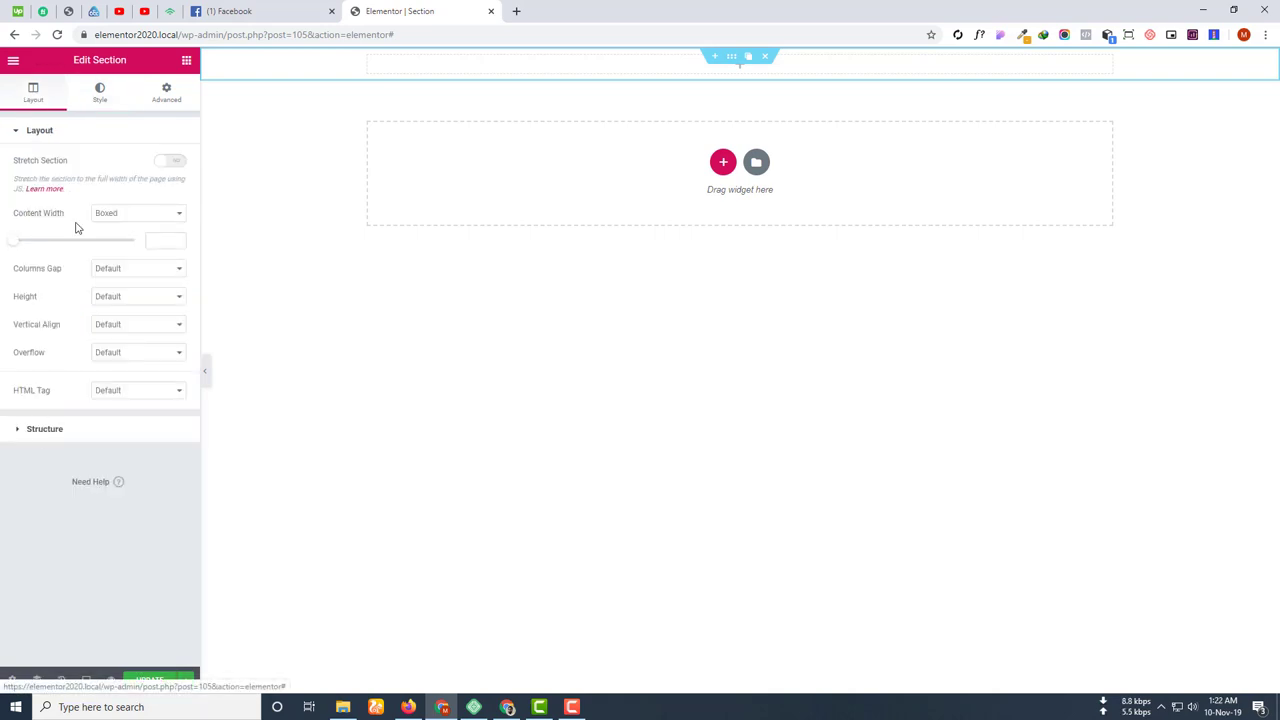
pyautogui.click(100, 95)
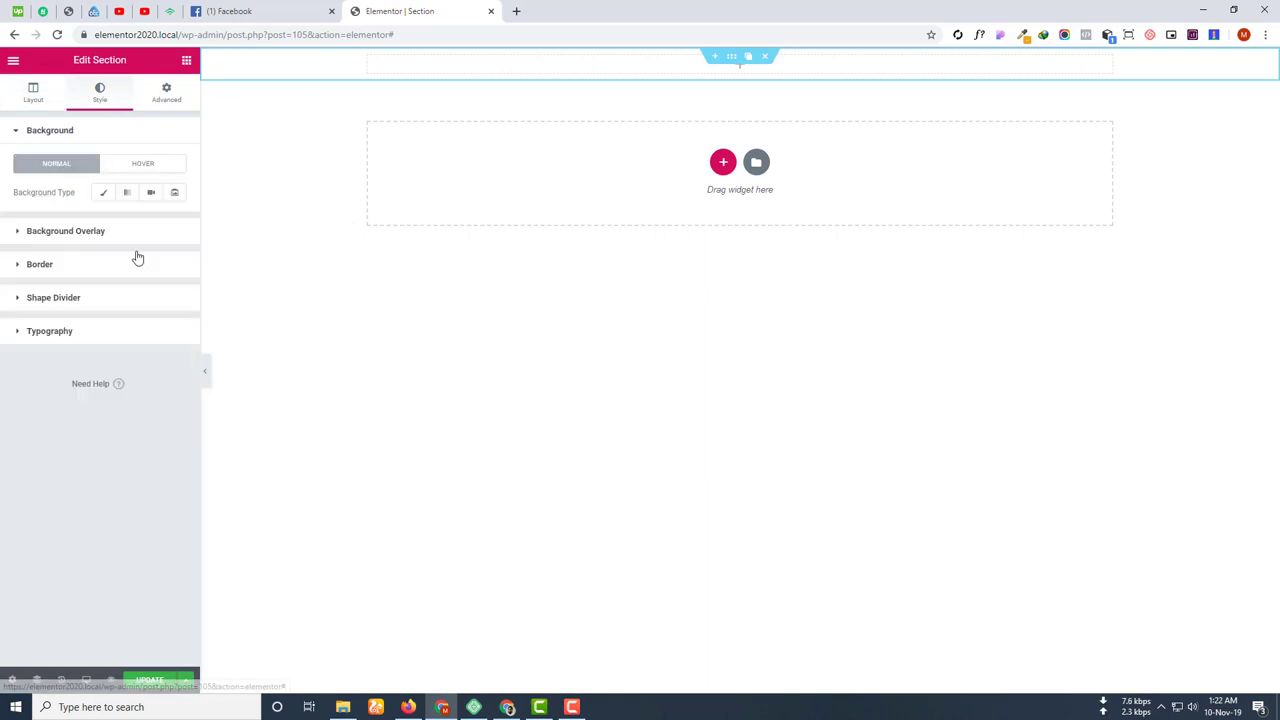
pyautogui.click(103, 194)
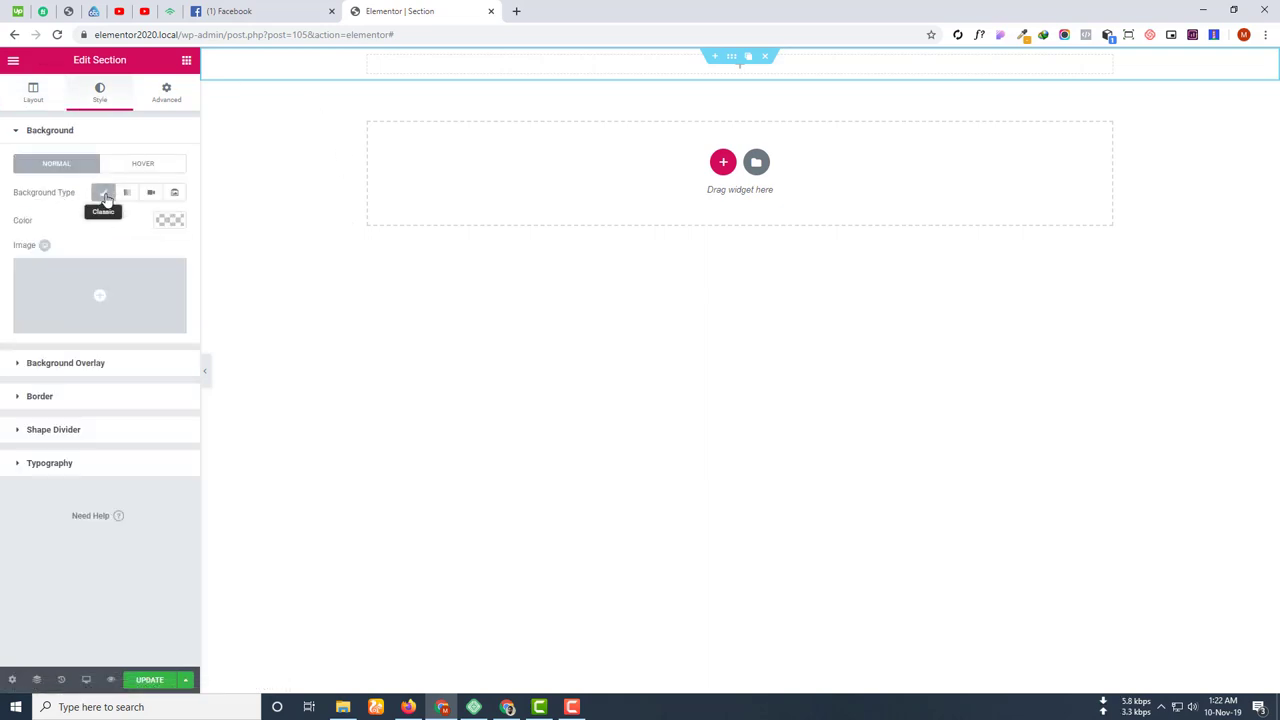
pyautogui.click(176, 221)
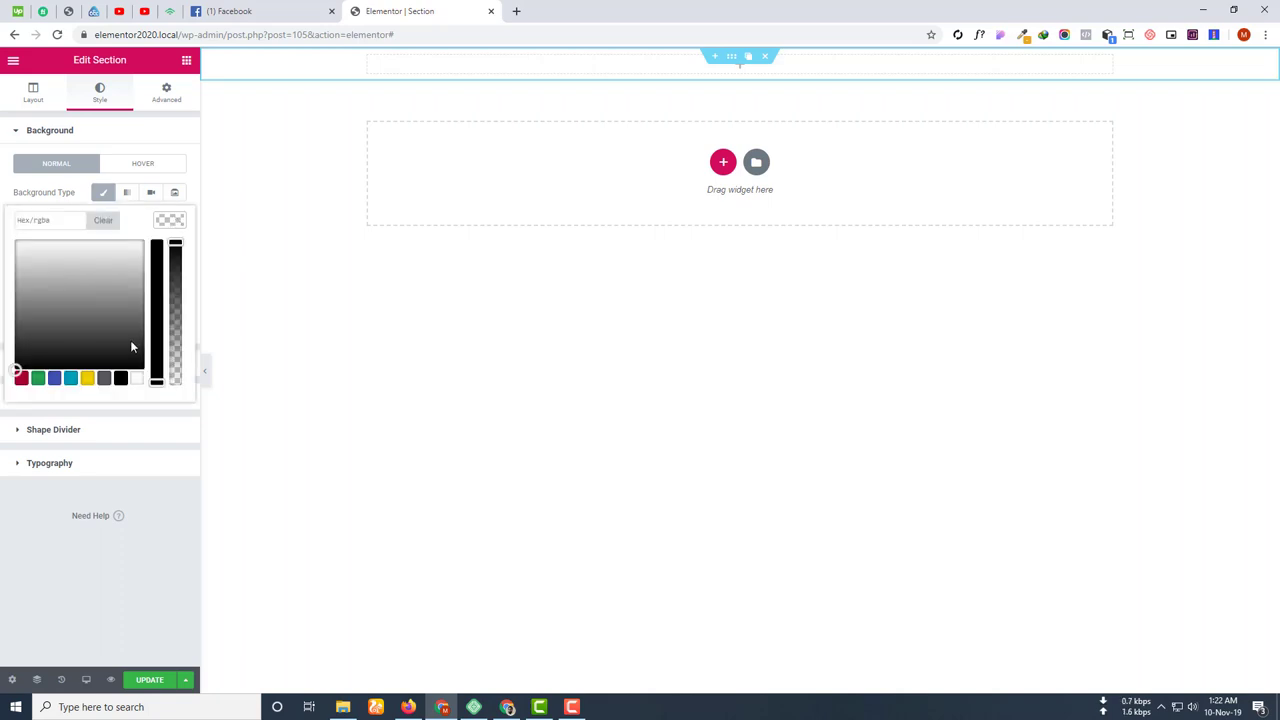
pyautogui.click(121, 378)
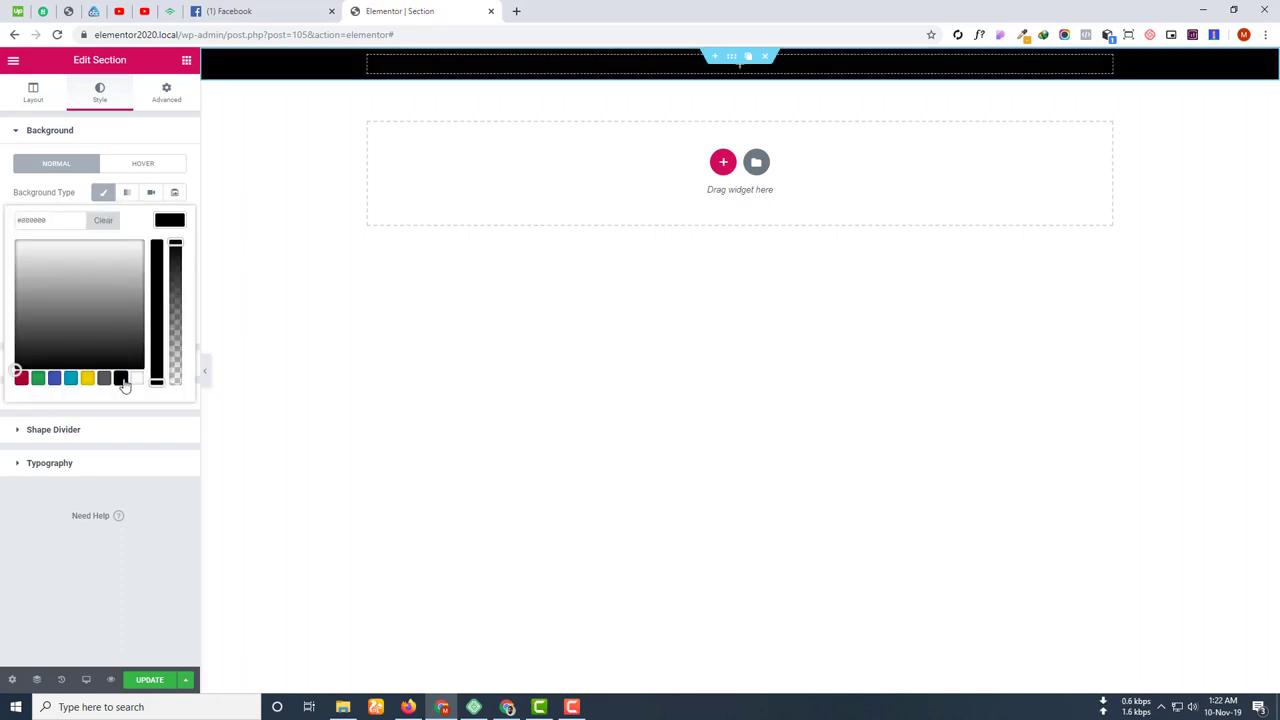
# Try dark grey and yellow as the section's background colour and settle on the cyan-blue preset.
pyautogui.click(100, 383)
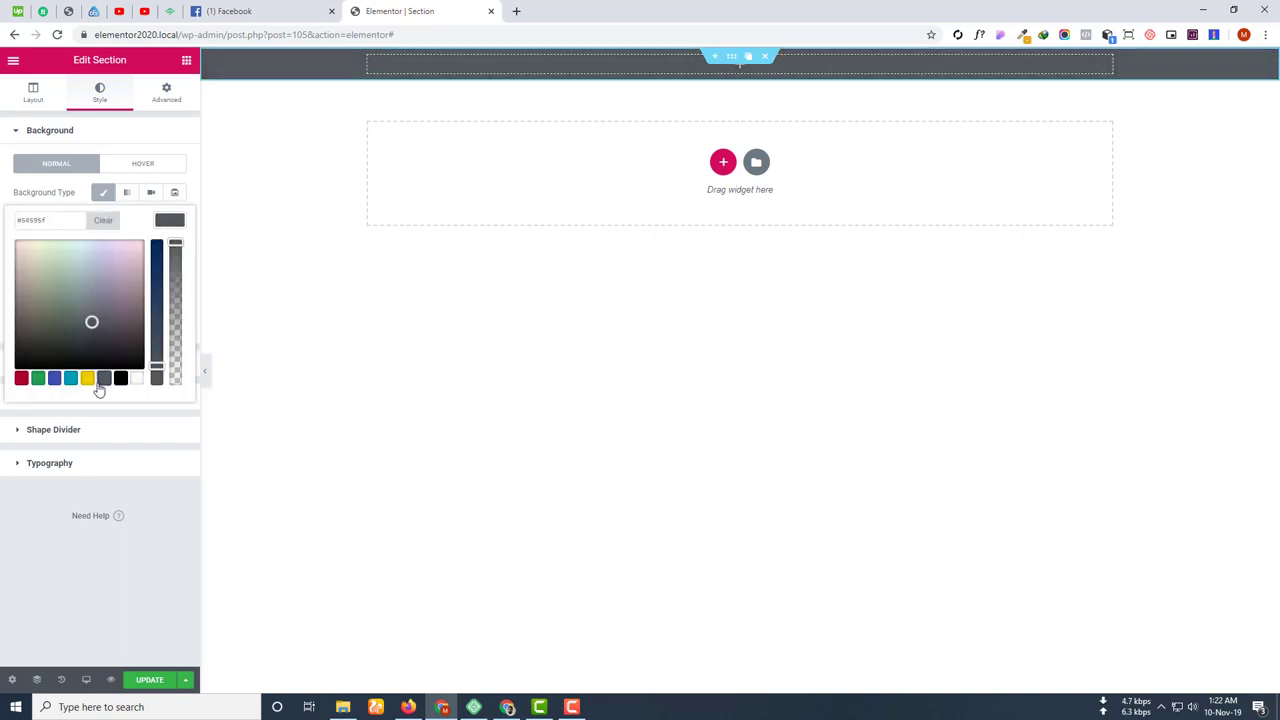
pyautogui.click(86, 381)
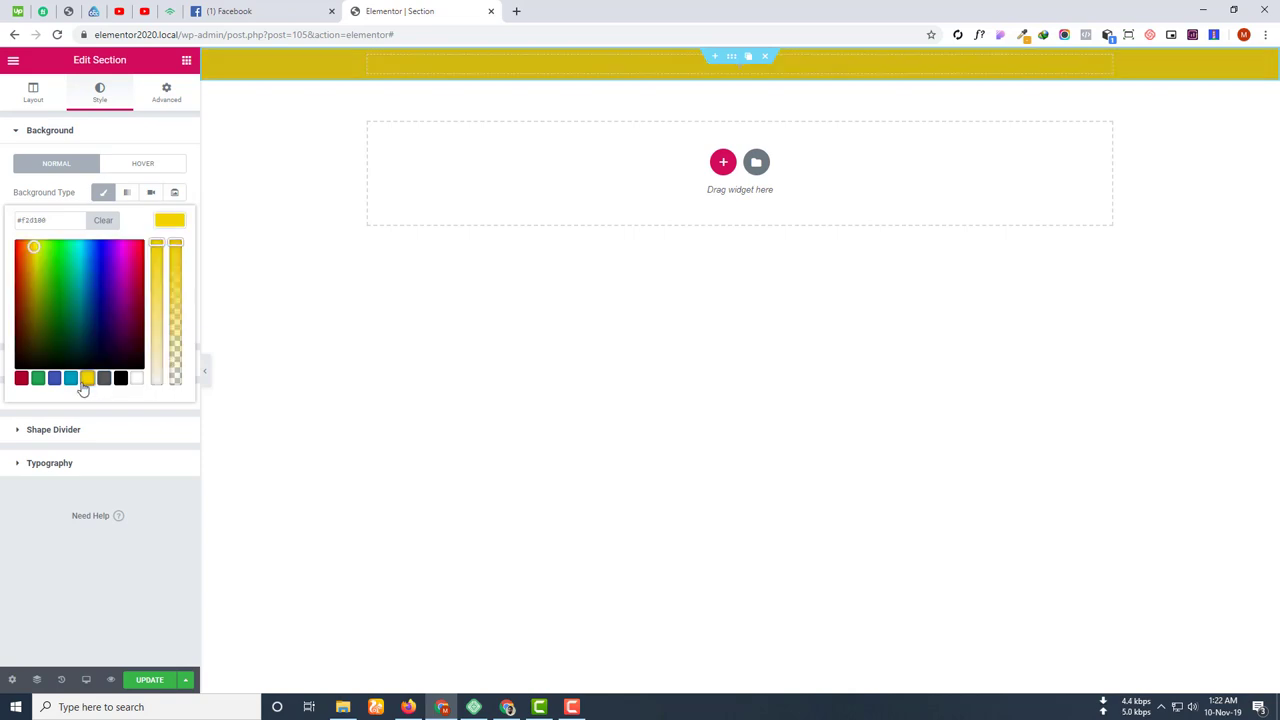
pyautogui.click(70, 380)
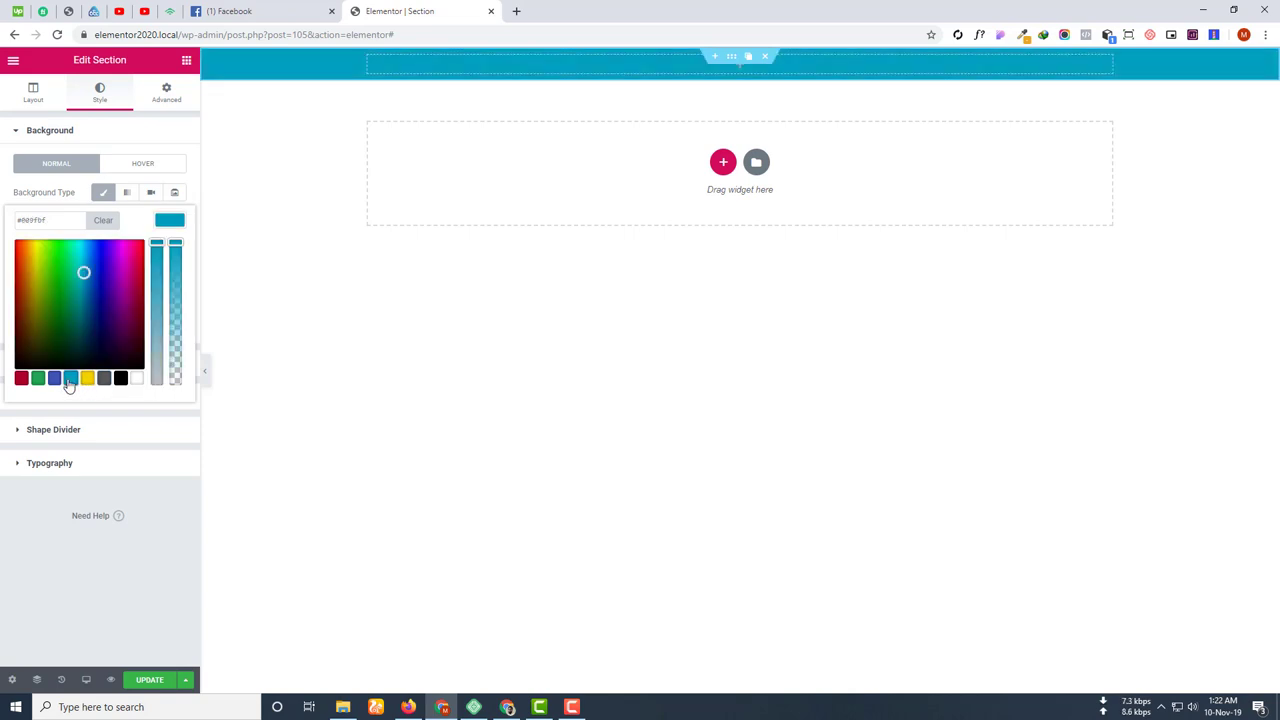
pyautogui.click(428, 334)
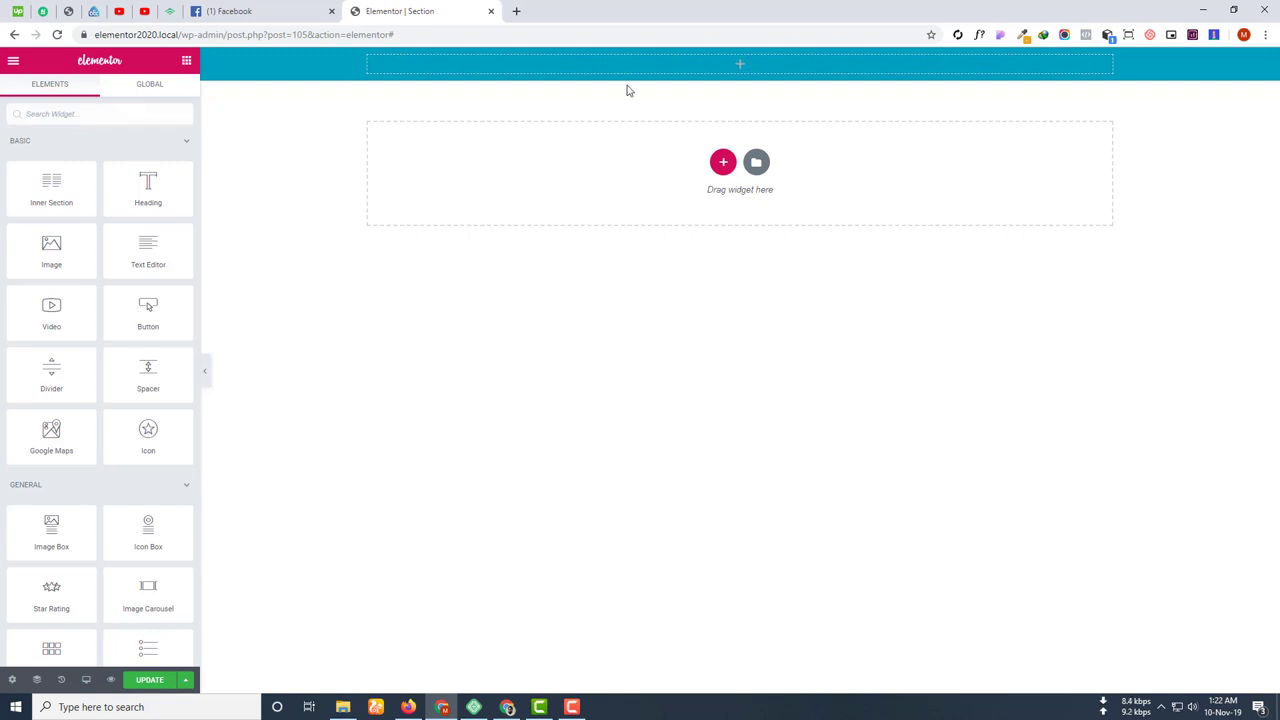
# Add a Text Editor widget to the blue section and set its text colour to white.
pyautogui.moveTo(738, 60)
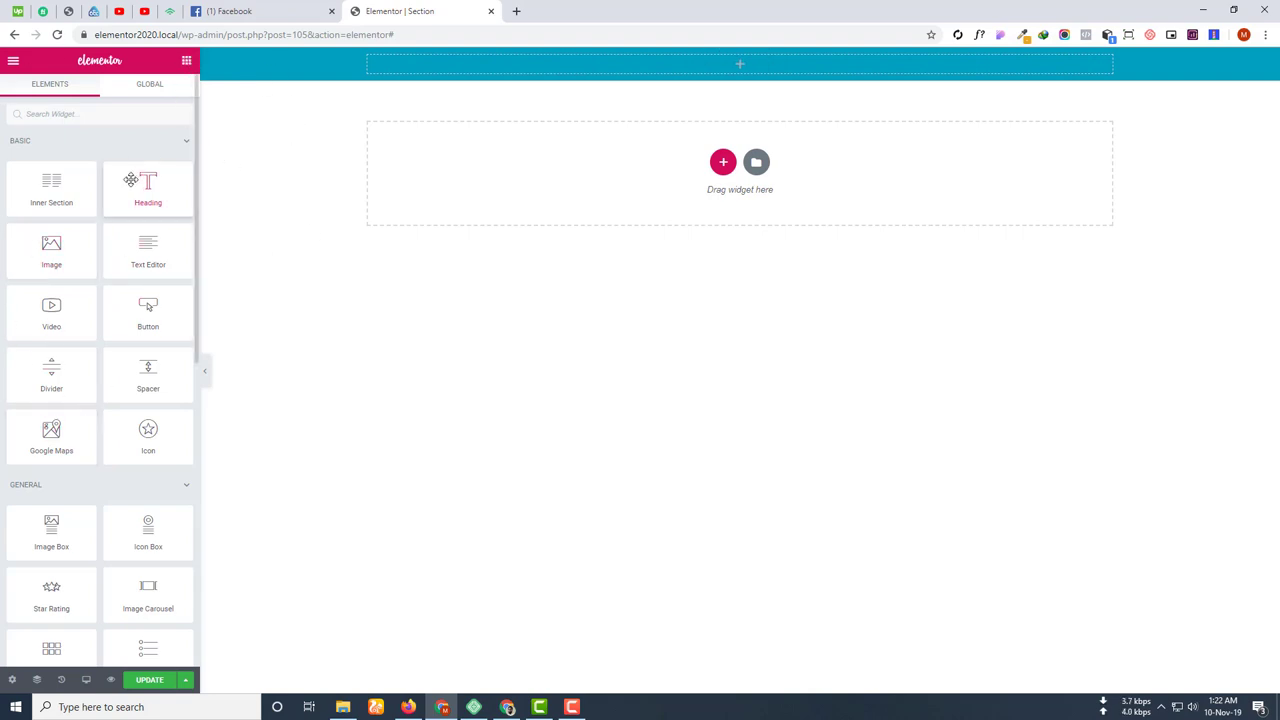
pyautogui.moveTo(148, 250); pyautogui.dragTo(748, 56)
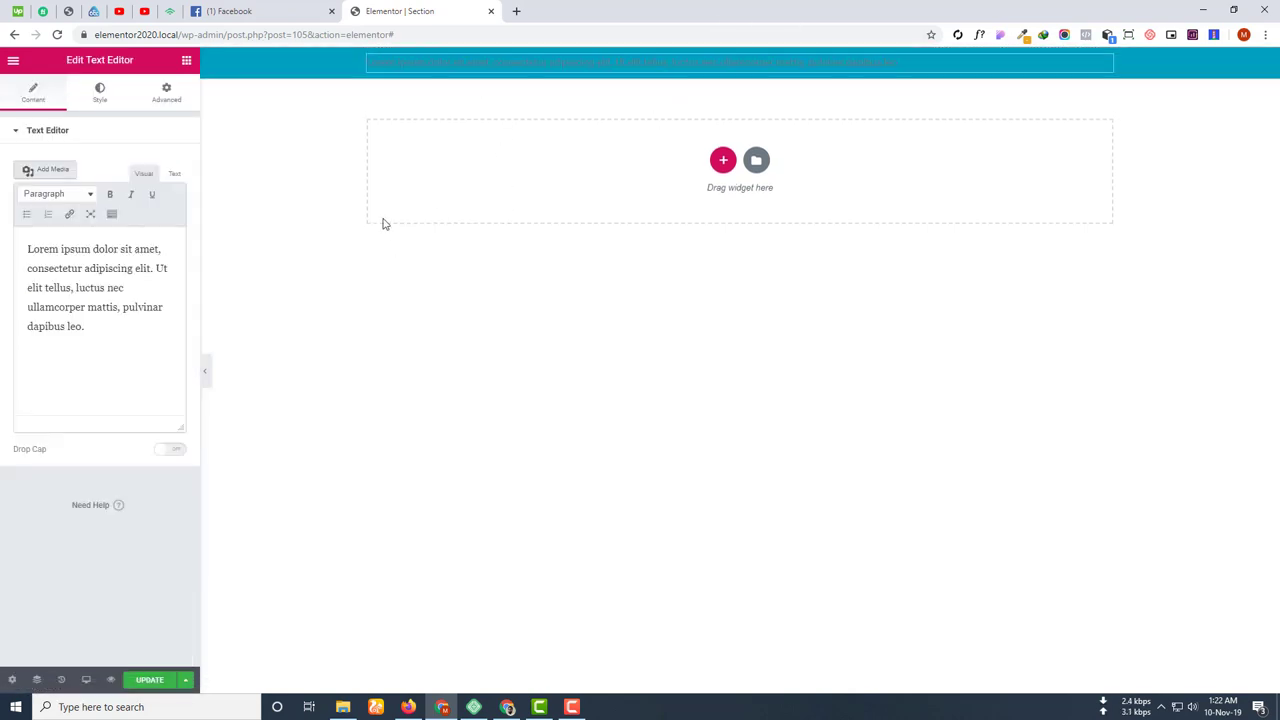
pyautogui.click(98, 95)
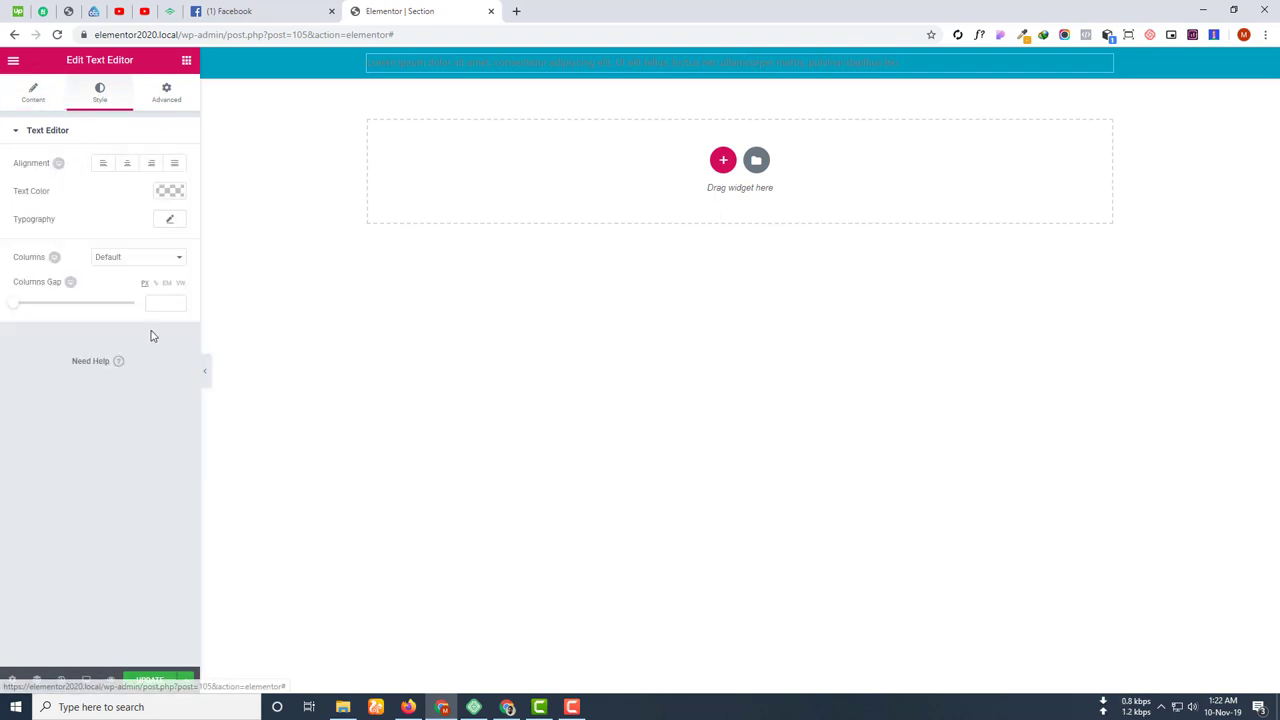
pyautogui.click(168, 191)
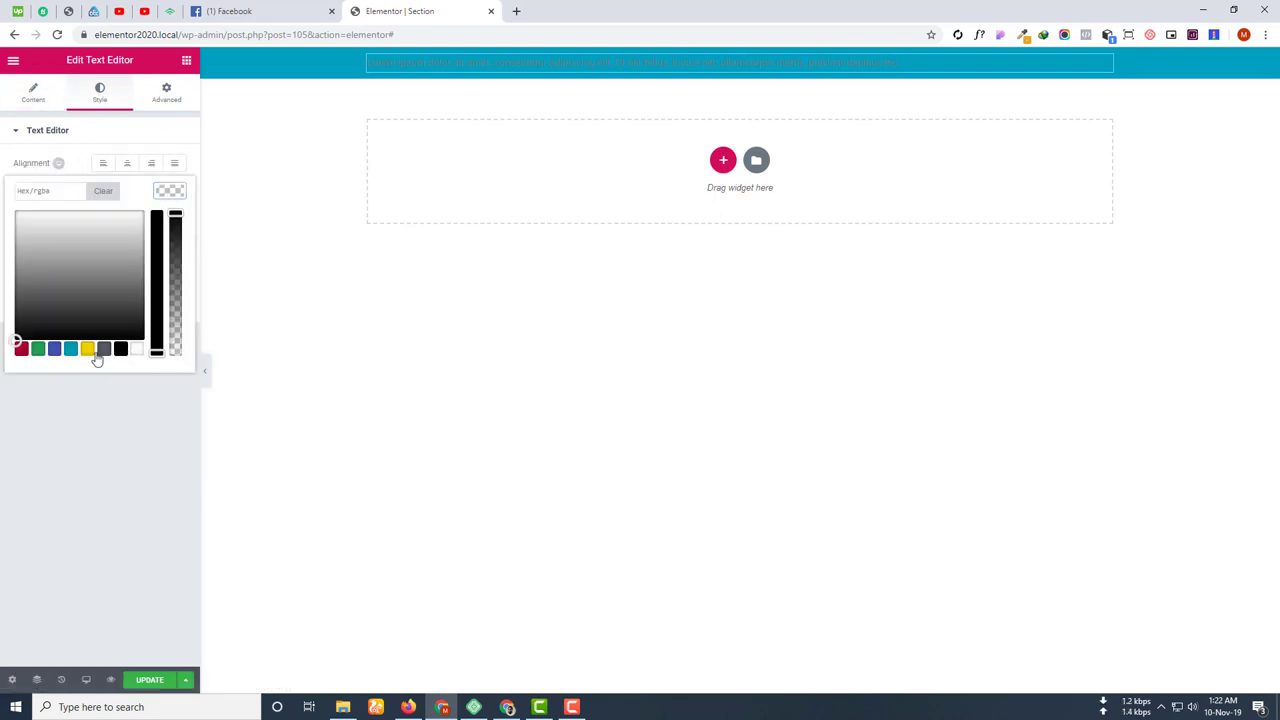
pyautogui.click(140, 350)
pyautogui.click(505, 367)
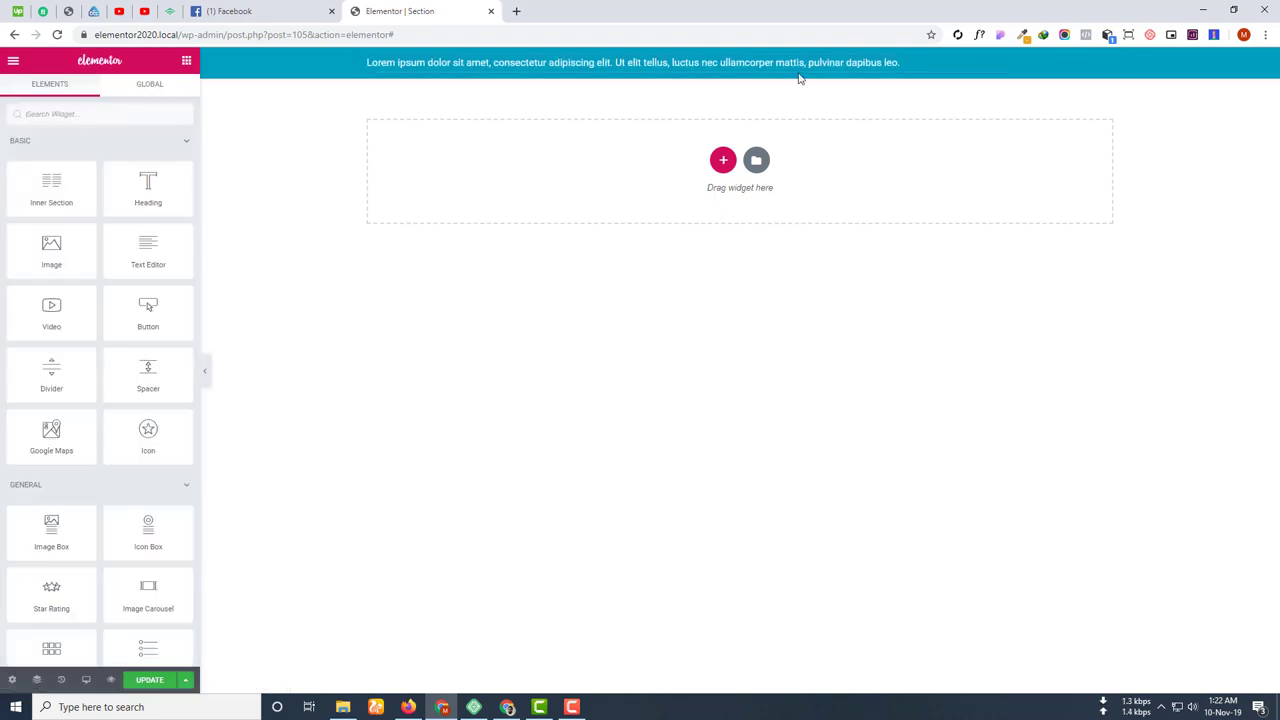
# Open the section's layout settings and switch Stretch Section on and back off twice.
pyautogui.click(731, 58)
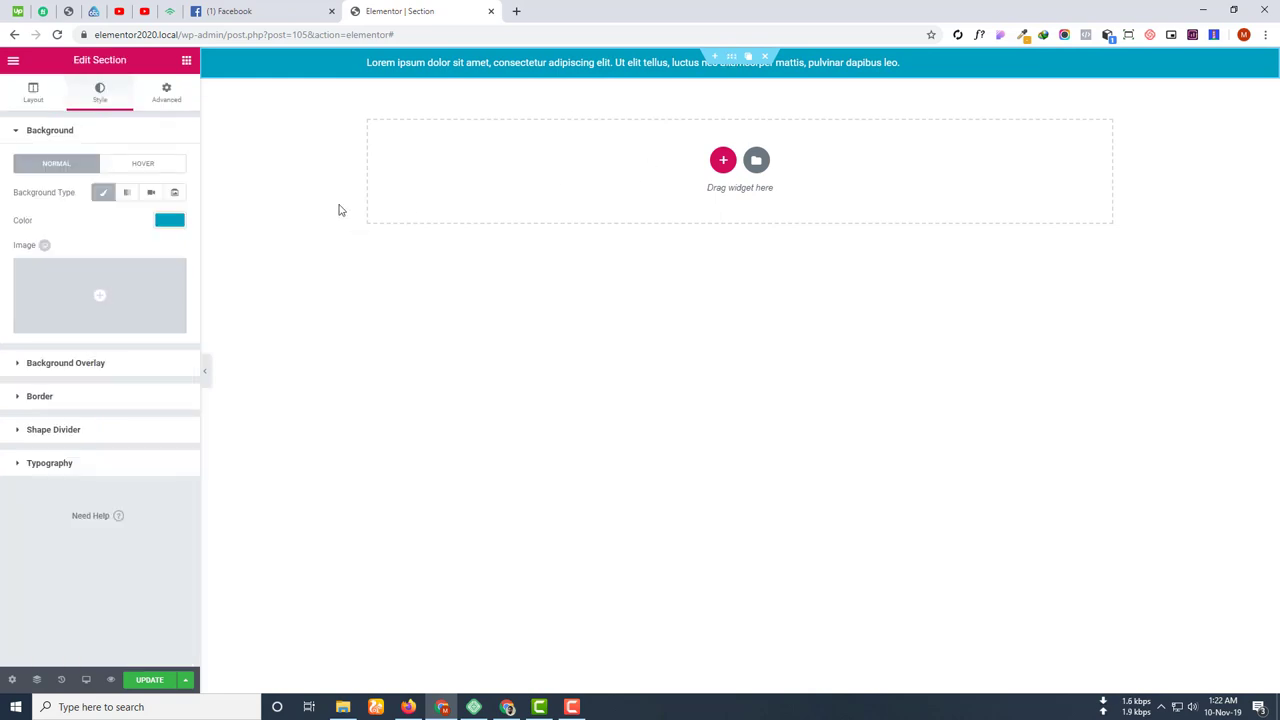
pyautogui.click(37, 104)
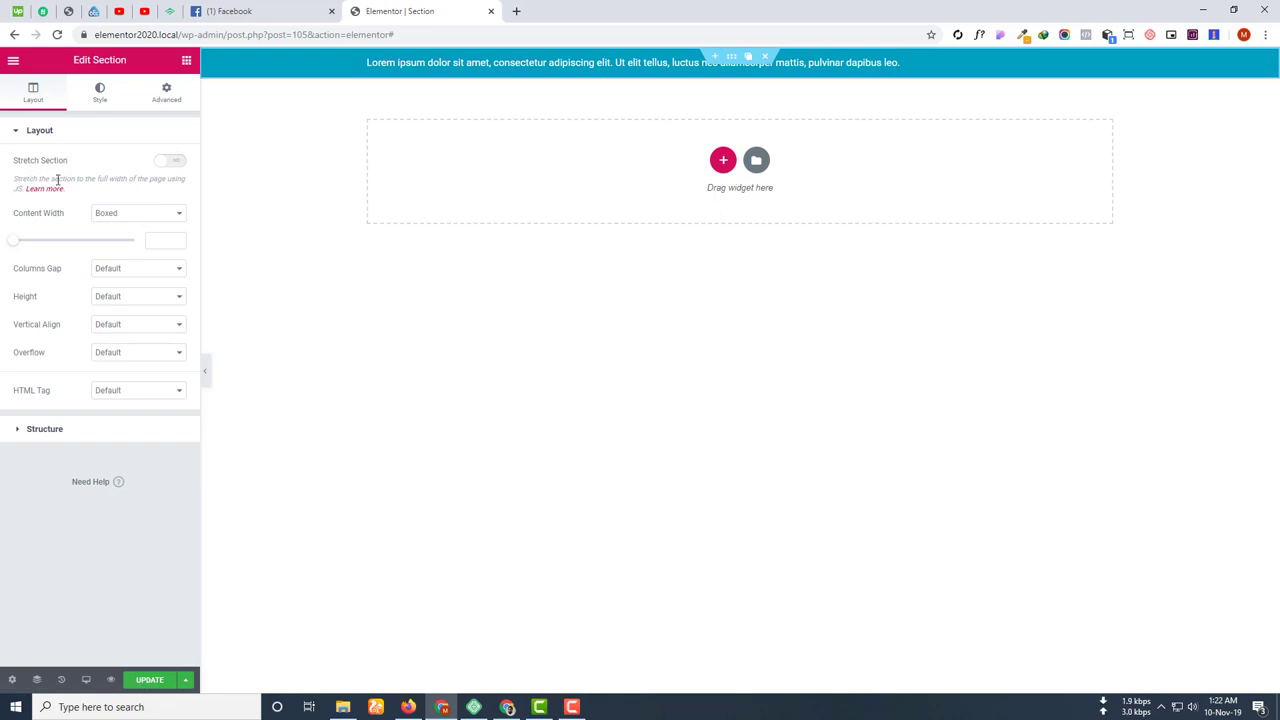
pyautogui.click(181, 162)
pyautogui.click(164, 161)
pyautogui.click(181, 167)
pyautogui.click(166, 163)
# Set the section's content width to Full Width, toggle Stretch Section on and off, and leave it on.
pyautogui.click(113, 215)
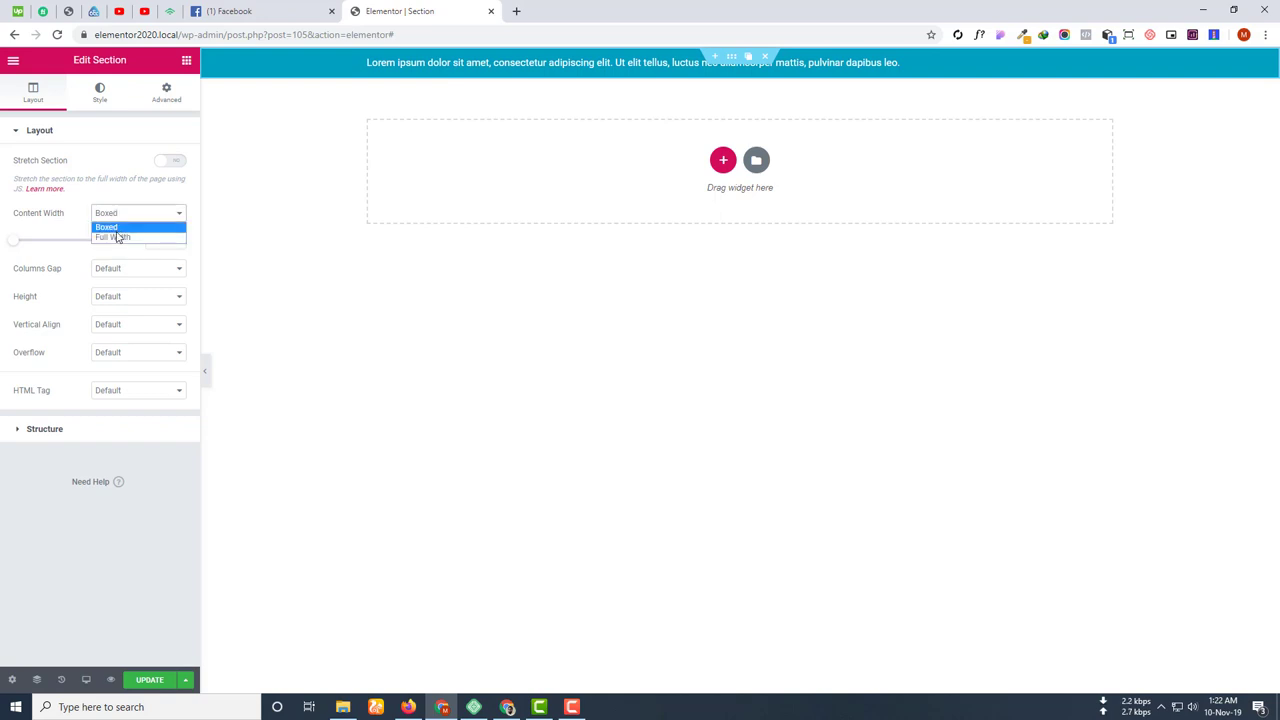
pyautogui.click(117, 234)
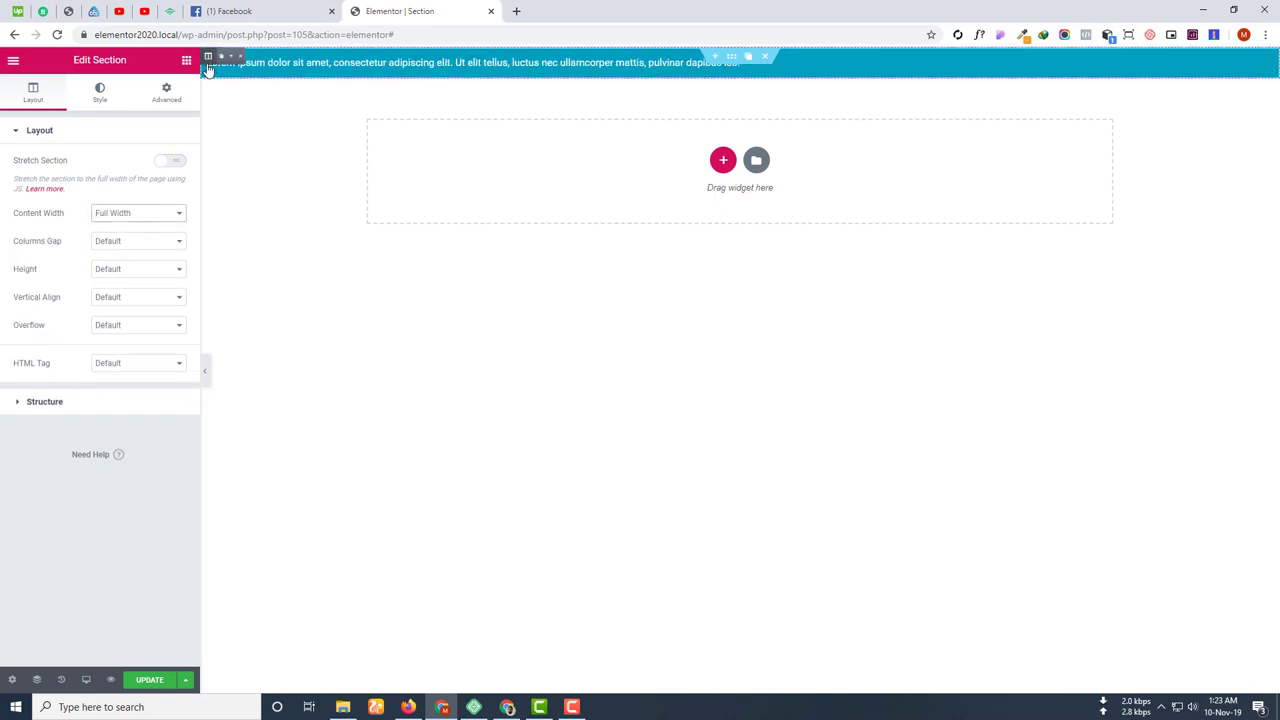
pyautogui.click(177, 161)
pyautogui.click(166, 163)
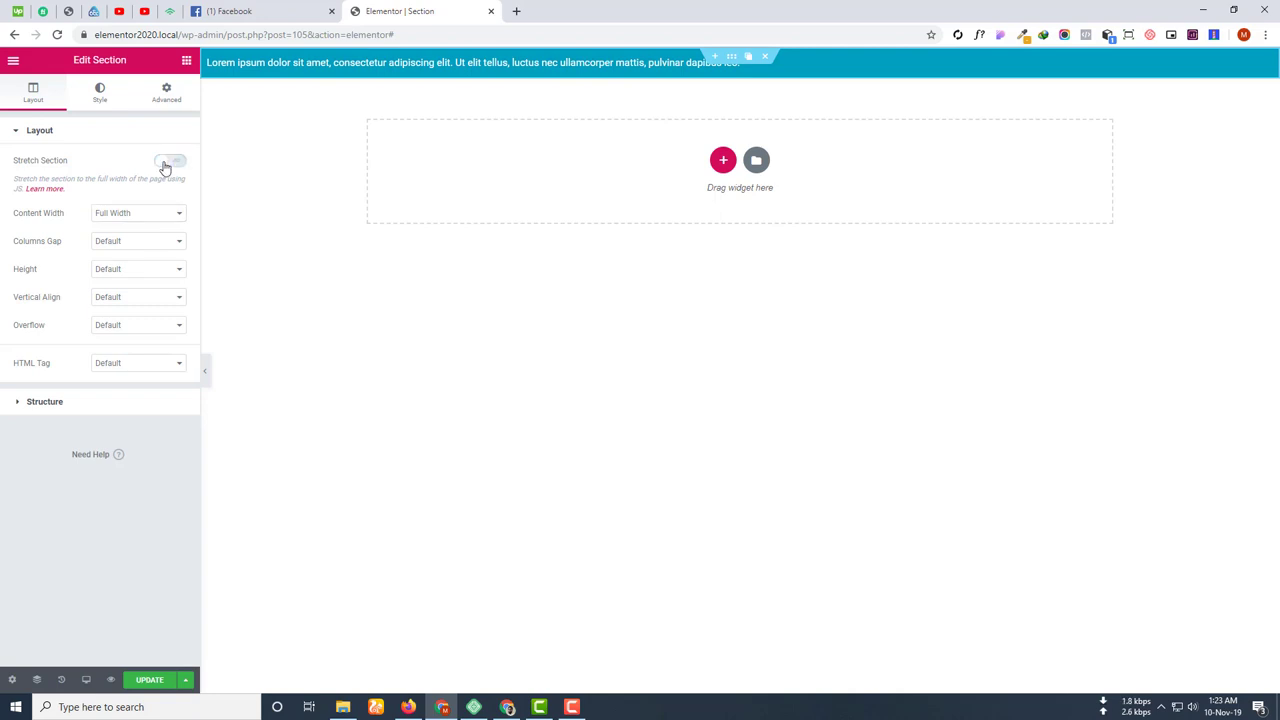
pyautogui.click(177, 163)
# Open the help article linked under Stretch Section and read how to create a full-width page.
pyautogui.click(45, 190)
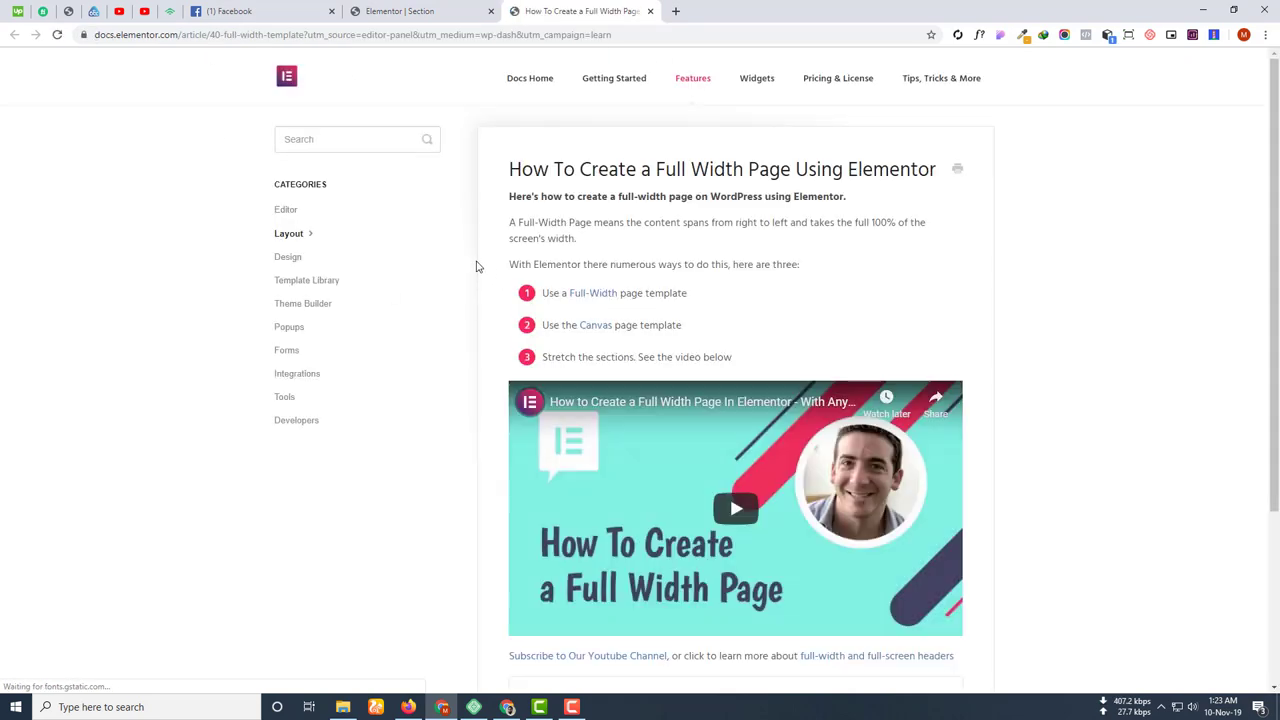
pyautogui.scroll(-2, 476, 267)
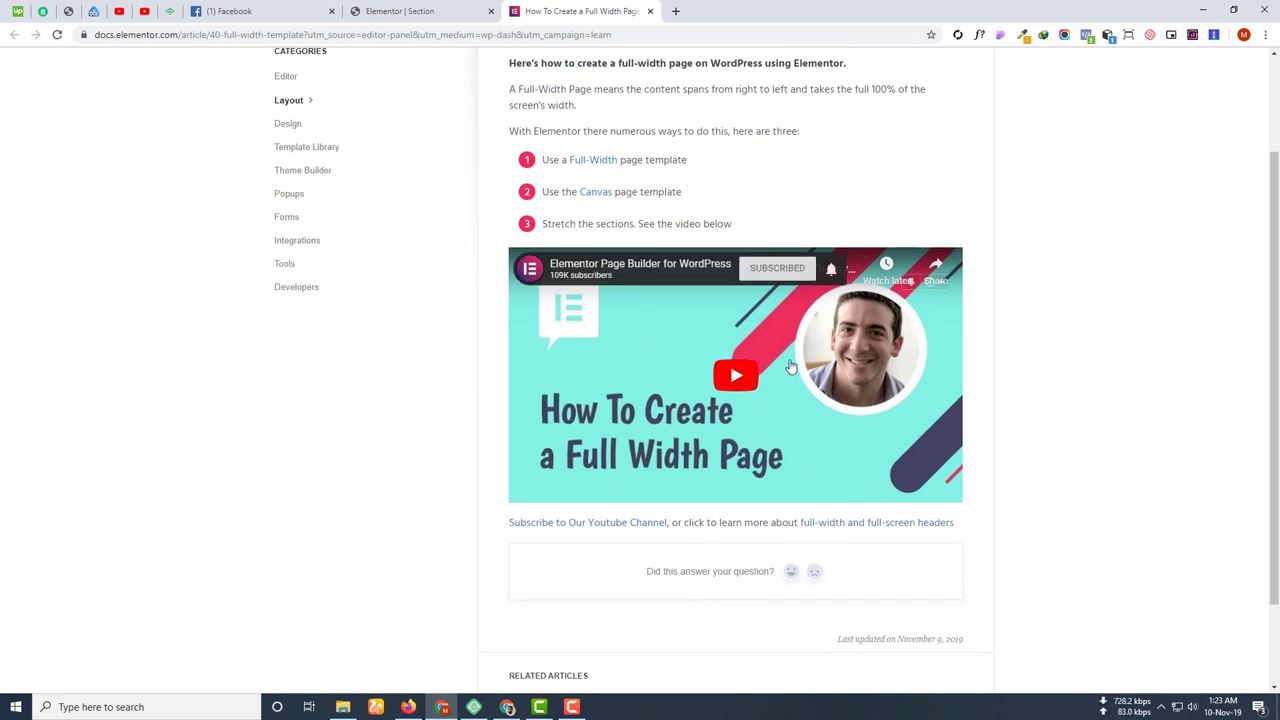
pyautogui.scroll(-1, 858, 370)
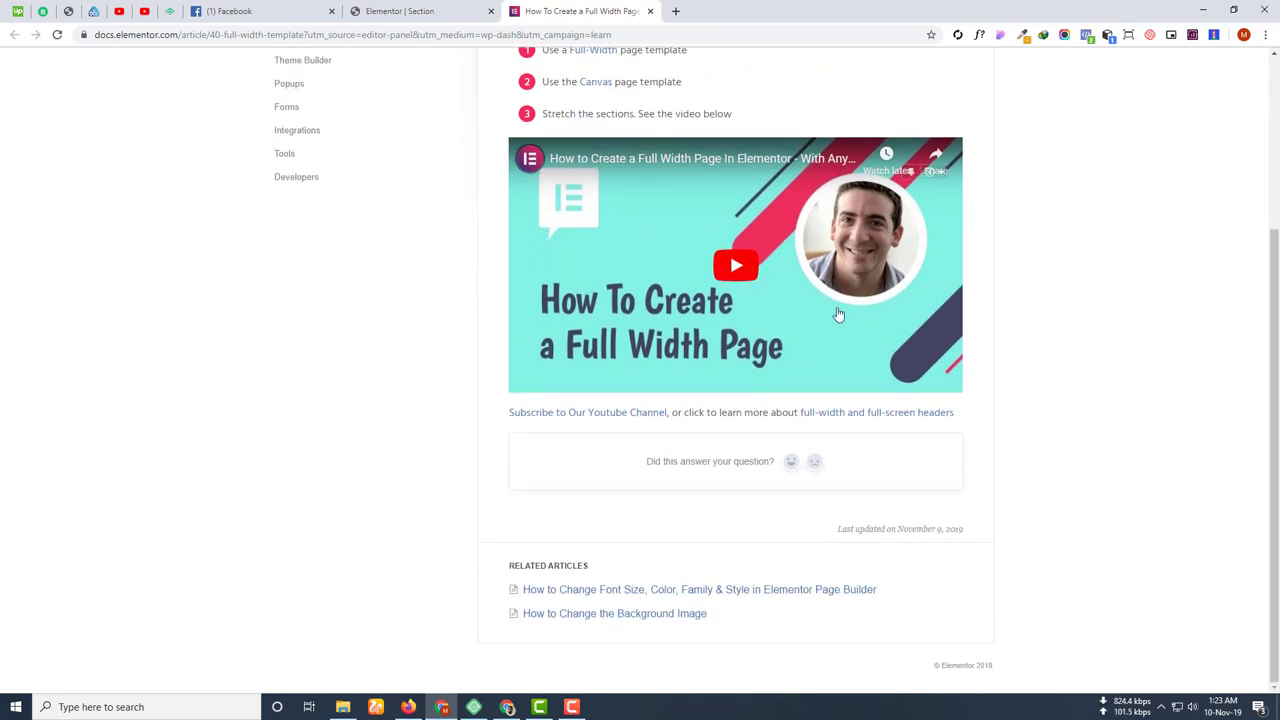
pyautogui.scroll(2, 790, 300)
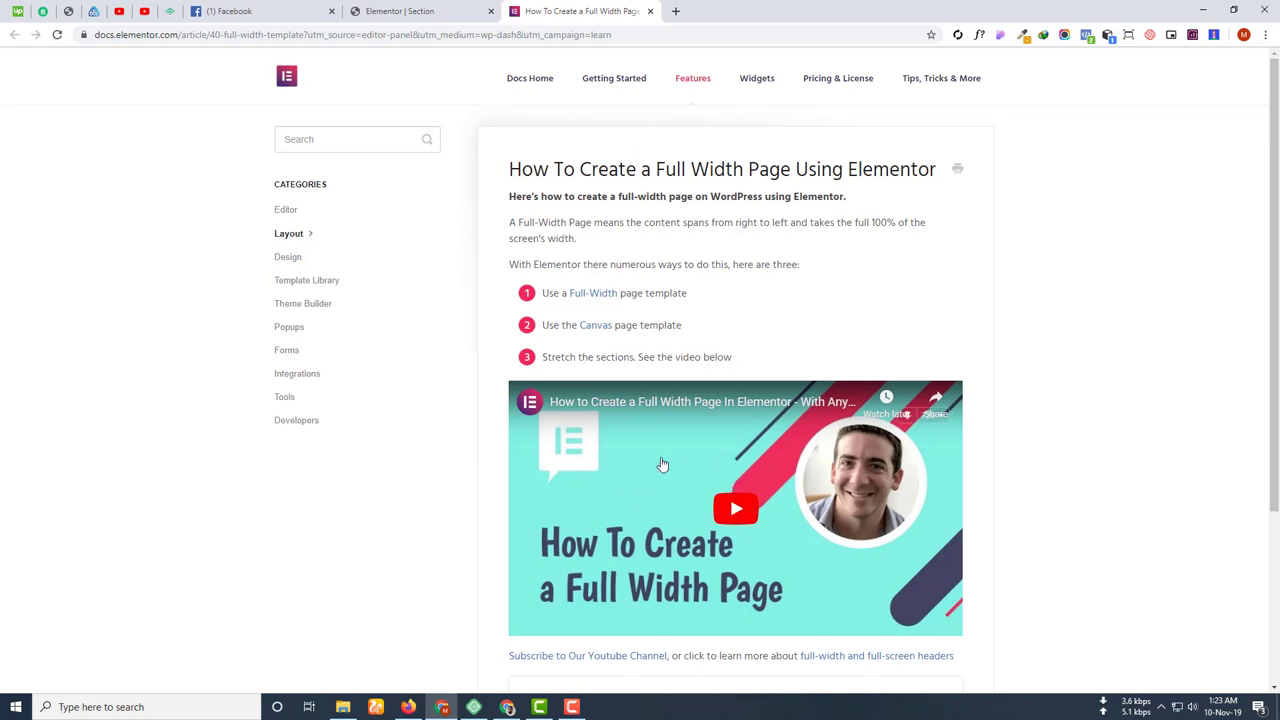
pyautogui.moveTo(655, 169); pyautogui.dragTo(938, 170)
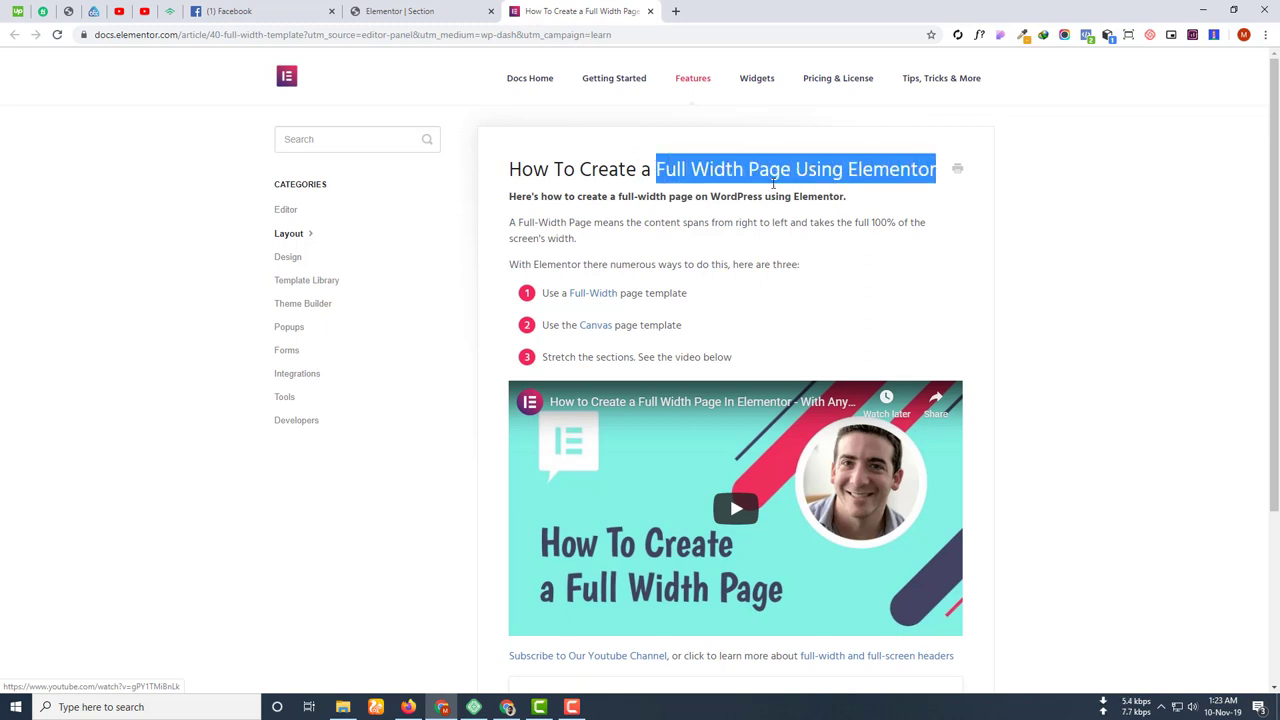
pyautogui.click(773, 184)
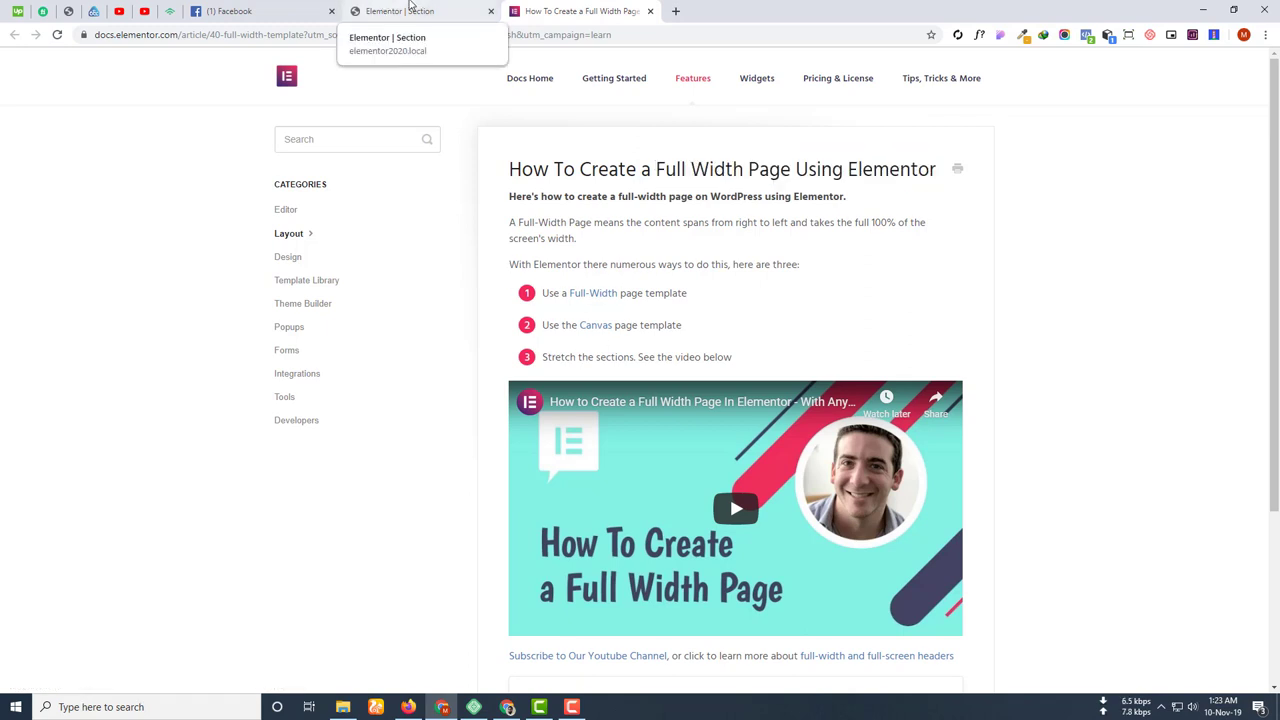
# Return to the page editor, switch Stretch Section off and set the section's content width to Boxed.
pyautogui.click(410, 10)
pyautogui.click(167, 165)
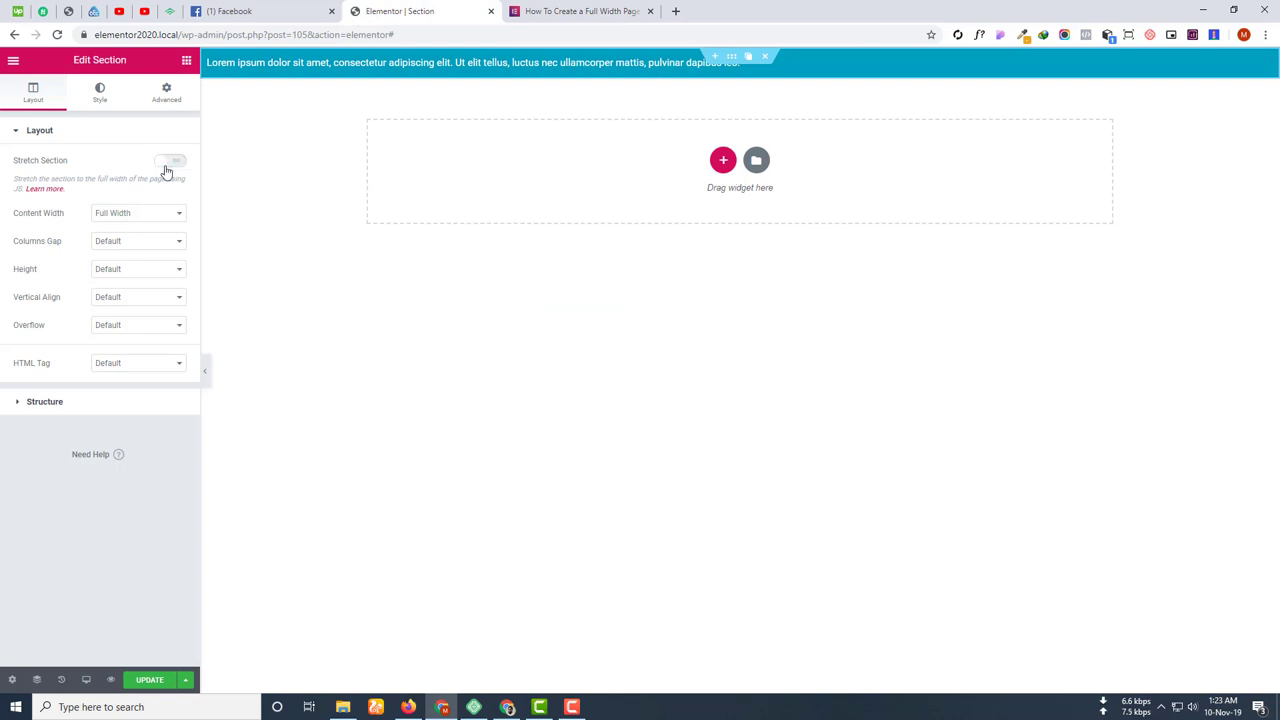
pyautogui.click(118, 214)
pyautogui.click(118, 238)
pyautogui.click(112, 214)
pyautogui.click(112, 227)
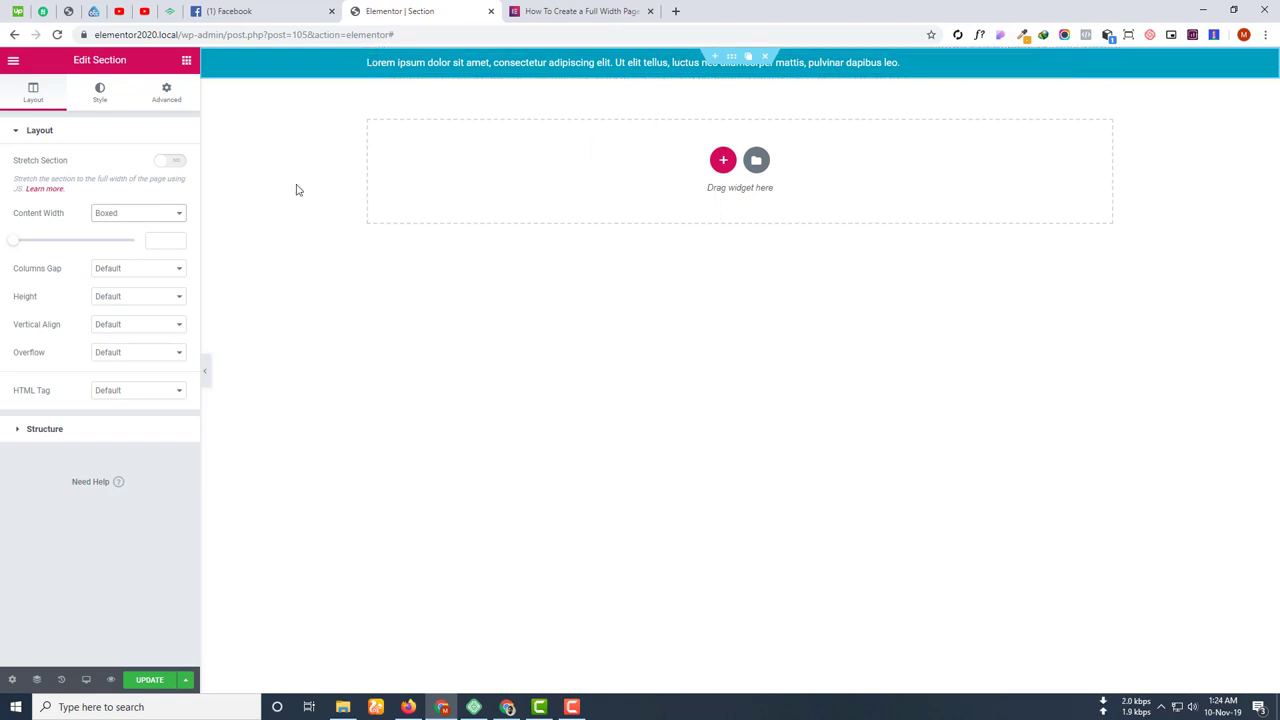
# Set the page layout to Elementor Full Width and switch Hide Title on and back off.
pyautogui.click(12, 679)
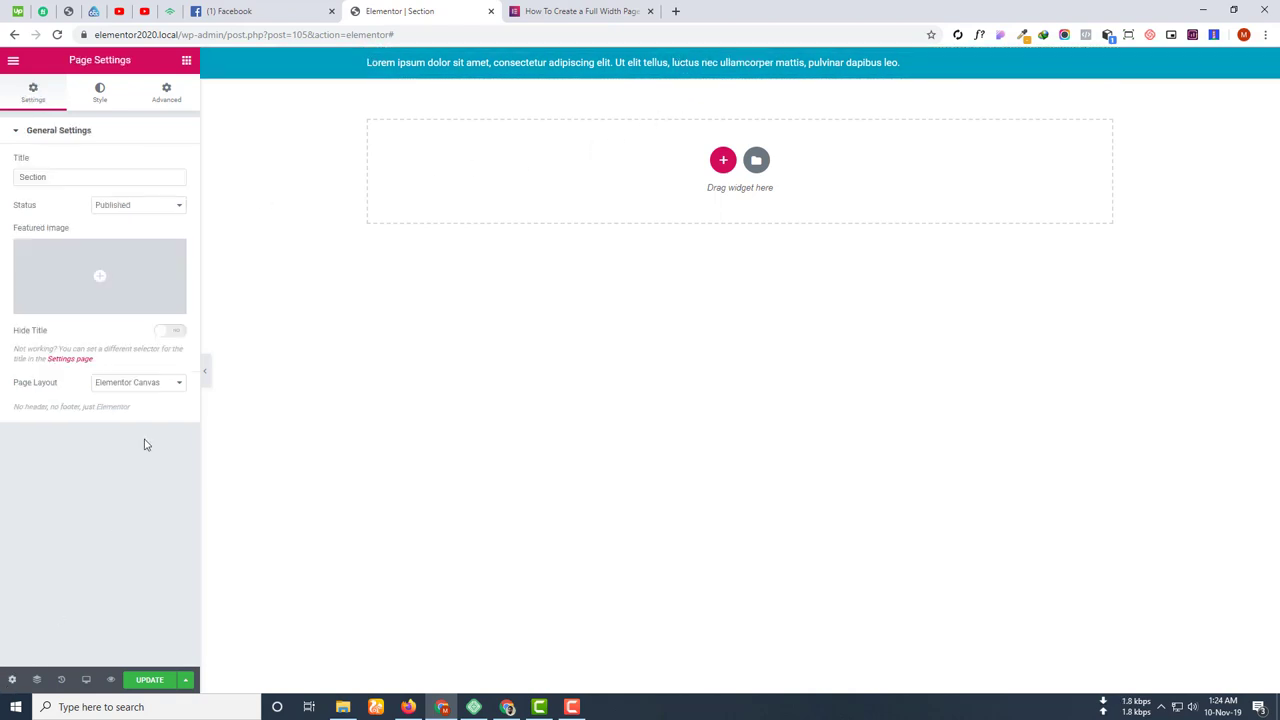
pyautogui.click(160, 388)
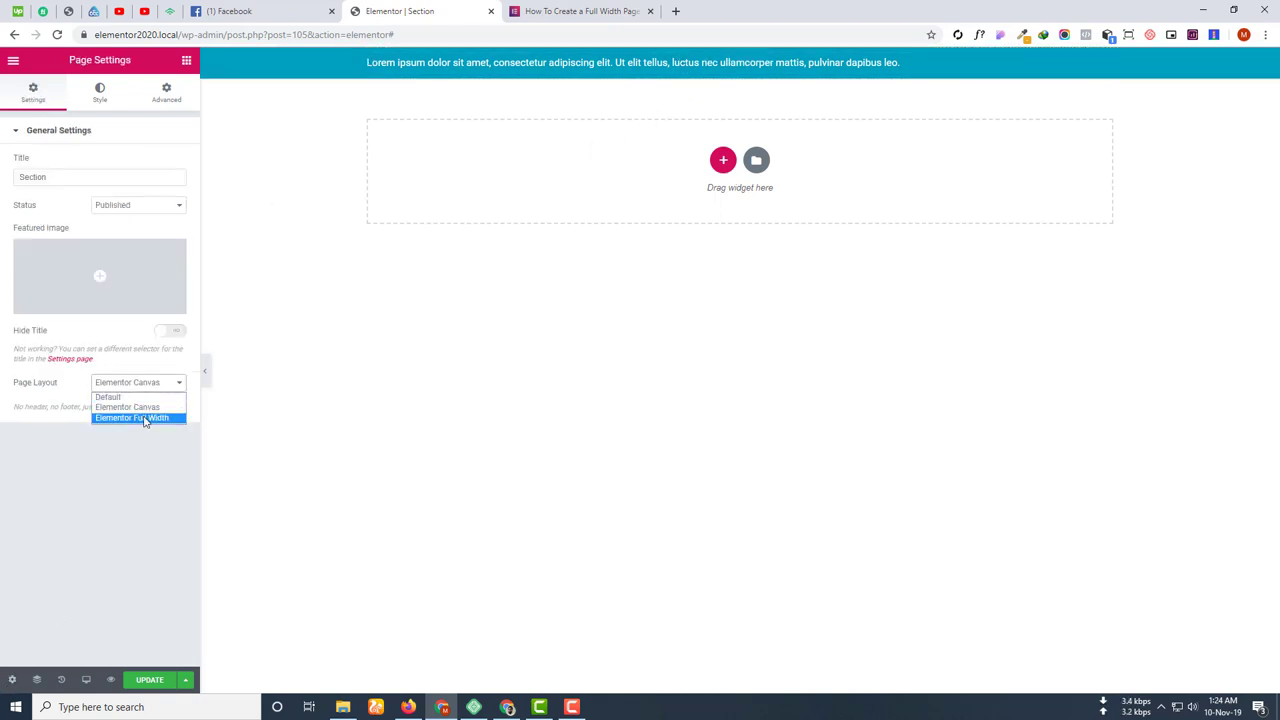
pyautogui.click(140, 418)
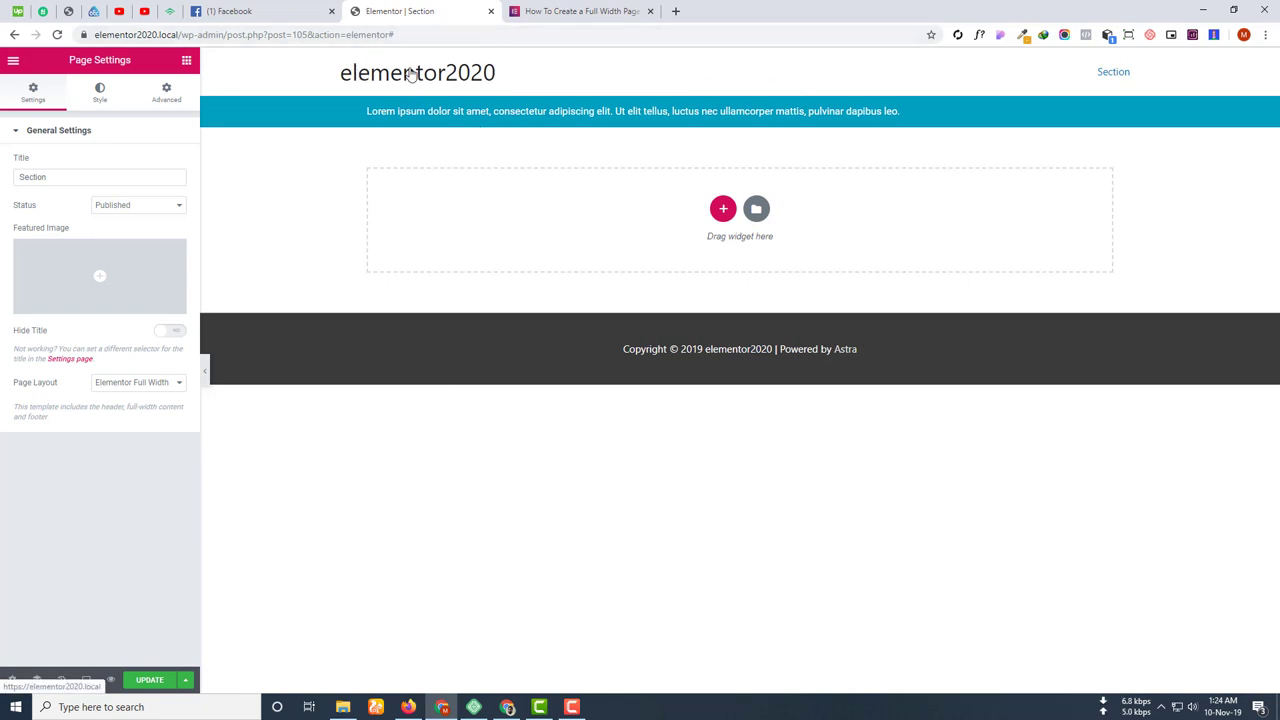
pyautogui.click(176, 333)
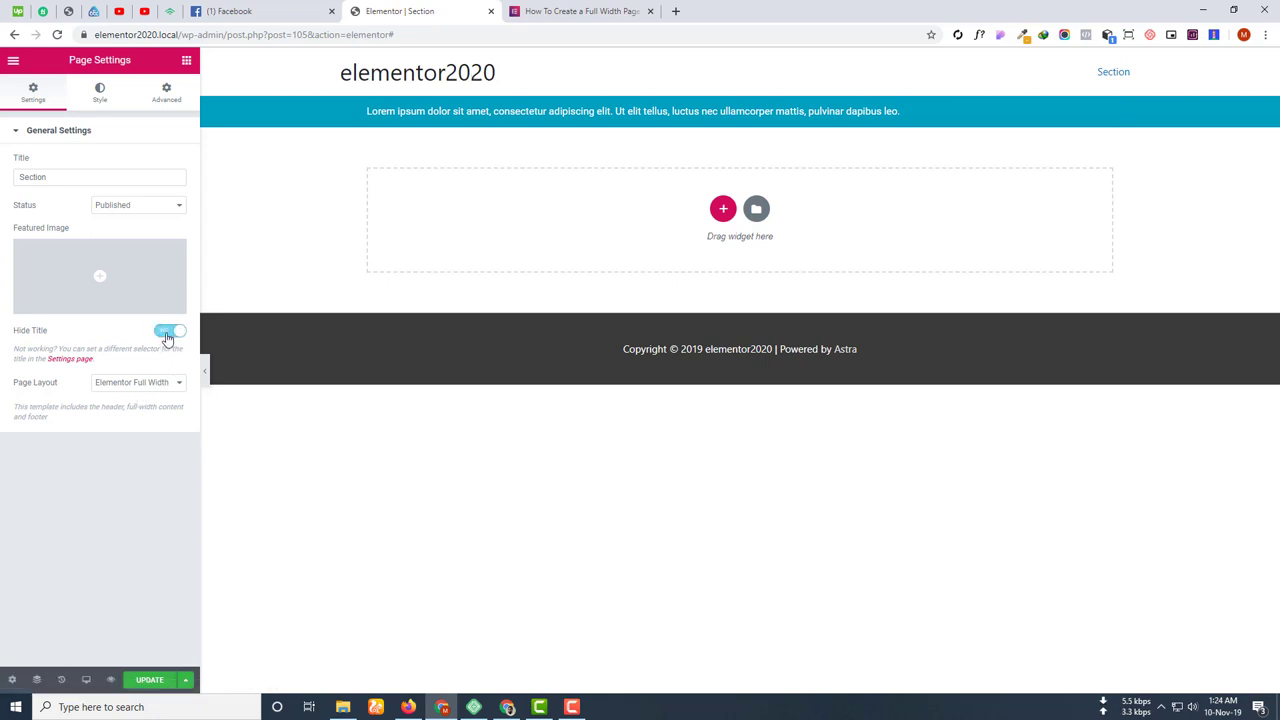
pyautogui.click(170, 334)
pyautogui.click(165, 335)
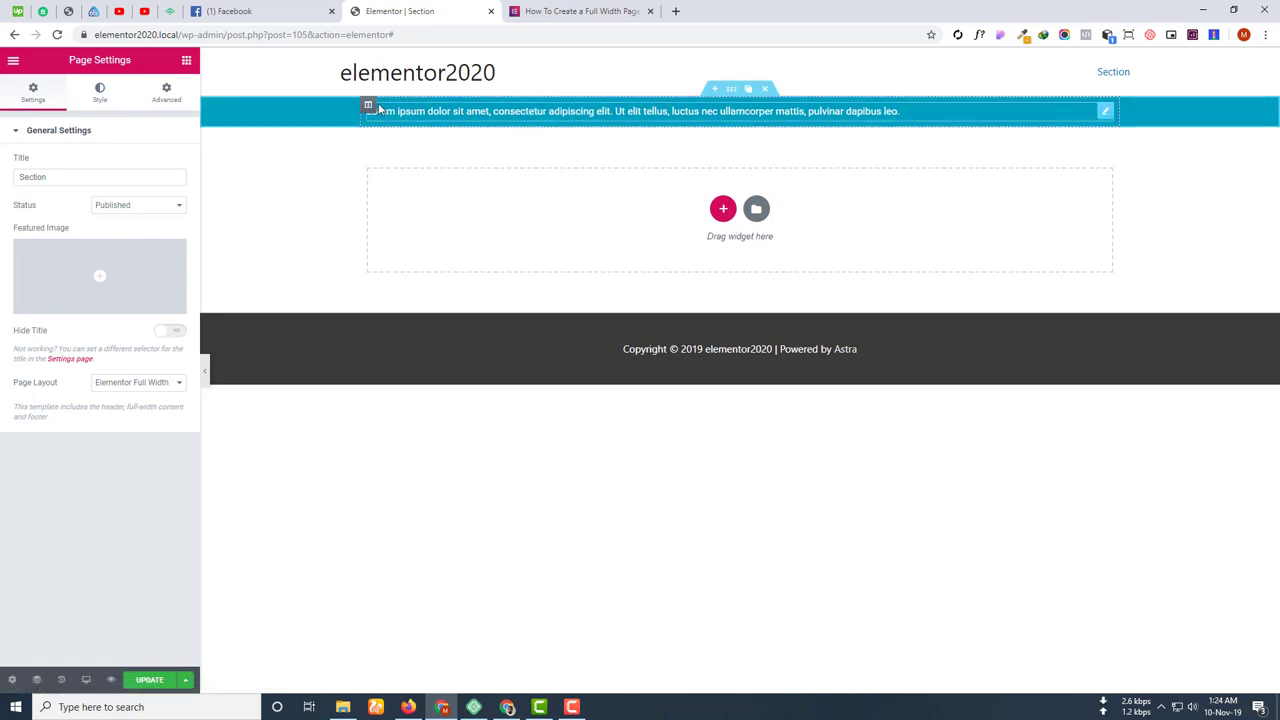
# Toggle Stretch Section on and off for the section, leave it off, and set the content width to Full Width.
pyautogui.click(731, 88)
pyautogui.click(172, 163)
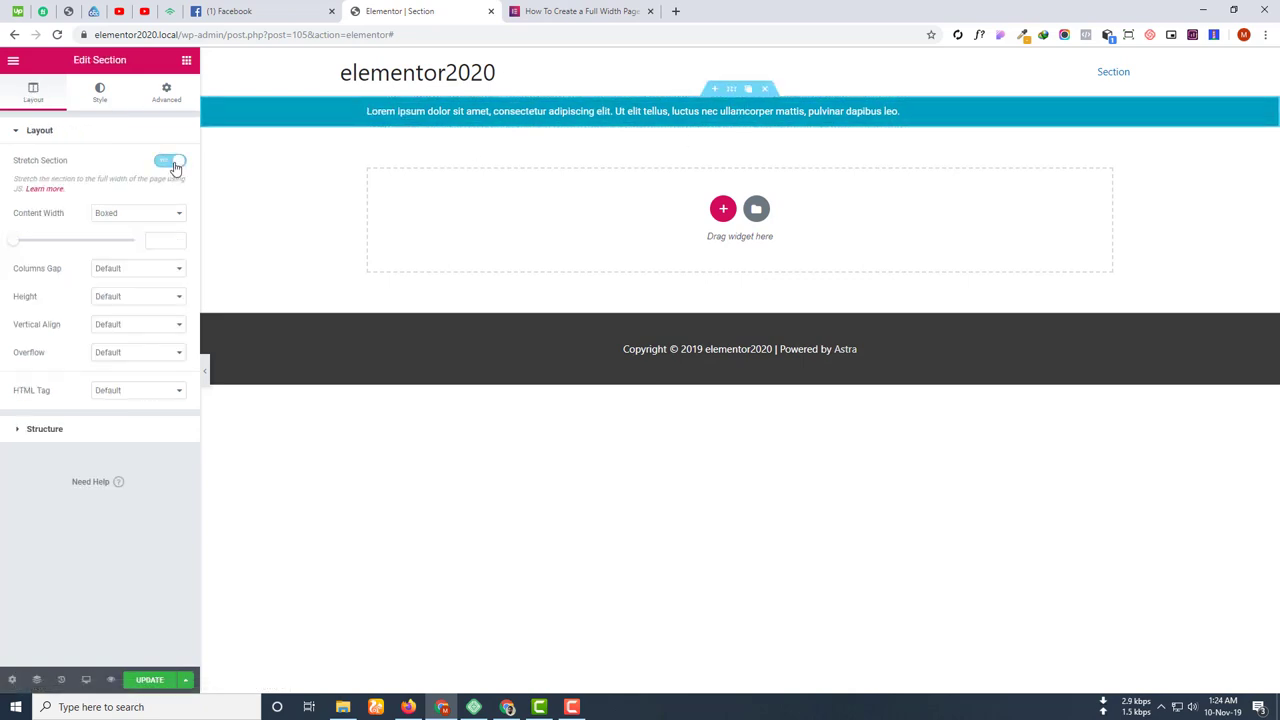
pyautogui.click(166, 164)
pyautogui.click(163, 164)
pyautogui.click(160, 164)
pyautogui.click(129, 221)
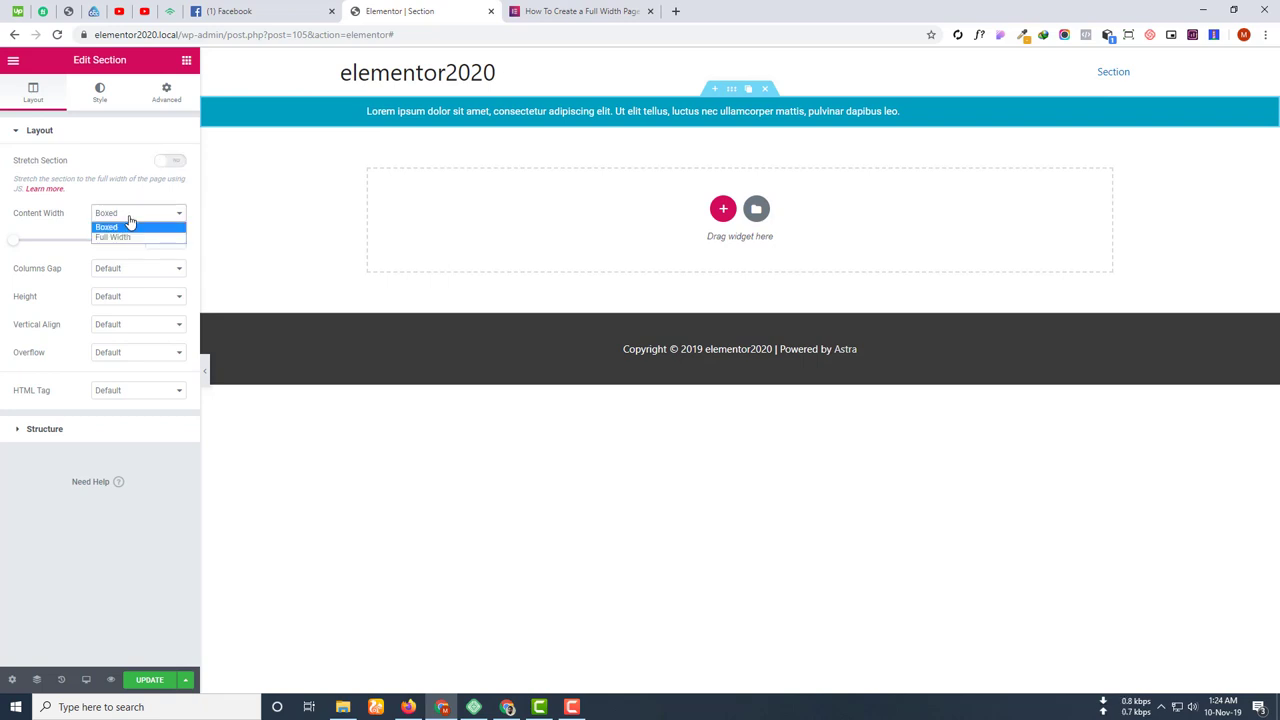
pyautogui.click(125, 238)
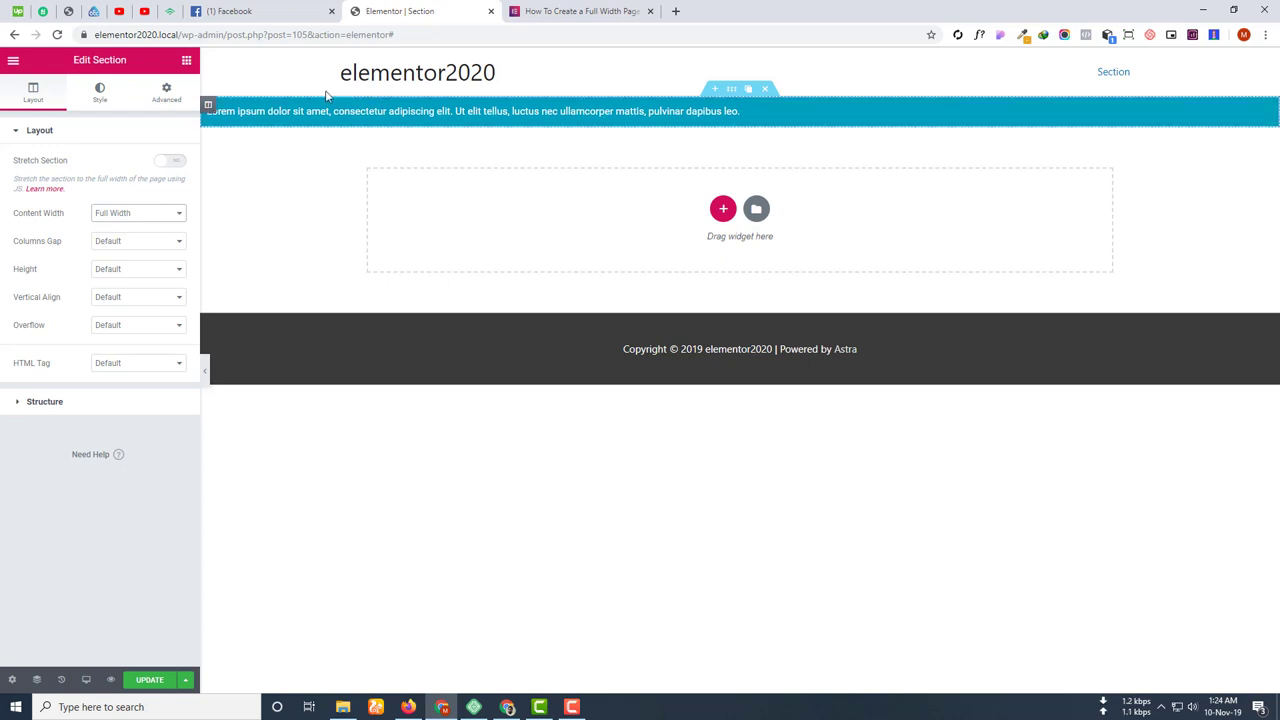
# Set the page layout to Elementor Canvas in the page settings.
pyautogui.click(12, 679)
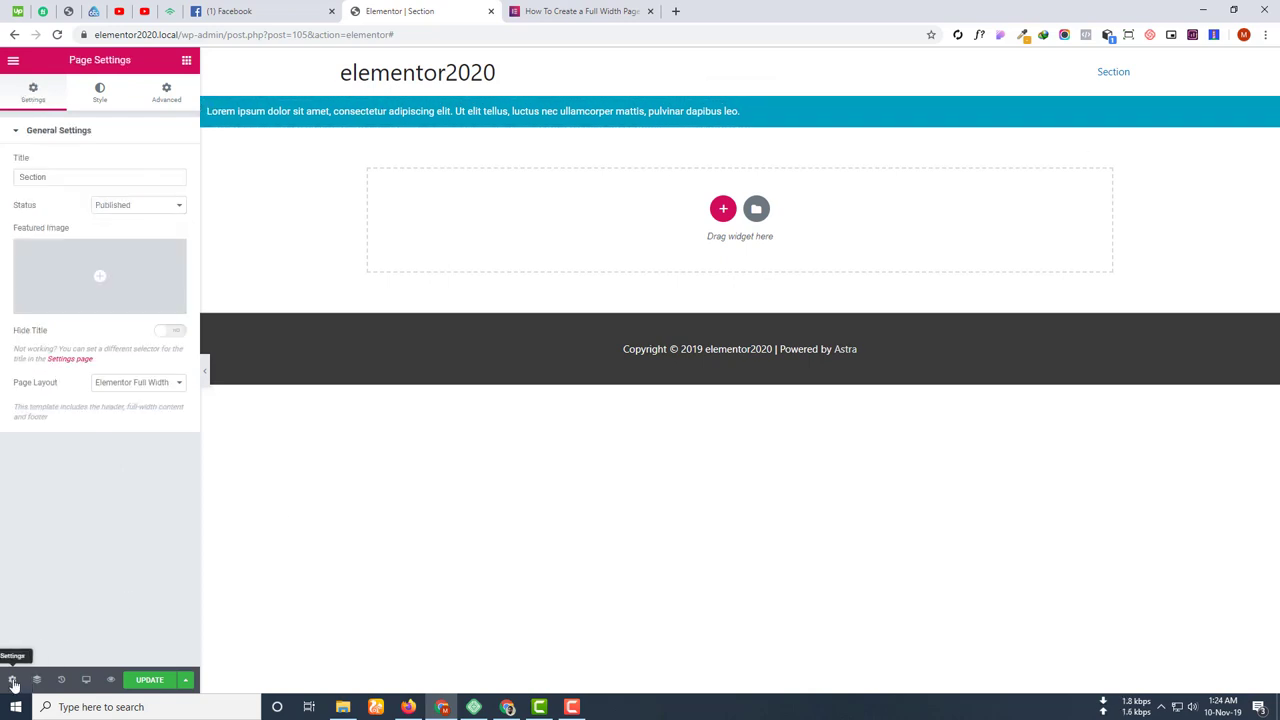
pyautogui.click(151, 388)
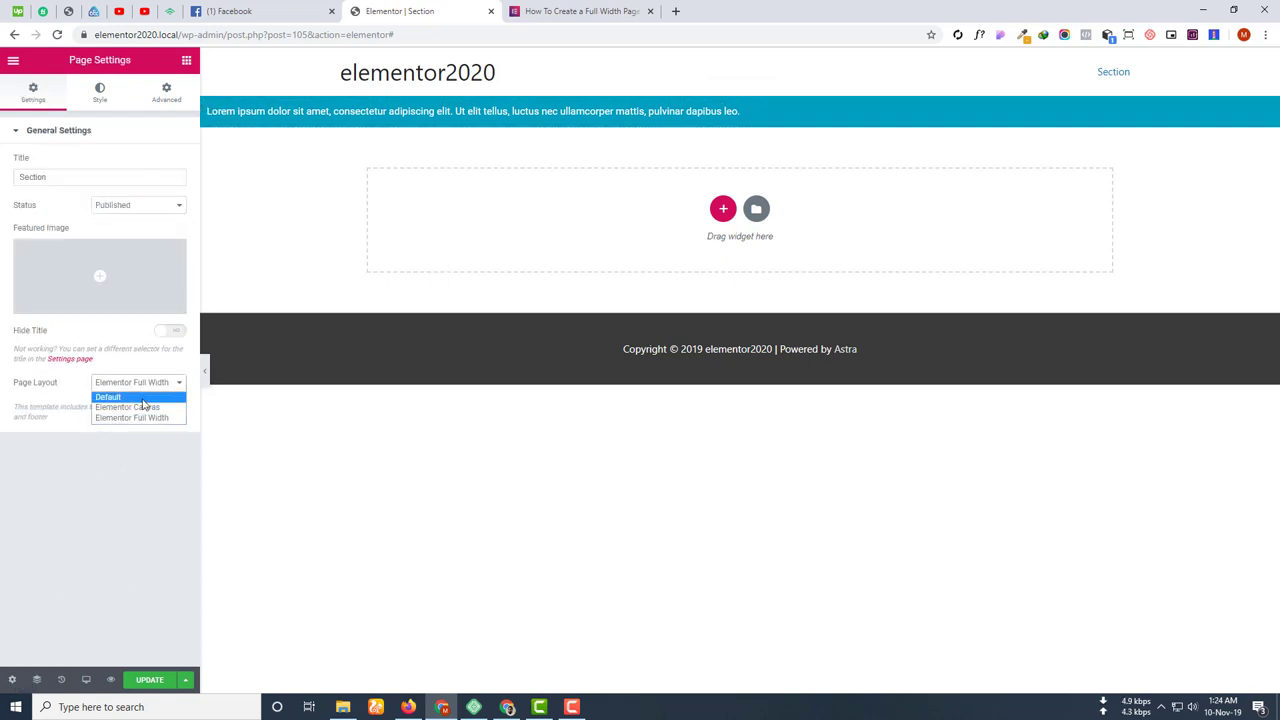
pyautogui.click(140, 408)
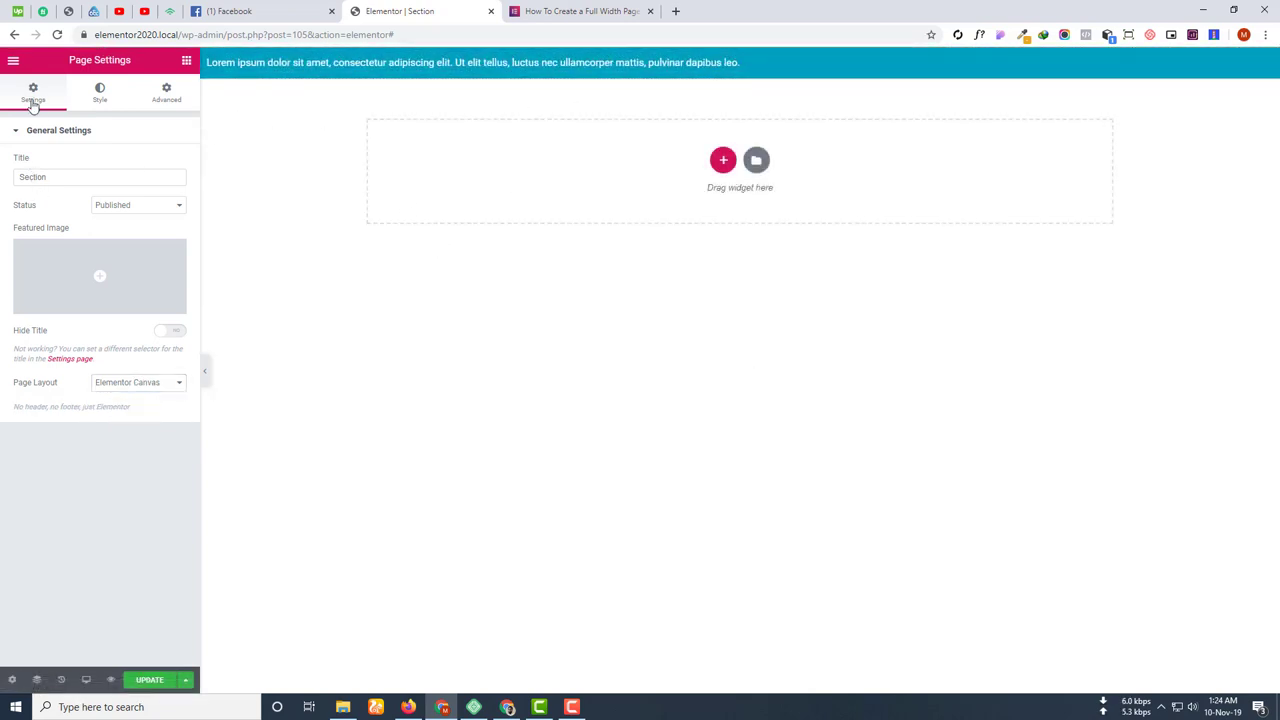
# Set the text section's content width to Boxed in its layout settings.
pyautogui.click(730, 58)
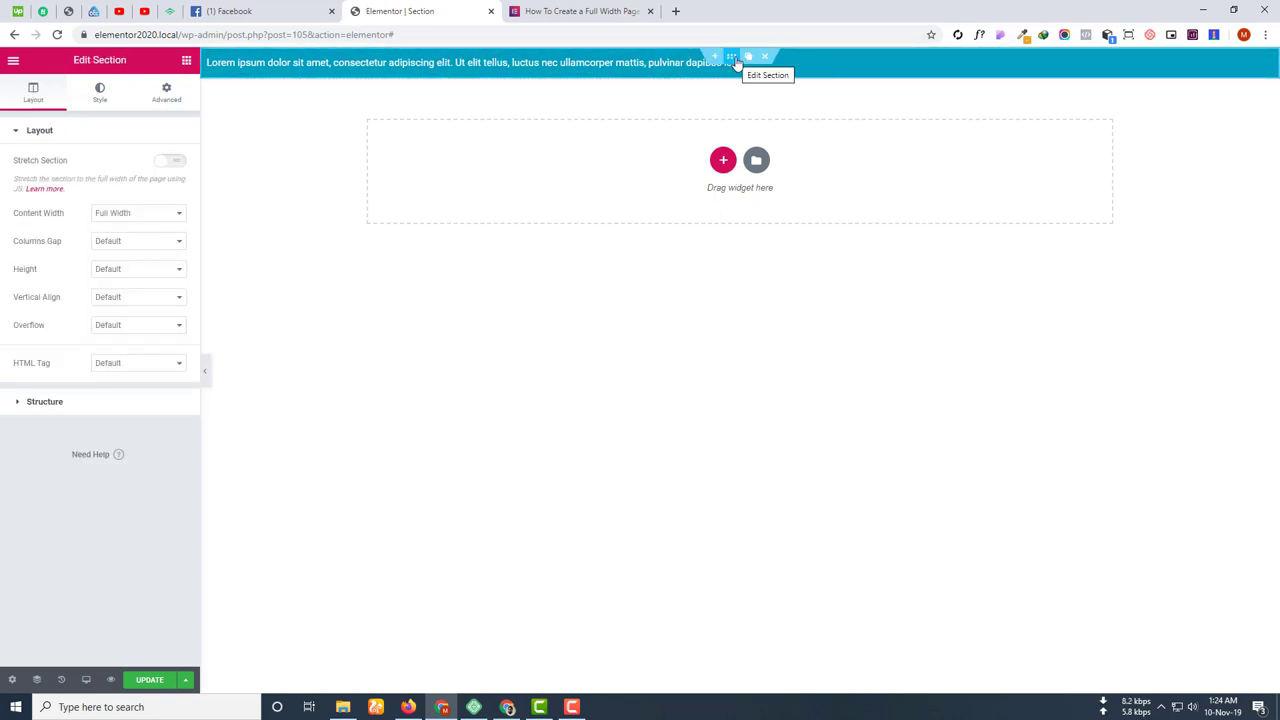
pyautogui.click(137, 214)
pyautogui.click(135, 228)
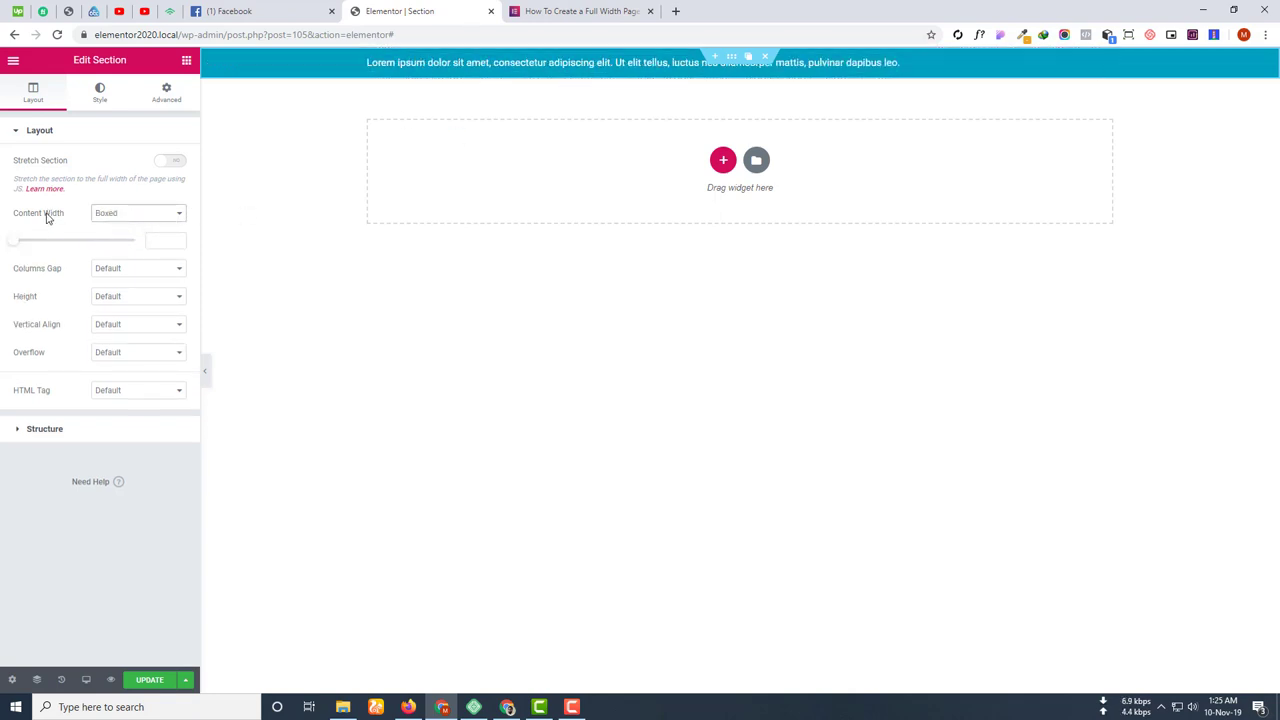
# Try a boxed content width of 960 for the text section, and clear the value again.
pyautogui.click(159, 242)
pyautogui.write('960')
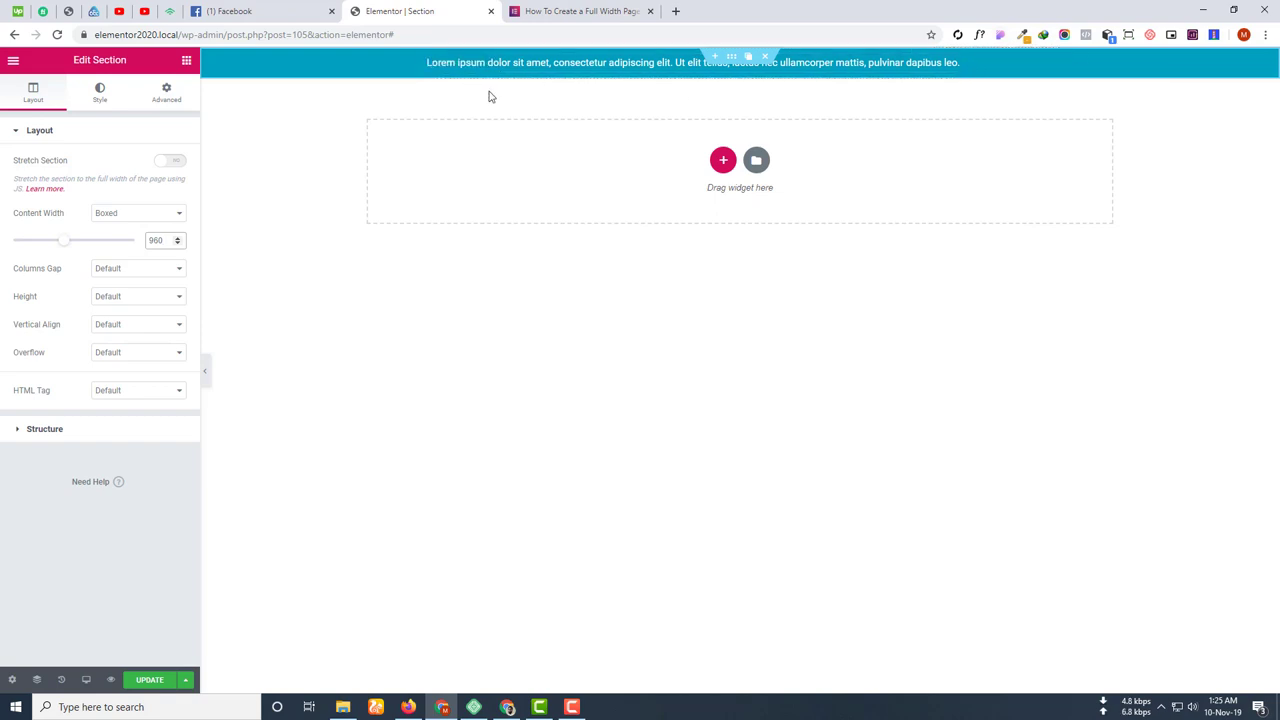
pyautogui.hotkey('ctrl', 'a')
pyautogui.press('BackSpace')
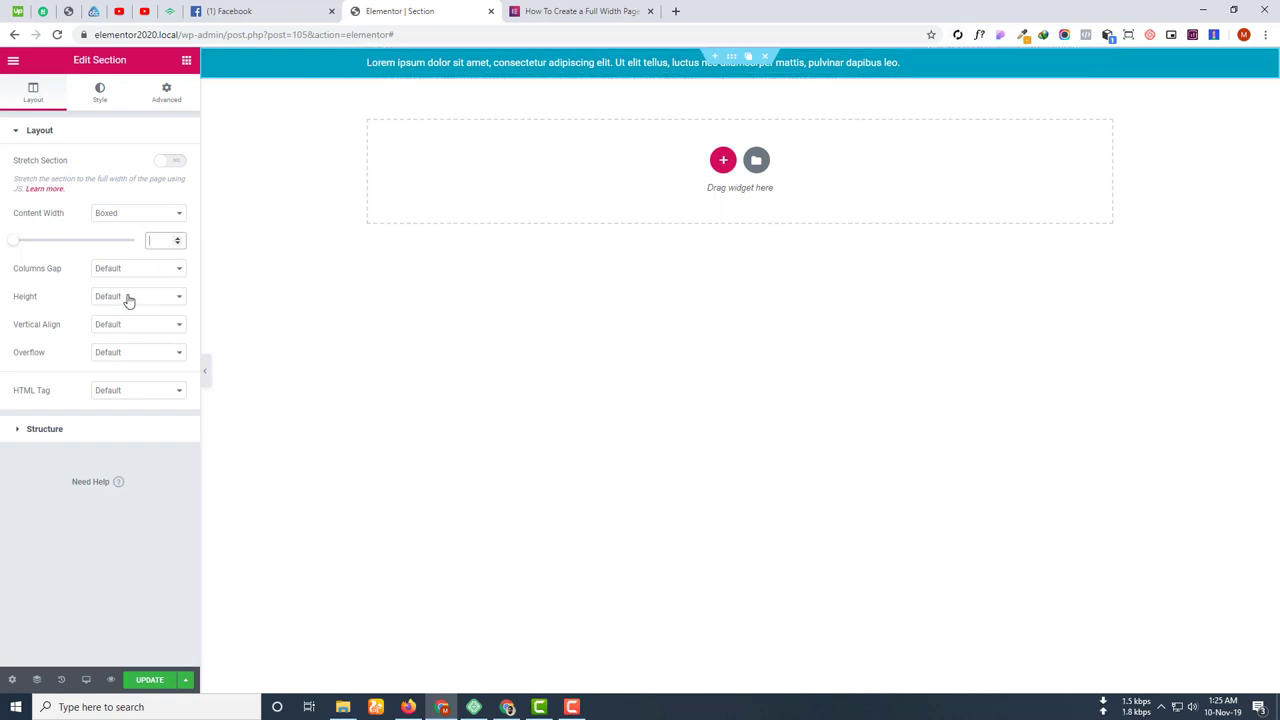
pyautogui.click(63, 262)
# Add a section with two equal columns below the text section, view its structure options, and delete it.
pyautogui.click(18, 429)
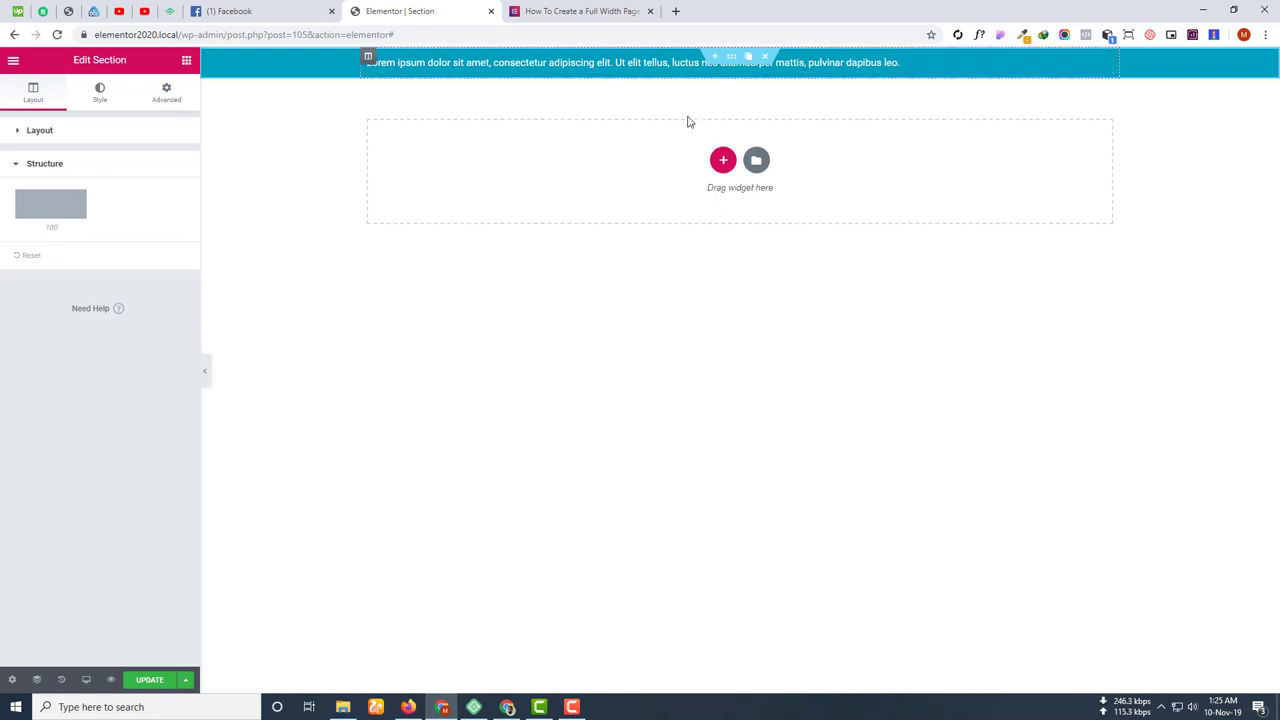
pyautogui.click(723, 160)
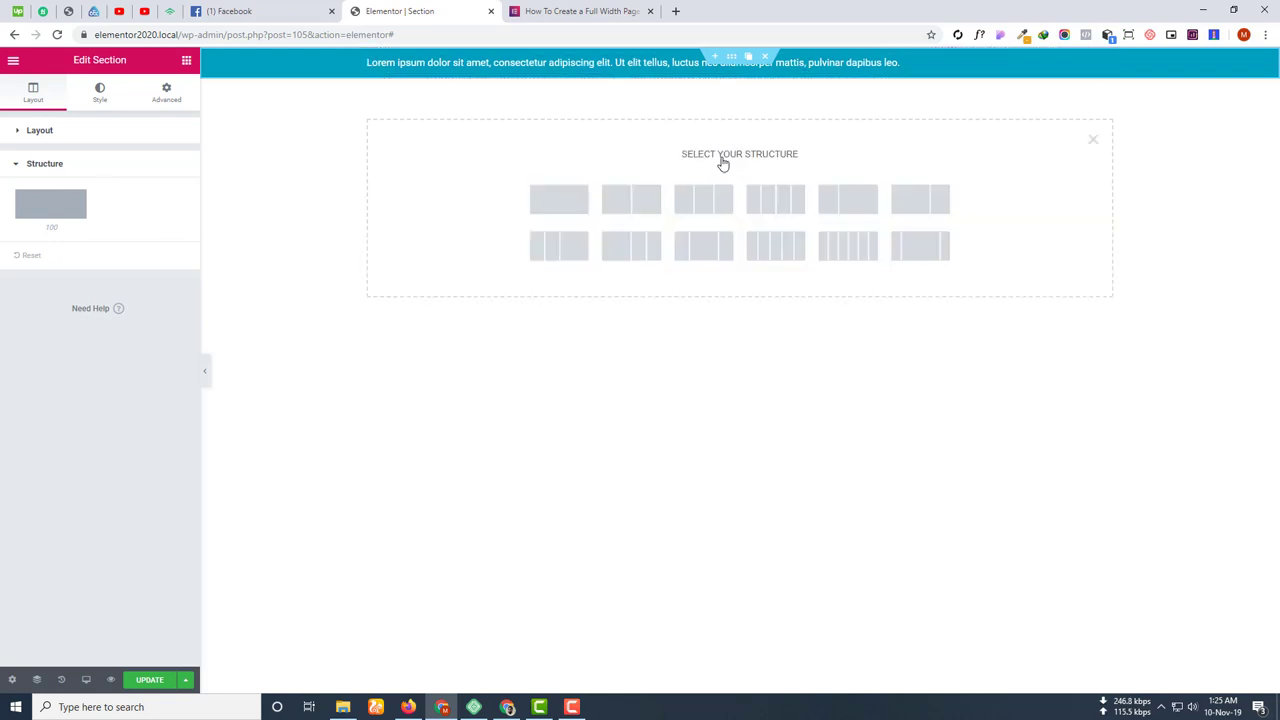
pyautogui.click(631, 204)
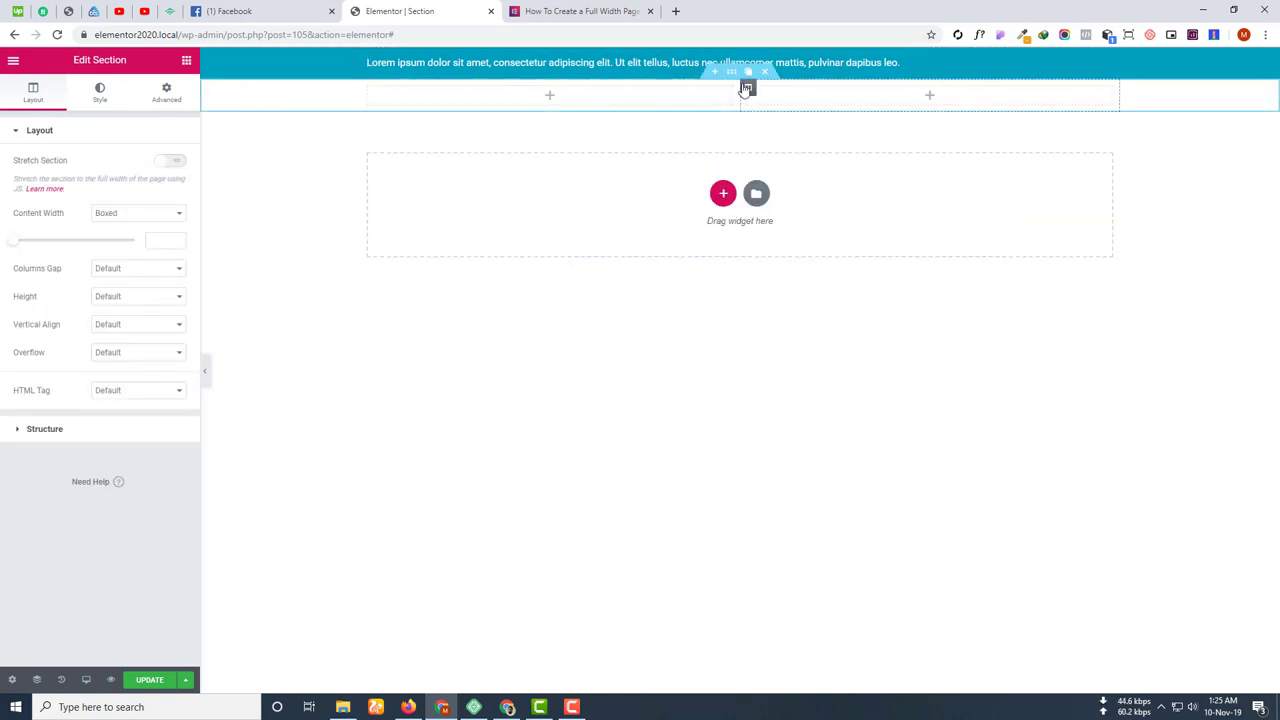
pyautogui.click(75, 441)
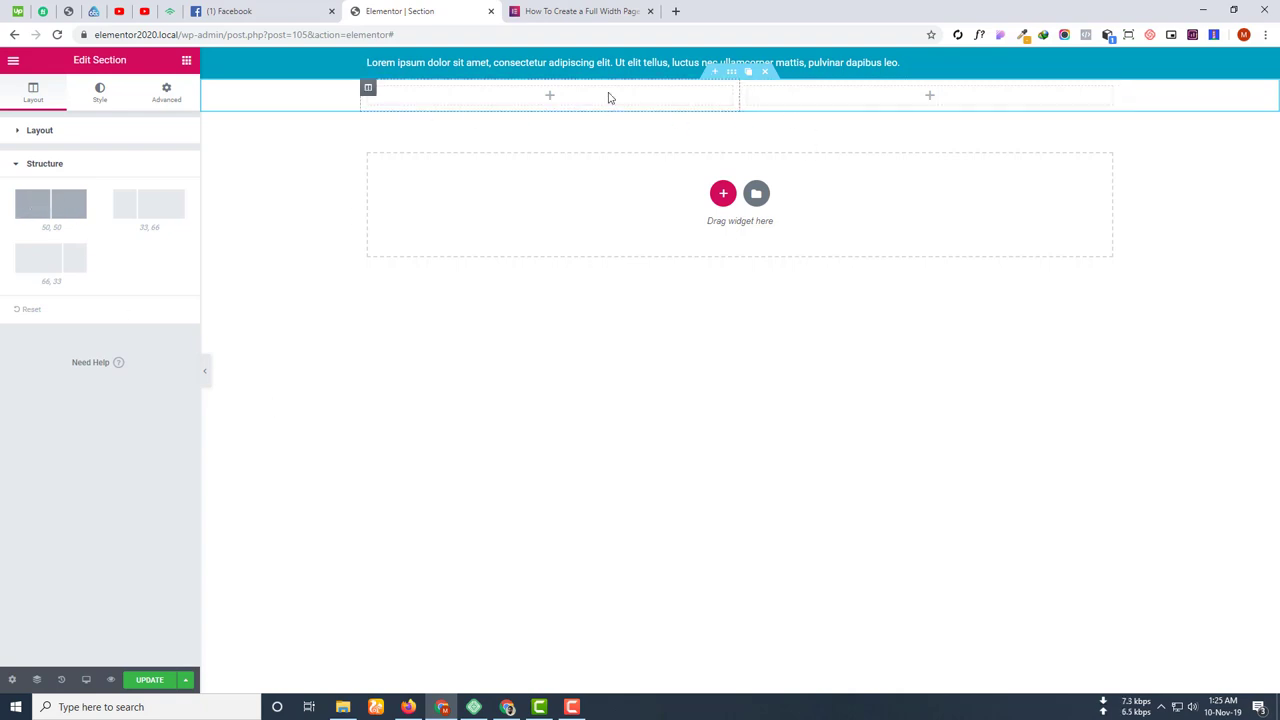
pyautogui.click(767, 76)
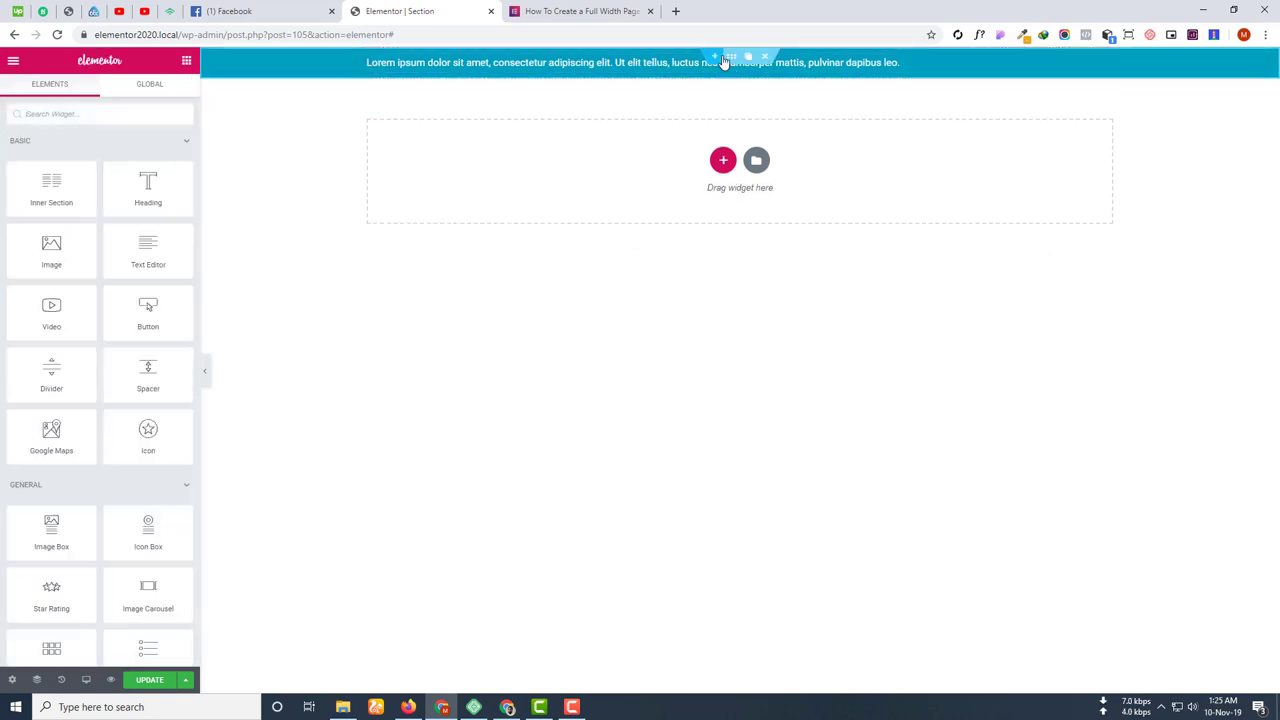
# Open the text section's layout settings and show the Columns Gap options.
pyautogui.click(730, 60)
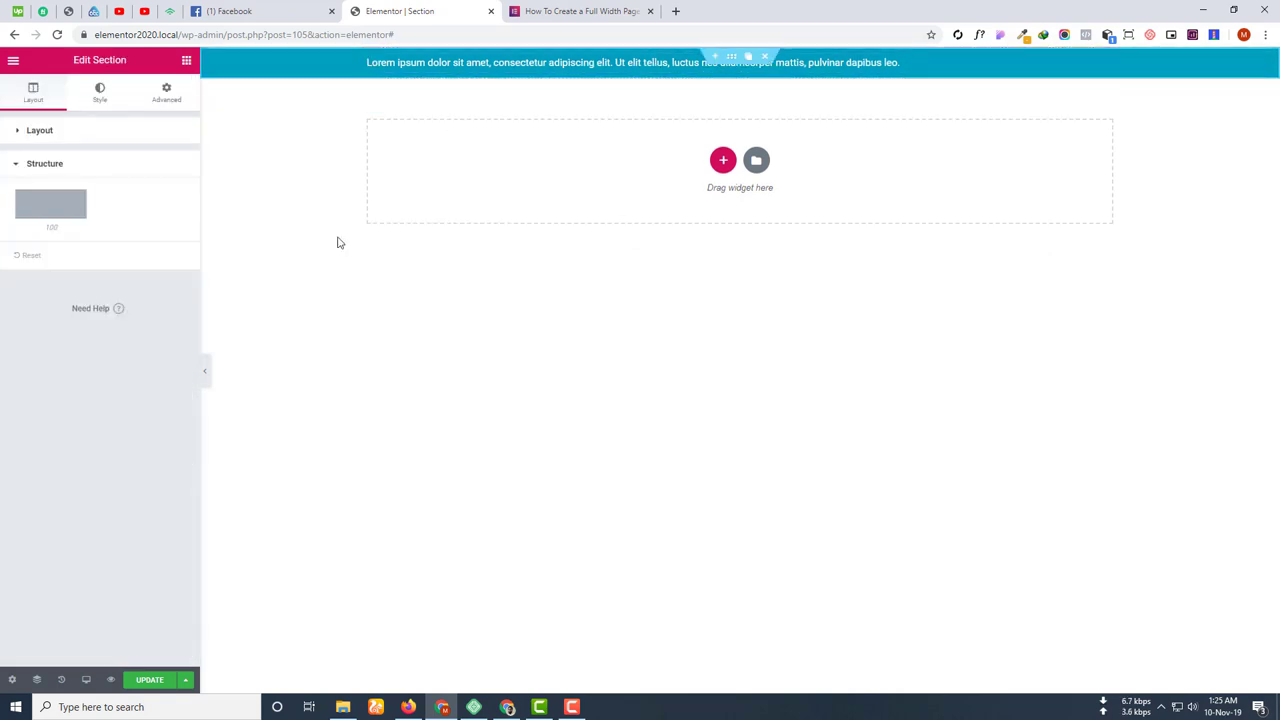
pyautogui.click(33, 131)
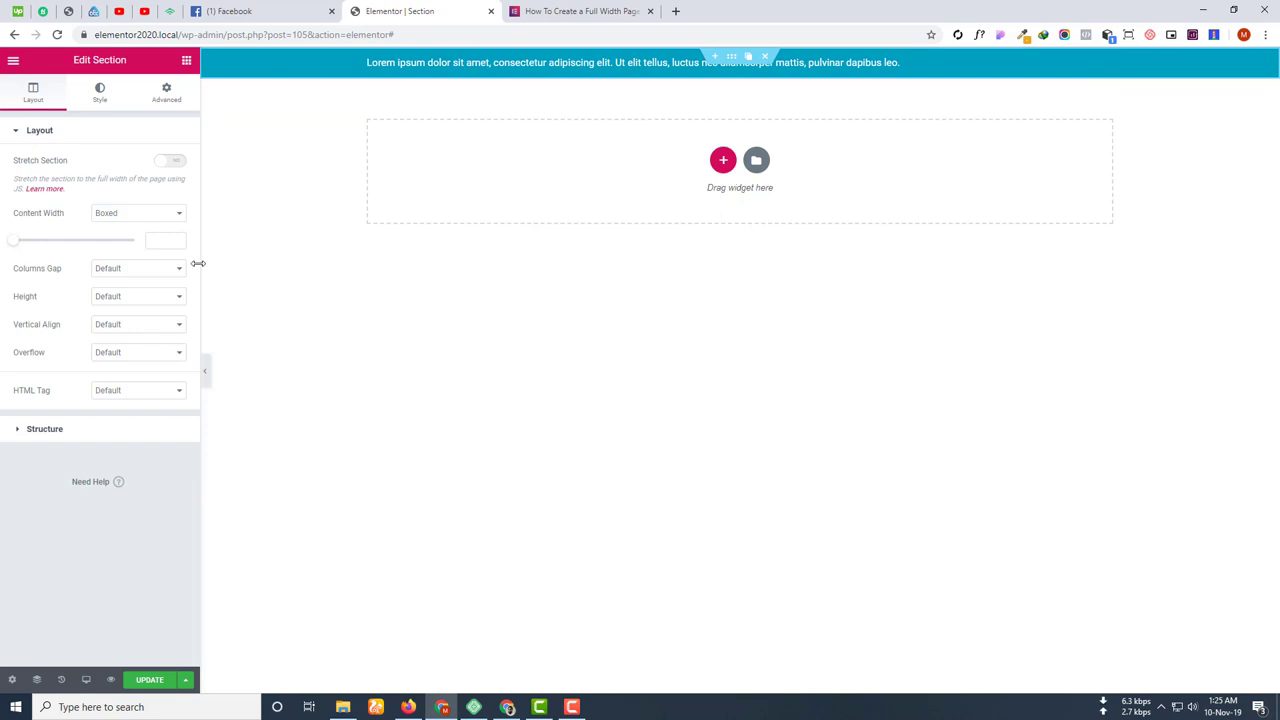
pyautogui.click(130, 270)
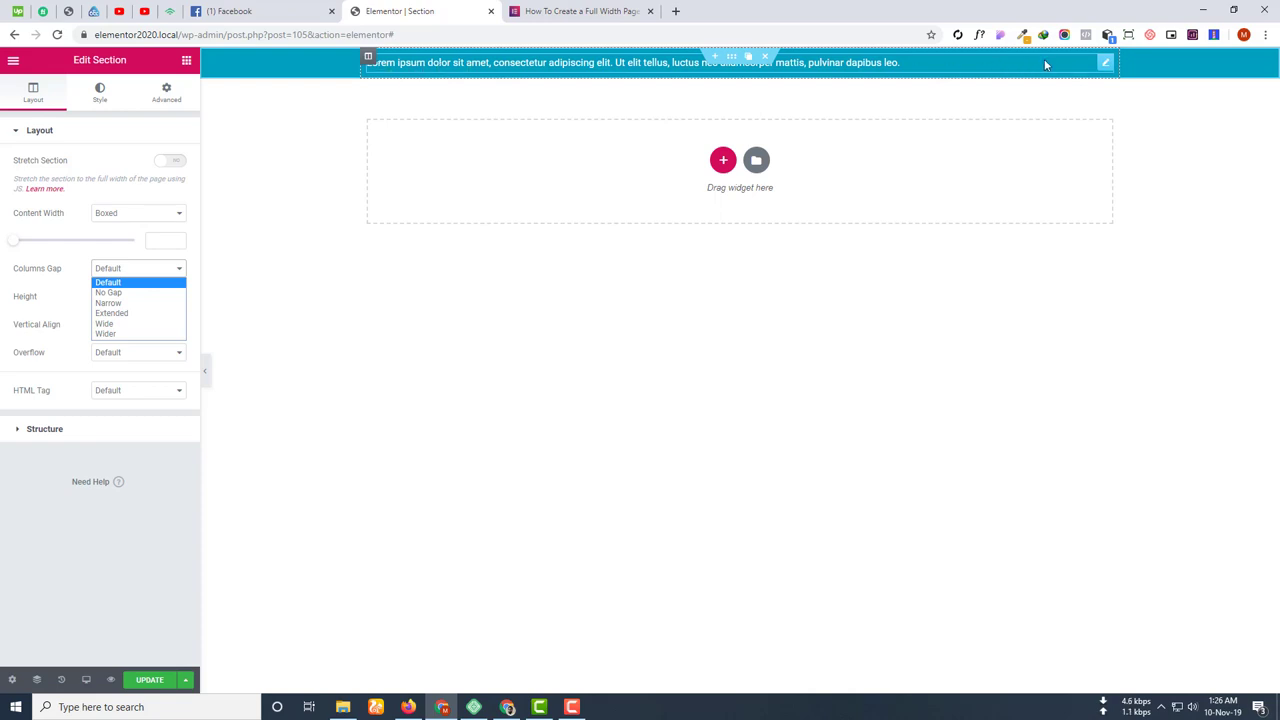
# View the Text Editor widget's style settings and return to the widget list.
pyautogui.click(1105, 63)
pyautogui.click(1106, 63)
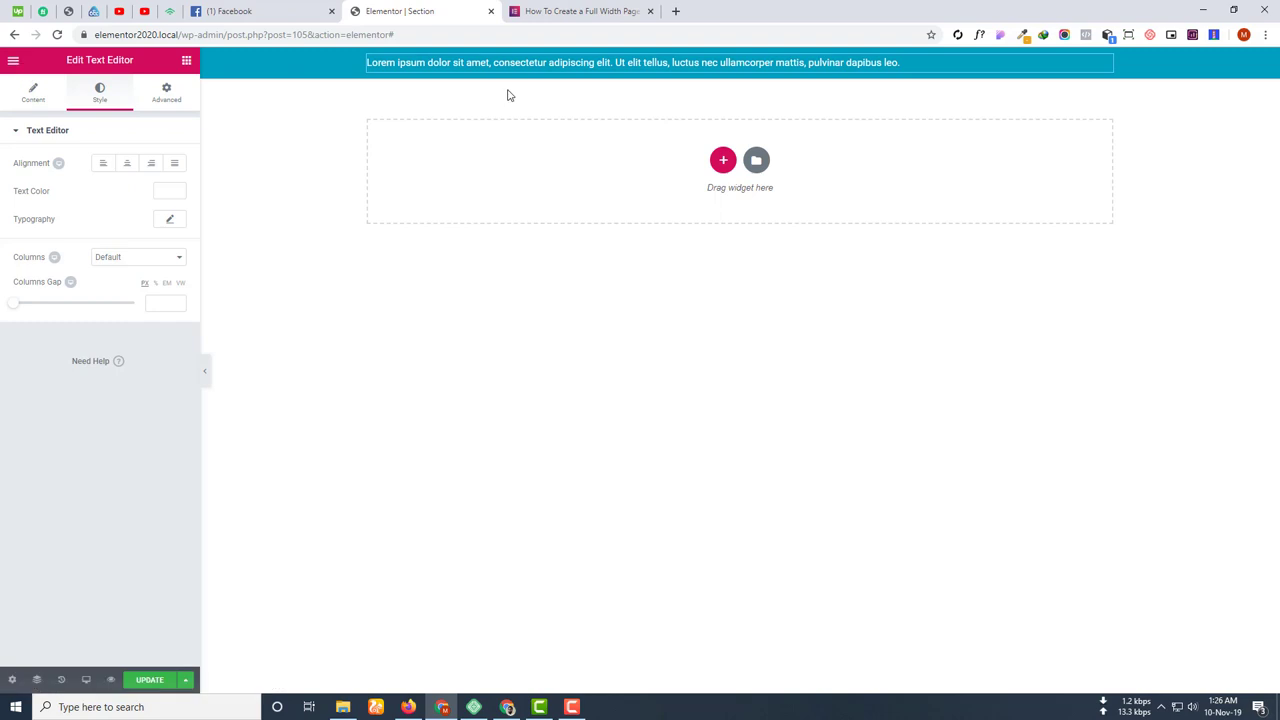
pyautogui.click(20, 62)
pyautogui.click(21, 62)
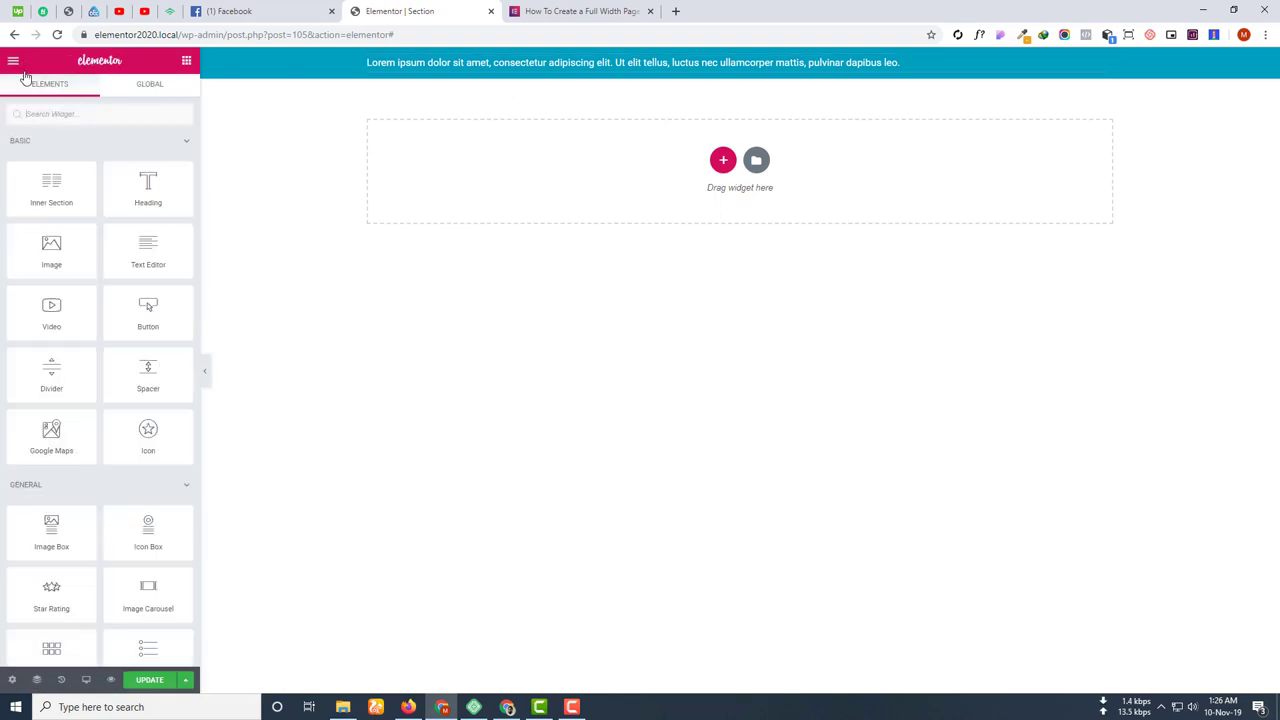
pyautogui.click(724, 58)
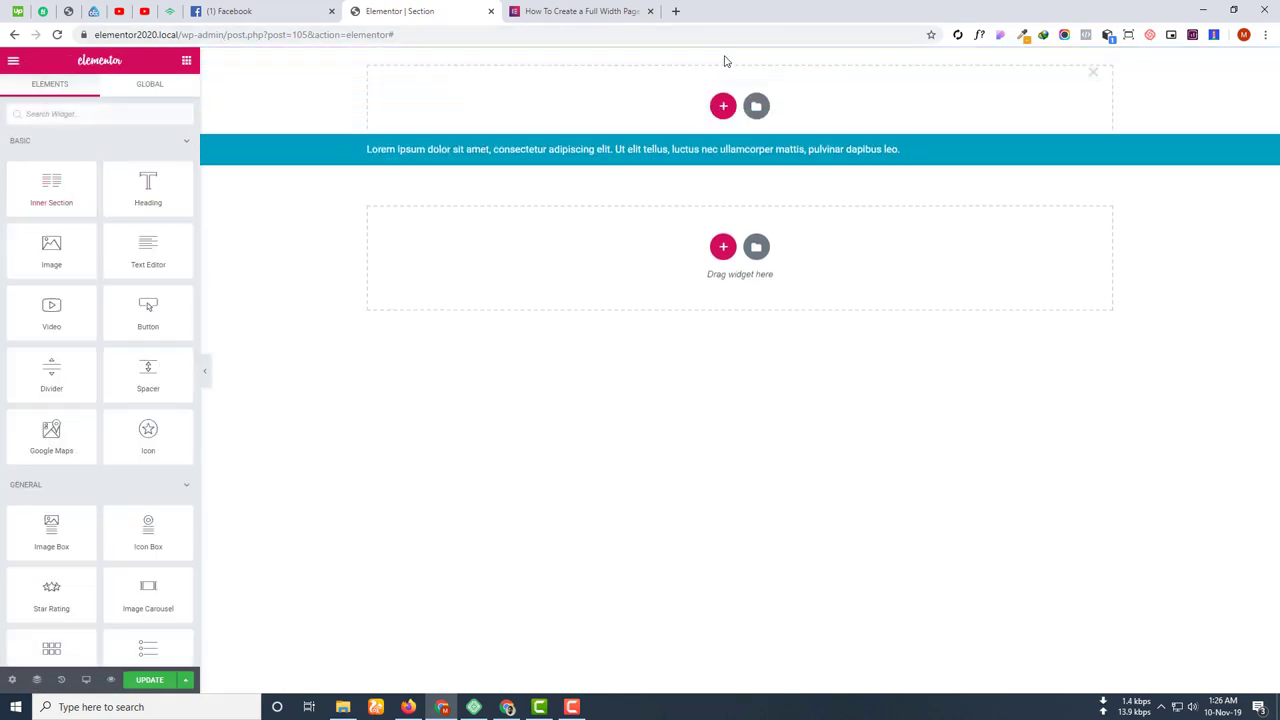
pyautogui.click(1093, 82)
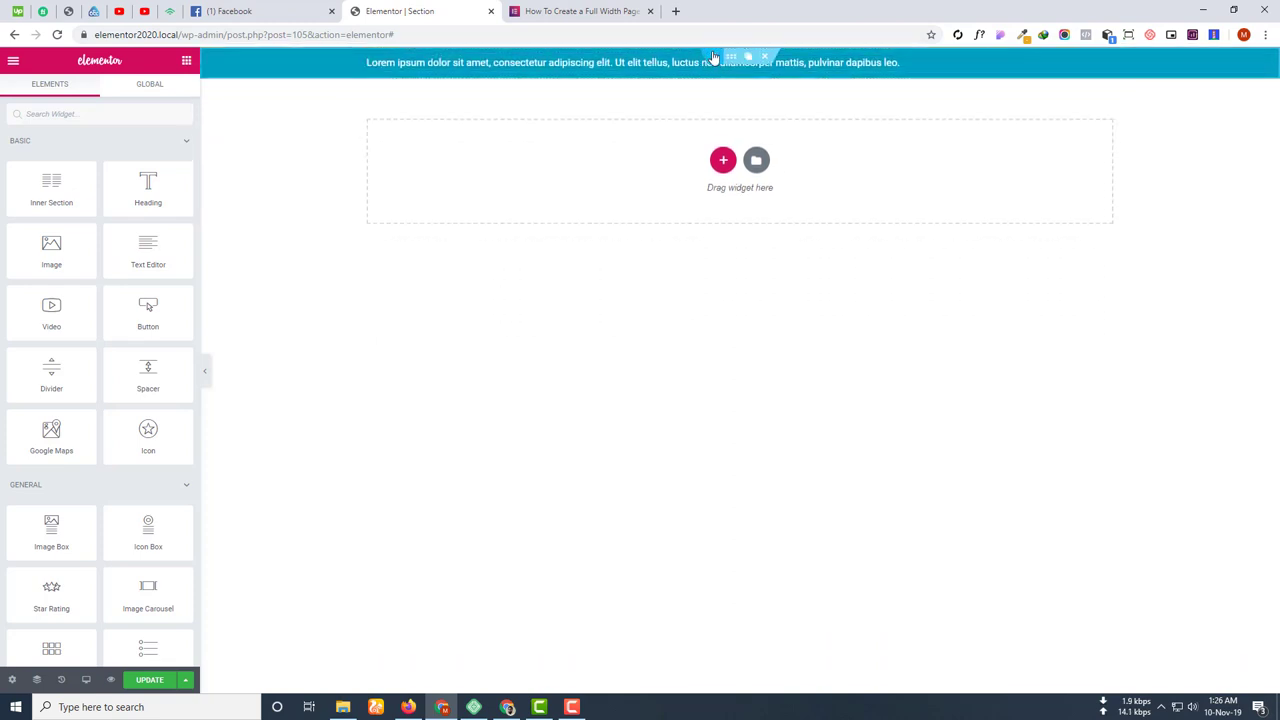
# Switch the text section's columns gap between No Gap and Default twice, leaving it at Default.
pyautogui.click(731, 56)
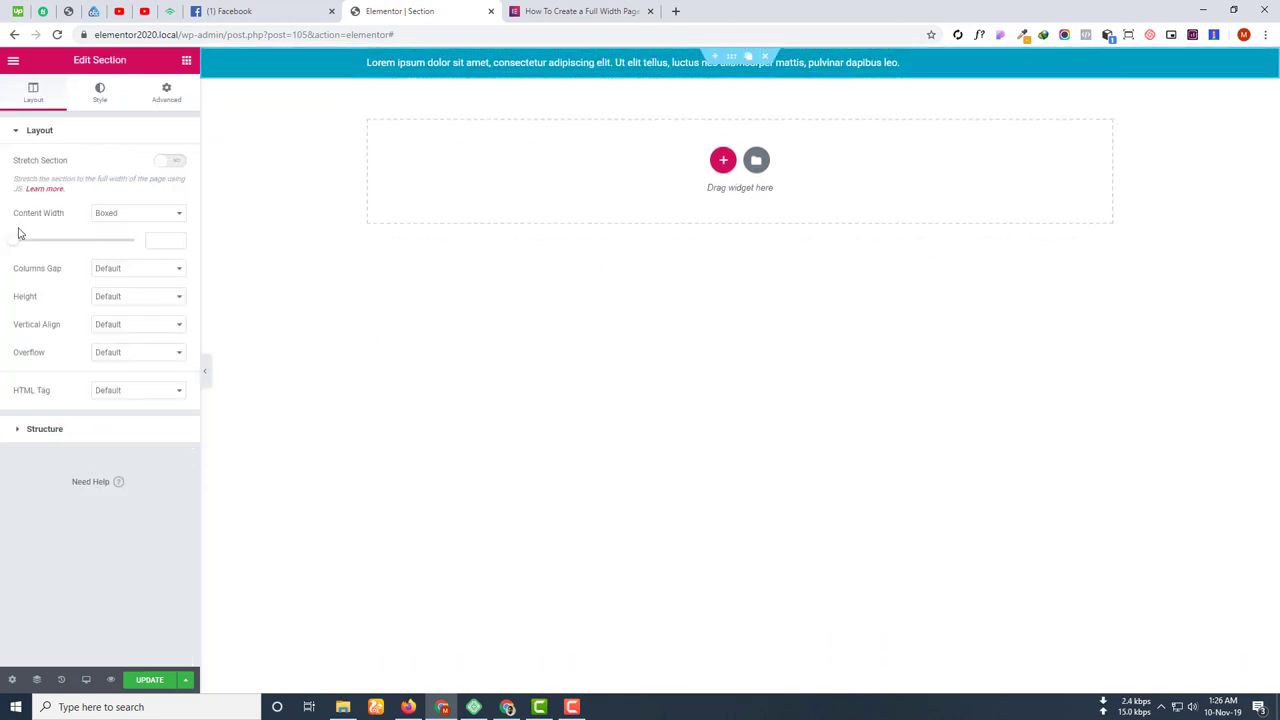
pyautogui.click(123, 270)
pyautogui.click(123, 292)
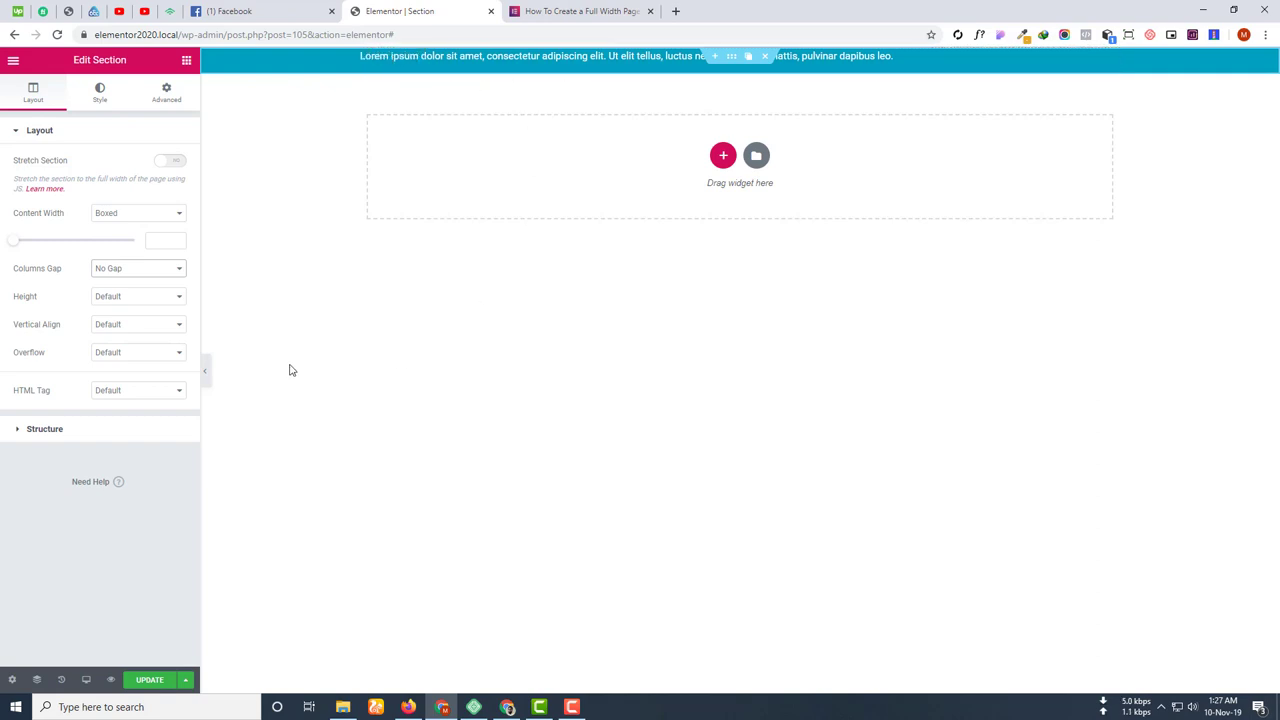
pyautogui.click(151, 268)
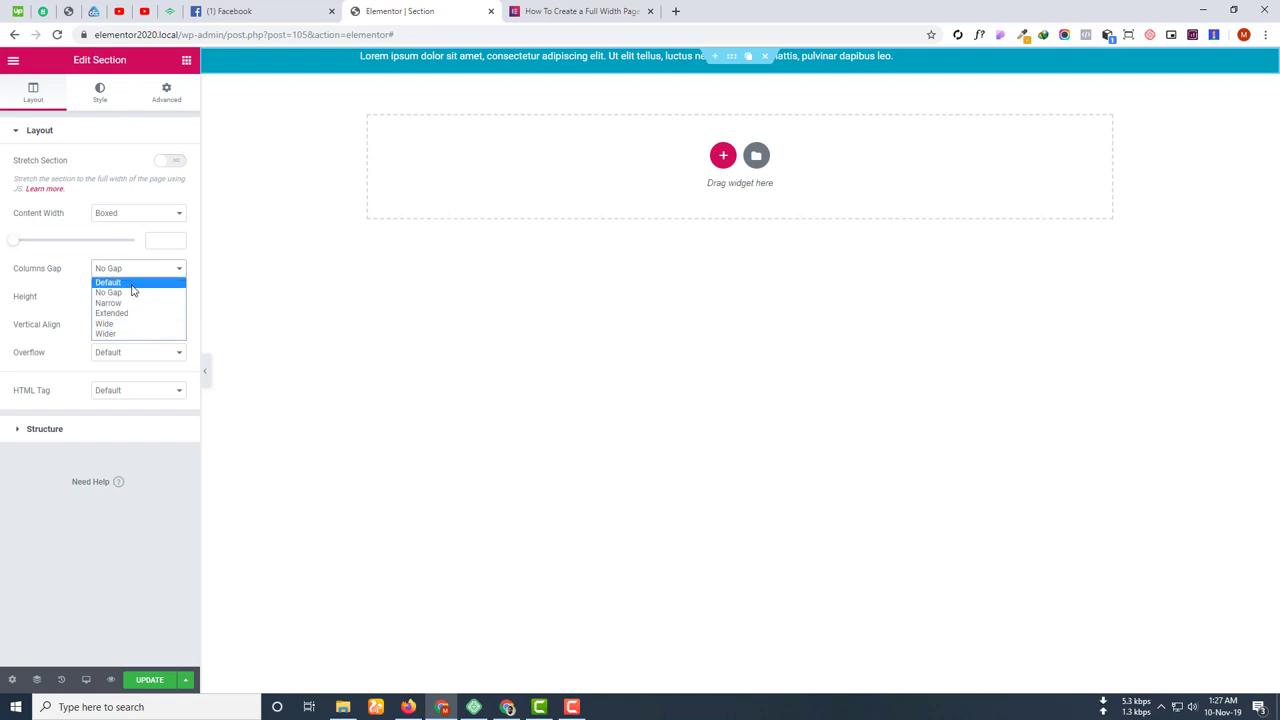
pyautogui.click(131, 284)
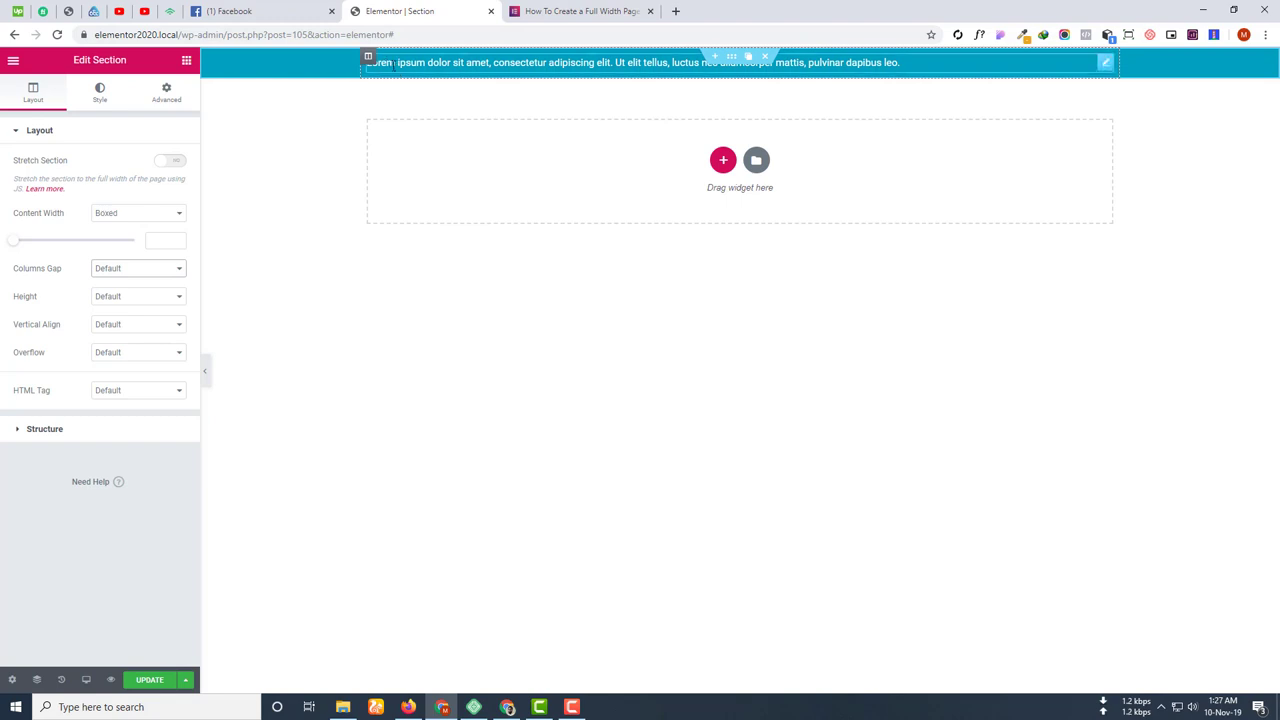
pyautogui.click(138, 272)
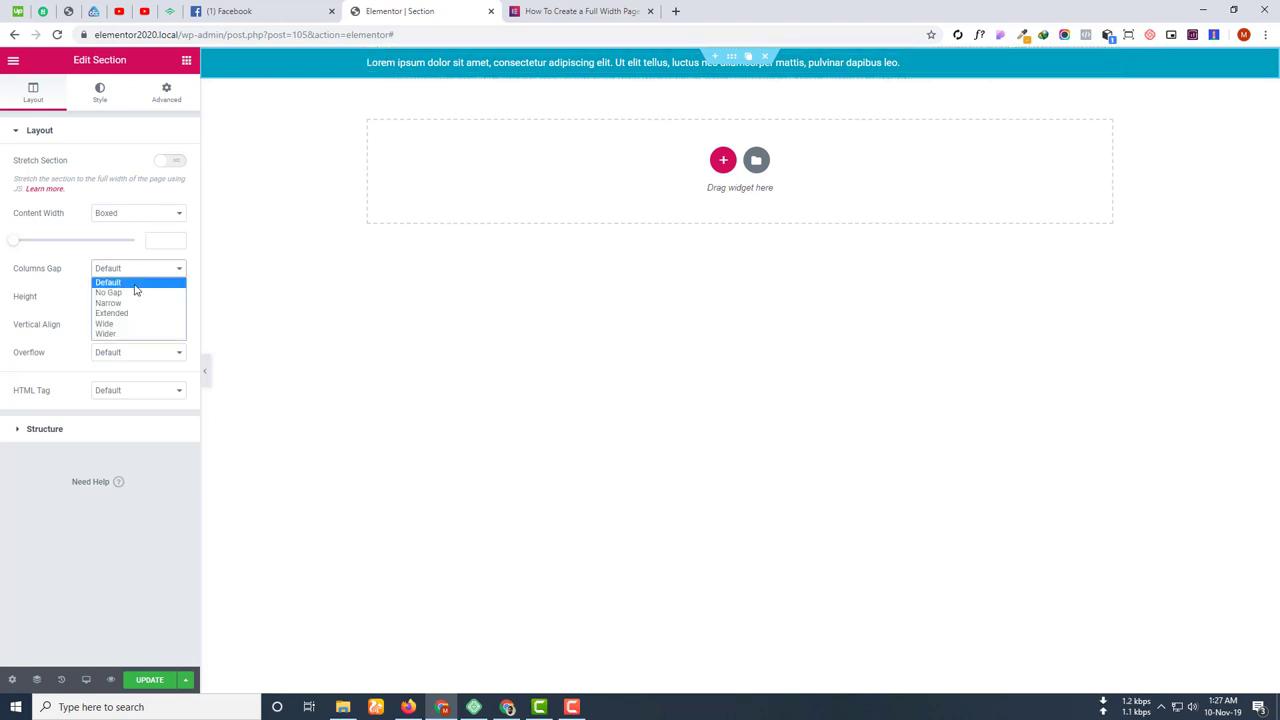
pyautogui.click(133, 293)
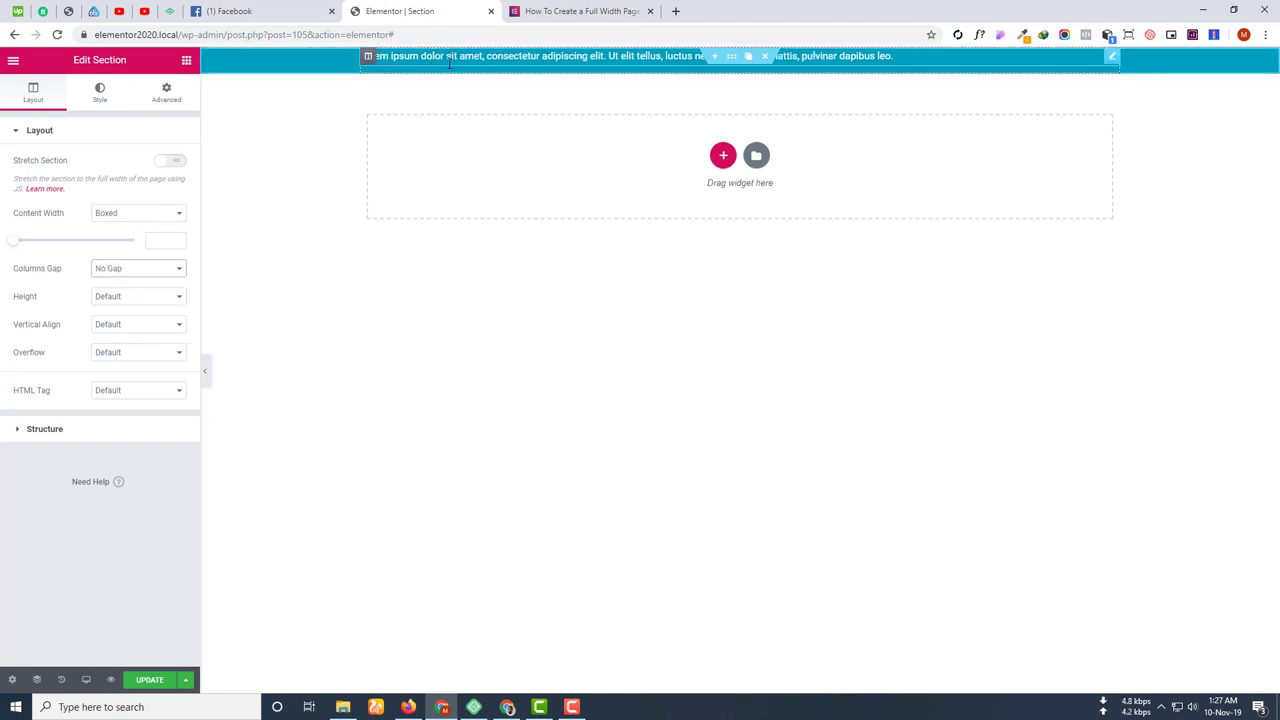
pyautogui.click(137, 270)
pyautogui.click(137, 285)
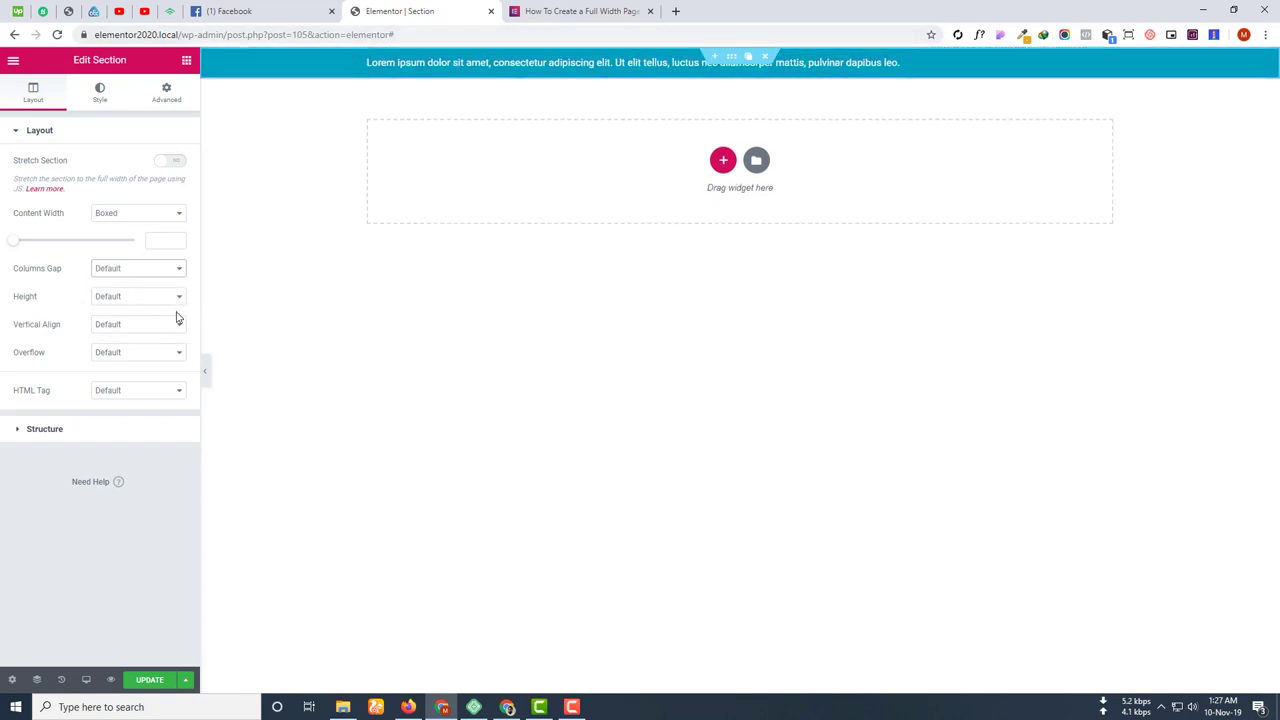
# Try the Narrow, Extended, Wide and Wider columns gaps on the text section, and restore Default.
pyautogui.click(141, 272)
pyautogui.click(121, 304)
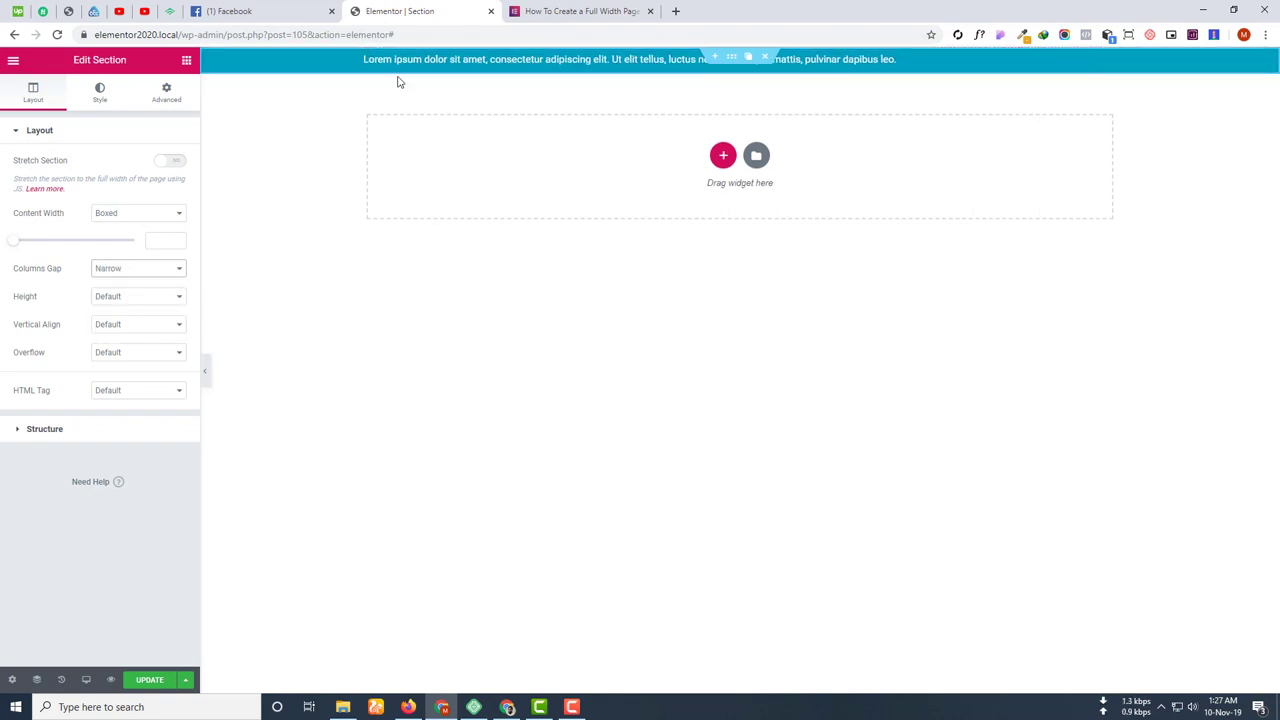
pyautogui.click(154, 282)
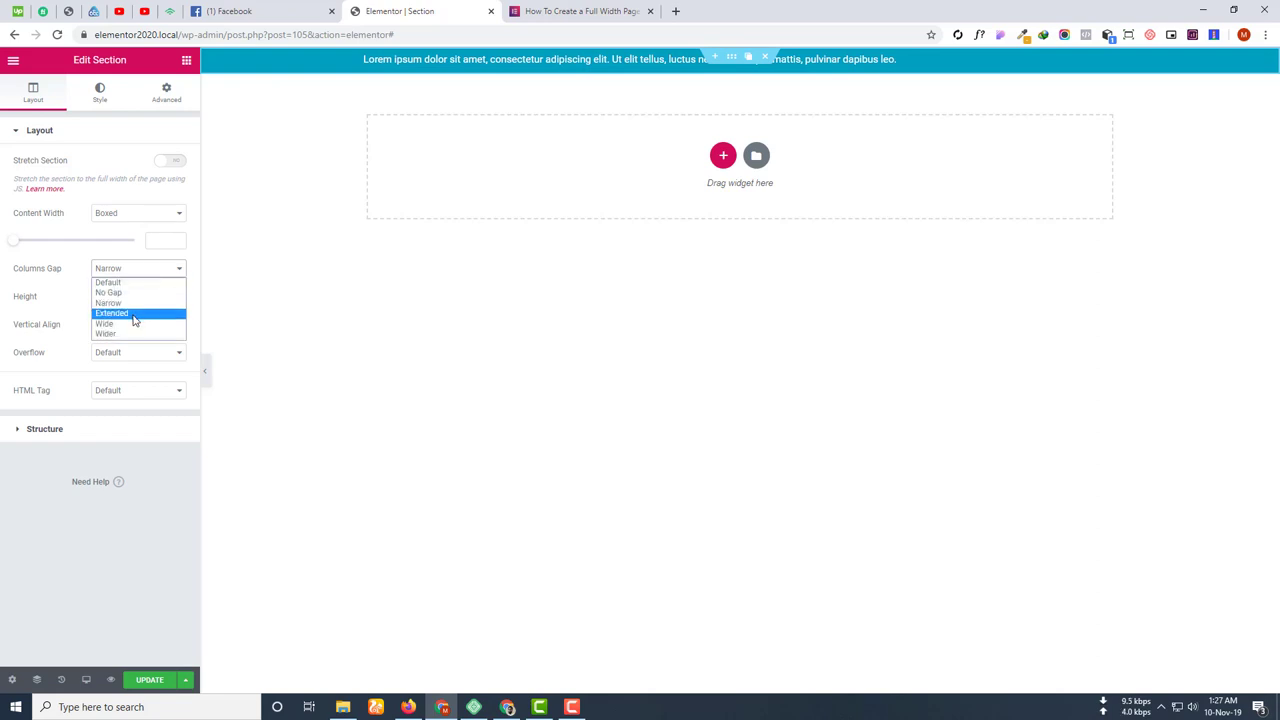
pyautogui.click(134, 322)
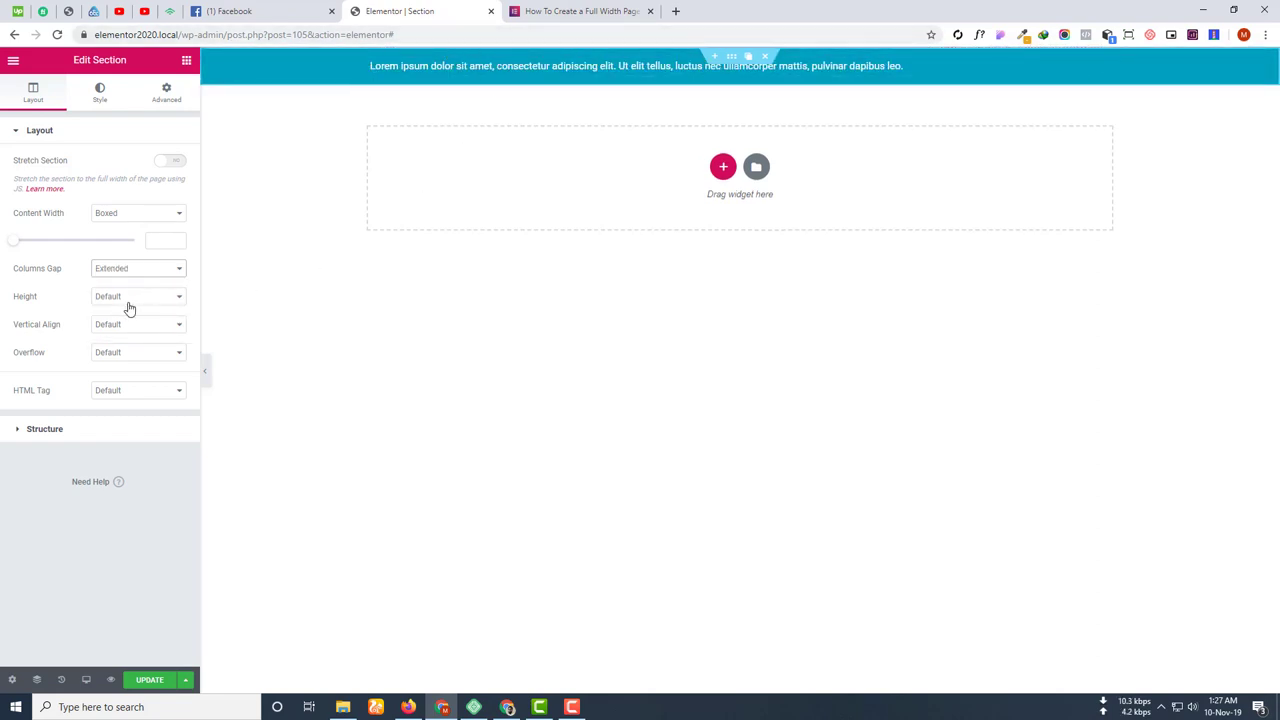
pyautogui.click(133, 270)
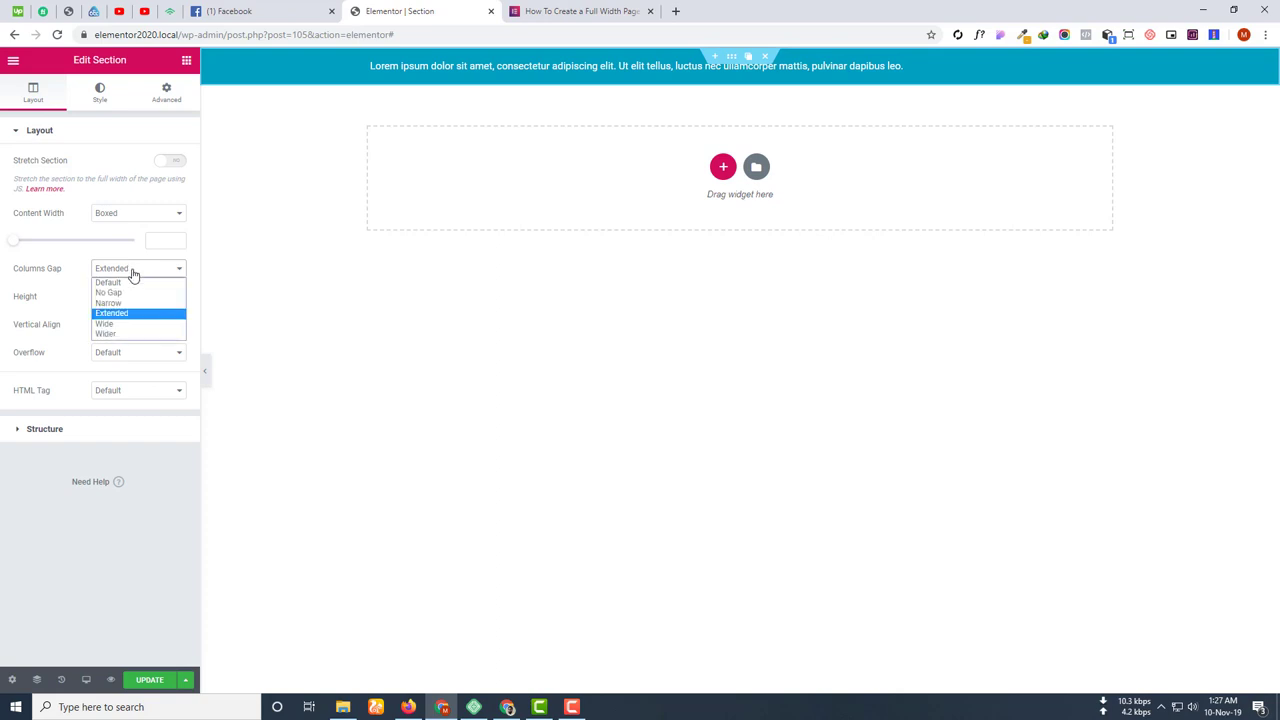
pyautogui.click(119, 325)
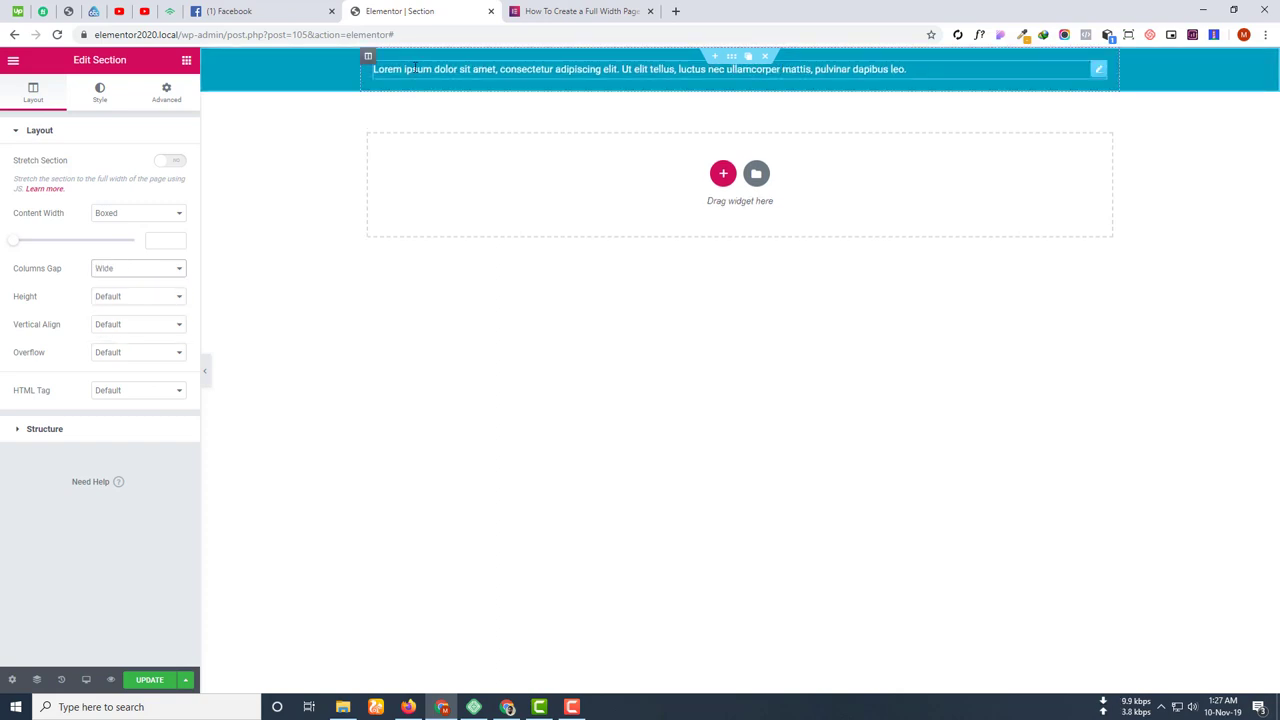
pyautogui.click(134, 272)
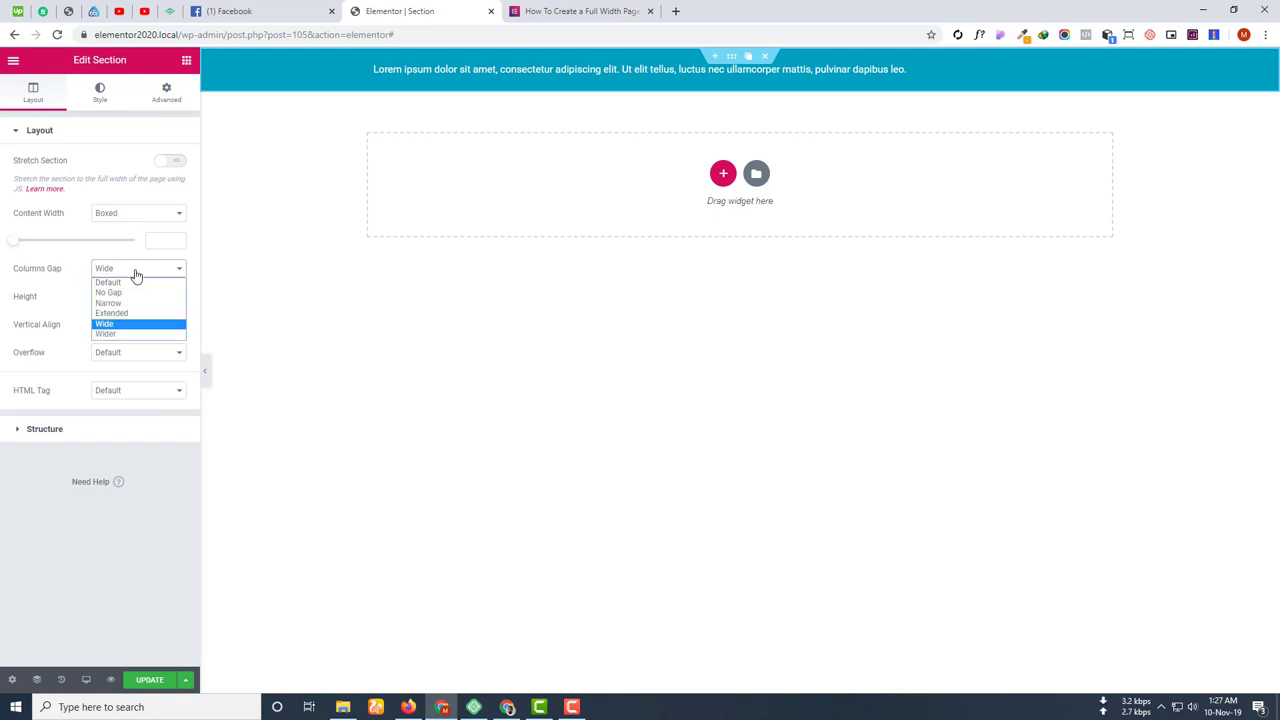
pyautogui.click(122, 336)
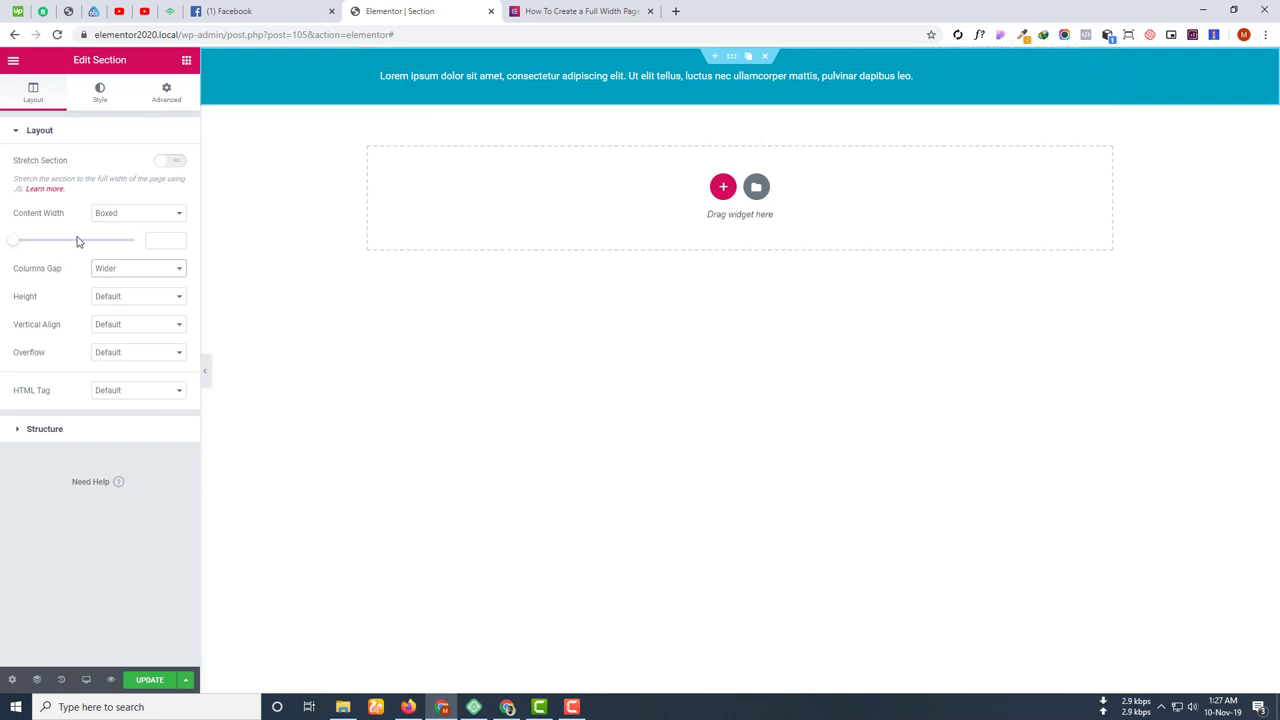
pyautogui.click(134, 272)
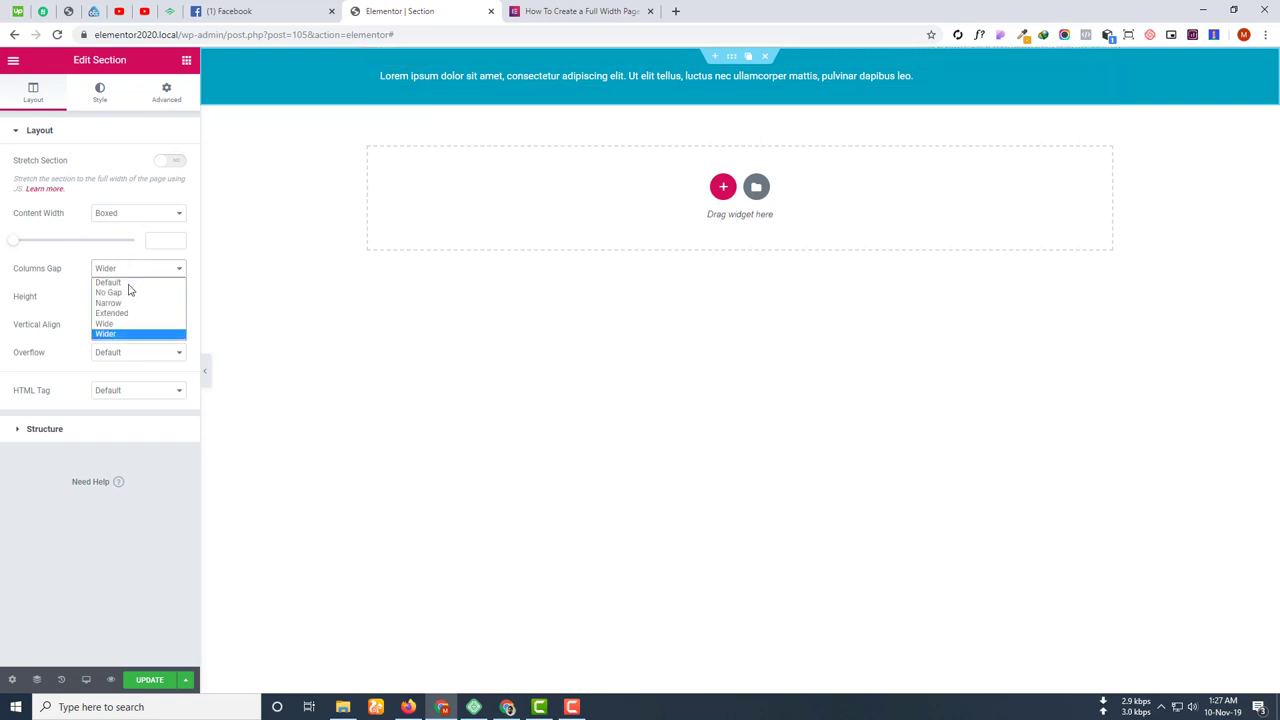
pyautogui.press('Escape')
pyautogui.click(128, 290)
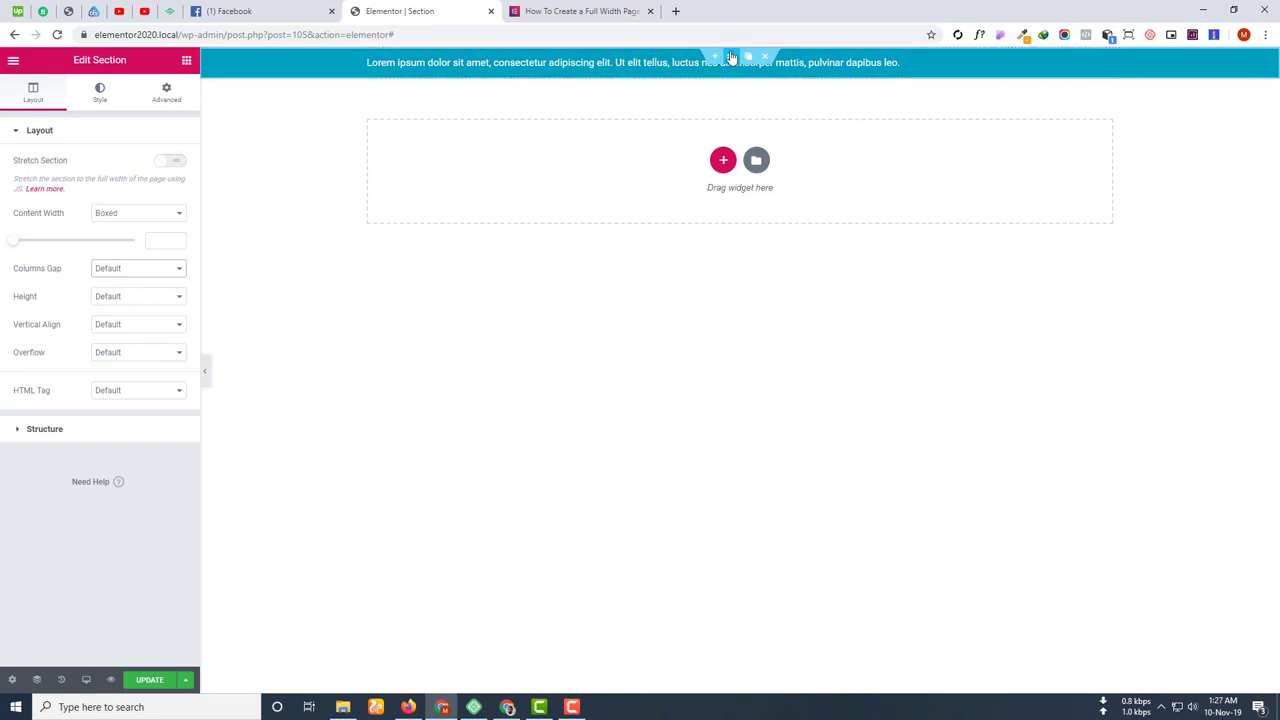
# Try the Fit To Screen height on the text section, look over the page, and restore the Default height.
pyautogui.click(118, 297)
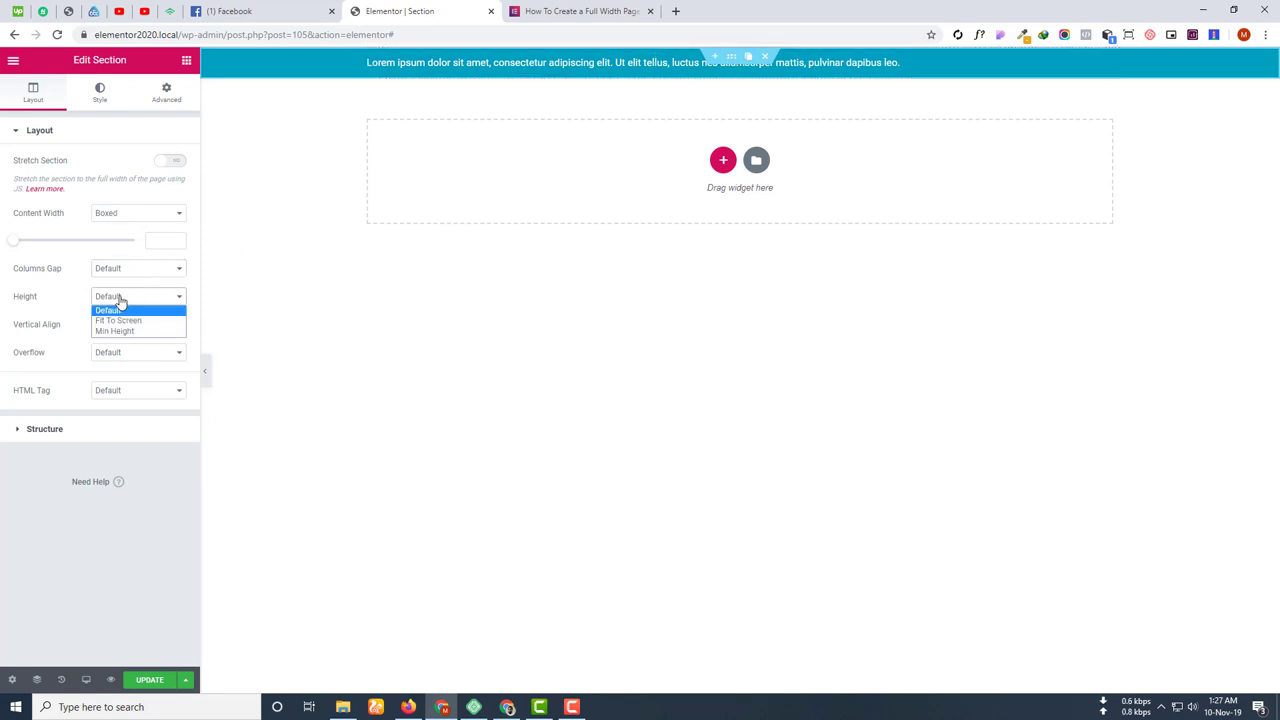
pyautogui.click(135, 321)
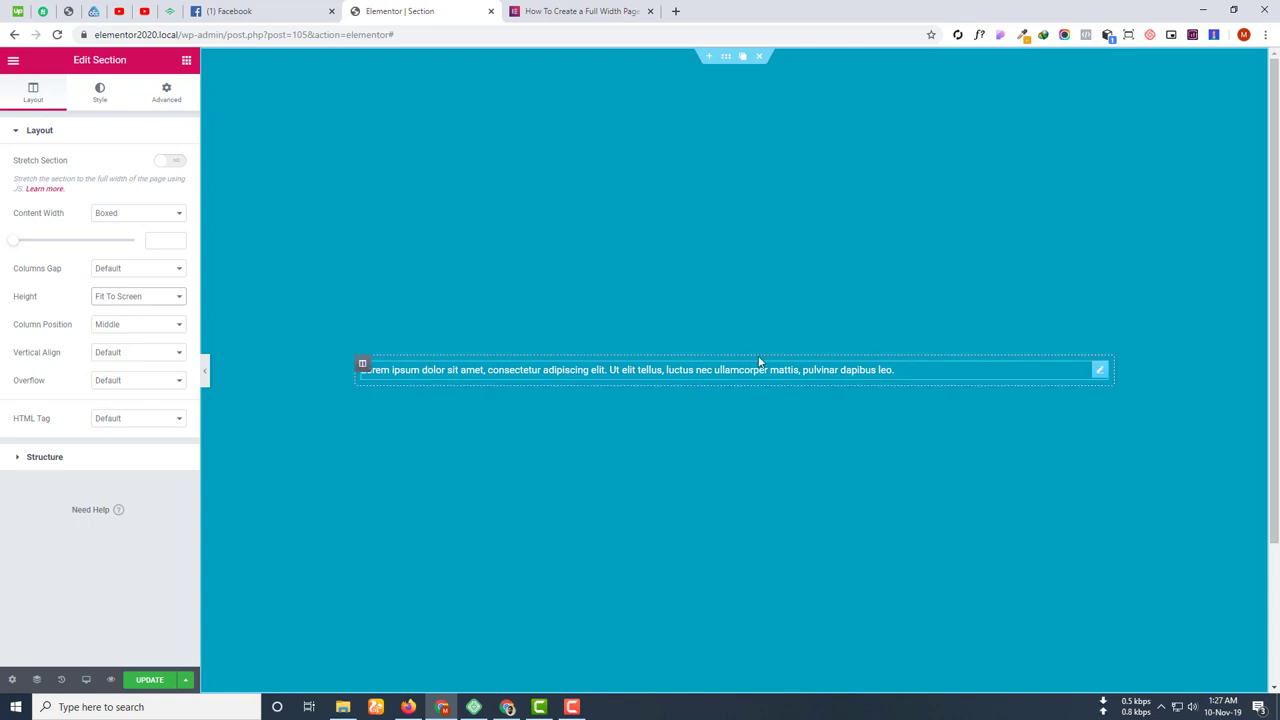
pyautogui.scroll(-2, 747, 355)
pyautogui.scroll(2, 748, 358)
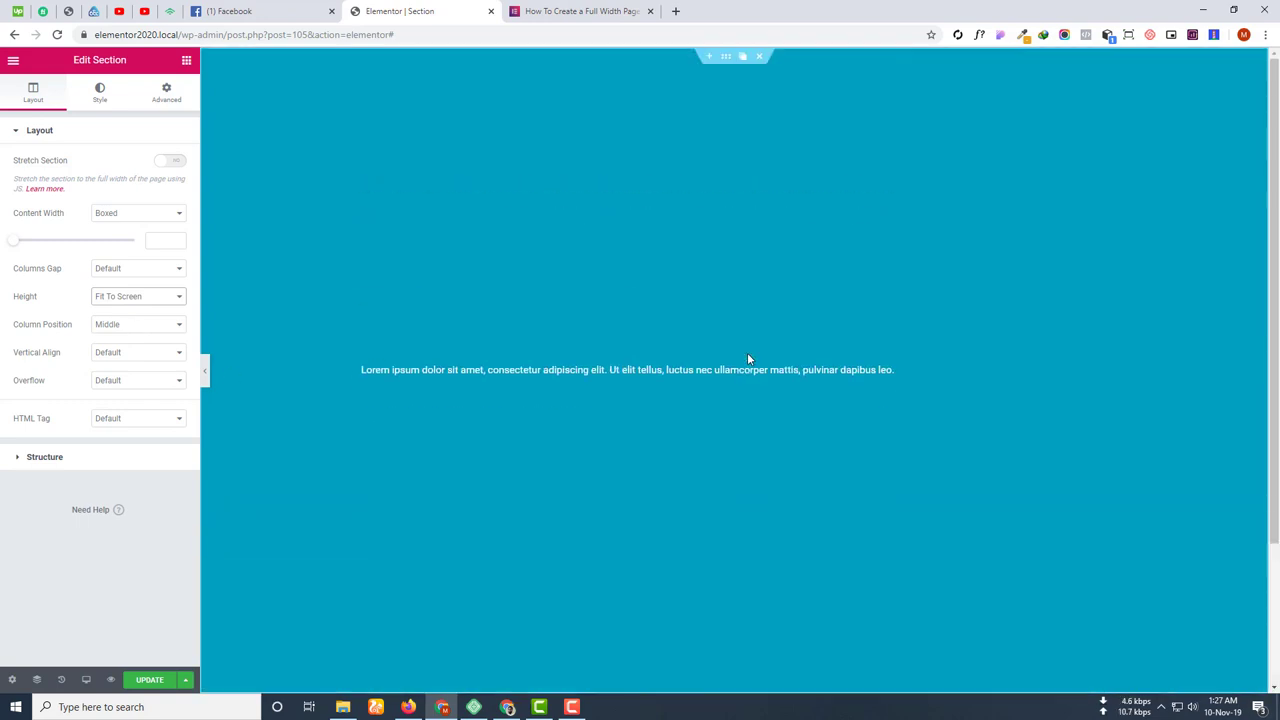
pyautogui.click(120, 298)
pyautogui.click(112, 310)
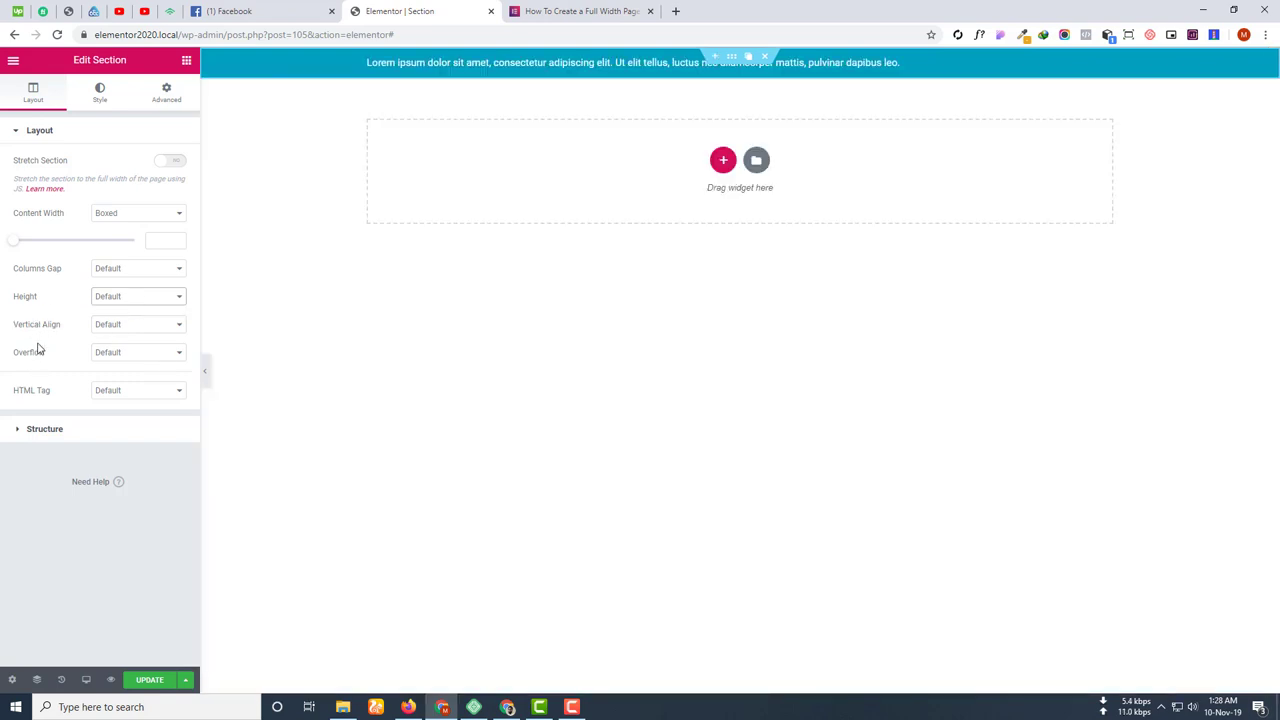
# Try the Fit To Screen height on the text section and check it in a smaller browser window, restoring the full-size window.
pyautogui.click(130, 300)
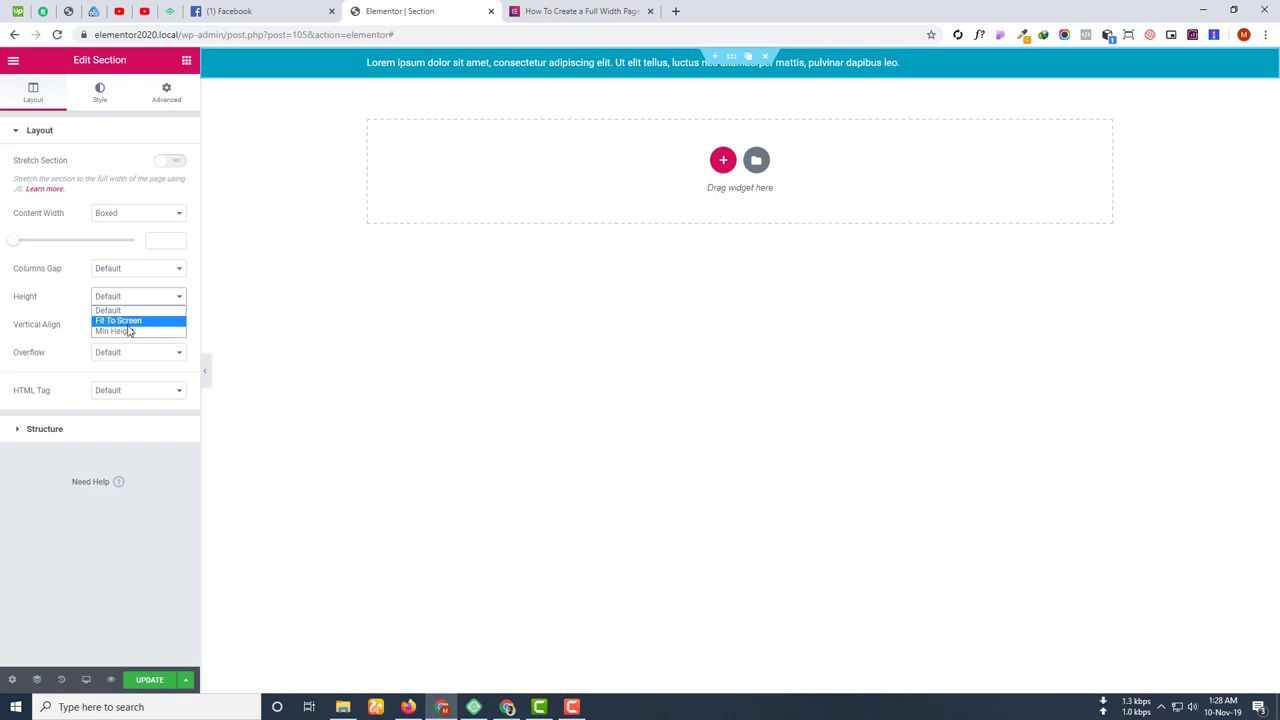
pyautogui.click(125, 321)
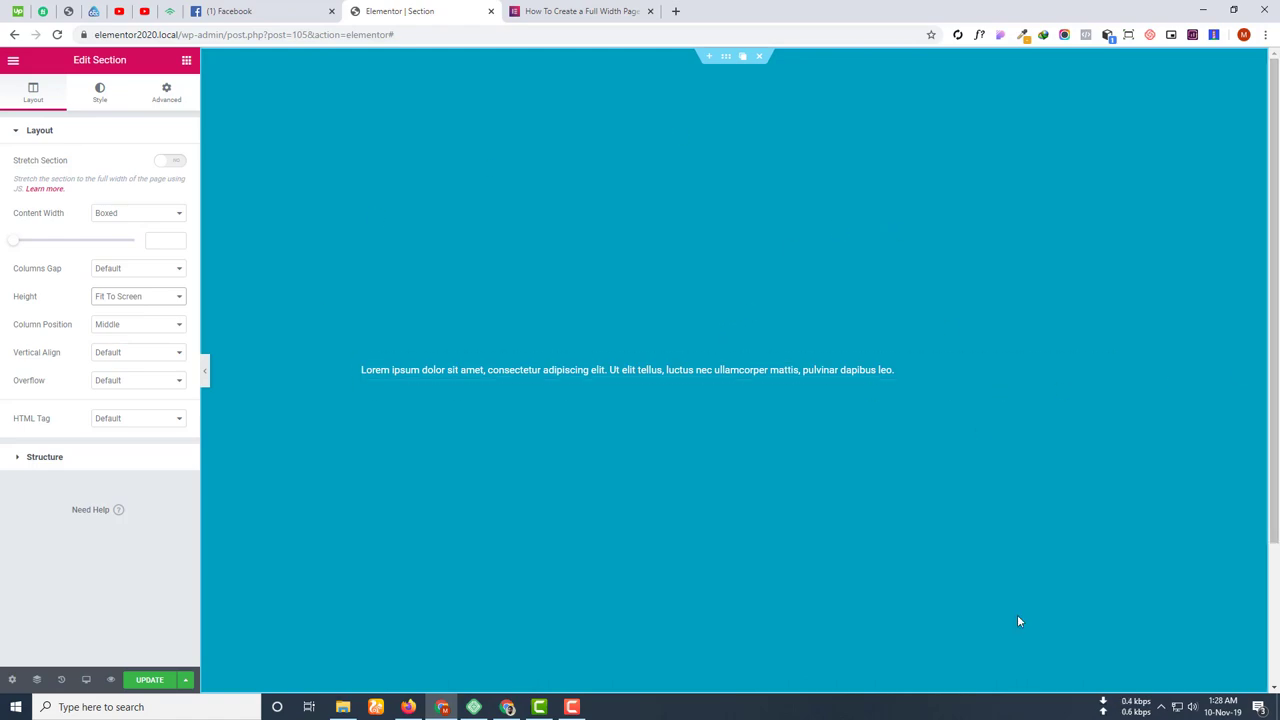
pyautogui.click(1234, 11)
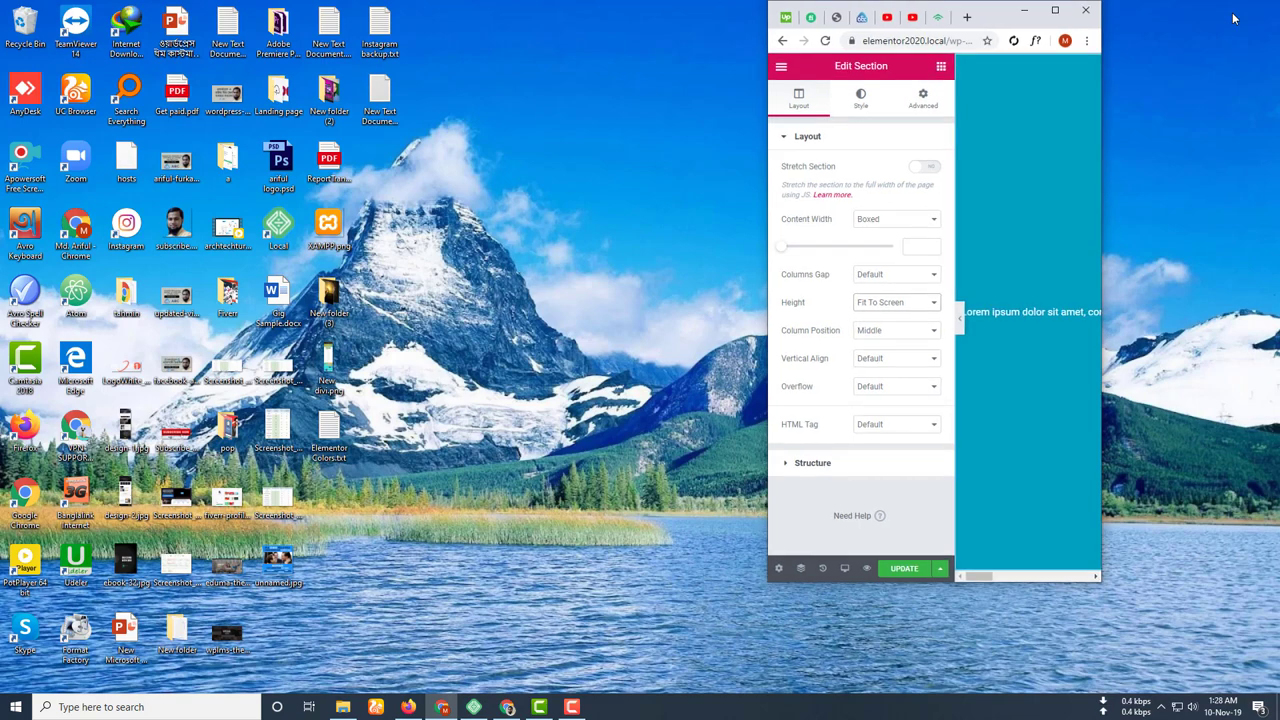
pyautogui.moveTo(768, 285); pyautogui.dragTo(77, 285)
pyautogui.scroll(-2, 700, 395)
pyautogui.scroll(2, 795, 384)
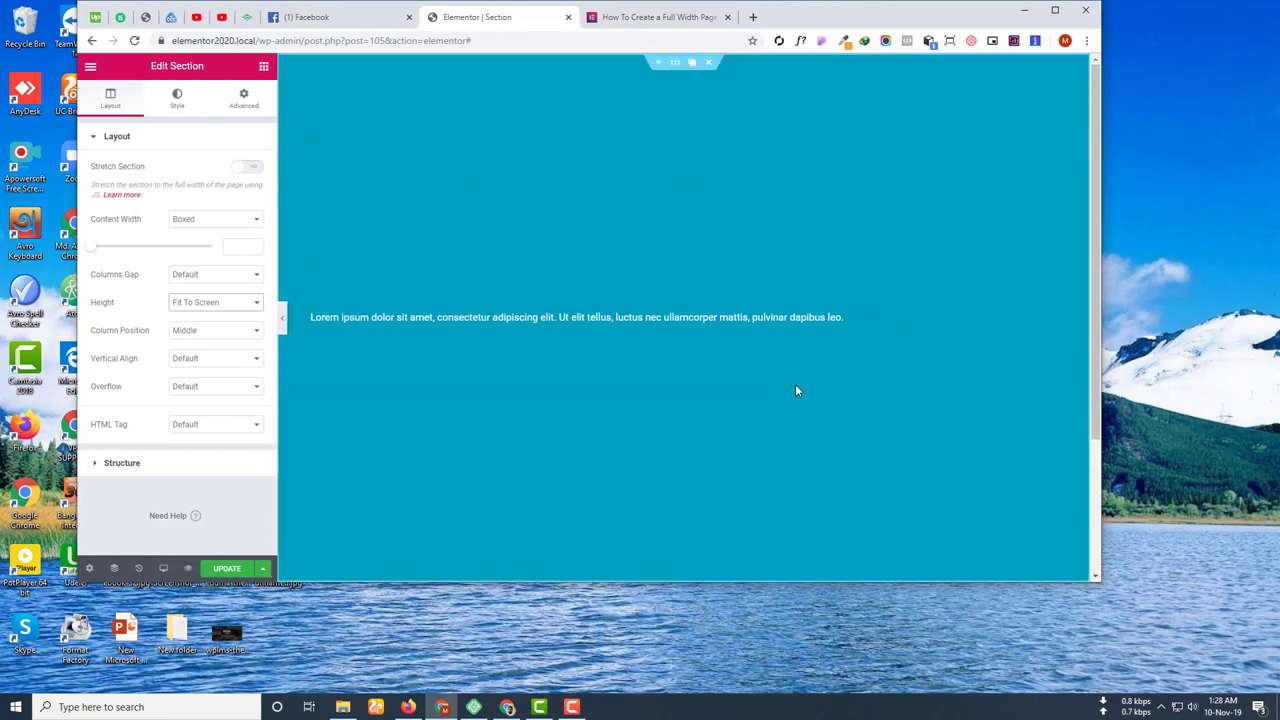
pyautogui.scroll(-2, 795, 384)
pyautogui.scroll(2, 796, 390)
pyautogui.click(1054, 12)
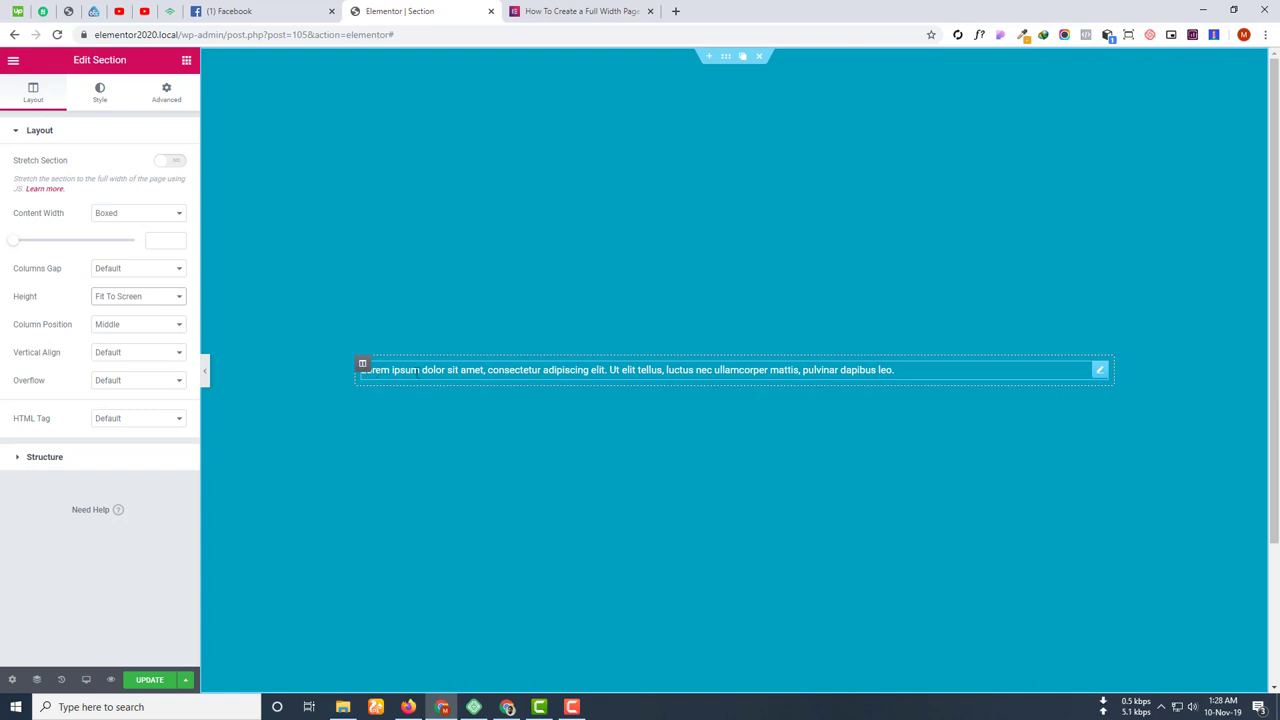
# Try the Top and Bottom column positions on the text section, and restore Middle.
pyautogui.click(134, 327)
pyautogui.click(134, 349)
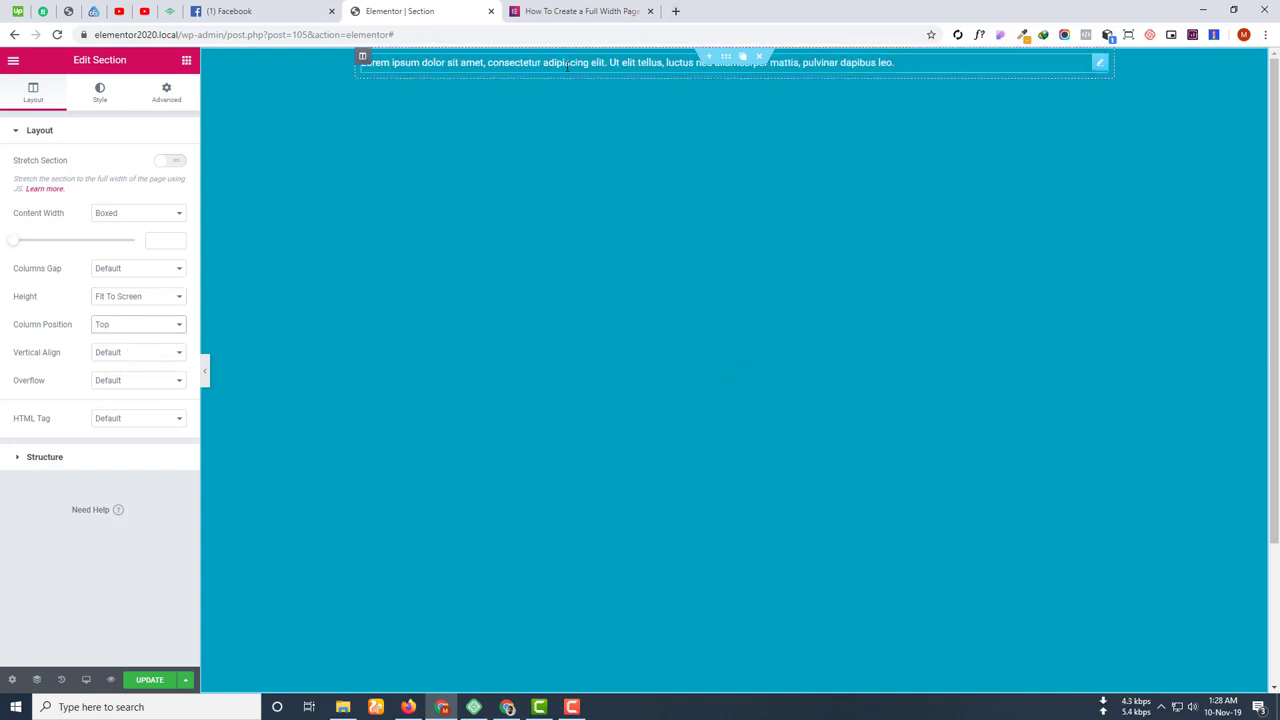
pyautogui.click(124, 330)
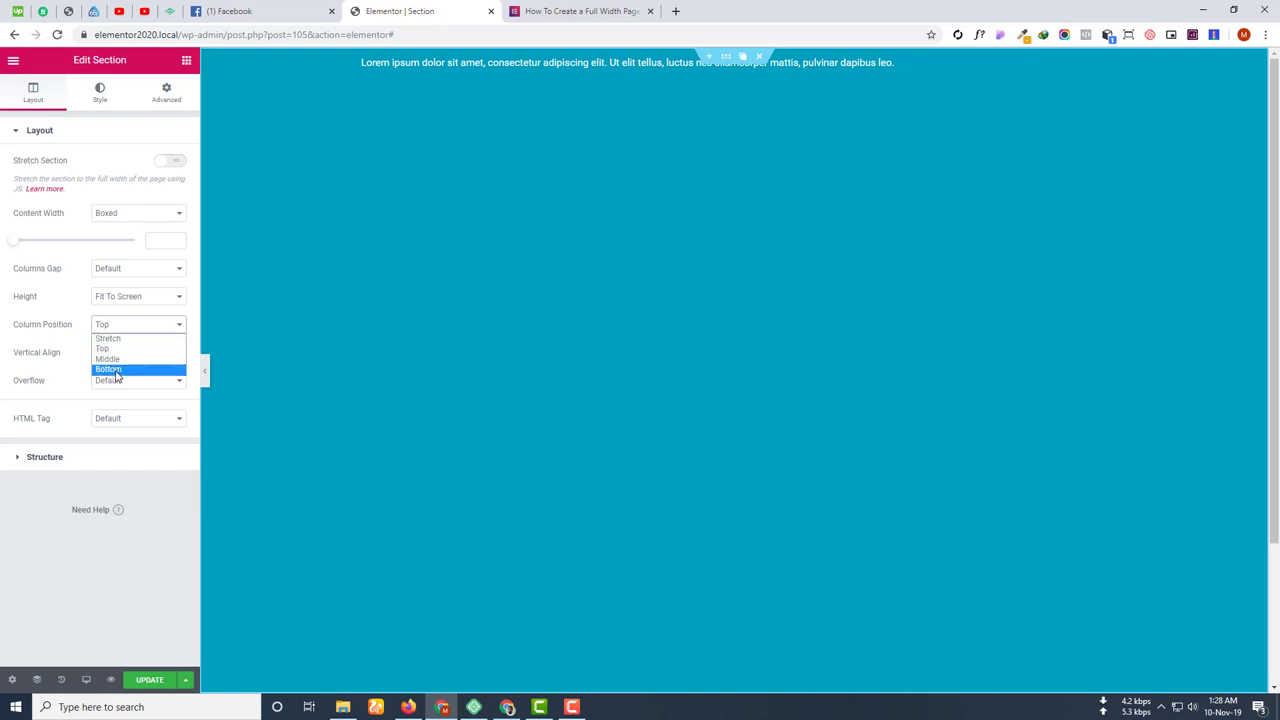
pyautogui.click(110, 369)
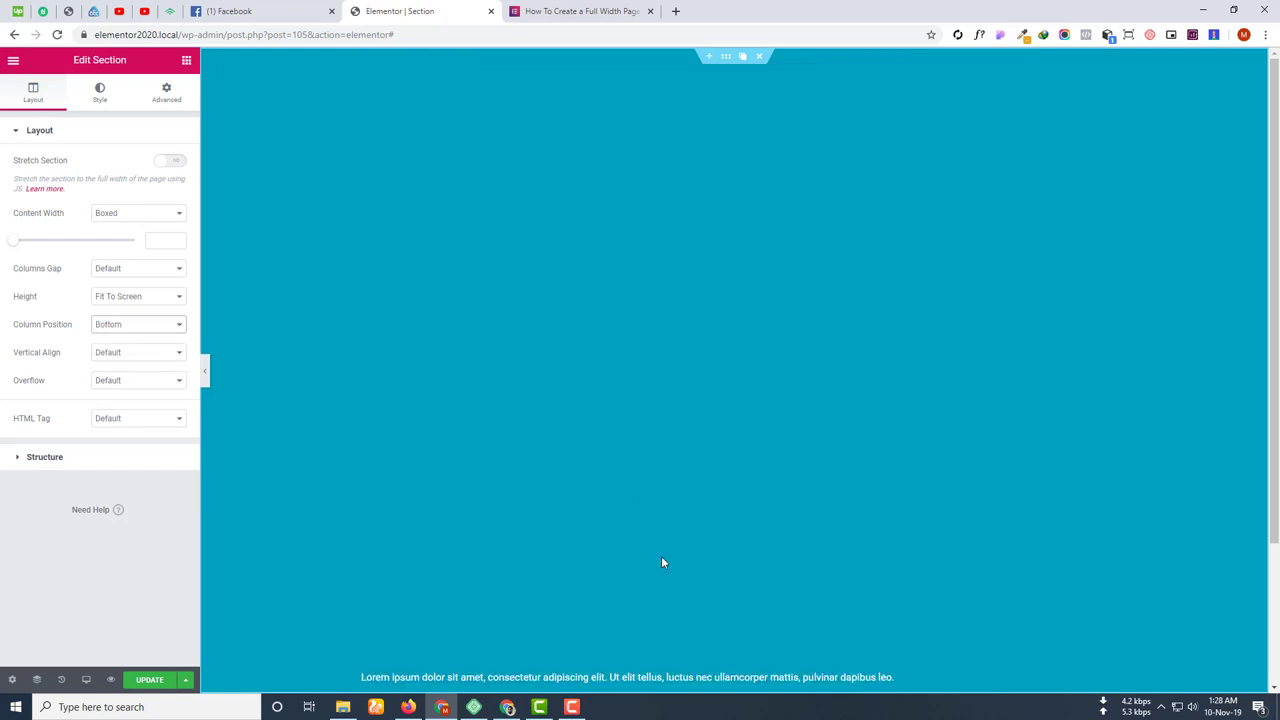
pyautogui.click(129, 324)
pyautogui.click(123, 359)
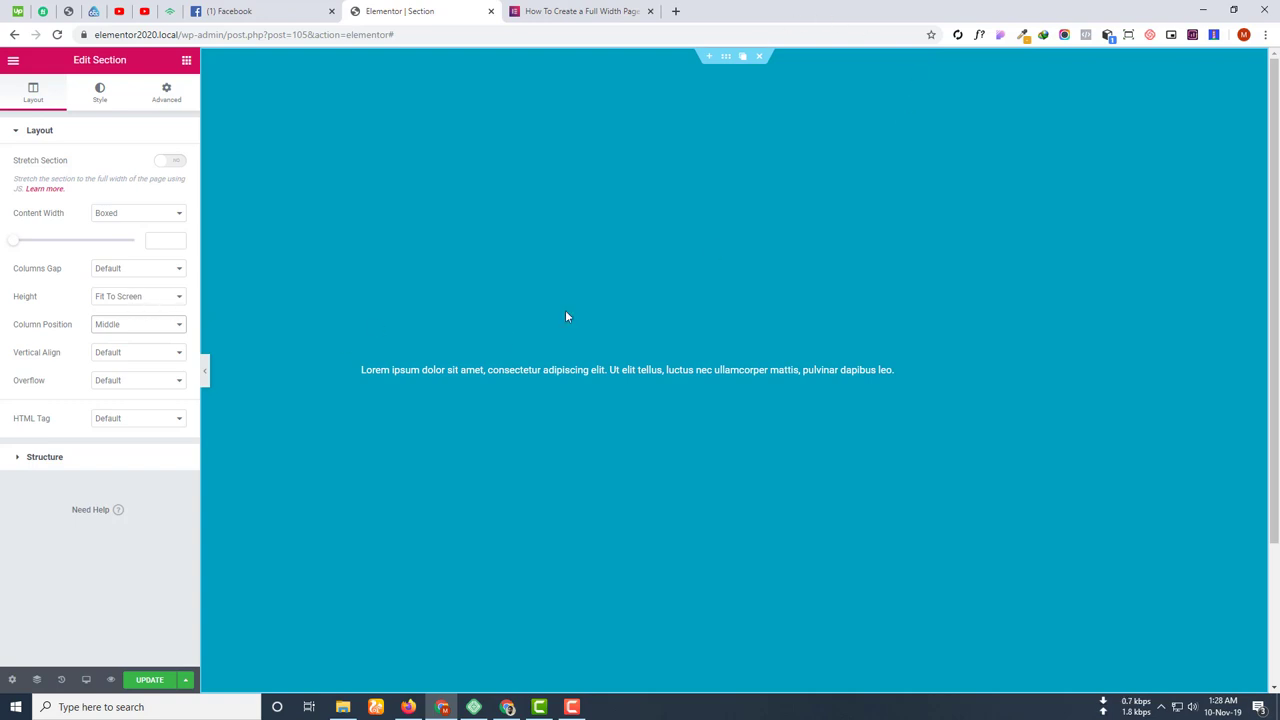
# Switch the text section's height to Min Height with a minimum of 100 VH, and look over the page.
pyautogui.click(137, 296)
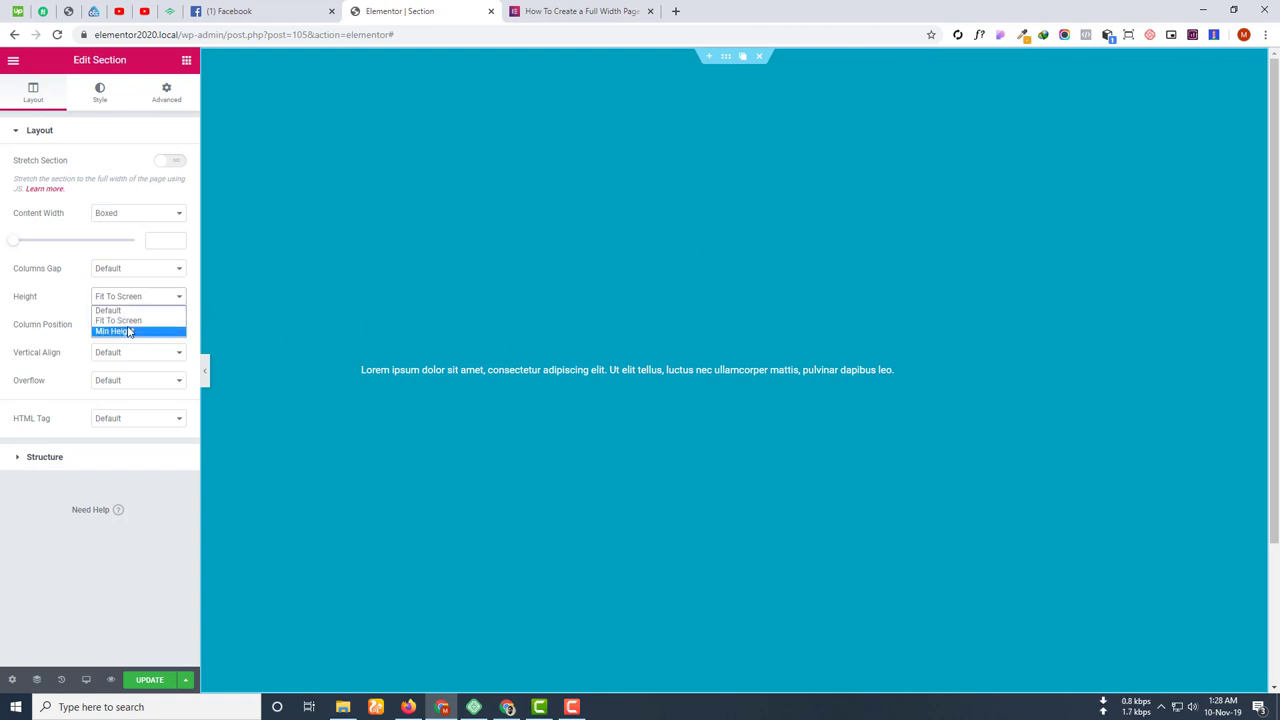
pyautogui.click(128, 331)
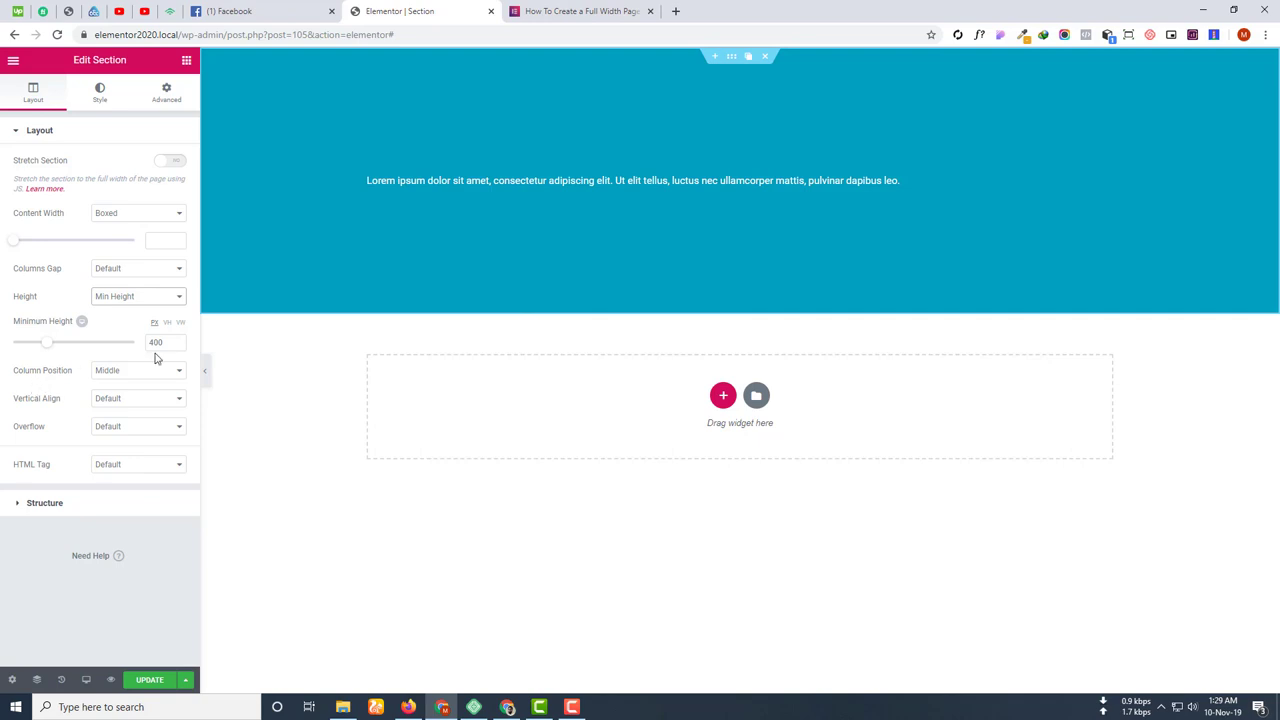
pyautogui.moveTo(162, 343); pyautogui.dragTo(125, 348)
pyautogui.click(167, 323)
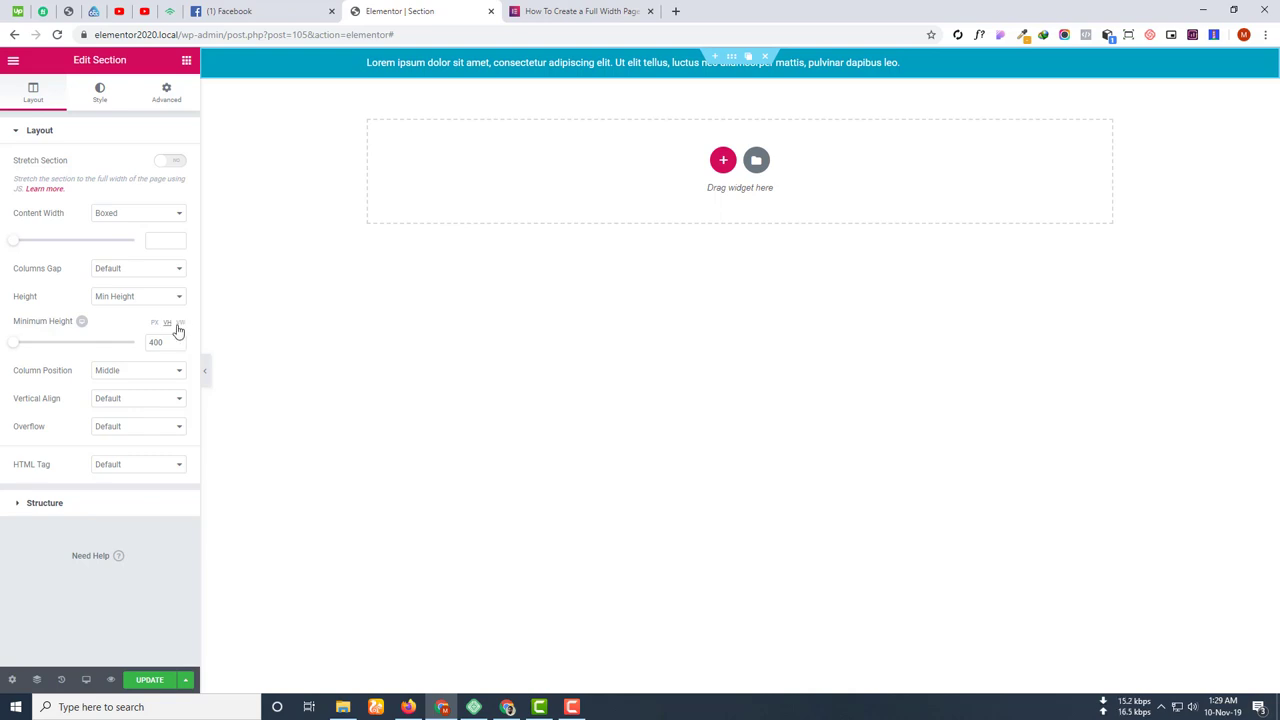
pyautogui.moveTo(154, 343); pyautogui.dragTo(90, 347)
pyautogui.write('100')
pyautogui.scroll(-2, 1100, 380)
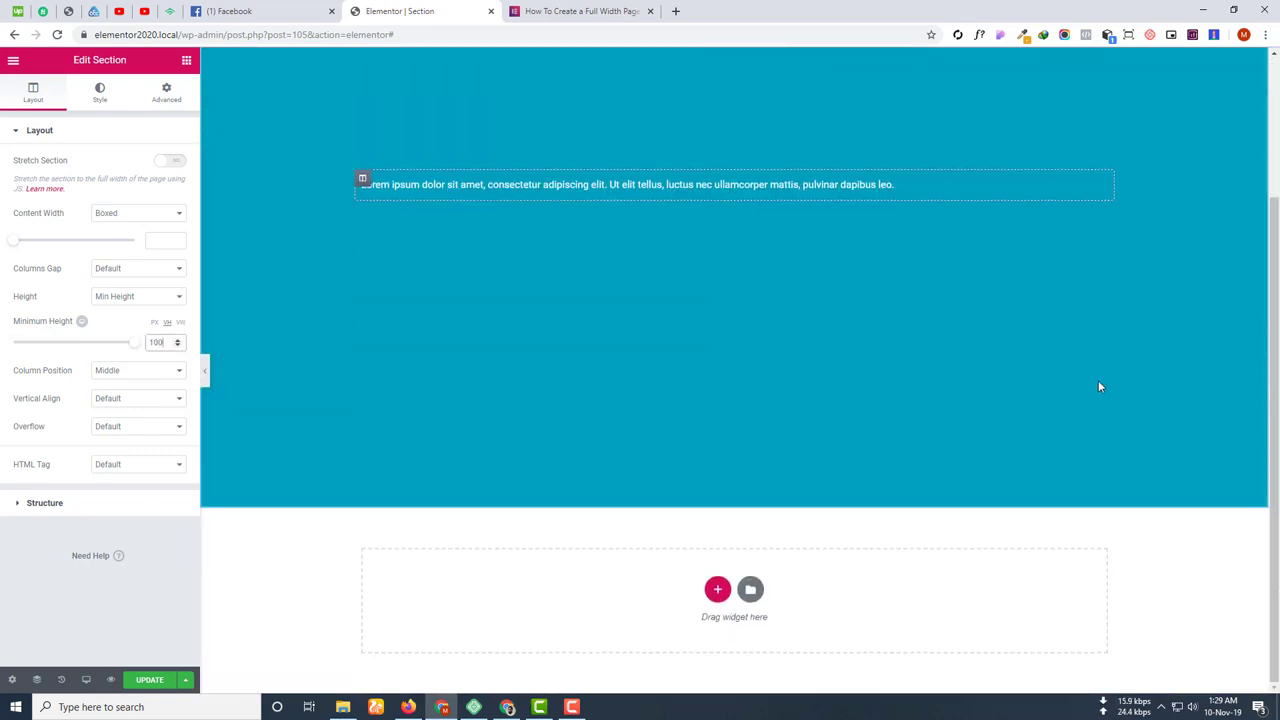
pyautogui.scroll(2, 1100, 380)
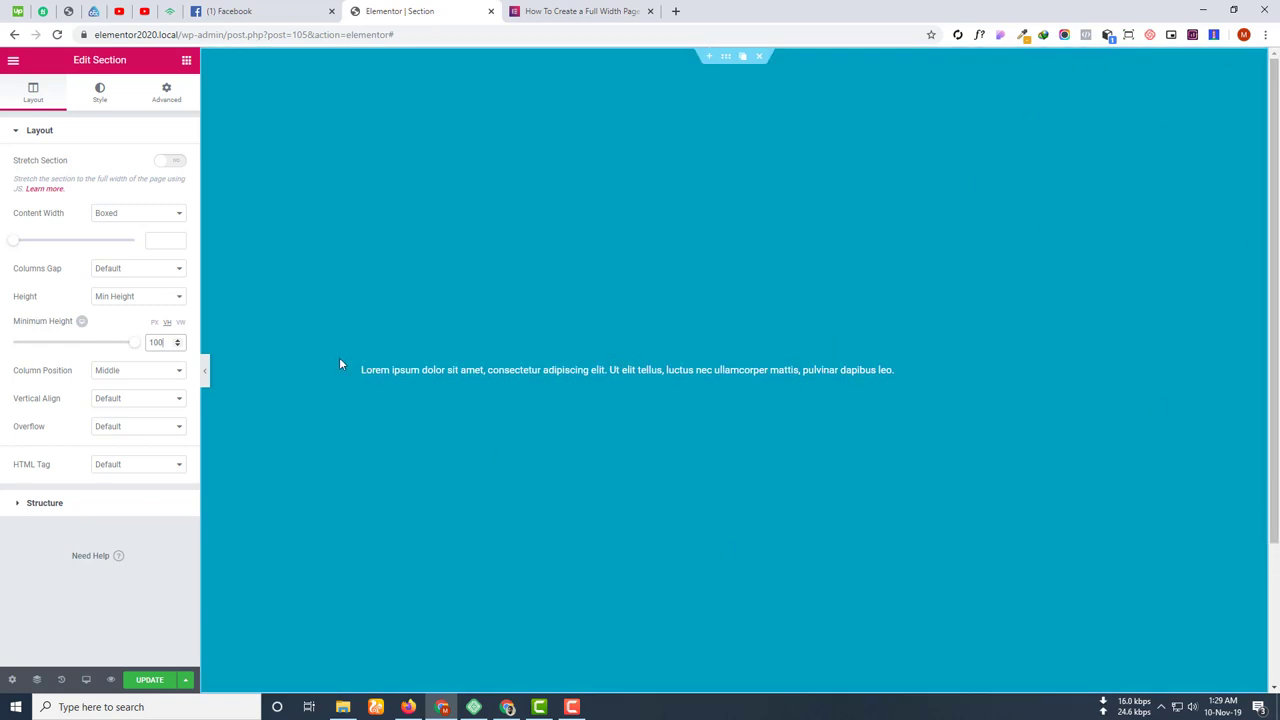
# Try the VW unit and a 300 px minimum height on the text section, and restore the Default height.
pyautogui.click(181, 324)
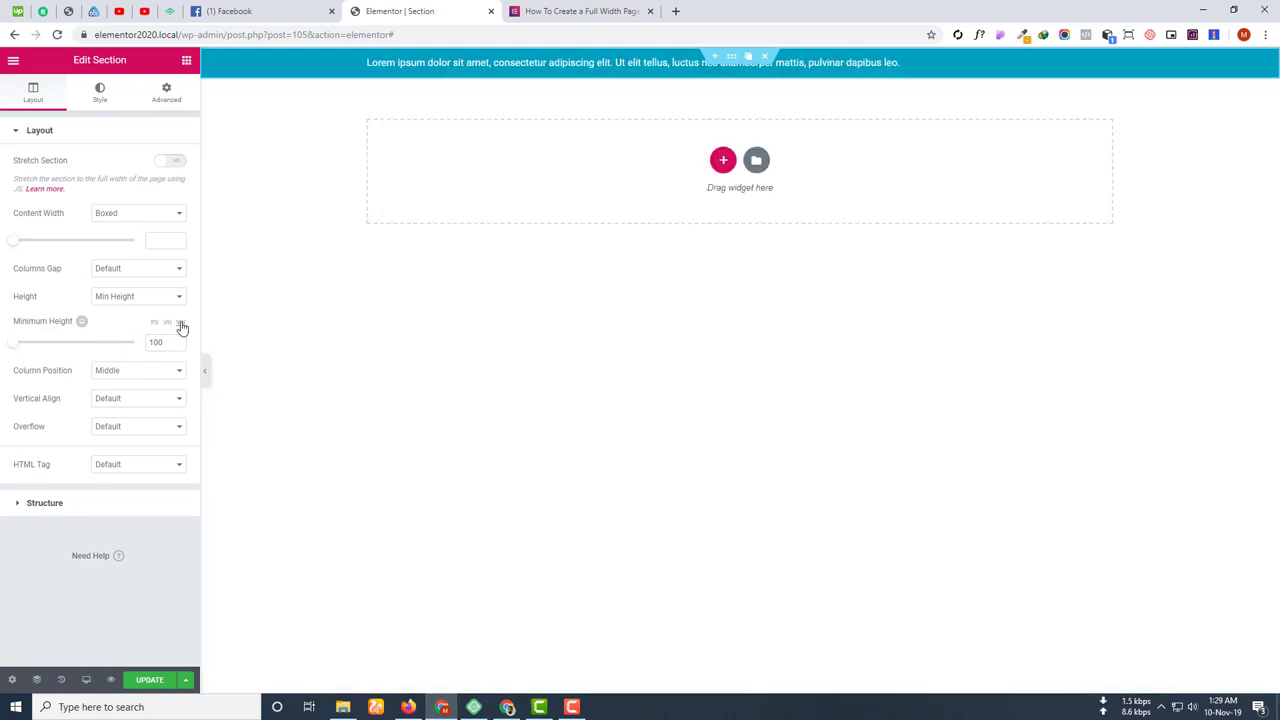
pyautogui.moveTo(165, 342); pyautogui.dragTo(123, 346)
pyautogui.click(155, 324)
pyautogui.click(165, 343)
pyautogui.write('300')
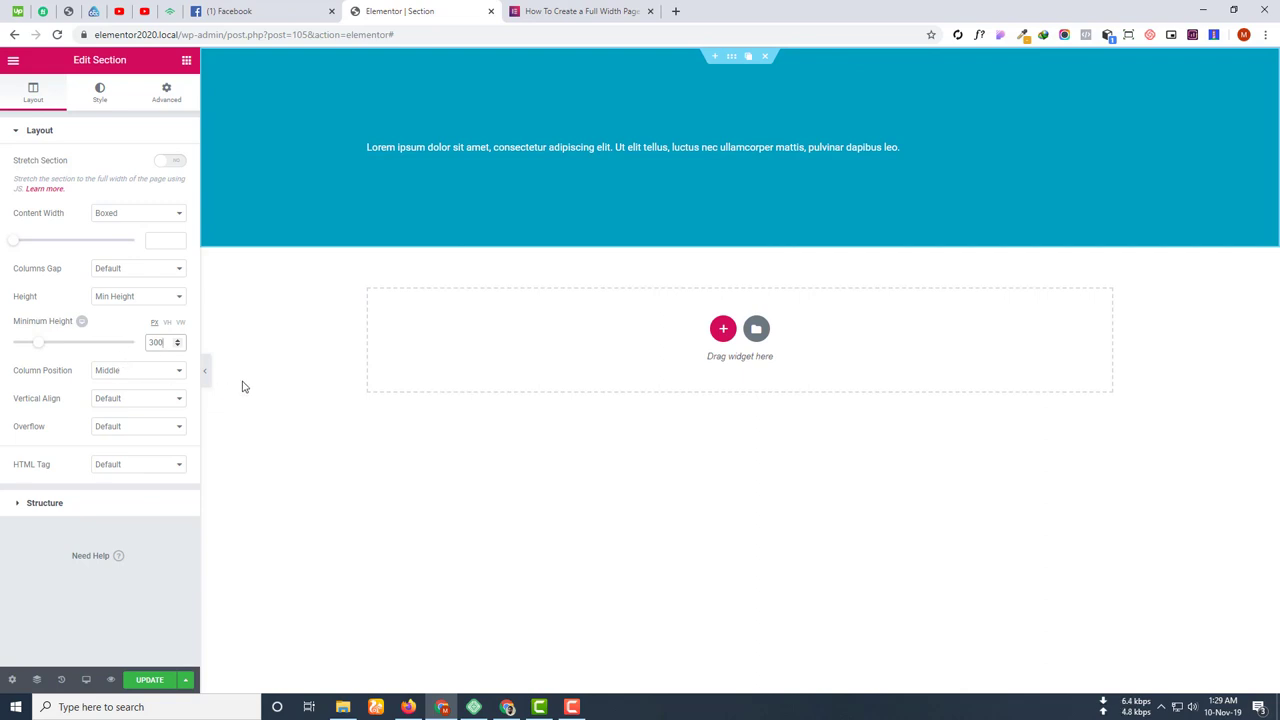
pyautogui.click(152, 298)
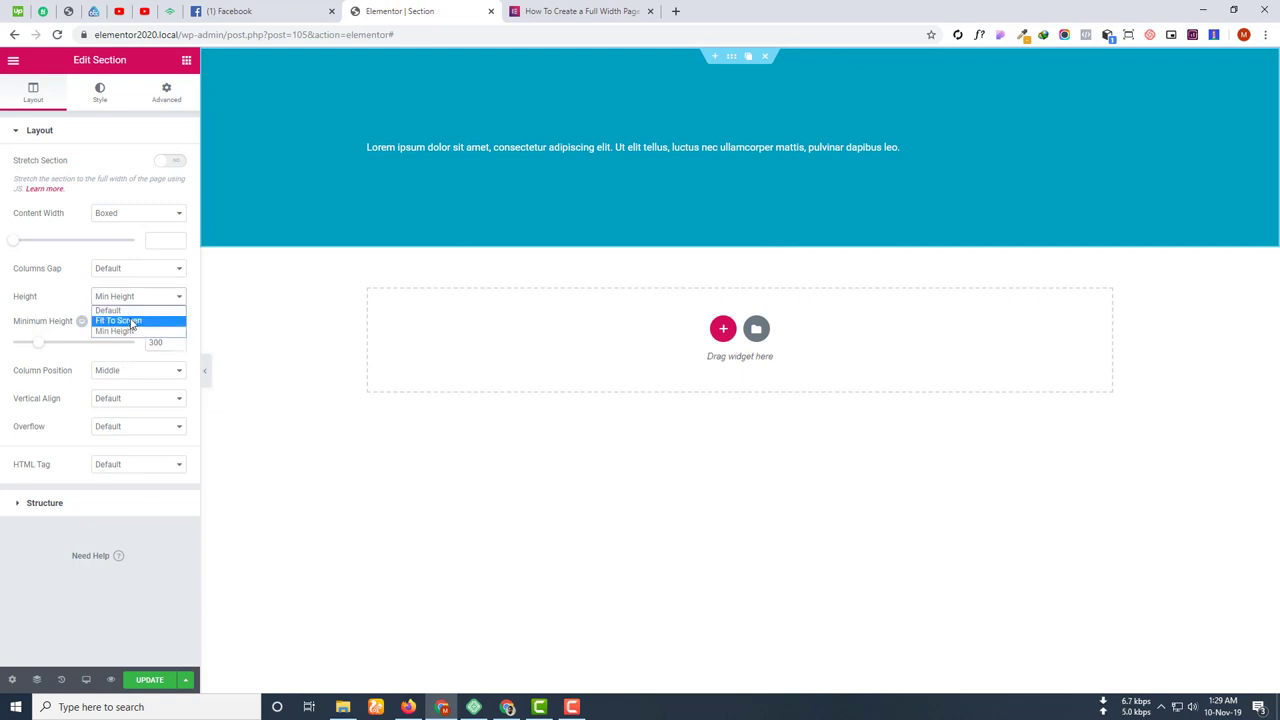
pyautogui.click(125, 310)
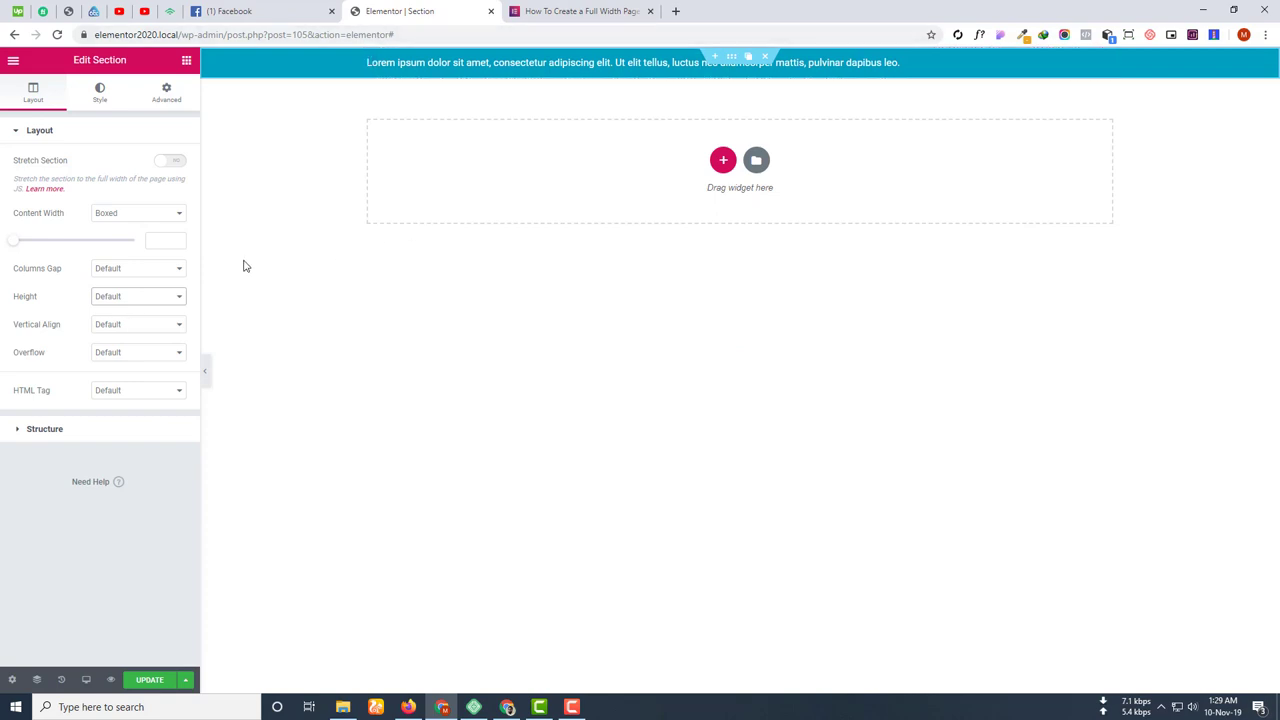
# Try the Top, Middle and Space Between vertical alignments on the text section.
pyautogui.click(131, 327)
pyautogui.click(126, 348)
pyautogui.click(129, 329)
pyautogui.click(130, 361)
pyautogui.click(150, 327)
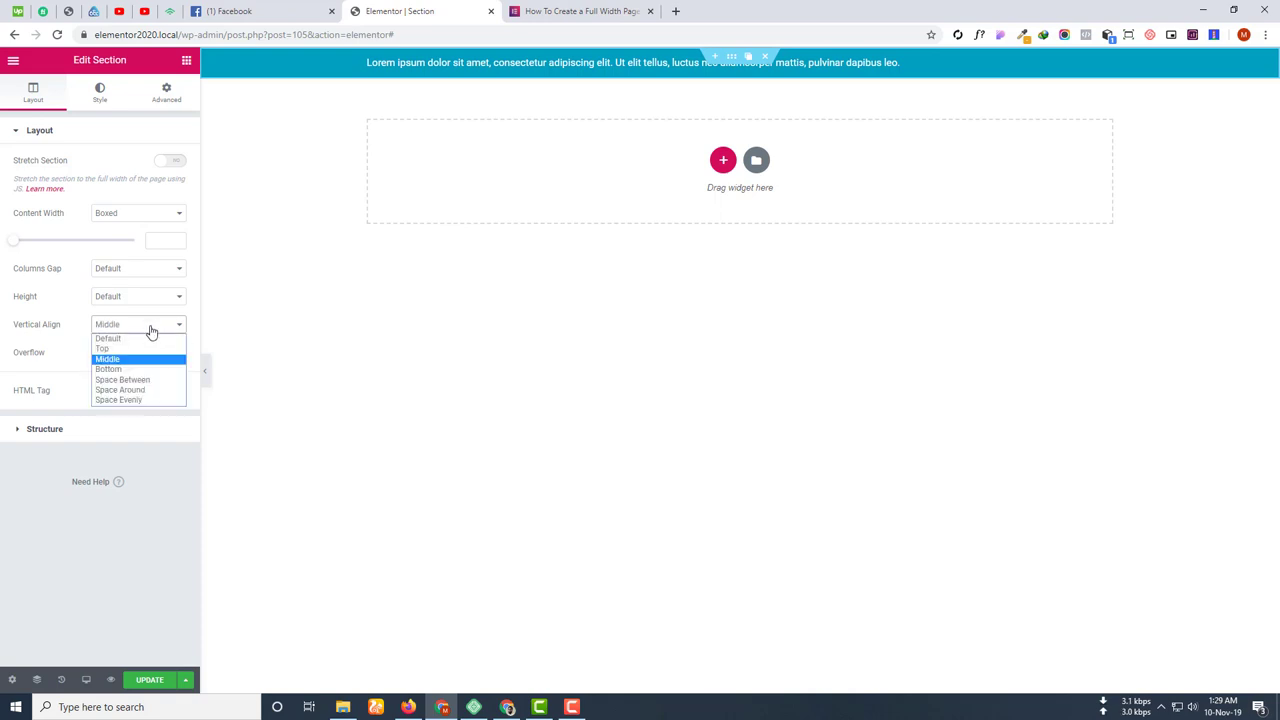
pyautogui.click(128, 380)
pyautogui.click(145, 326)
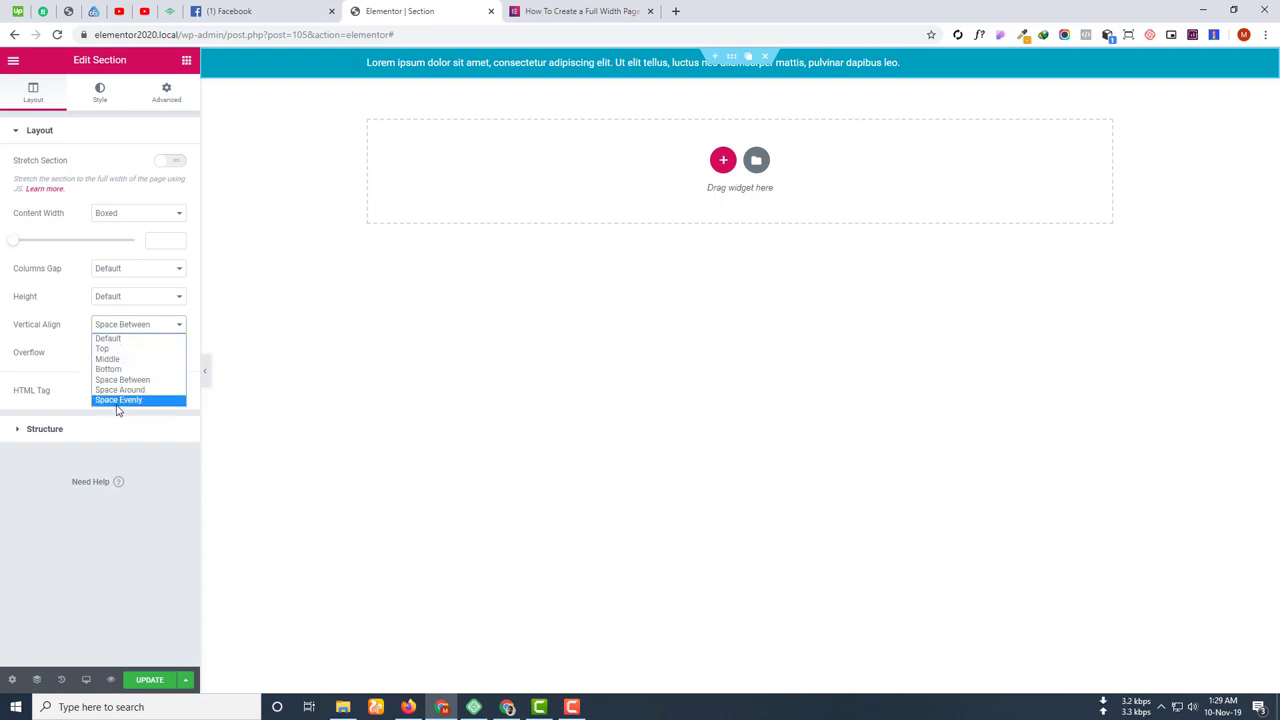
pyautogui.click(68, 320)
# Try the Hidden overflow on the text section, and restore both overflow and vertical alignment to Default.
pyautogui.click(123, 356)
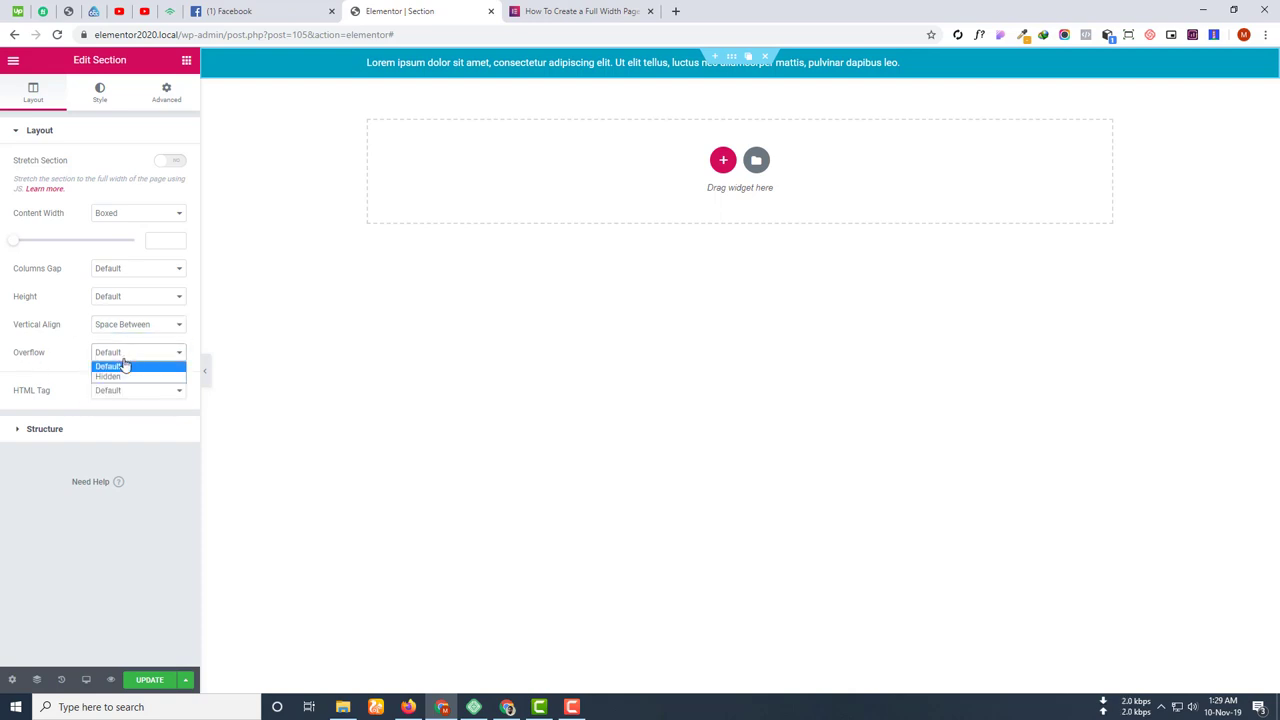
pyautogui.click(112, 376)
pyautogui.click(120, 358)
pyautogui.click(116, 367)
pyautogui.click(157, 329)
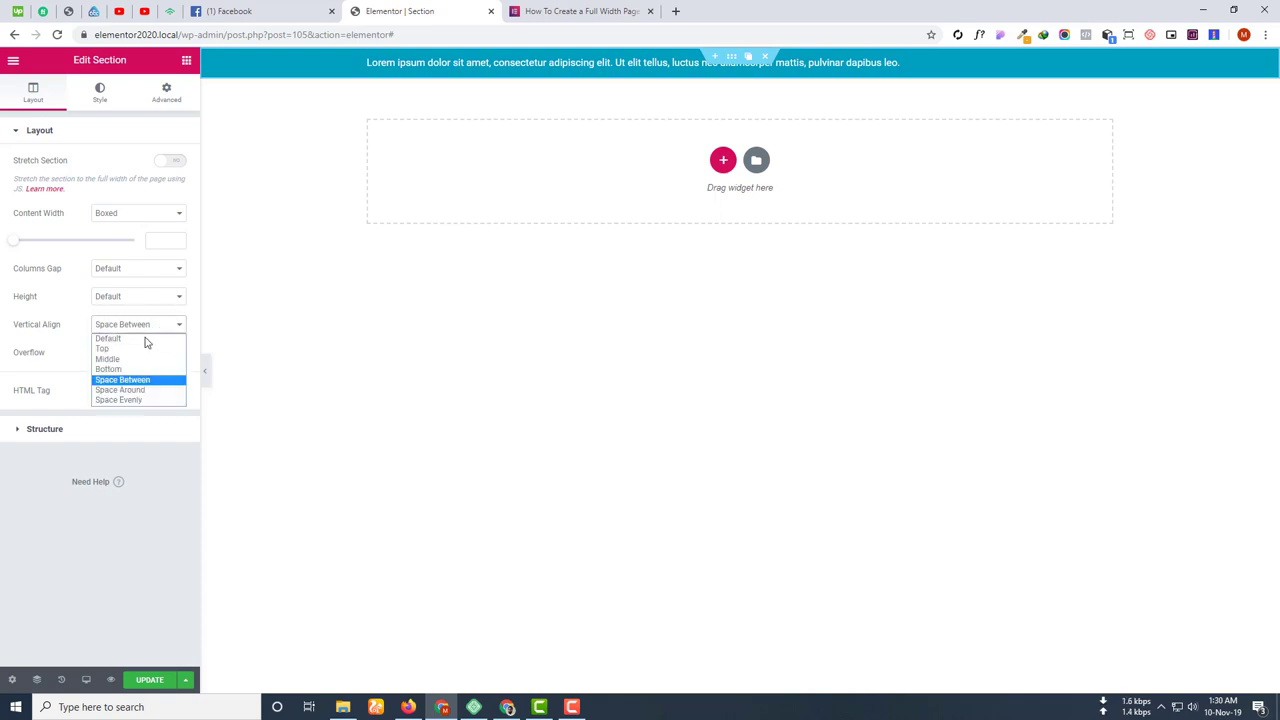
pyautogui.click(144, 342)
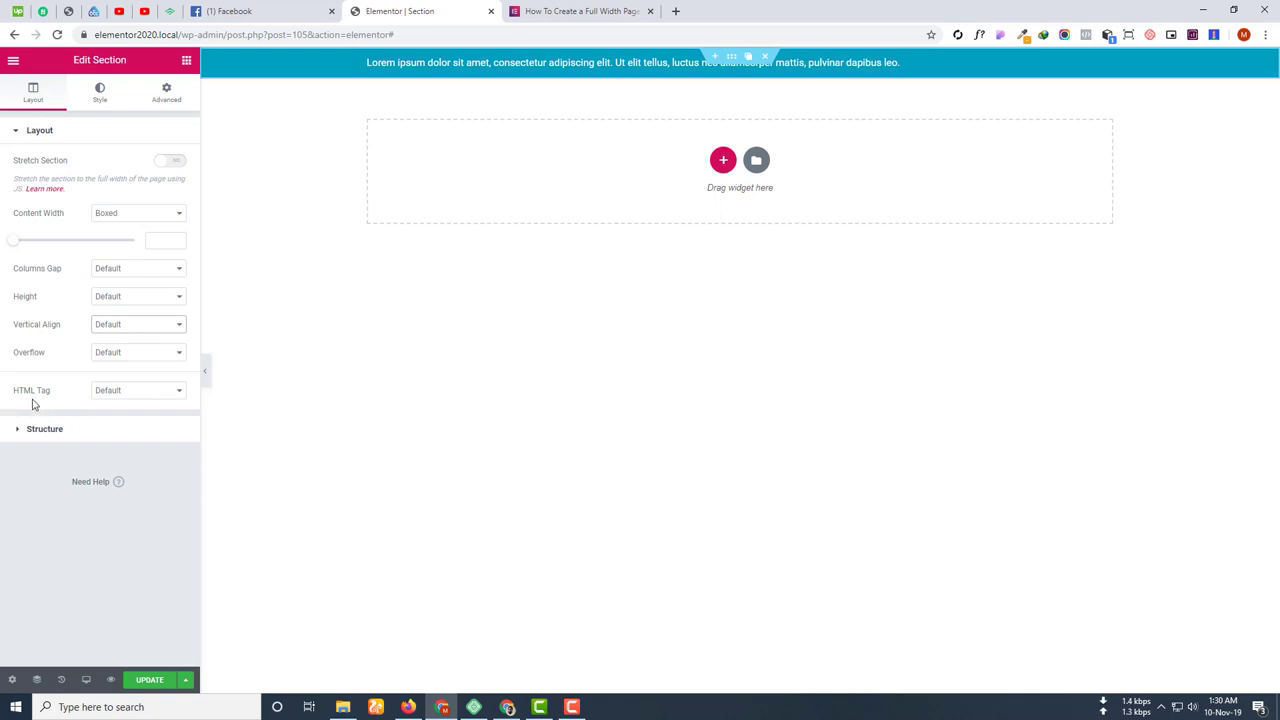
# Try the div, header, footer, section, aside and nav HTML tags on the text section, and restore Default.
pyautogui.click(144, 394)
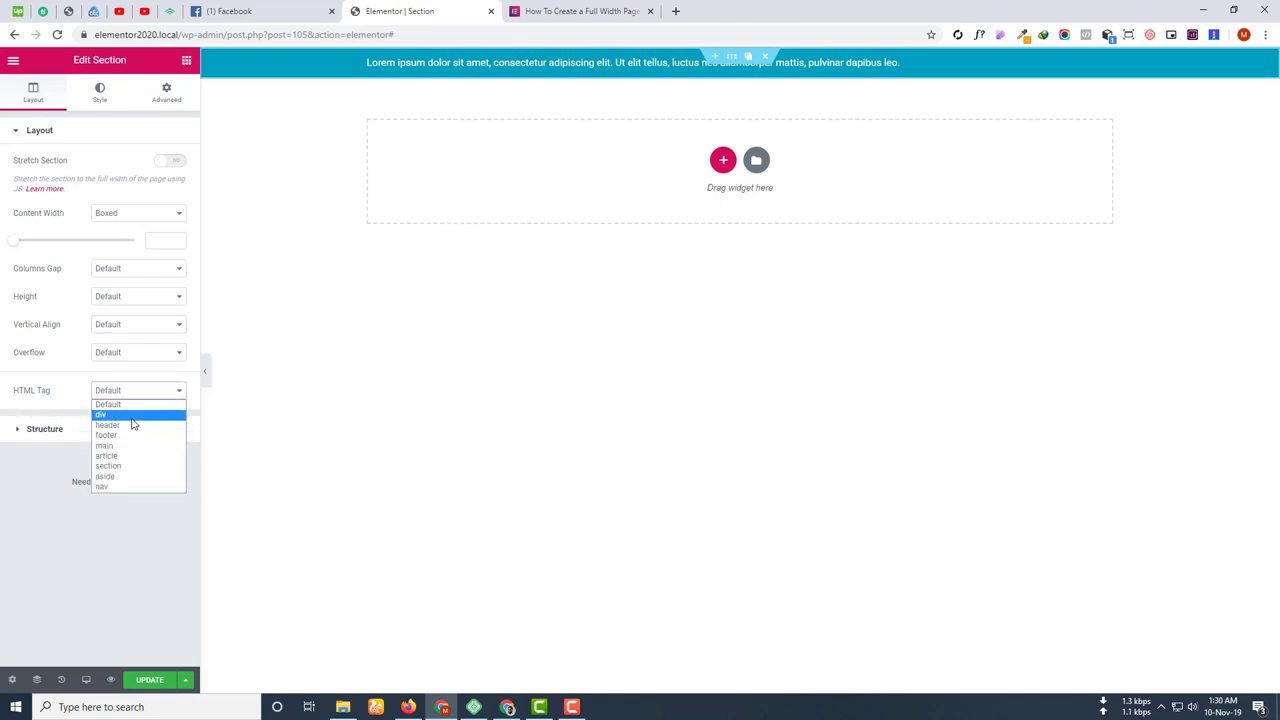
pyautogui.click(132, 415)
pyautogui.click(137, 391)
pyautogui.click(133, 425)
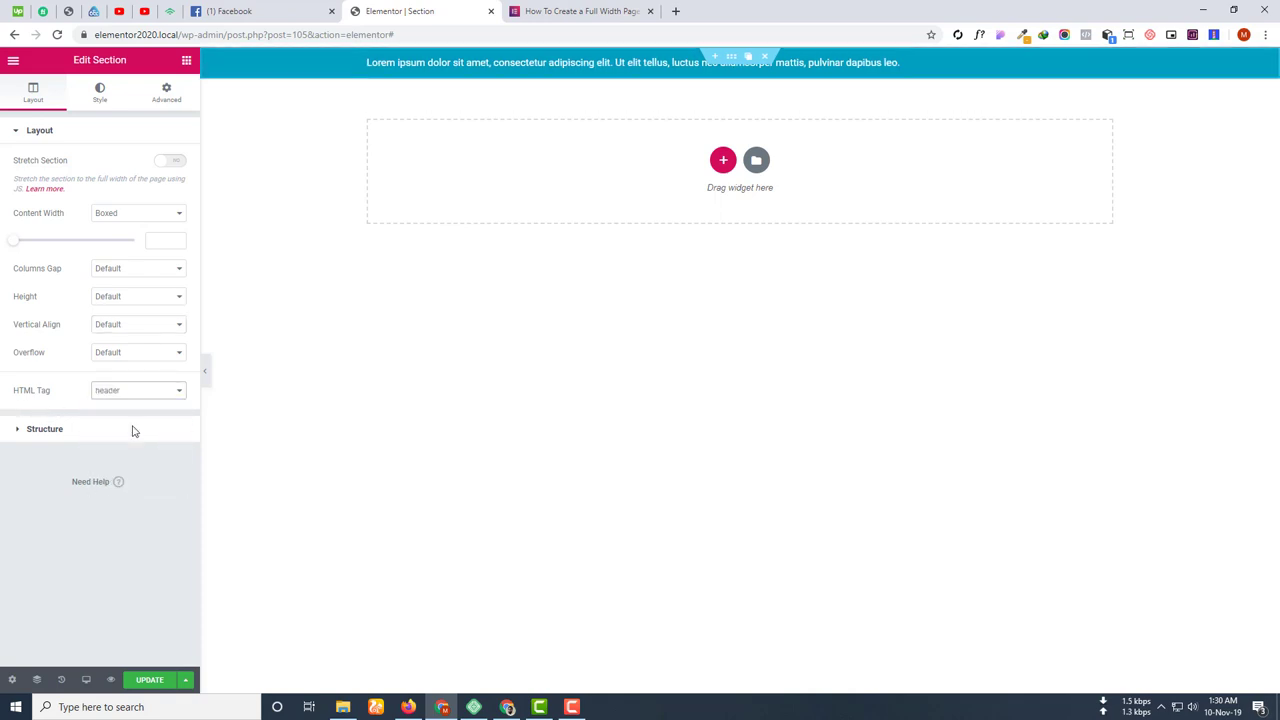
pyautogui.click(150, 396)
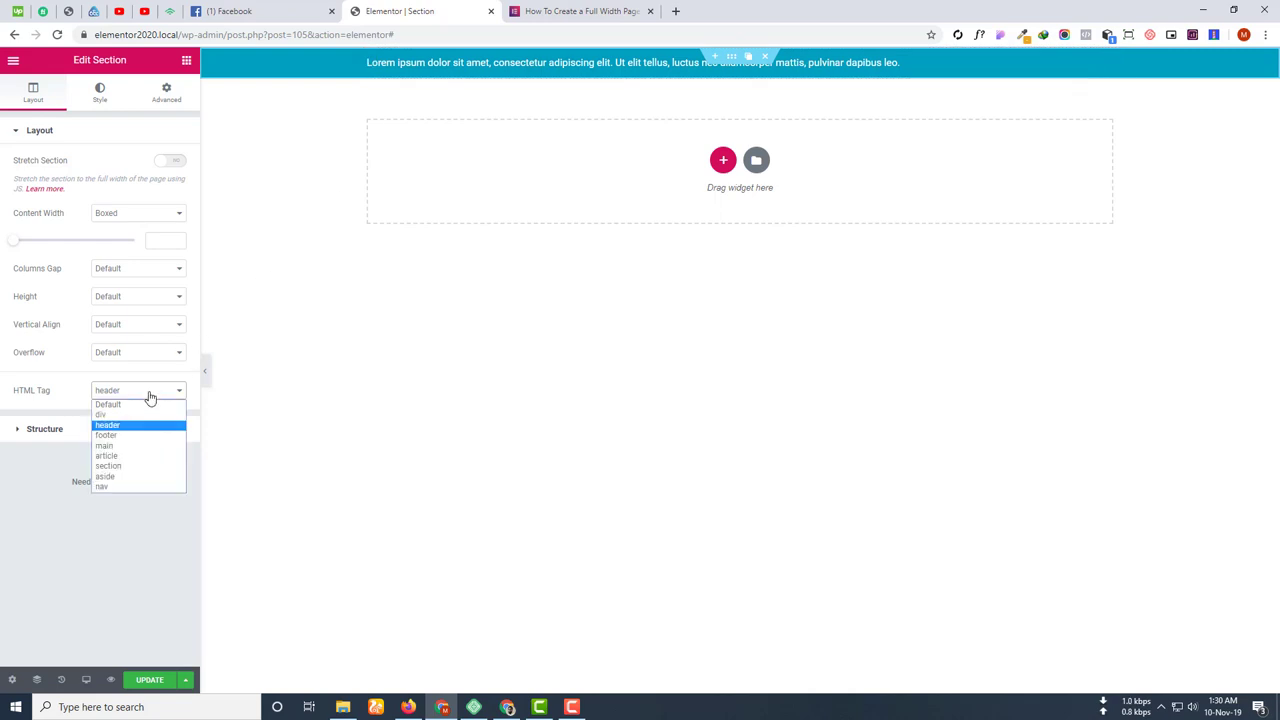
pyautogui.click(125, 435)
pyautogui.click(134, 398)
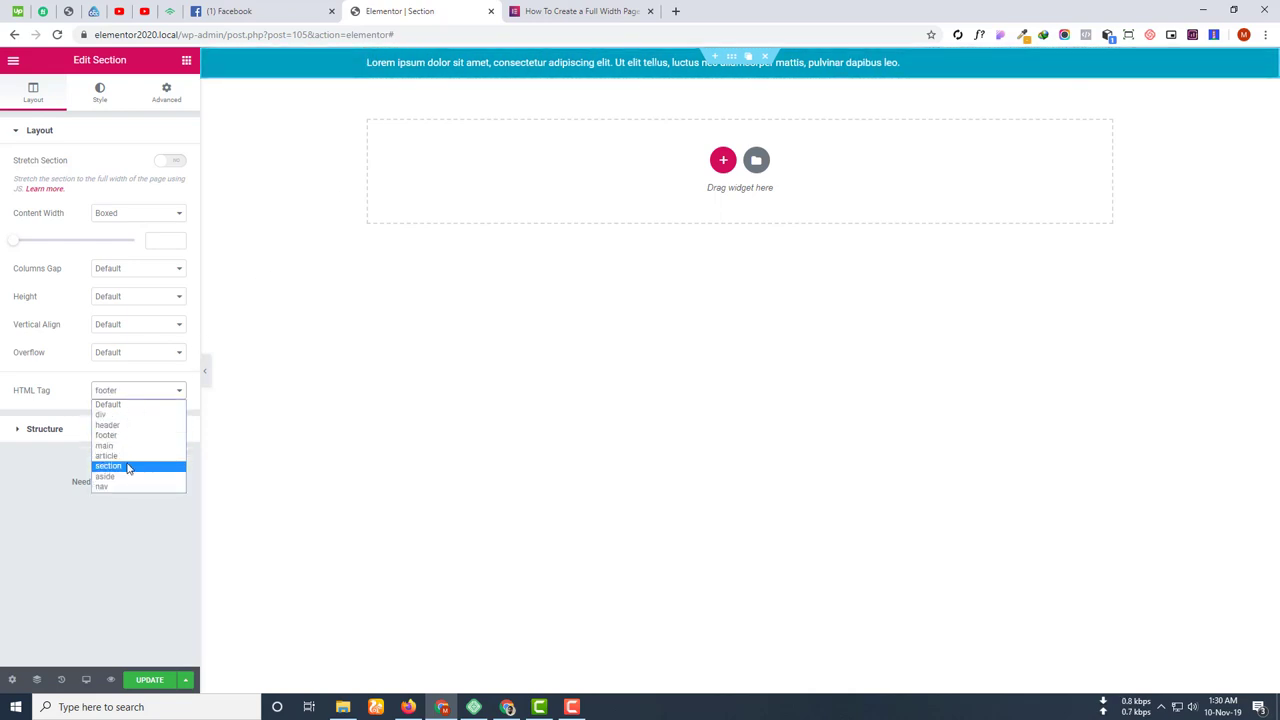
pyautogui.click(128, 467)
pyautogui.click(146, 396)
pyautogui.click(120, 478)
pyautogui.click(140, 396)
pyautogui.click(114, 487)
pyautogui.click(137, 396)
pyautogui.click(125, 405)
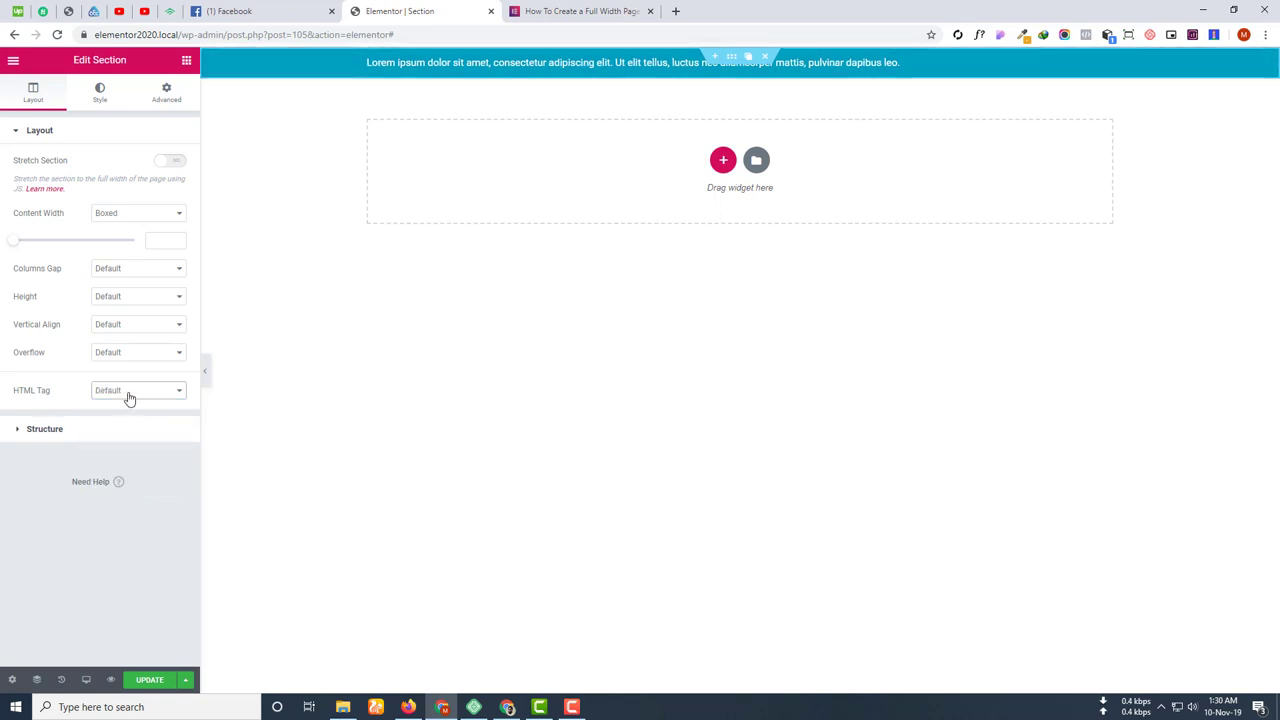
# View the text section's structure options, and change its normal background type to Gradient.
pyautogui.click(78, 436)
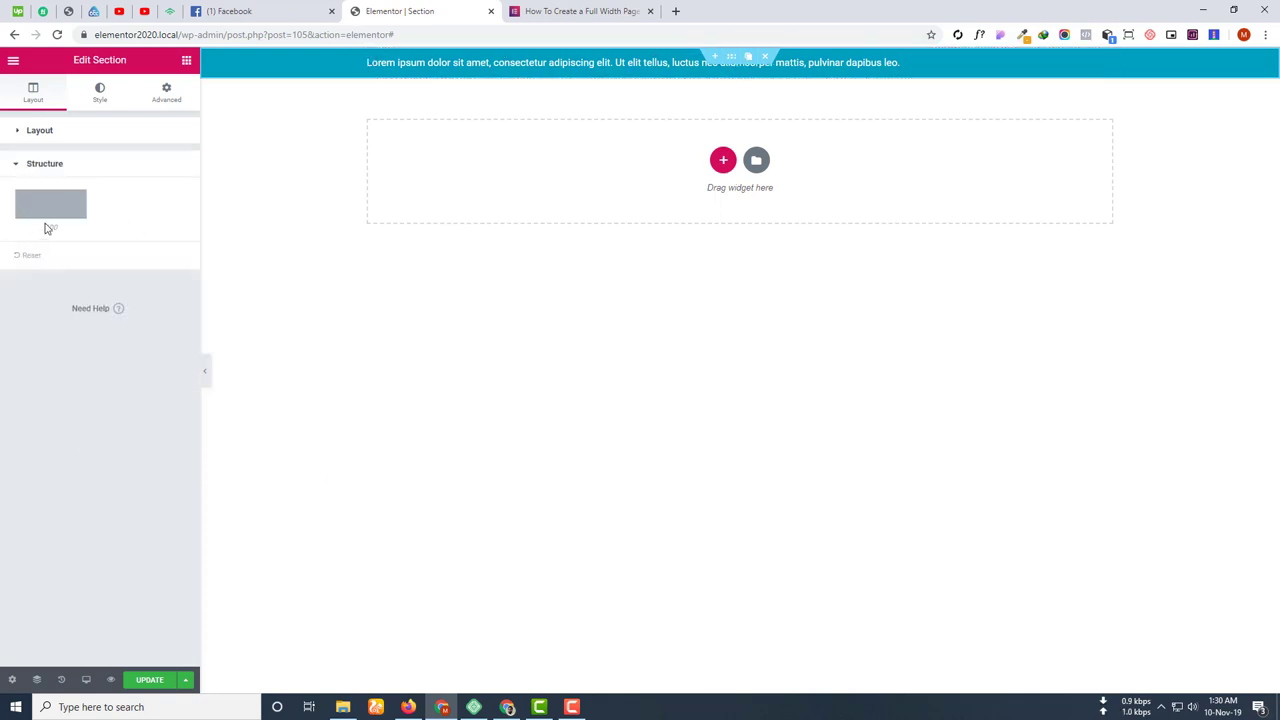
pyautogui.click(100, 92)
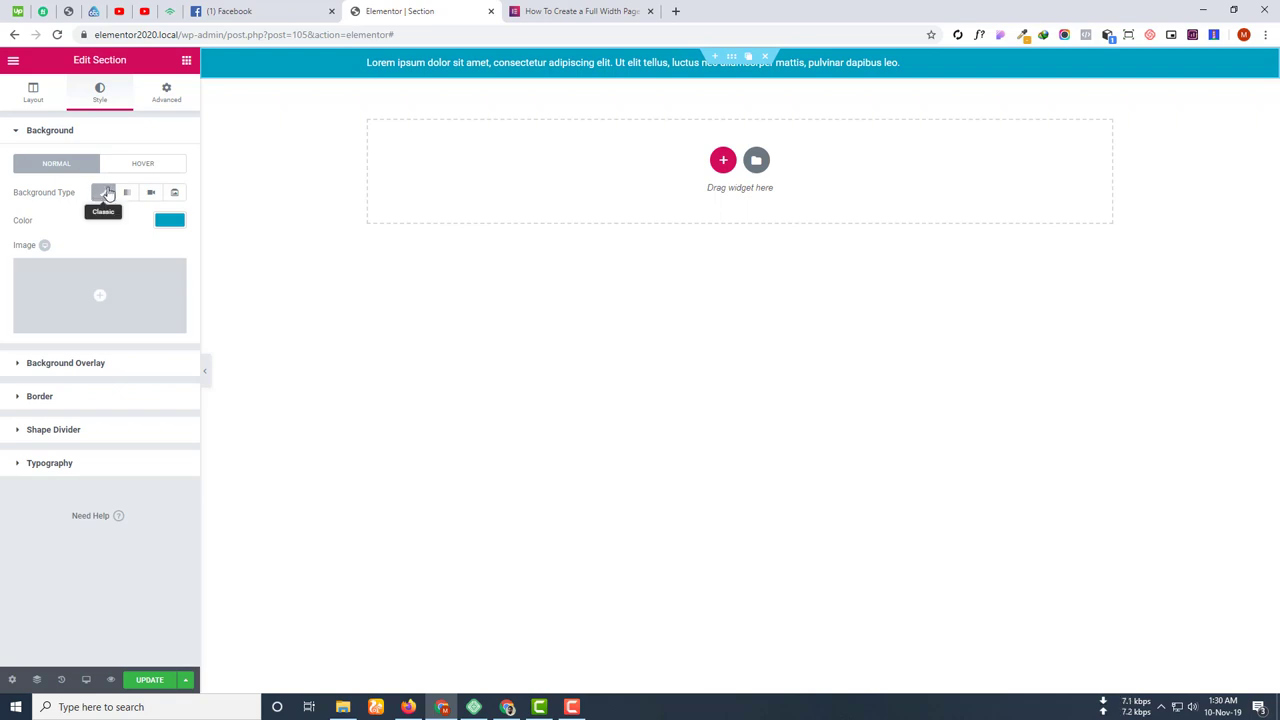
pyautogui.click(170, 226)
pyautogui.click(126, 195)
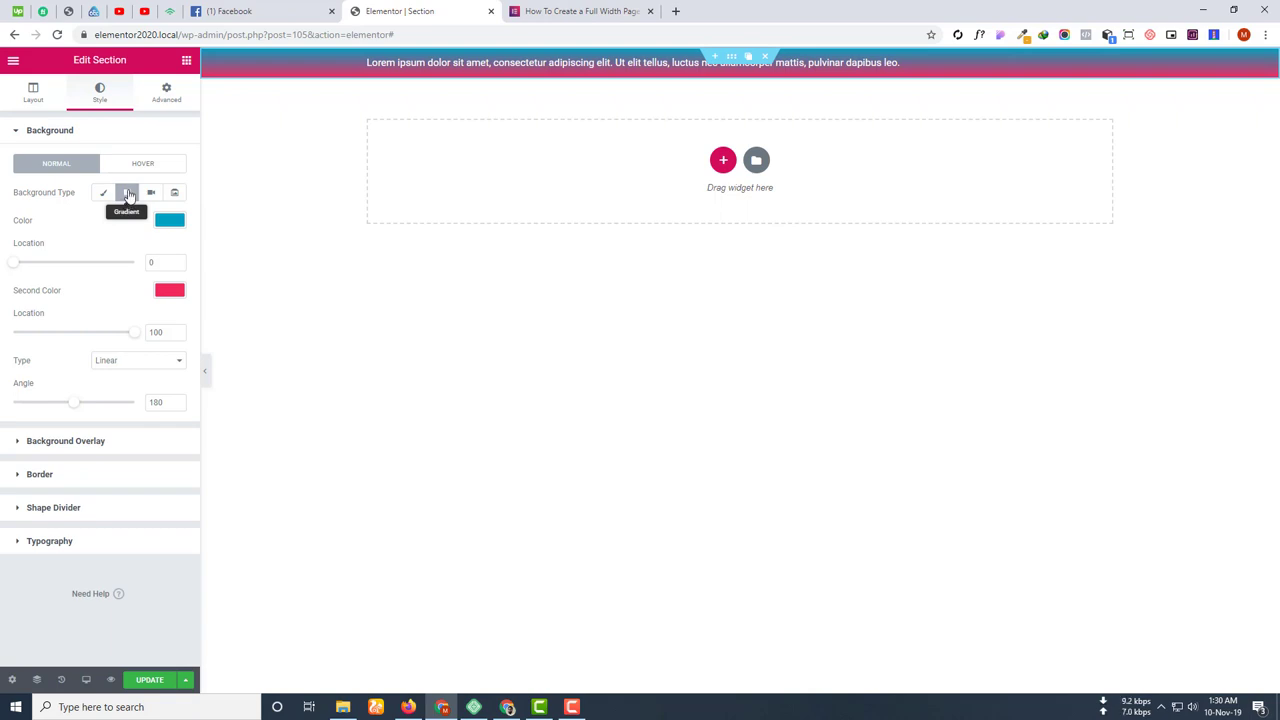
# Set the gradient section's height to Fit To Screen and look over the page.
pyautogui.click(33, 92)
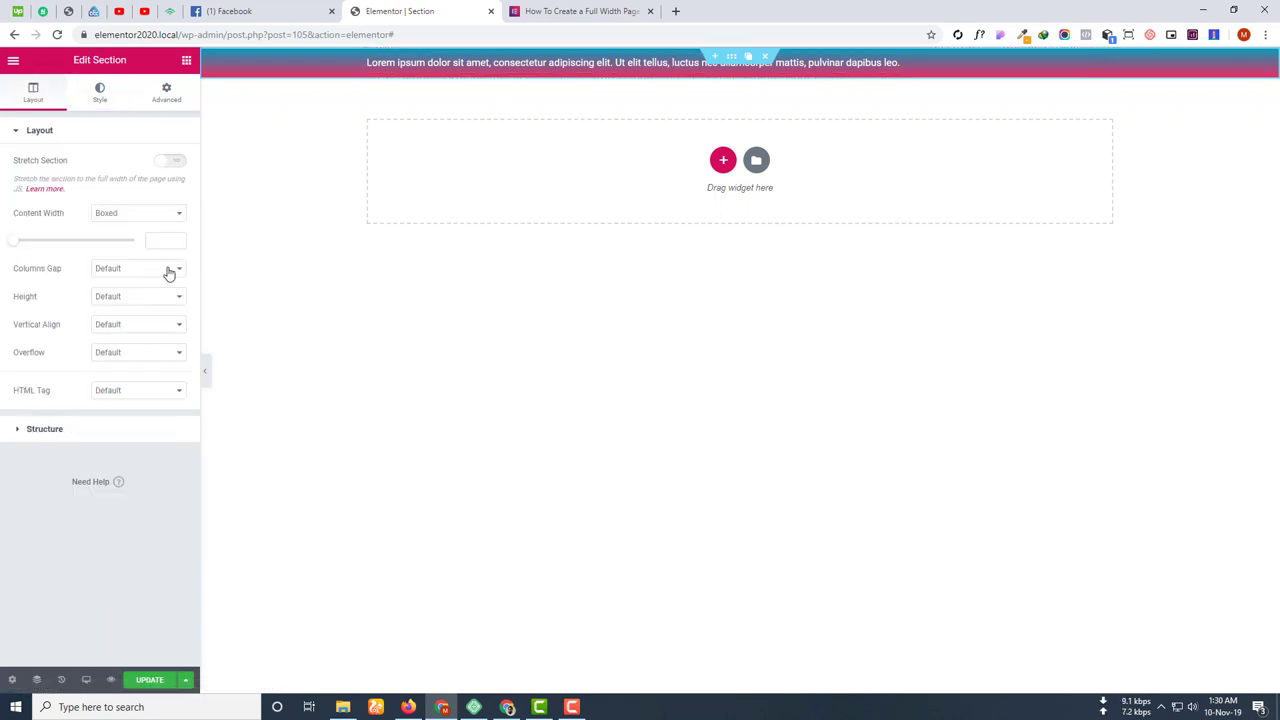
pyautogui.click(116, 297)
pyautogui.click(118, 320)
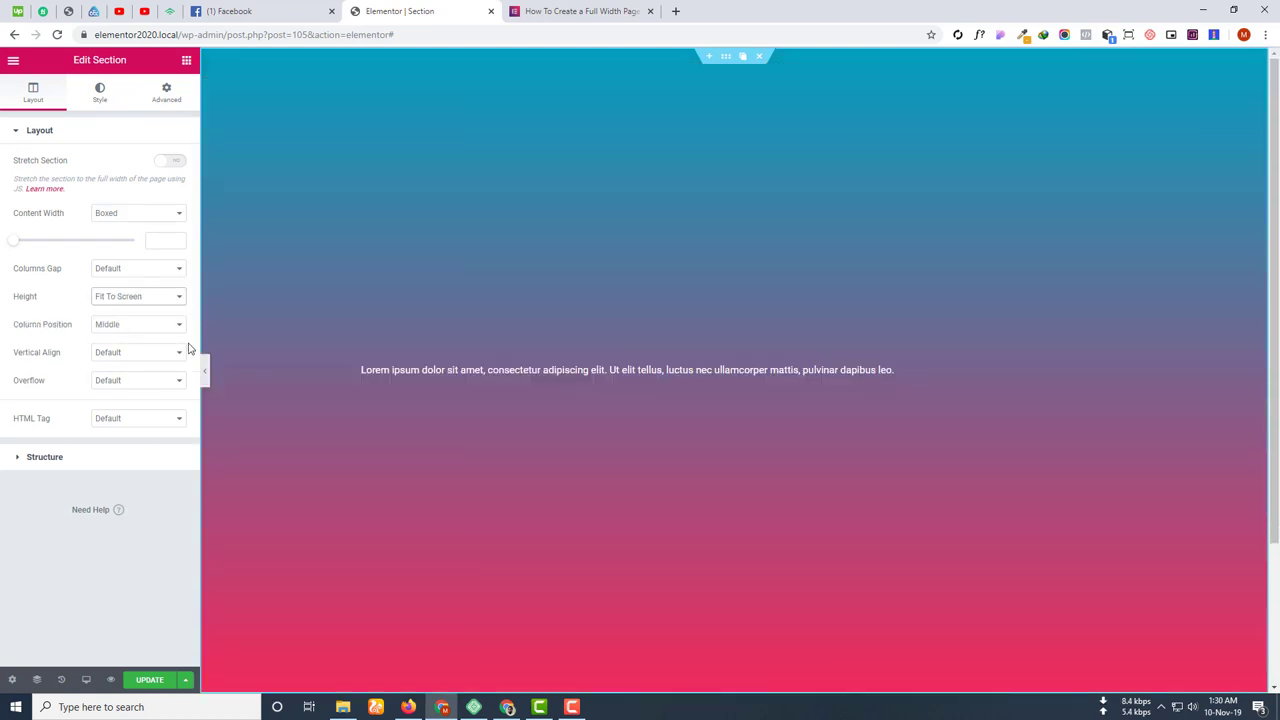
pyautogui.scroll(-2, 789, 313)
pyautogui.scroll(2, 322, 192)
# Change the first color of the section's gradient background to dark blue.
pyautogui.click(98, 96)
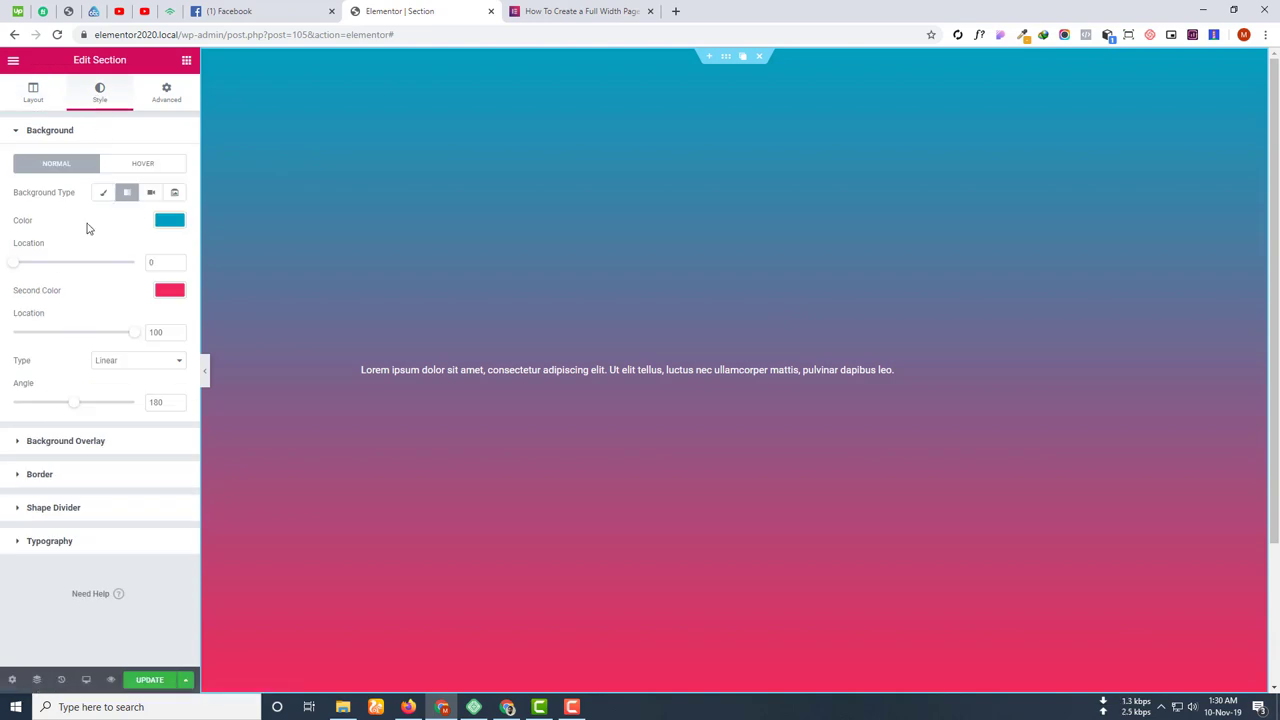
pyautogui.click(167, 222)
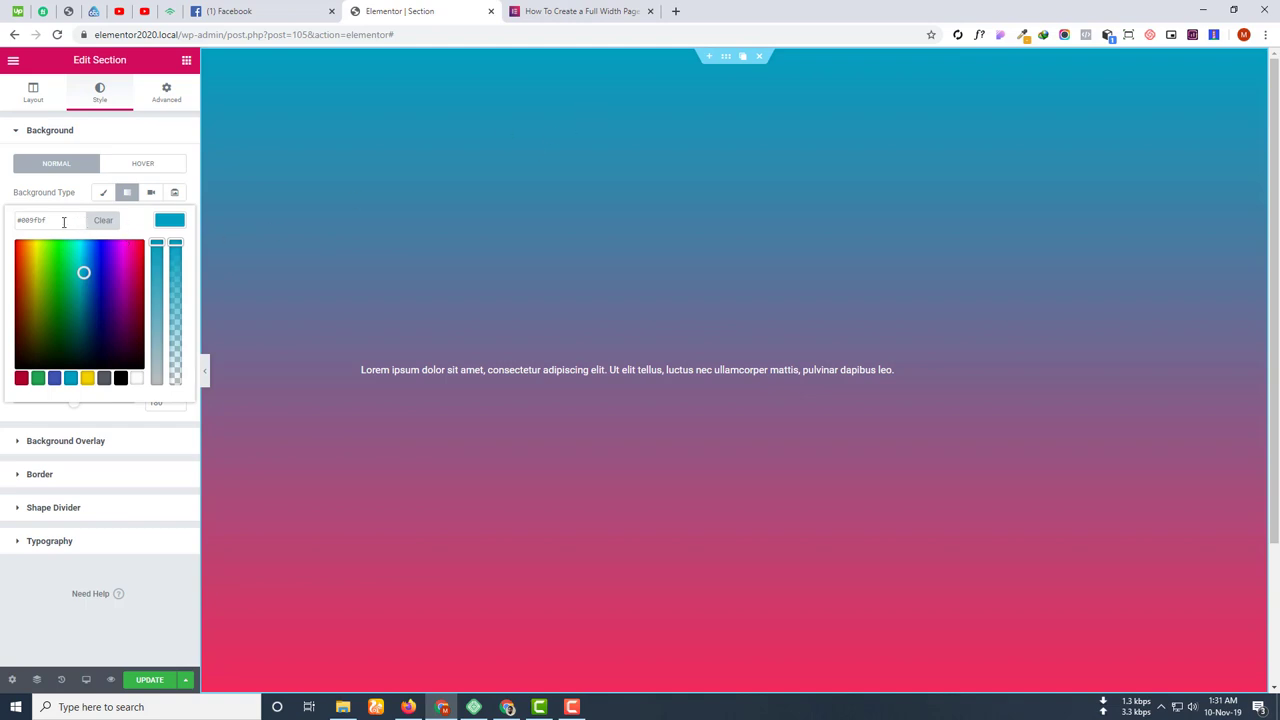
pyautogui.moveTo(102, 297)
pyautogui.mouseDown()
pyautogui.moveTo(63, 320)
pyautogui.moveTo(113, 329)
pyautogui.moveTo(101, 297)
pyautogui.mouseUp()
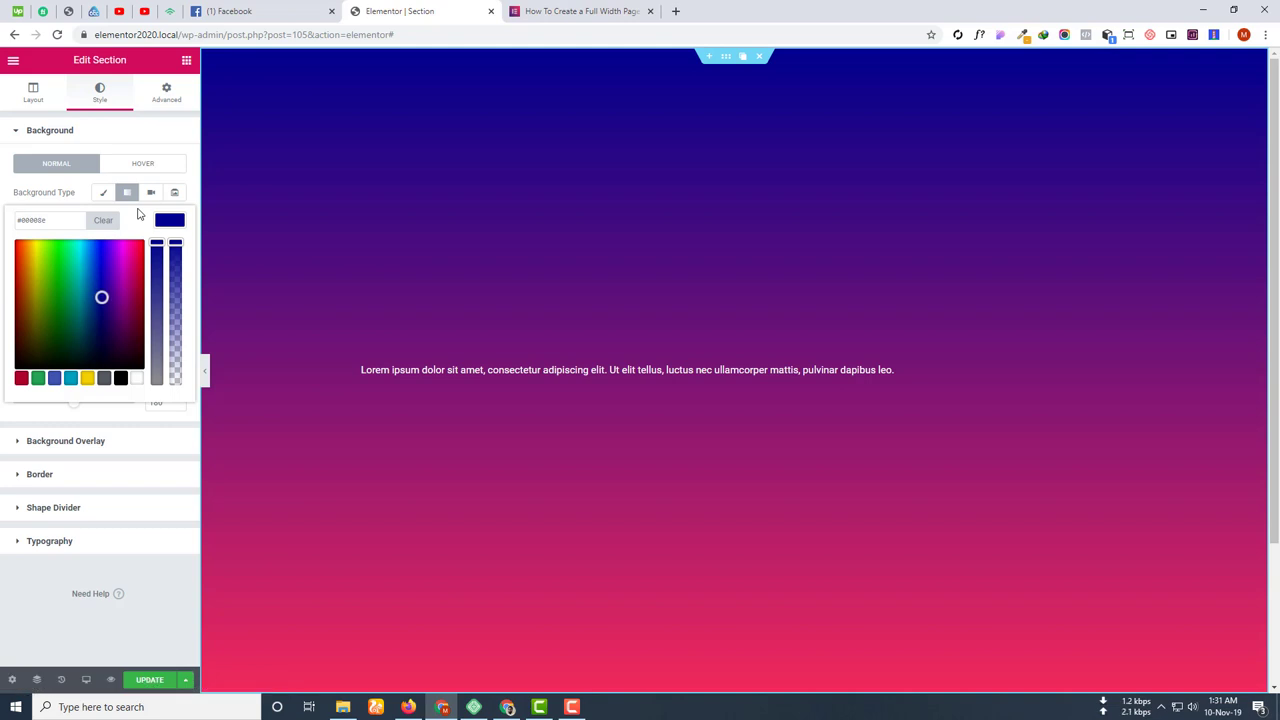
pyautogui.click(101, 420)
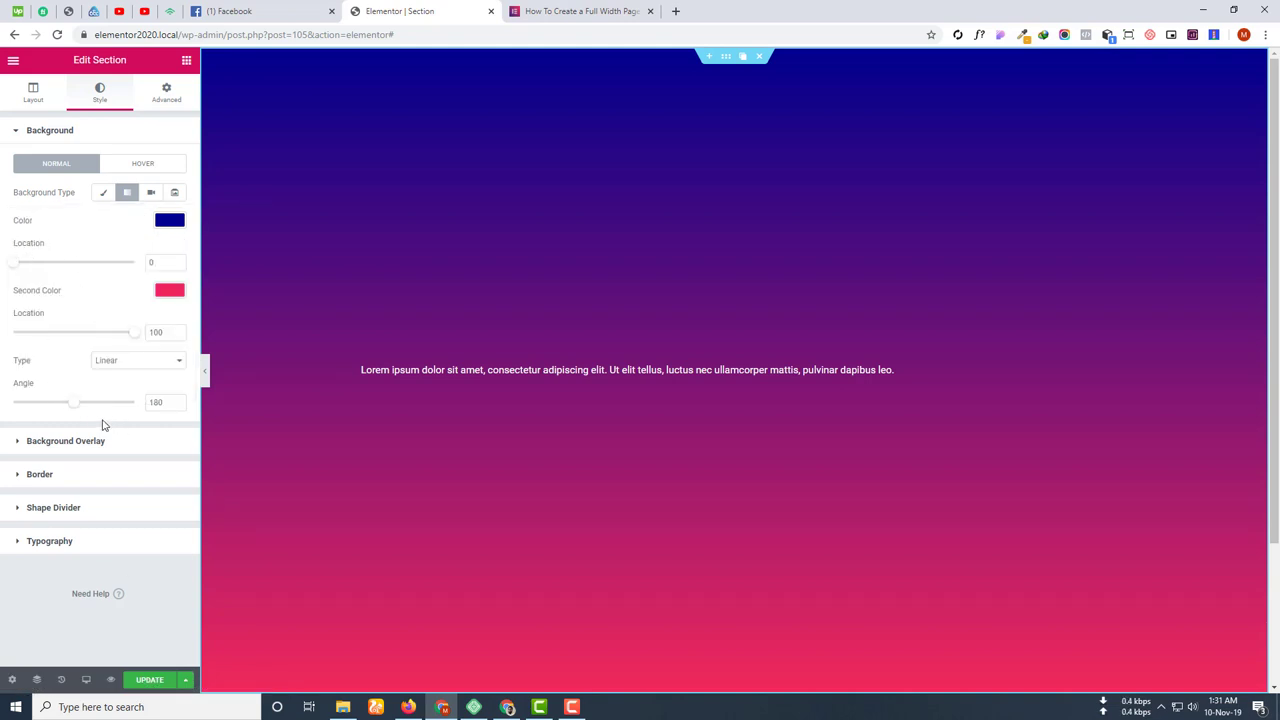
pyautogui.click(168, 221)
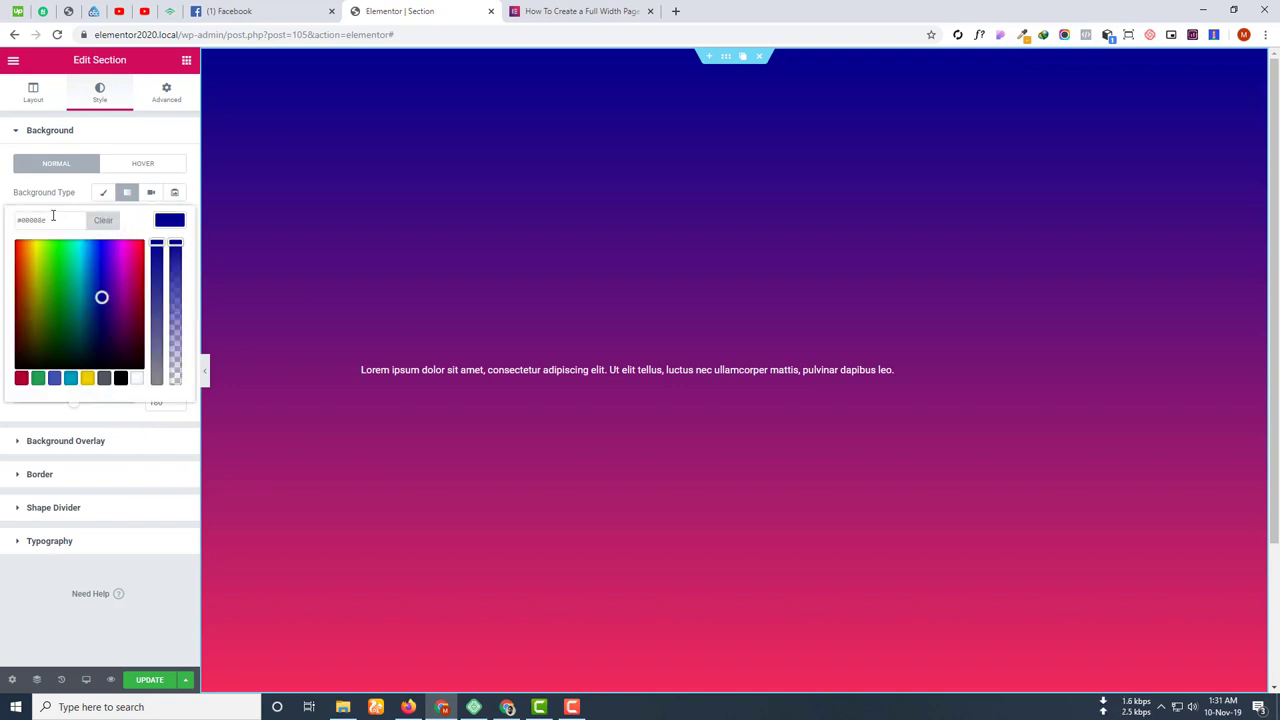
pyautogui.click(88, 417)
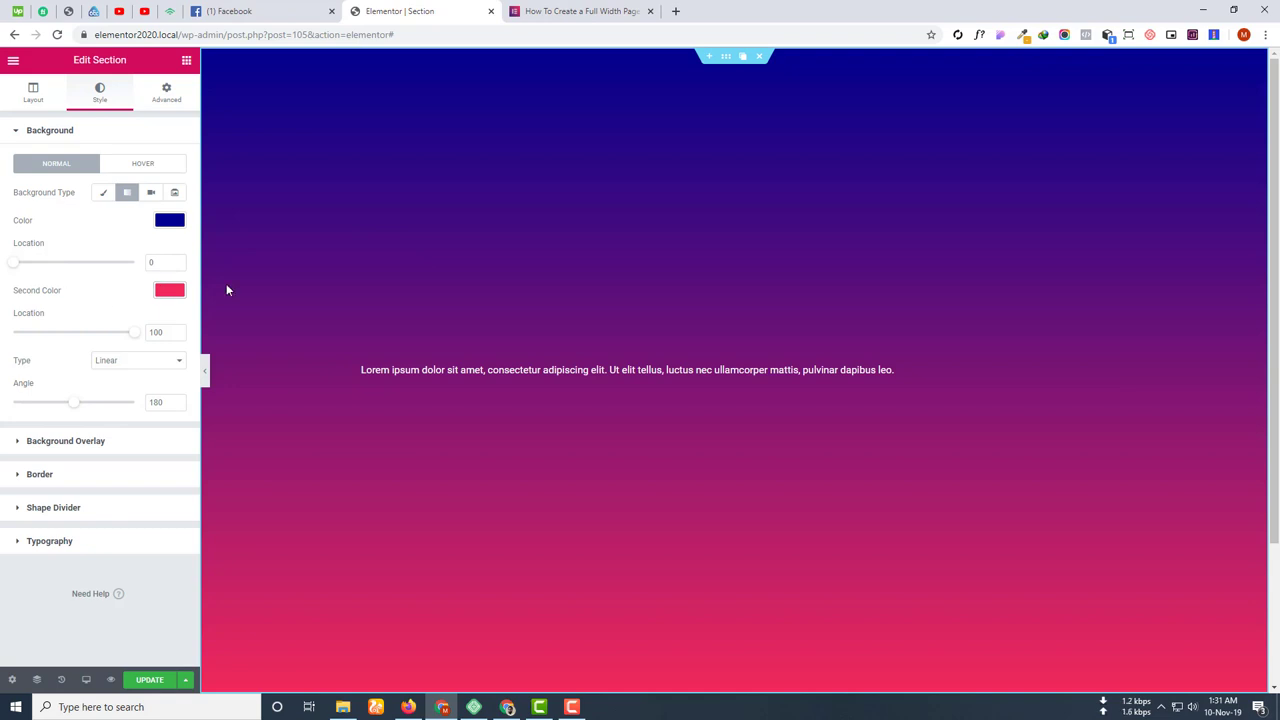
# Set the second color of the section's gradient background to the dark gray preset #54595f.
pyautogui.scroll(-2, 623, 485)
pyautogui.click(168, 291)
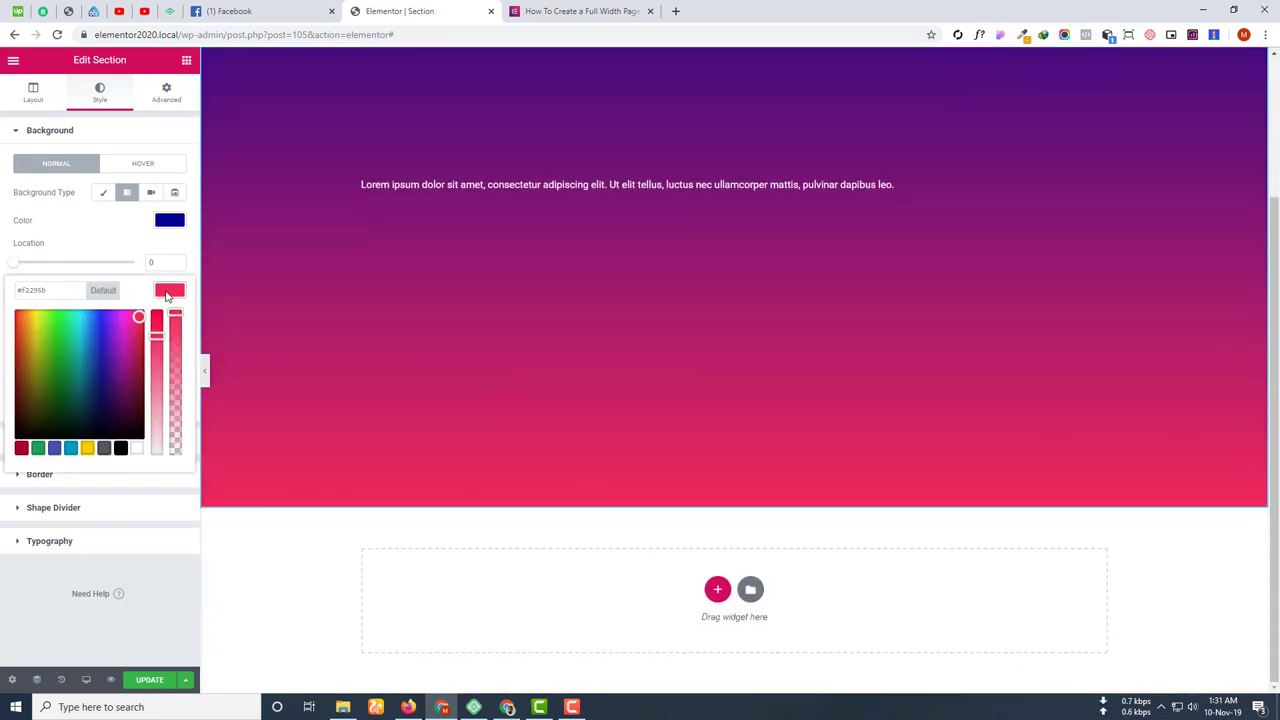
pyautogui.click(104, 448)
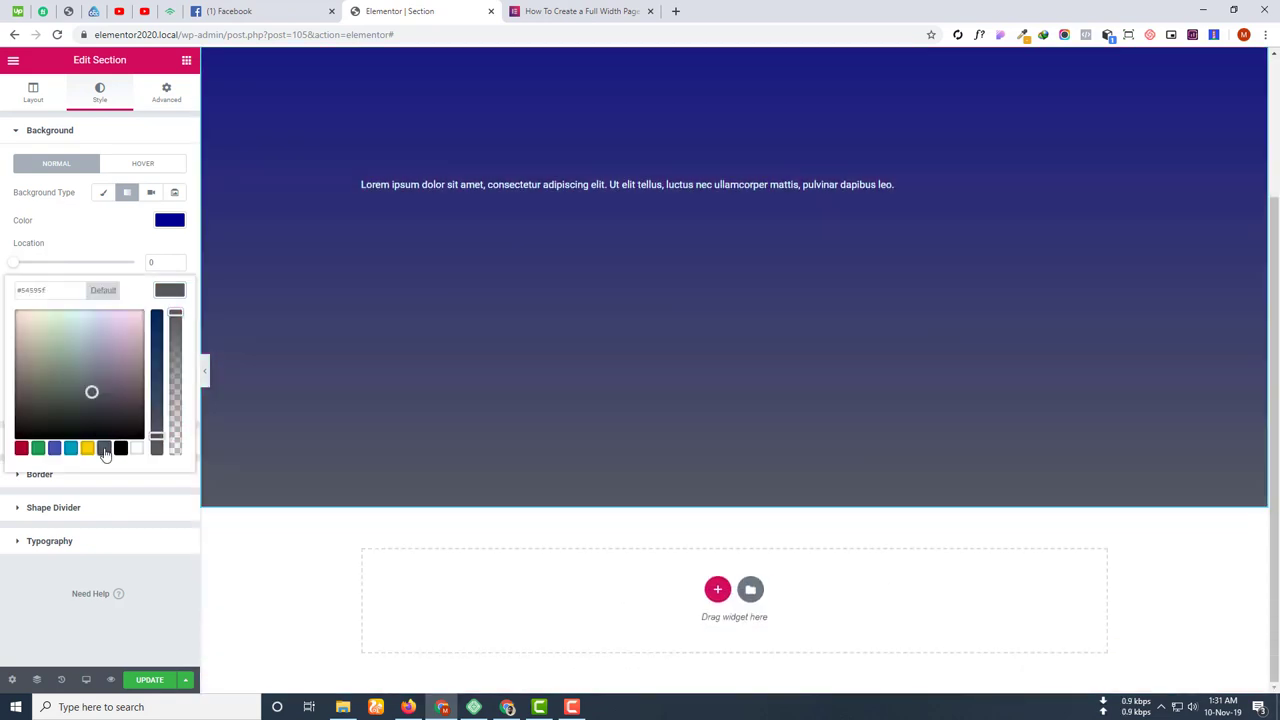
pyautogui.scroll(2, 585, 286)
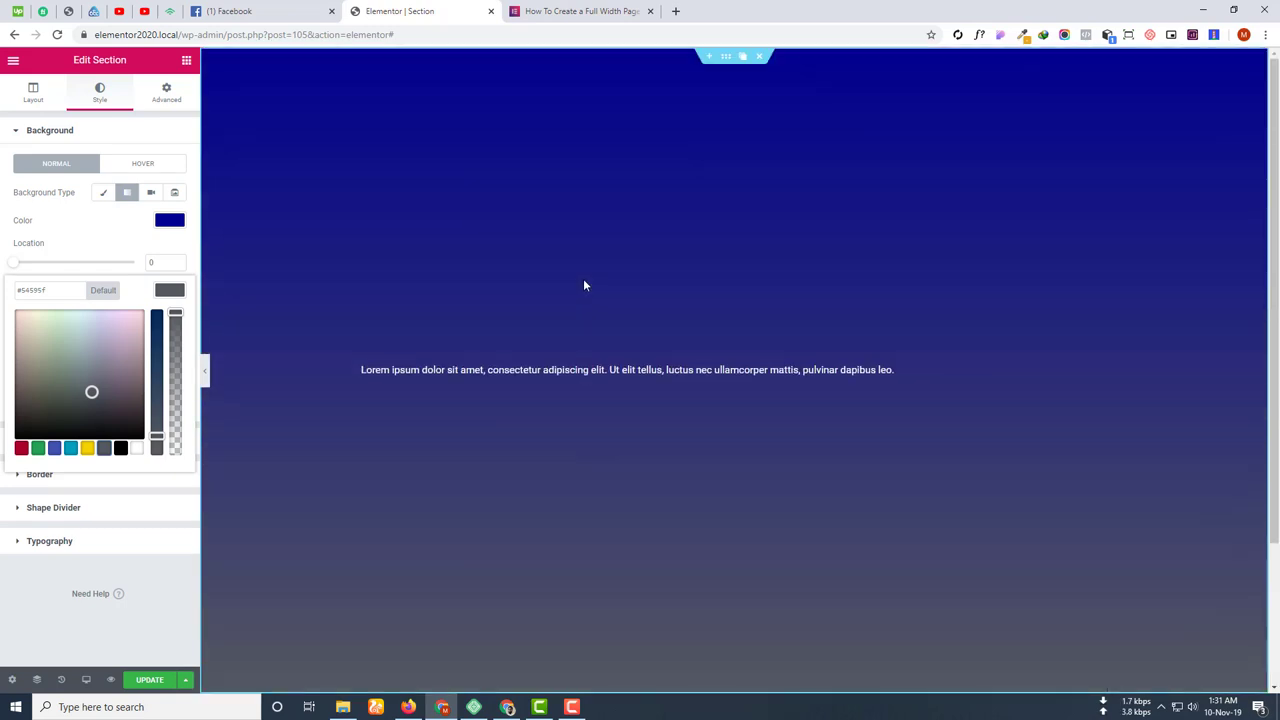
pyautogui.click(113, 483)
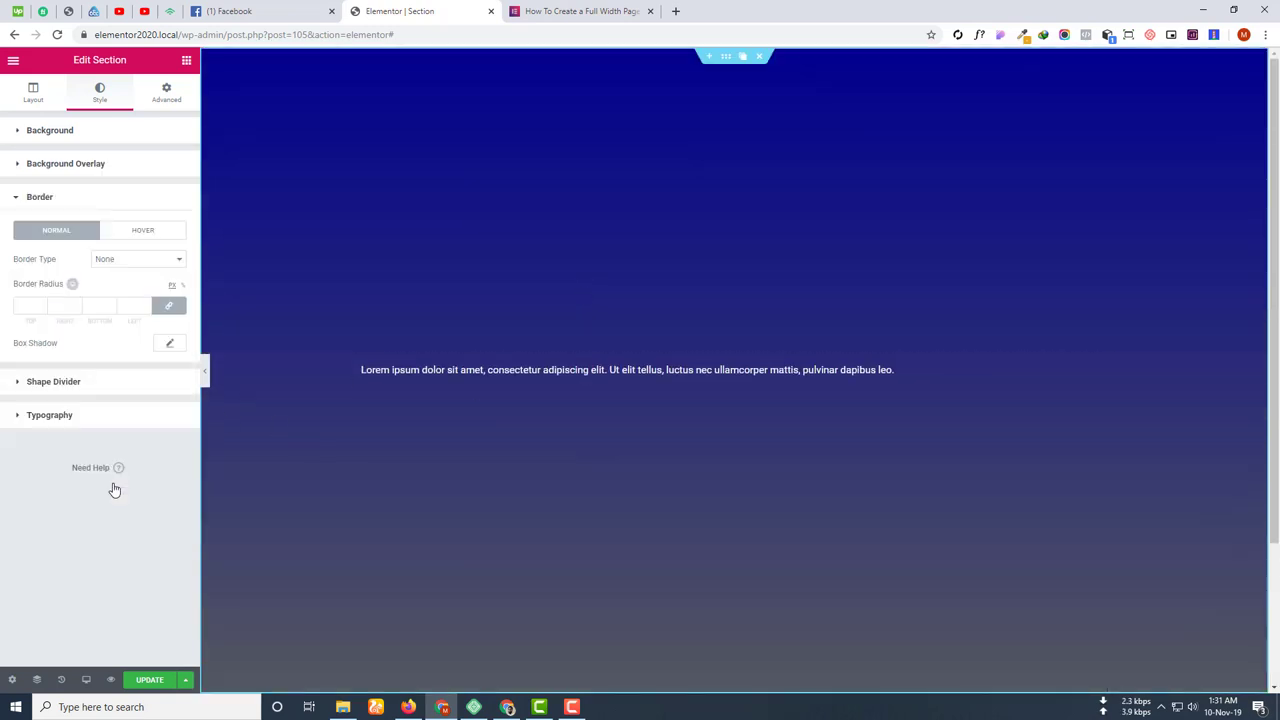
pyautogui.click(54, 134)
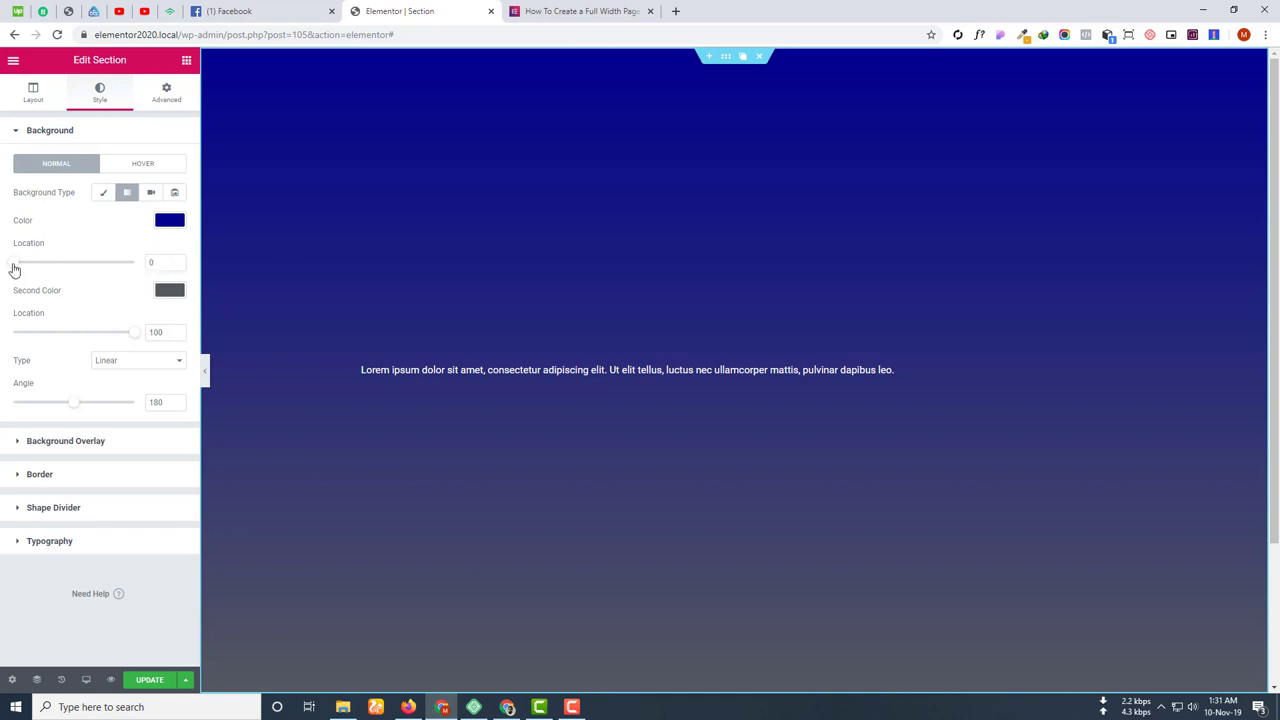
# Try a location of 84 for the gradient's first color, and restore it to 0.
pyautogui.moveTo(14, 264); pyautogui.dragTo(110, 275)
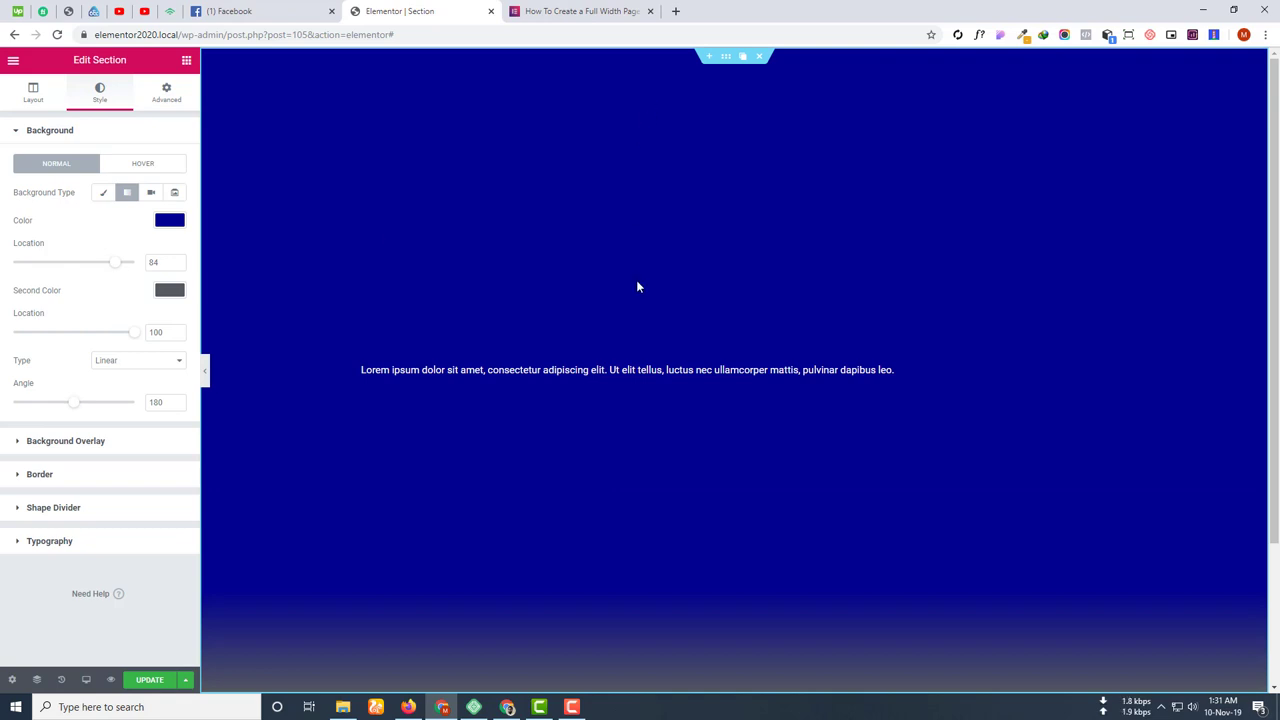
pyautogui.scroll(-2, 638, 351)
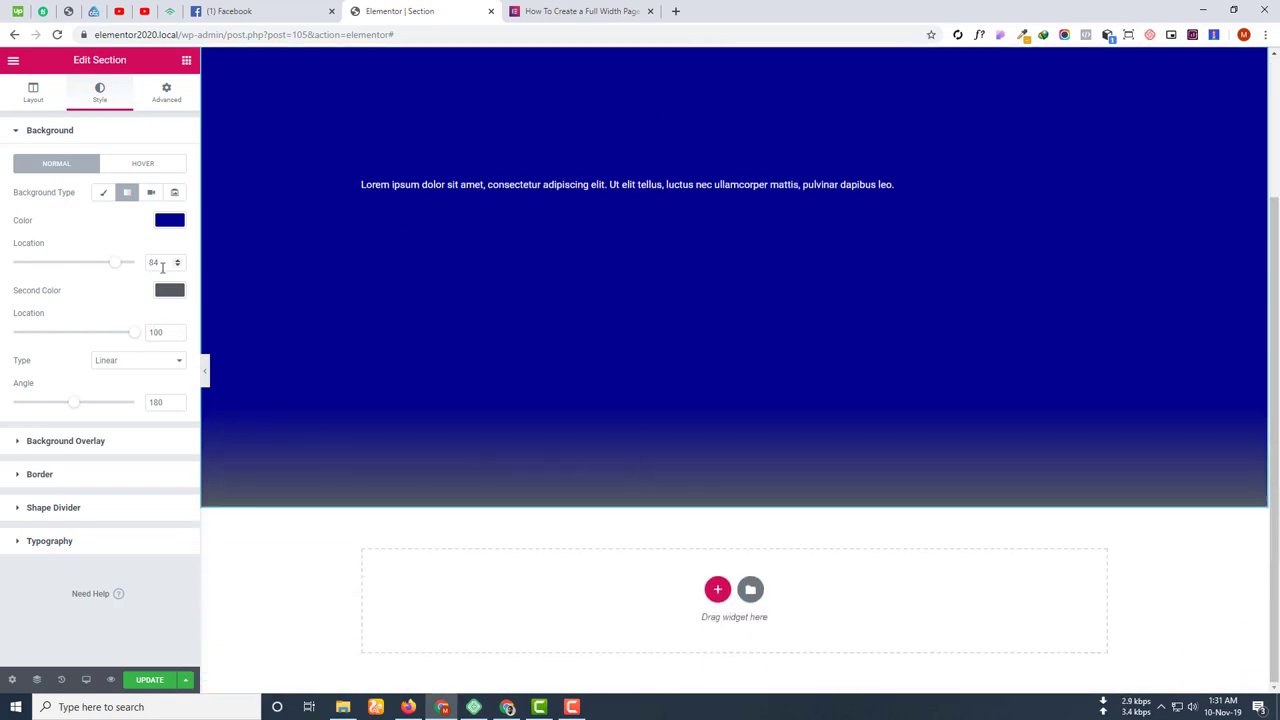
pyautogui.scroll(2, 622, 181)
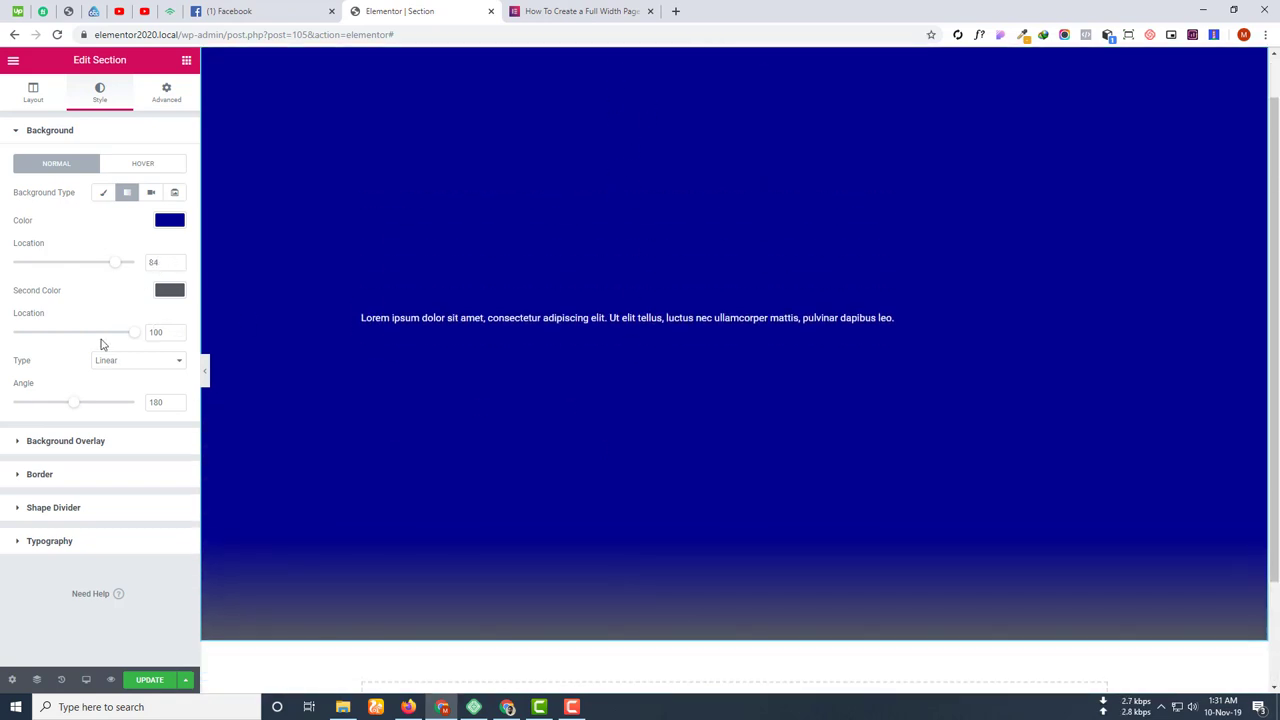
pyautogui.moveTo(120, 264); pyautogui.dragTo(3, 277)
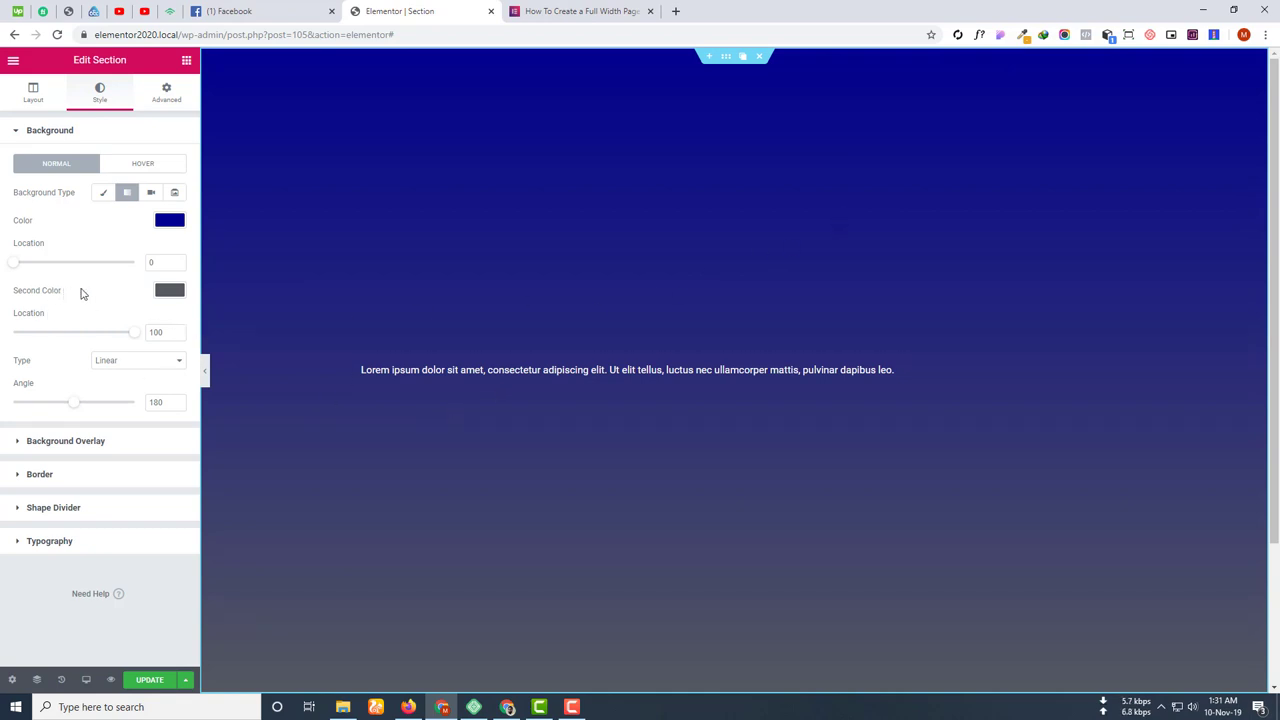
# Try locations of 0 and 64 for the gradient's second color, restoring it to 100 each time.
pyautogui.moveTo(134, 332); pyautogui.dragTo(12, 335)
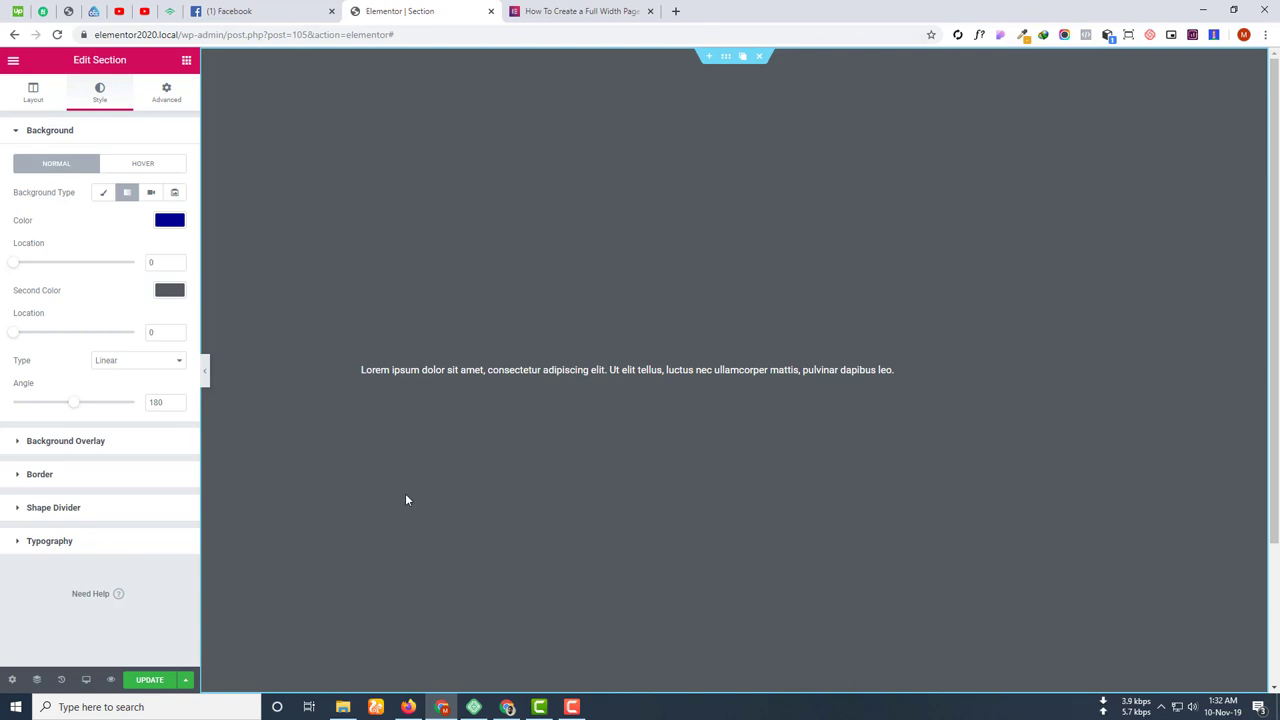
pyautogui.moveTo(14, 334); pyautogui.dragTo(148, 332)
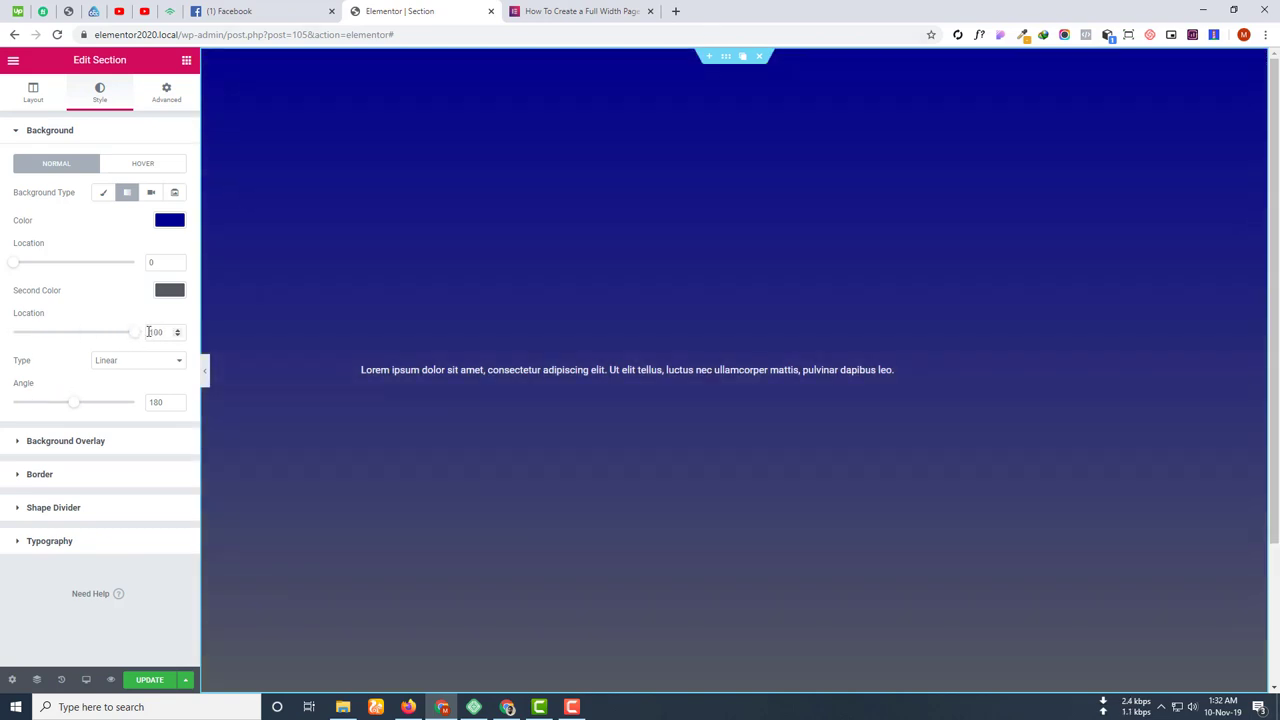
pyautogui.scroll(-2, 589, 620)
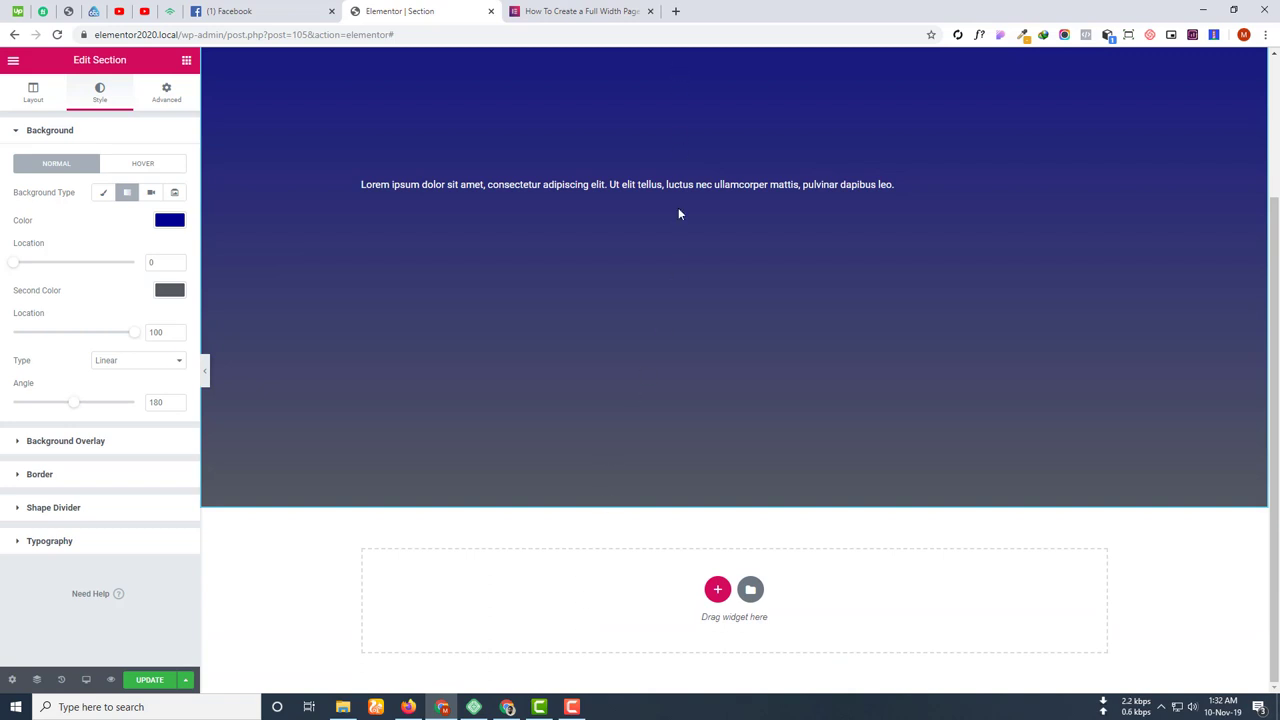
pyautogui.scroll(2, 679, 250)
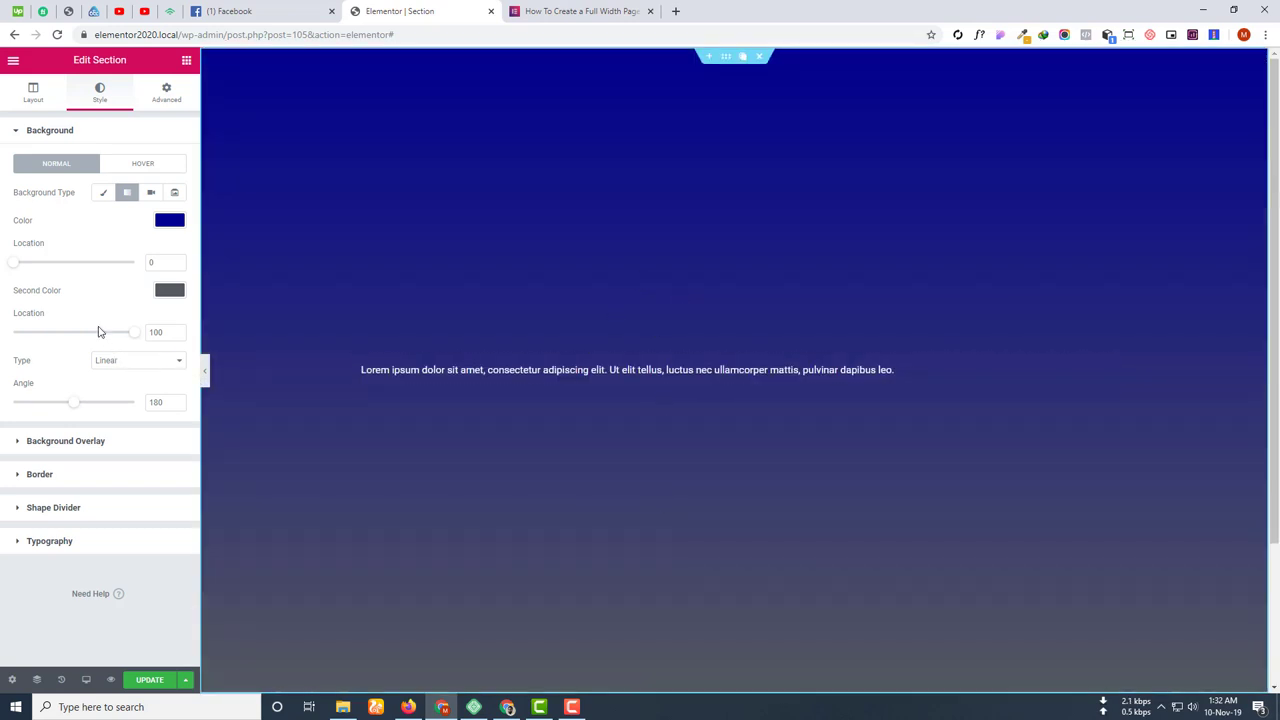
pyautogui.click(91, 338)
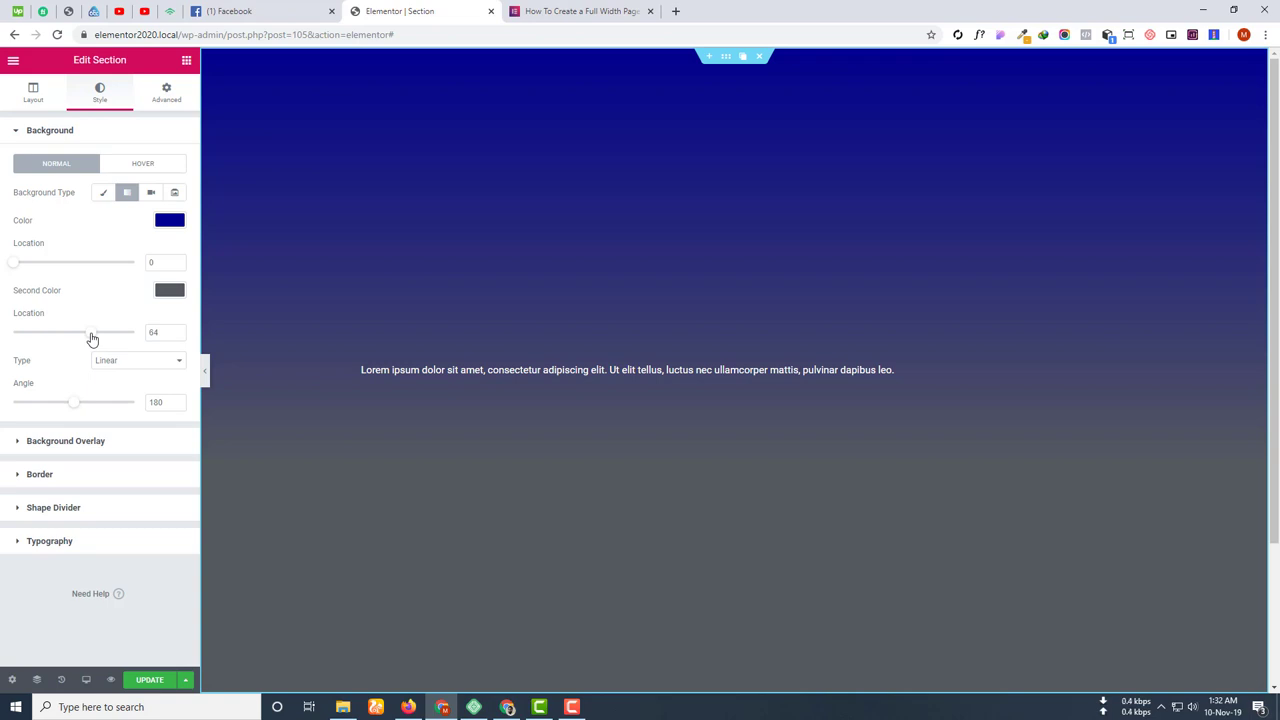
pyautogui.scroll(-2, 683, 600)
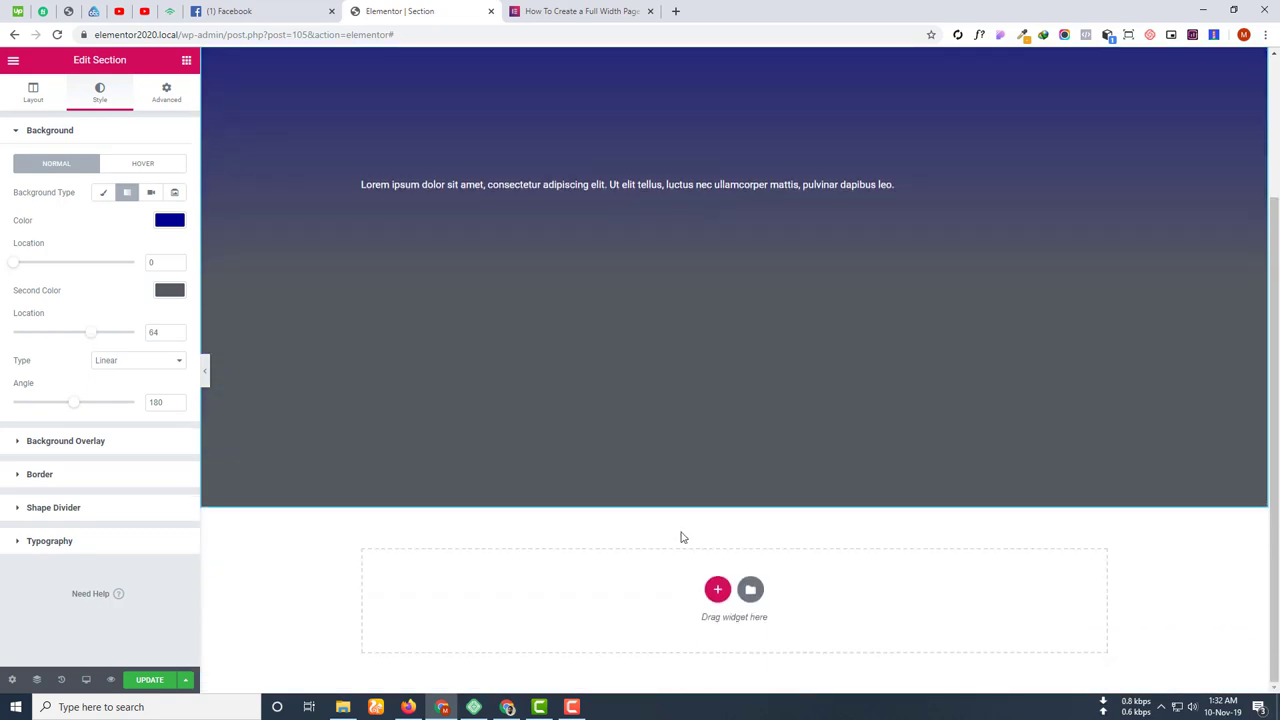
pyautogui.scroll(2, 683, 509)
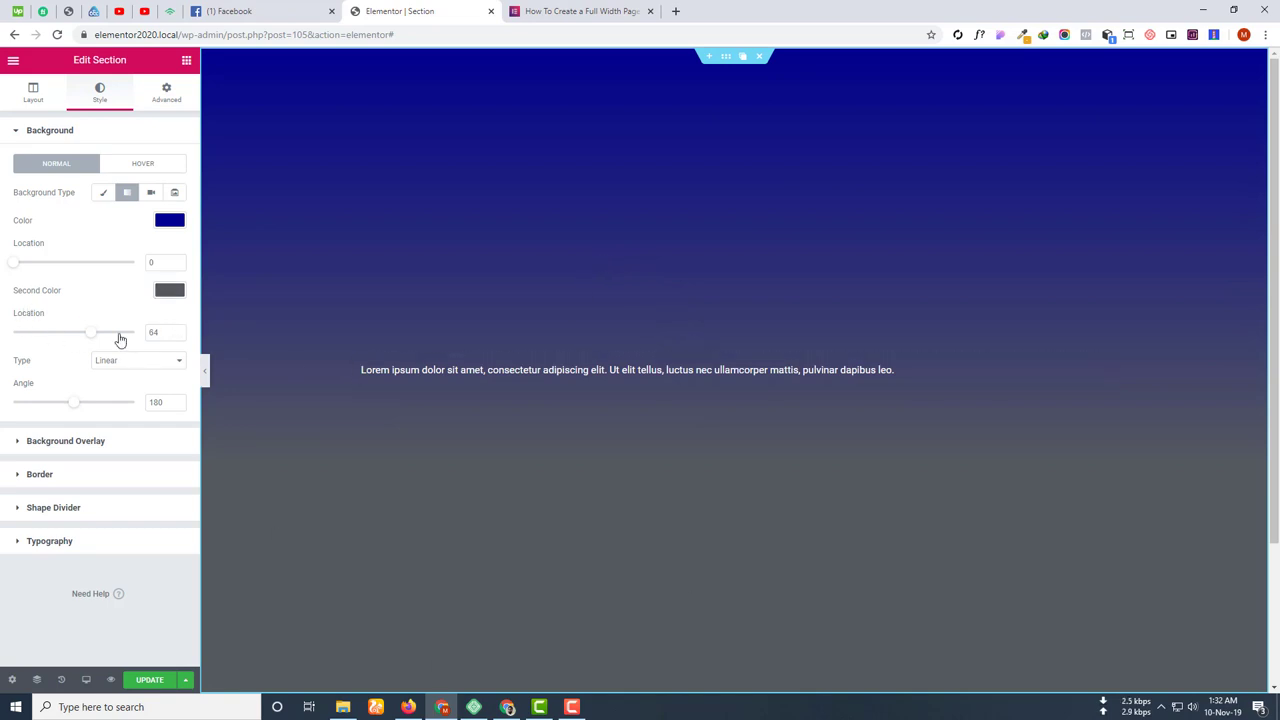
pyautogui.moveTo(93, 334); pyautogui.dragTo(154, 335)
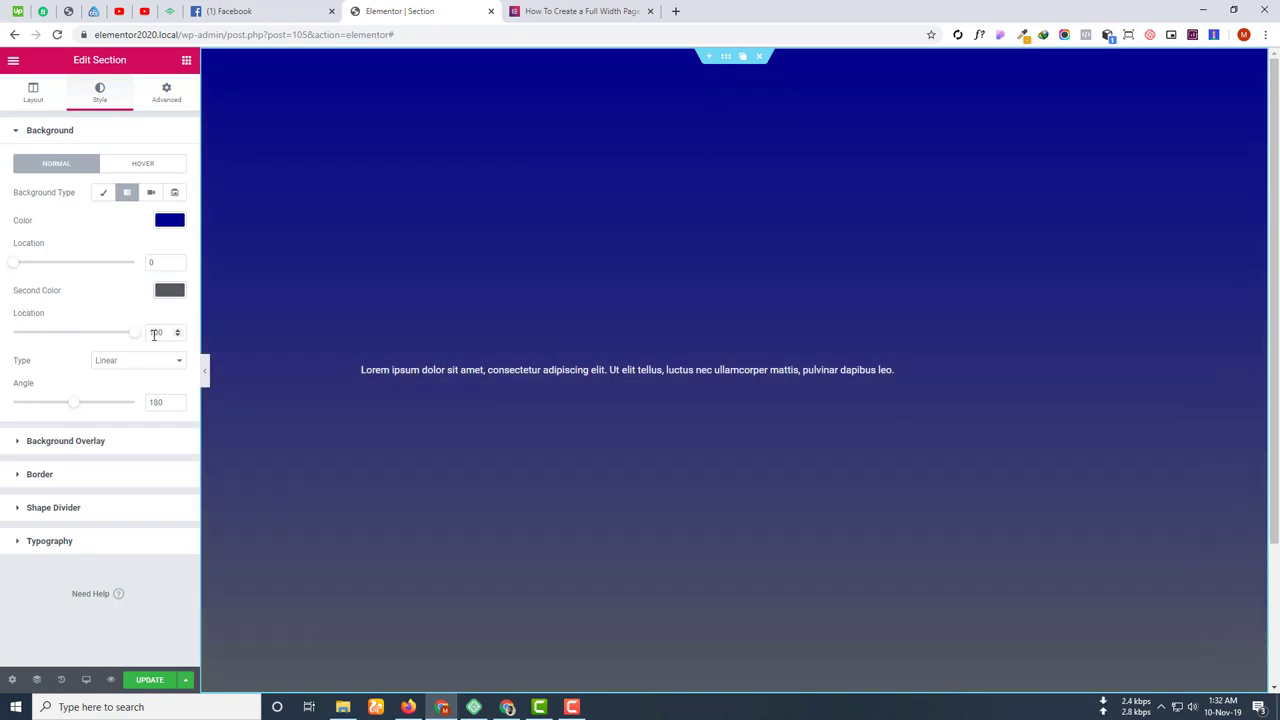
pyautogui.scroll(-2, 718, 449)
pyautogui.scroll(2, 723, 449)
pyautogui.scroll(-2, 734, 577)
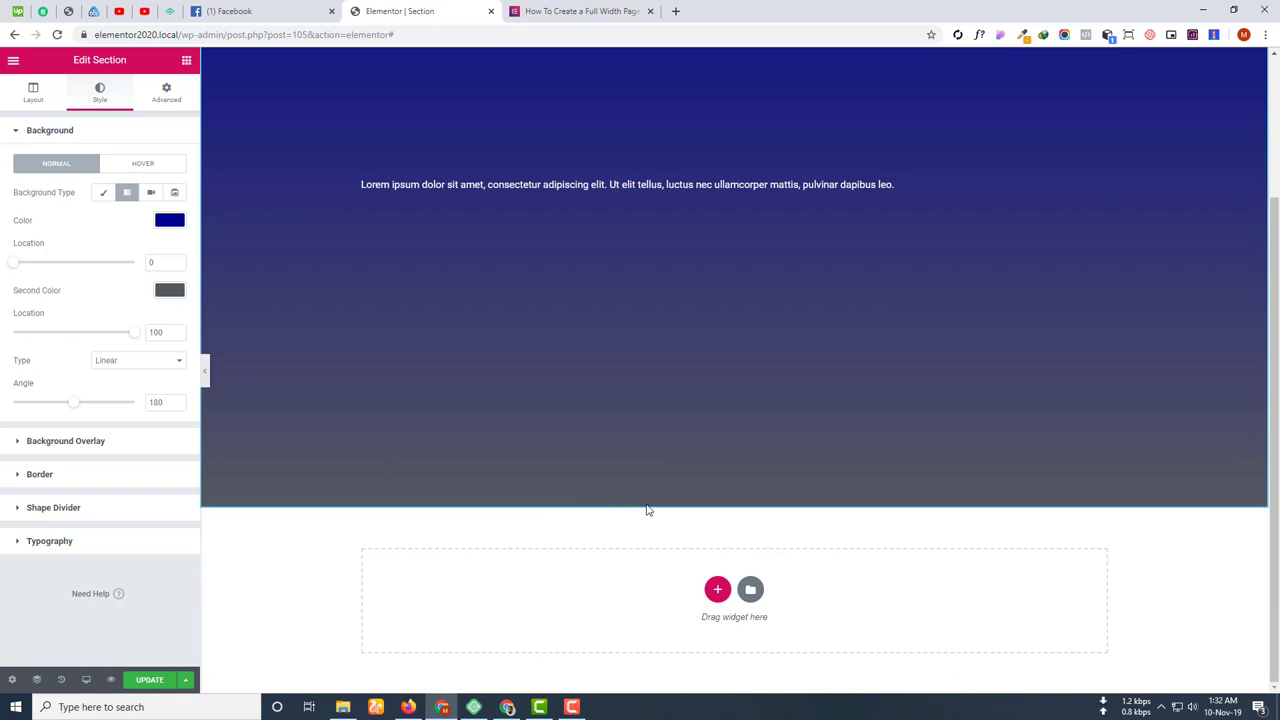
pyautogui.scroll(2, 640, 508)
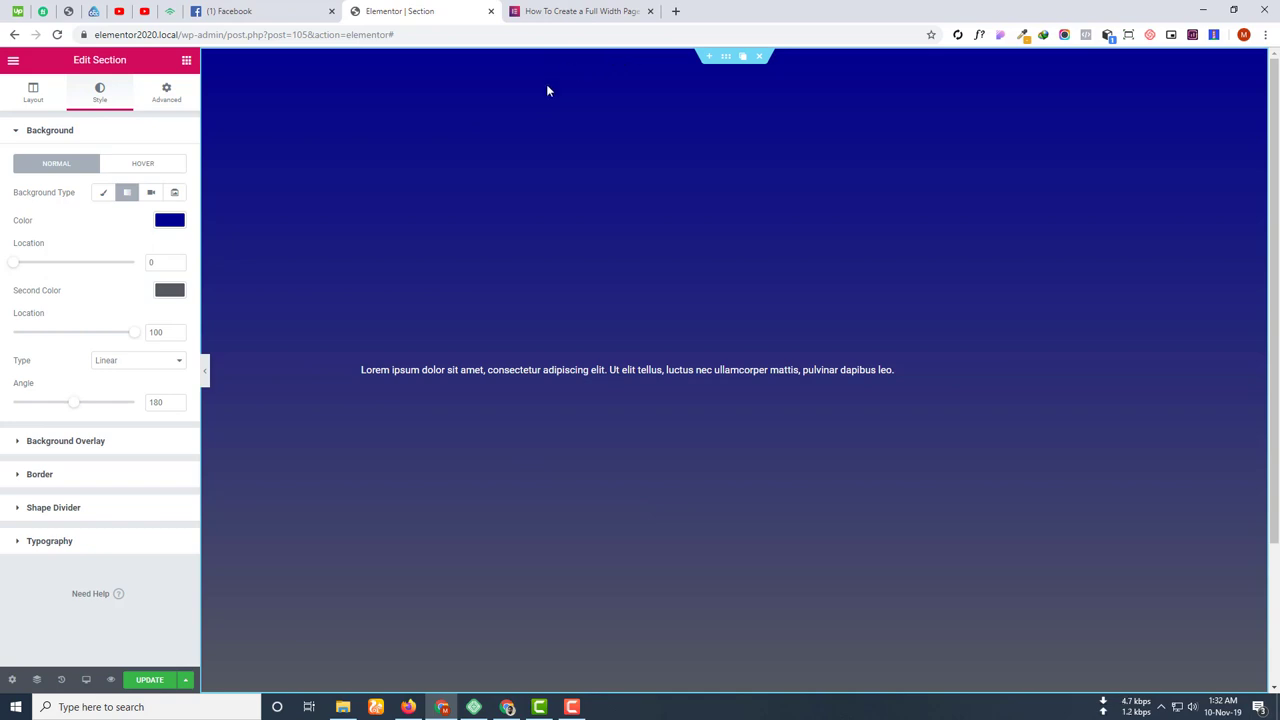
# Try locations of 15 and 67 for the gradient's first color, and restore it to 0.
pyautogui.click(168, 220)
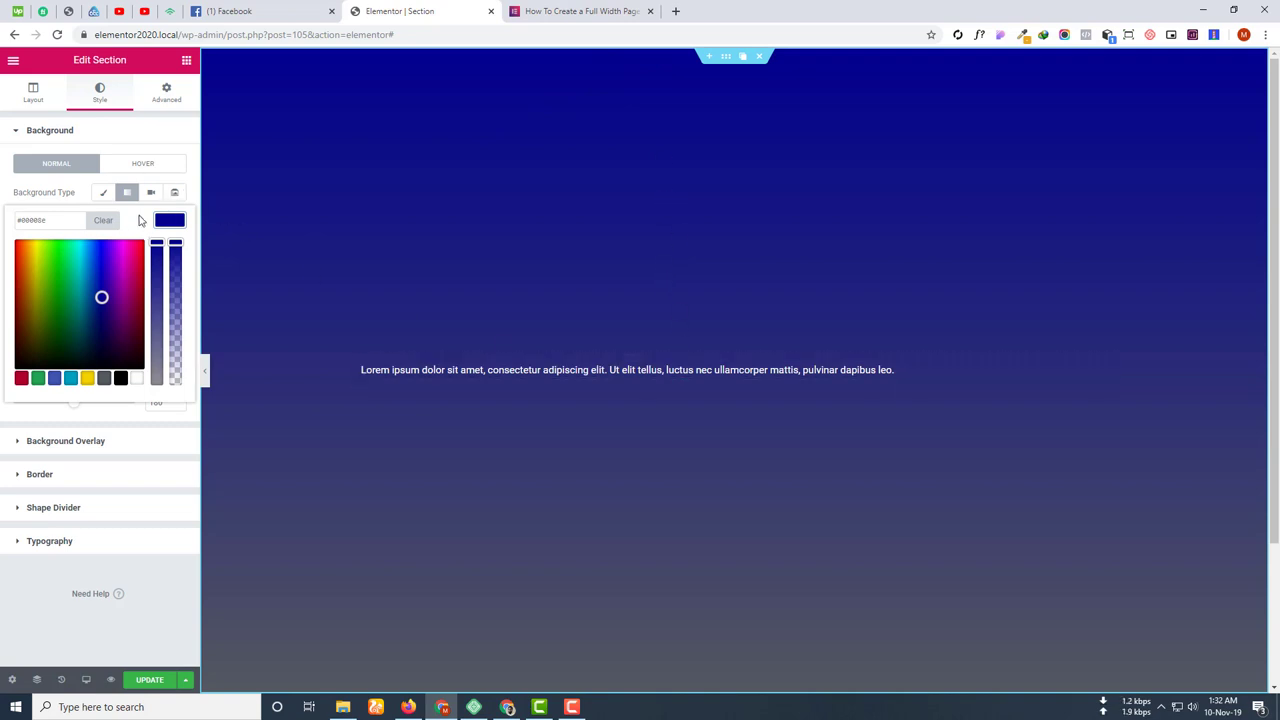
pyautogui.click(100, 421)
pyautogui.click(32, 266)
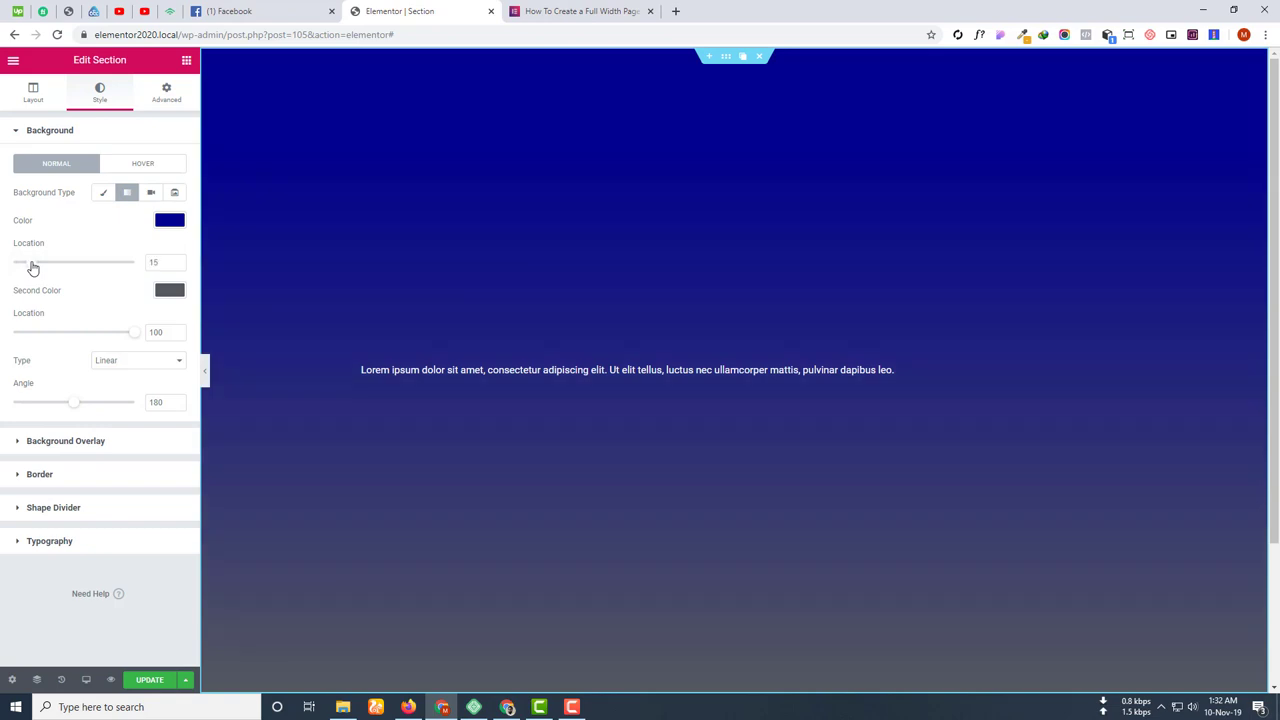
pyautogui.click(120, 268)
pyautogui.moveTo(120, 268)
pyautogui.mouseDown()
pyautogui.moveTo(74, 270)
pyautogui.moveTo(96, 271)
pyautogui.mouseUp()
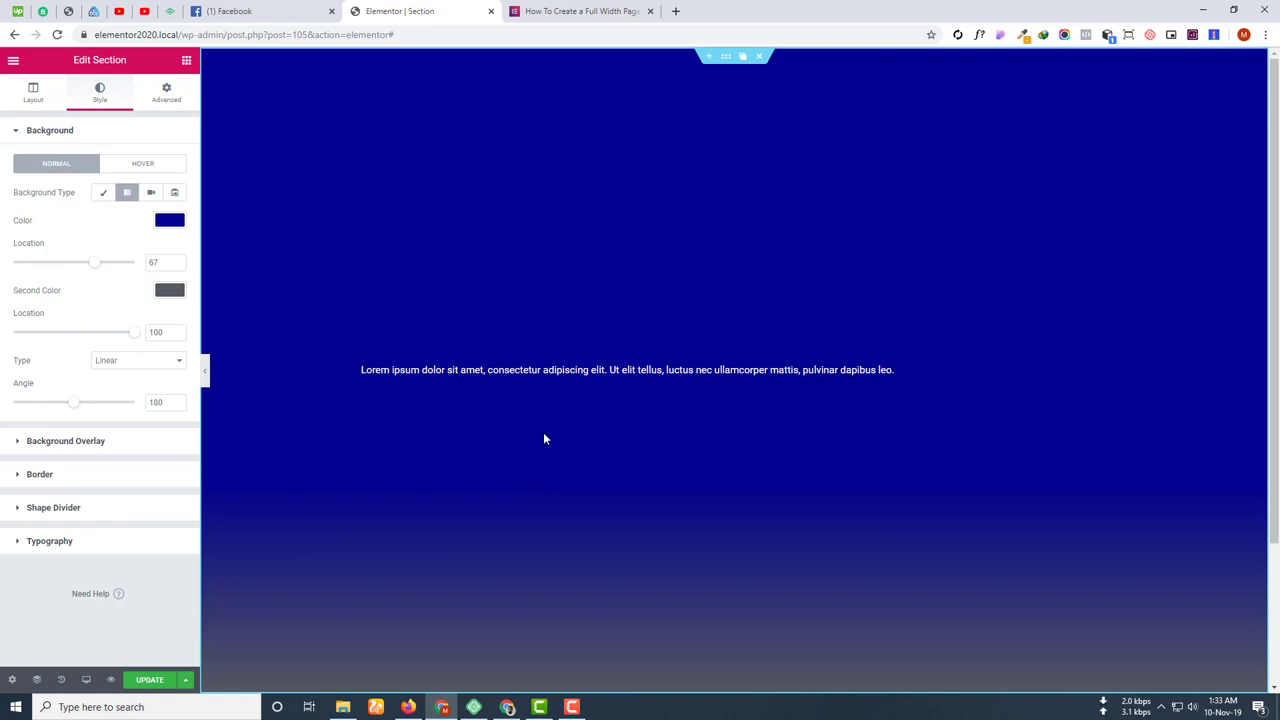
pyautogui.scroll(-1, 532, 495)
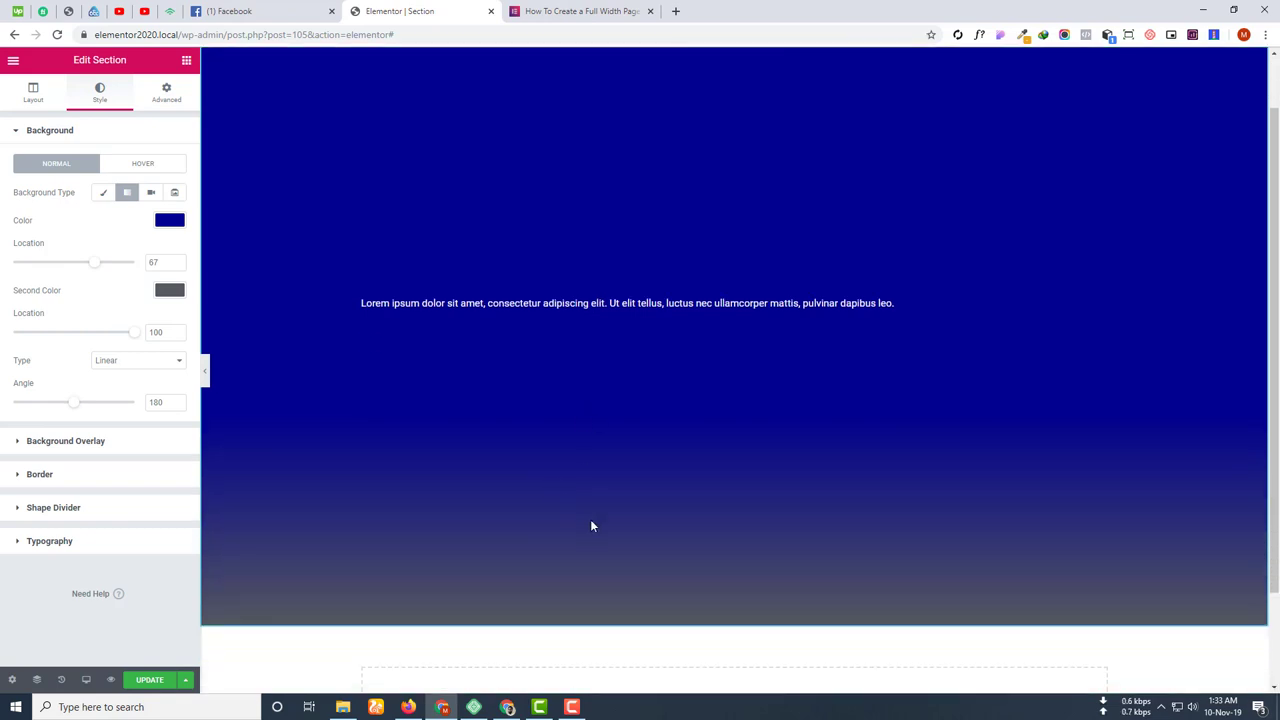
pyautogui.moveTo(94, 262); pyautogui.dragTo(2, 268)
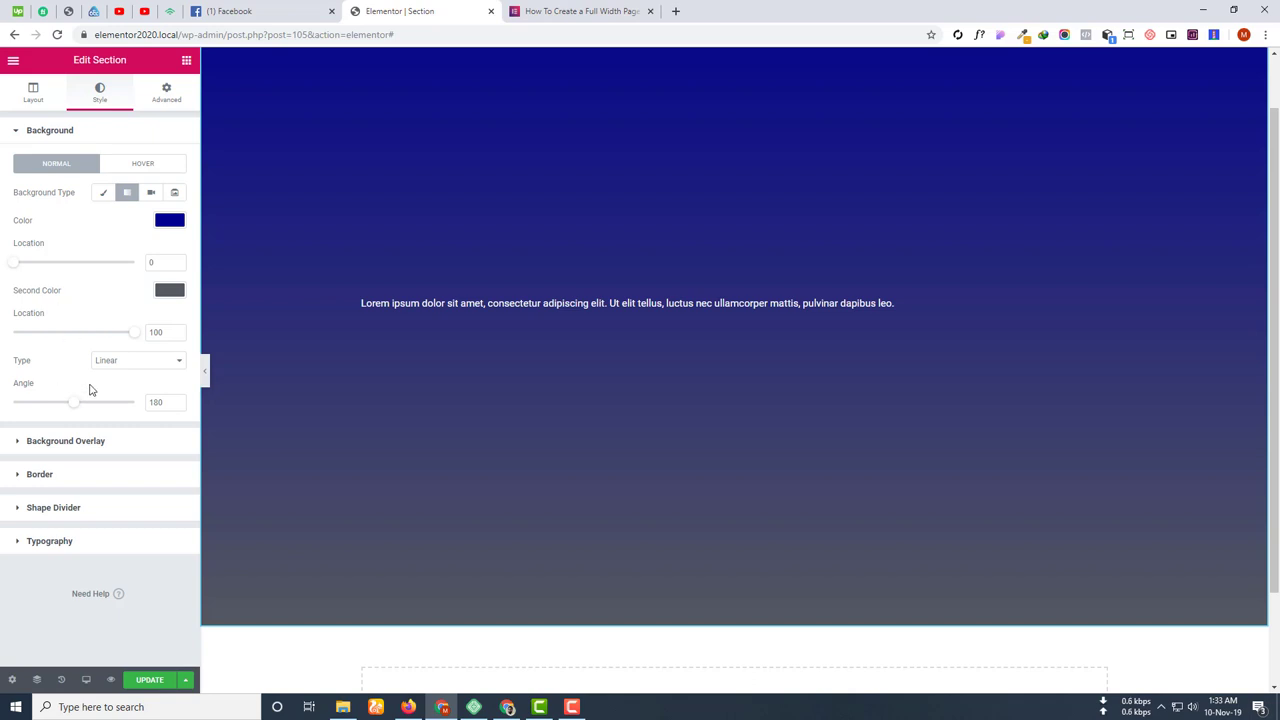
# Try the Radial type for the section's gradient background, and restore Linear.
pyautogui.click(125, 365)
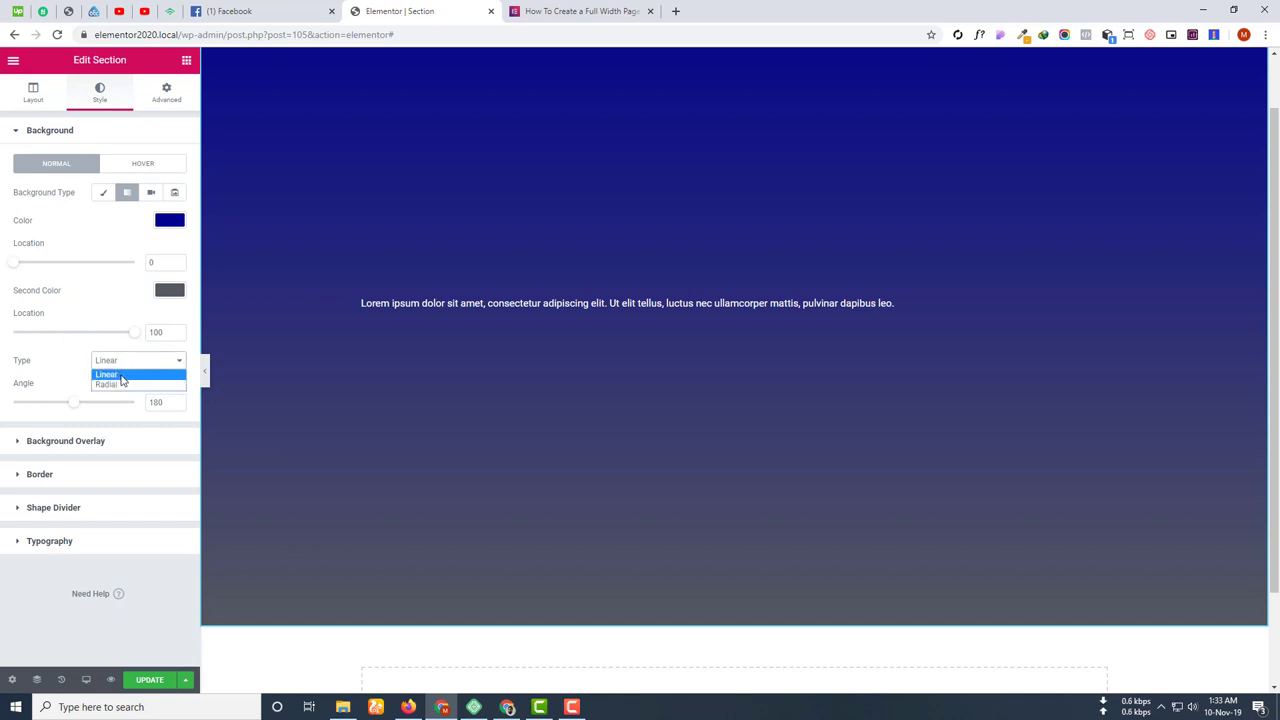
pyautogui.click(131, 373)
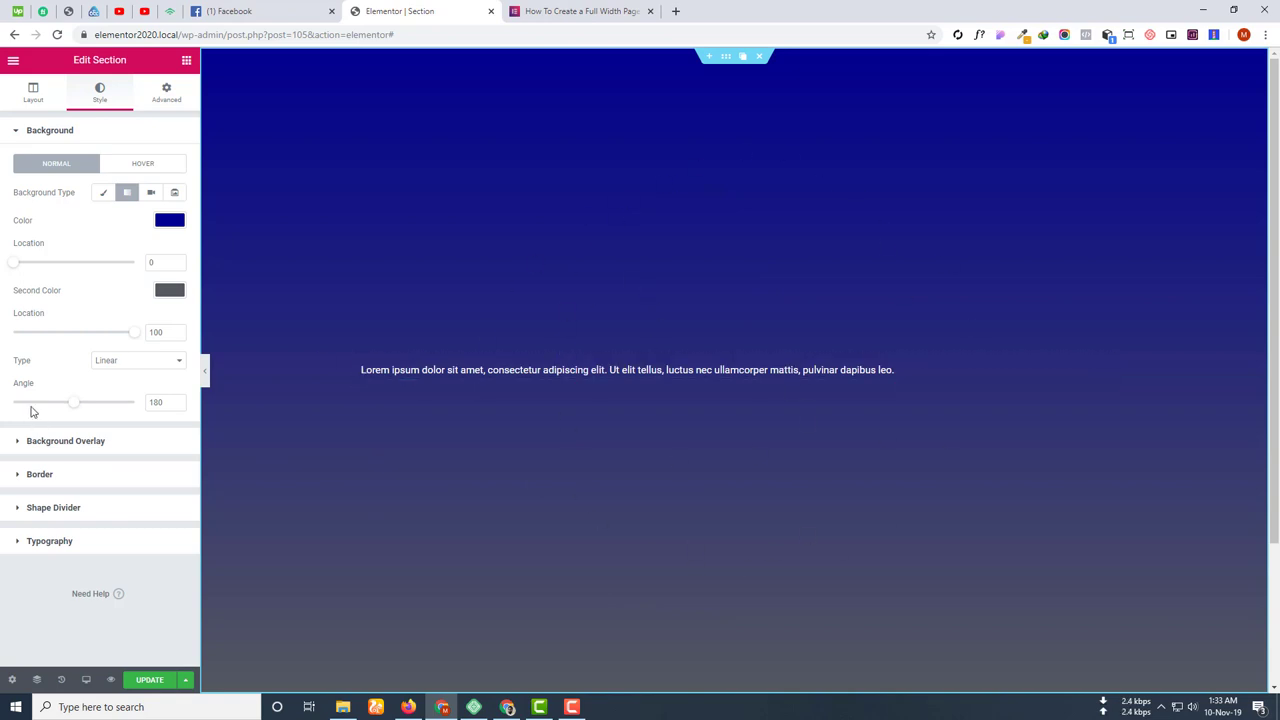
pyautogui.click(133, 364)
pyautogui.click(120, 385)
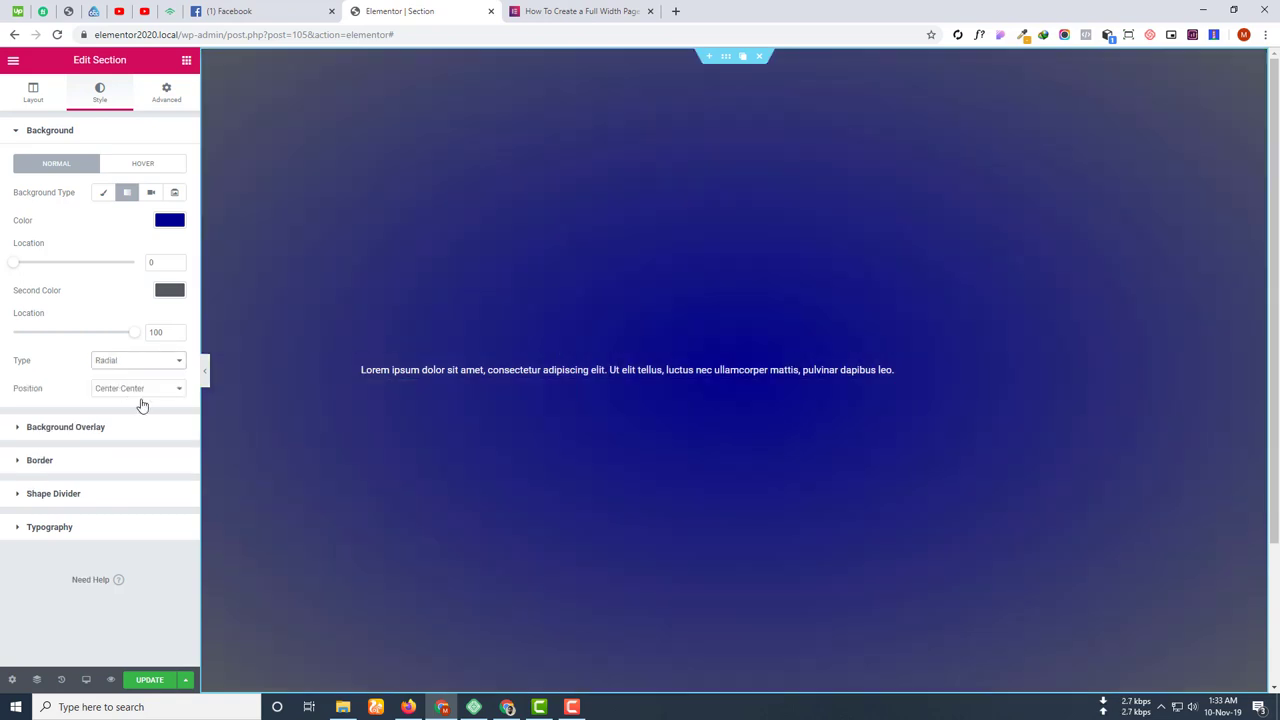
pyautogui.scroll(-2, 556, 368)
pyautogui.scroll(2, 551, 229)
pyautogui.click(138, 372)
pyautogui.click(115, 377)
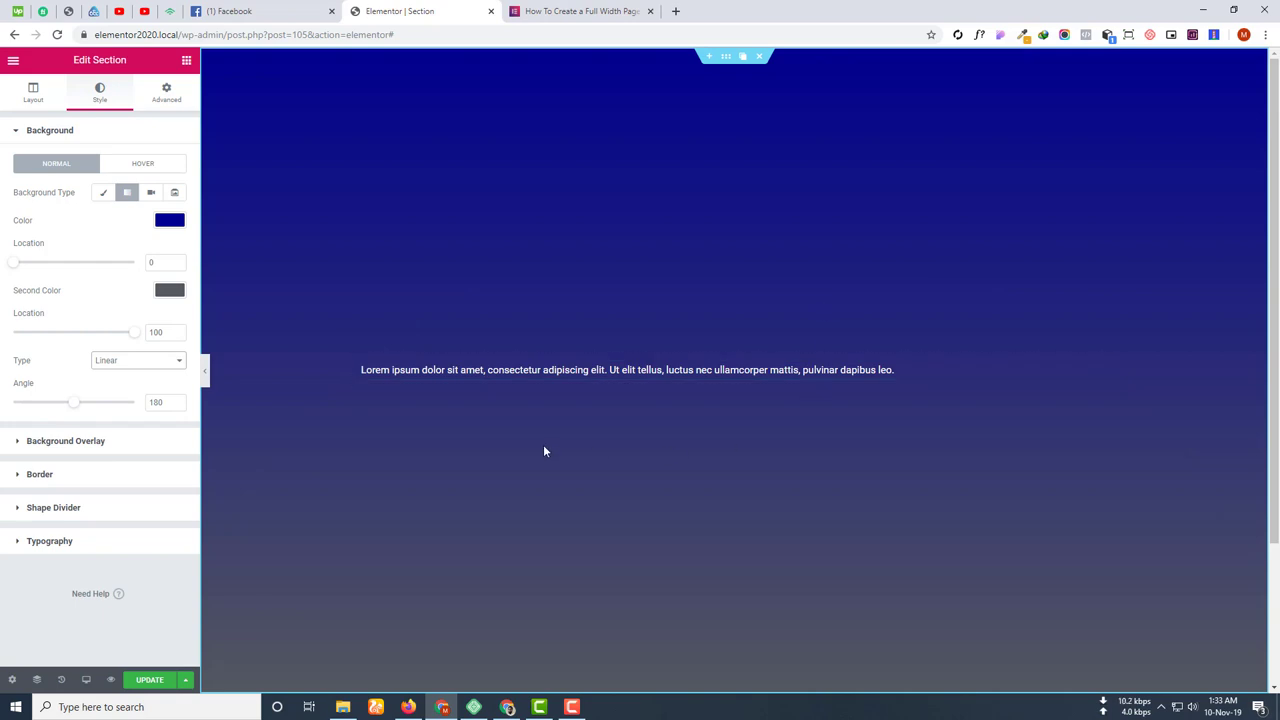
# Set the linear gradient's angle to 210 for the section background.
pyautogui.scroll(-2, 1123, 349)
pyautogui.scroll(2, 603, 368)
pyautogui.moveTo(74, 405)
pyautogui.mouseDown()
pyautogui.moveTo(103, 403)
pyautogui.moveTo(97, 417)
pyautogui.moveTo(31, 417)
pyautogui.moveTo(83, 420)
pyautogui.moveTo(51, 409)
pyautogui.moveTo(82, 409)
pyautogui.moveTo(94, 426)
pyautogui.moveTo(114, 409)
pyautogui.moveTo(111, 423)
pyautogui.moveTo(85, 421)
pyautogui.mouseUp()
# Try the Radial gradient type with positions Center Left, Center Right and Bottom Left, and restore Linear.
pyautogui.click(137, 366)
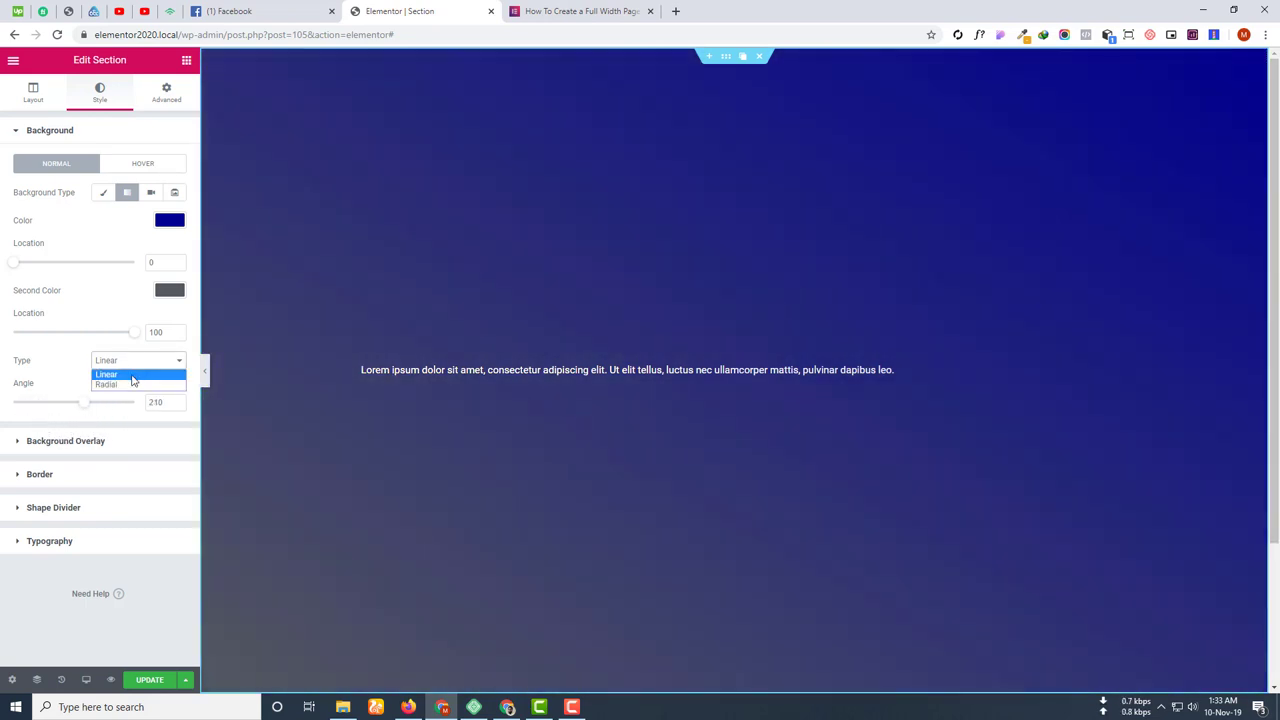
pyautogui.click(127, 386)
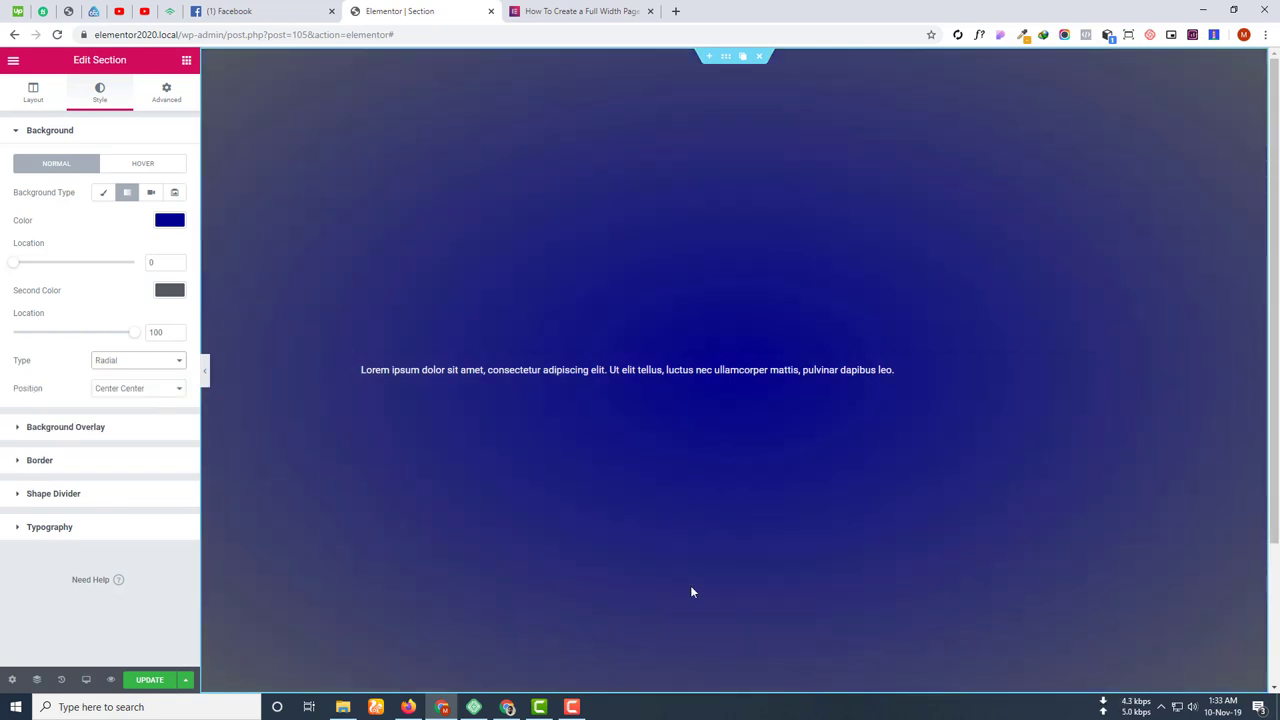
pyautogui.click(138, 388)
pyautogui.click(118, 413)
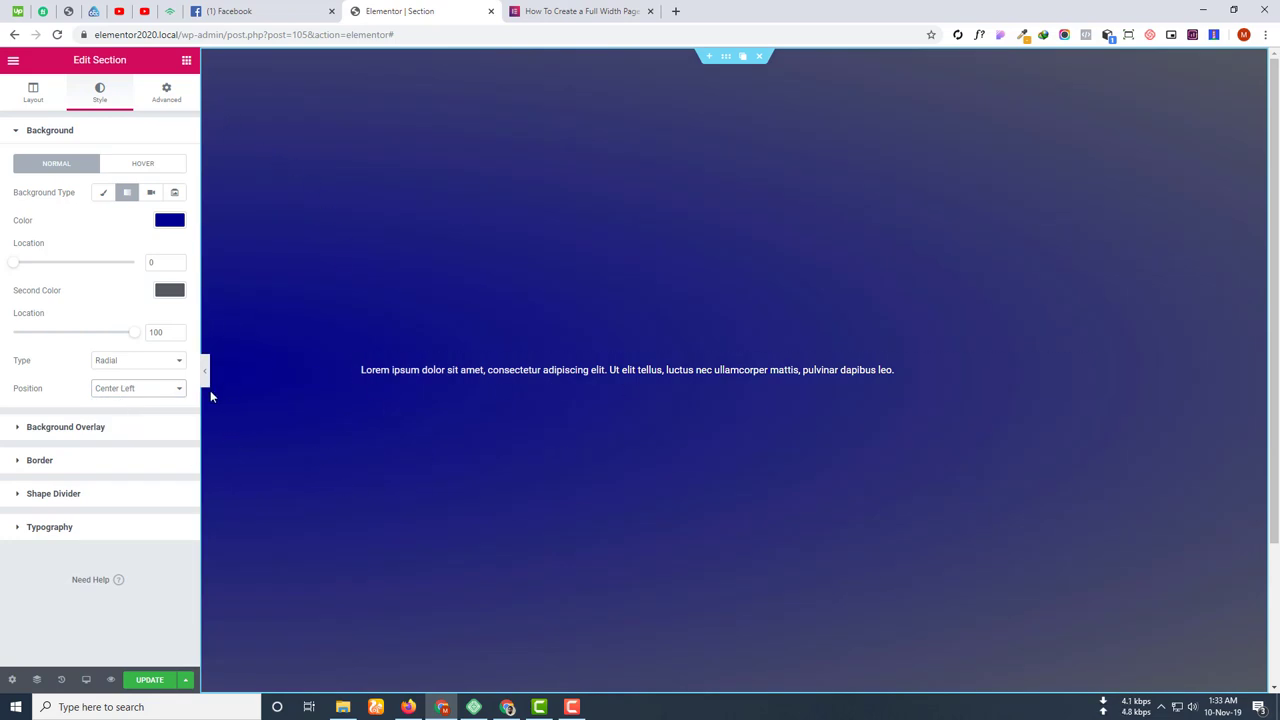
pyautogui.click(138, 390)
pyautogui.click(120, 424)
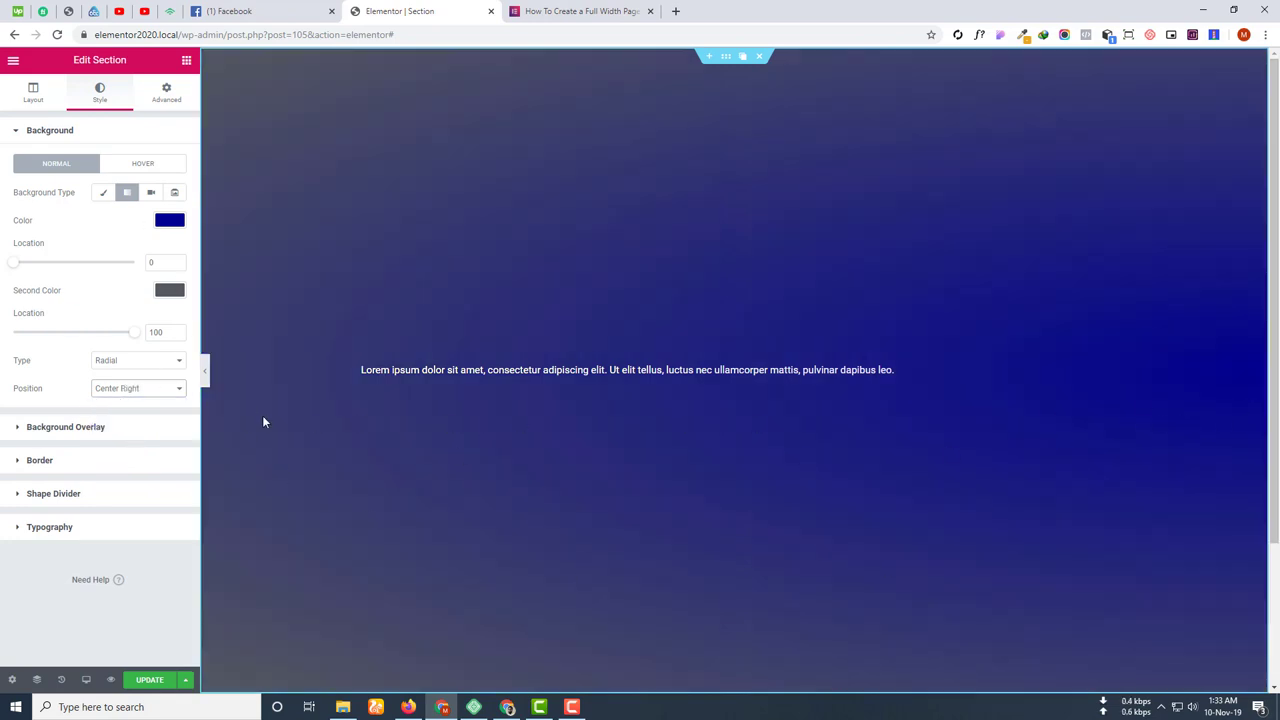
pyautogui.click(160, 390)
pyautogui.click(120, 475)
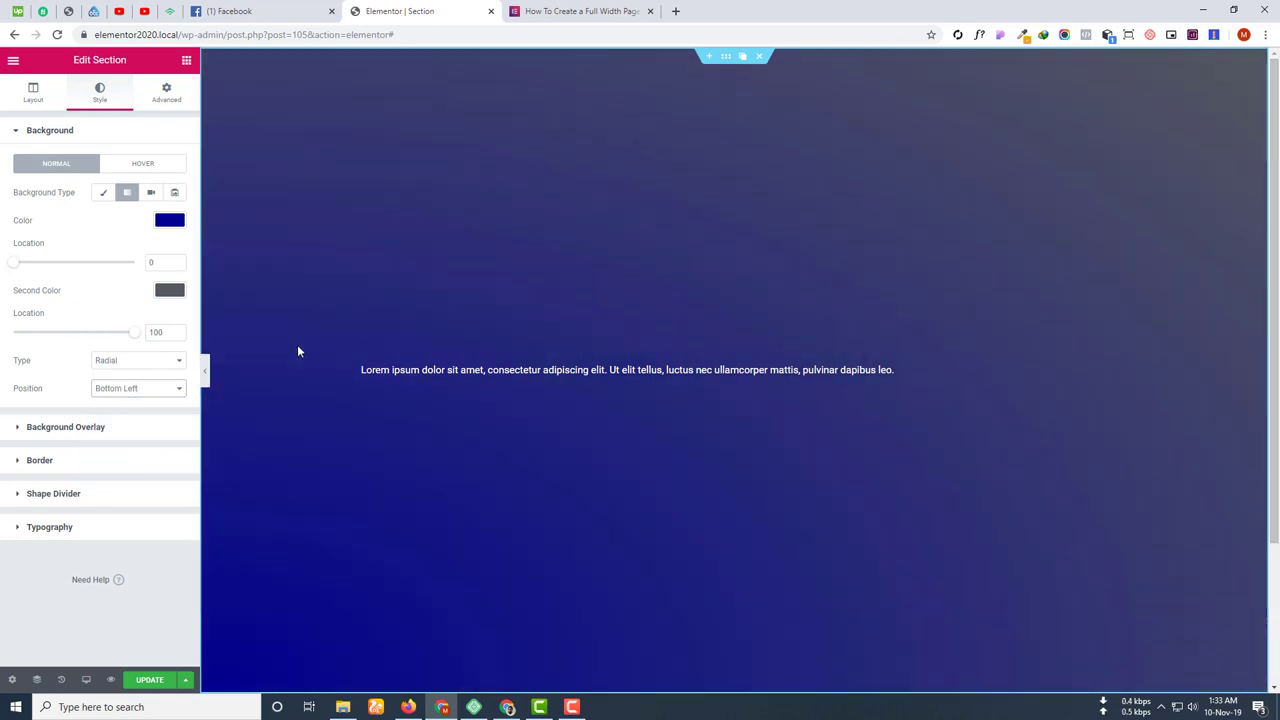
pyautogui.click(145, 362)
pyautogui.click(118, 377)
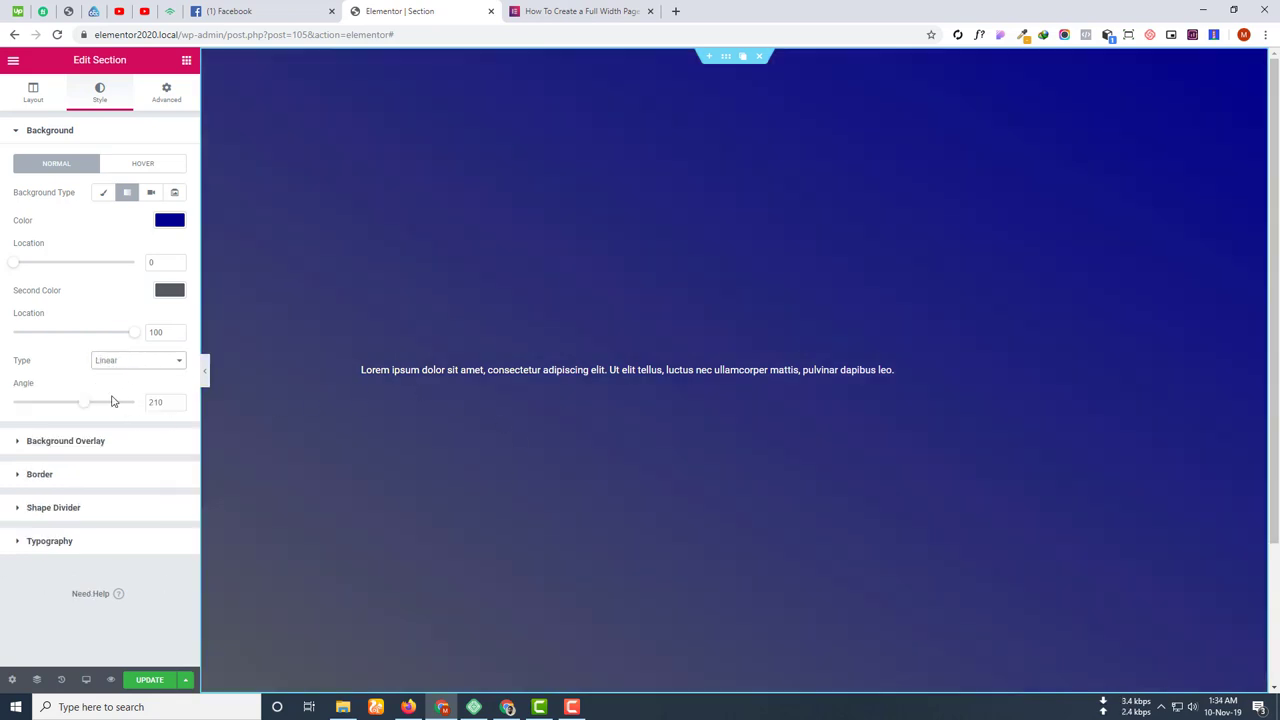
# Change the section's background type to Video, using the link of the full-width page tutorial video copied from the Elementor docs page.
pyautogui.click(150, 194)
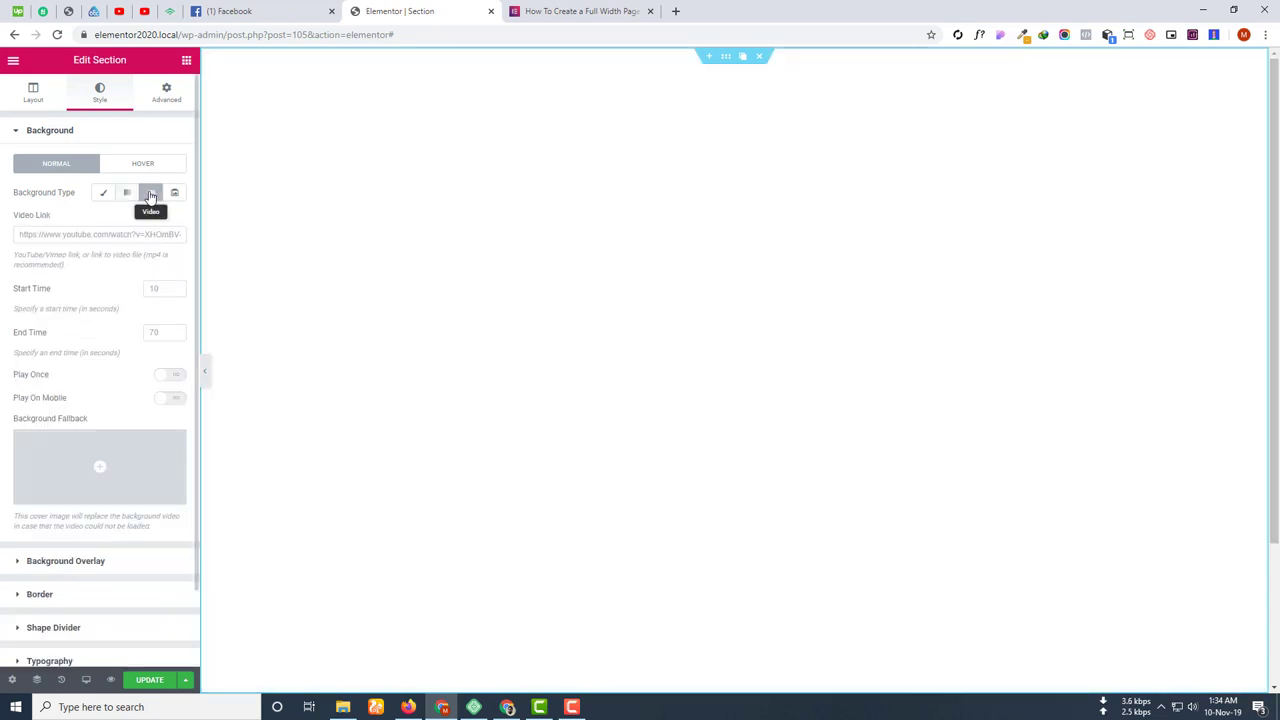
pyautogui.click(126, 236)
pyautogui.click(598, 10)
pyautogui.rightClick(756, 452)
pyautogui.click(776, 462)
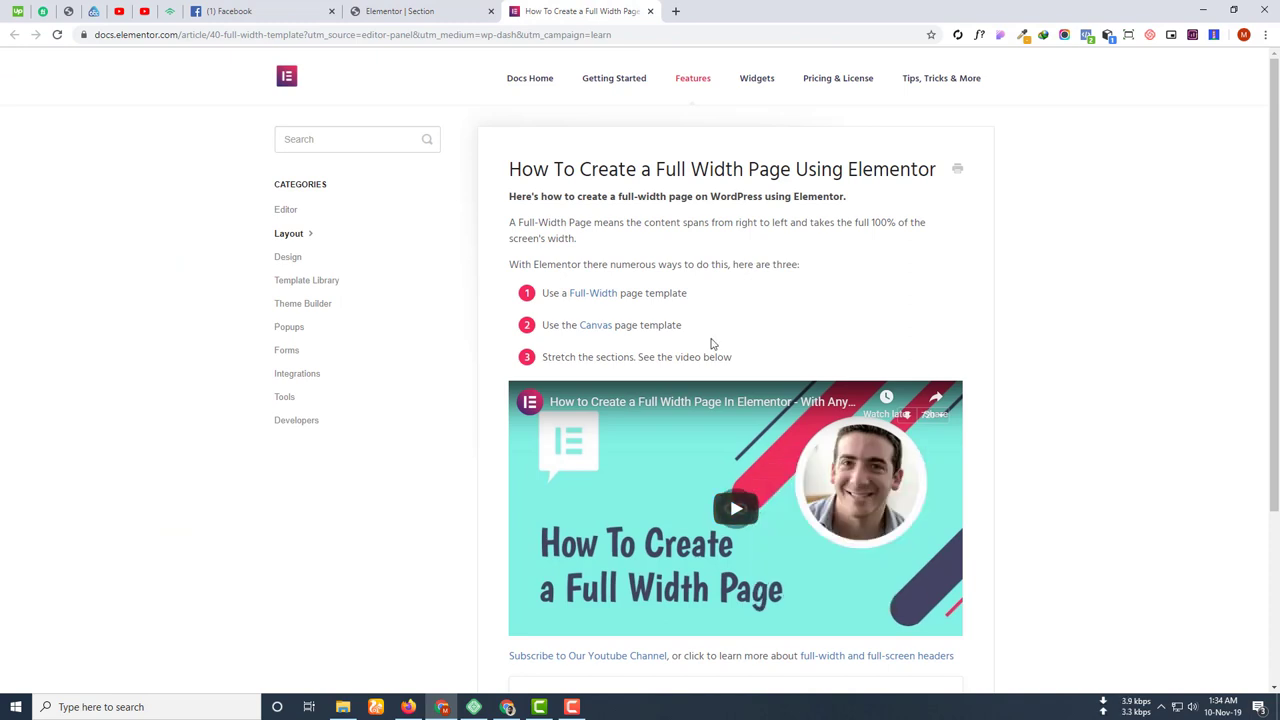
pyautogui.click(430, 10)
pyautogui.rightClick(62, 236)
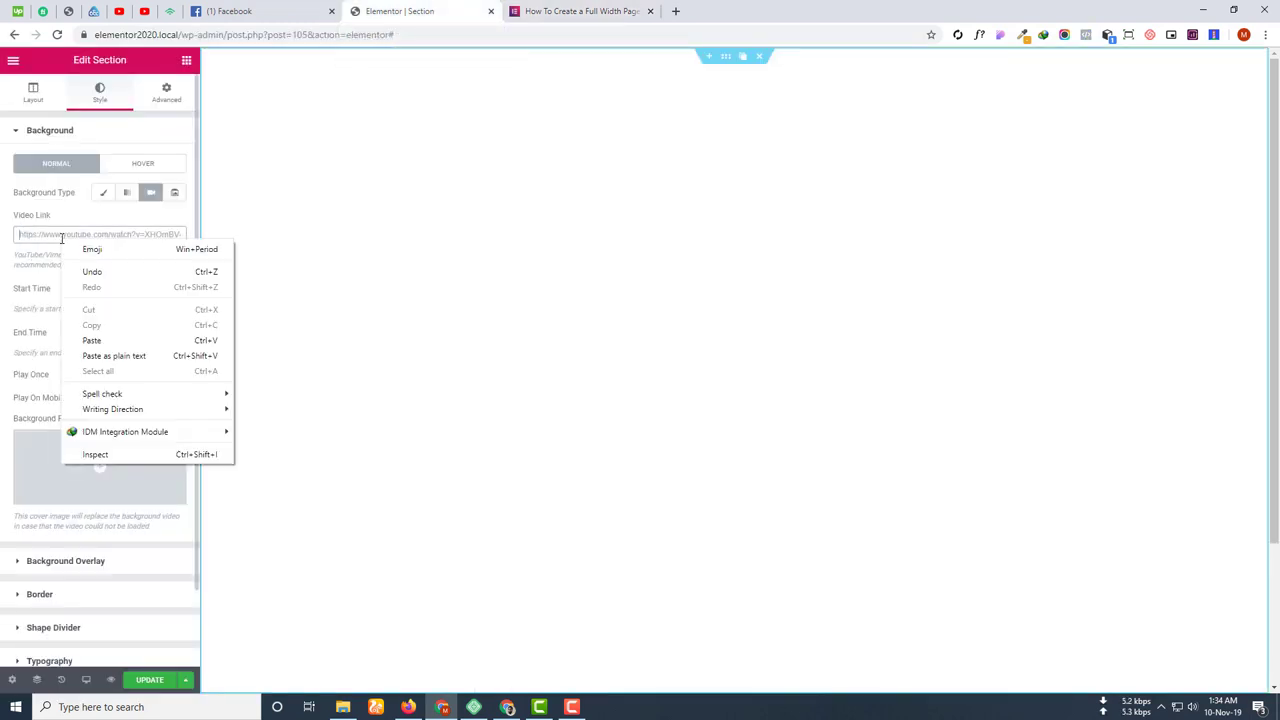
pyautogui.click(97, 337)
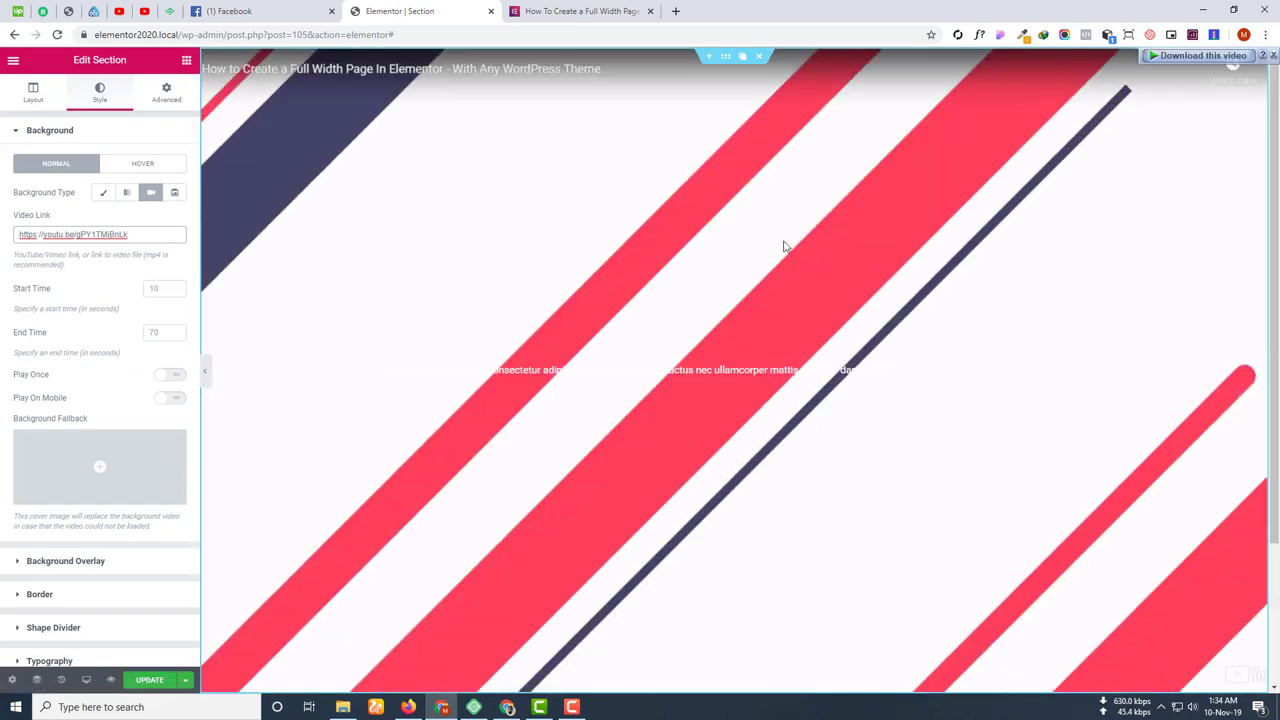
# Review the video background on the page, and try start times of 300 and 120 seconds.
pyautogui.scroll(-2, 940, 338)
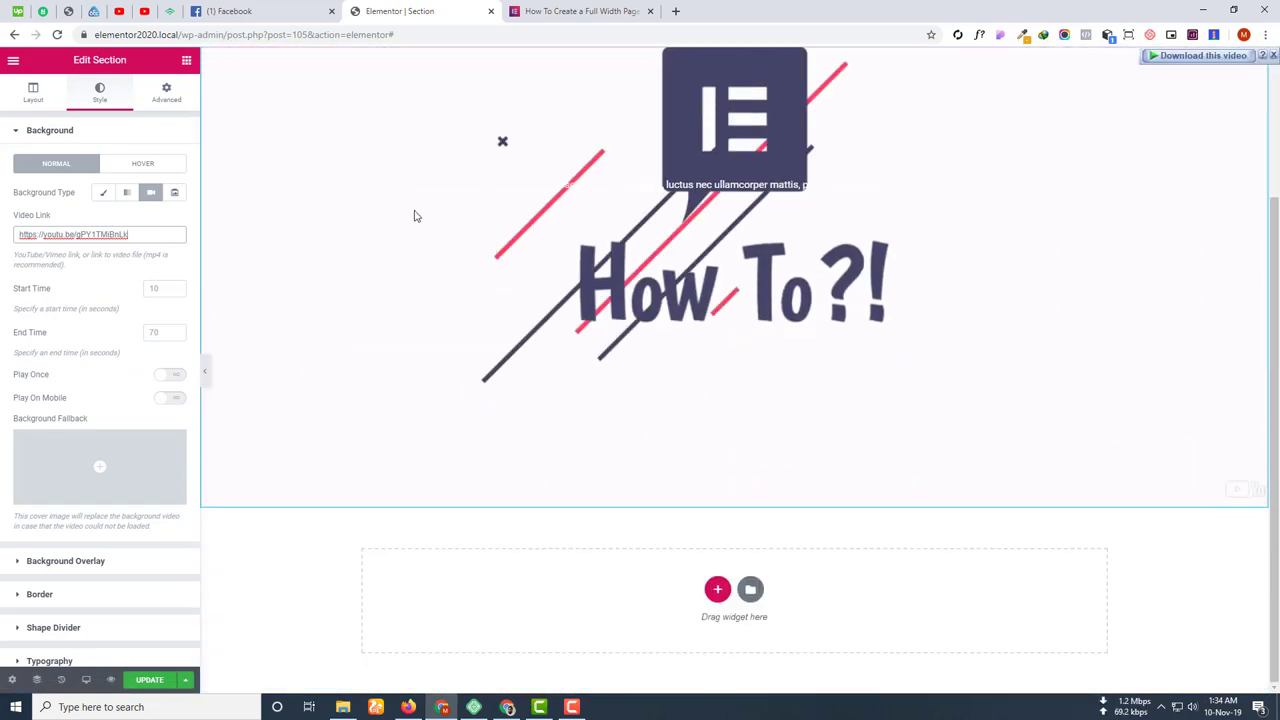
pyautogui.scroll(2, 1031, 254)
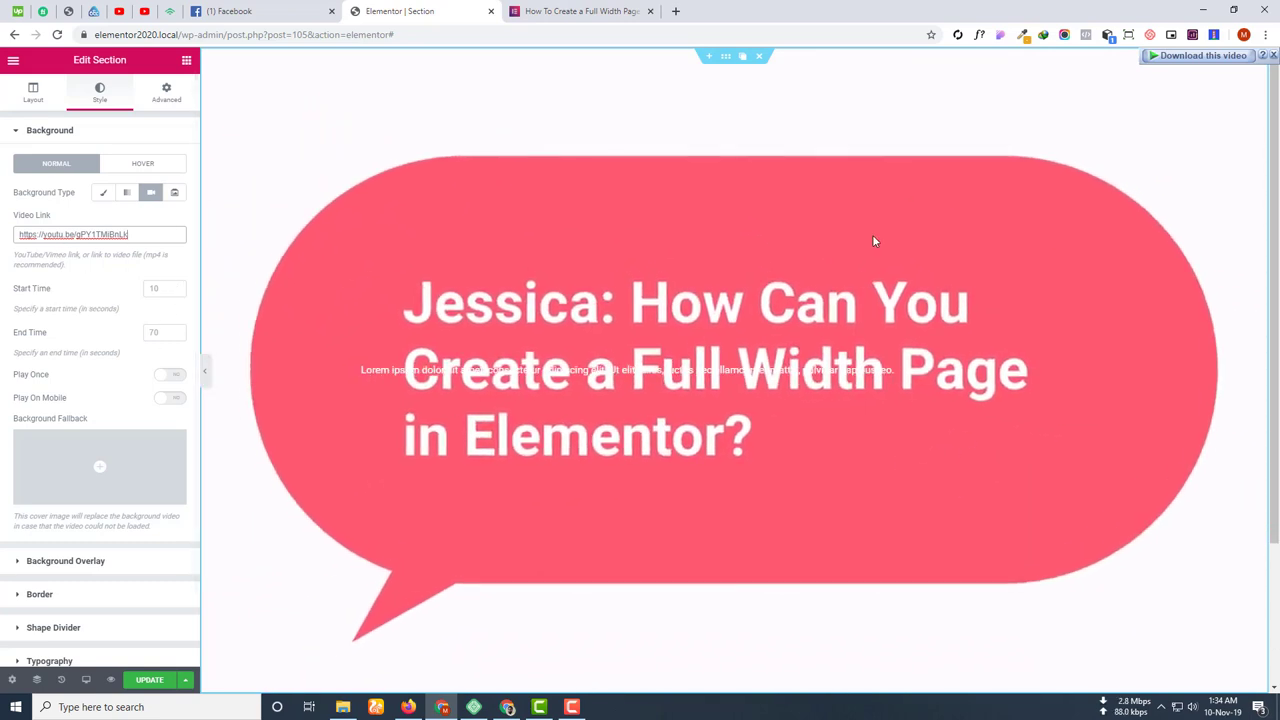
pyautogui.scroll(-2, 664, 370)
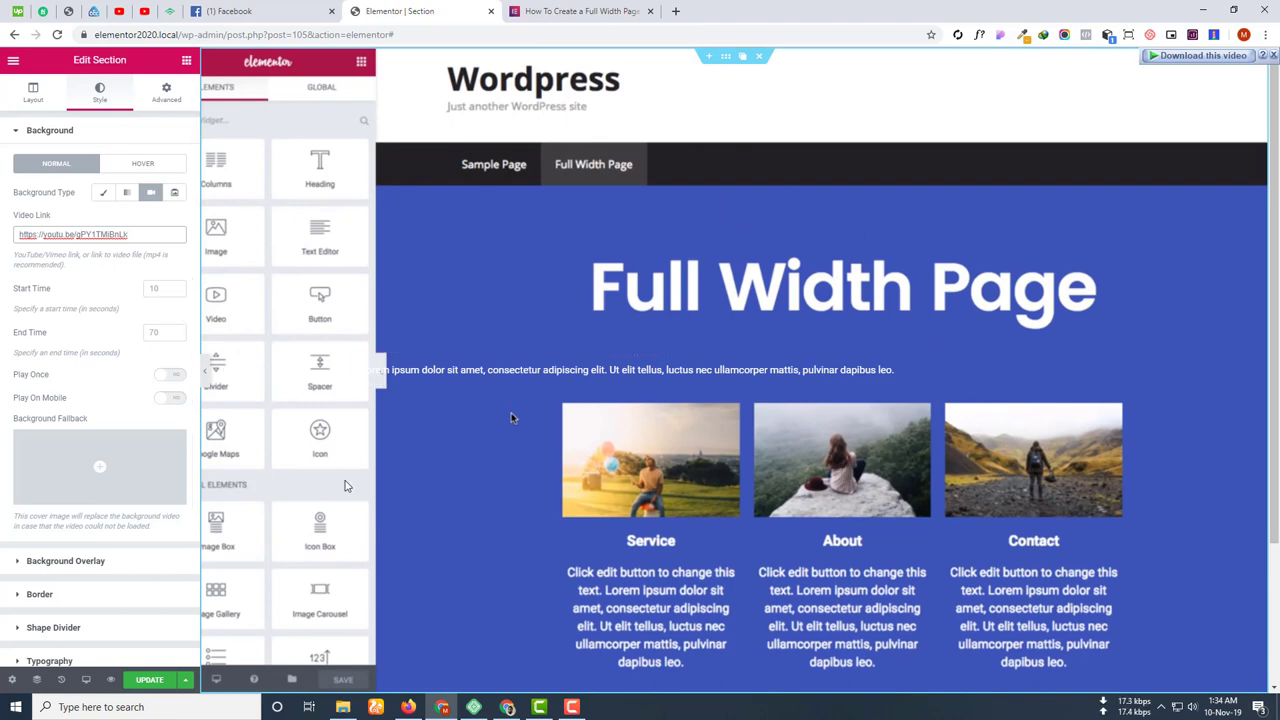
pyautogui.scroll(-2, 511, 418)
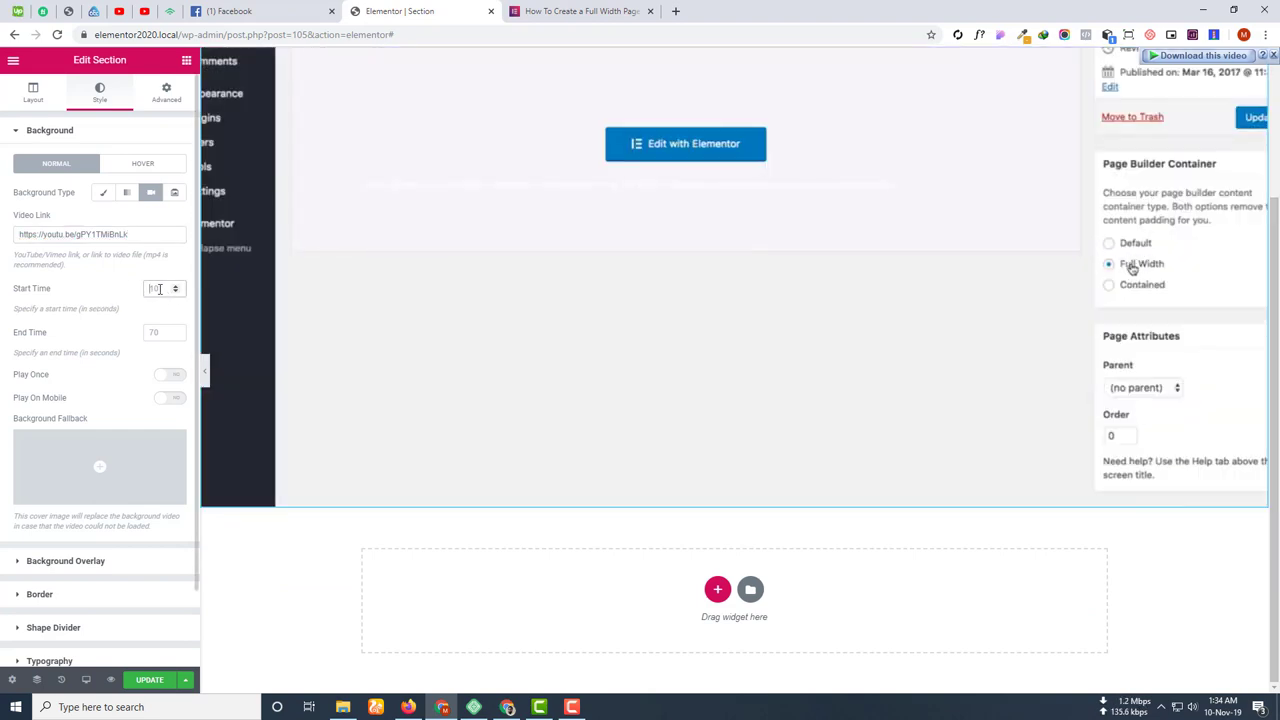
pyautogui.click(159, 289)
pyautogui.write('300')
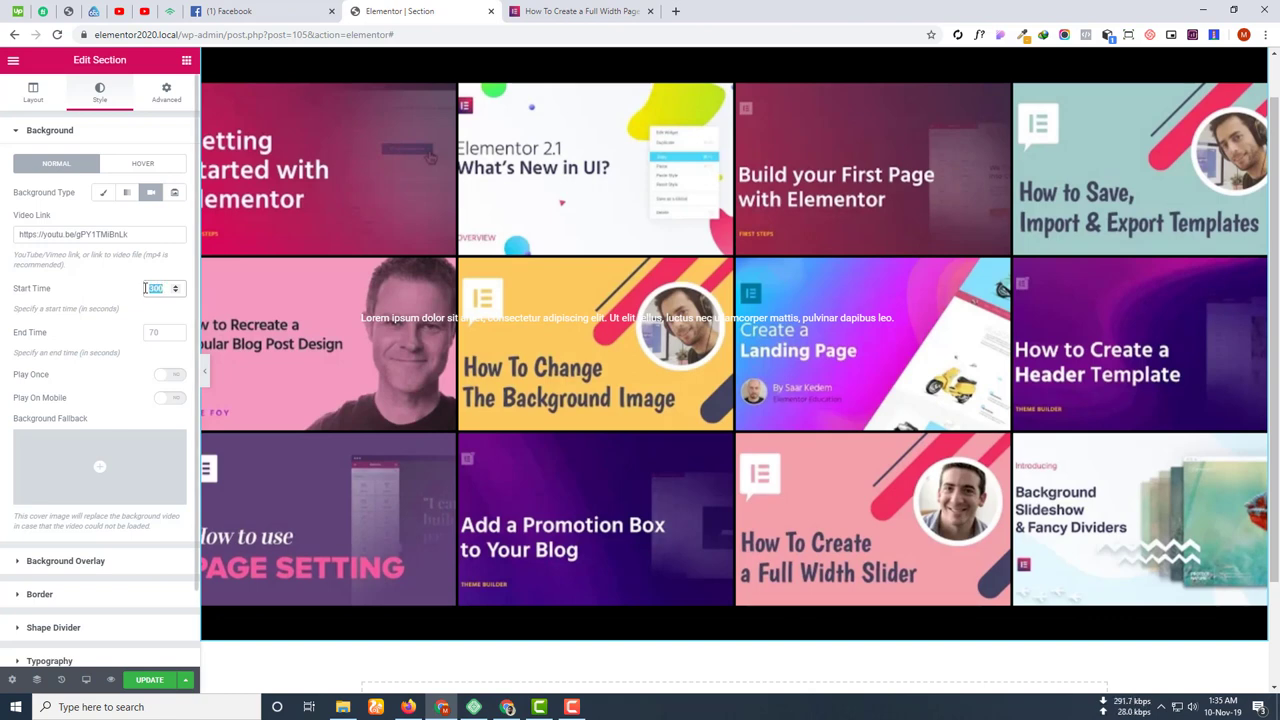
pyautogui.write('120')
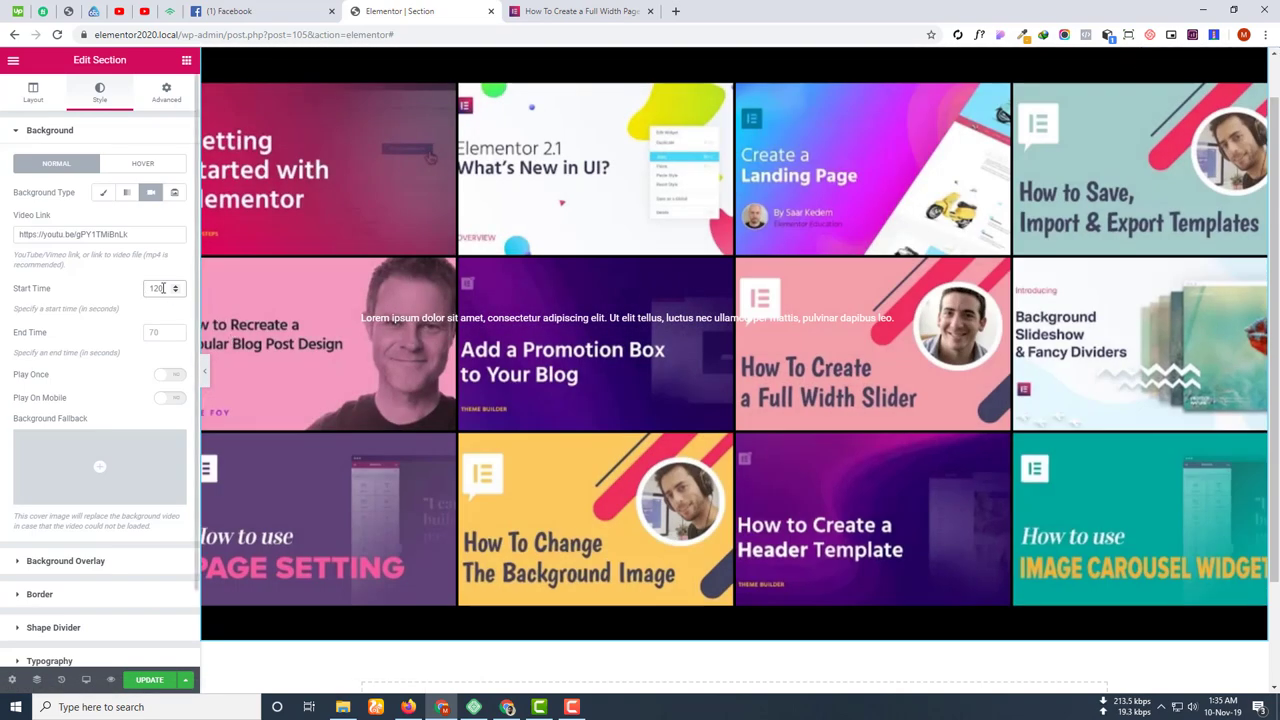
# Play the tutorial video briefly on the Elementor docs page to check its duration.
pyautogui.click(580, 11)
pyautogui.click(735, 512)
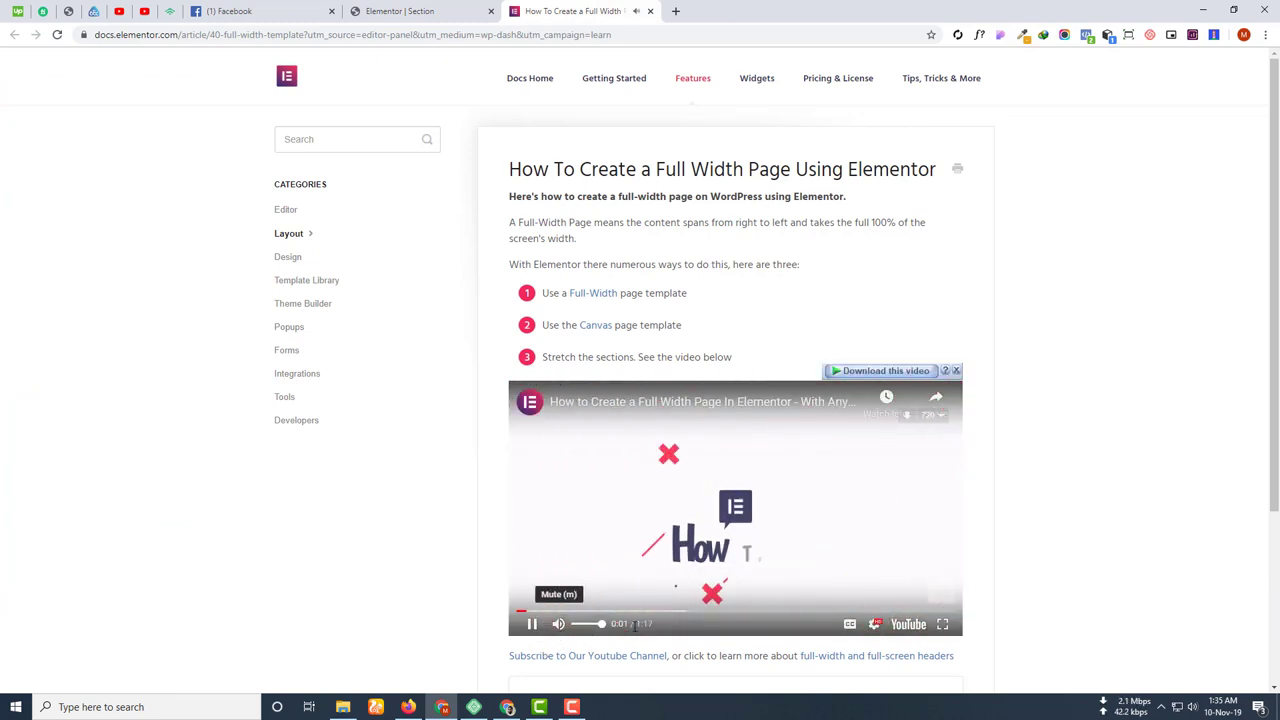
pyautogui.click(532, 624)
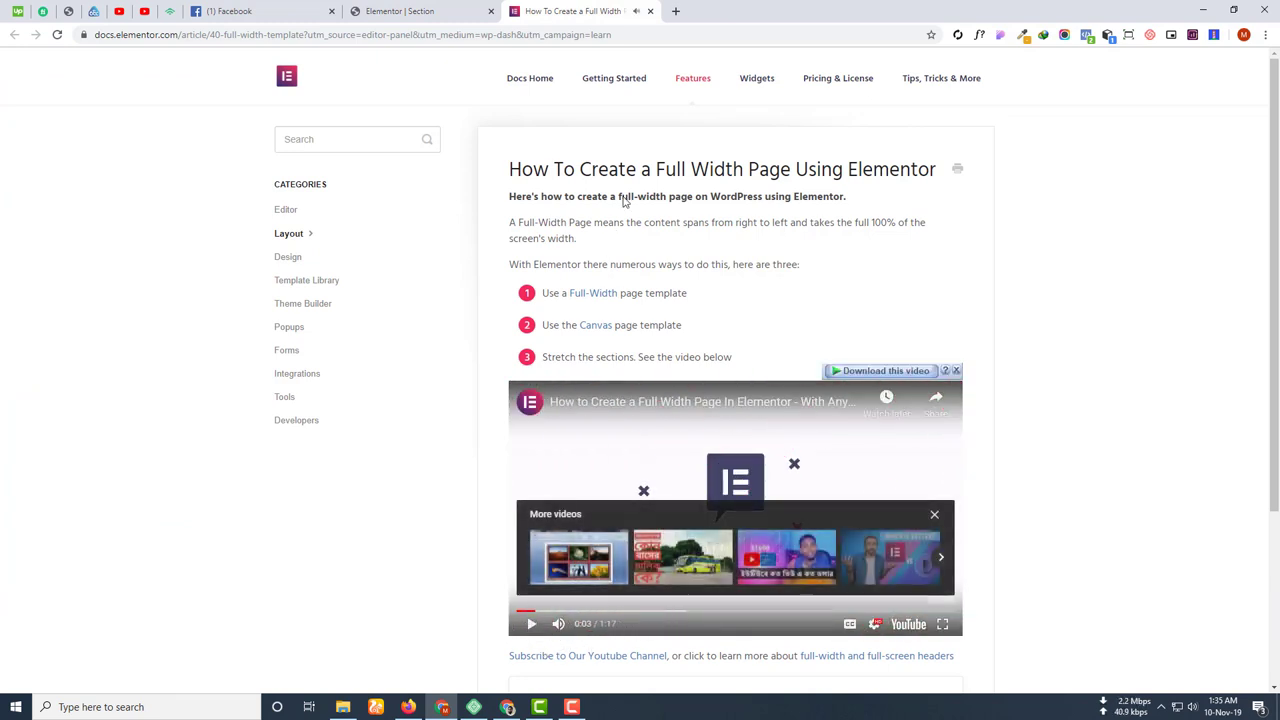
# Back in the Elementor editor, try a start time of 50 and an end time of 60 seconds for the background video, and clear both.
pyautogui.click(399, 10)
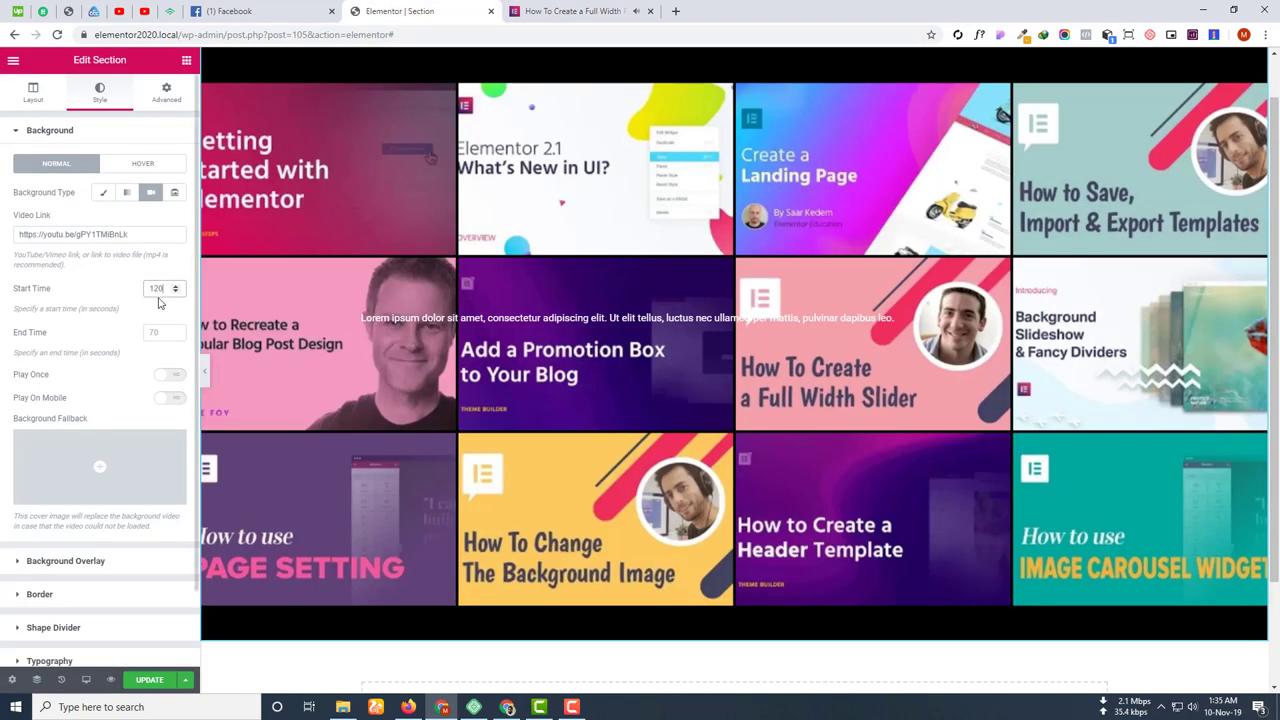
pyautogui.write('50')
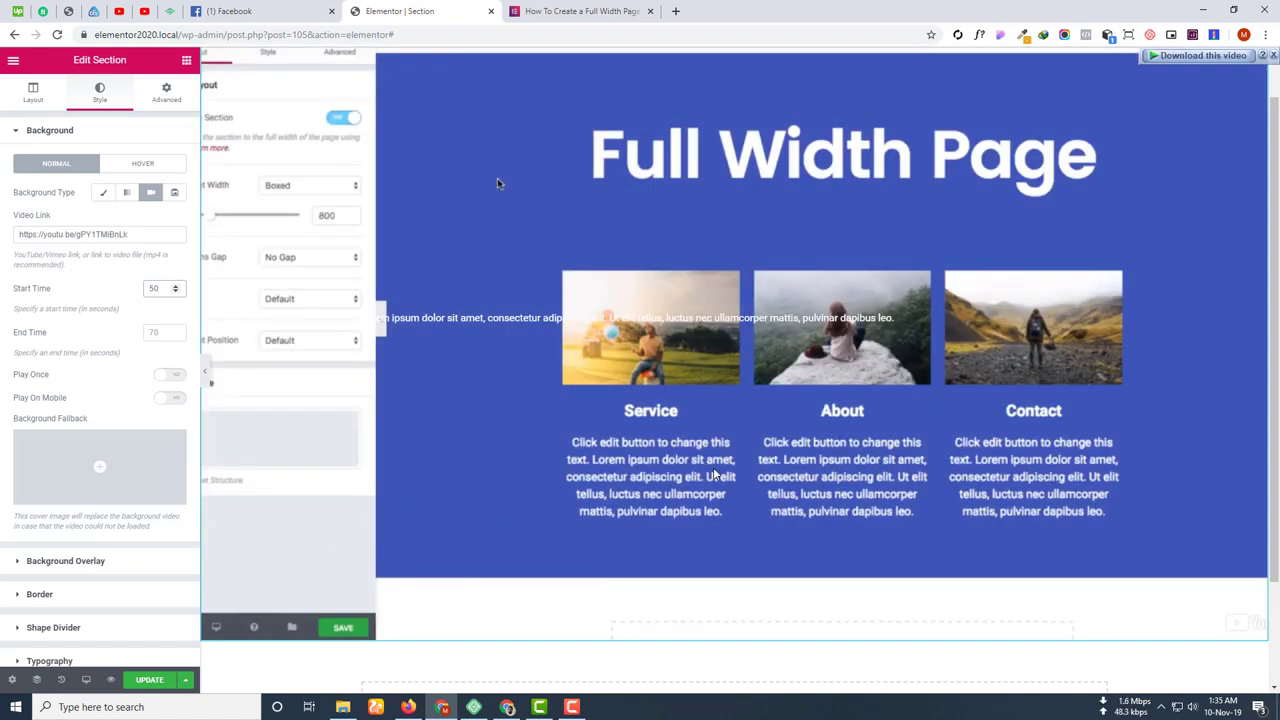
pyautogui.click(320, 185)
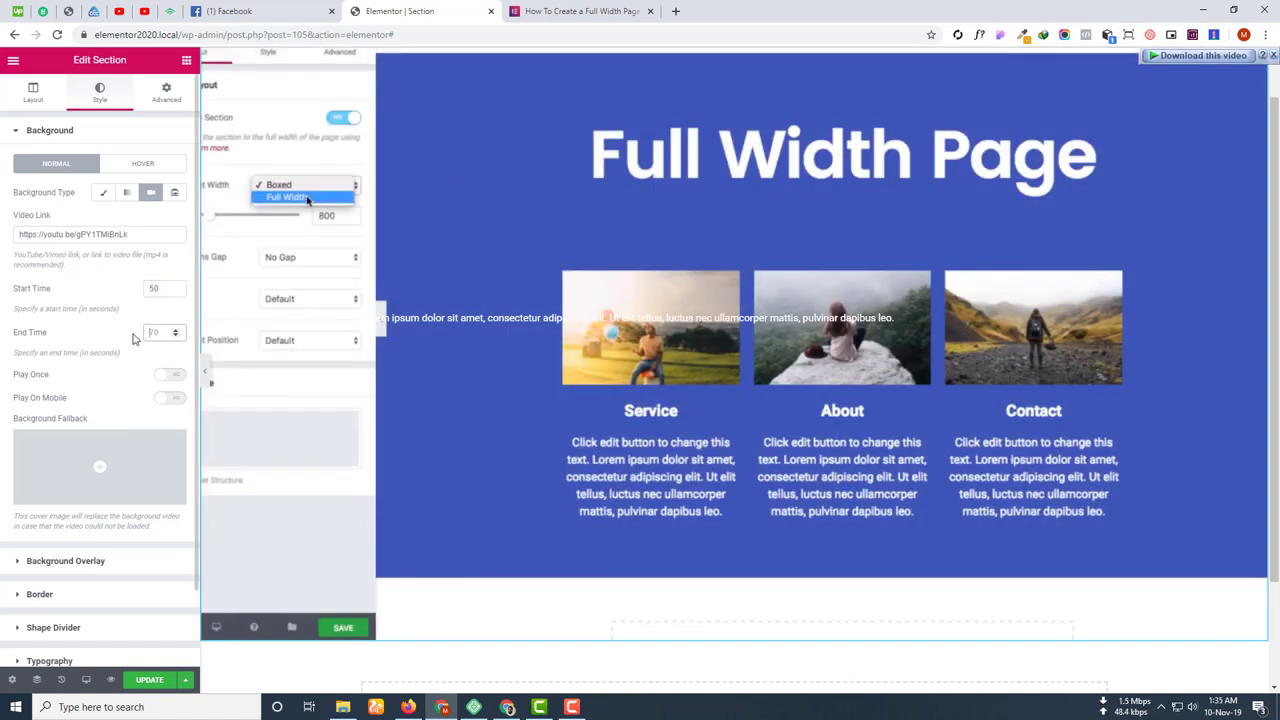
pyautogui.click(307, 198)
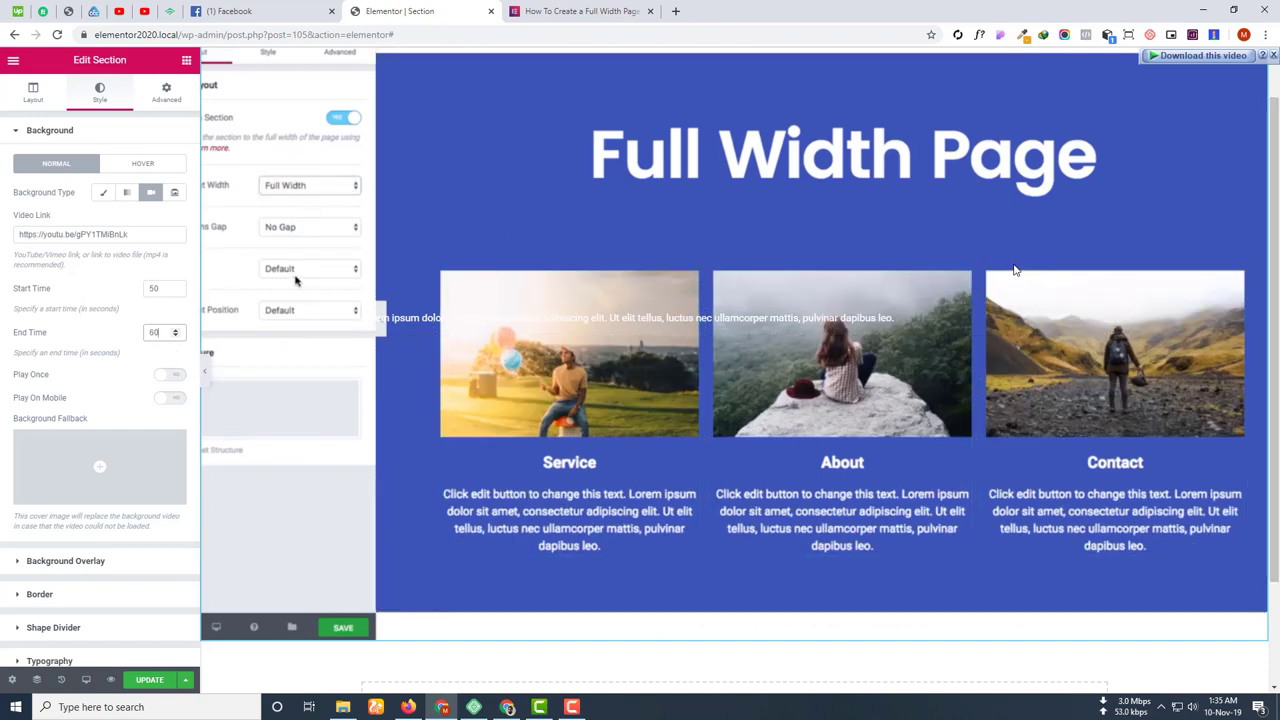
pyautogui.click(162, 333)
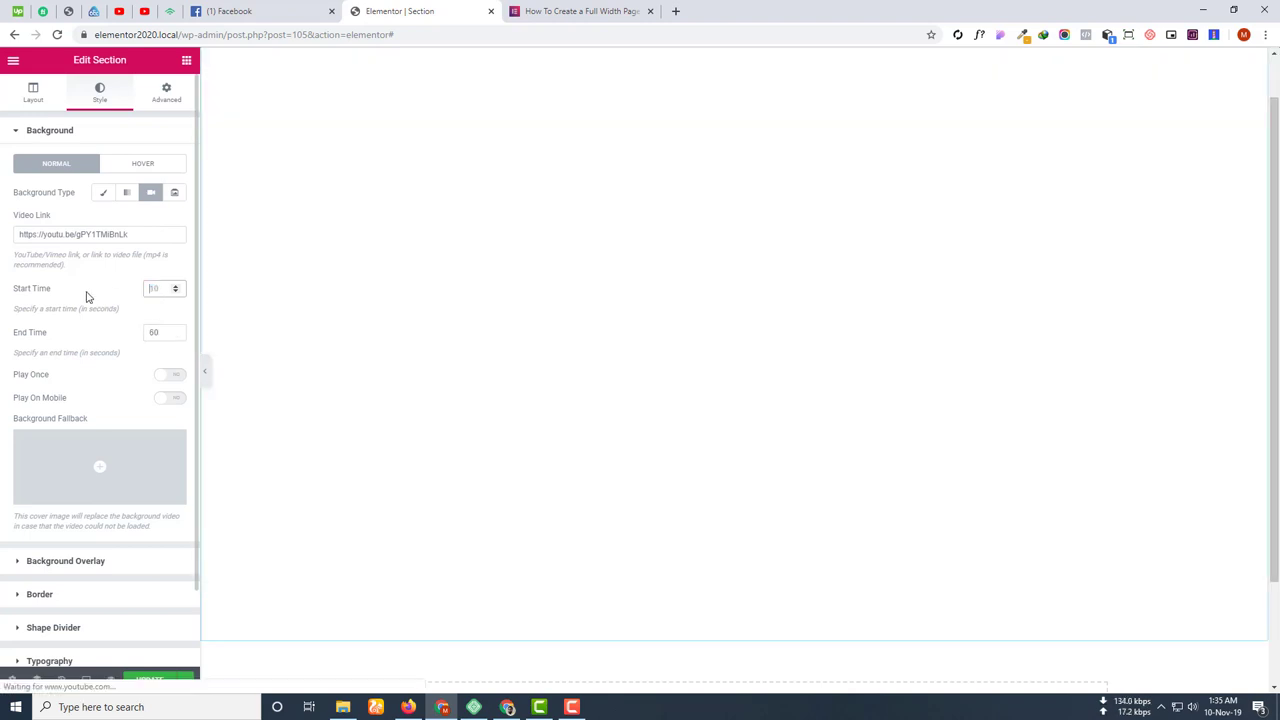
pyautogui.press('Tab')
pyautogui.write('70')
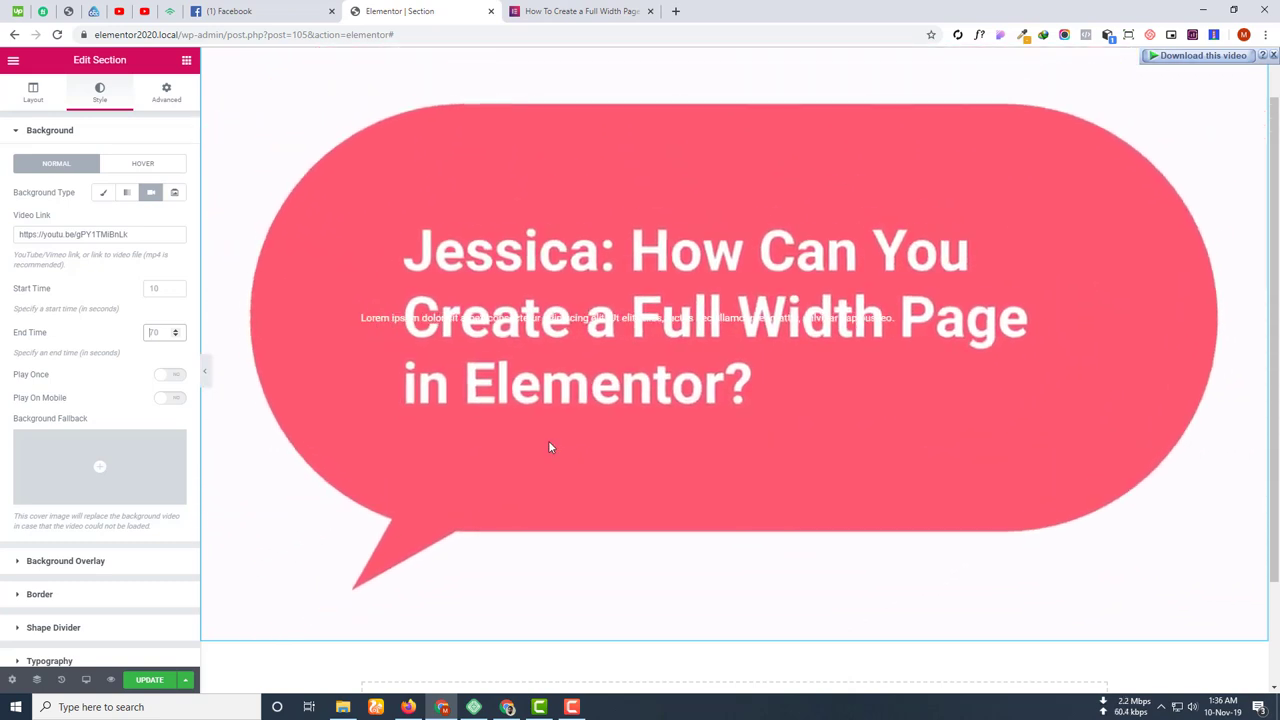
# Try the Play Once and Play On Mobile options for the background video, switching each off again.
pyautogui.click(170, 375)
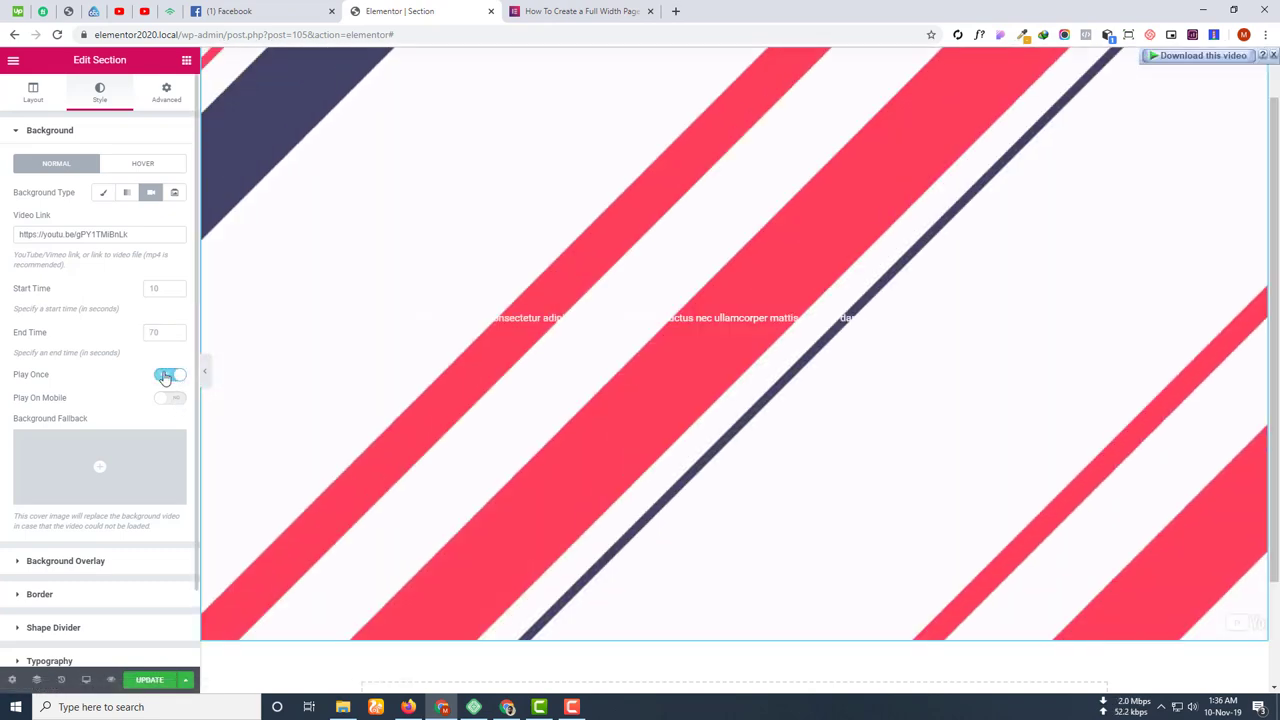
pyautogui.click(168, 375)
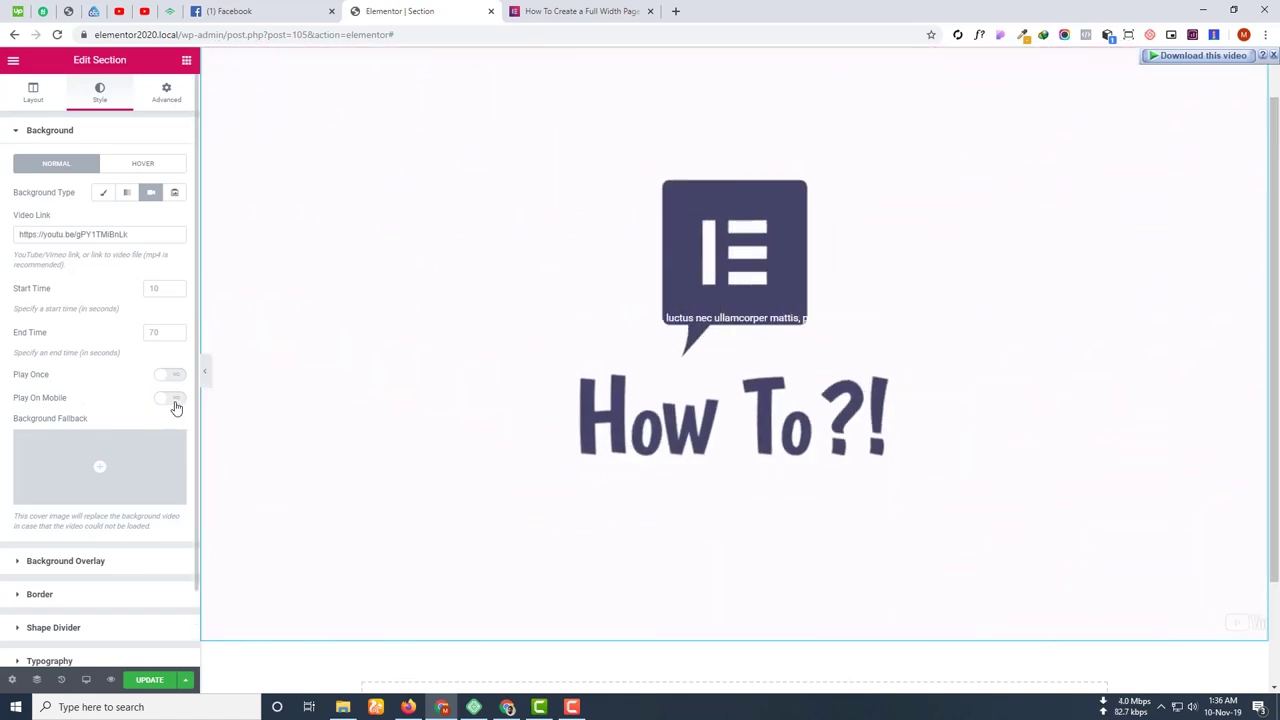
pyautogui.click(173, 401)
pyautogui.click(173, 401)
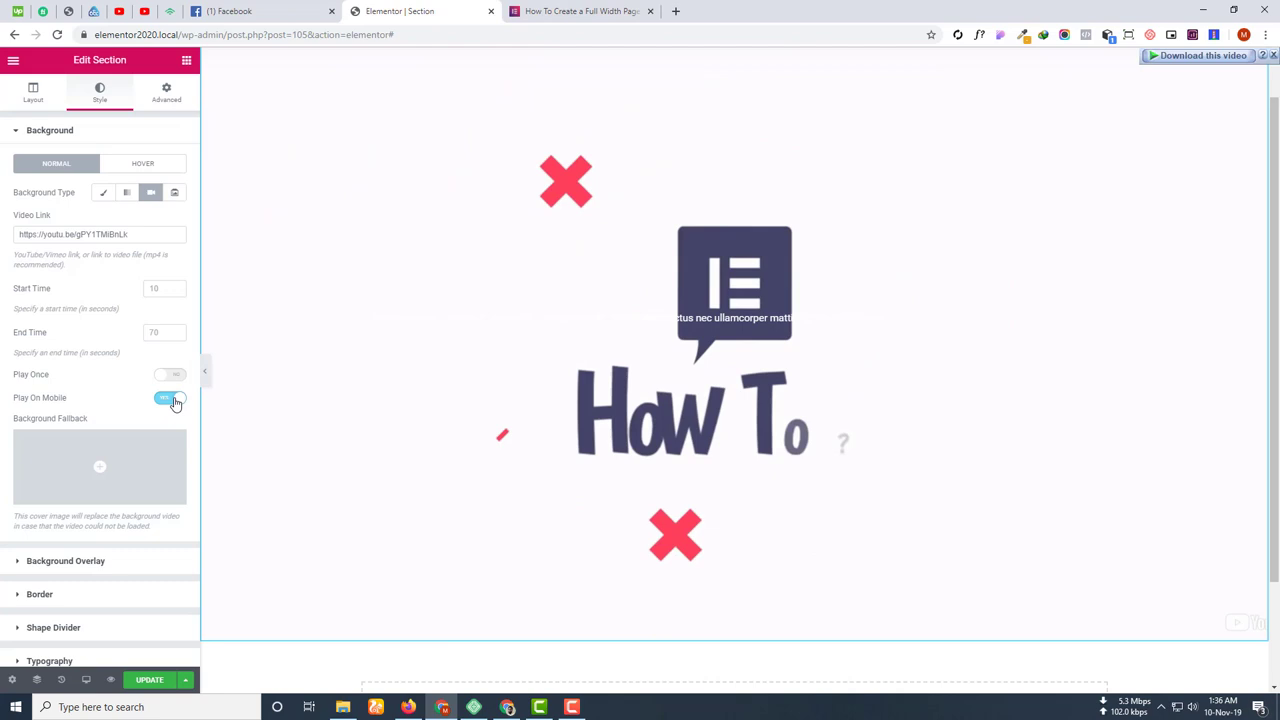
pyautogui.click(171, 398)
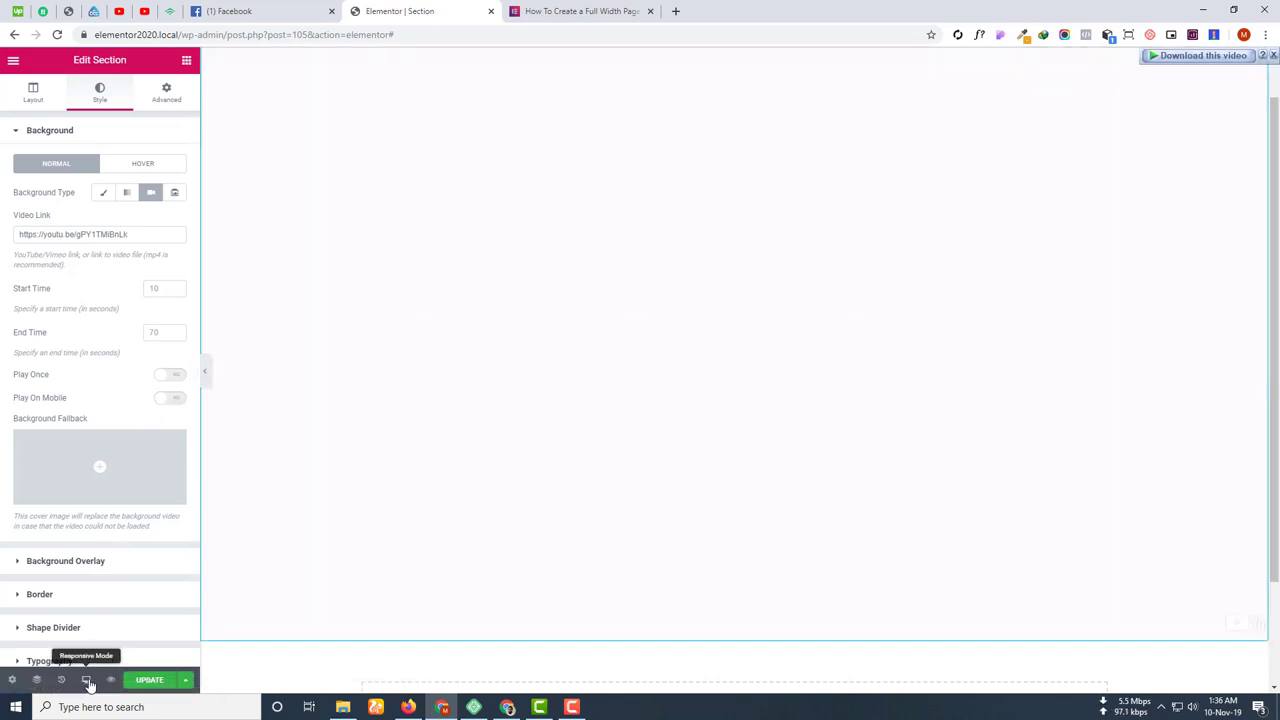
# Try Play On Mobile on and off in the 360px mobile preview, leave it off, and return to the desktop preview.
pyautogui.click(85, 680)
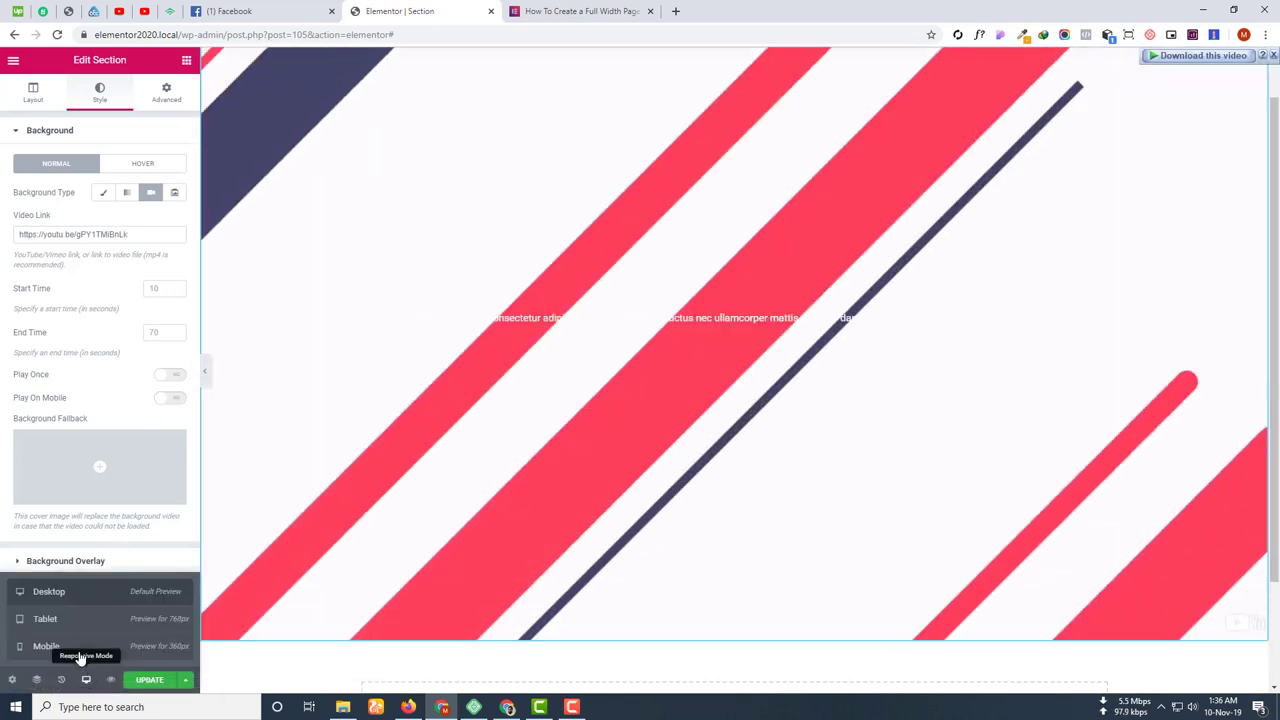
pyautogui.click(79, 650)
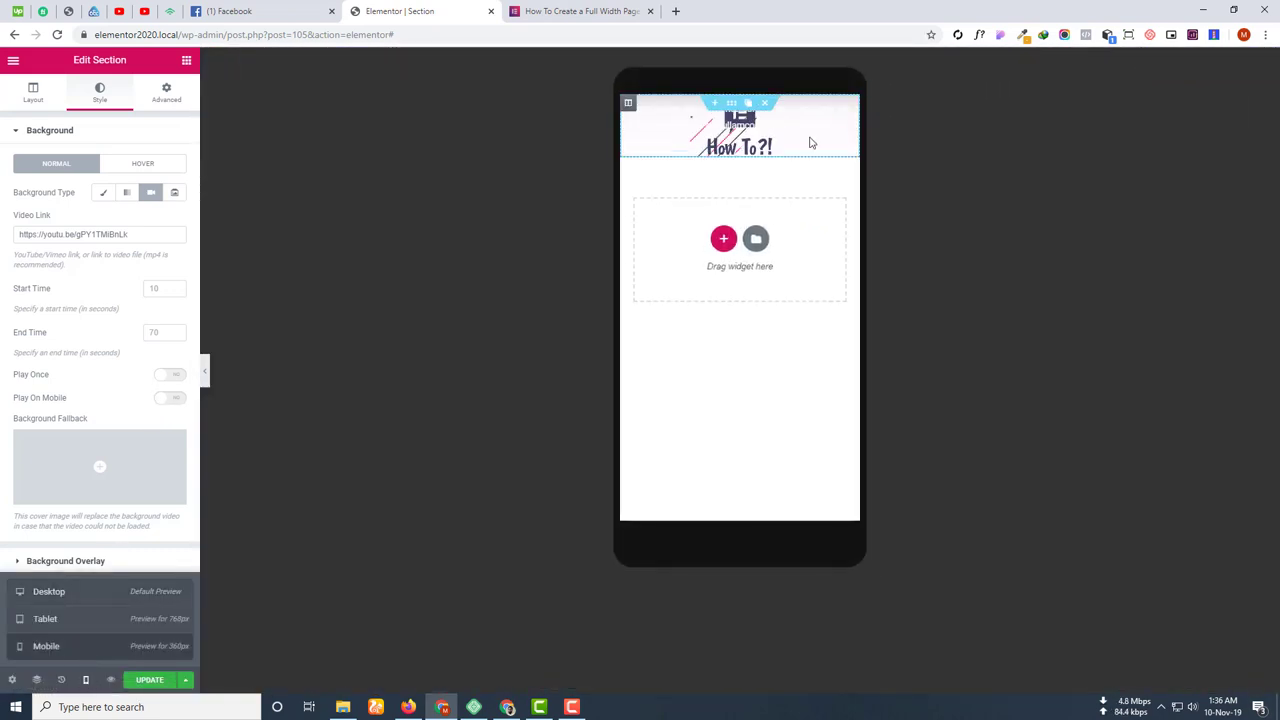
pyautogui.click(170, 399)
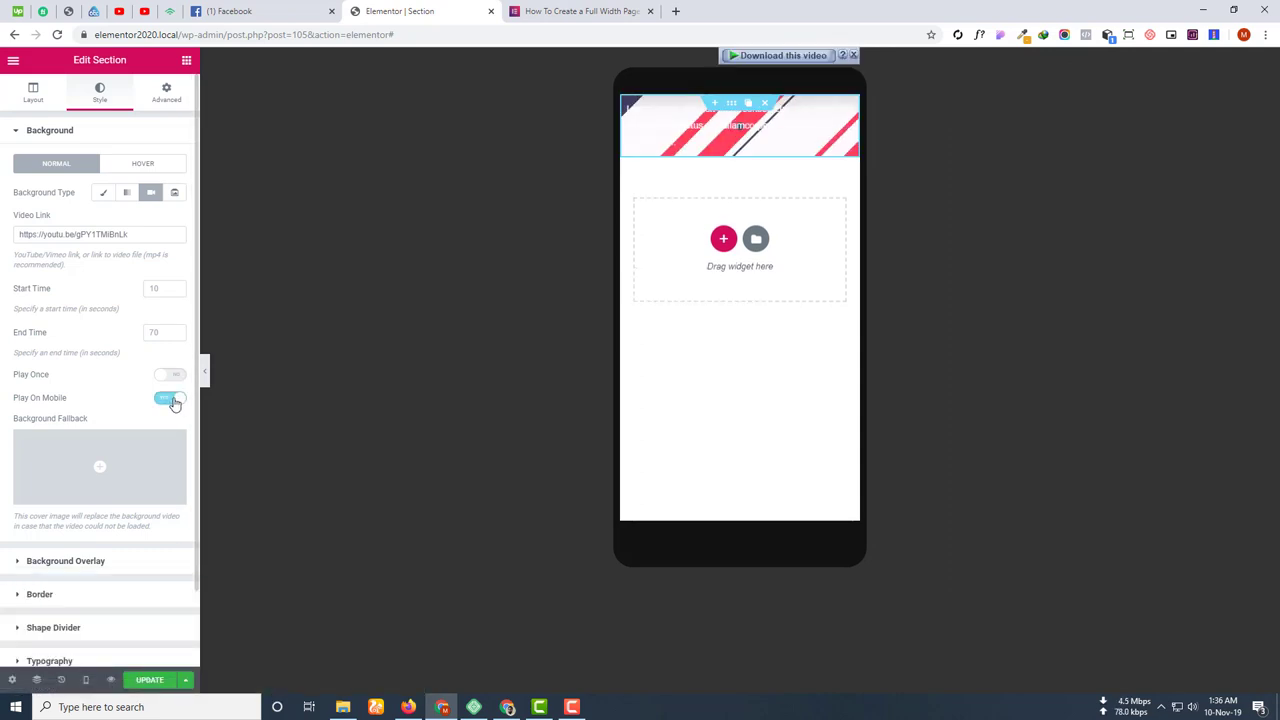
pyautogui.click(172, 400)
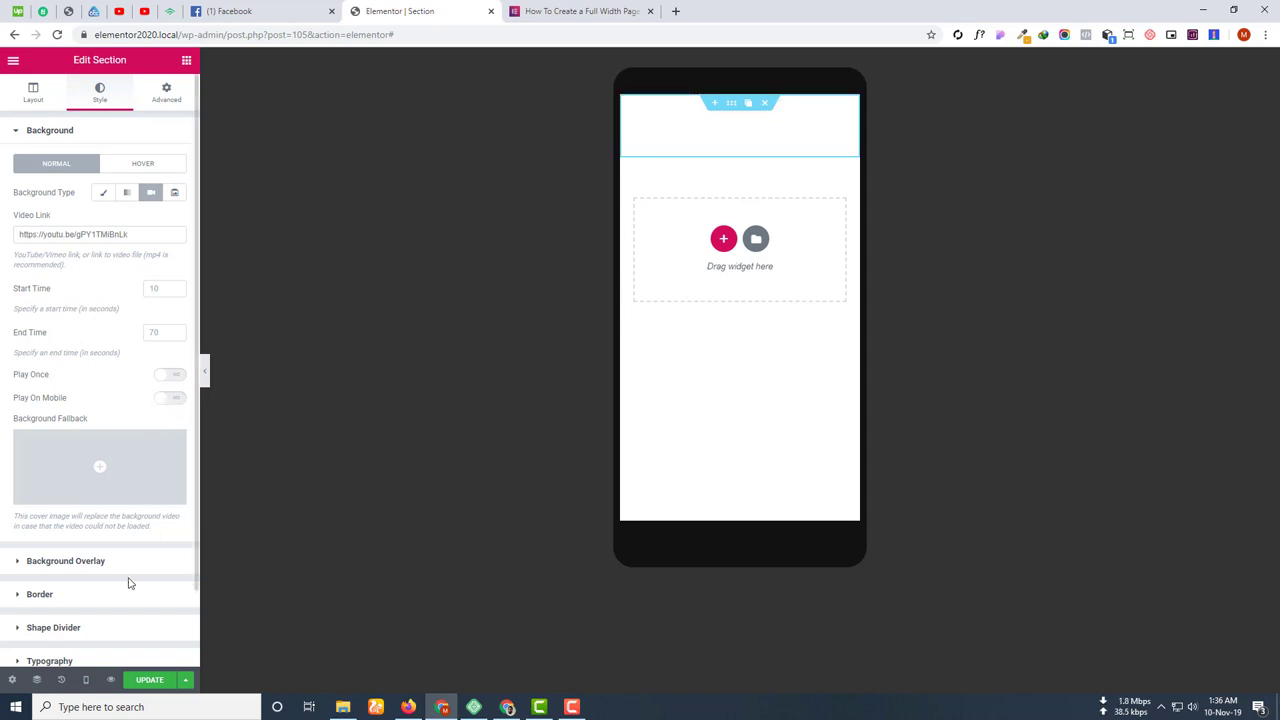
pyautogui.click(172, 402)
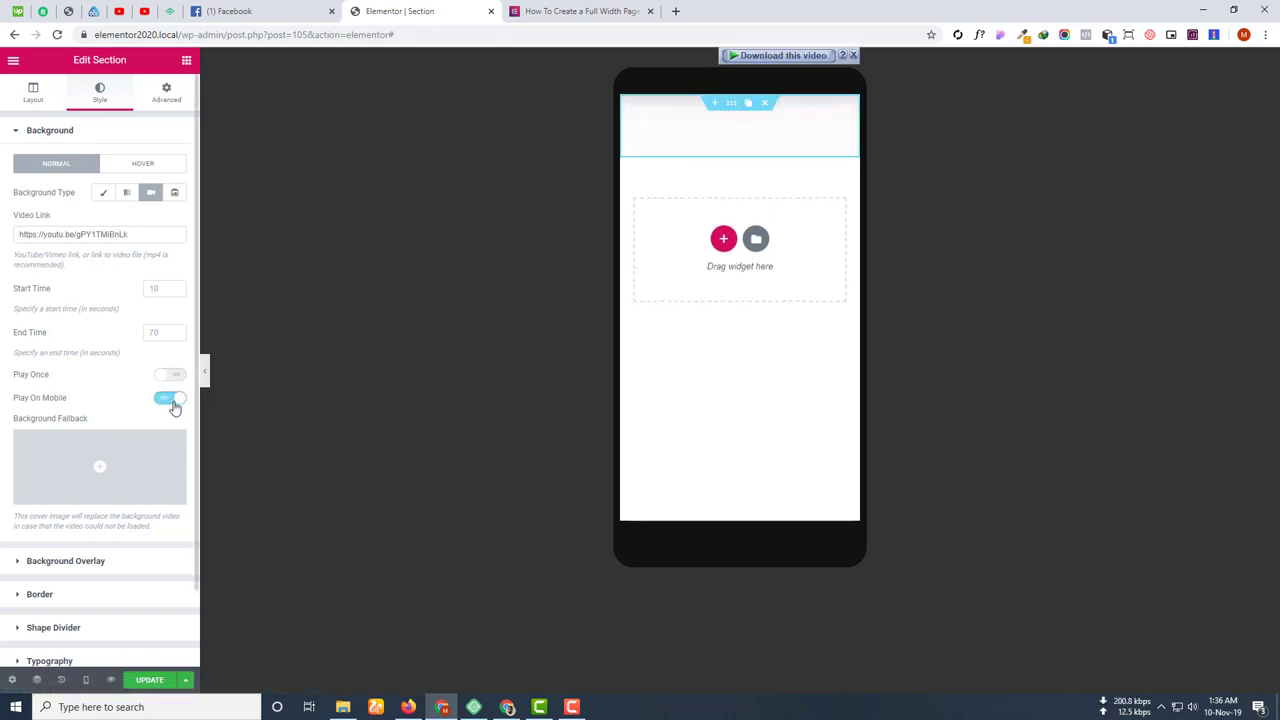
pyautogui.click(165, 400)
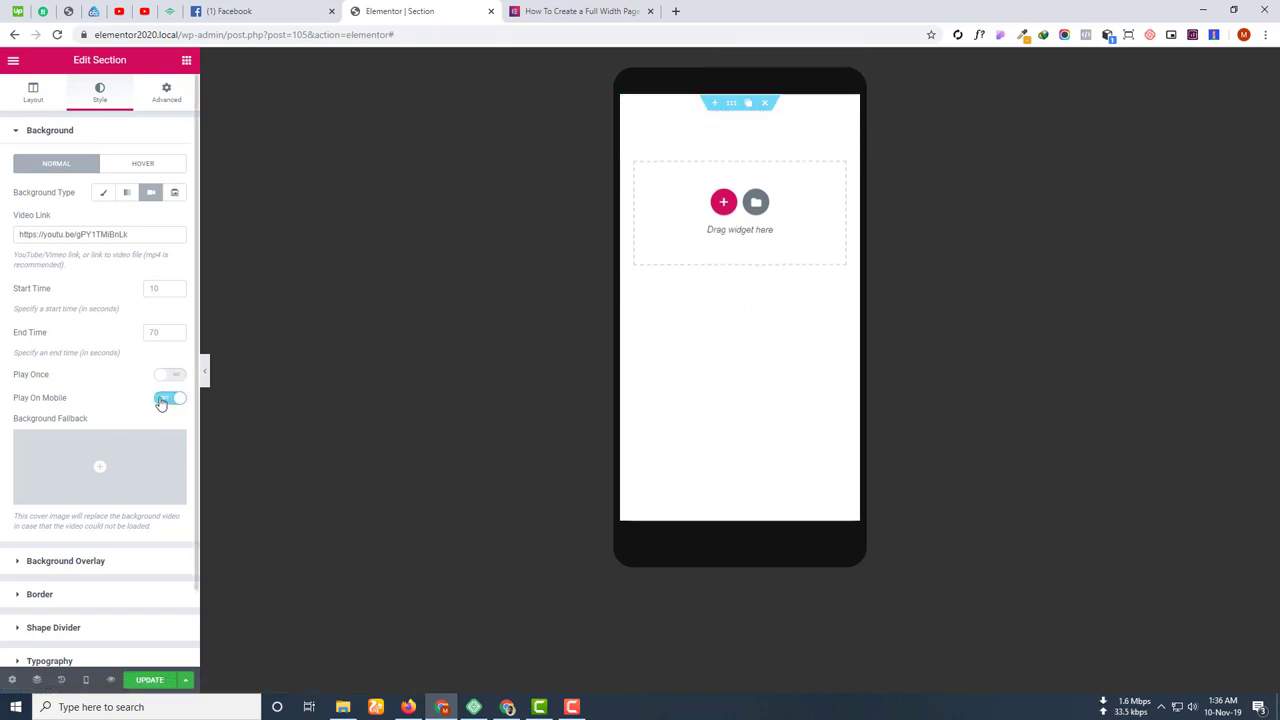
pyautogui.click(86, 680)
pyautogui.click(91, 600)
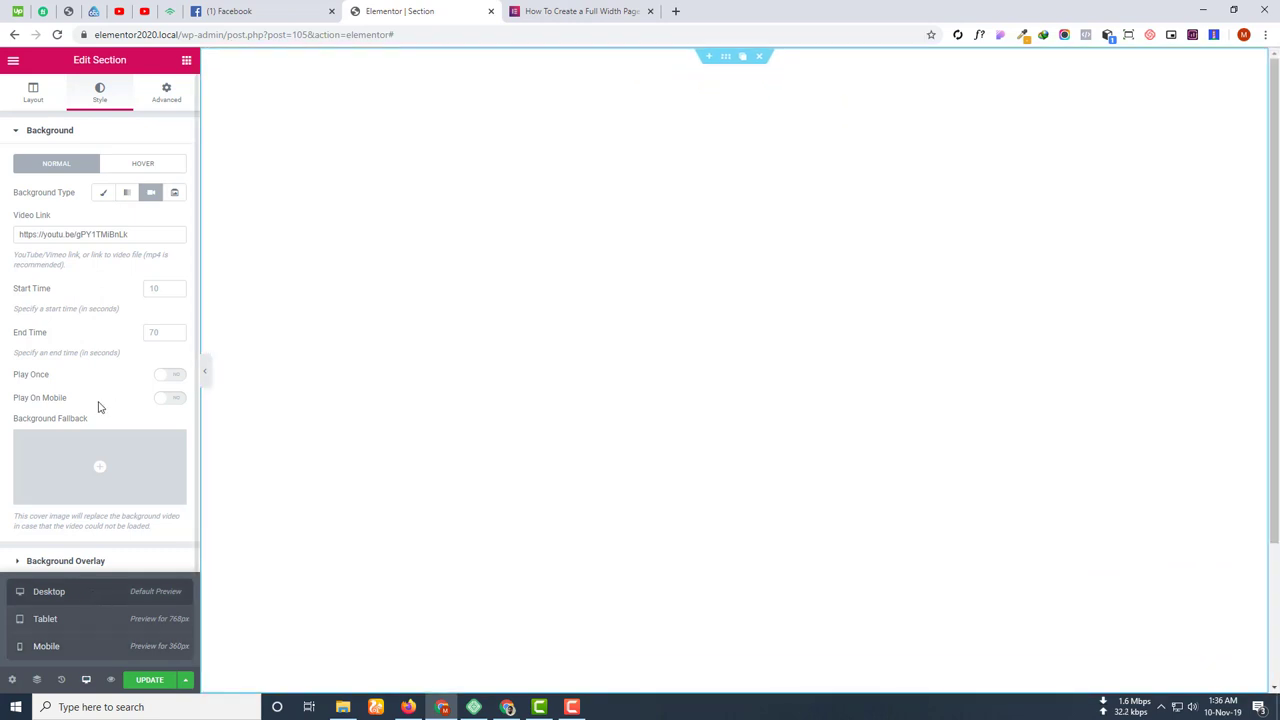
# Try the background video's Play On Mobile option once more and leave it off.
pyautogui.scroll(-1, 94, 406)
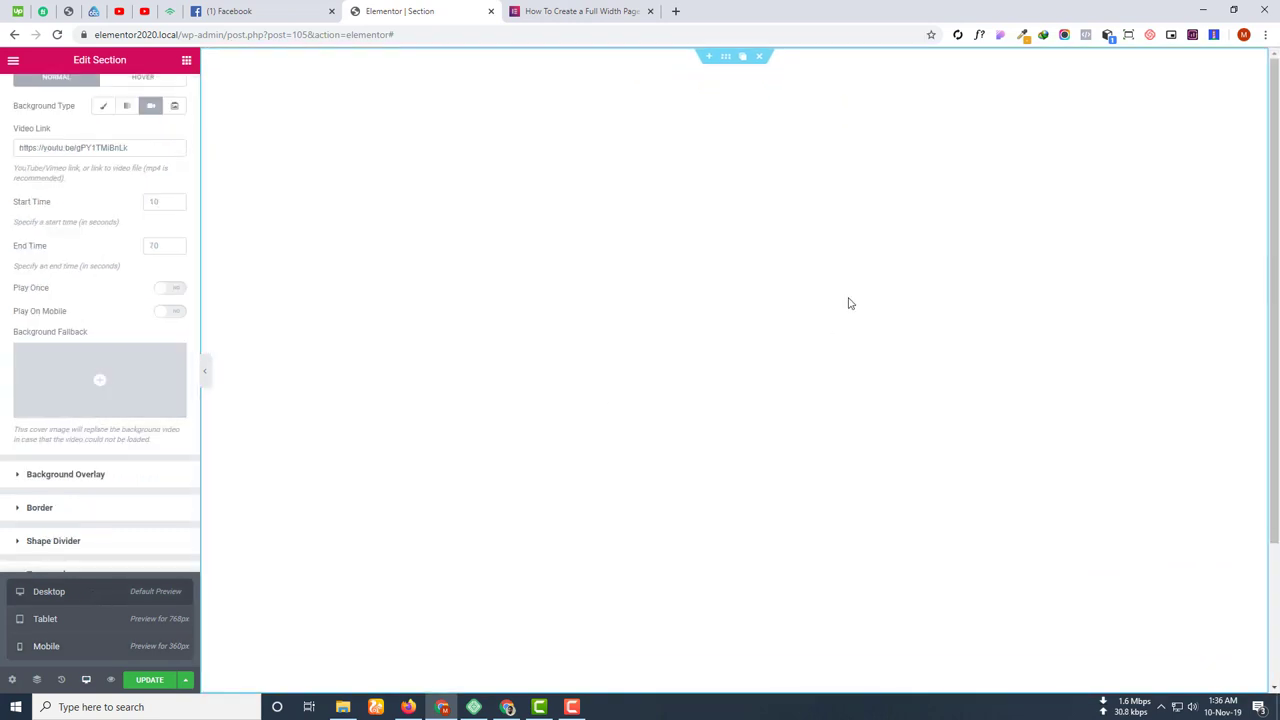
pyautogui.scroll(-2, 628, 306)
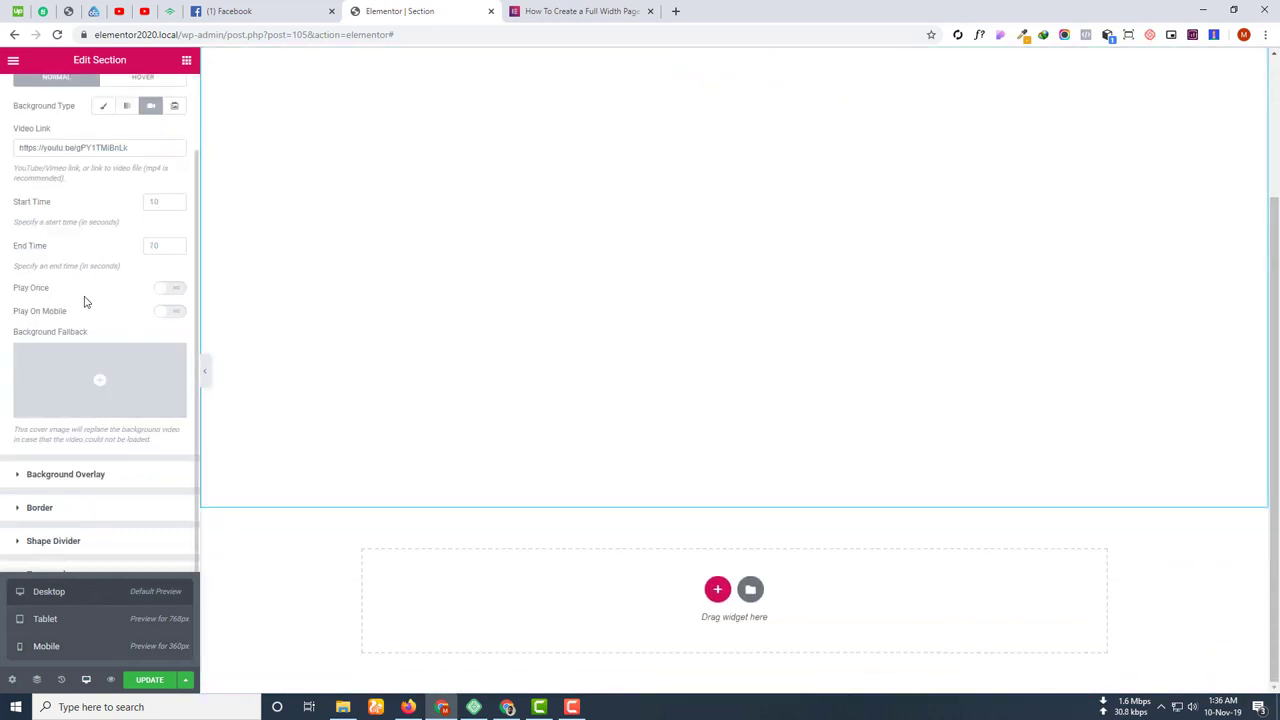
pyautogui.scroll(1, 118, 308)
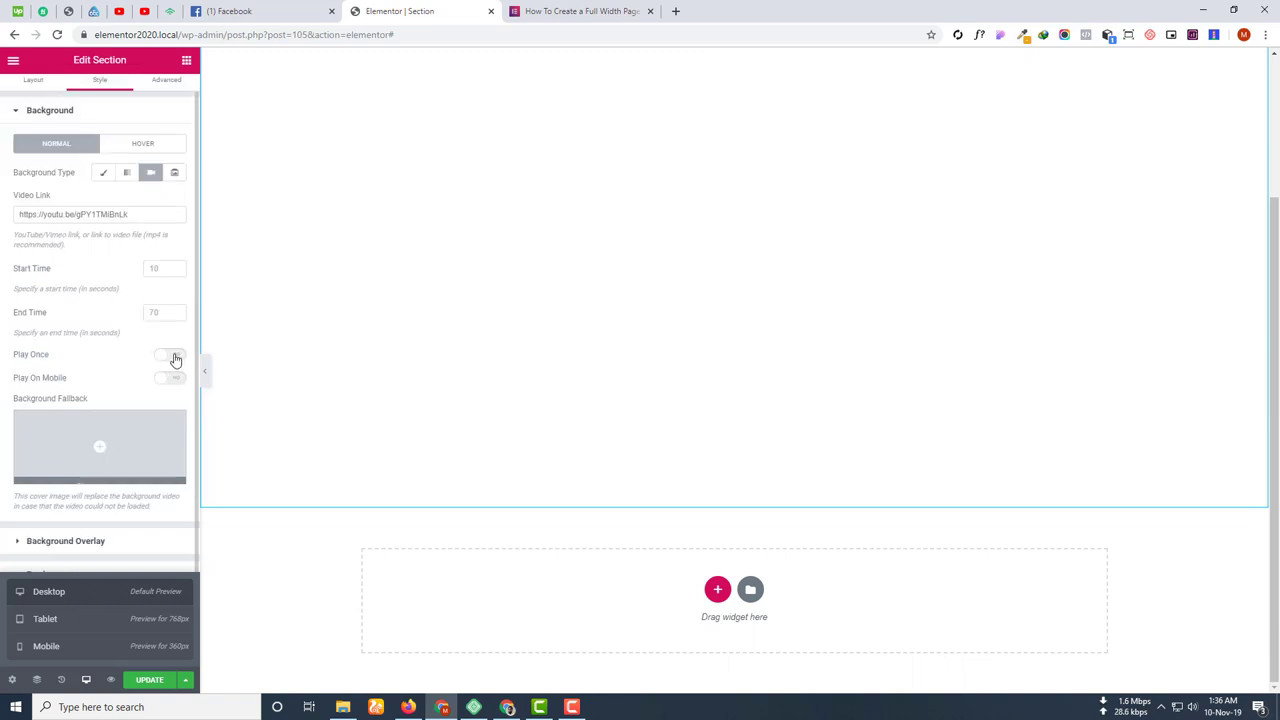
pyautogui.click(175, 397)
pyautogui.click(172, 379)
pyautogui.click(172, 379)
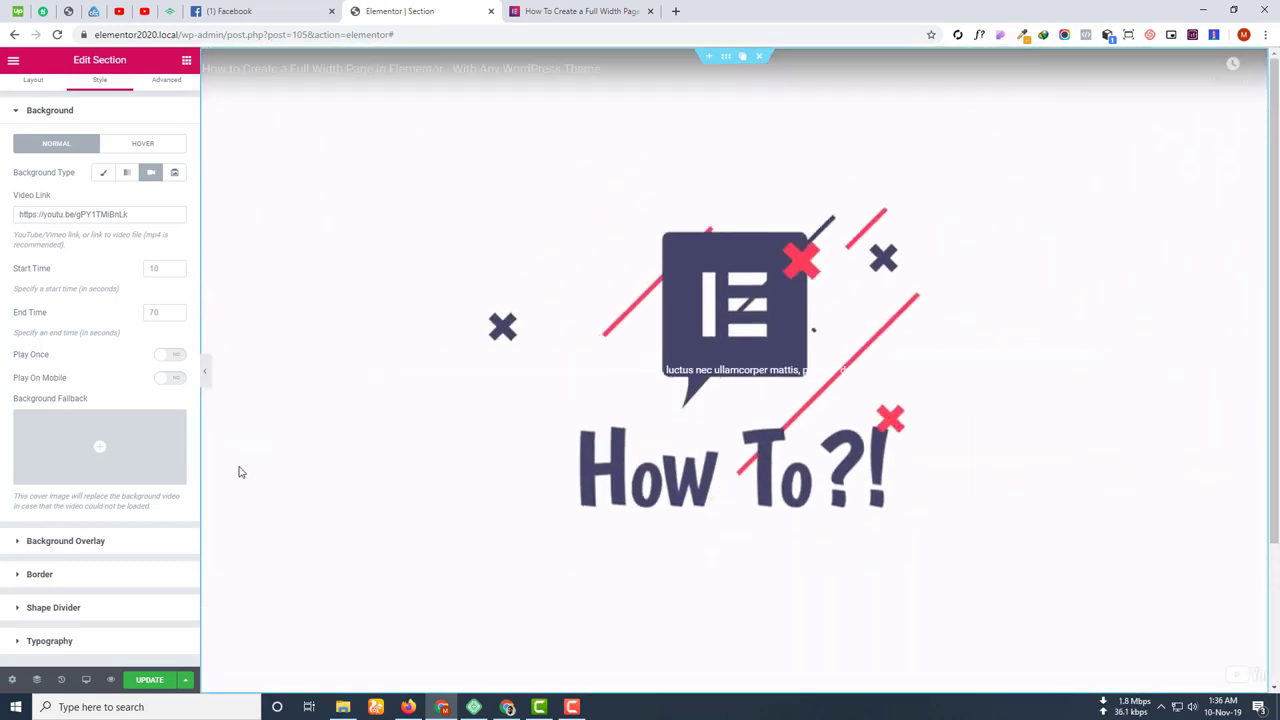
# Set contact-rest_1.jpg from the media library as the background video's fallback image.
pyautogui.click(107, 474)
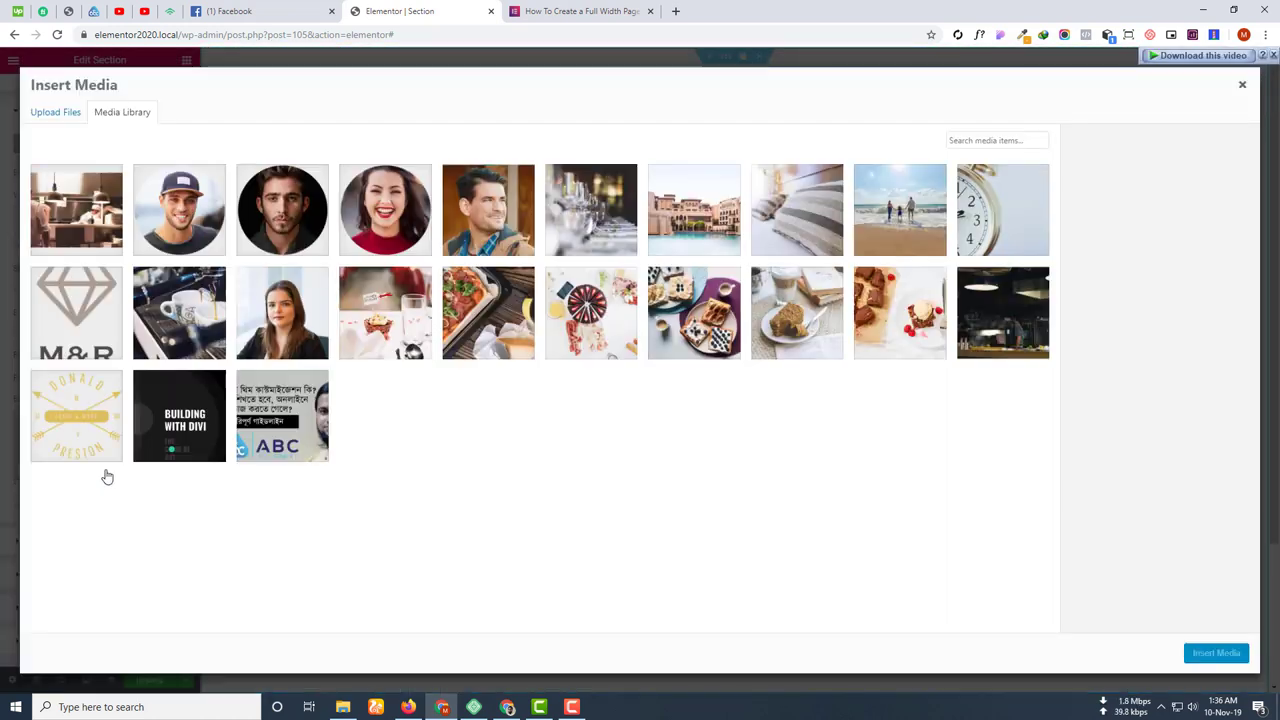
pyautogui.click(99, 250)
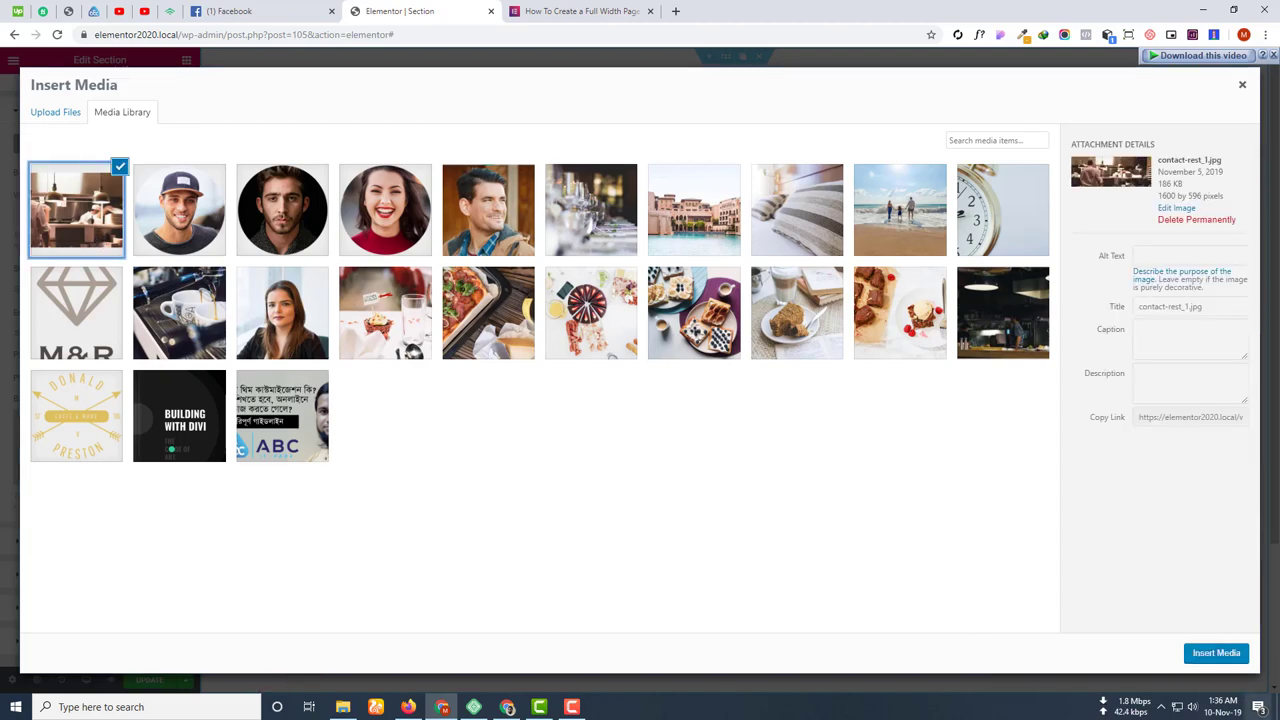
pyautogui.click(1216, 653)
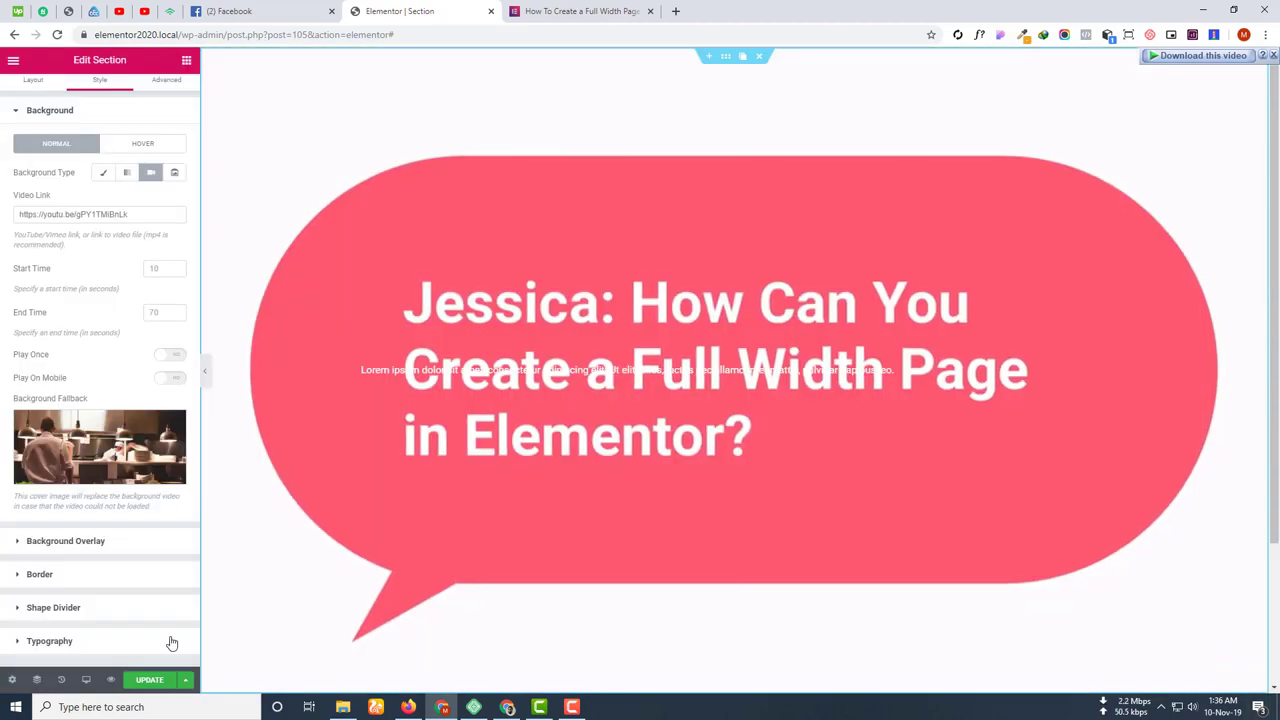
# Update the page, reload the editor, and reopen the style settings of the video section.
pyautogui.click(150, 680)
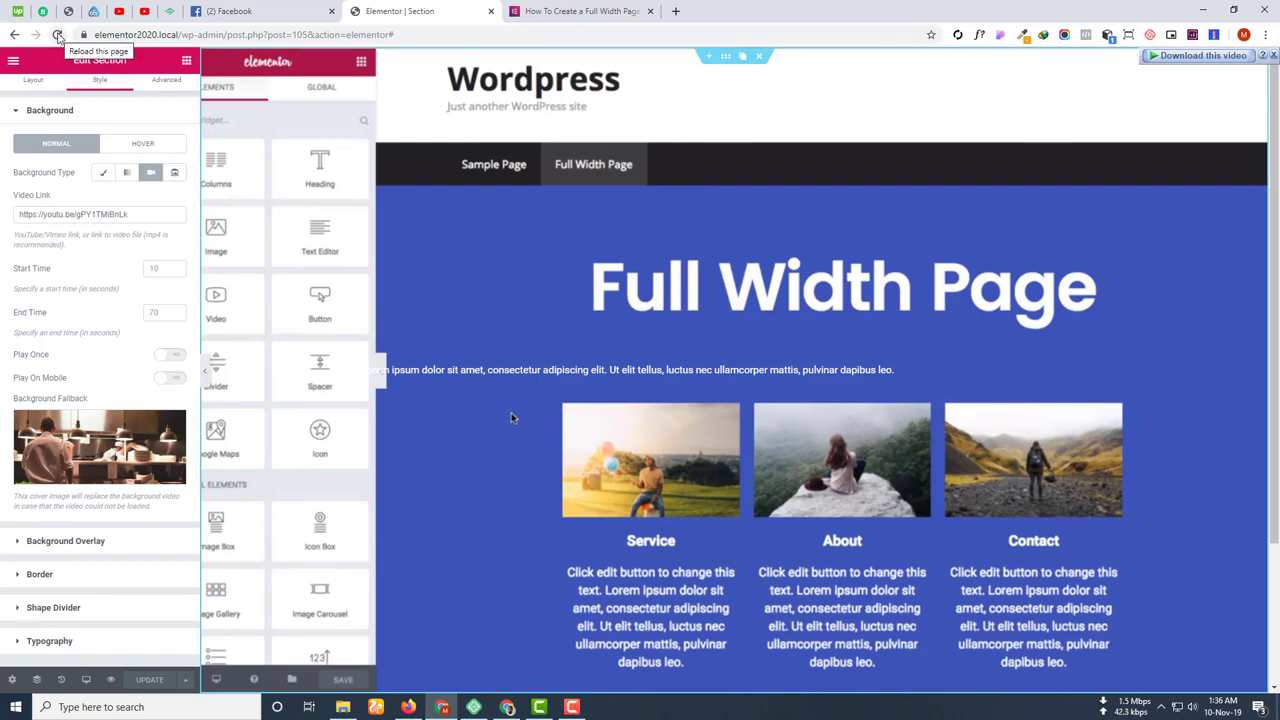
pyautogui.click(58, 35)
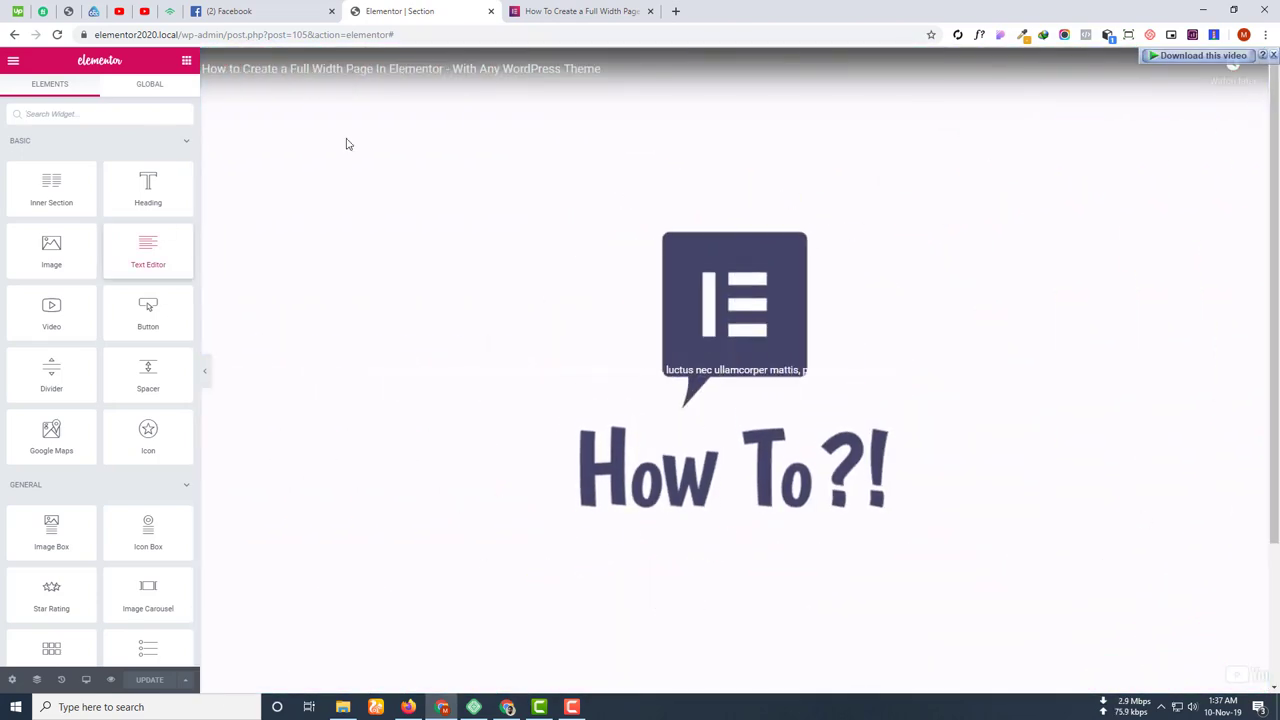
pyautogui.click(725, 56)
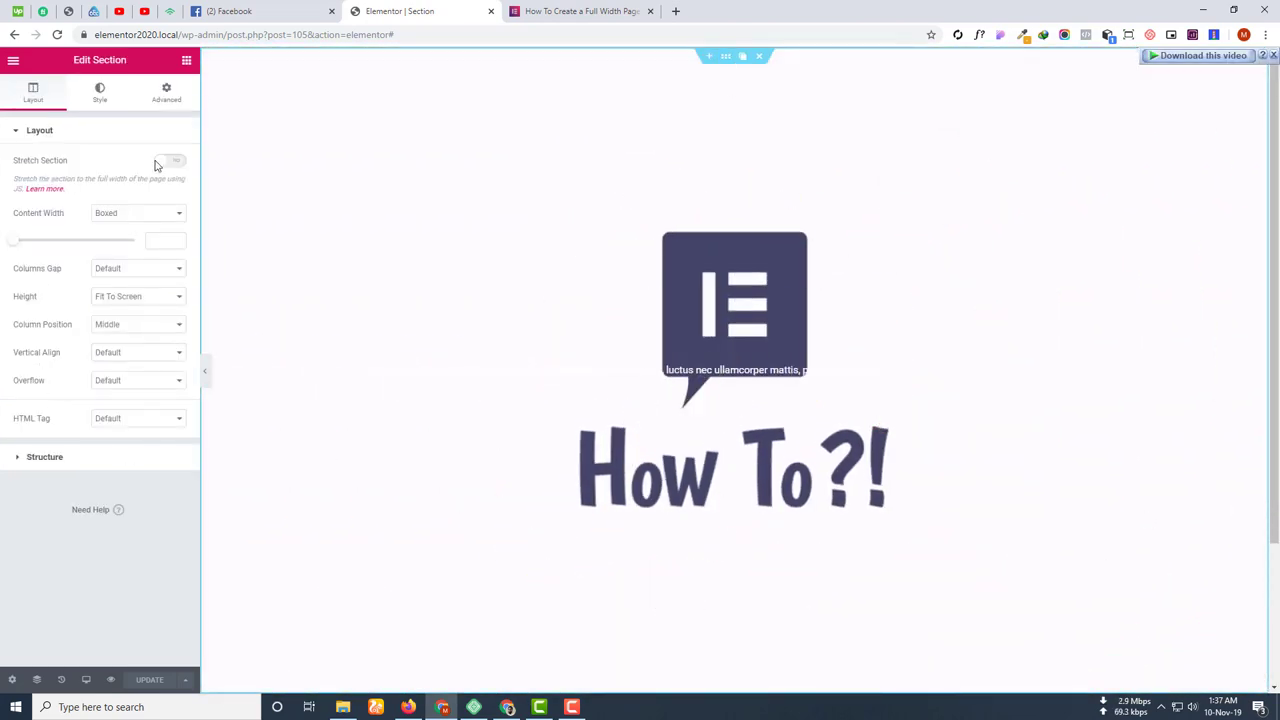
pyautogui.click(175, 98)
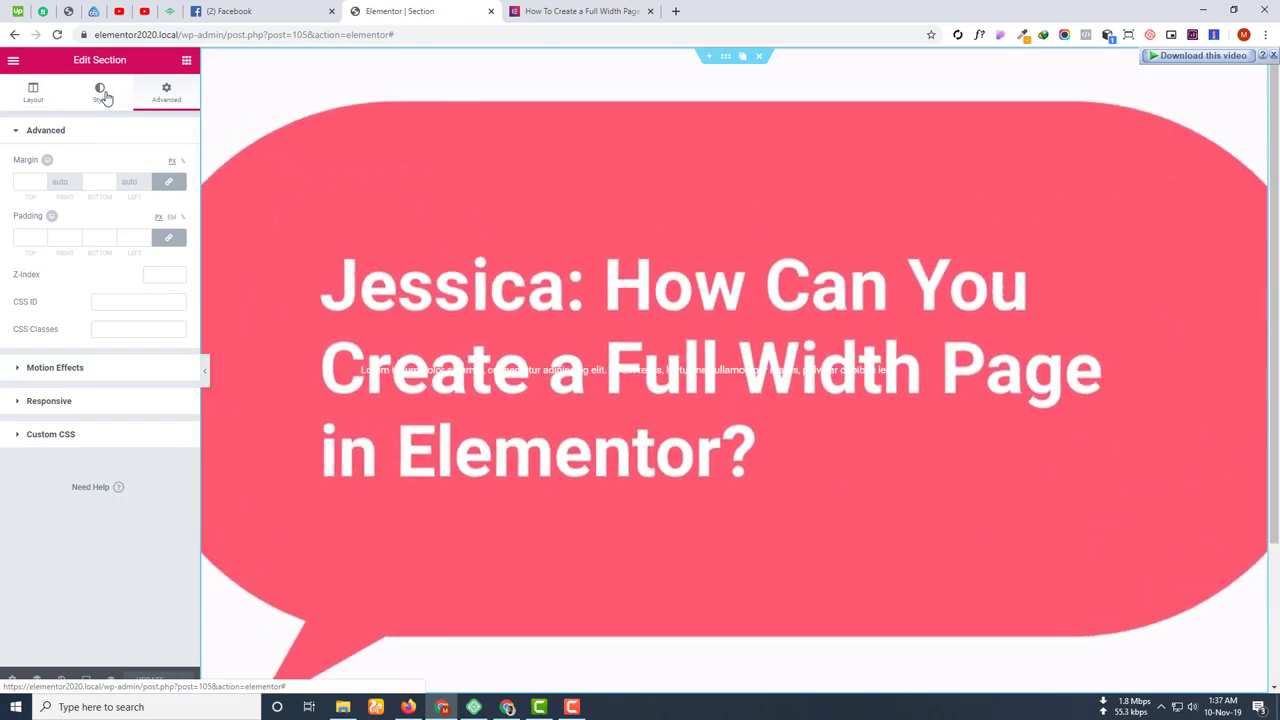
pyautogui.click(102, 95)
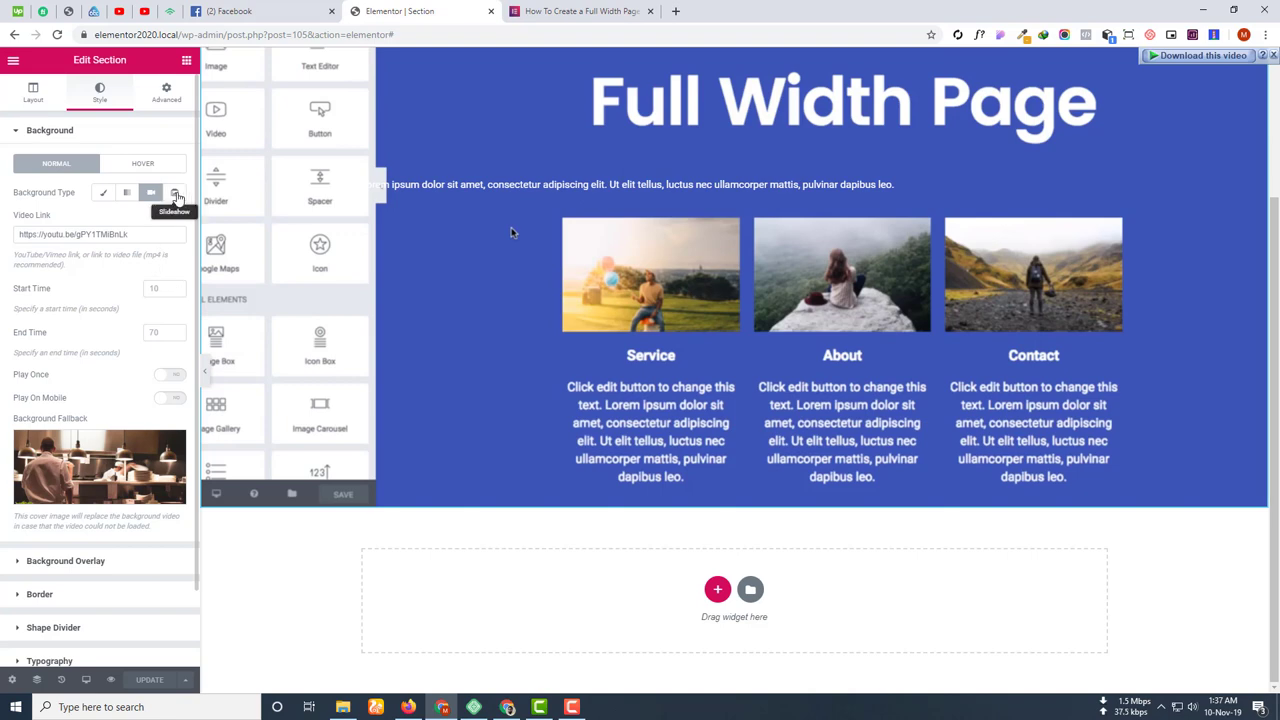
# Try the slideshow, classic, gradient and video background types on the section in turn.
pyautogui.click(176, 195)
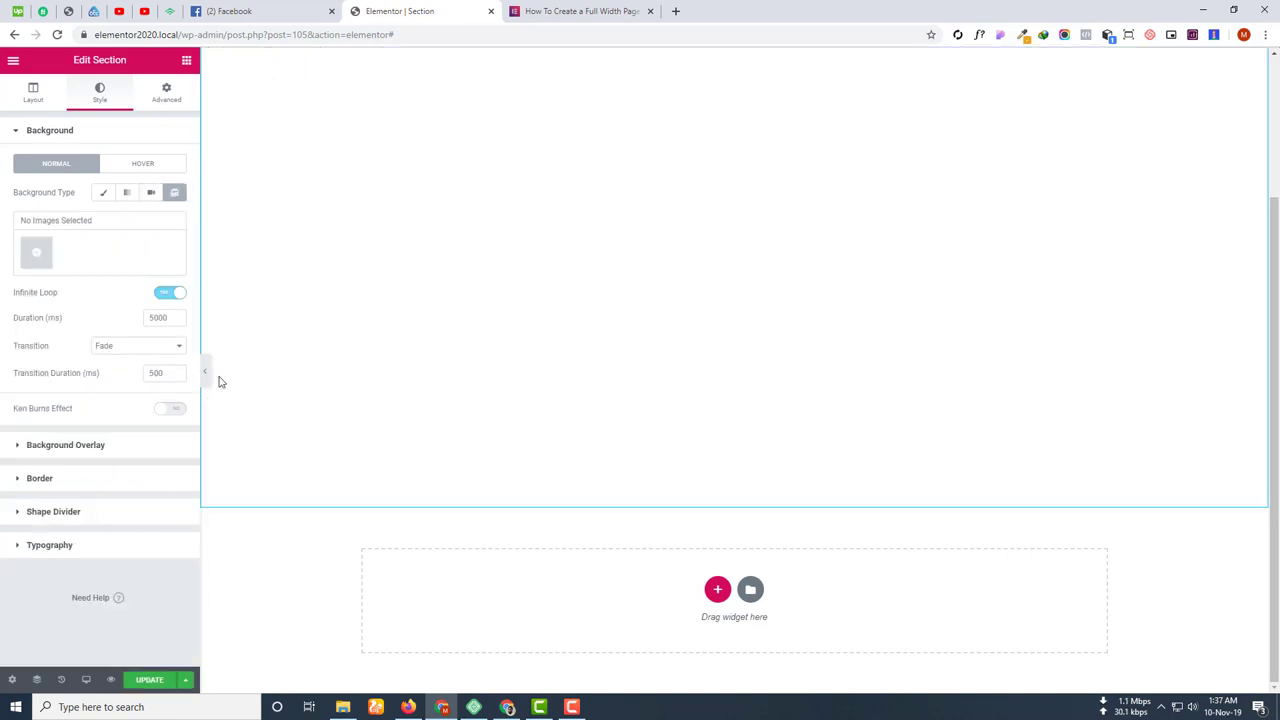
pyautogui.scroll(2, 540, 376)
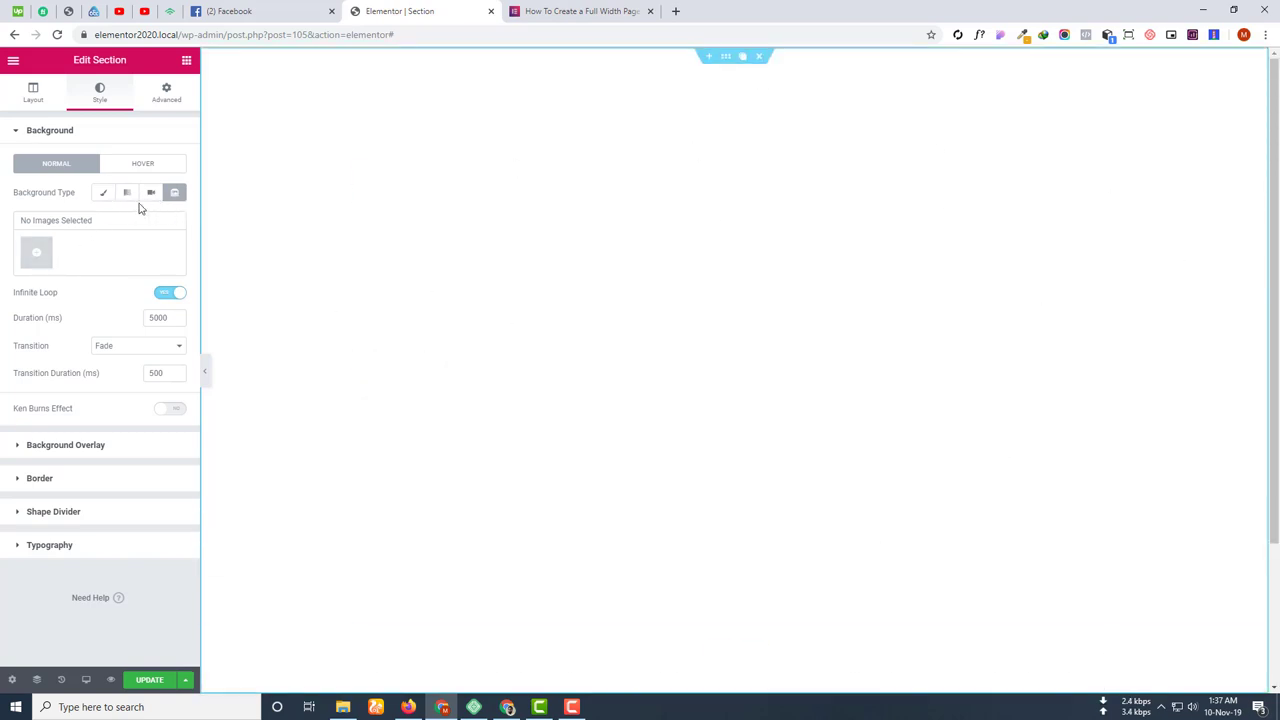
pyautogui.click(100, 194)
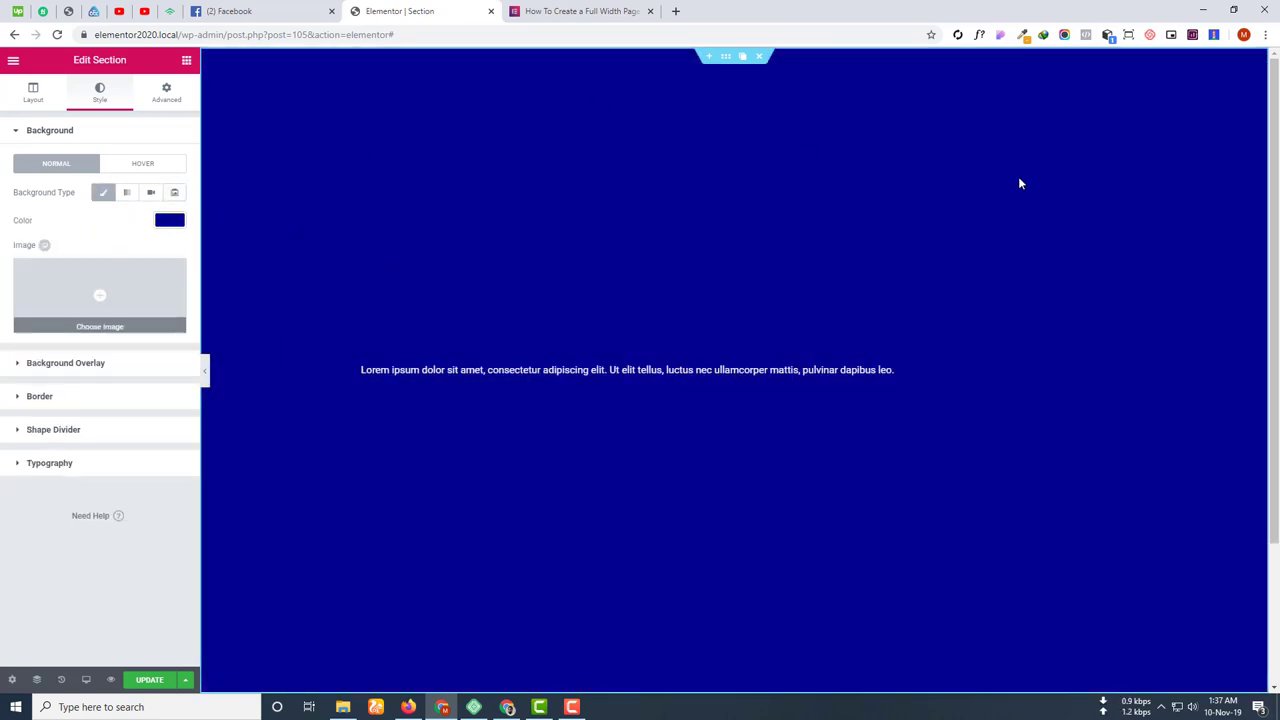
pyautogui.click(174, 194)
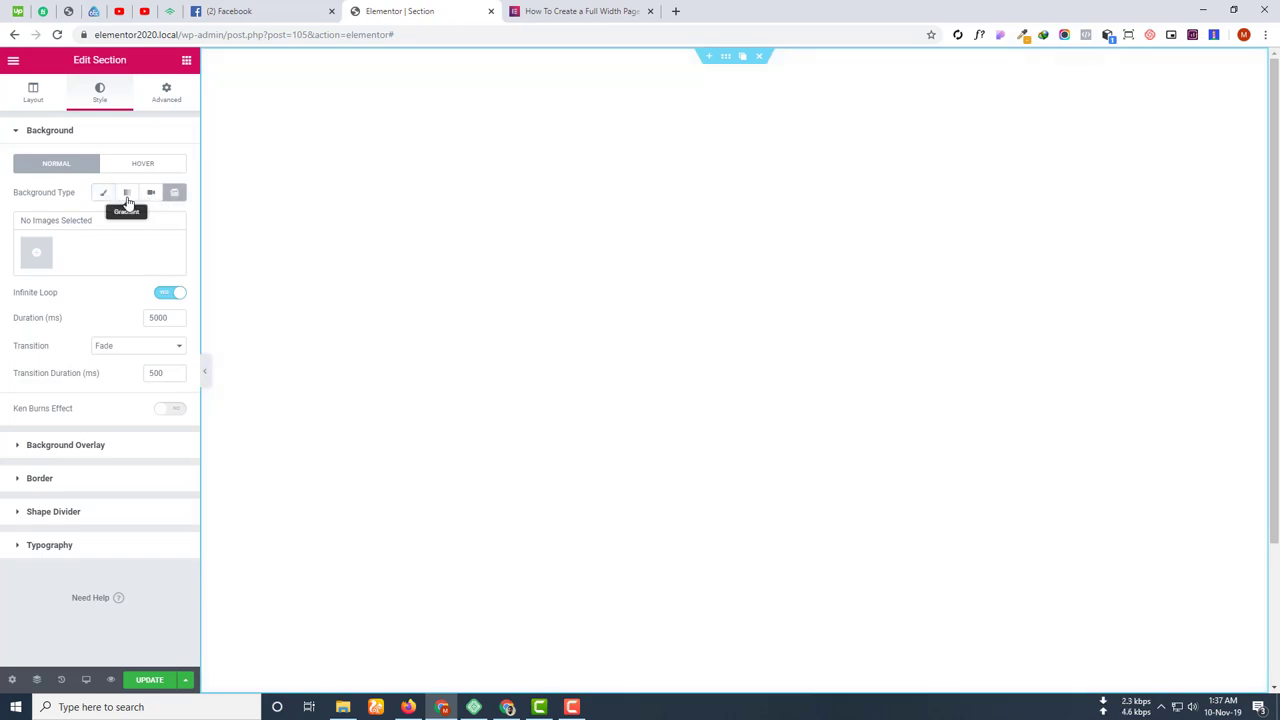
pyautogui.click(126, 192)
pyautogui.click(150, 193)
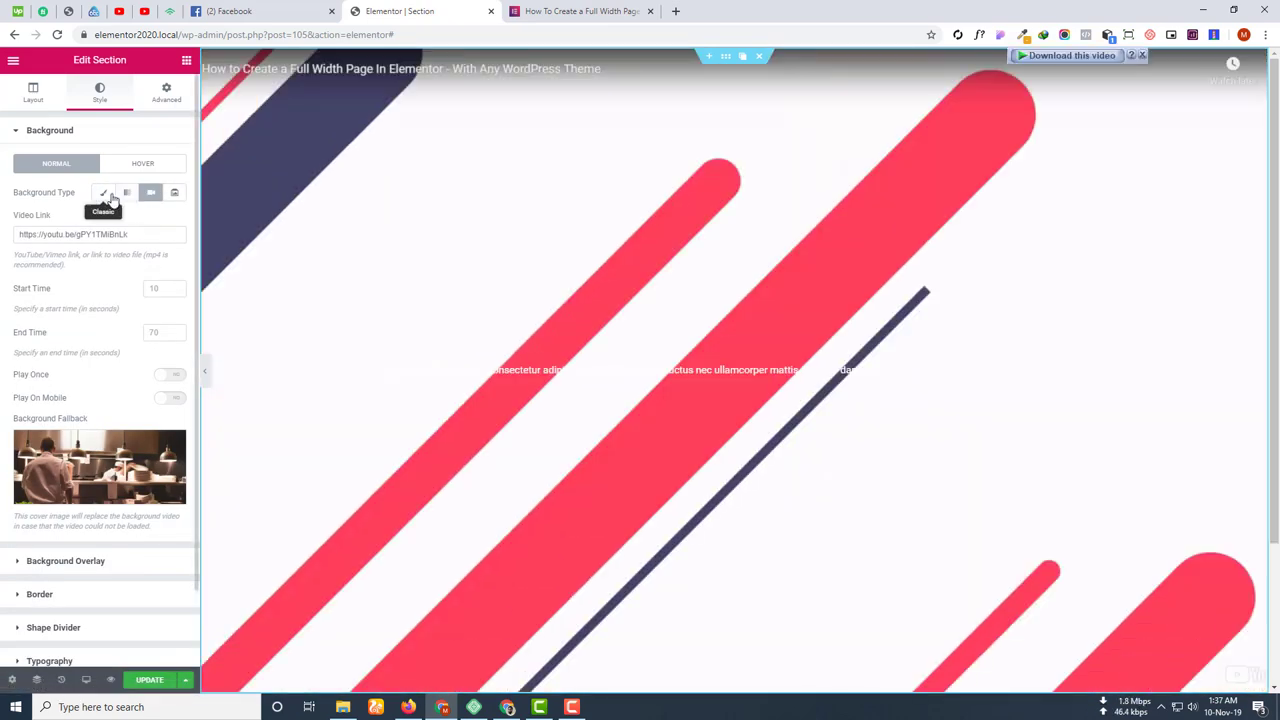
# Switch the section to the classic background type and clear its background color.
pyautogui.click(103, 192)
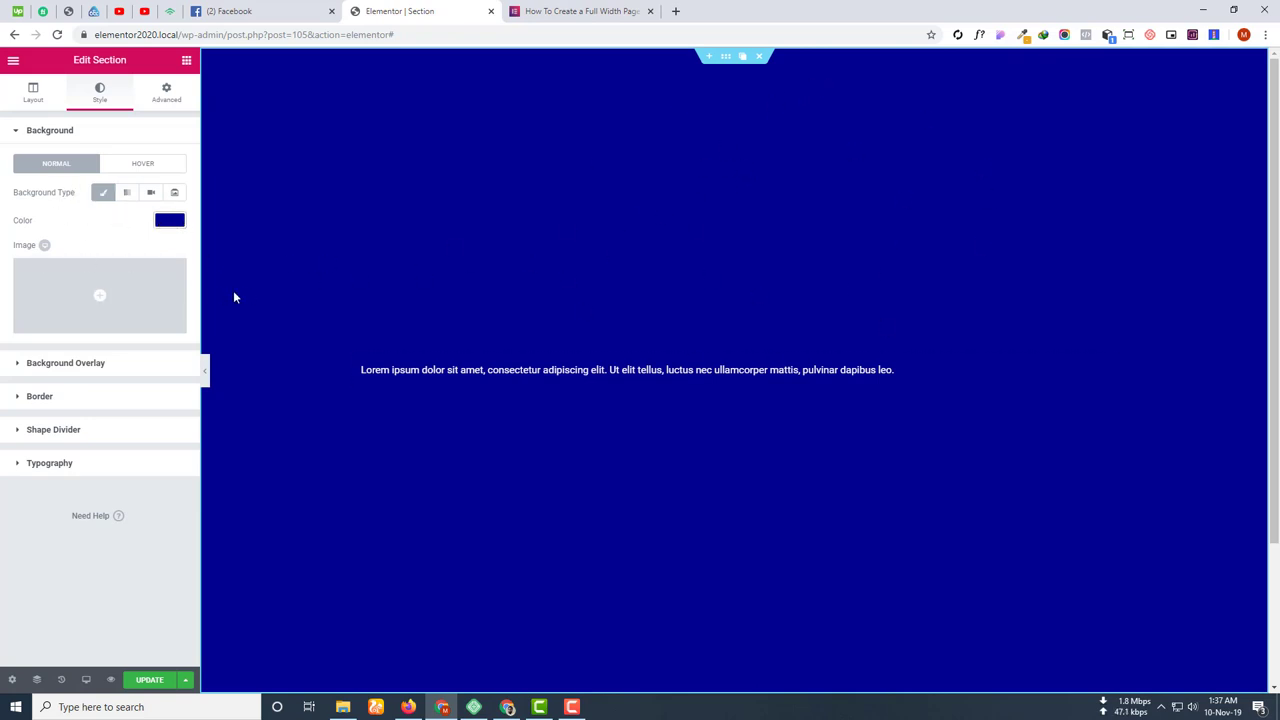
pyautogui.click(172, 221)
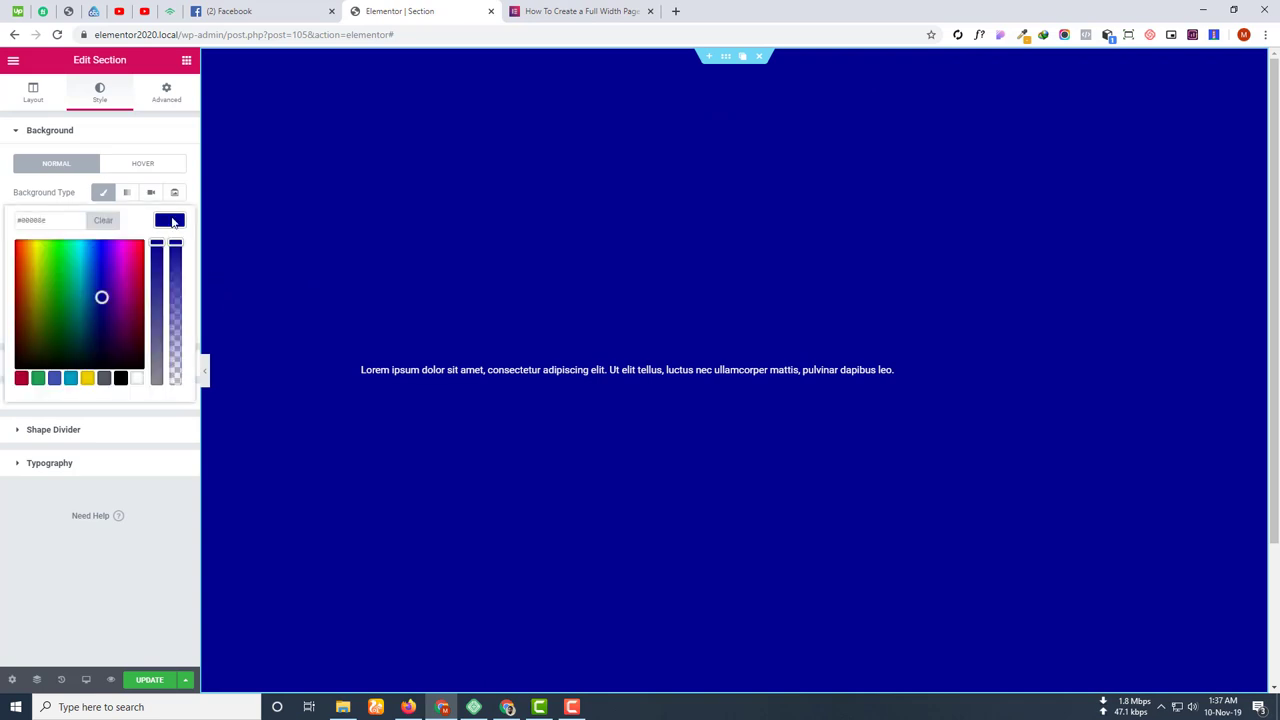
pyautogui.click(103, 221)
pyautogui.click(70, 192)
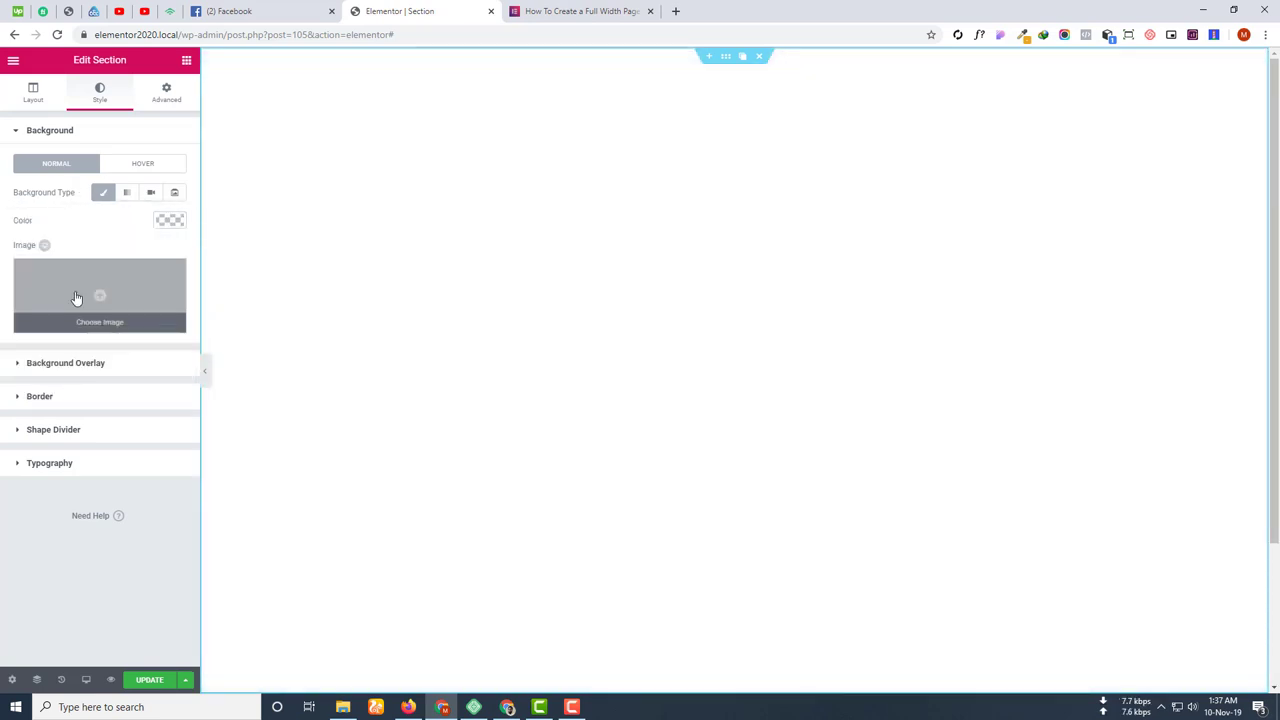
# Use contact-rest_1.jpg as the section's background image and set its position to Center Center.
pyautogui.click(77, 297)
pyautogui.click(96, 215)
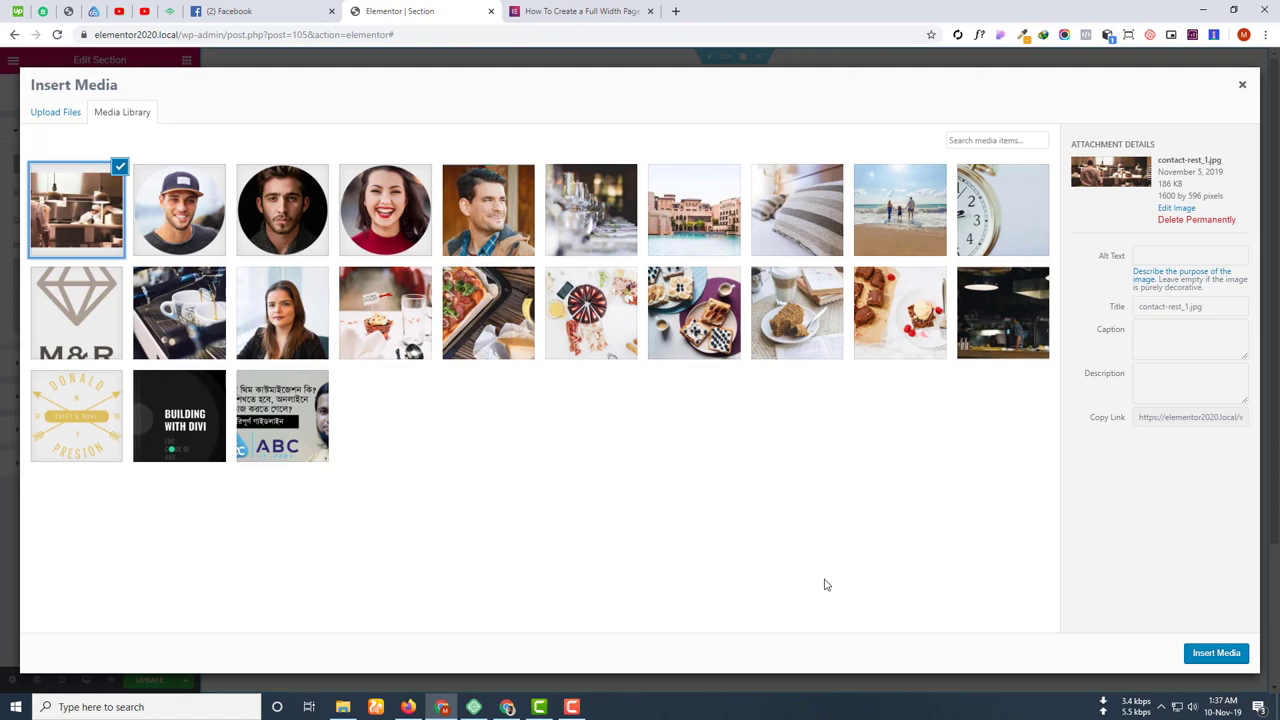
pyautogui.click(1215, 653)
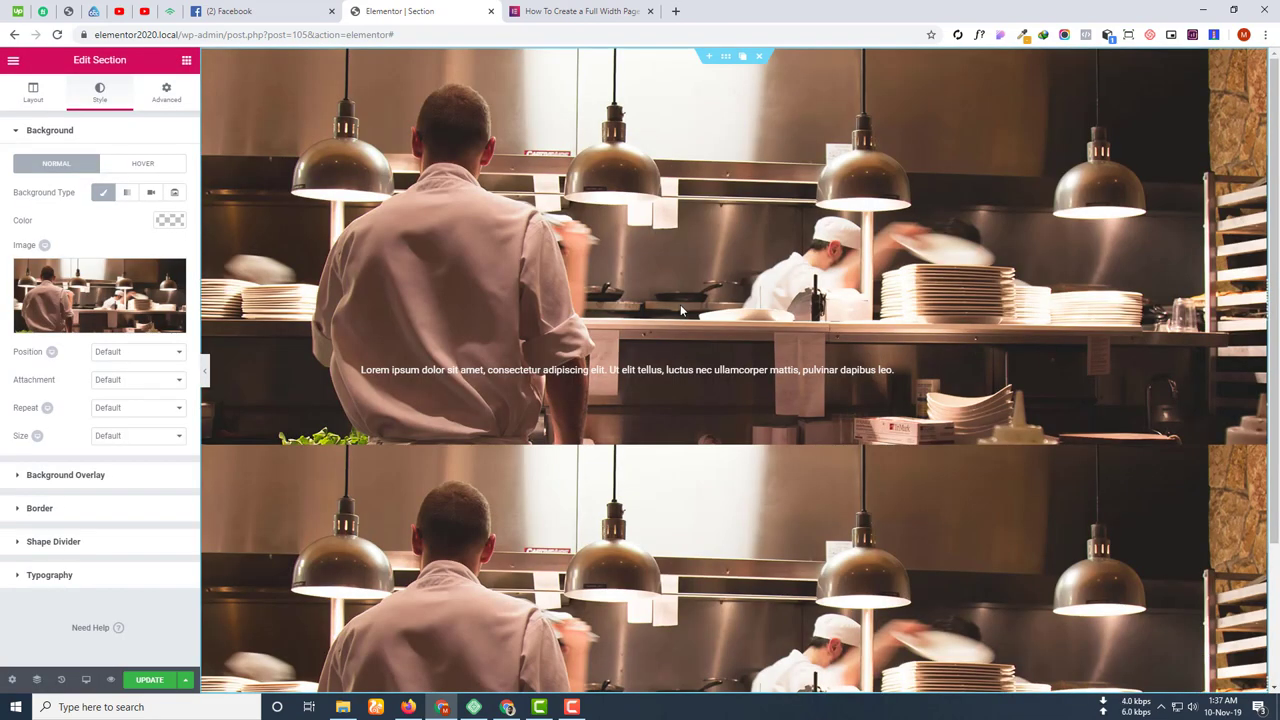
pyautogui.scroll(1, 669, 207)
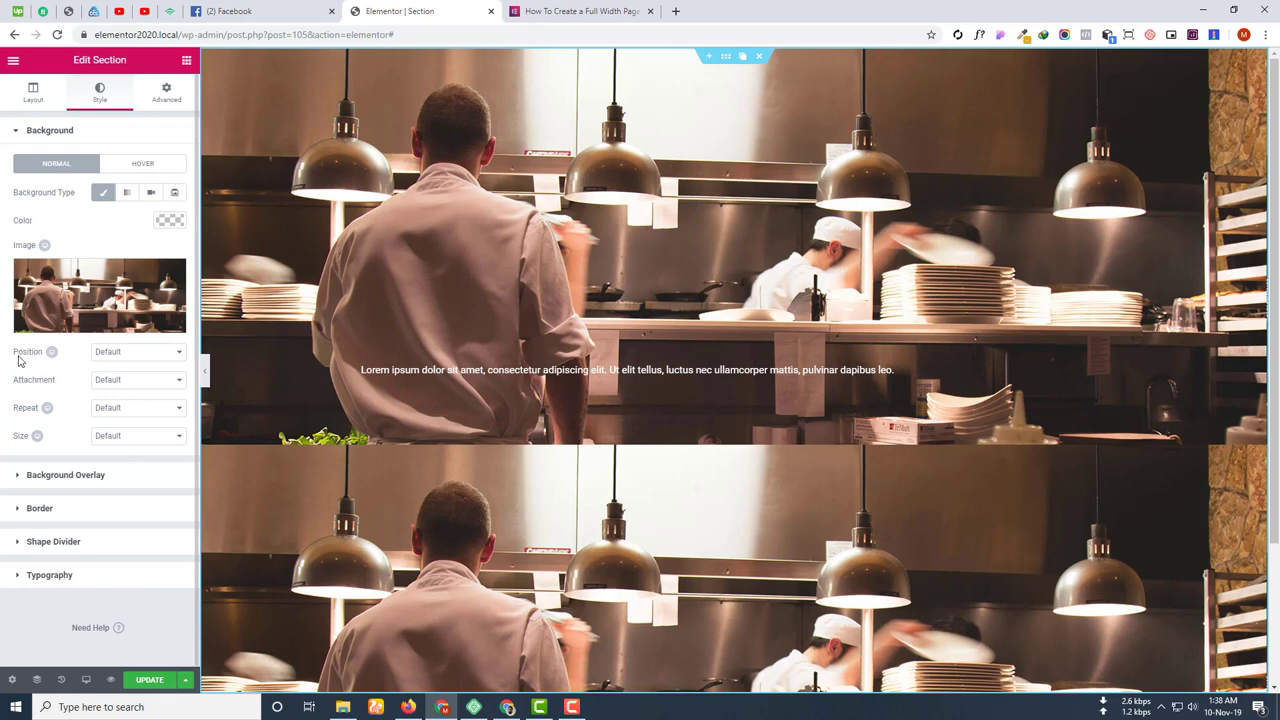
pyautogui.click(119, 350)
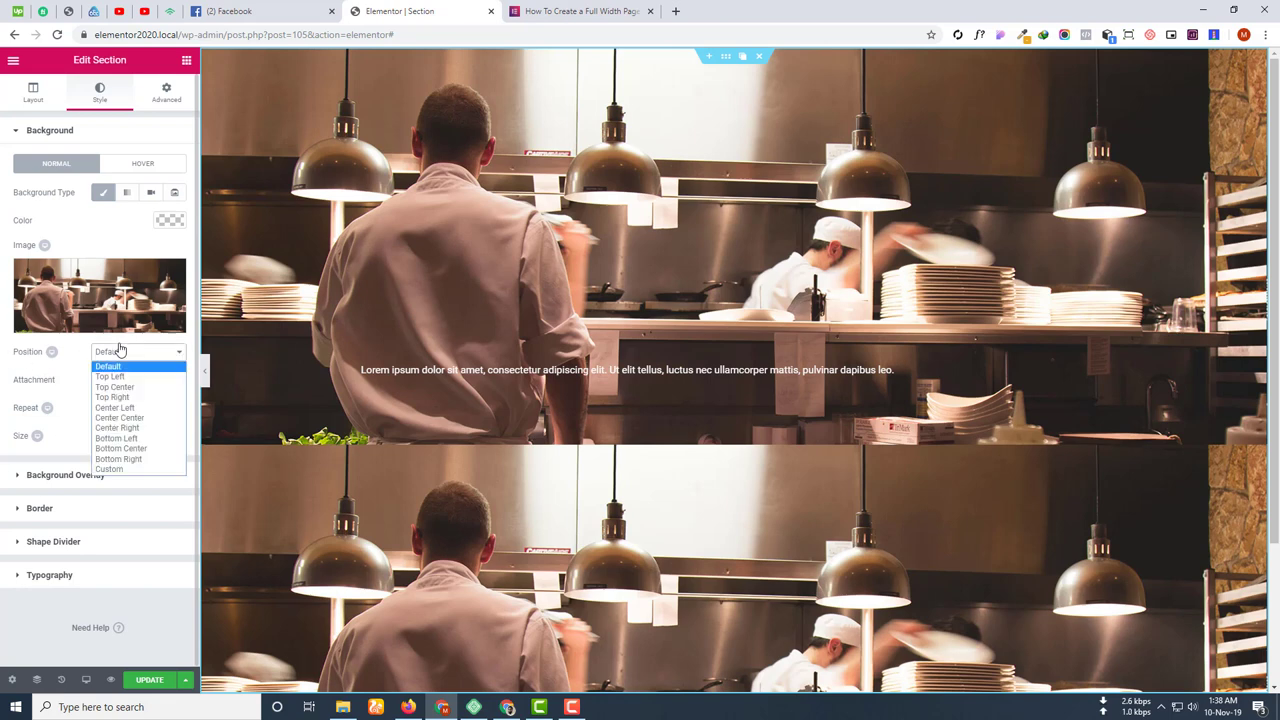
pyautogui.click(132, 419)
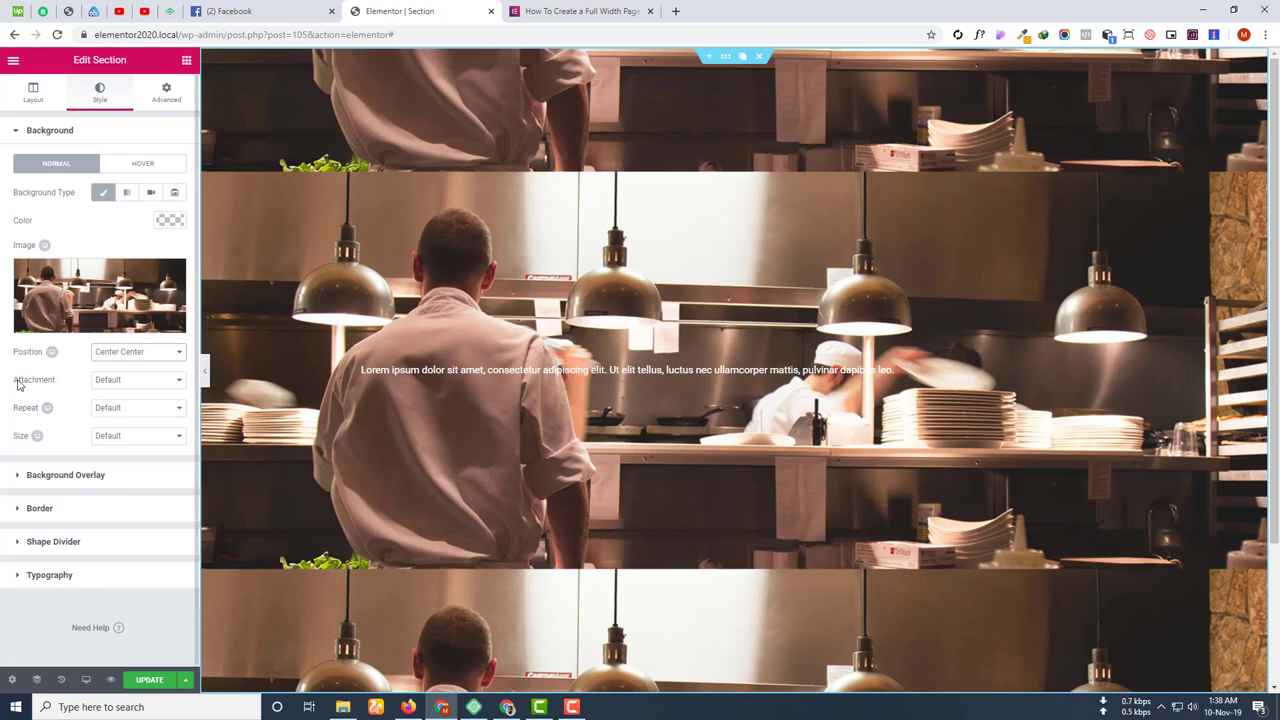
# Try the Scroll attachment for the background image and check how it moves with the page.
pyautogui.click(112, 384)
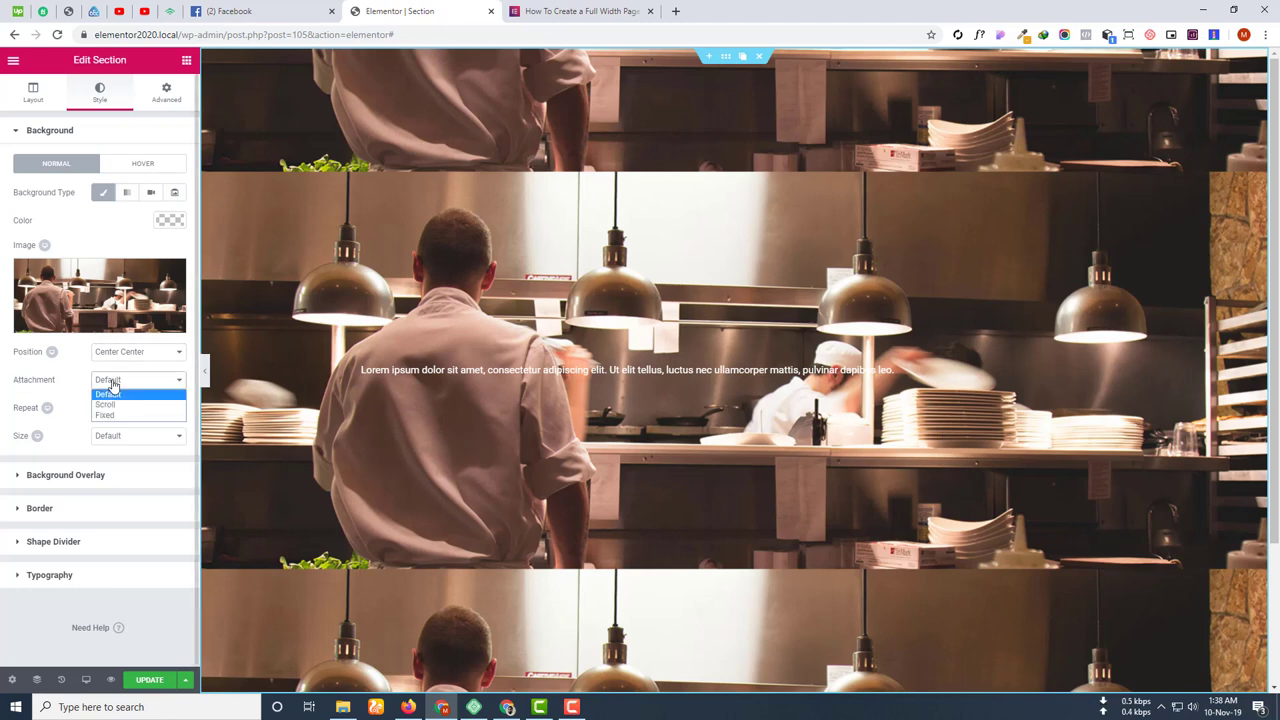
pyautogui.click(117, 405)
pyautogui.scroll(-2, 812, 220)
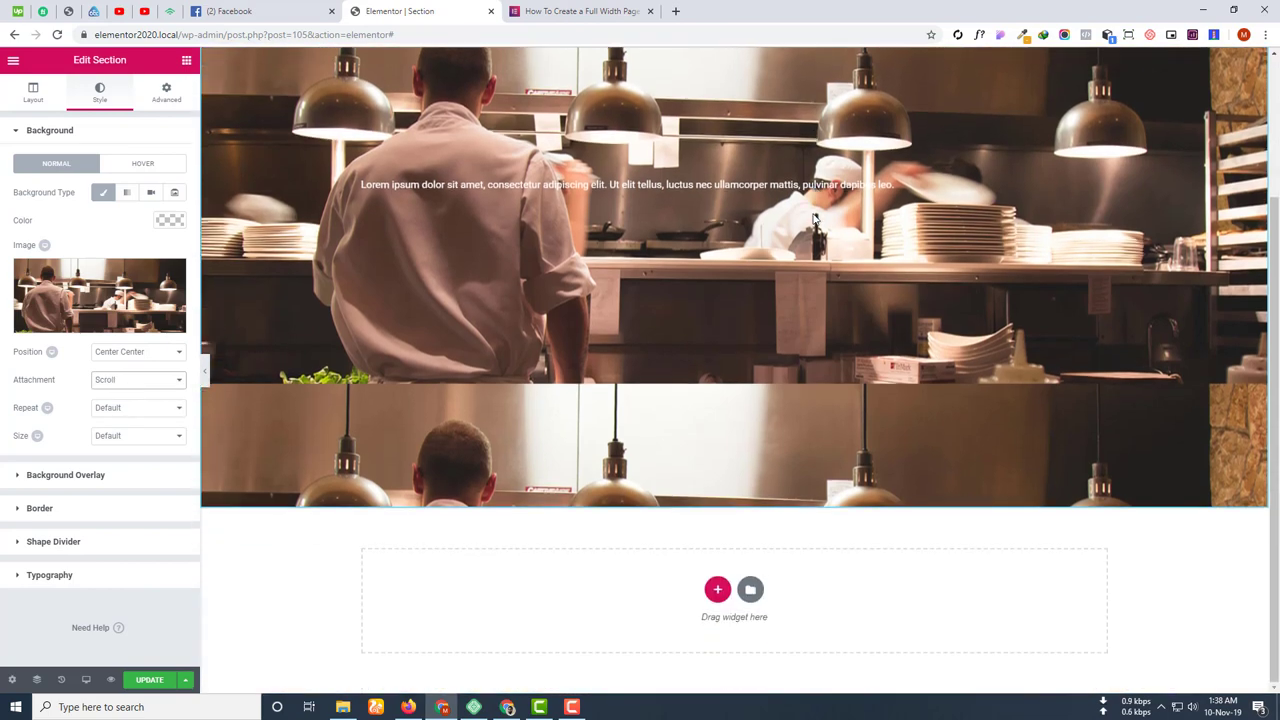
pyautogui.scroll(2, 812, 212)
pyautogui.scroll(-2, 628, 407)
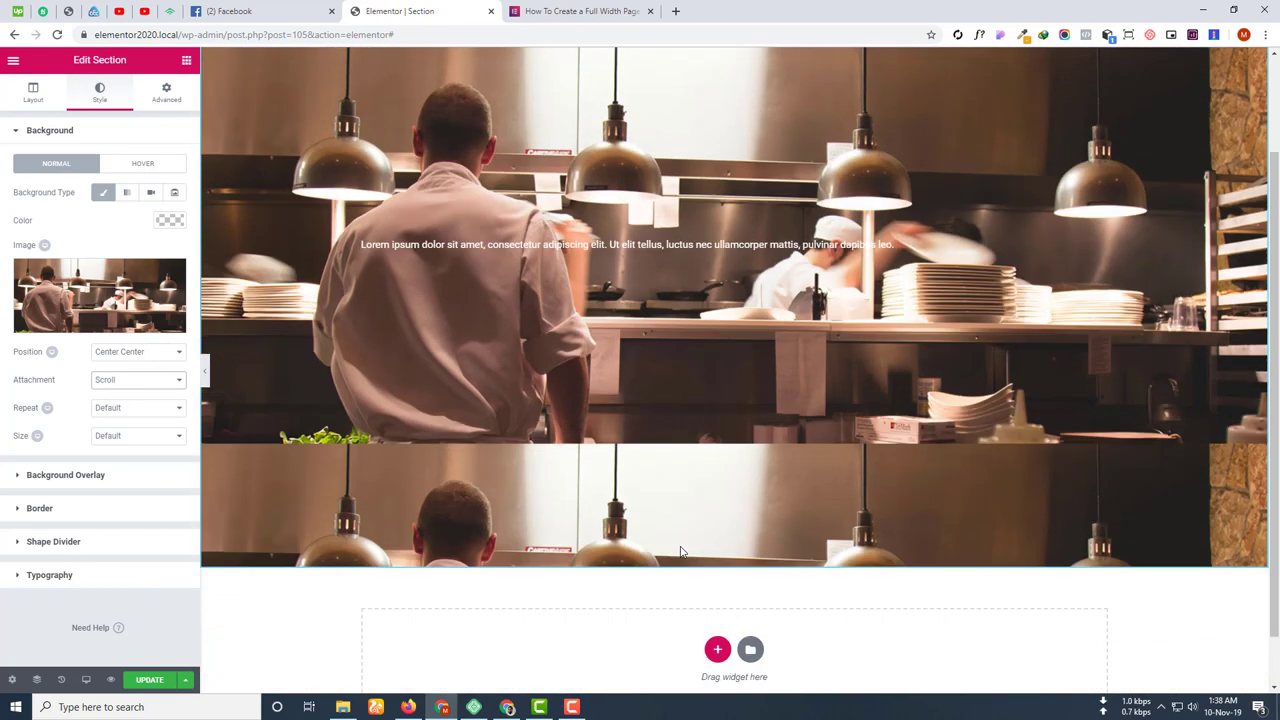
# Try the Fixed attachment for the background image, check it while scrolling the page, and reset the attachment to Default.
pyautogui.click(127, 382)
pyautogui.click(118, 415)
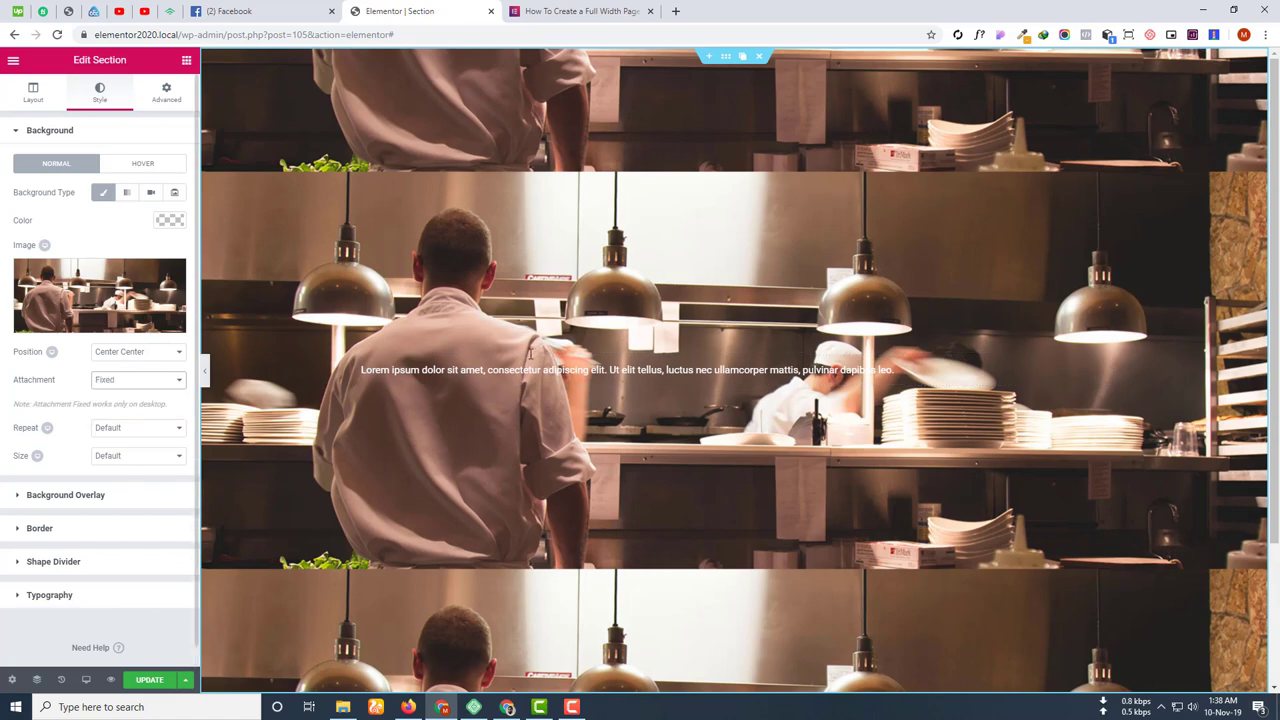
pyautogui.scroll(-2, 712, 282)
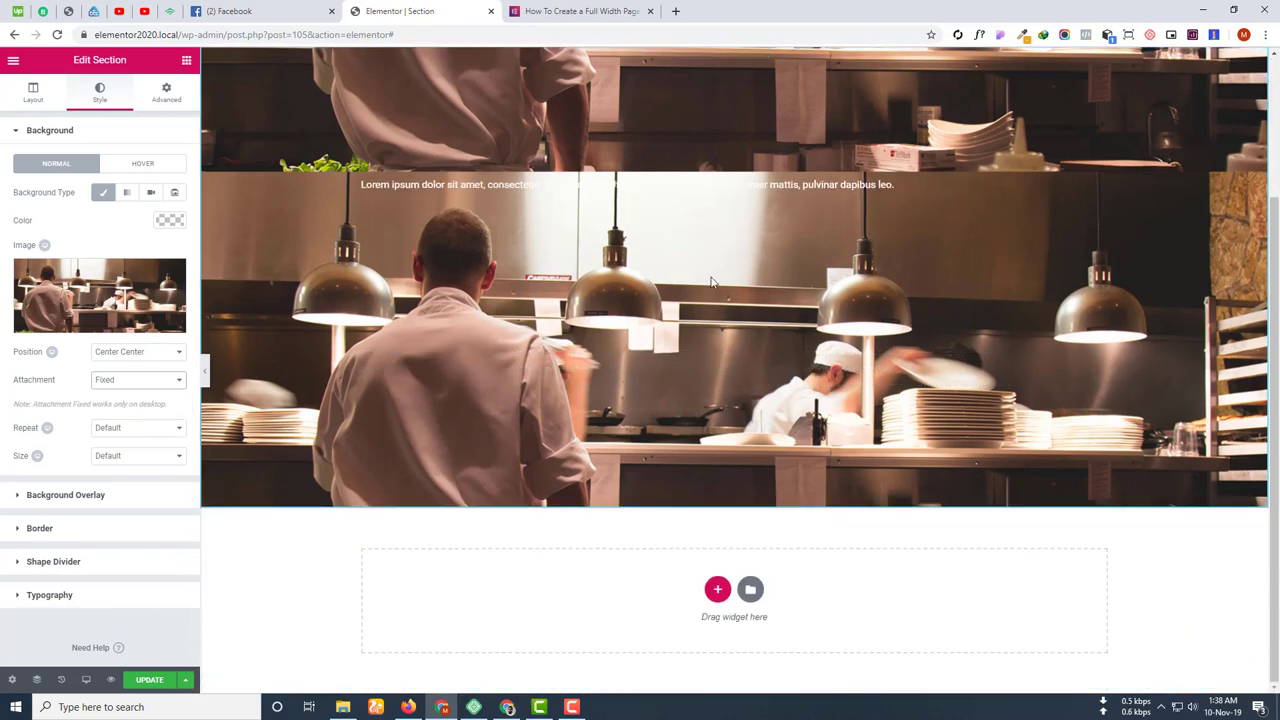
pyautogui.scroll(2, 690, 423)
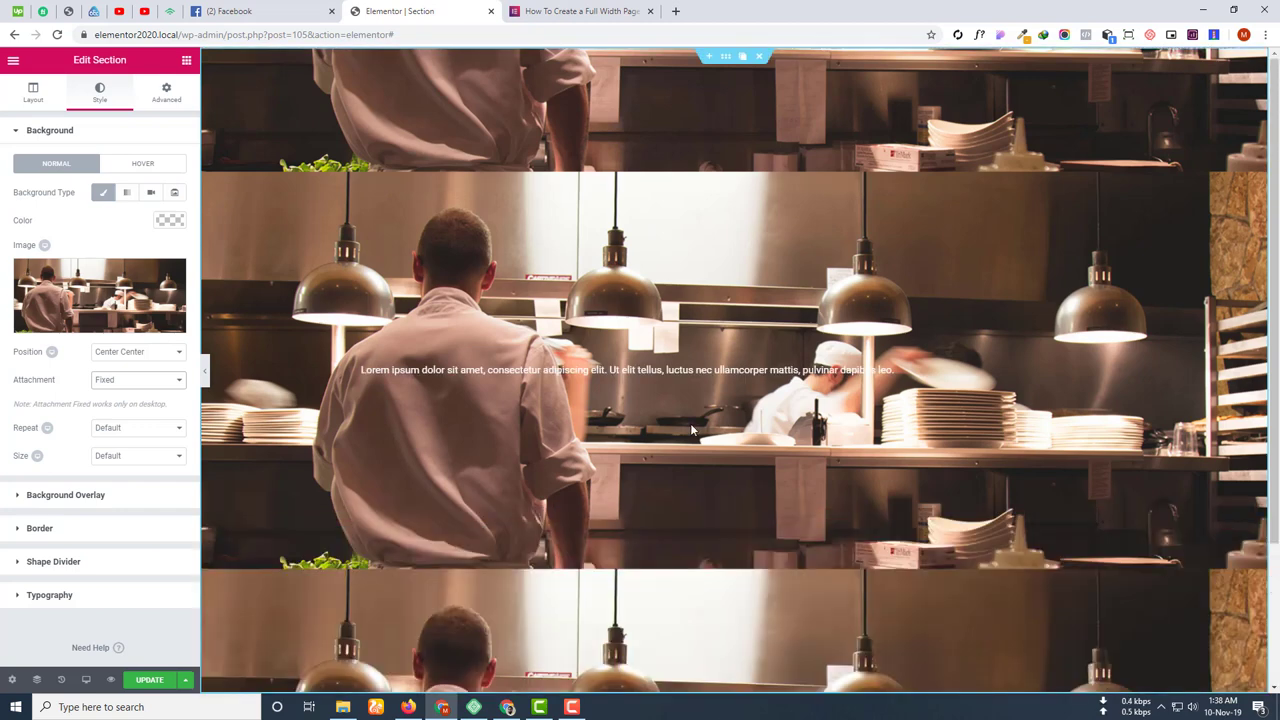
pyautogui.scroll(-2, 678, 147)
pyautogui.scroll(2, 862, 258)
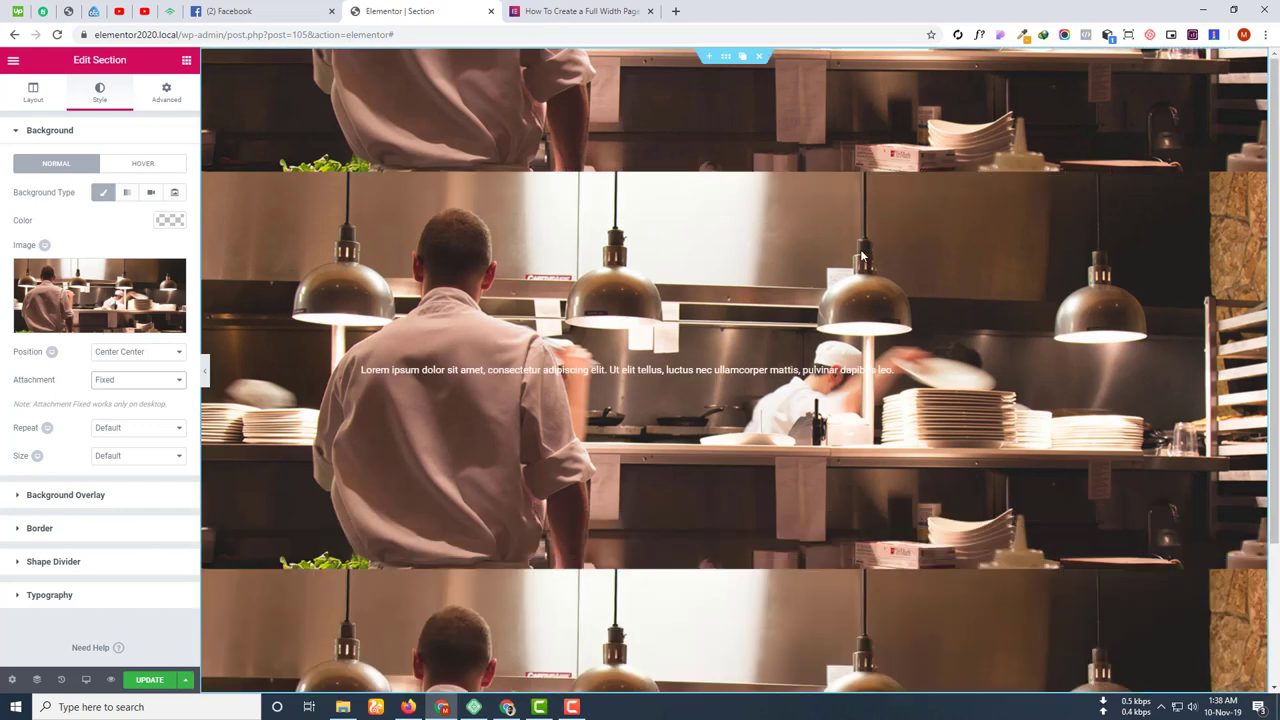
pyautogui.click(163, 382)
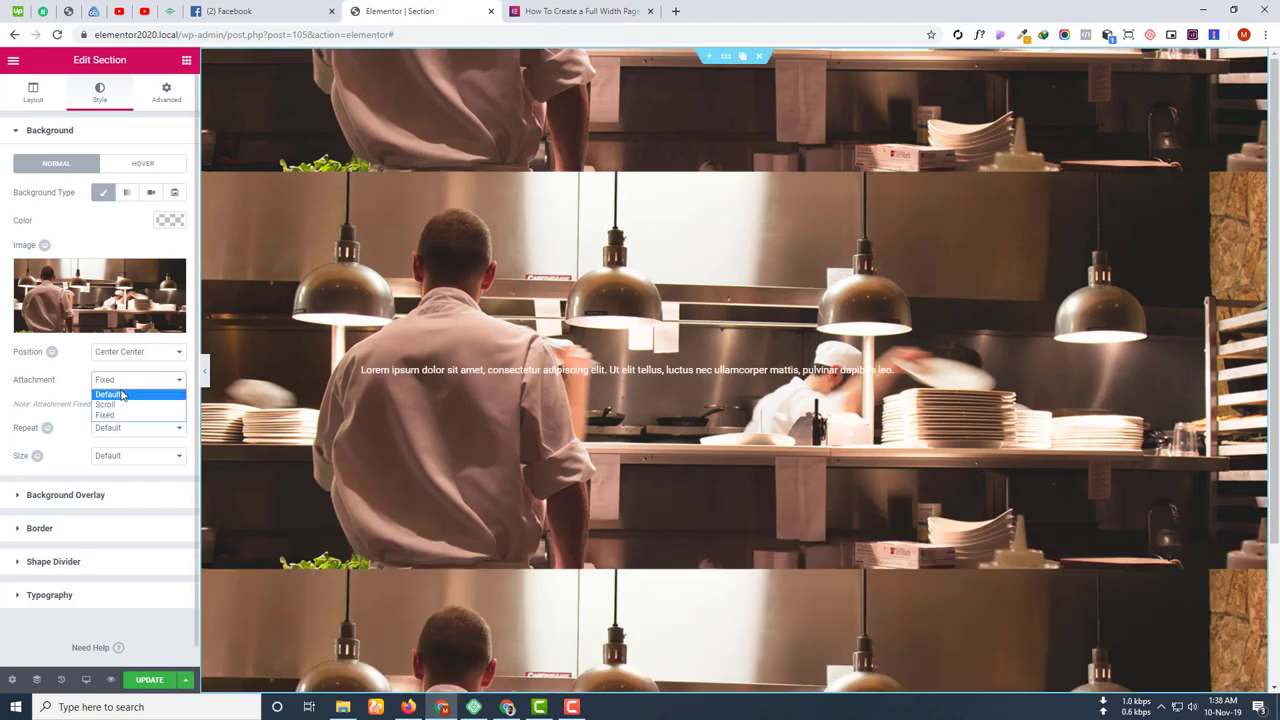
pyautogui.click(107, 394)
pyautogui.click(126, 380)
pyautogui.click(116, 395)
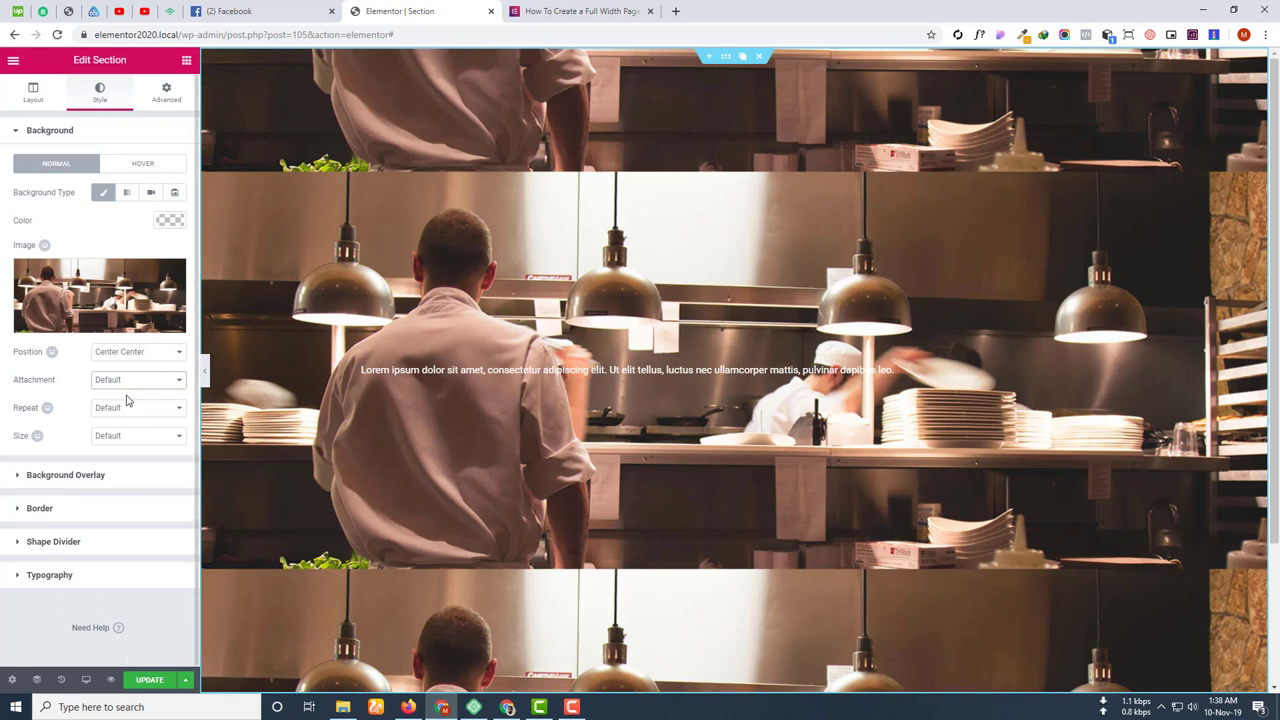
# Try the No-repeat option for the section's background image and check it while scrolling the page.
pyautogui.click(152, 410)
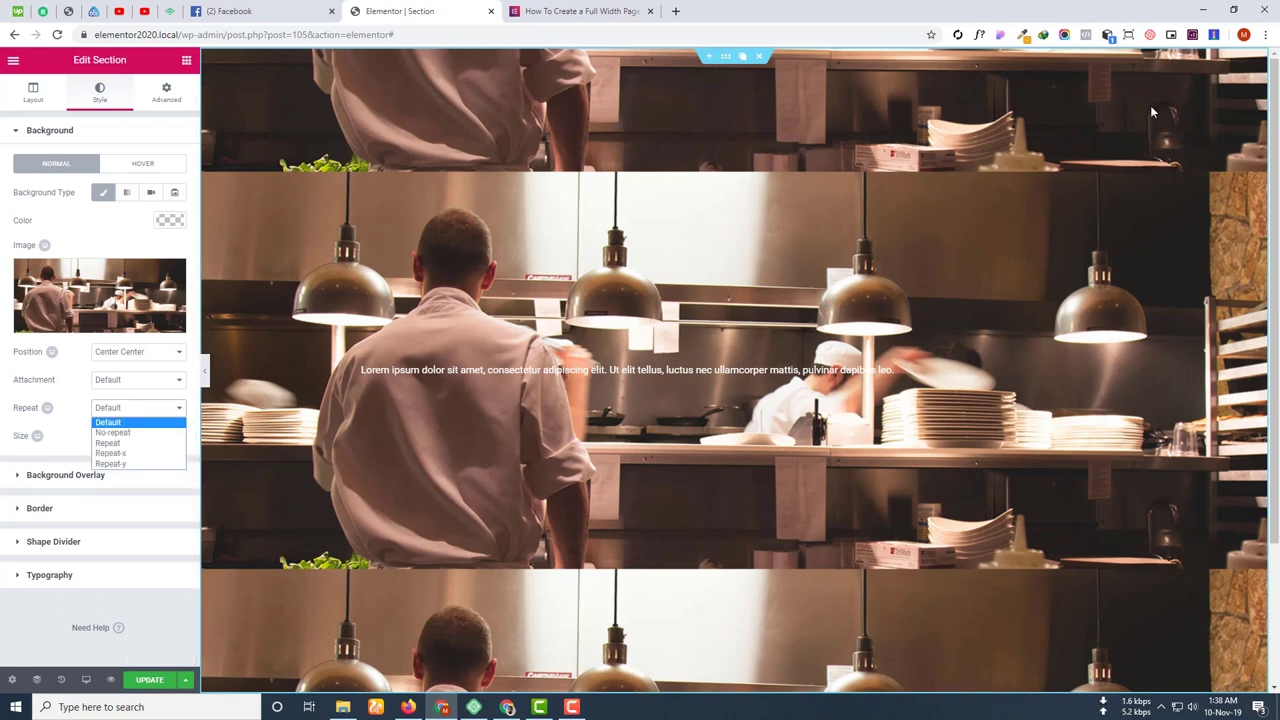
pyautogui.scroll(-2, 794, 404)
pyautogui.scroll(2, 567, 398)
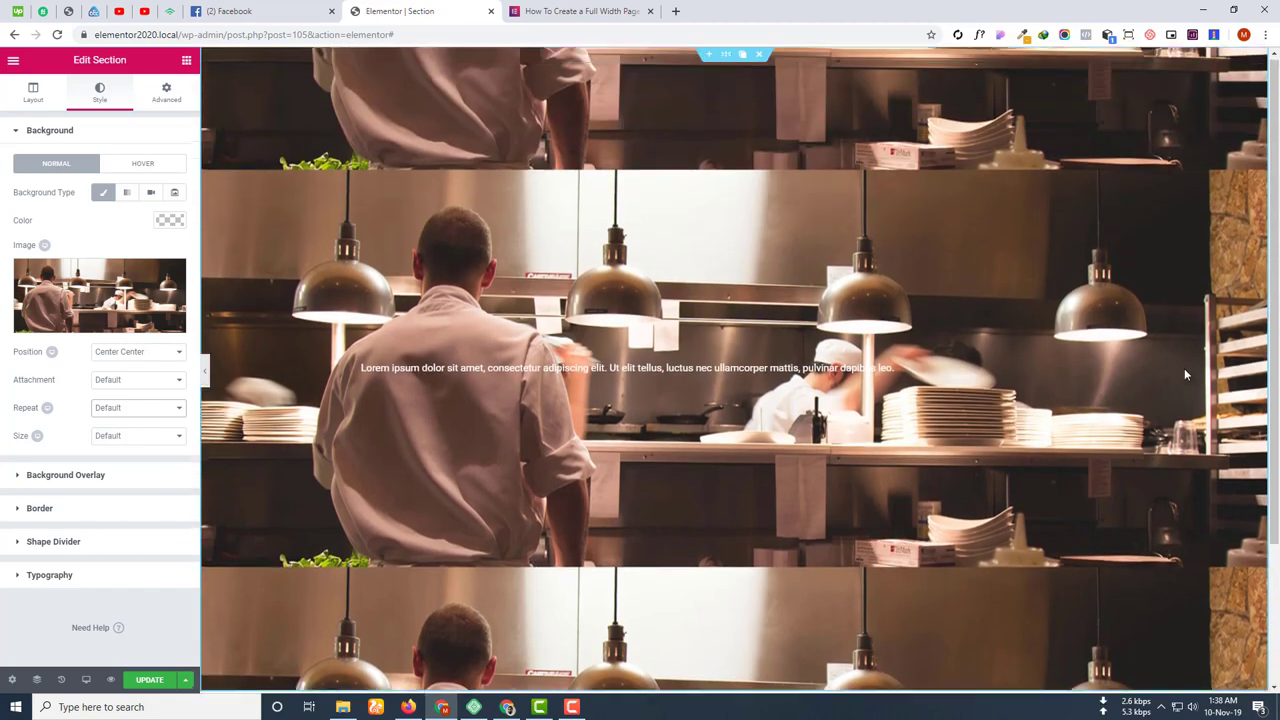
pyautogui.click(128, 410)
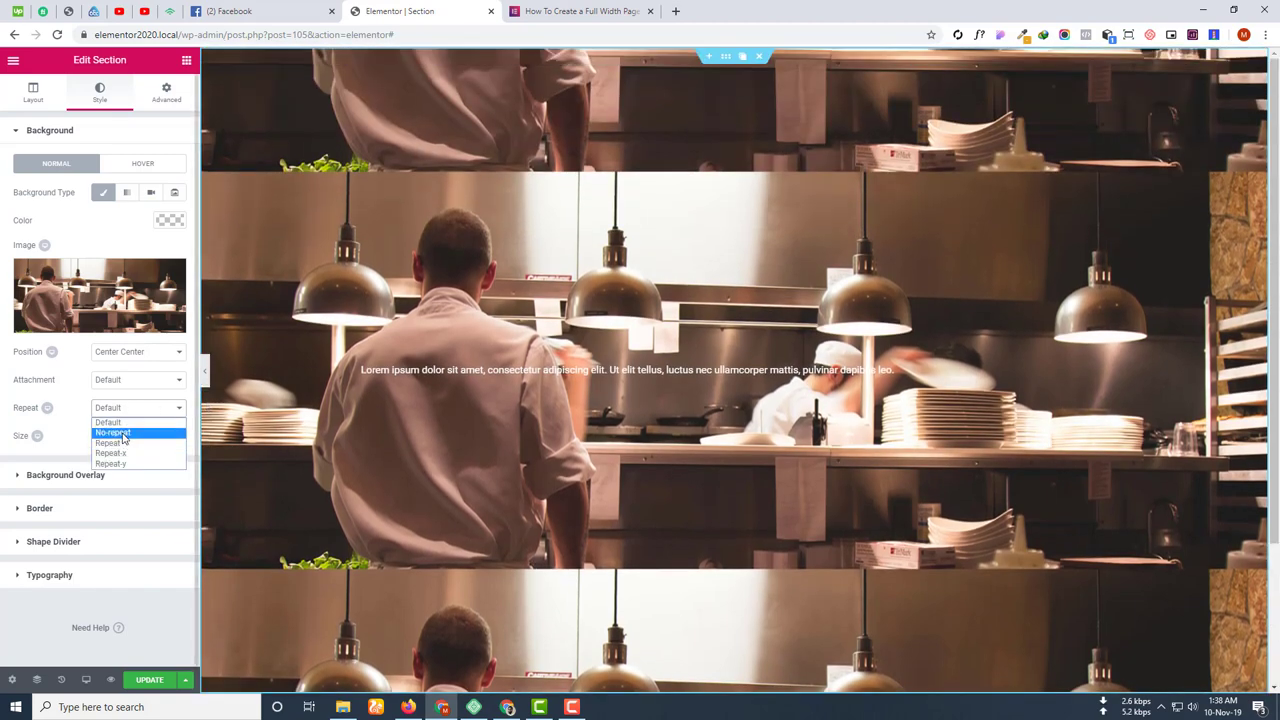
pyautogui.click(114, 432)
pyautogui.scroll(-1, 1049, 352)
pyautogui.scroll(1, 1049, 352)
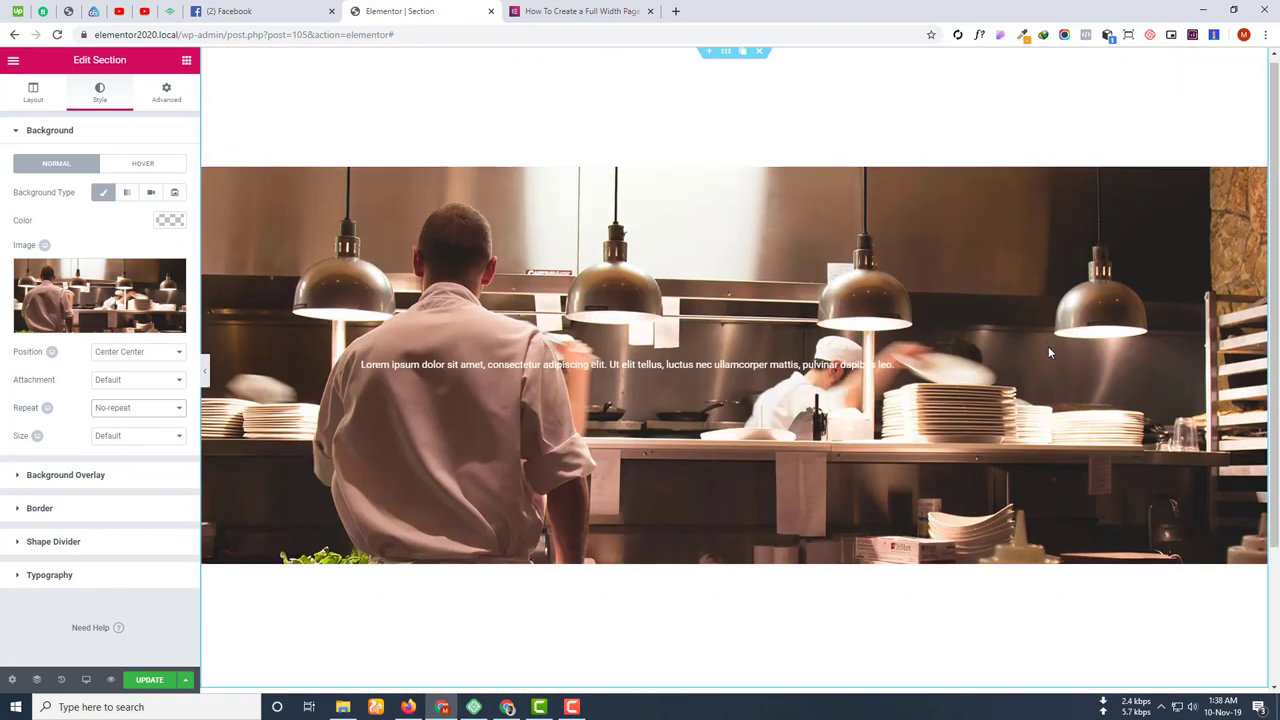
# Compare the Repeat, Repeat-x, Repeat-y and Default repeat options for the background image, and settle on No-repeat.
pyautogui.click(153, 412)
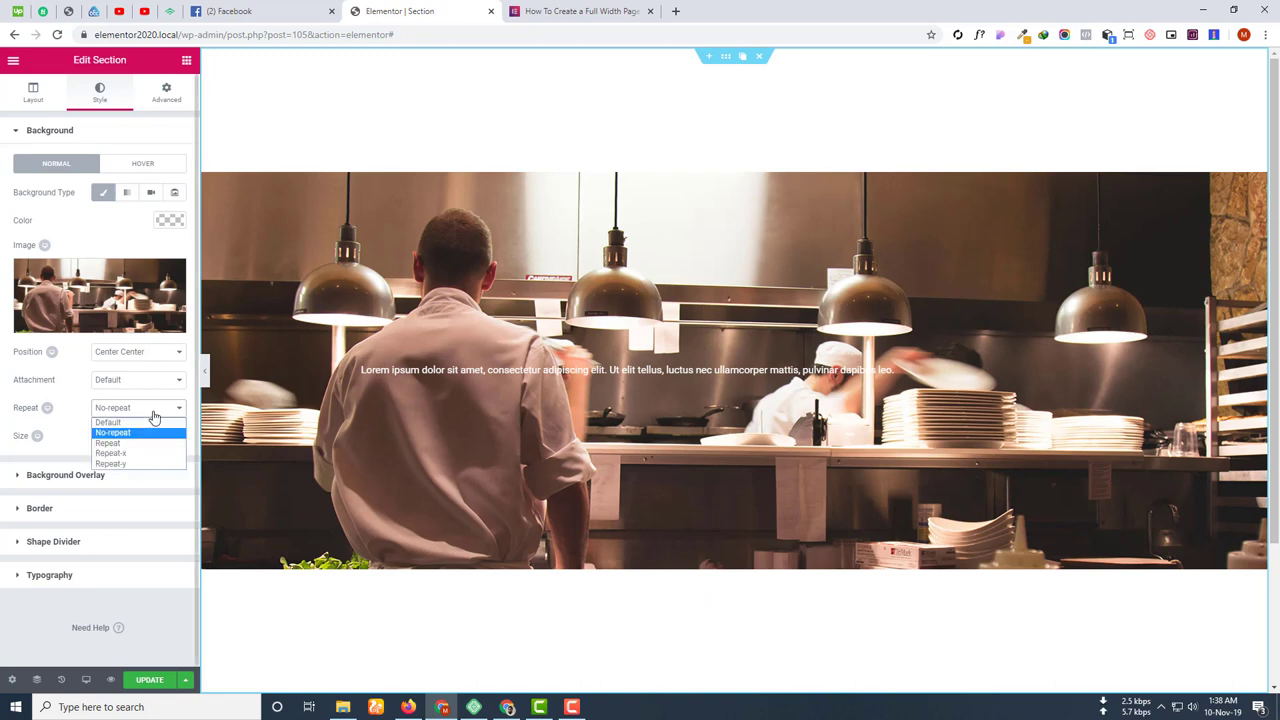
pyautogui.click(115, 442)
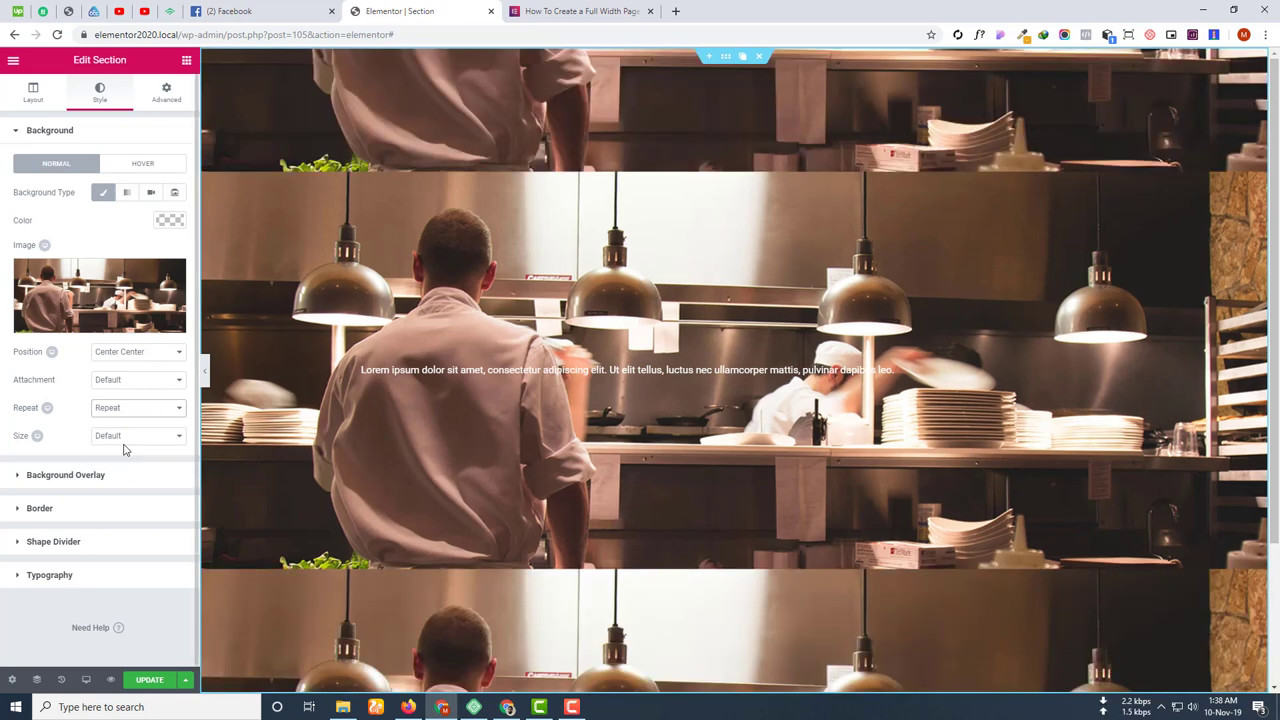
pyautogui.click(116, 414)
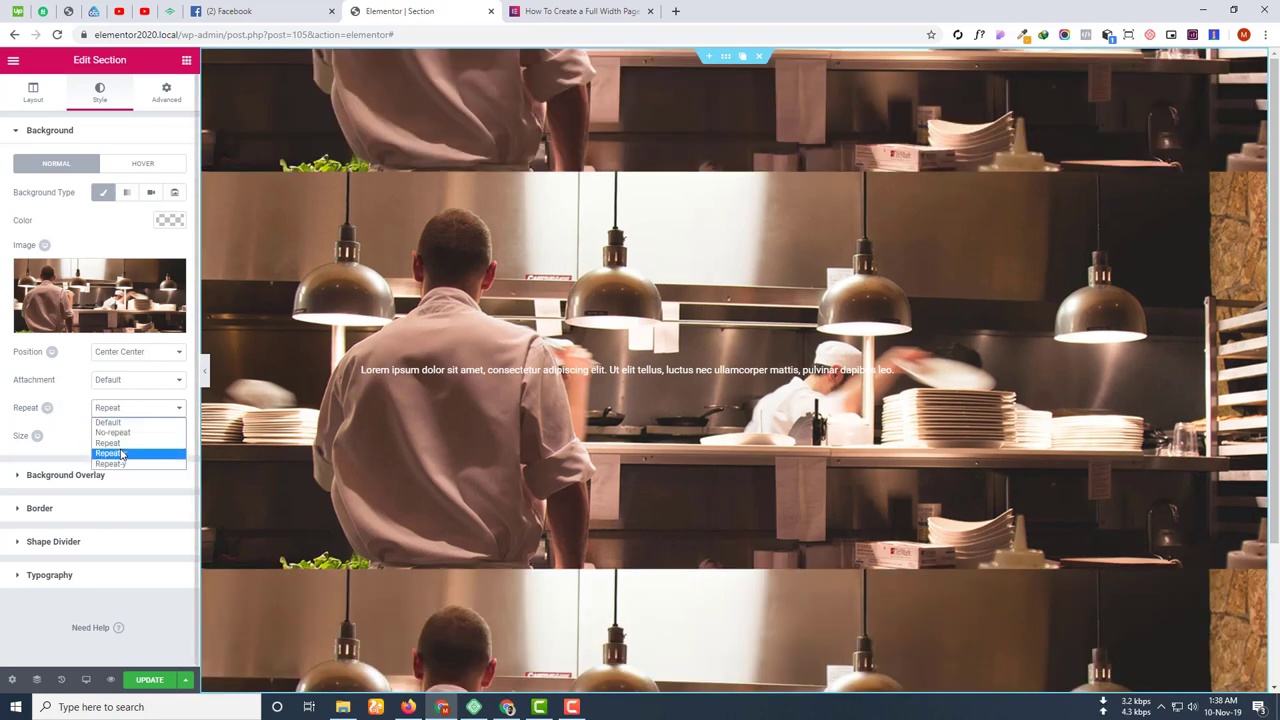
pyautogui.click(121, 455)
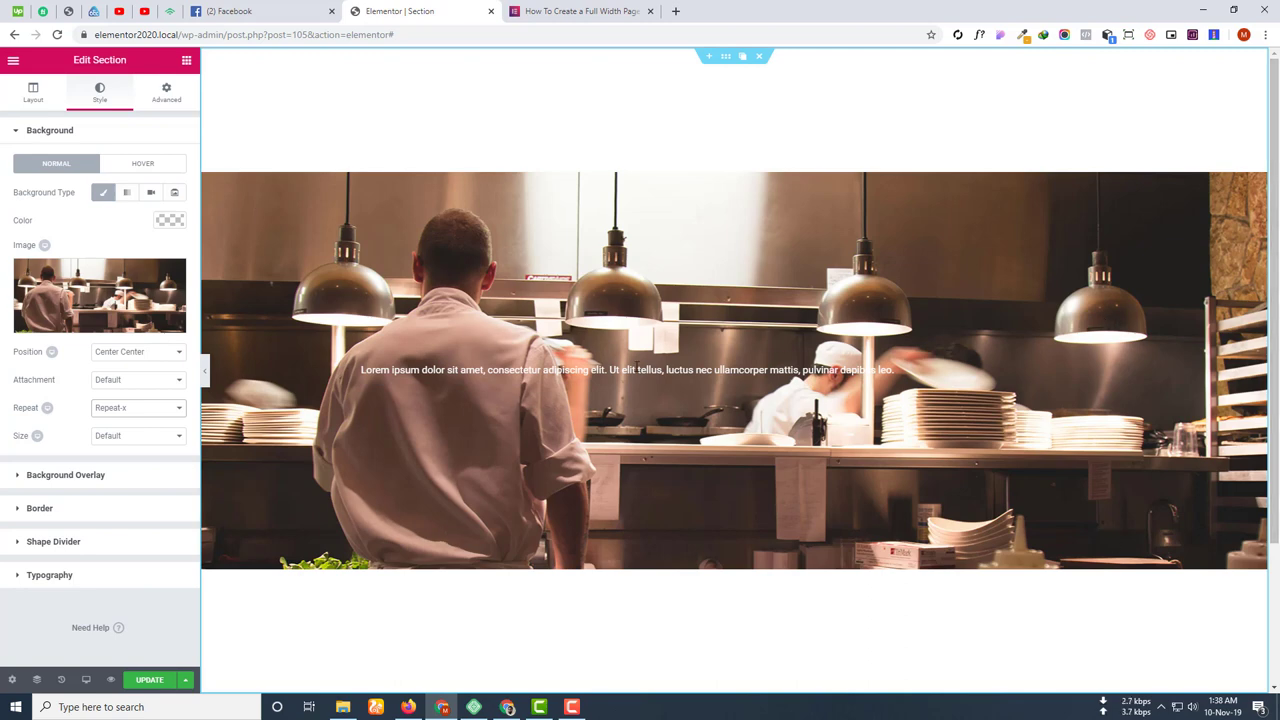
pyautogui.click(166, 413)
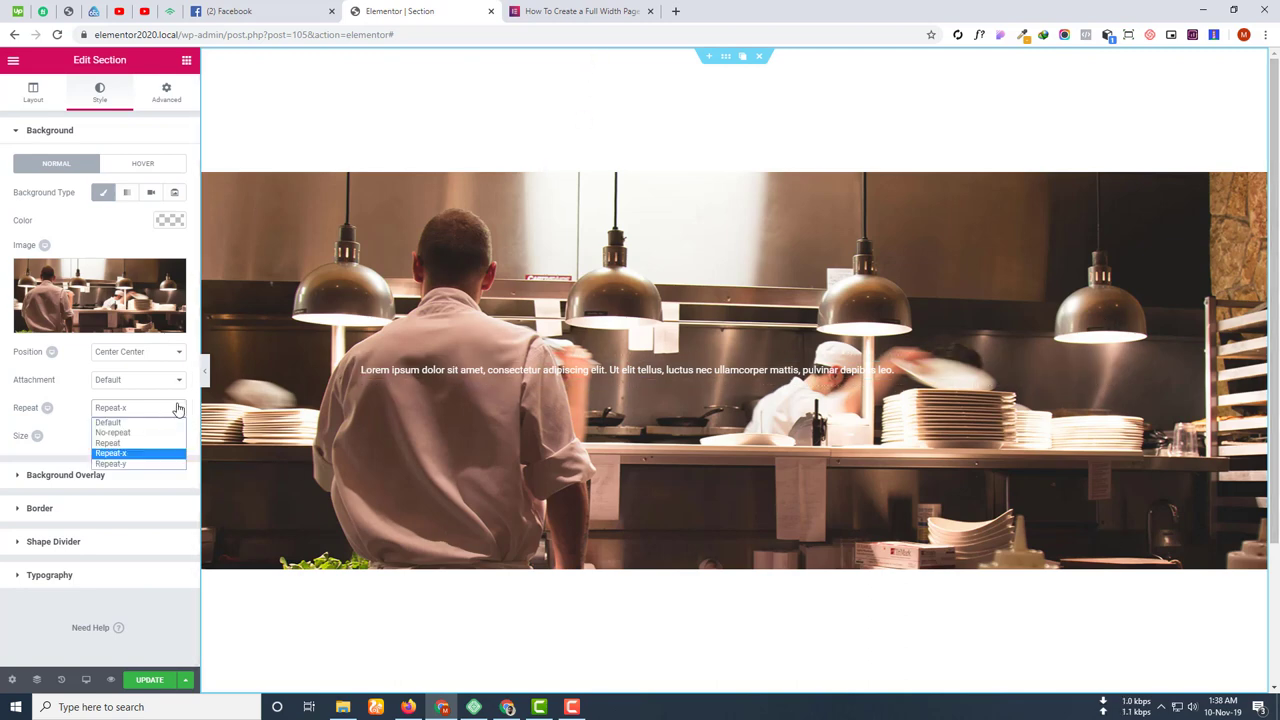
pyautogui.click(110, 464)
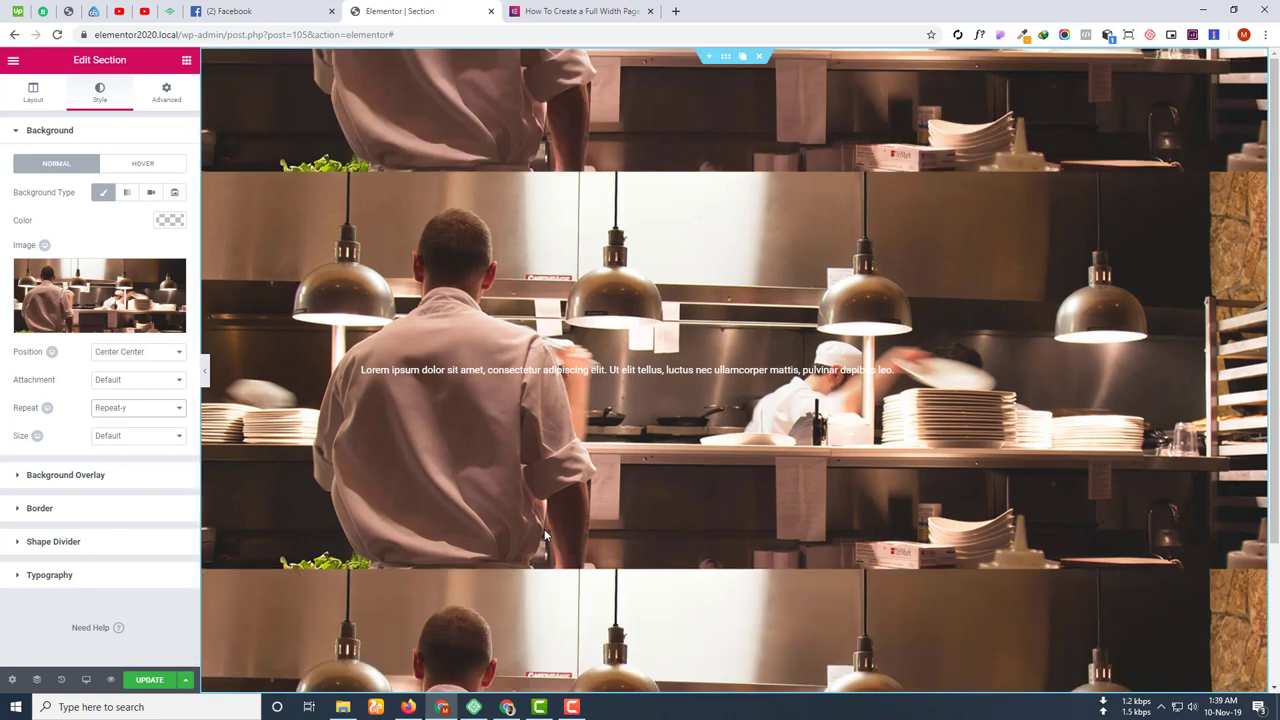
pyautogui.click(138, 410)
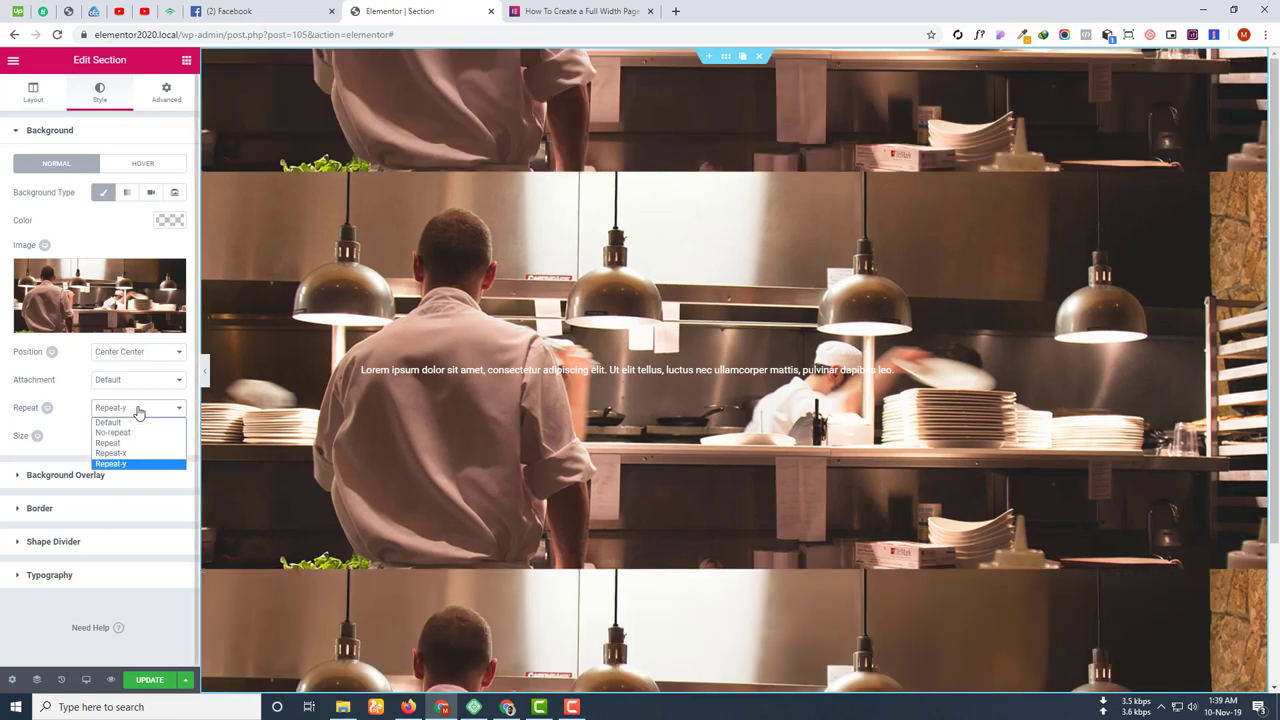
pyautogui.click(135, 424)
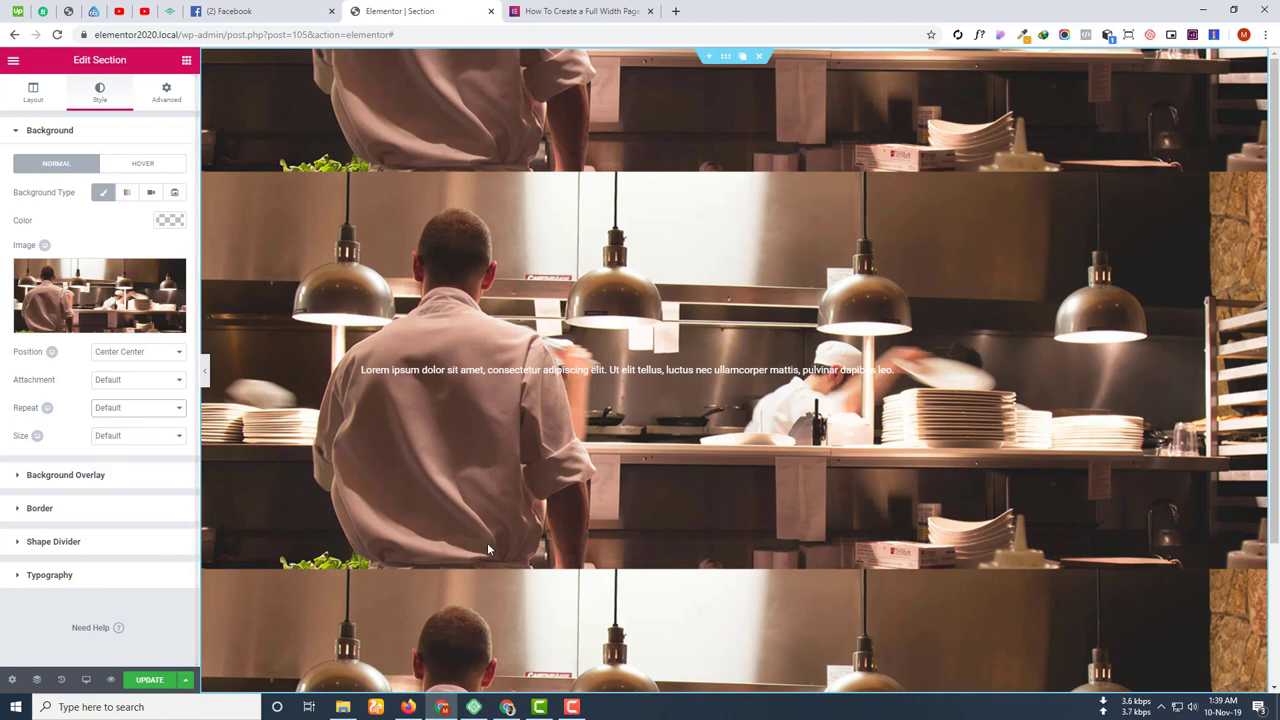
pyautogui.click(148, 410)
pyautogui.click(126, 433)
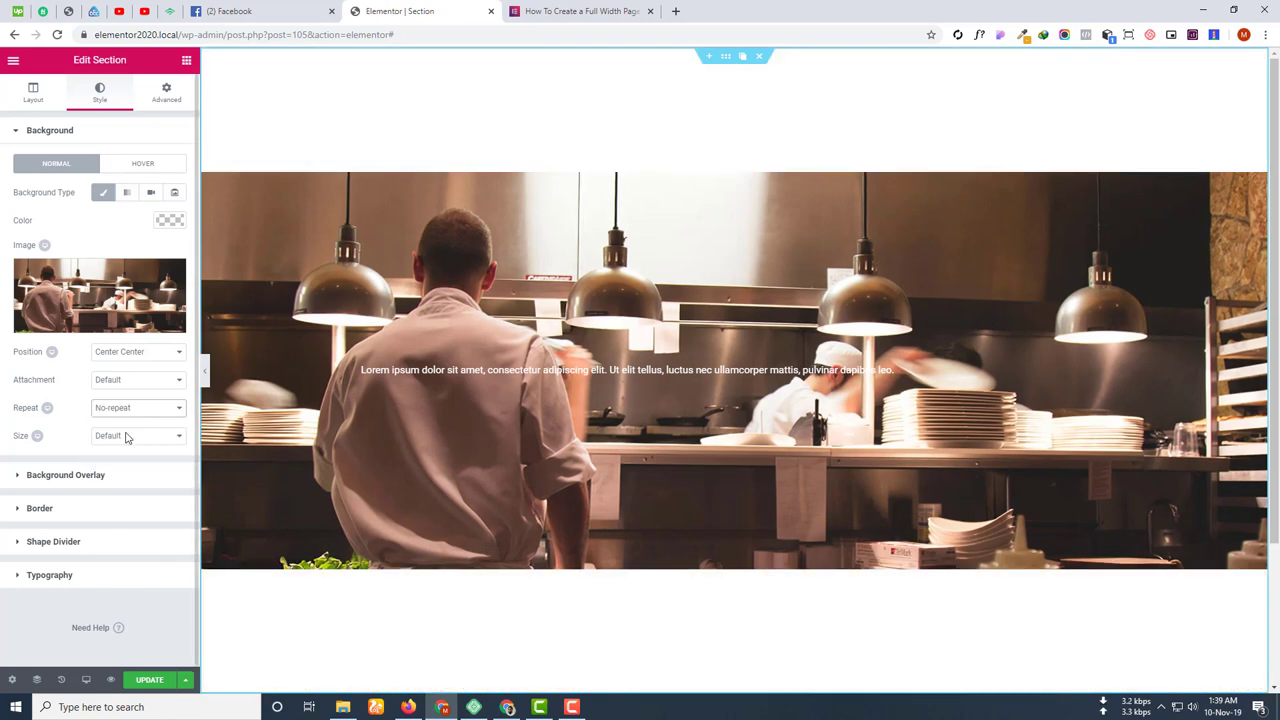
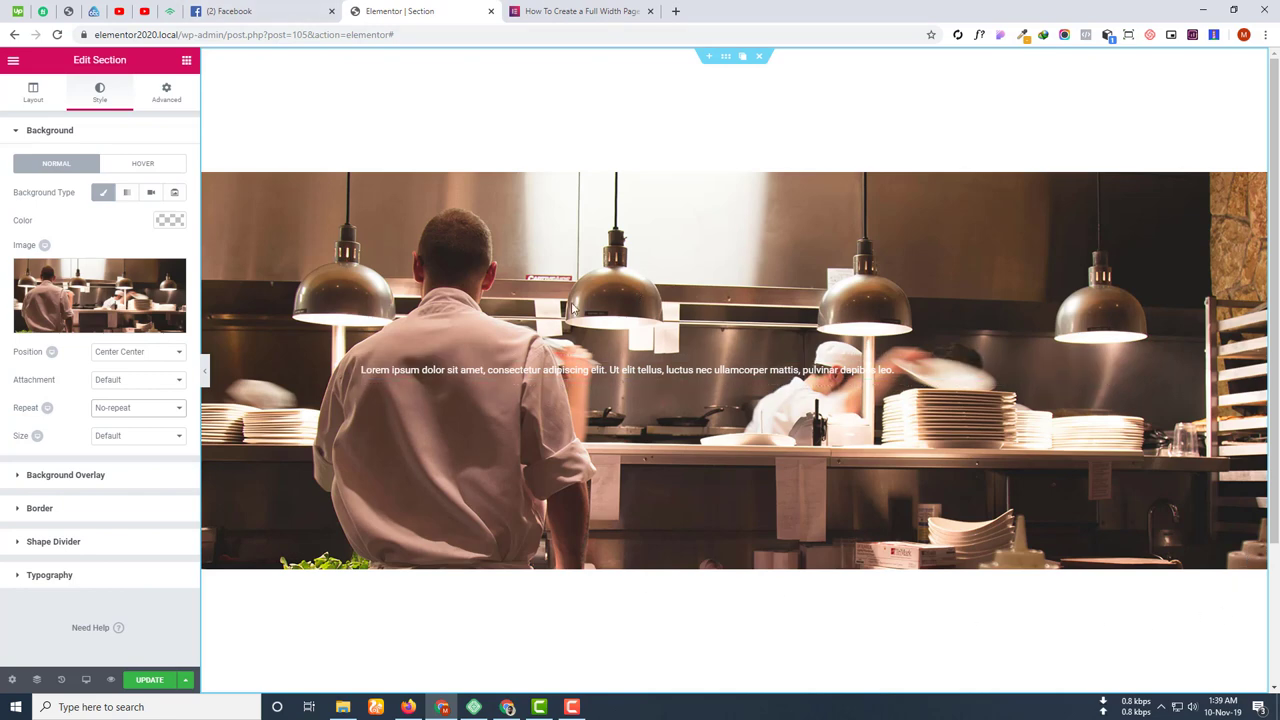
# Try the Auto and Cover sizes for the background image and check Cover while scrolling the page.
pyautogui.click(134, 437)
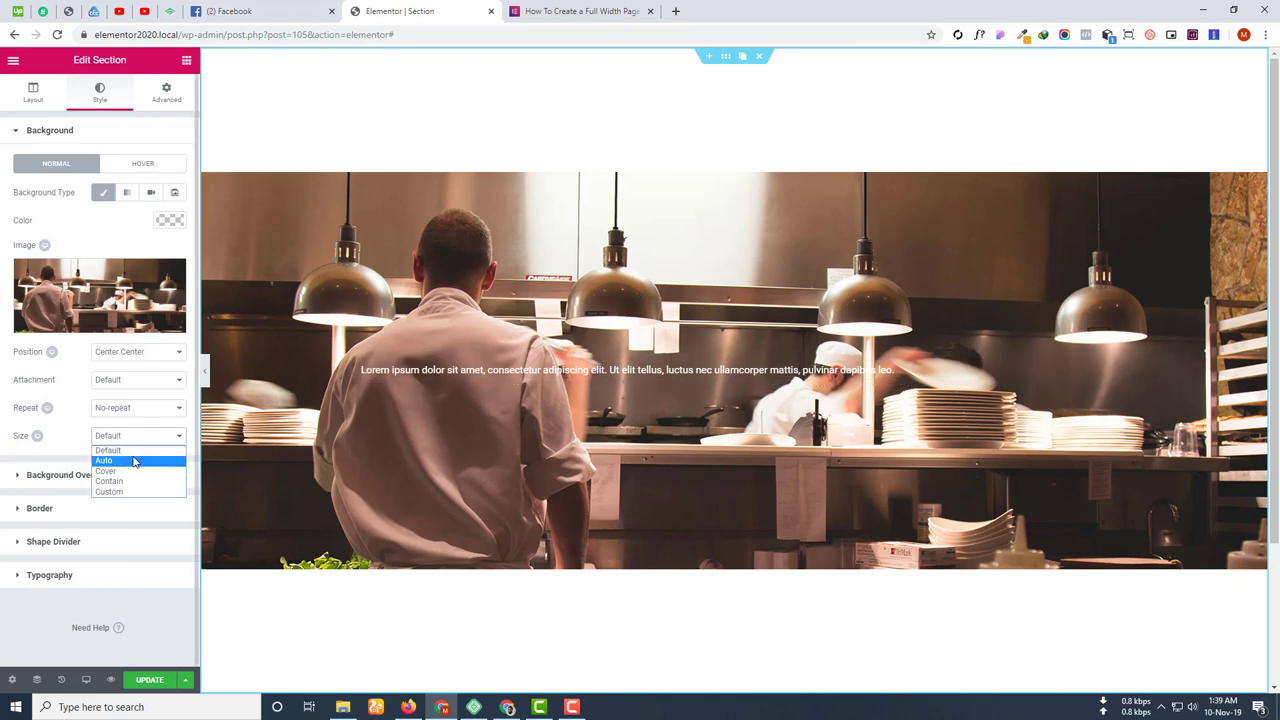
pyautogui.click(132, 461)
pyautogui.click(134, 437)
pyautogui.click(120, 470)
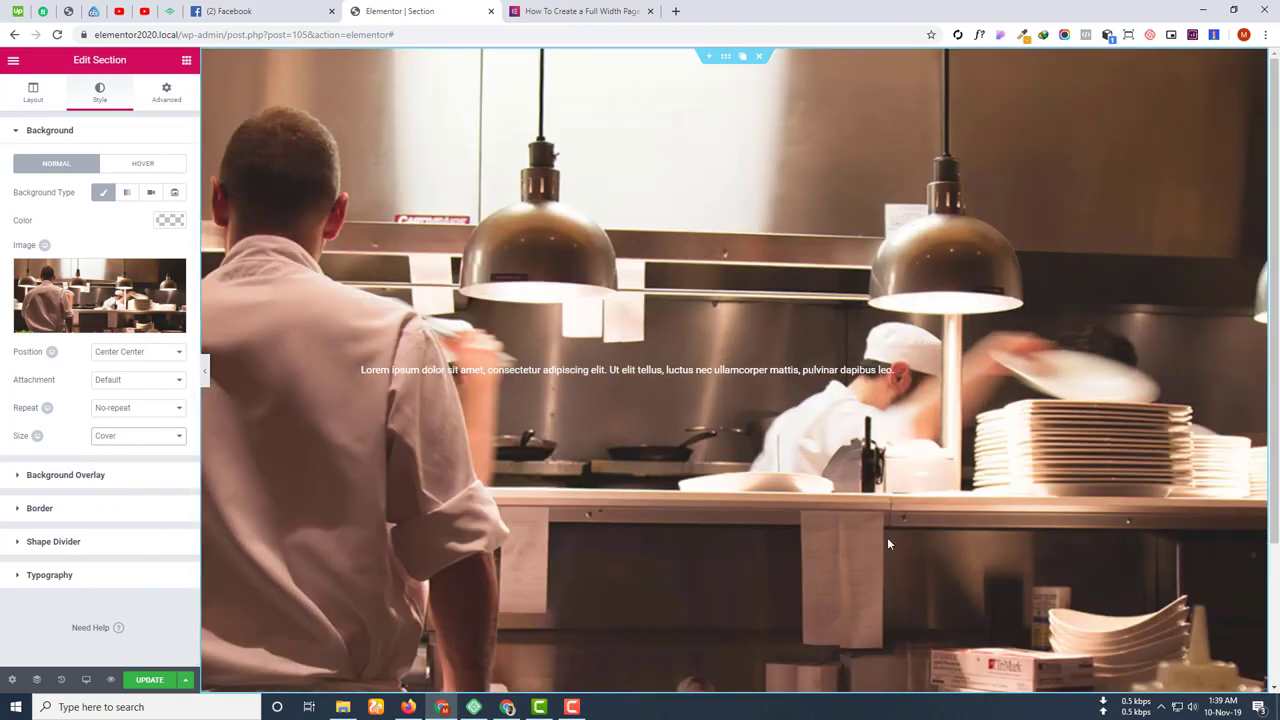
pyautogui.scroll(-2, 887, 544)
pyautogui.scroll(2, 887, 544)
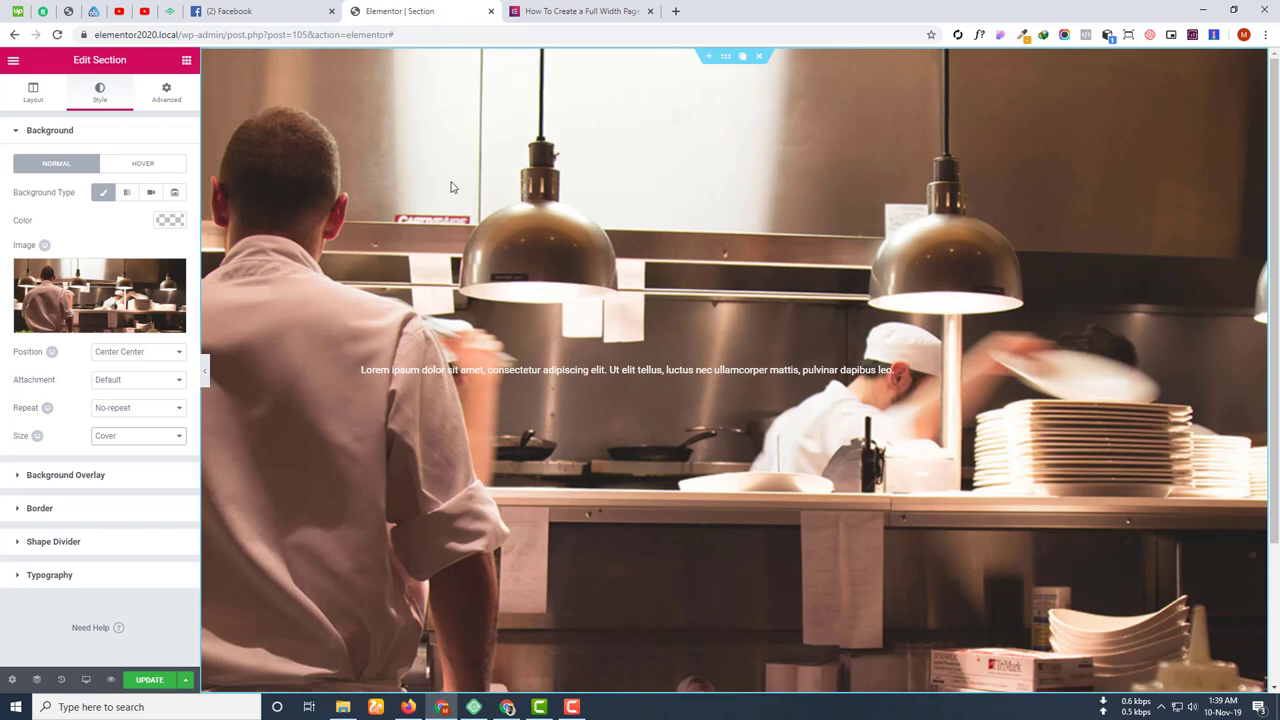
# Try the Contain size and the Custom size with its width control for the background image.
pyautogui.click(125, 436)
pyautogui.click(111, 488)
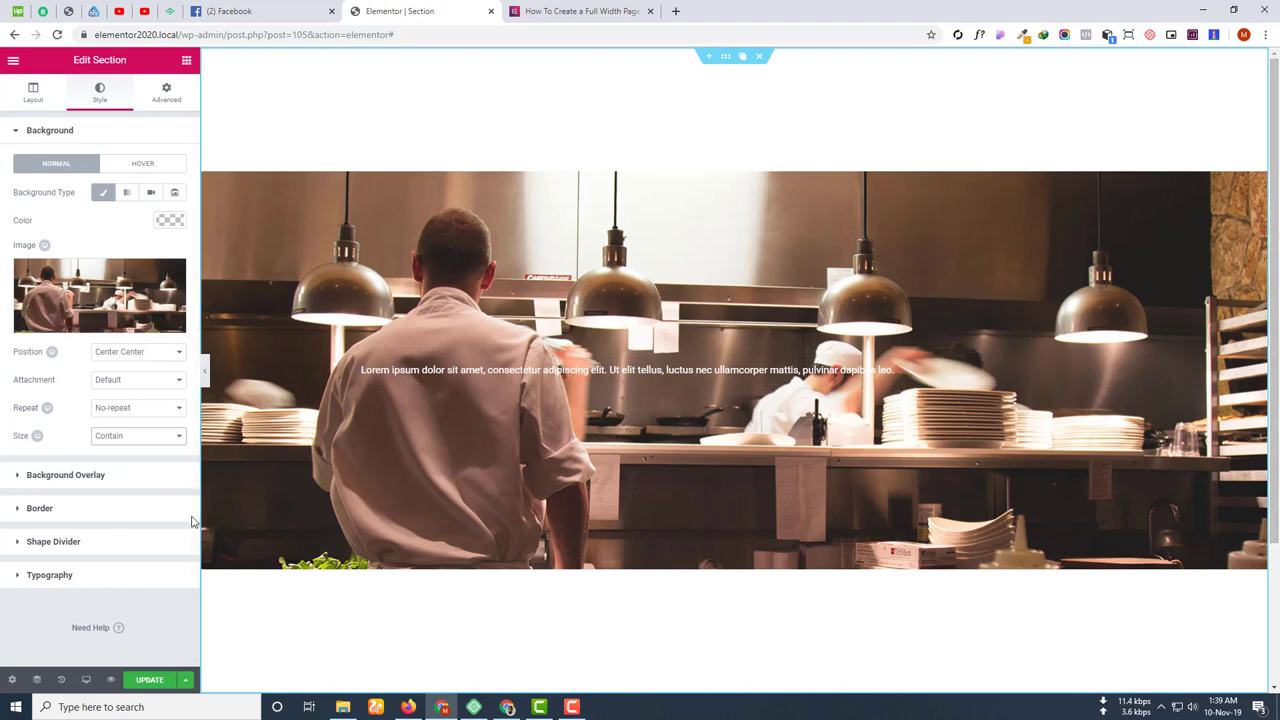
pyautogui.click(125, 436)
pyautogui.click(110, 493)
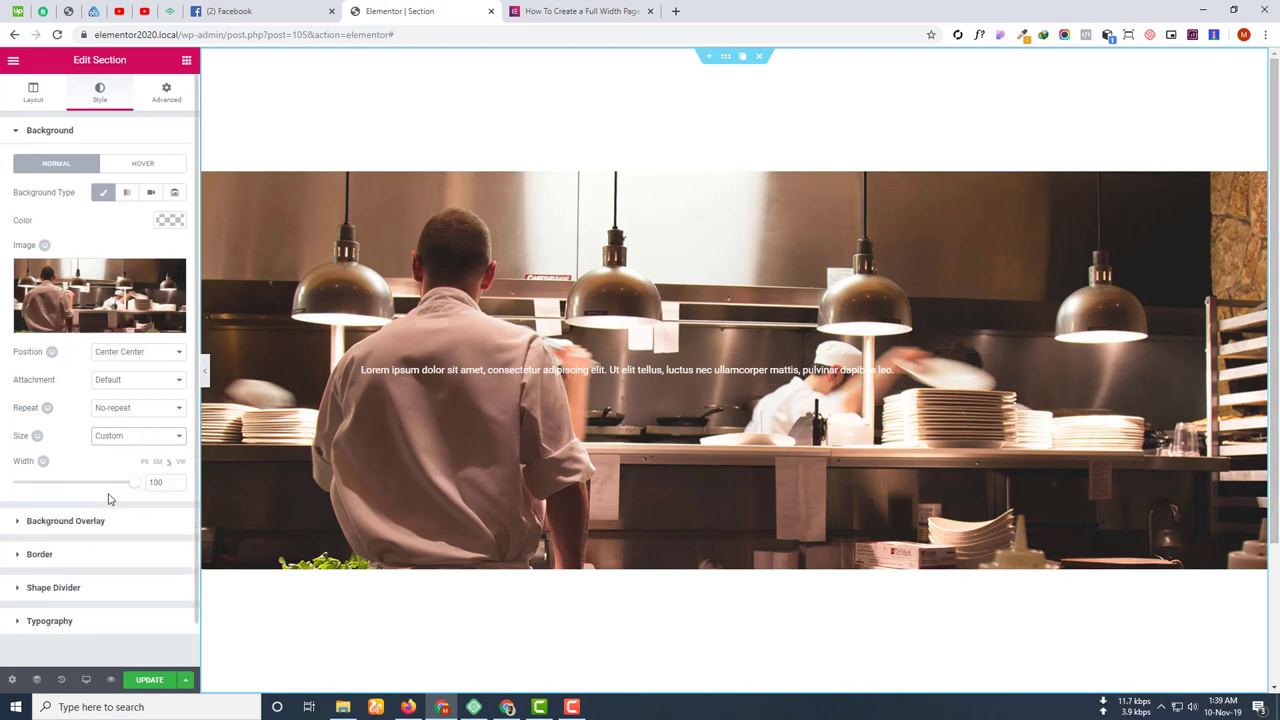
pyautogui.scroll(-1, 152, 474)
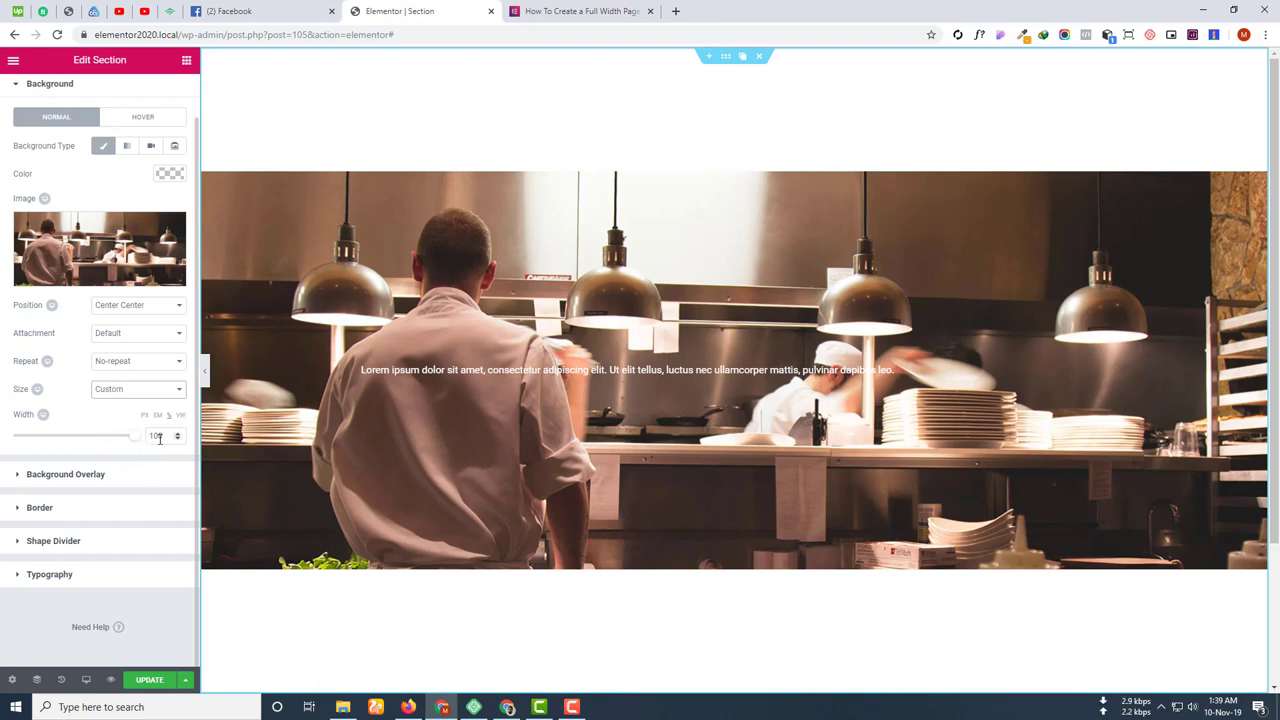
pyautogui.moveTo(134, 436); pyautogui.dragTo(160, 455)
# Set the background image's size to Cover and its attachment to Scroll.
pyautogui.click(135, 392)
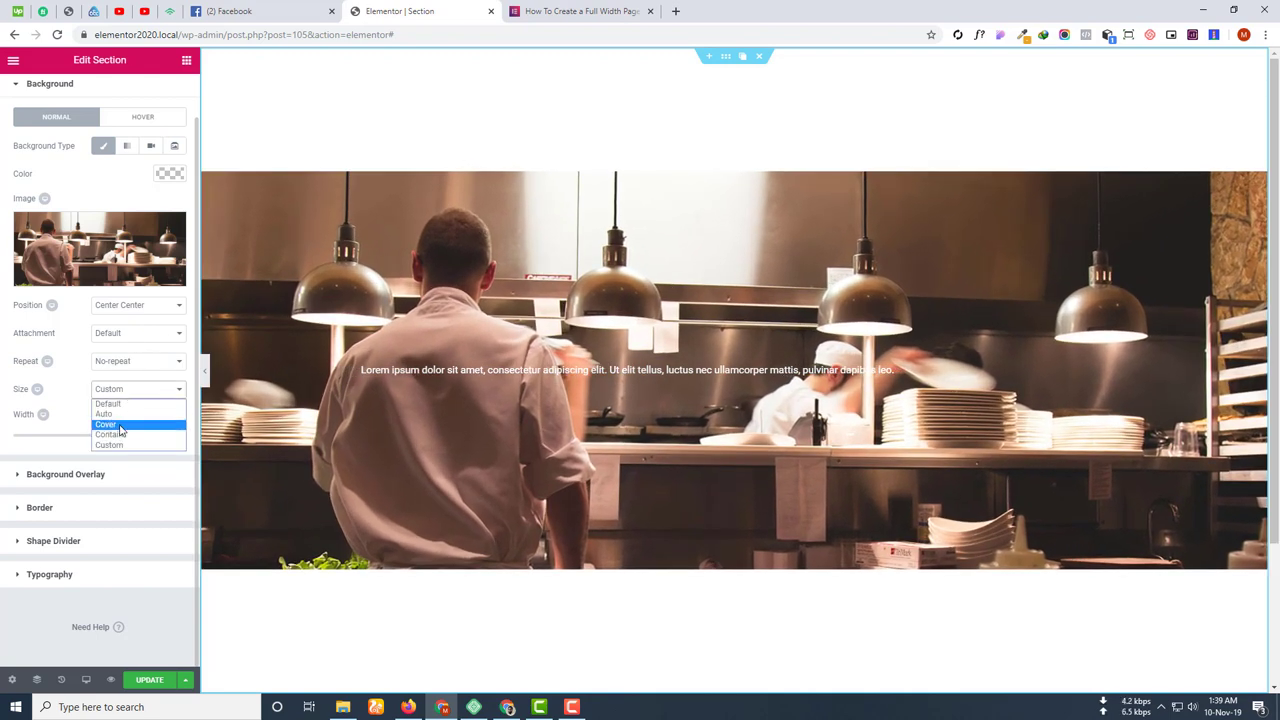
pyautogui.click(130, 422)
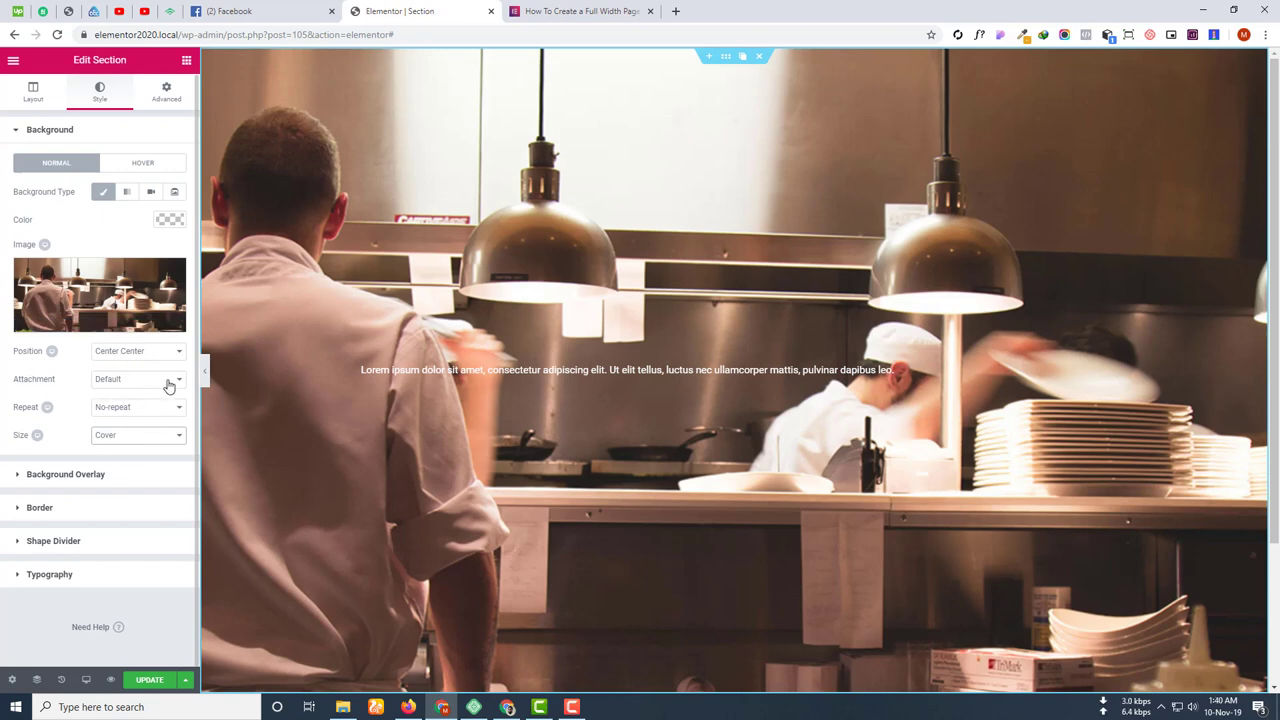
pyautogui.click(113, 382)
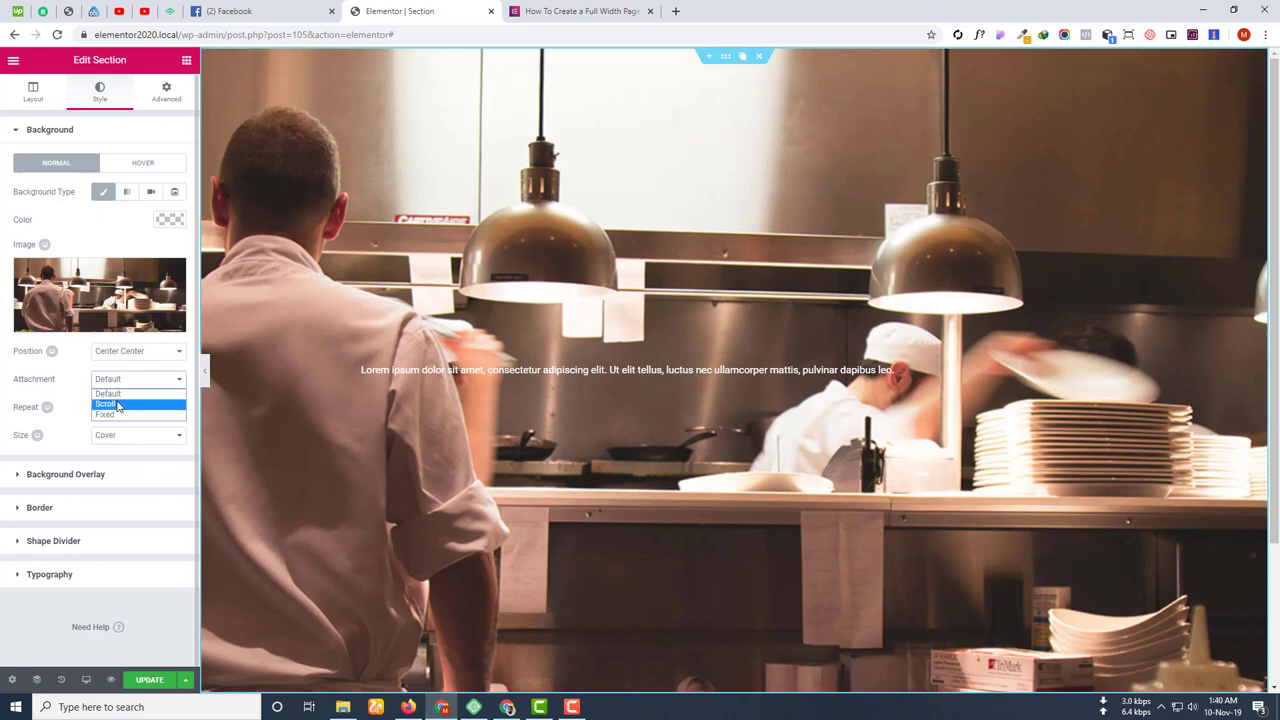
pyautogui.click(106, 403)
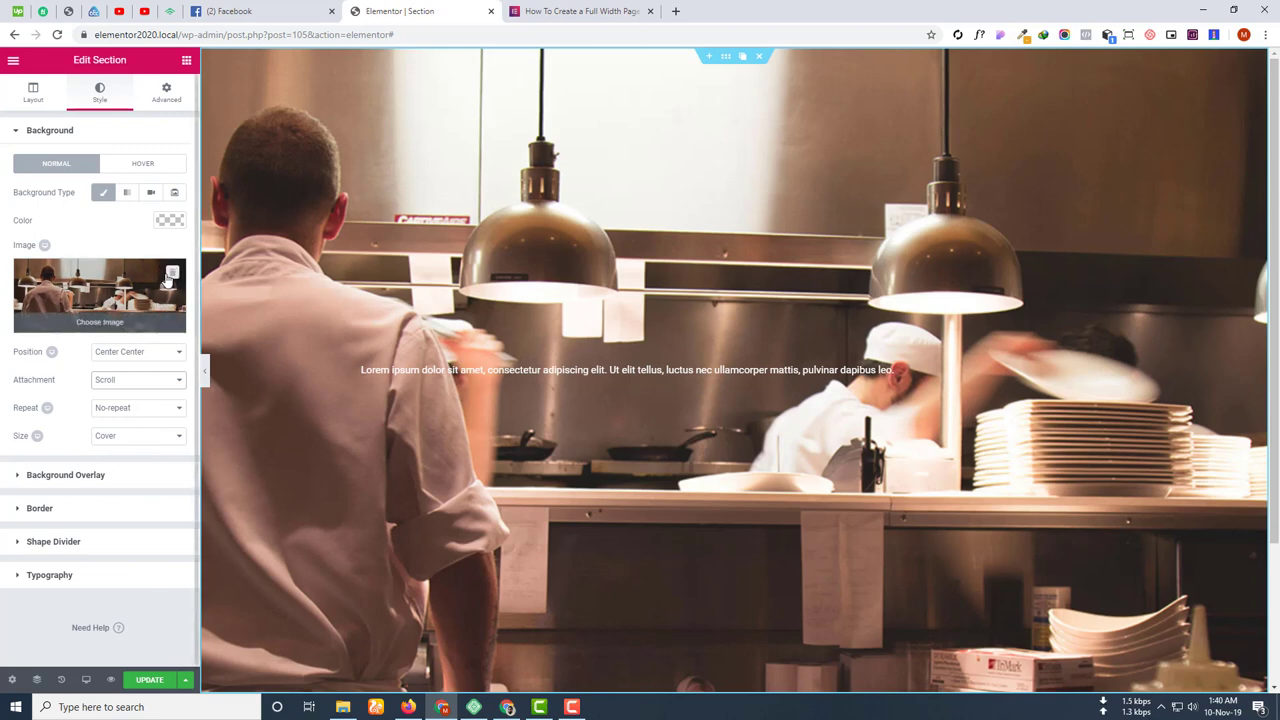
# Remove the section's background image and switch the background type to Slideshow.
pyautogui.click(172, 273)
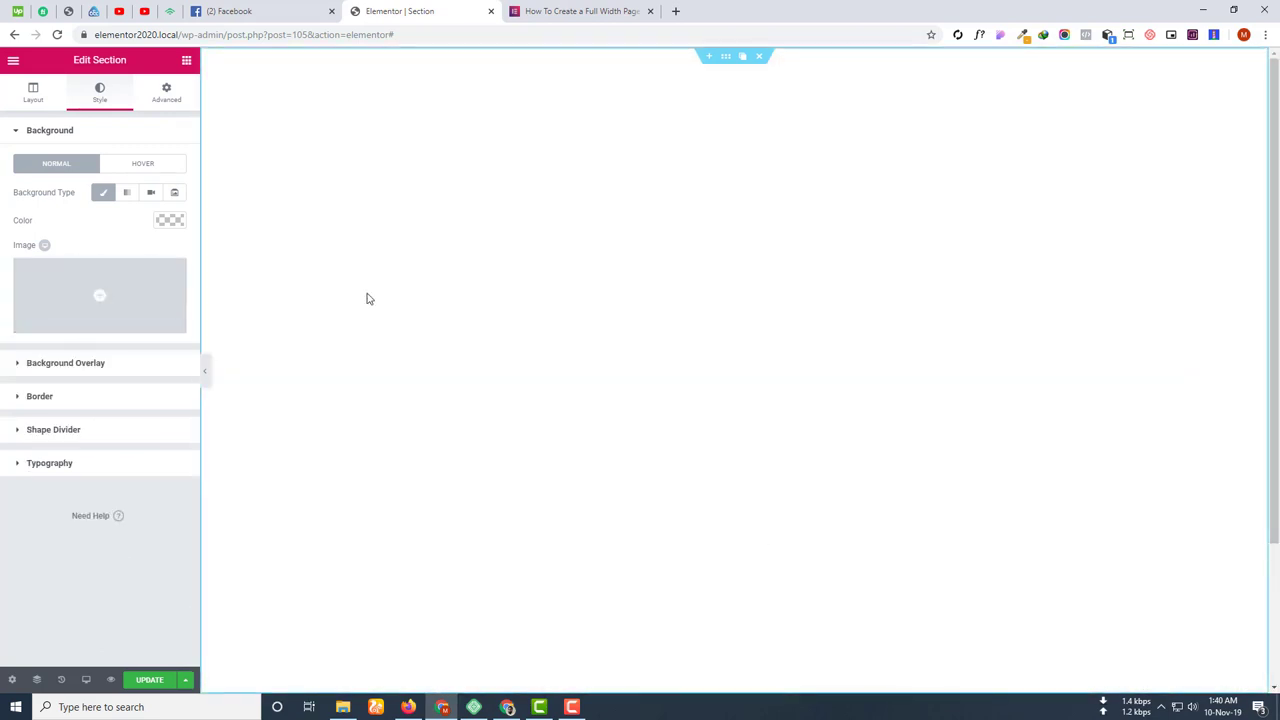
pyautogui.click(175, 193)
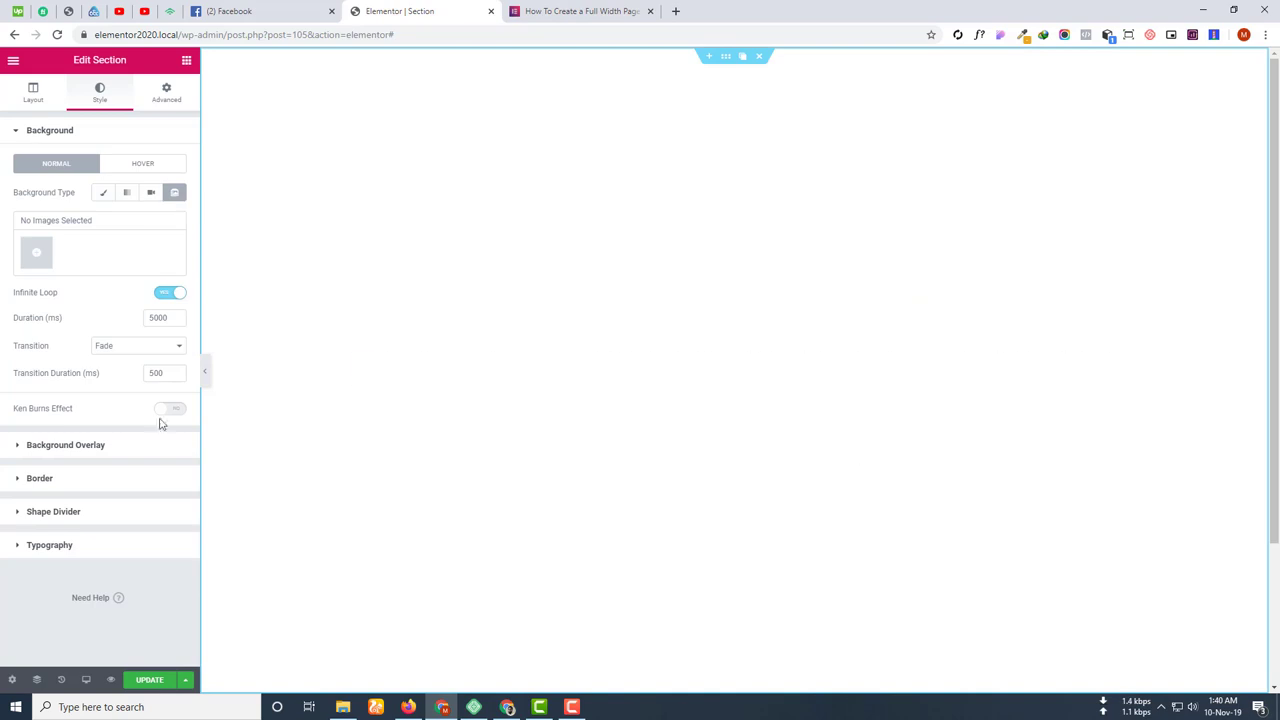
# Create and insert a gallery of main3.jpg, 0003.jpg and main2.jpg as the section's background slideshow images.
pyautogui.click(45, 256)
pyautogui.click(228, 198)
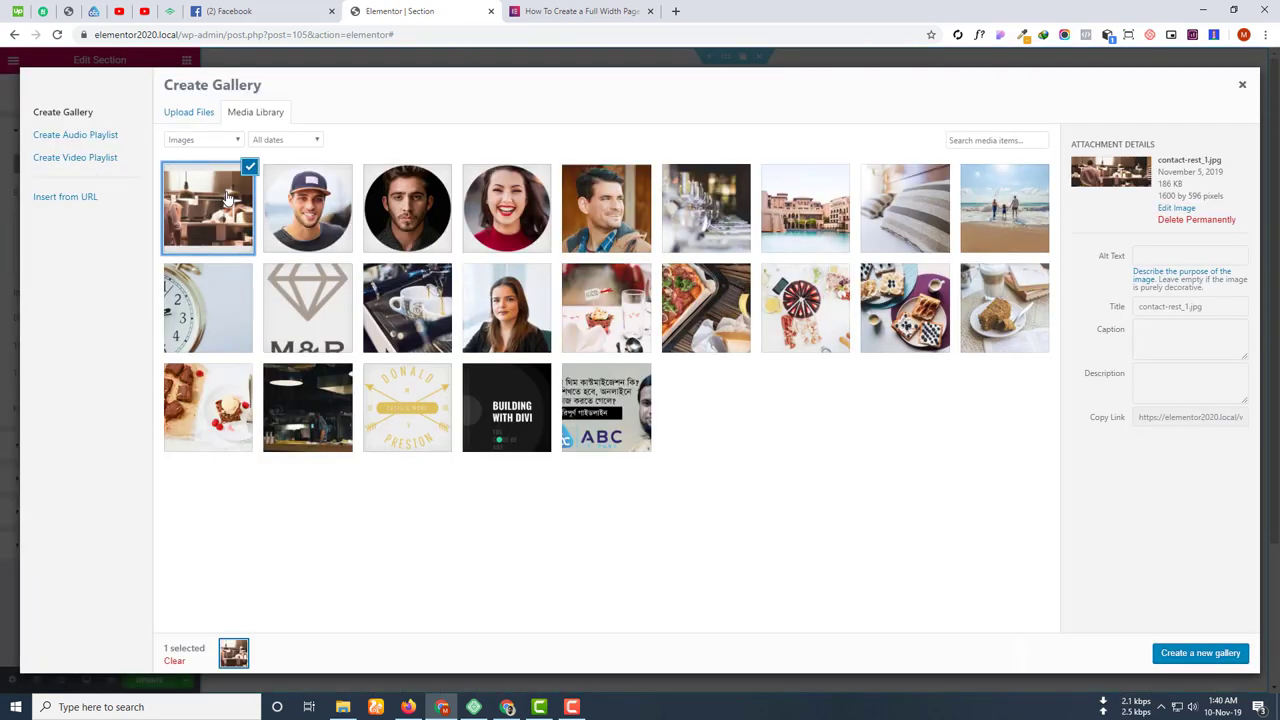
pyautogui.click(815, 210)
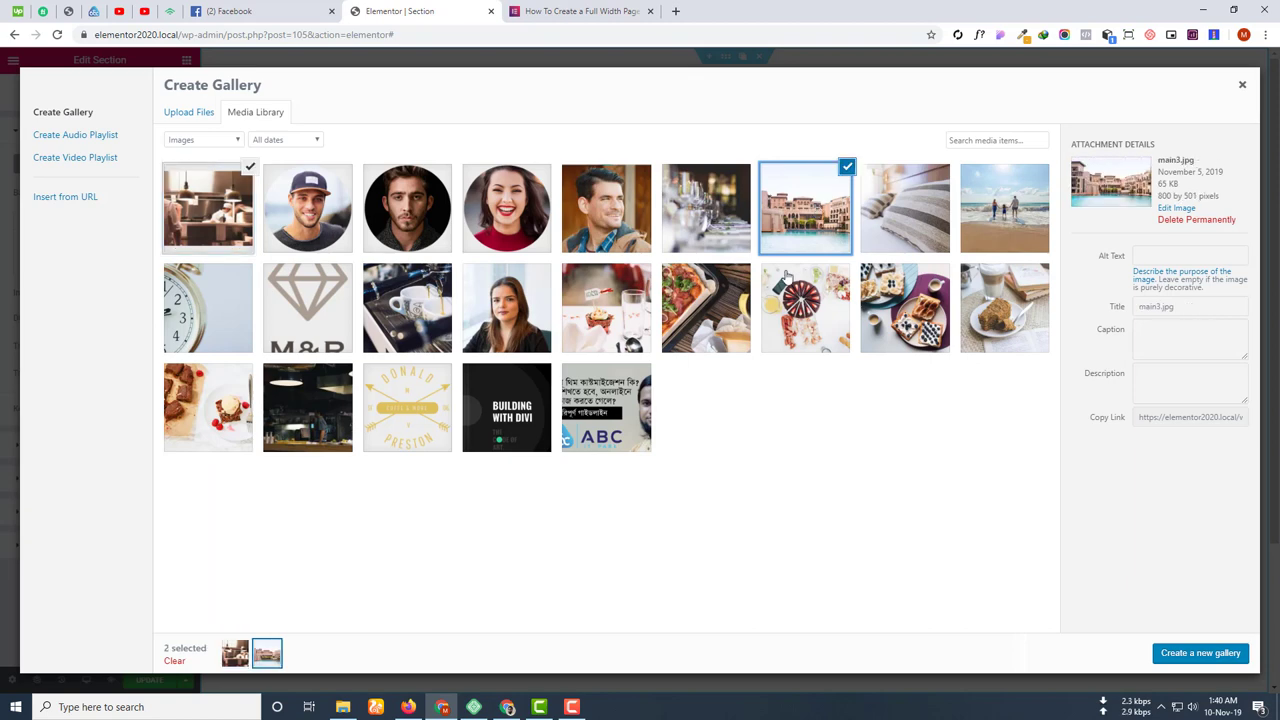
pyautogui.click(702, 218)
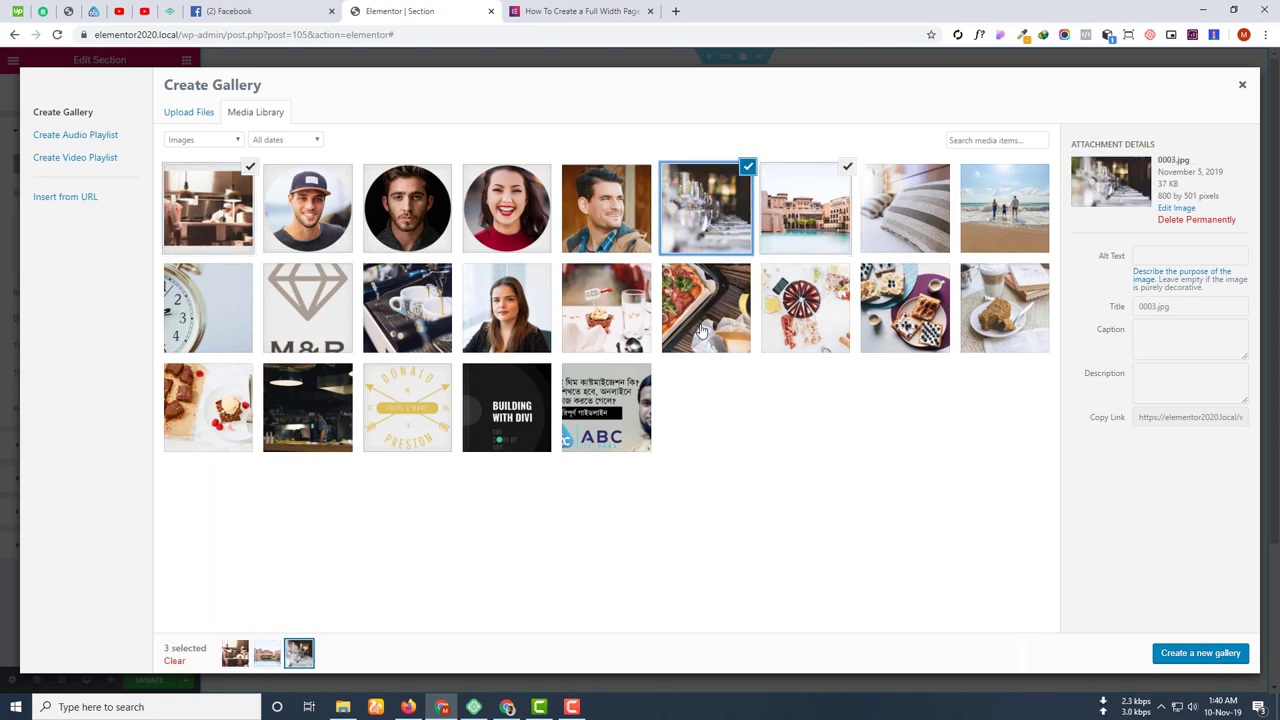
pyautogui.click(913, 208)
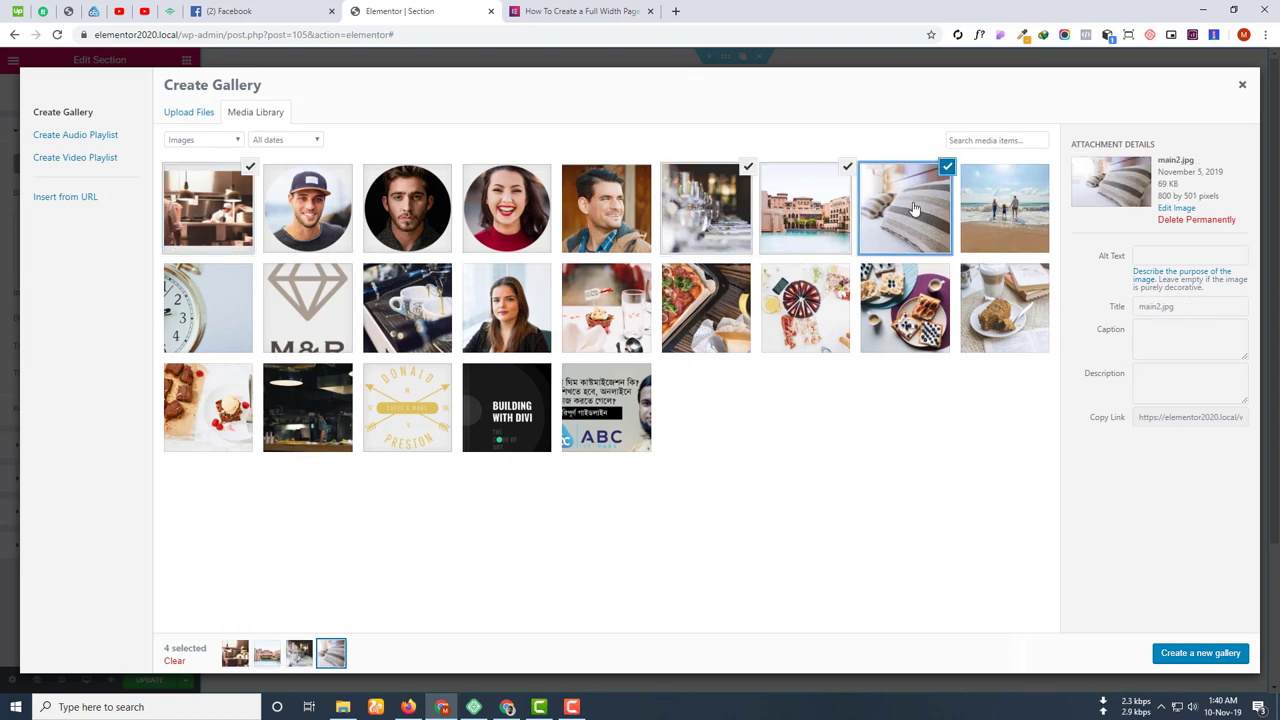
pyautogui.click(238, 192)
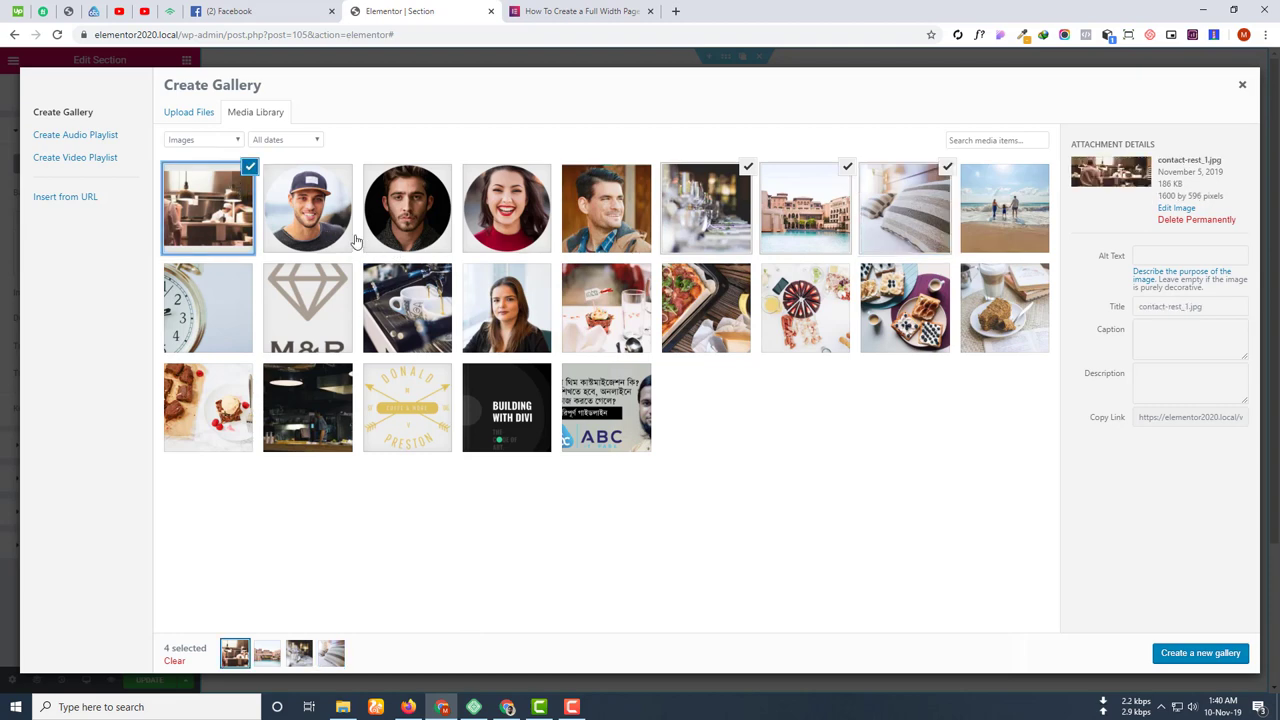
pyautogui.click(247, 178)
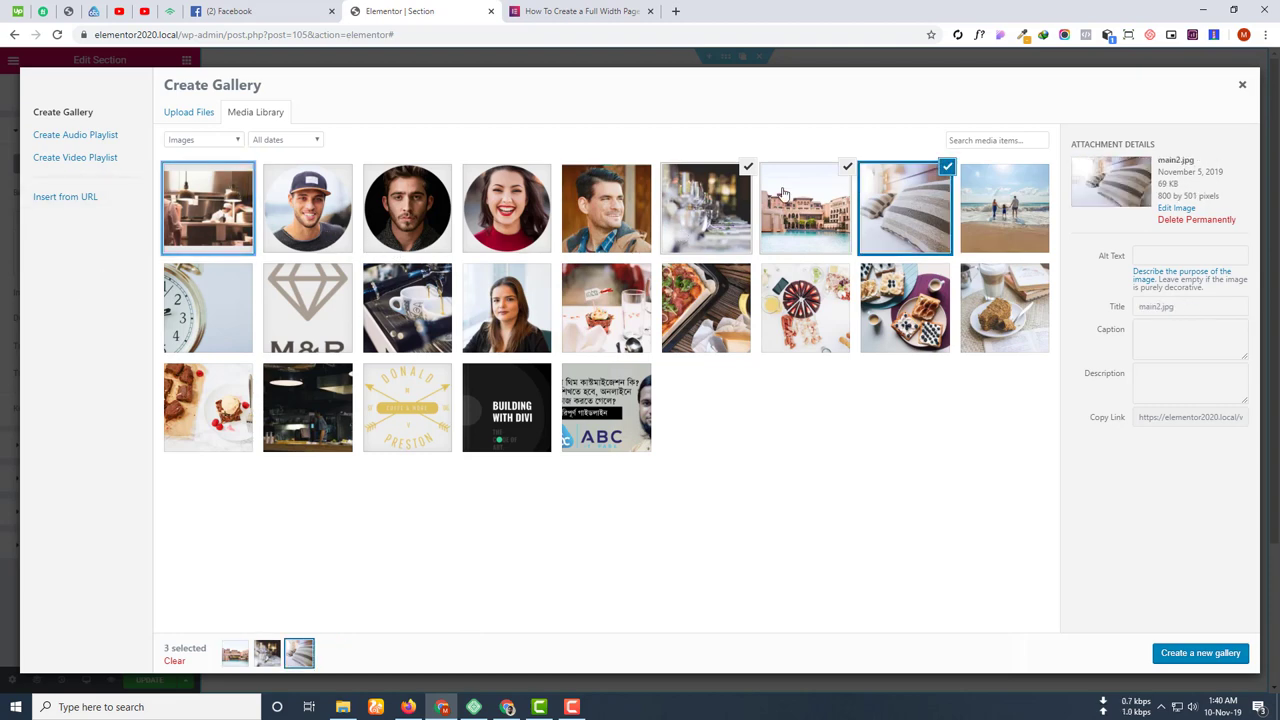
pyautogui.click(1017, 207)
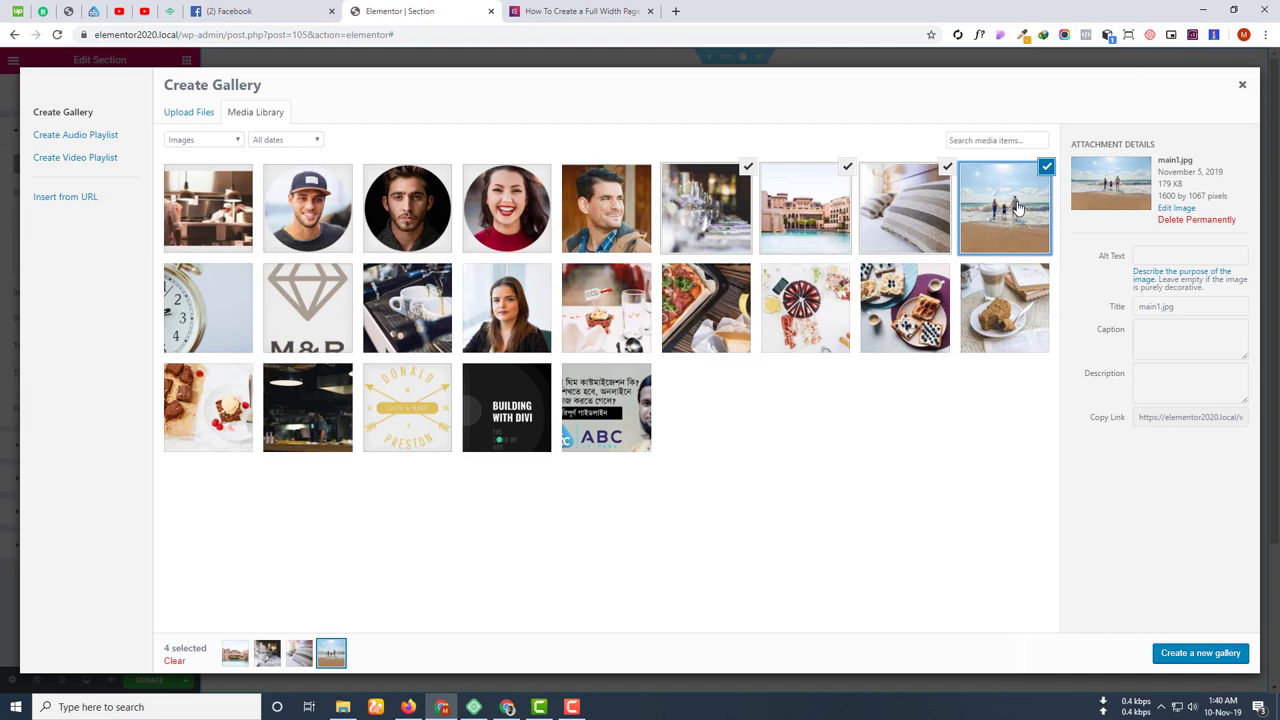
pyautogui.click(1045, 168)
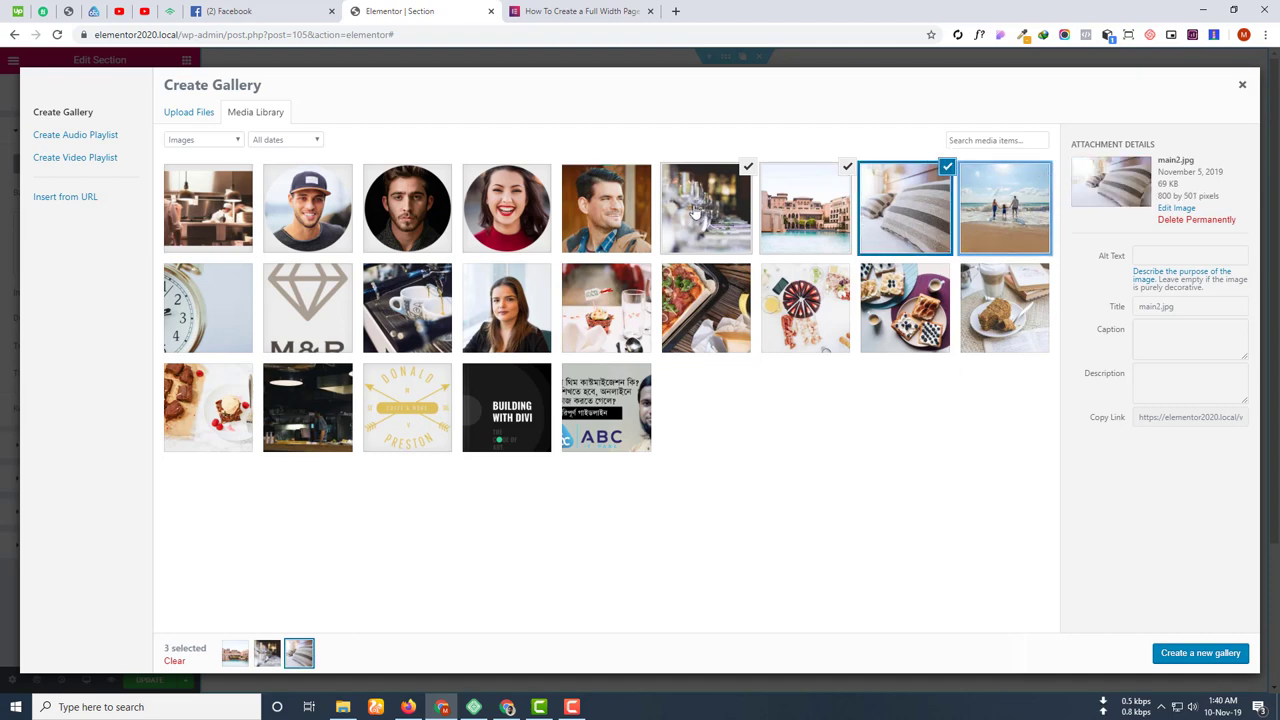
pyautogui.click(1199, 658)
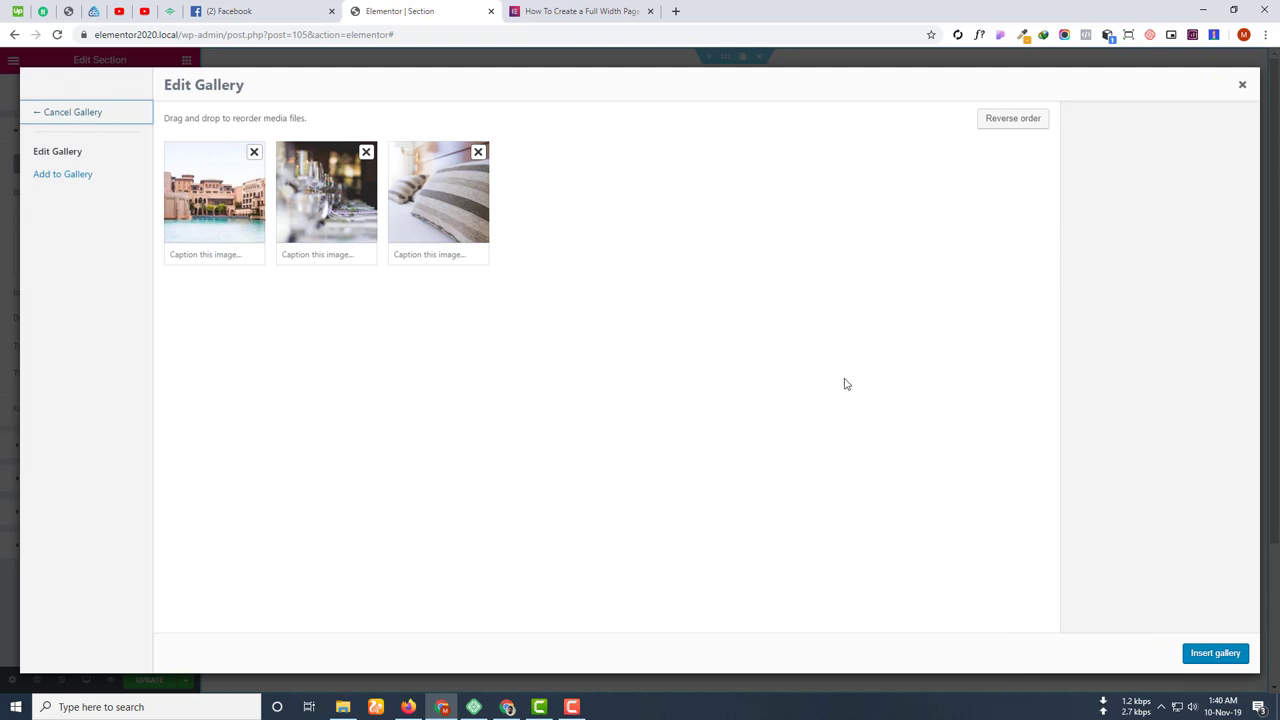
pyautogui.click(1212, 655)
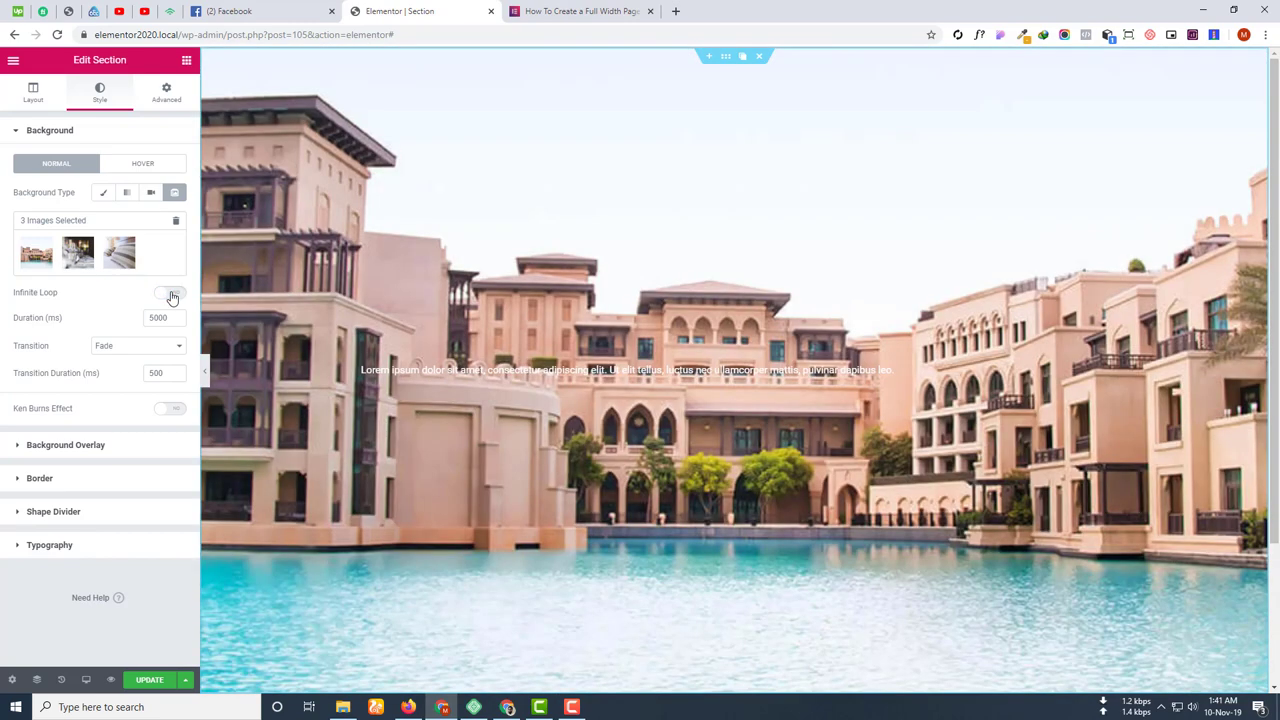
# Try the background slideshow with Infinite Loop off and turn the loop back on.
pyautogui.click(172, 296)
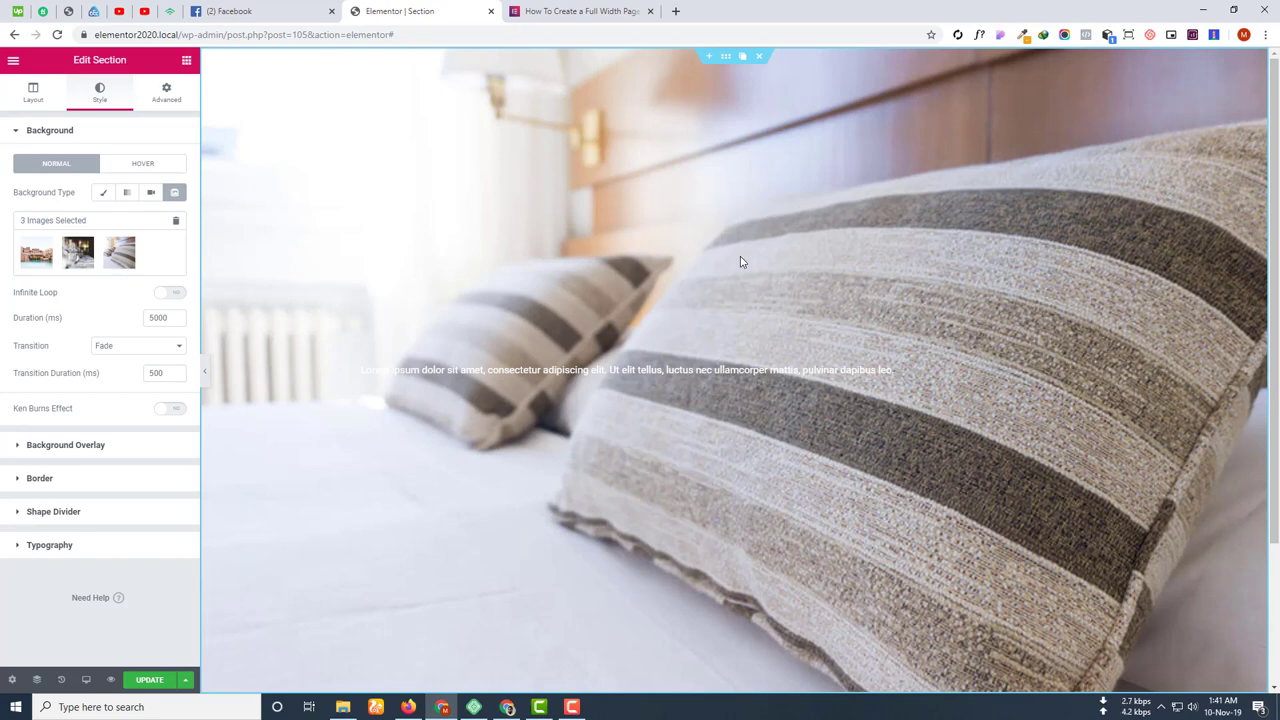
pyautogui.moveTo(49, 248)
pyautogui.click(170, 293)
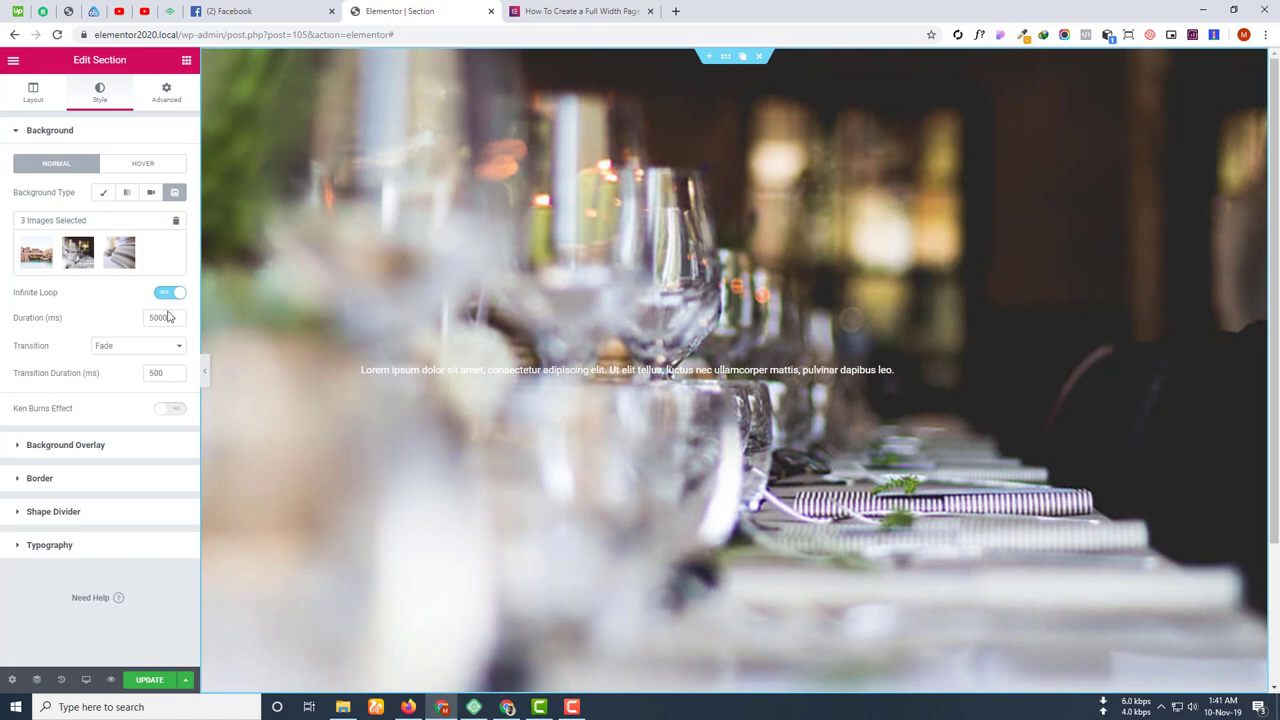
# Try slide durations of 100 and 1000 ms for the slideshow and set the duration back to 5000 ms.
pyautogui.moveTo(167, 317); pyautogui.dragTo(135, 320)
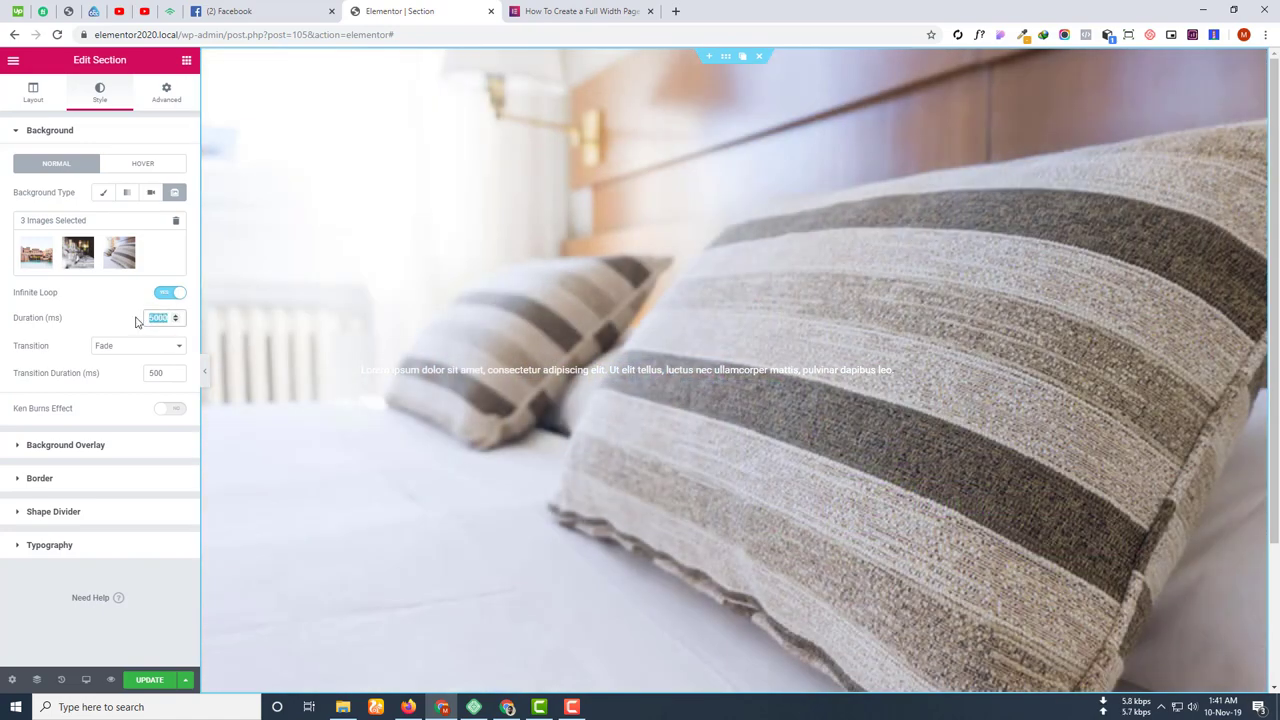
pyautogui.write('500')
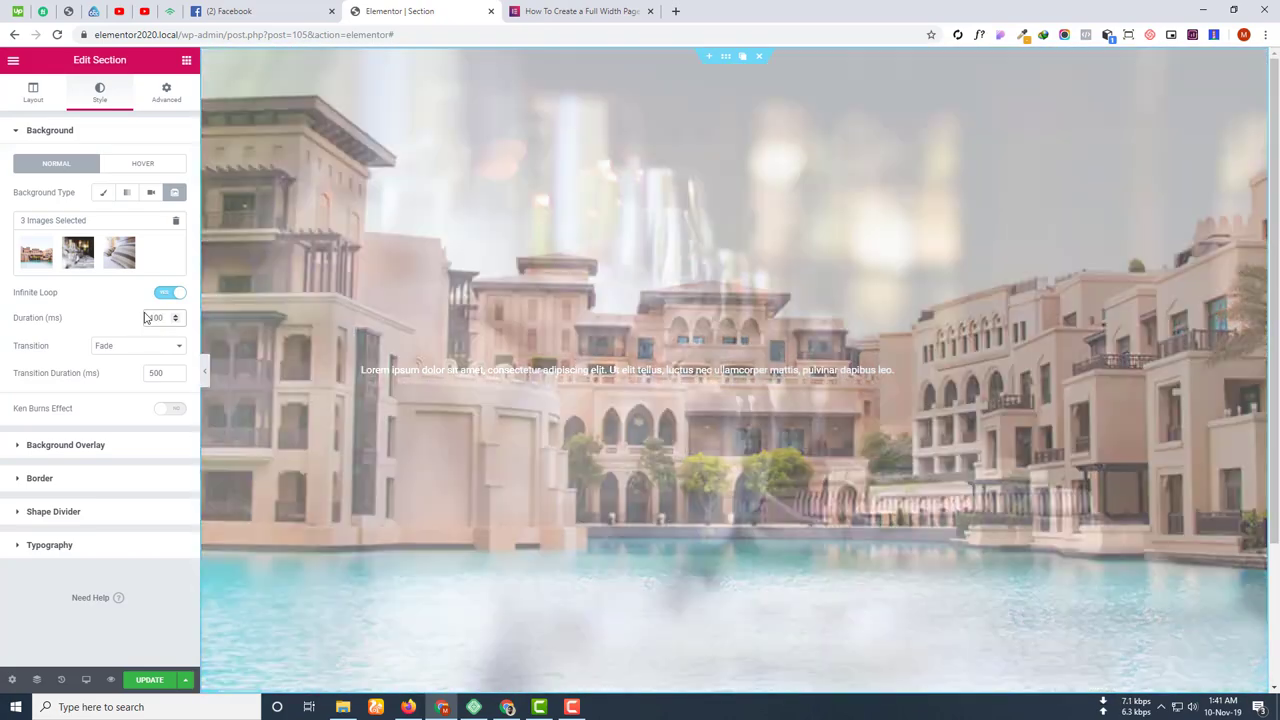
pyautogui.doubleClick(150, 317)
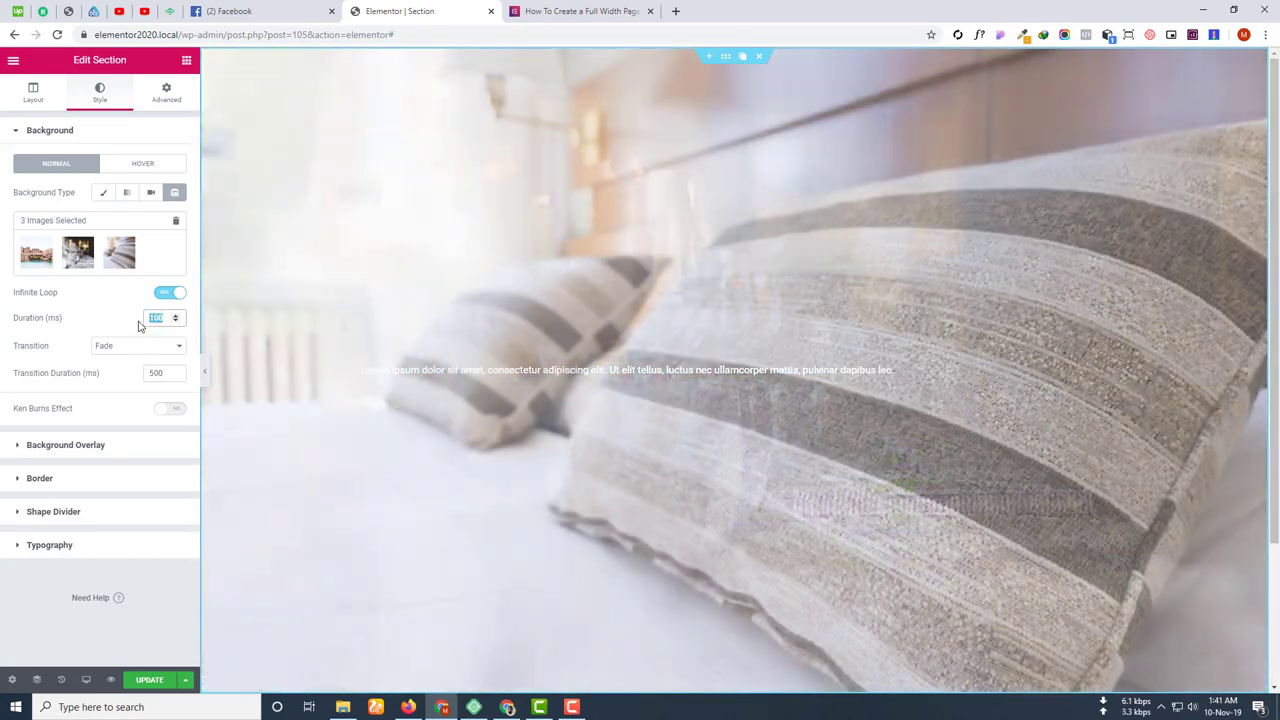
pyautogui.write('1000')
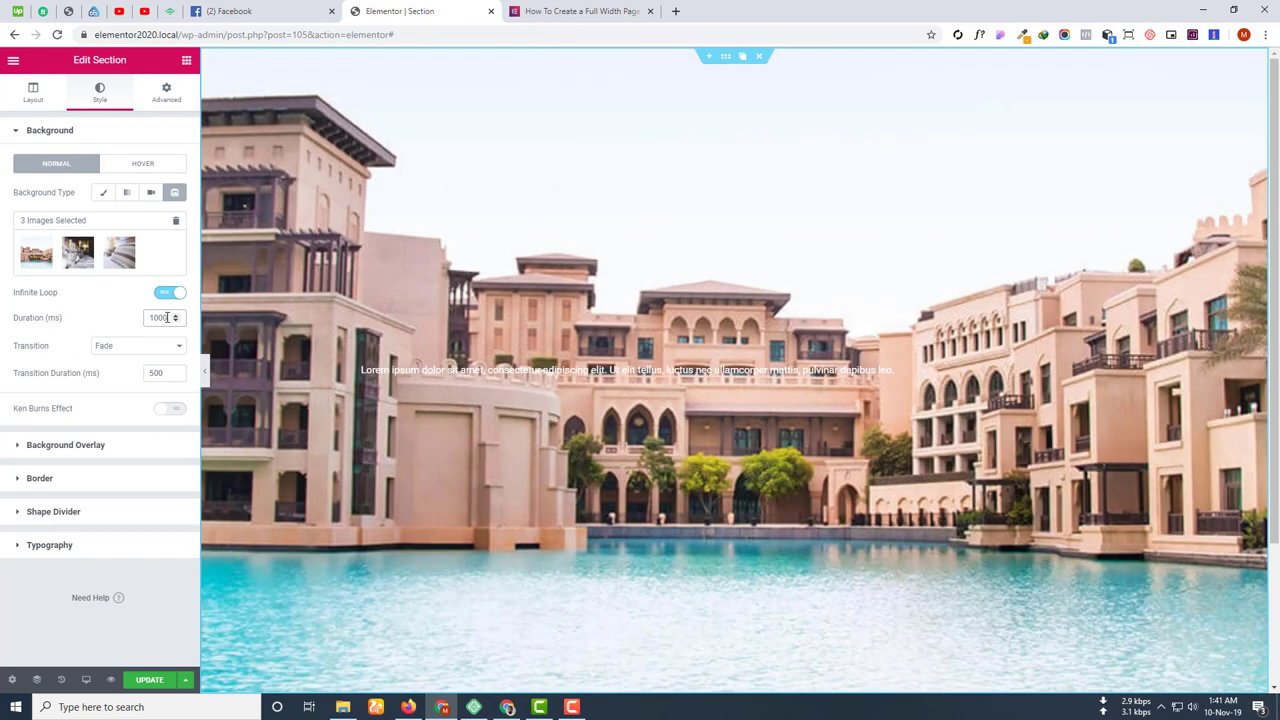
pyautogui.moveTo(167, 317); pyautogui.dragTo(143, 321)
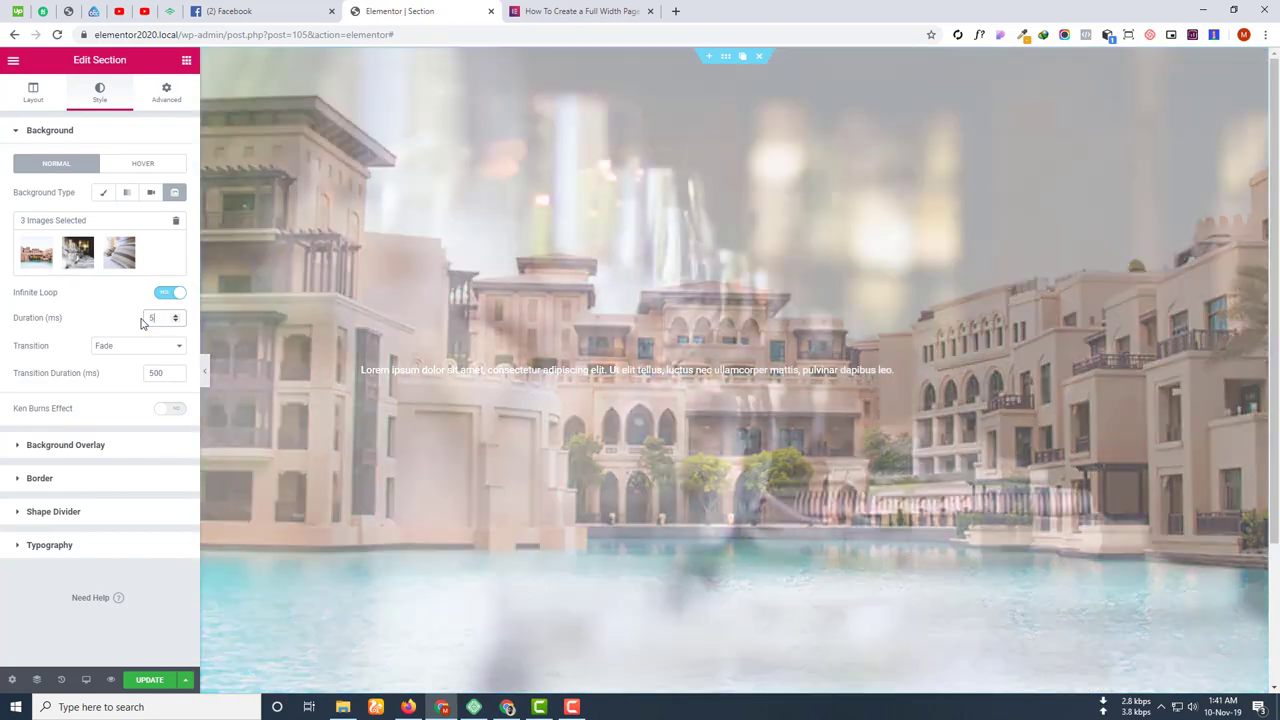
pyautogui.write('500')
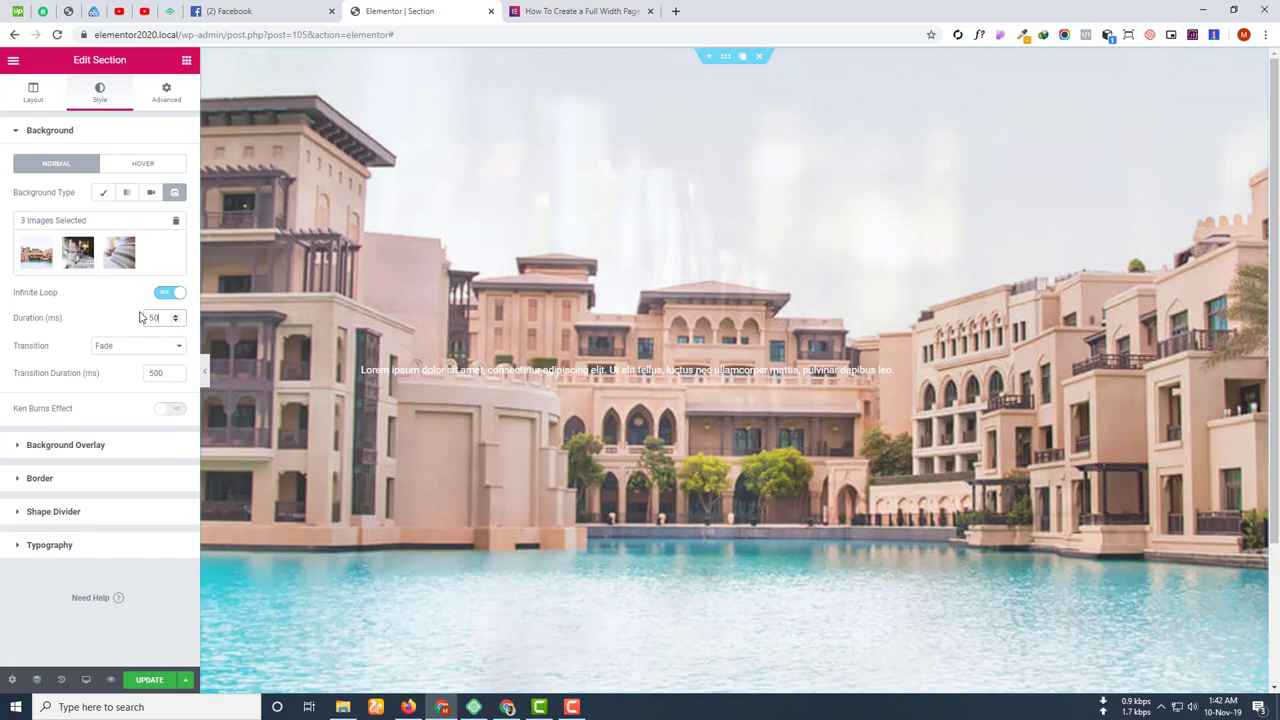
pyautogui.write('00')
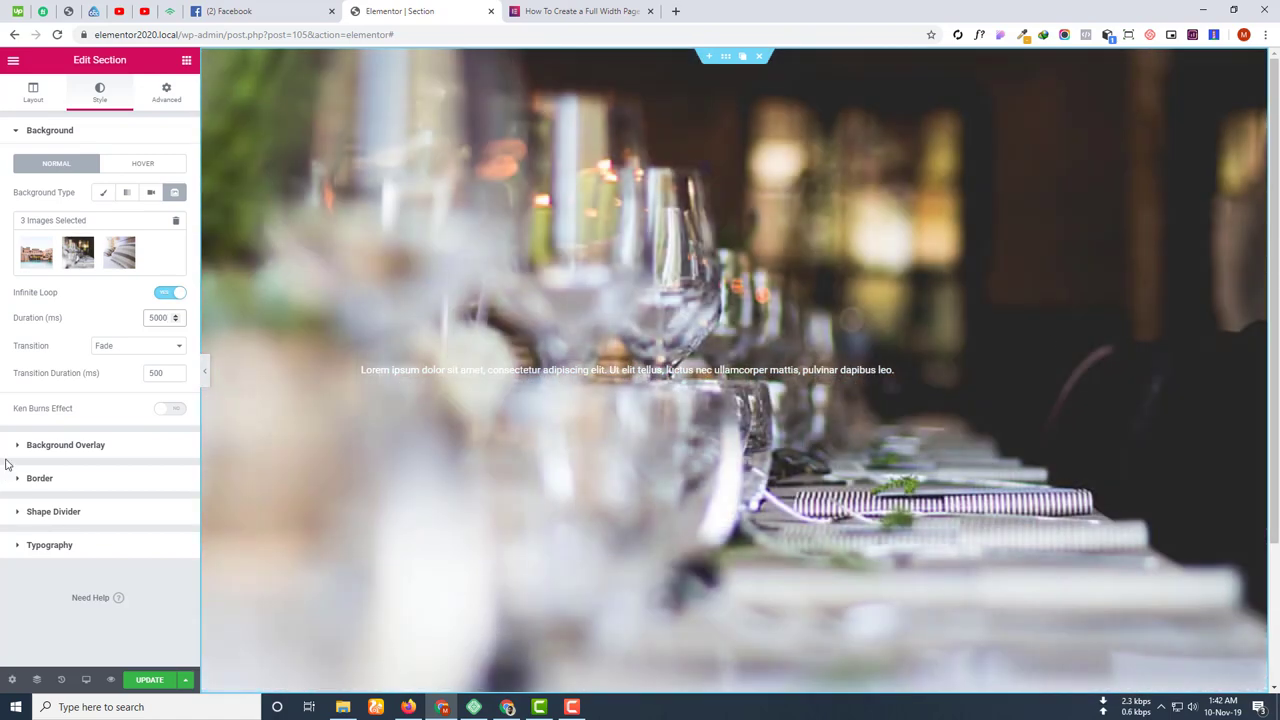
# Try the Slide Right and Slide Left transitions for the background slideshow.
pyautogui.click(113, 350)
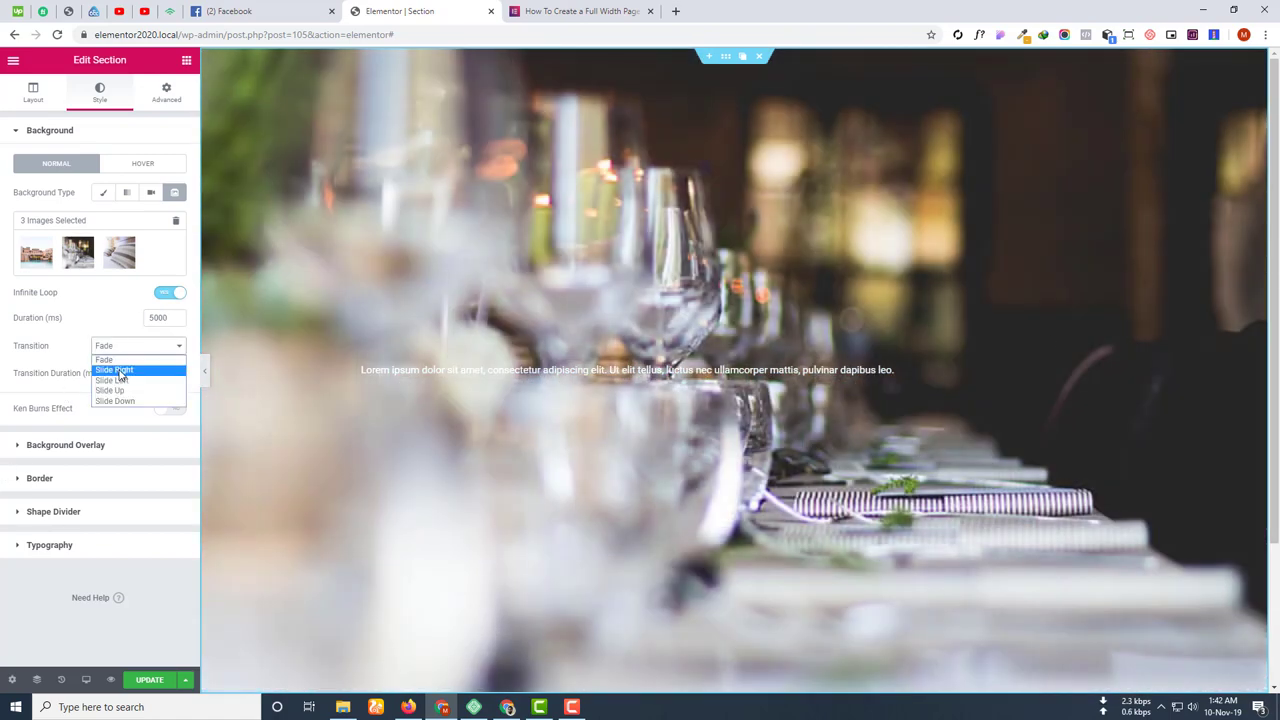
pyautogui.click(119, 371)
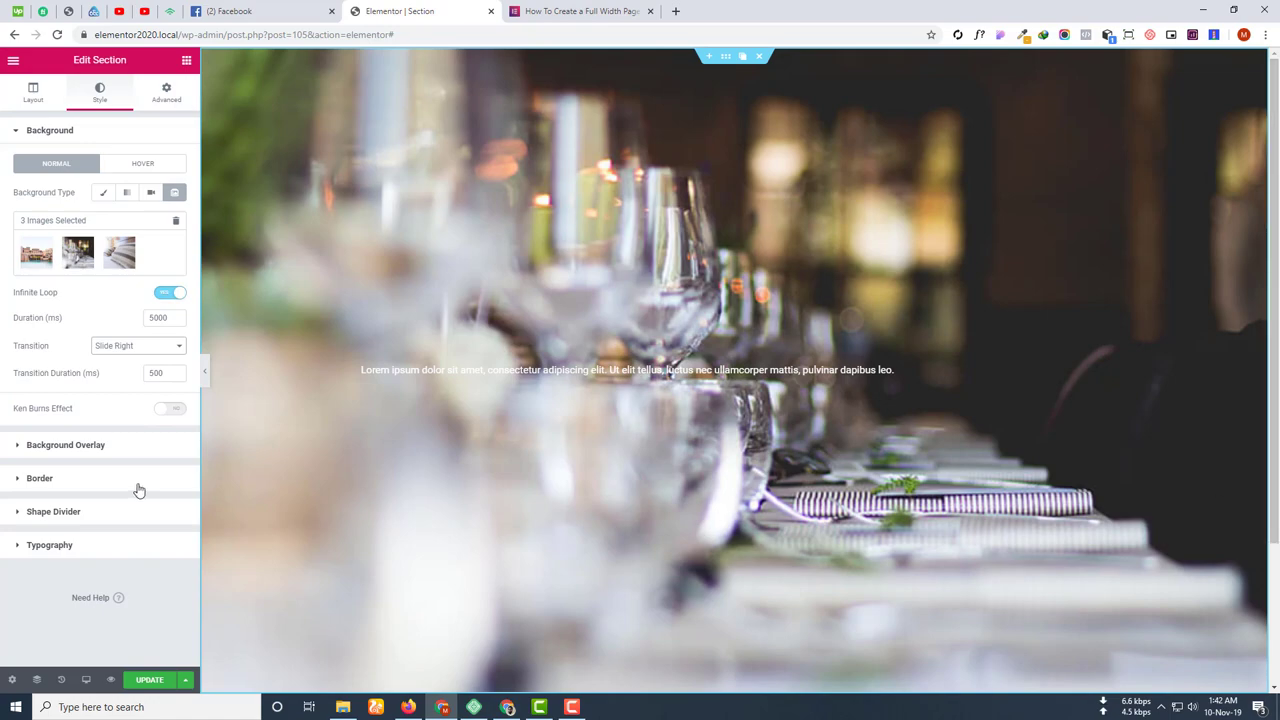
pyautogui.click(133, 347)
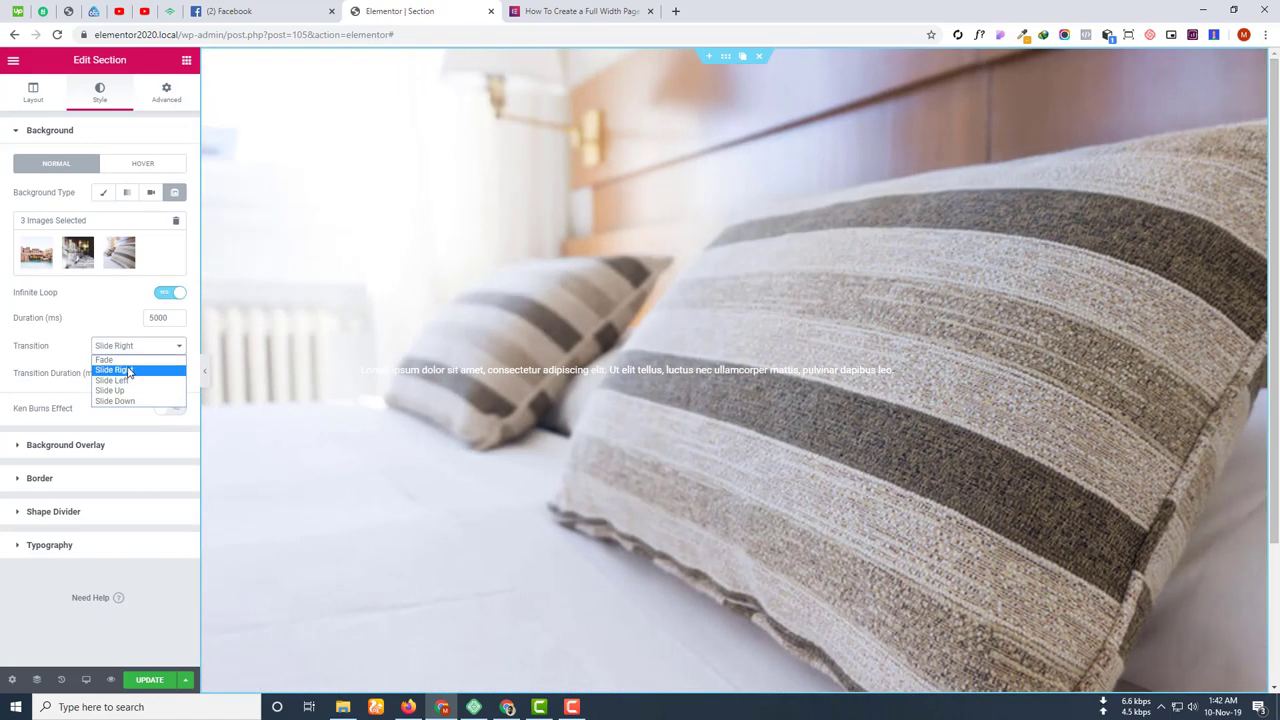
pyautogui.click(130, 371)
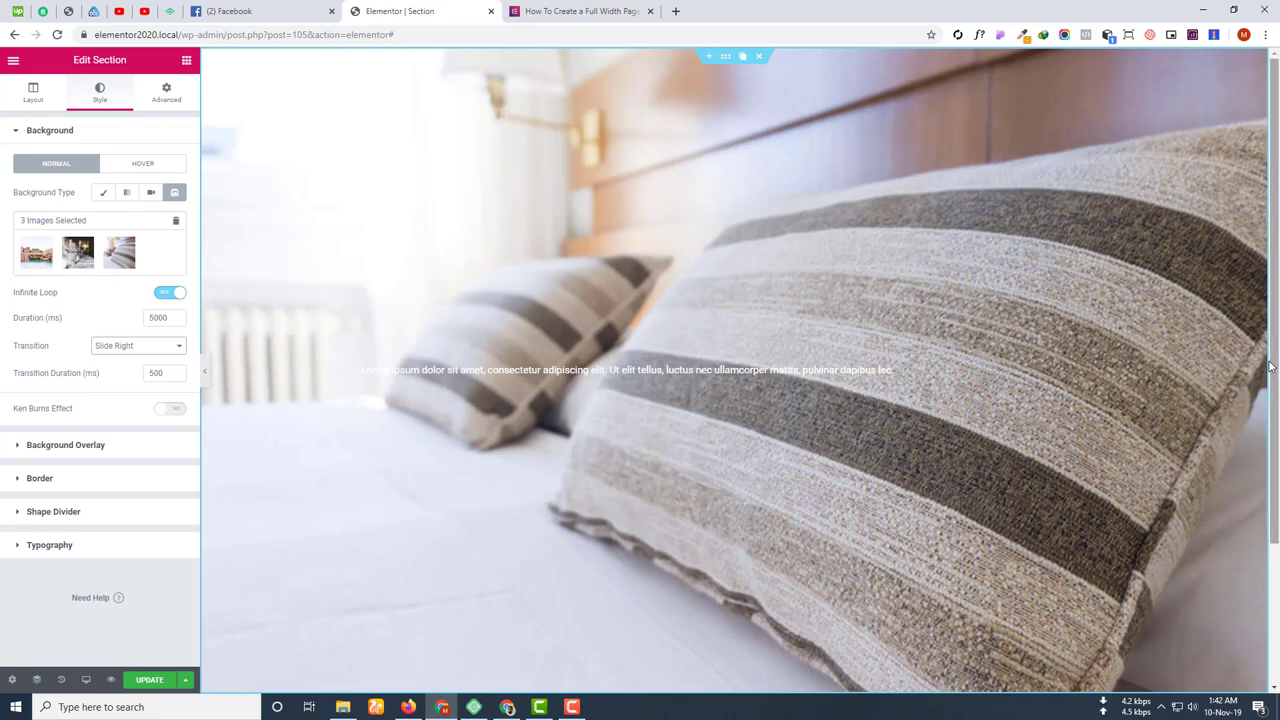
pyautogui.click(146, 348)
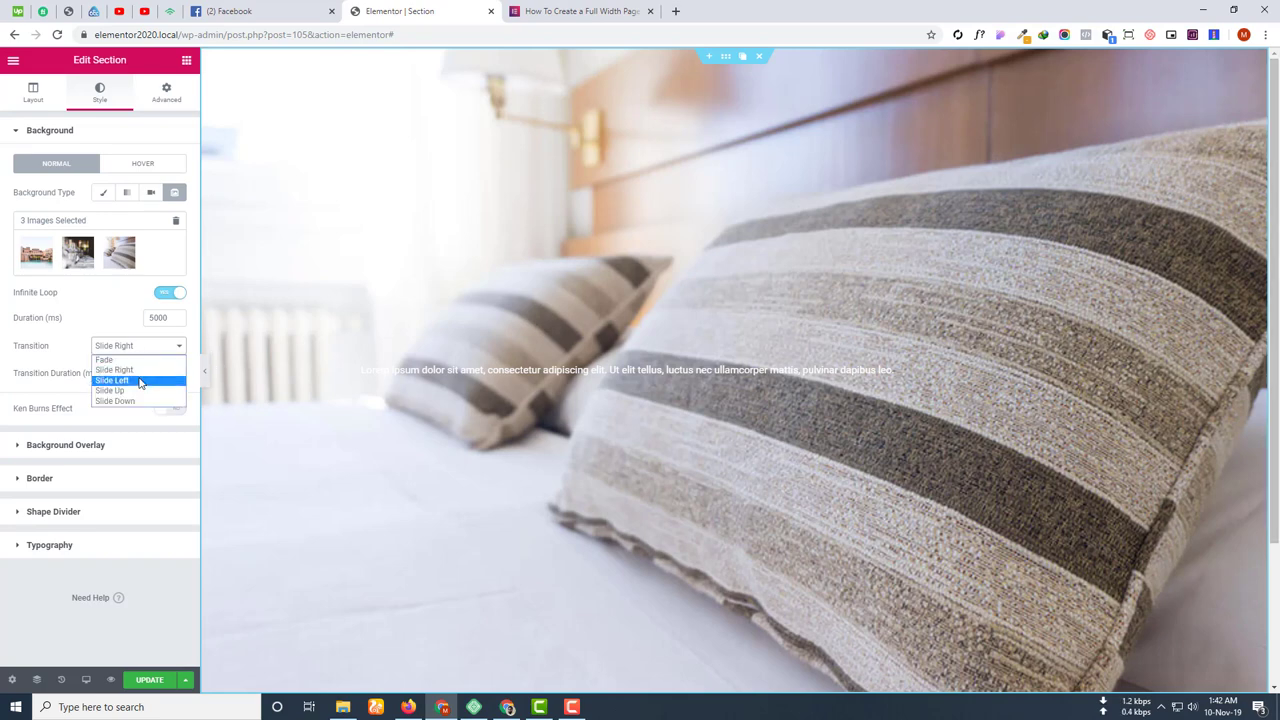
pyautogui.click(140, 382)
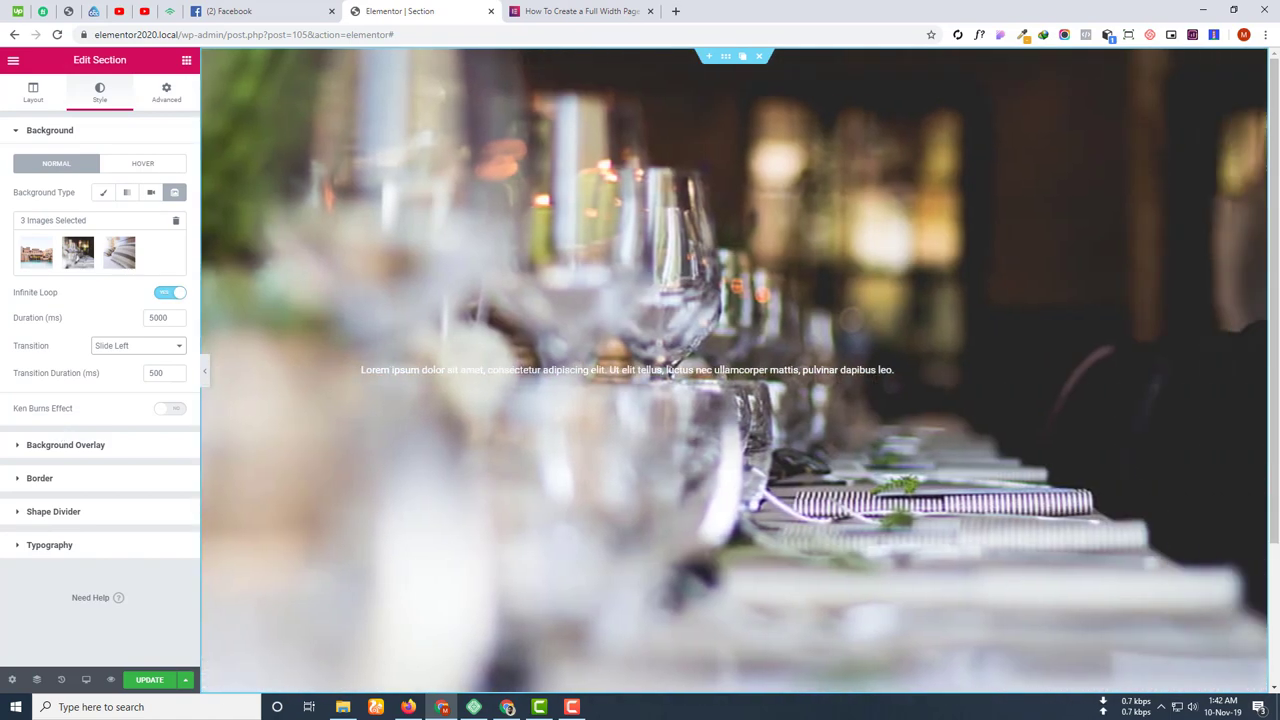
# Try the Slide Up and Slide Down transitions and set the slideshow's transition back to Fade.
pyautogui.click(115, 348)
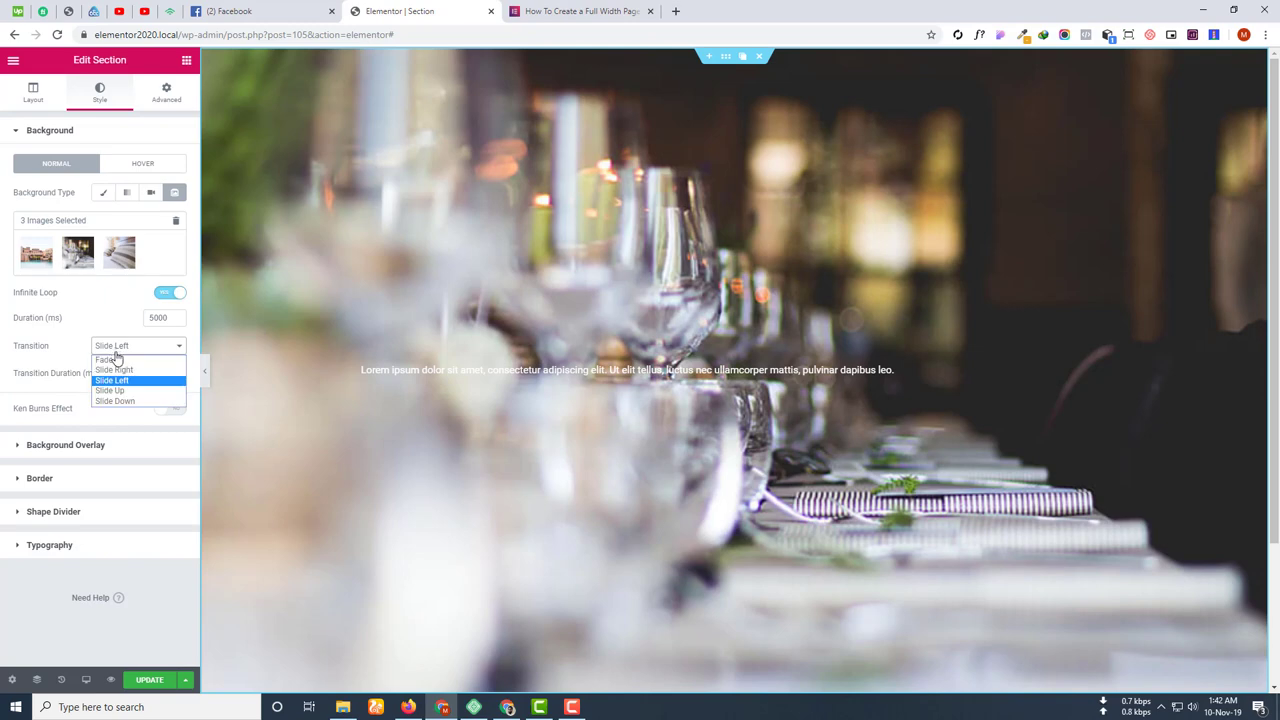
pyautogui.click(117, 398)
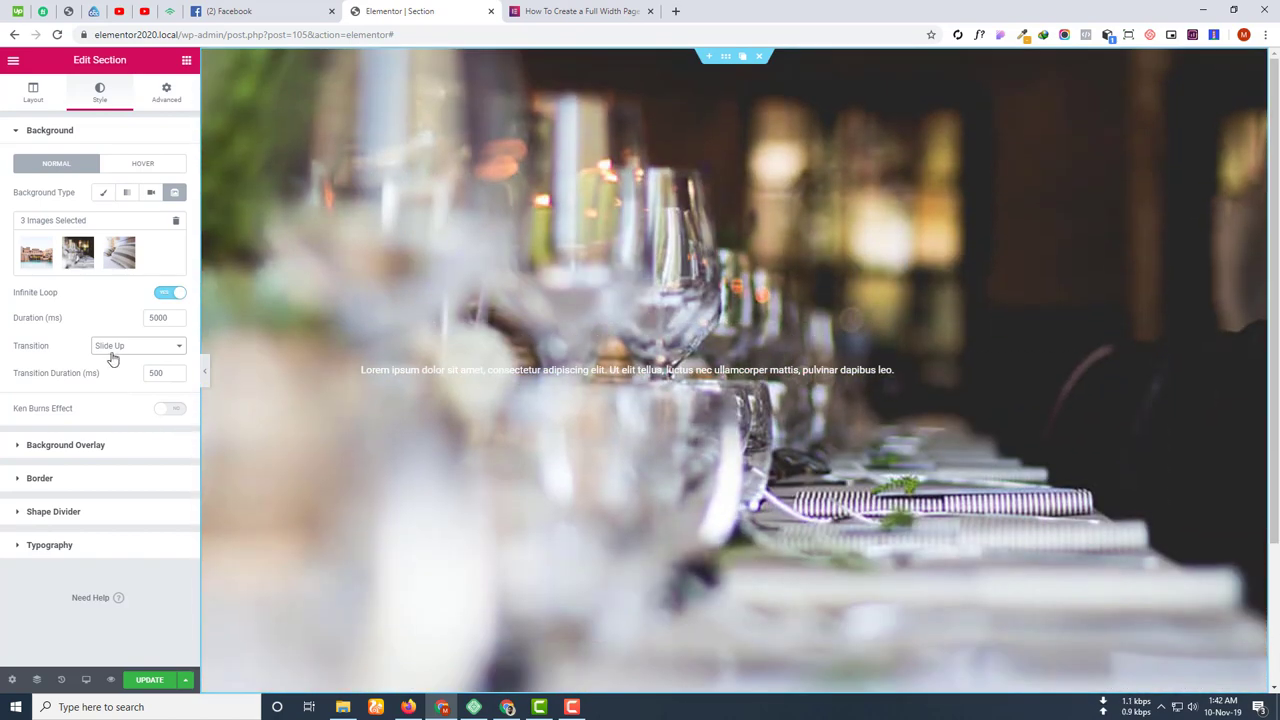
pyautogui.click(113, 350)
pyautogui.click(118, 399)
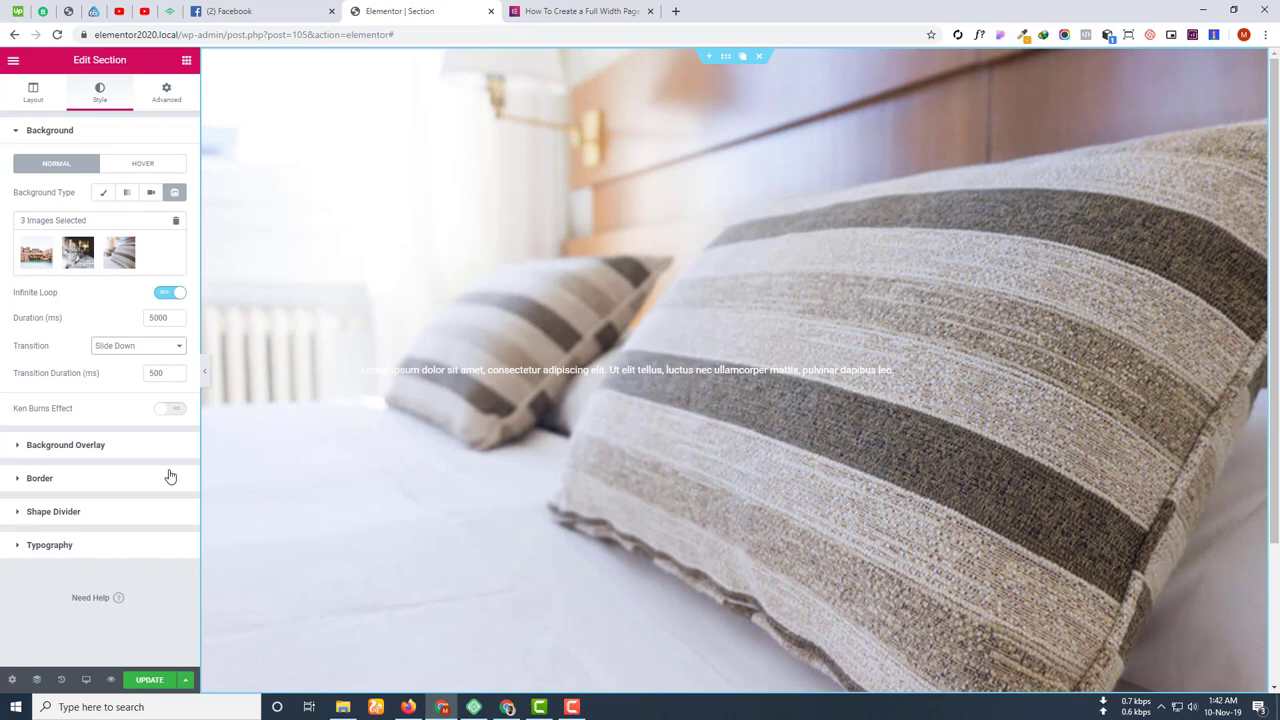
pyautogui.click(120, 347)
pyautogui.click(118, 359)
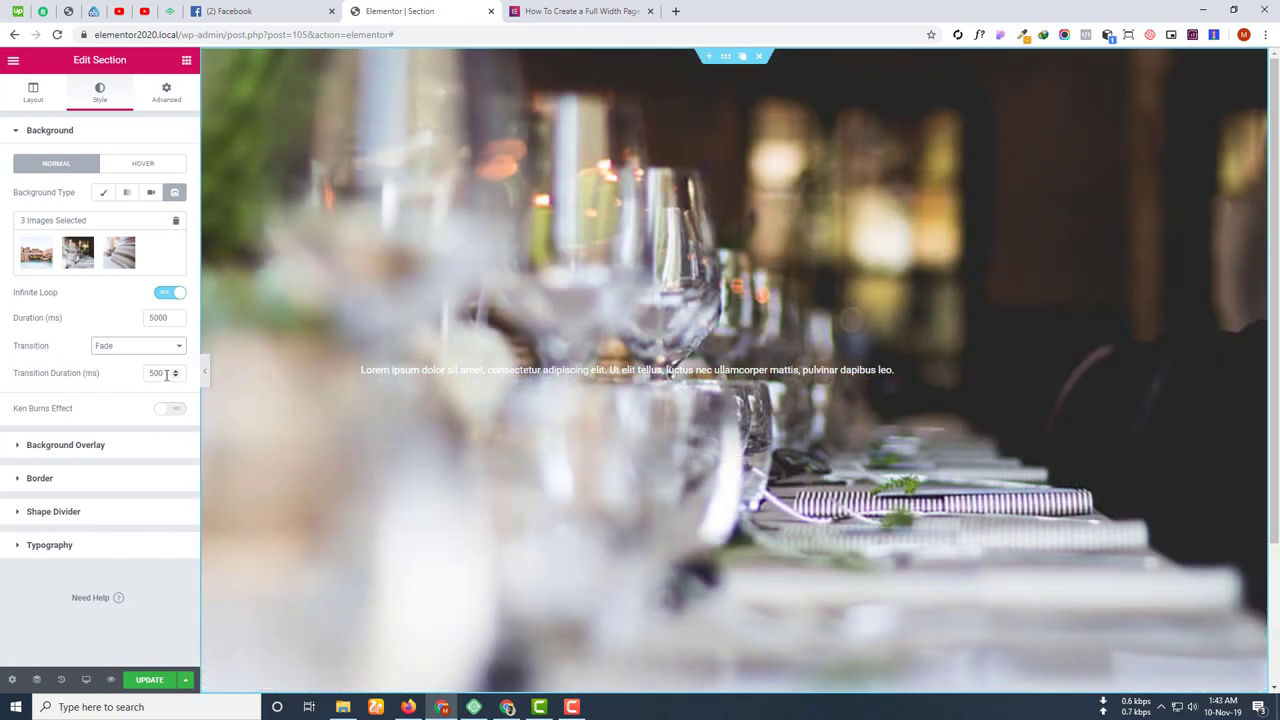
# Try a transition duration of 5000 ms for the slideshow and set it back to 500 ms.
pyautogui.moveTo(163, 372); pyautogui.dragTo(125, 381)
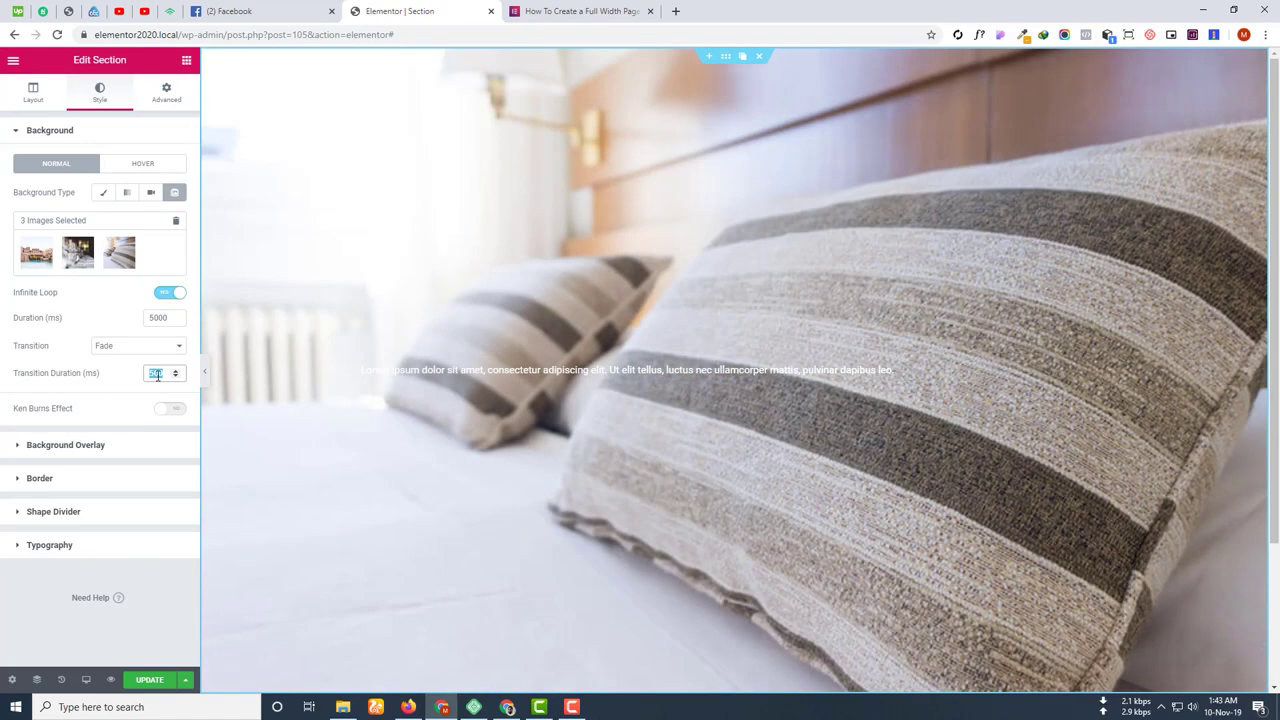
pyautogui.moveTo(163, 372); pyautogui.dragTo(134, 384)
pyautogui.click(134, 384)
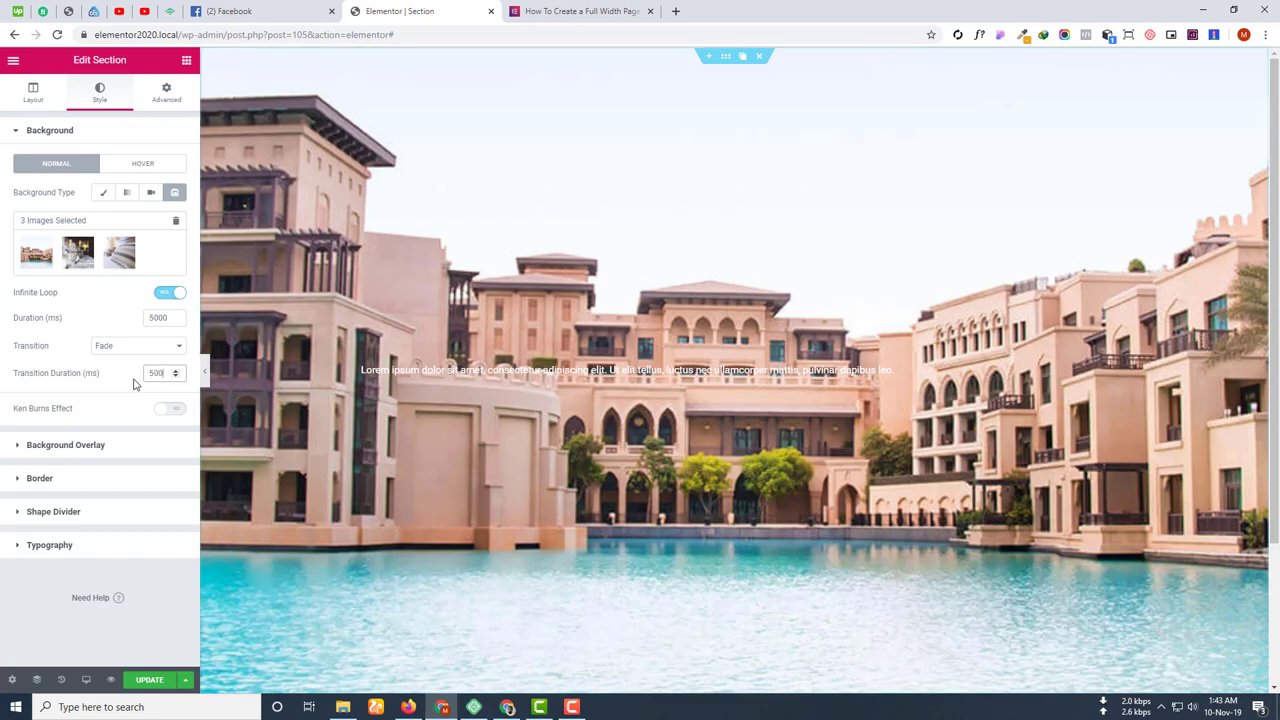
pyautogui.write('0')
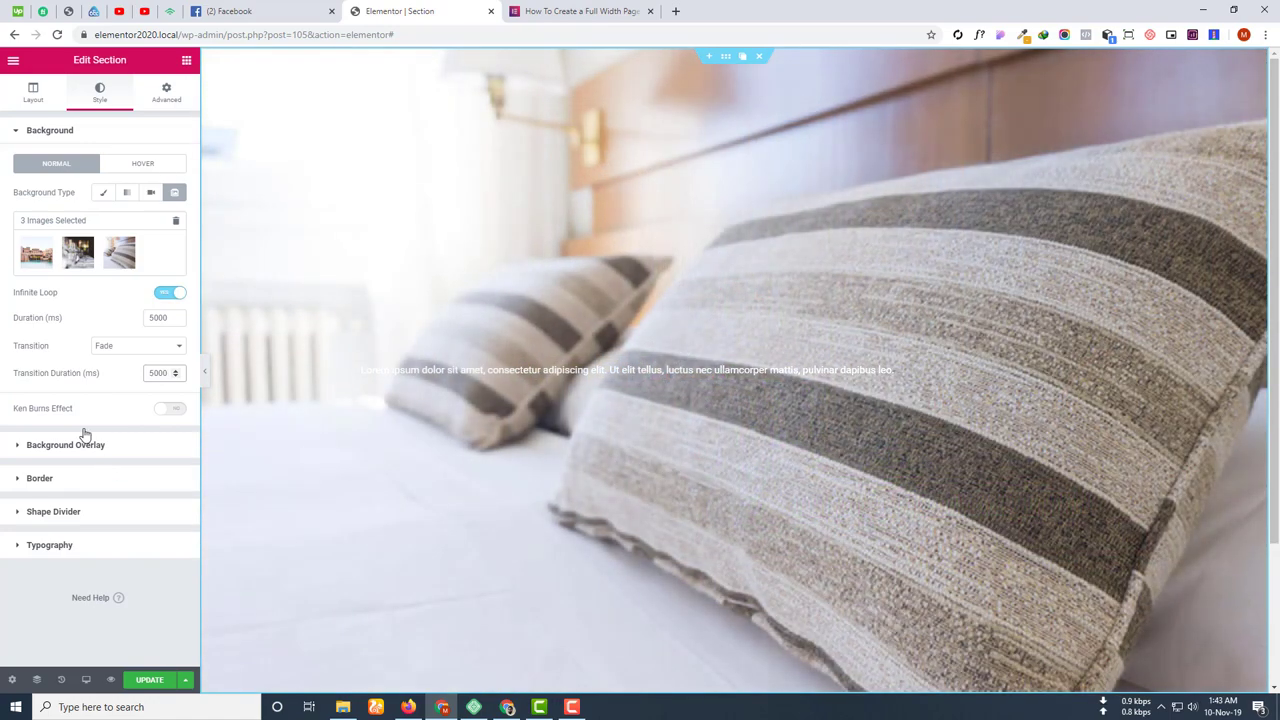
pyautogui.moveTo(168, 372); pyautogui.dragTo(120, 375)
pyautogui.write('500')
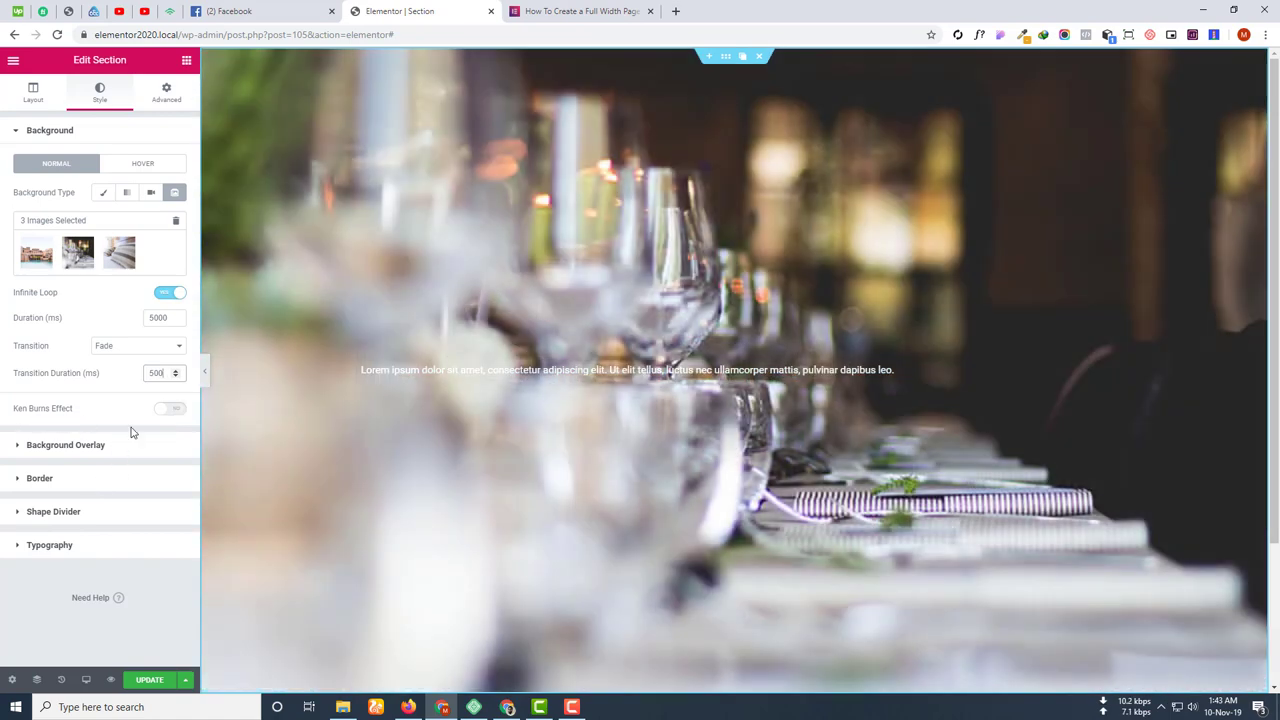
# Try the Ken Burns effect on the slideshow, including the Out direction, and turn the effect off again.
pyautogui.click(171, 410)
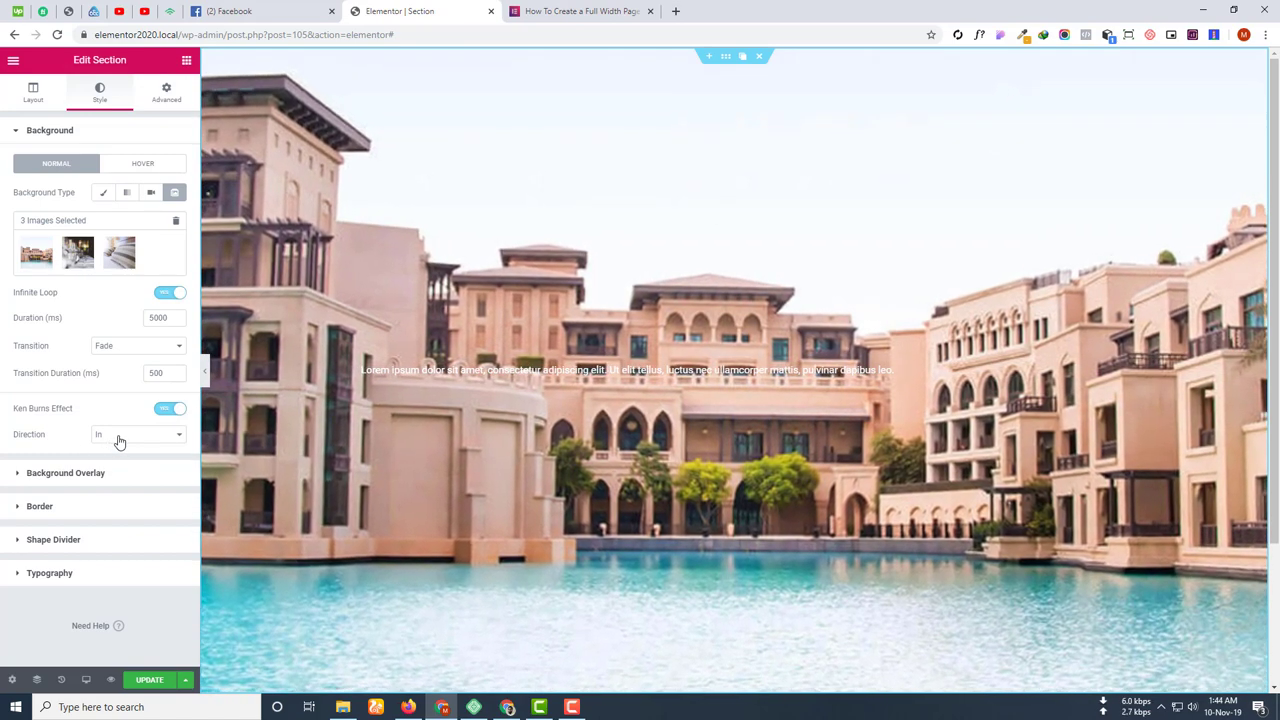
pyautogui.click(118, 441)
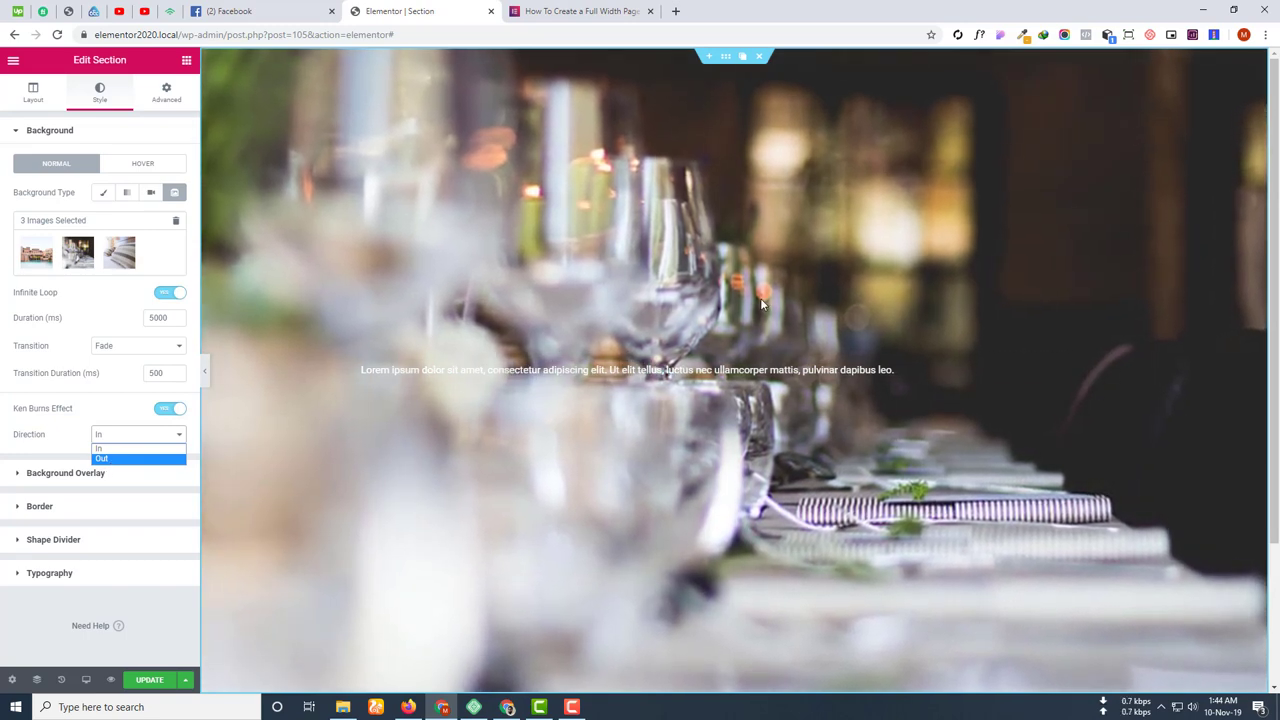
pyautogui.click(110, 459)
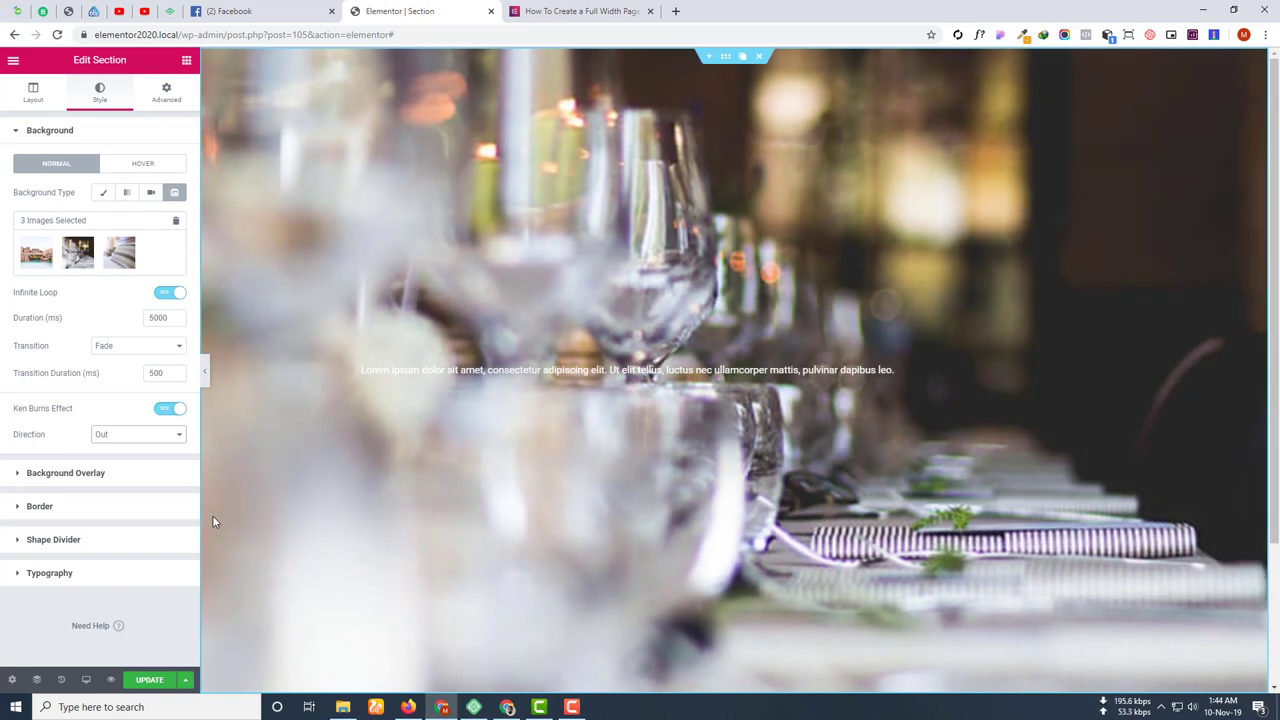
pyautogui.click(165, 410)
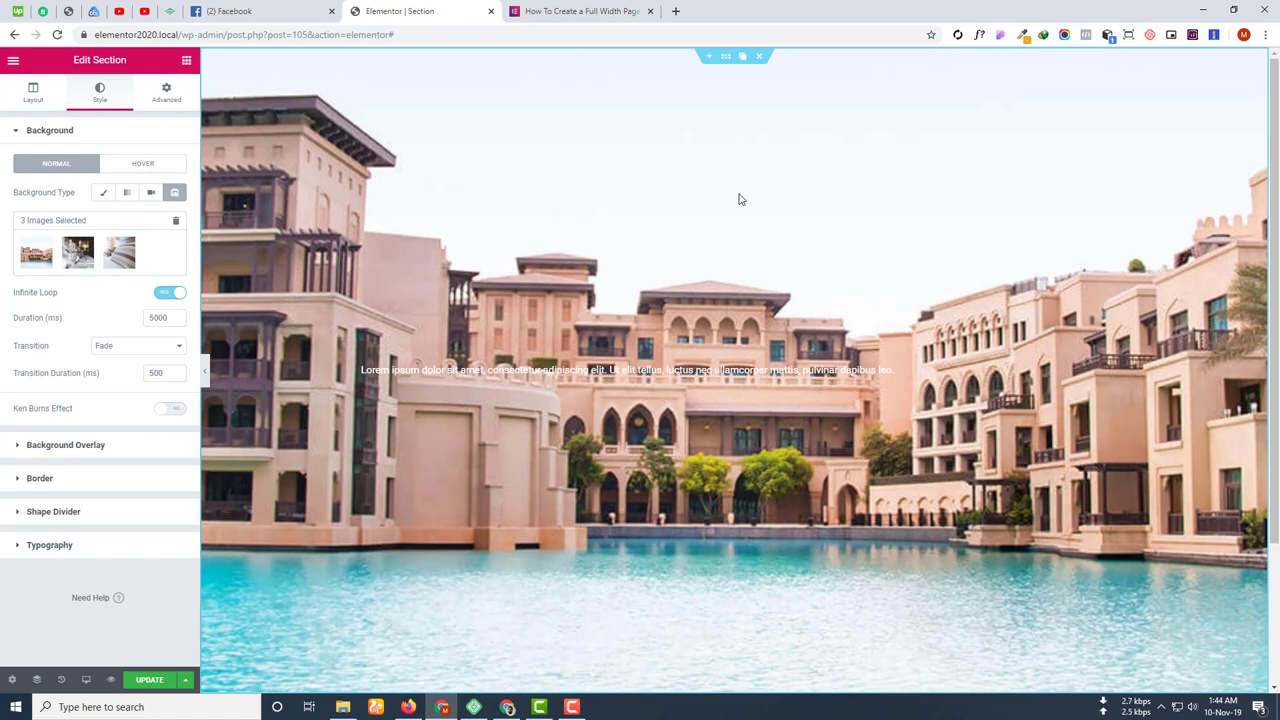
# Show the Classic options for the section's hover background and switch its background type to Gradient.
pyautogui.click(148, 166)
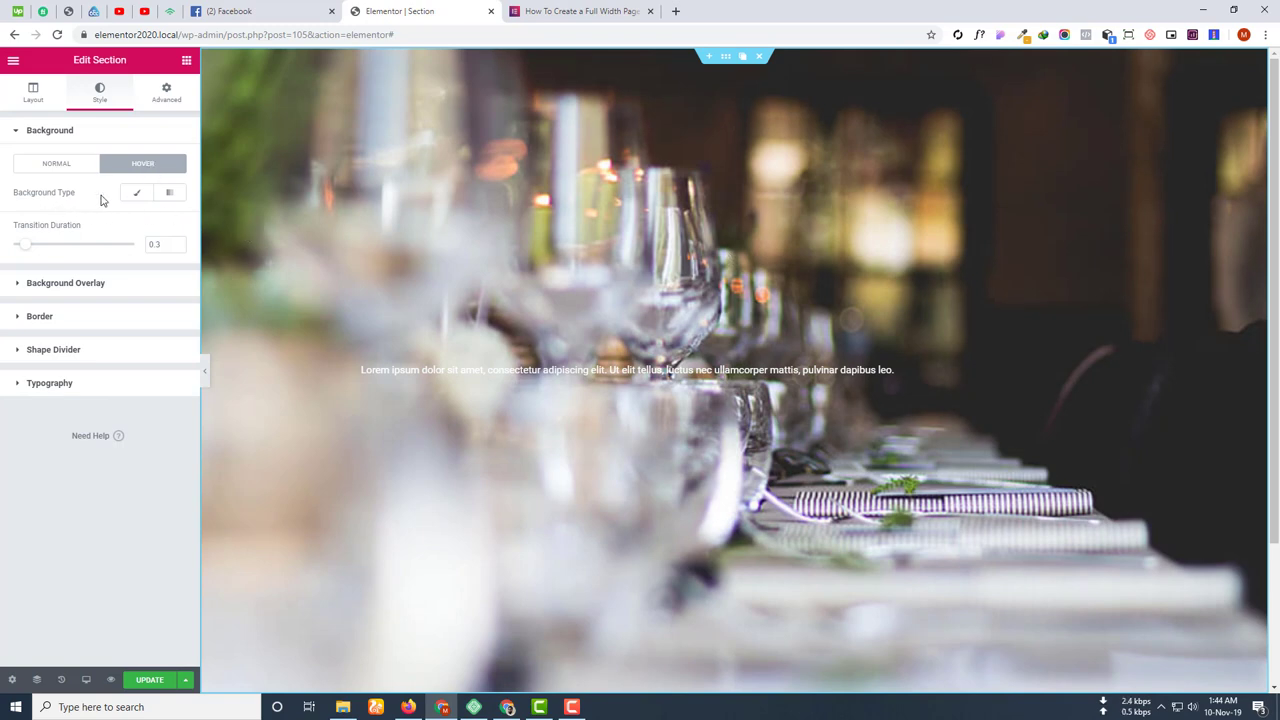
pyautogui.click(137, 192)
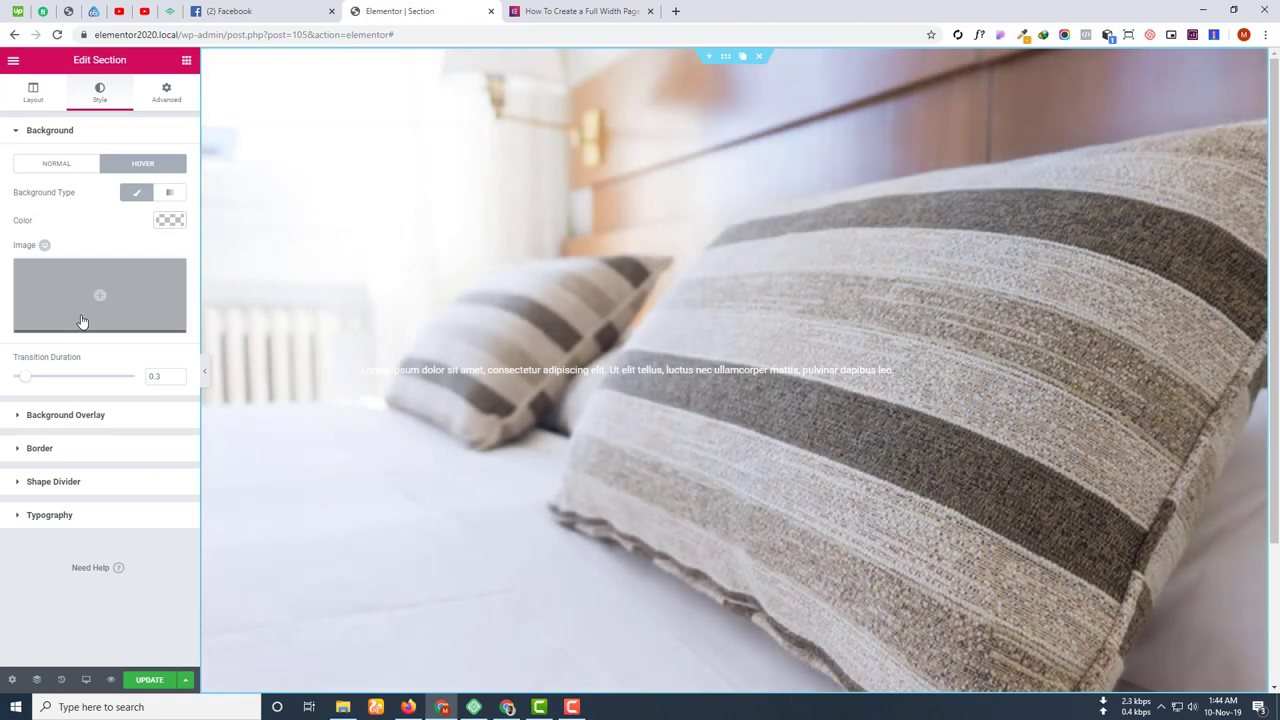
pyautogui.click(168, 192)
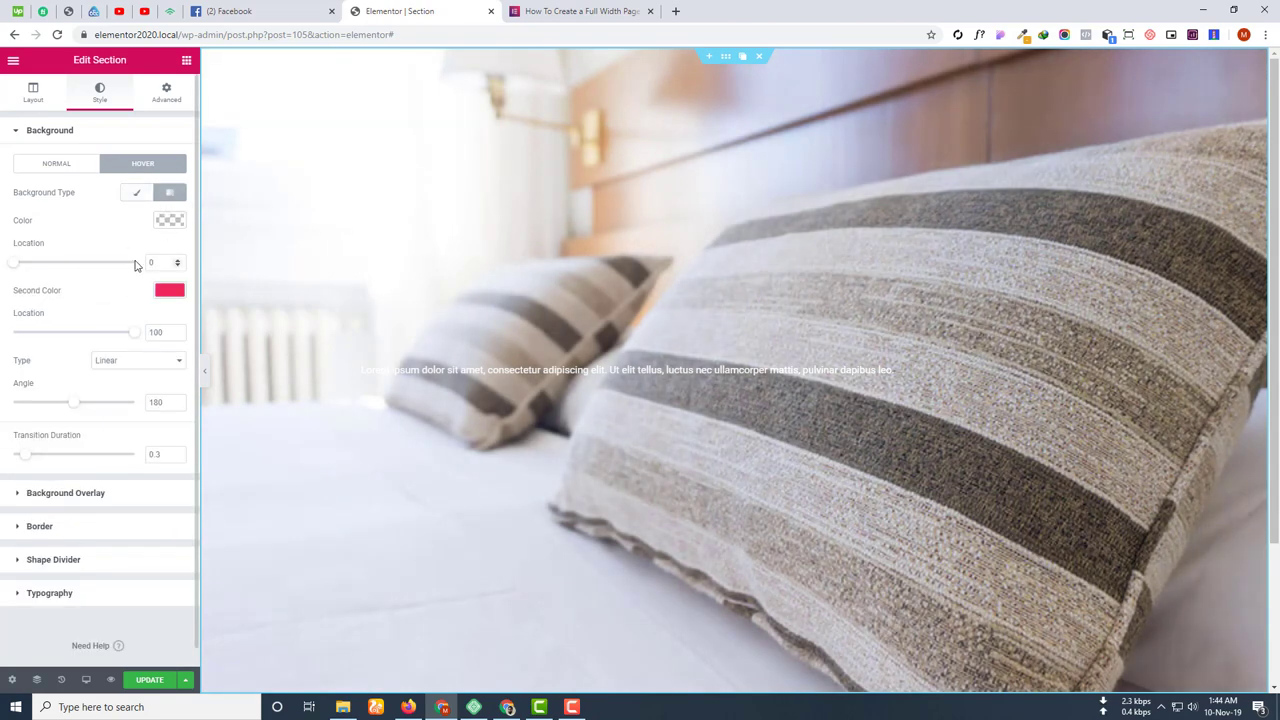
# Set the section's hover background to the Classic type with black (#000000) as its color.
pyautogui.click(137, 192)
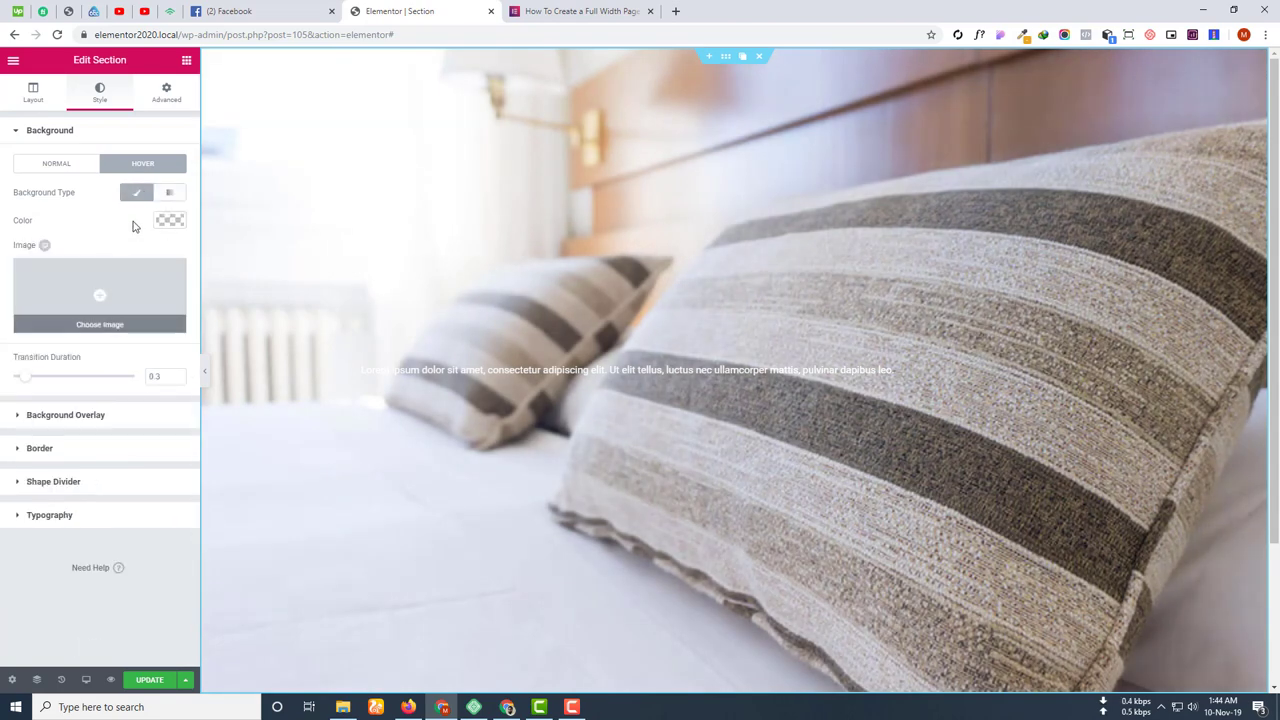
pyautogui.click(170, 220)
pyautogui.click(120, 376)
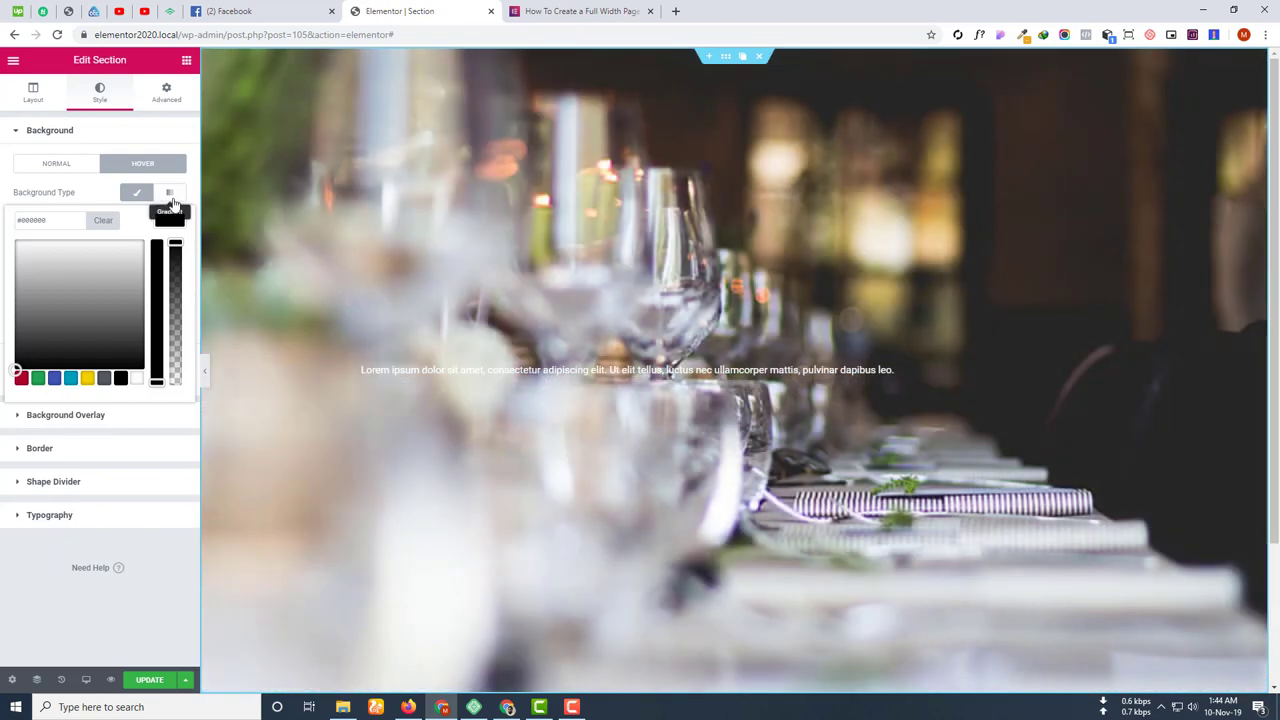
pyautogui.click(171, 200)
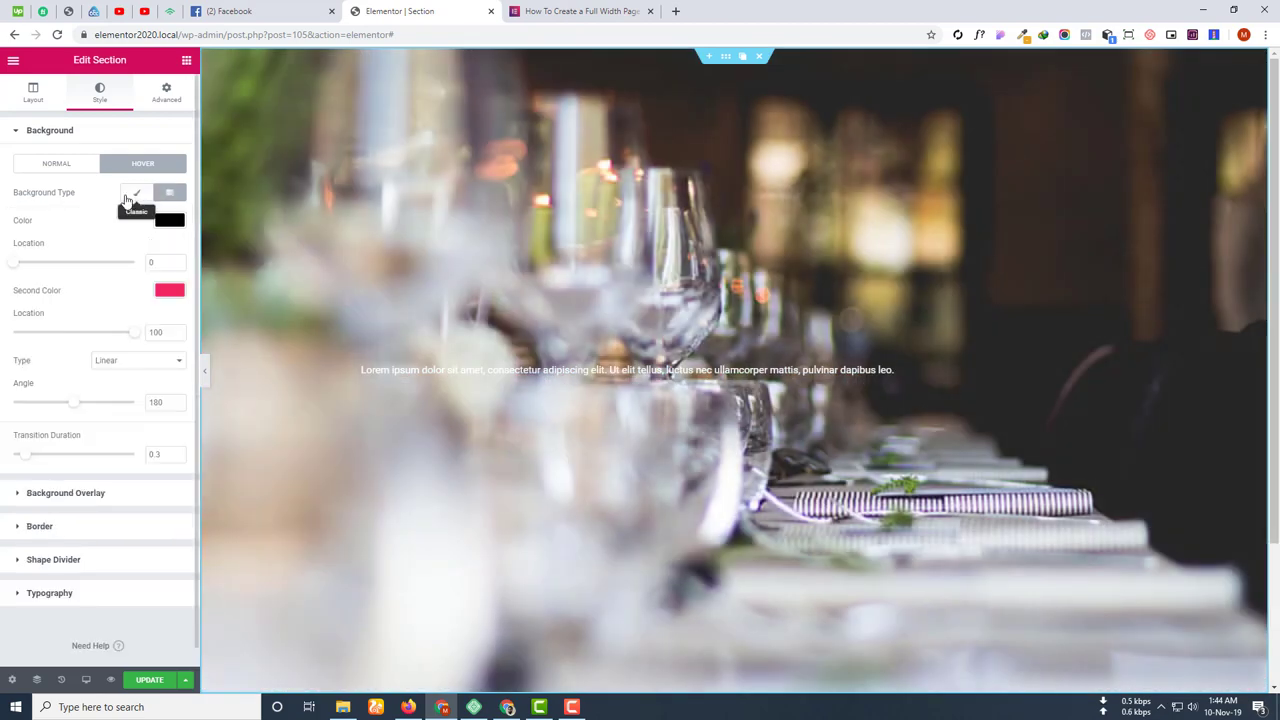
pyautogui.click(135, 195)
# Insert the restaurant kitchen photo from the media library as the section's hover background image.
pyautogui.click(117, 283)
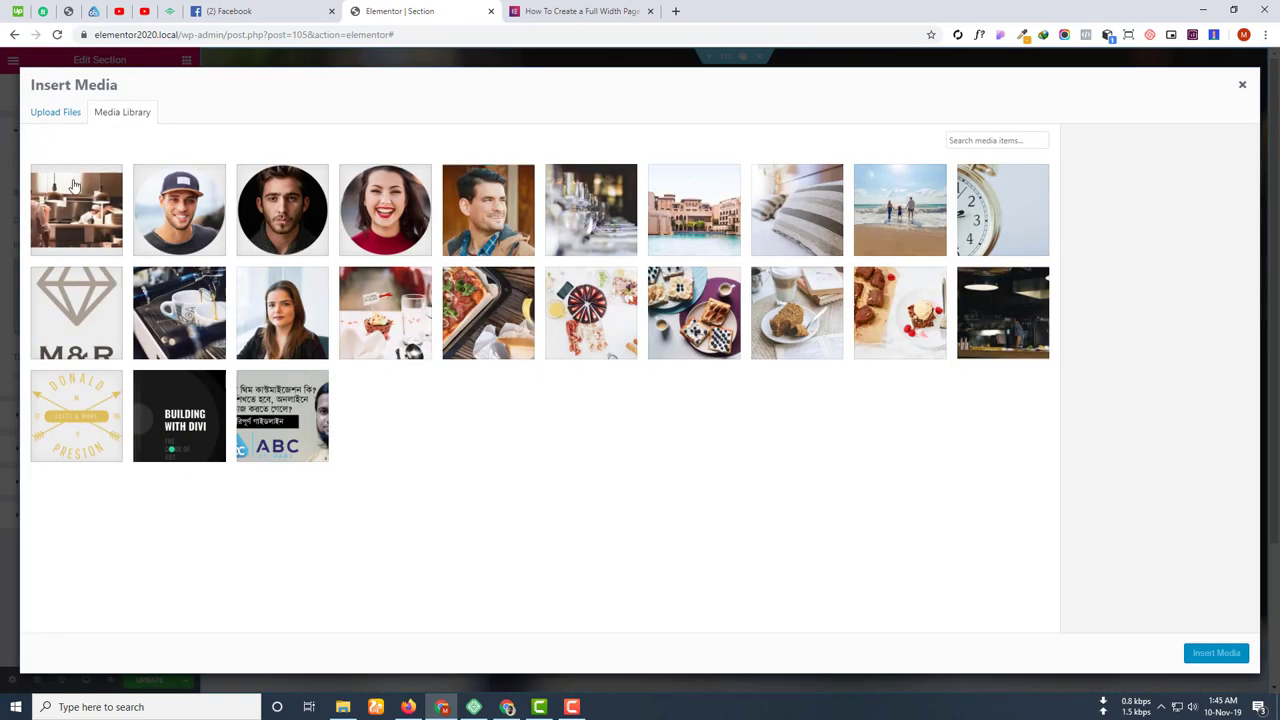
pyautogui.click(75, 187)
pyautogui.click(1222, 658)
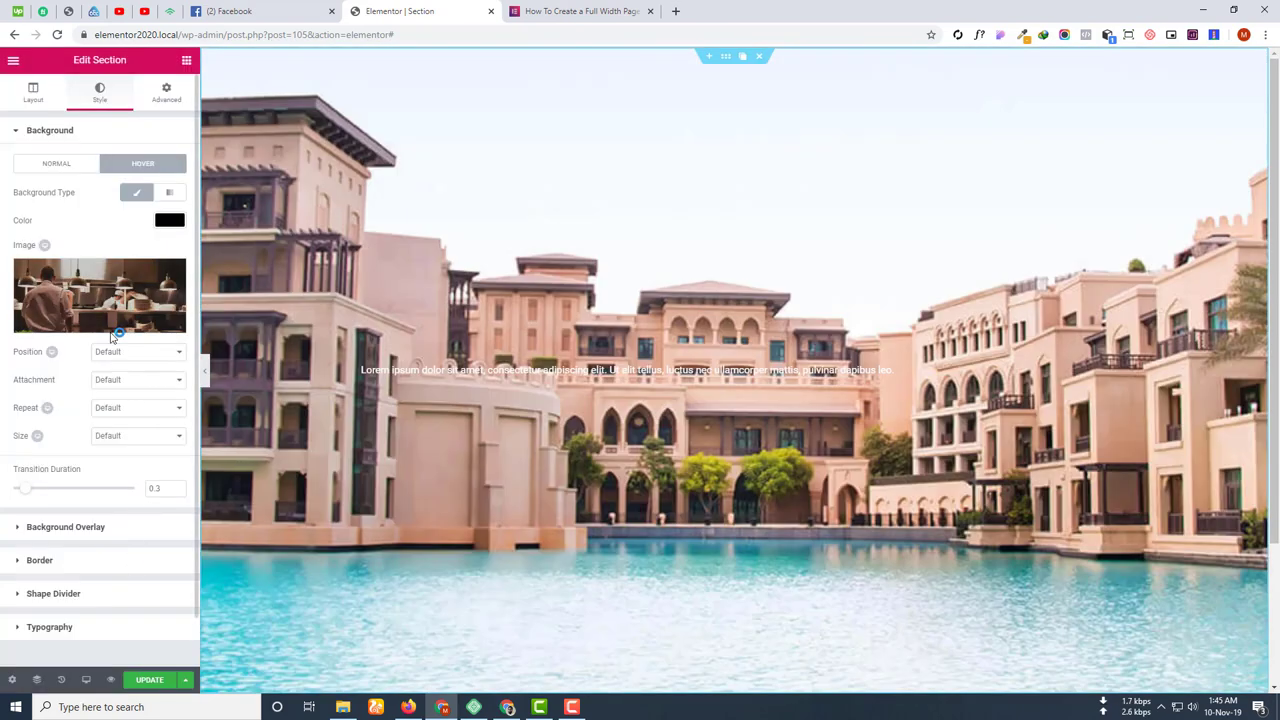
# Set the hover background image's position to Center Center, size to Cover and repeat to No-repeat.
pyautogui.click(140, 354)
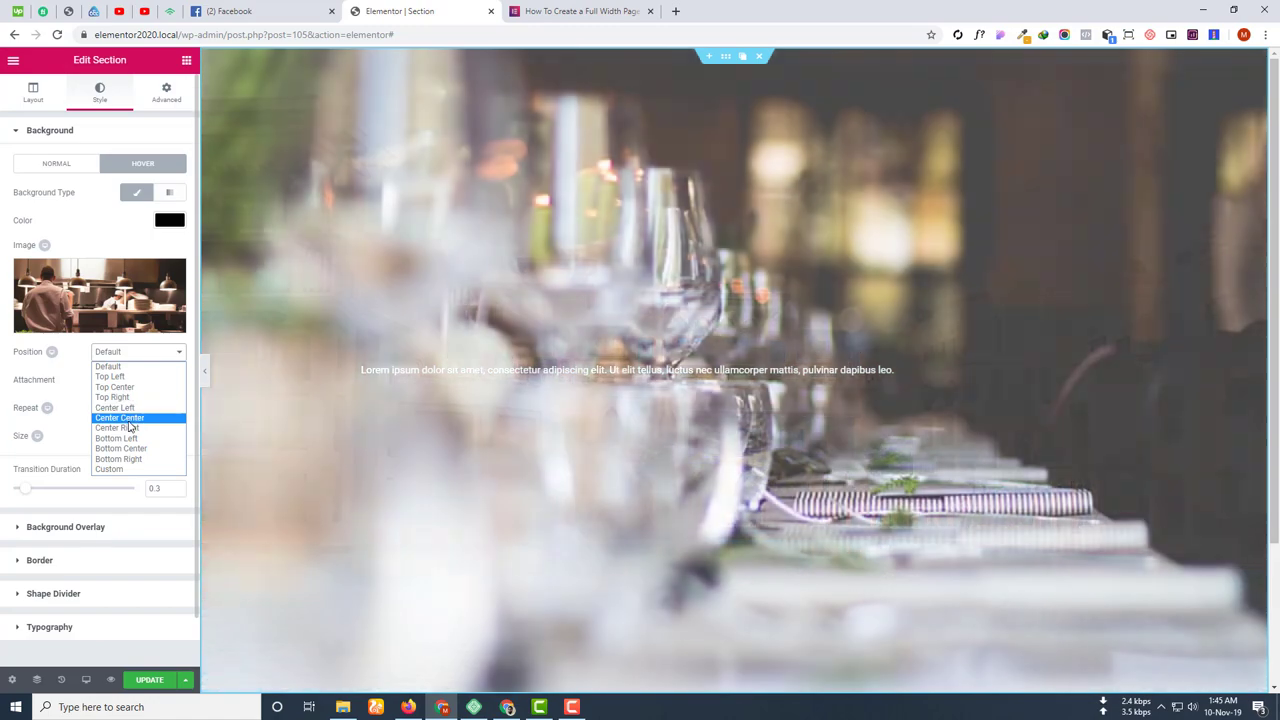
pyautogui.click(134, 418)
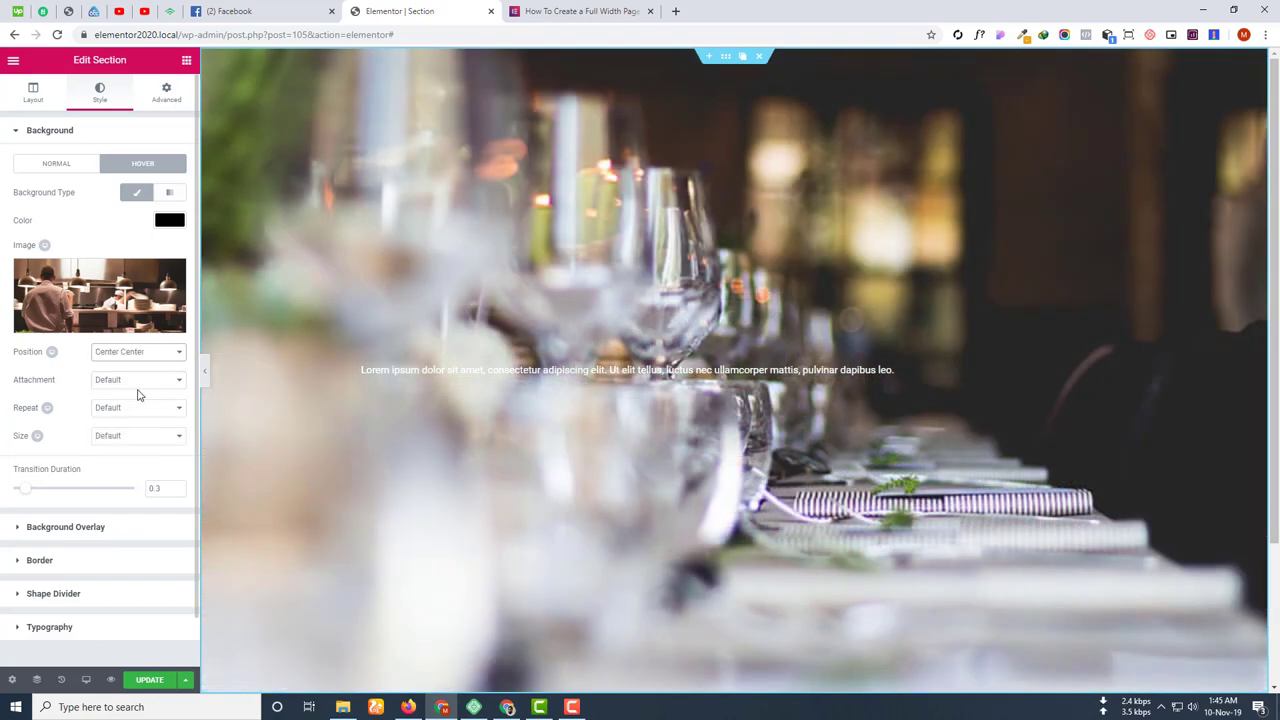
pyautogui.click(122, 438)
pyautogui.click(126, 472)
pyautogui.click(126, 410)
pyautogui.click(127, 437)
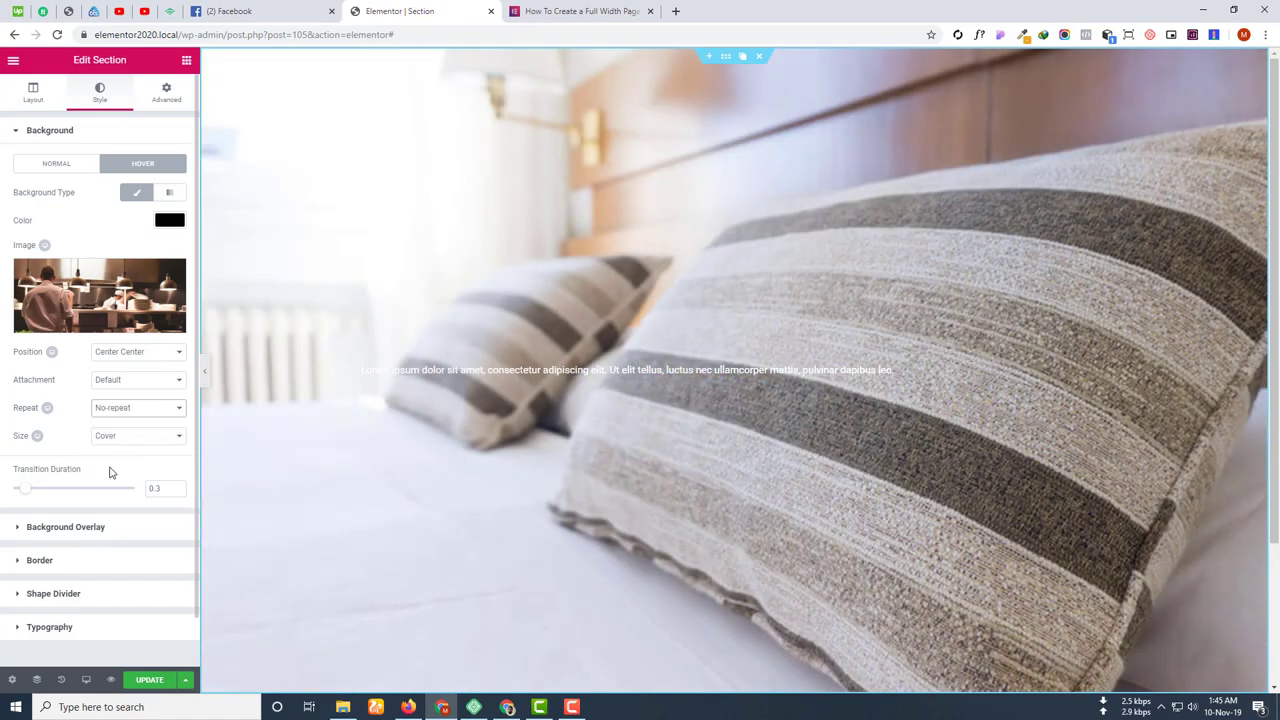
# Update the page and preview the section's slideshow and hover background in the browser.
pyautogui.click(138, 685)
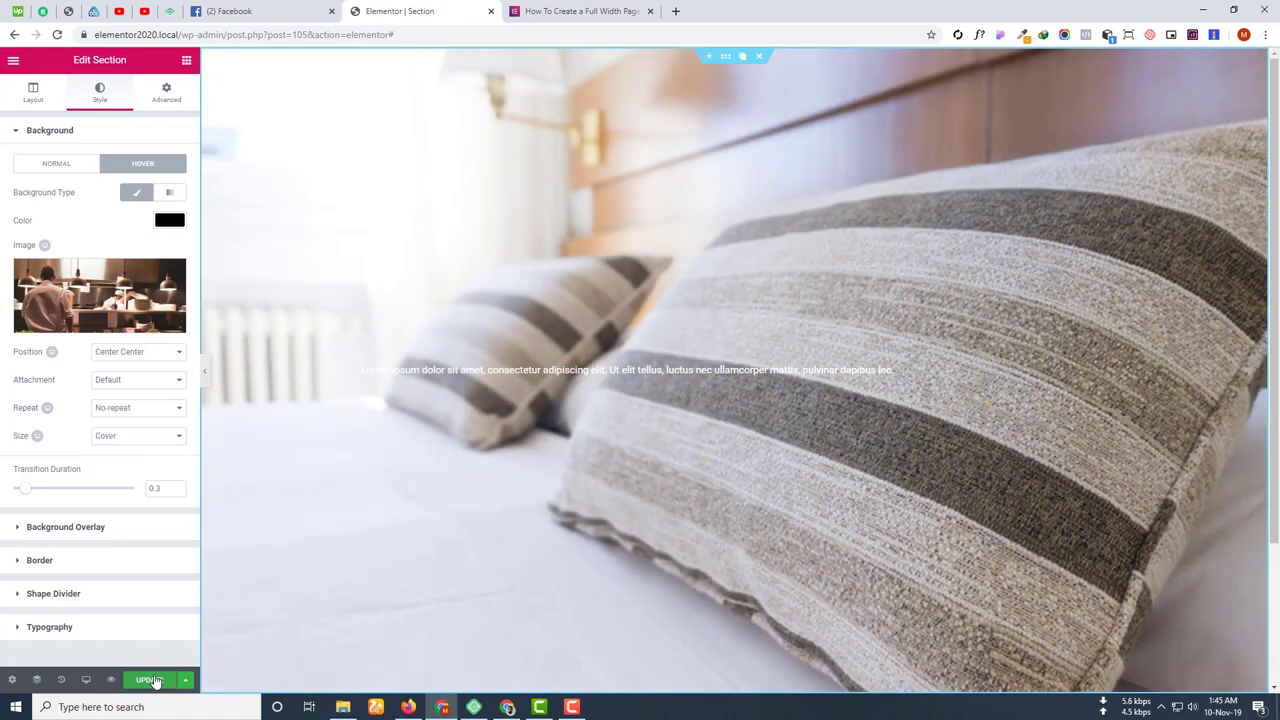
pyautogui.click(48, 131)
pyautogui.click(56, 132)
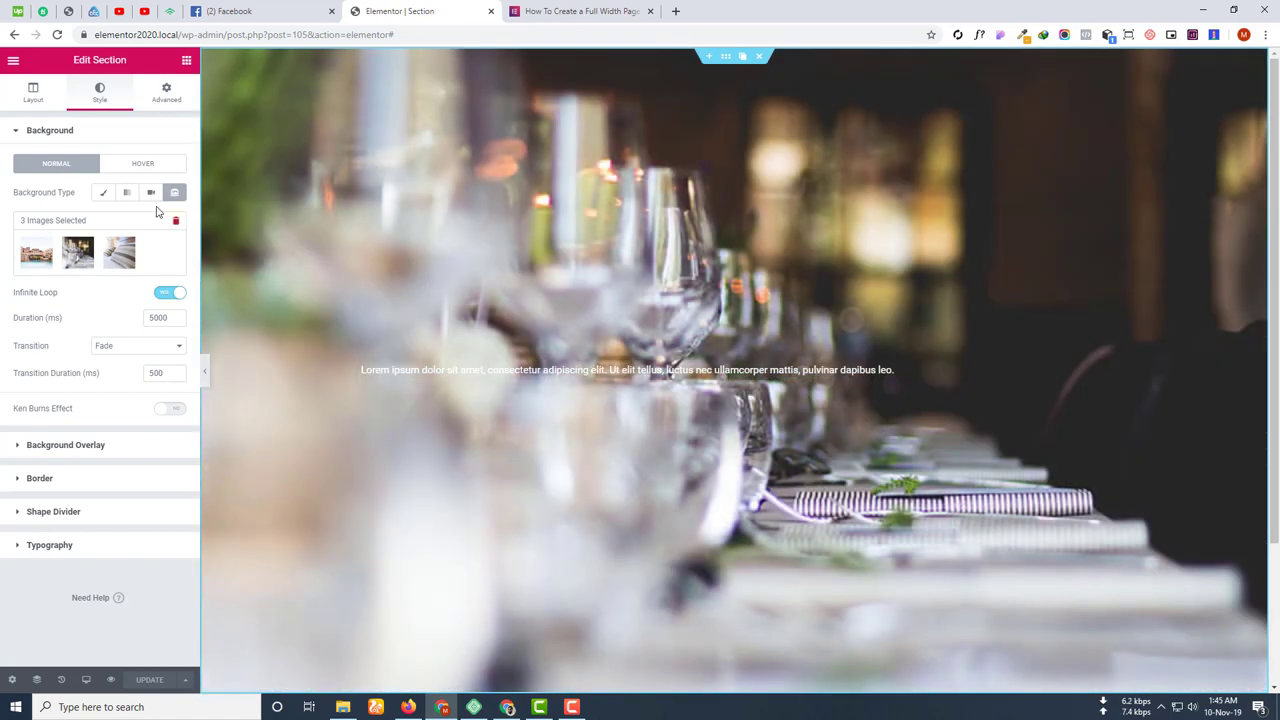
pyautogui.click(143, 165)
pyautogui.click(42, 166)
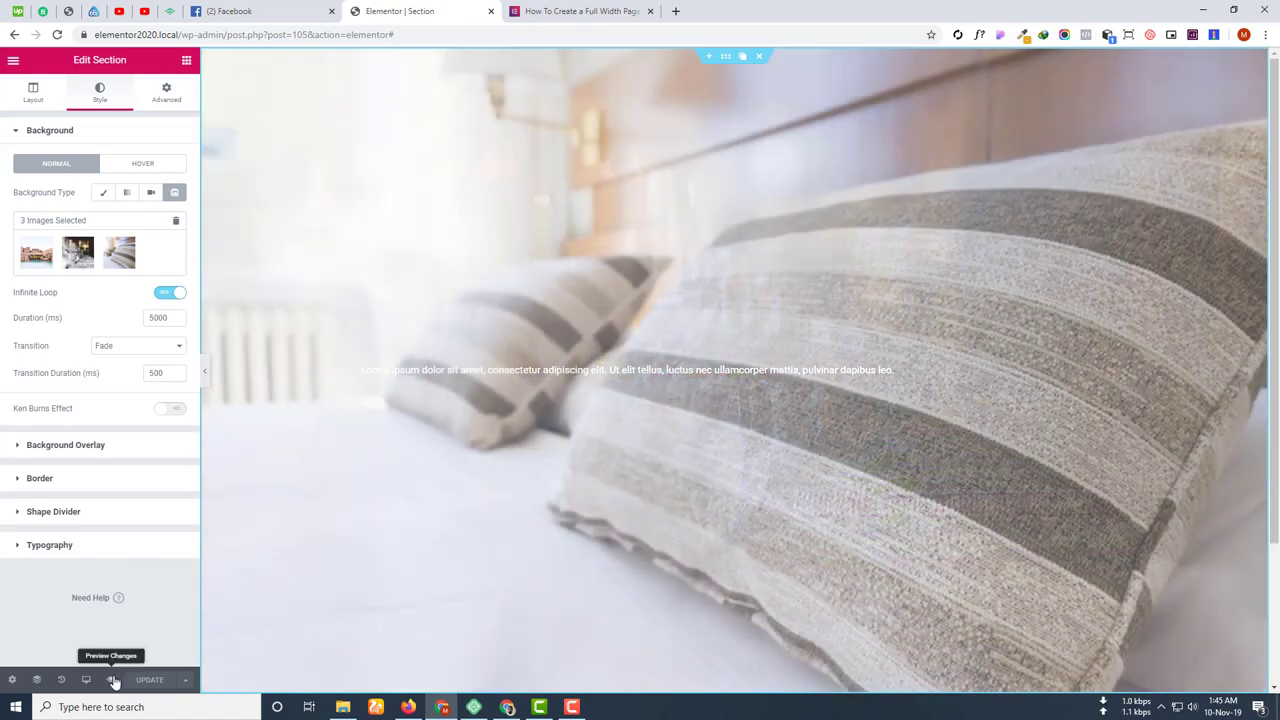
pyautogui.click(113, 679)
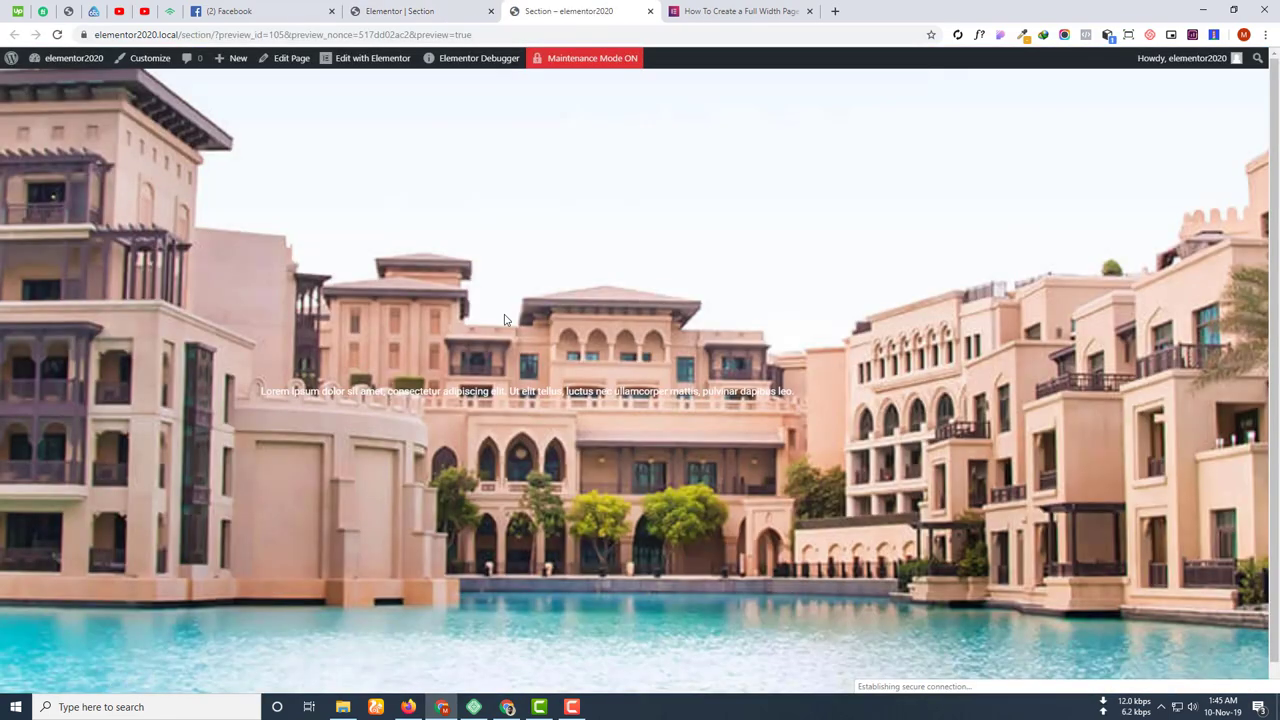
pyautogui.scroll(-1, 655, 392)
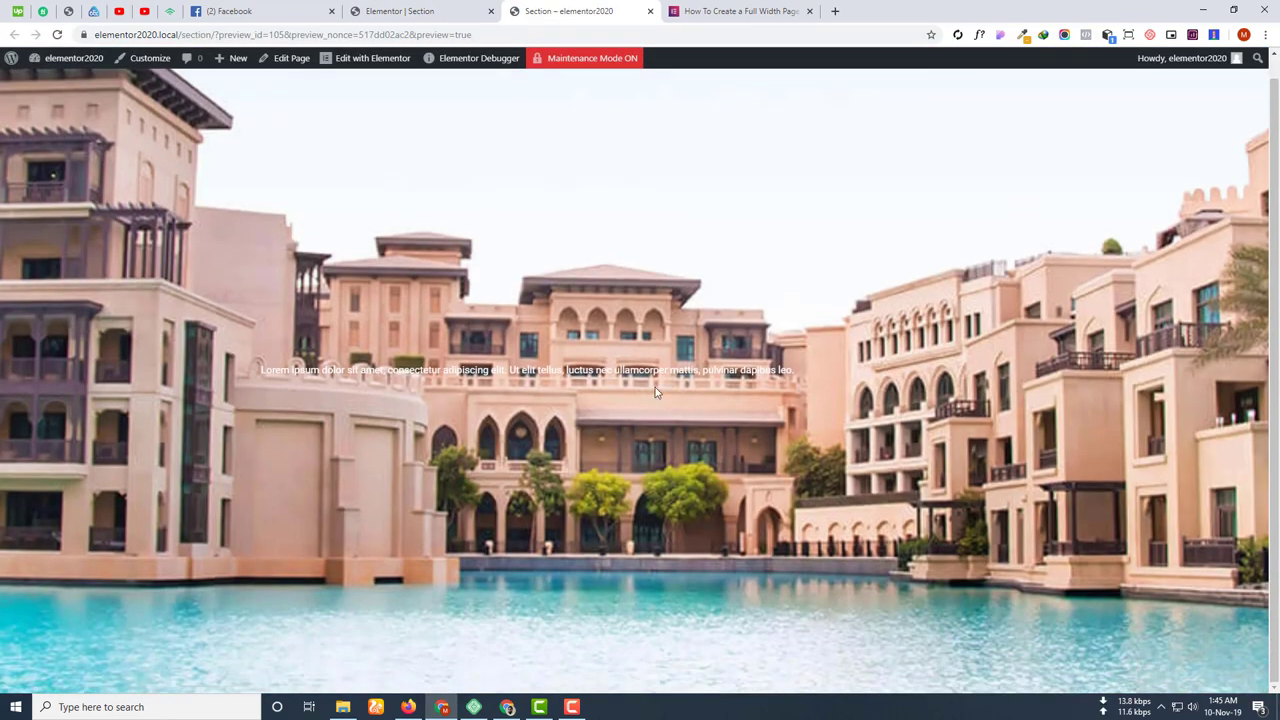
# Return to the editor and delete all images from the section's normal background slideshow gallery.
pyautogui.click(488, 9)
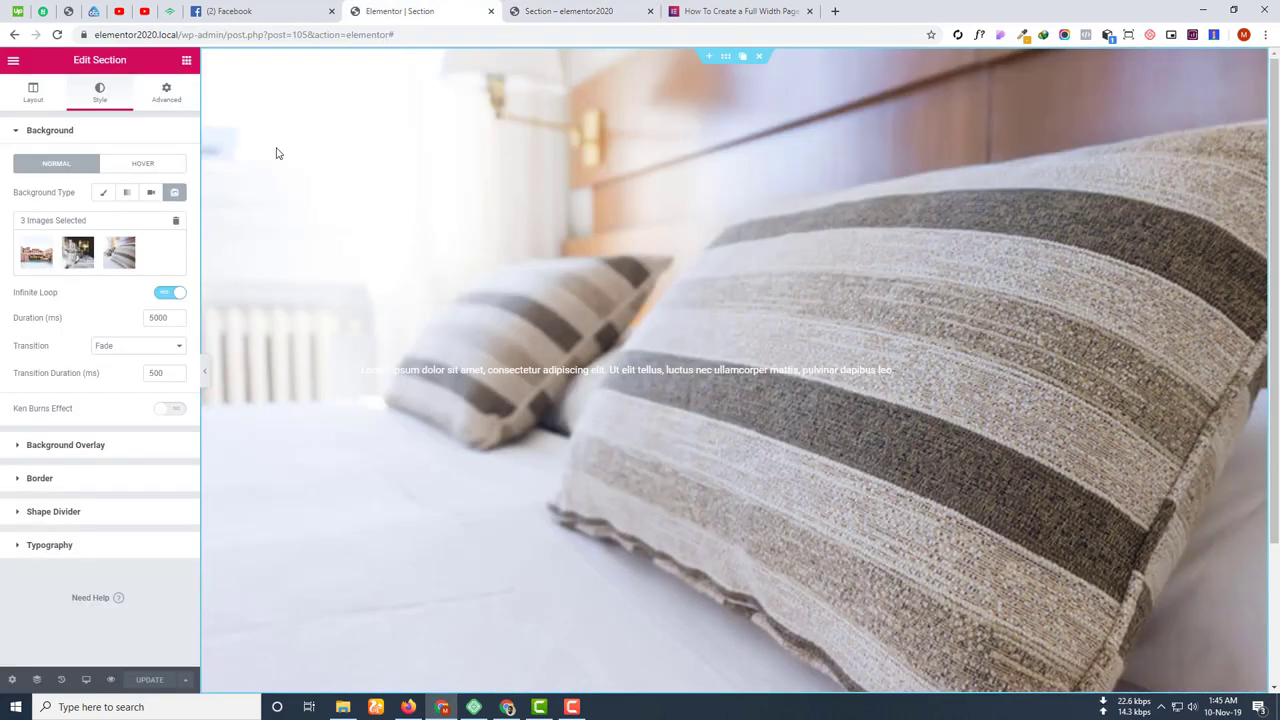
pyautogui.click(177, 222)
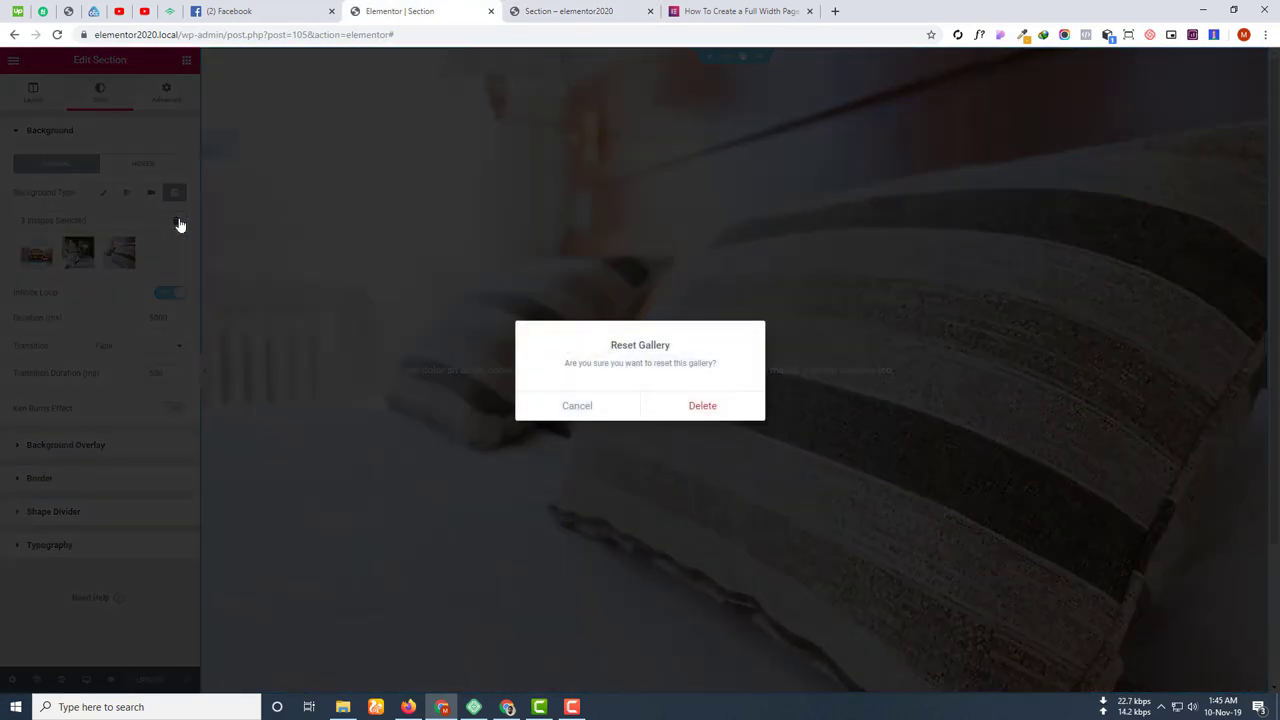
pyautogui.click(702, 407)
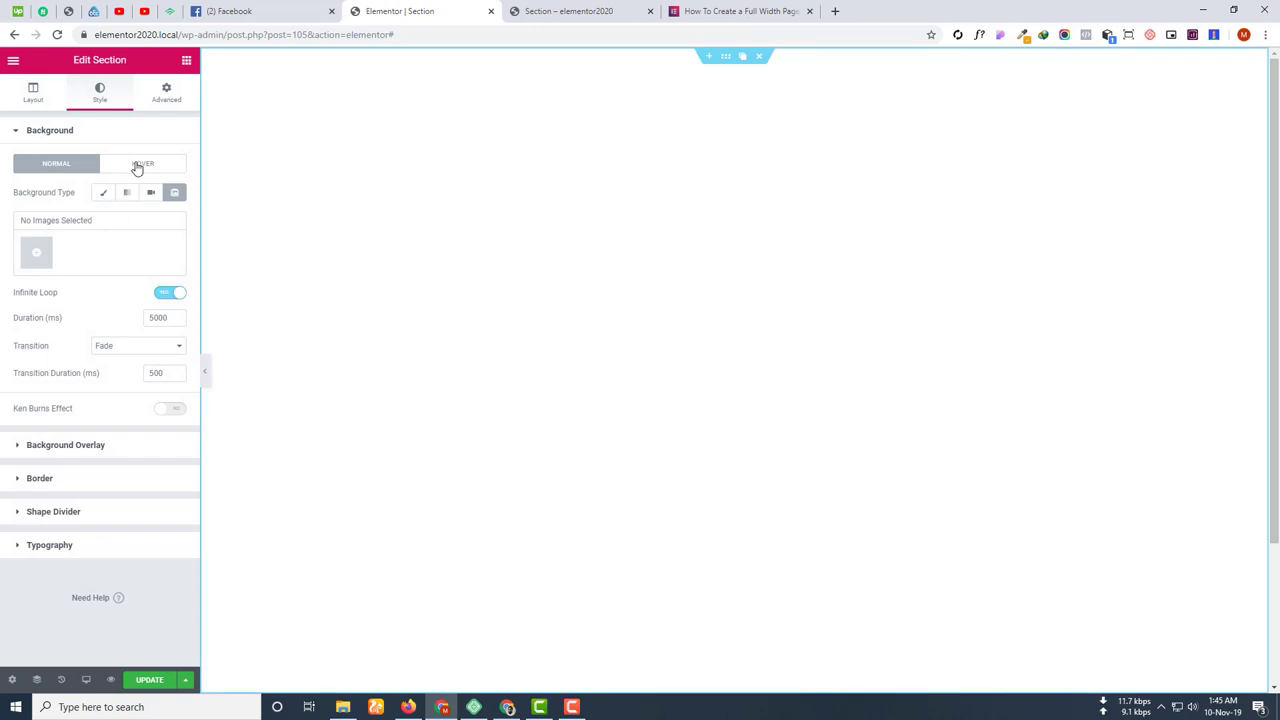
# Update the page with the emptied slideshow and reload the preview to check the hover background image.
pyautogui.click(140, 163)
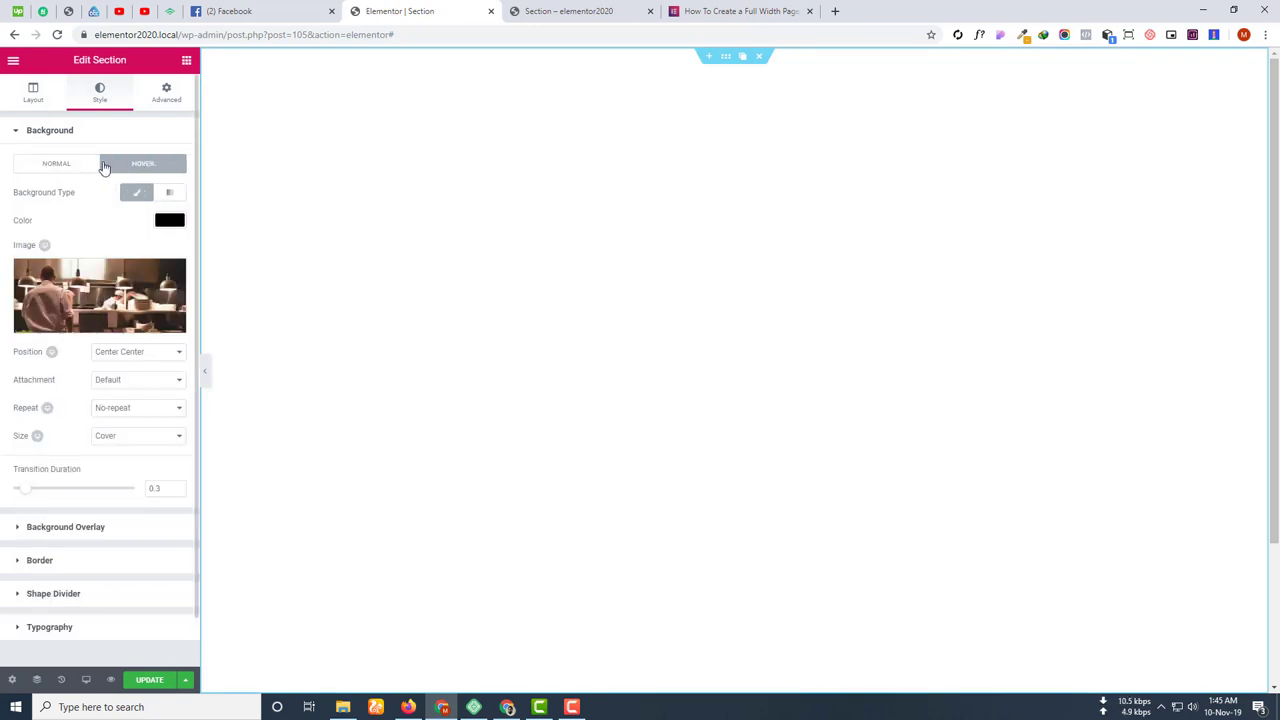
pyautogui.click(86, 163)
pyautogui.click(124, 165)
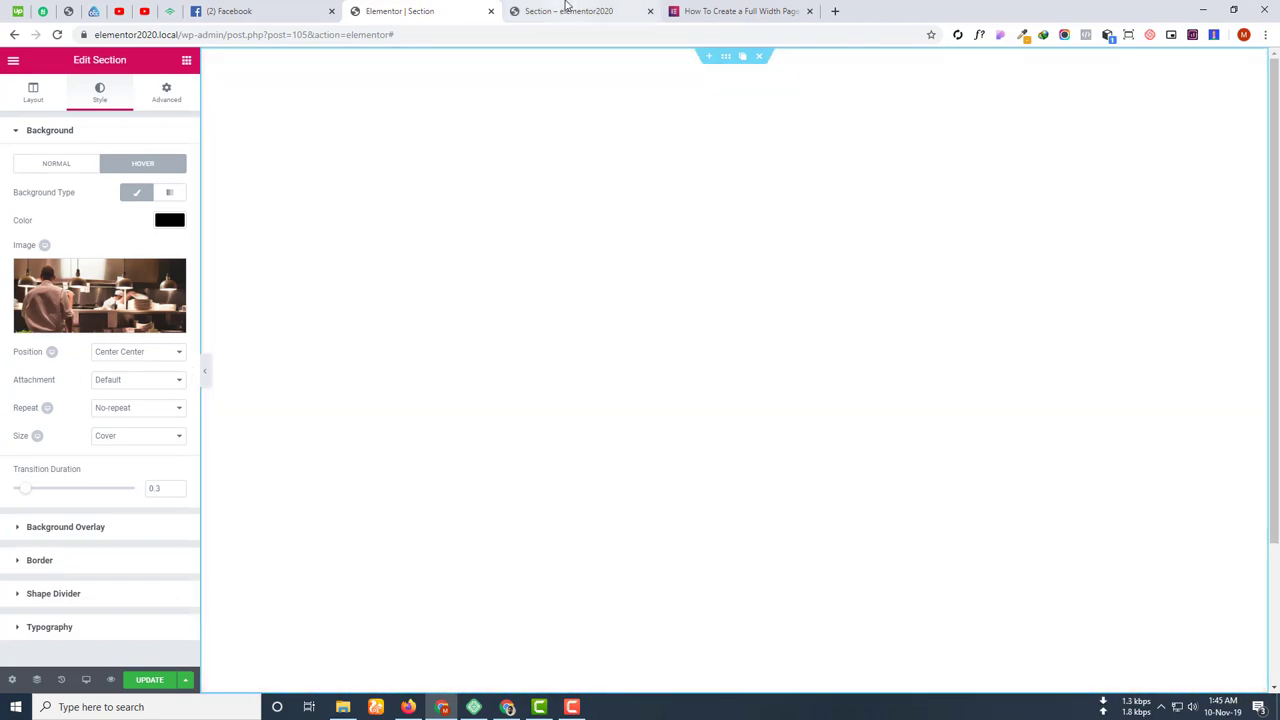
pyautogui.click(565, 11)
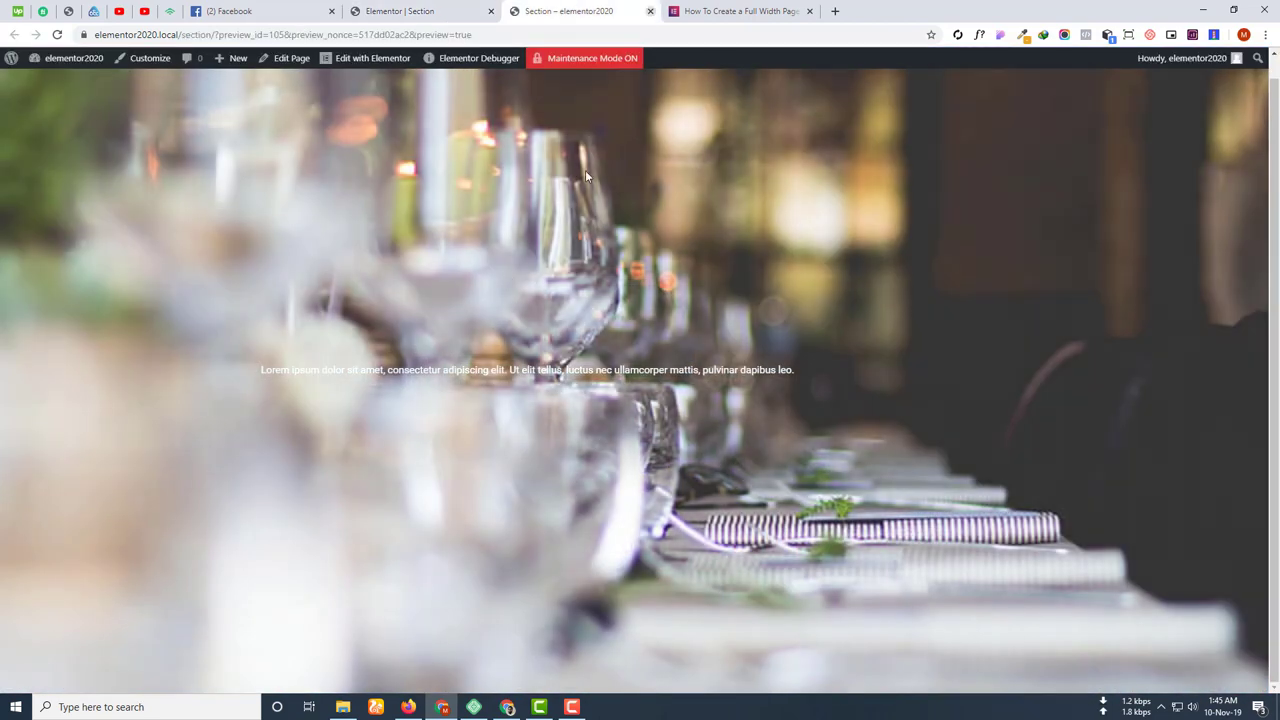
pyautogui.click(57, 35)
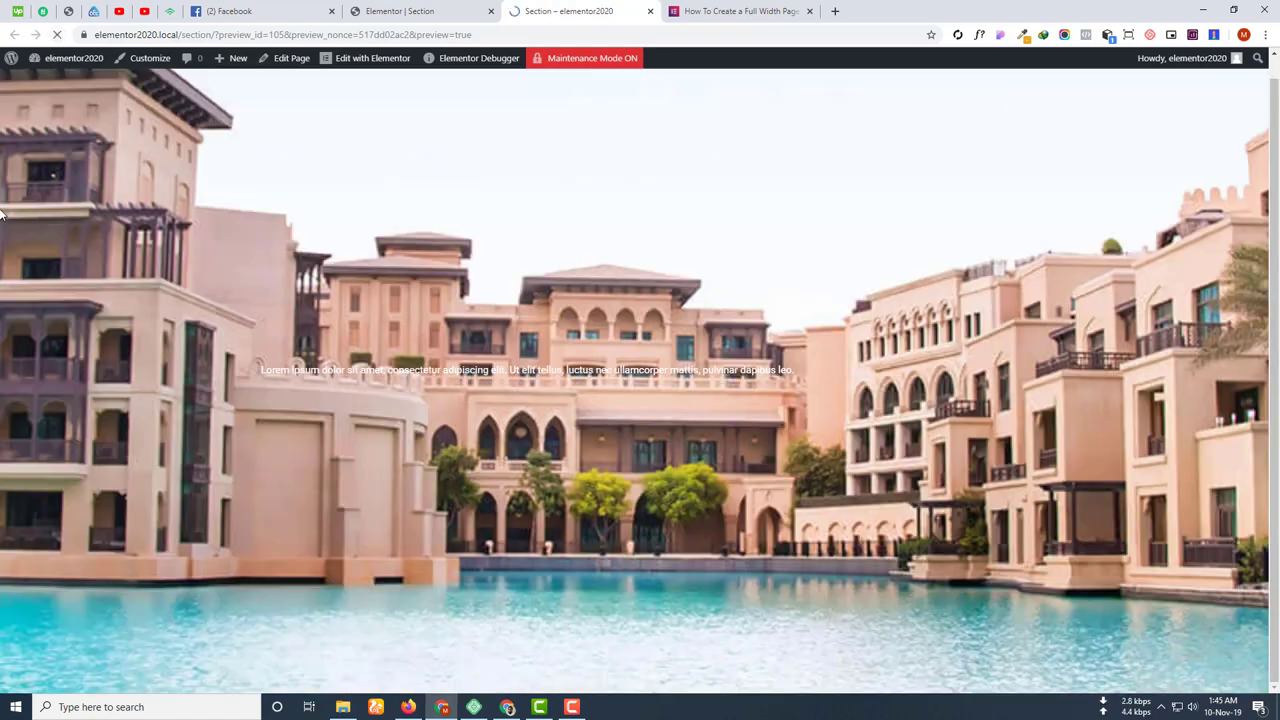
pyautogui.click(400, 11)
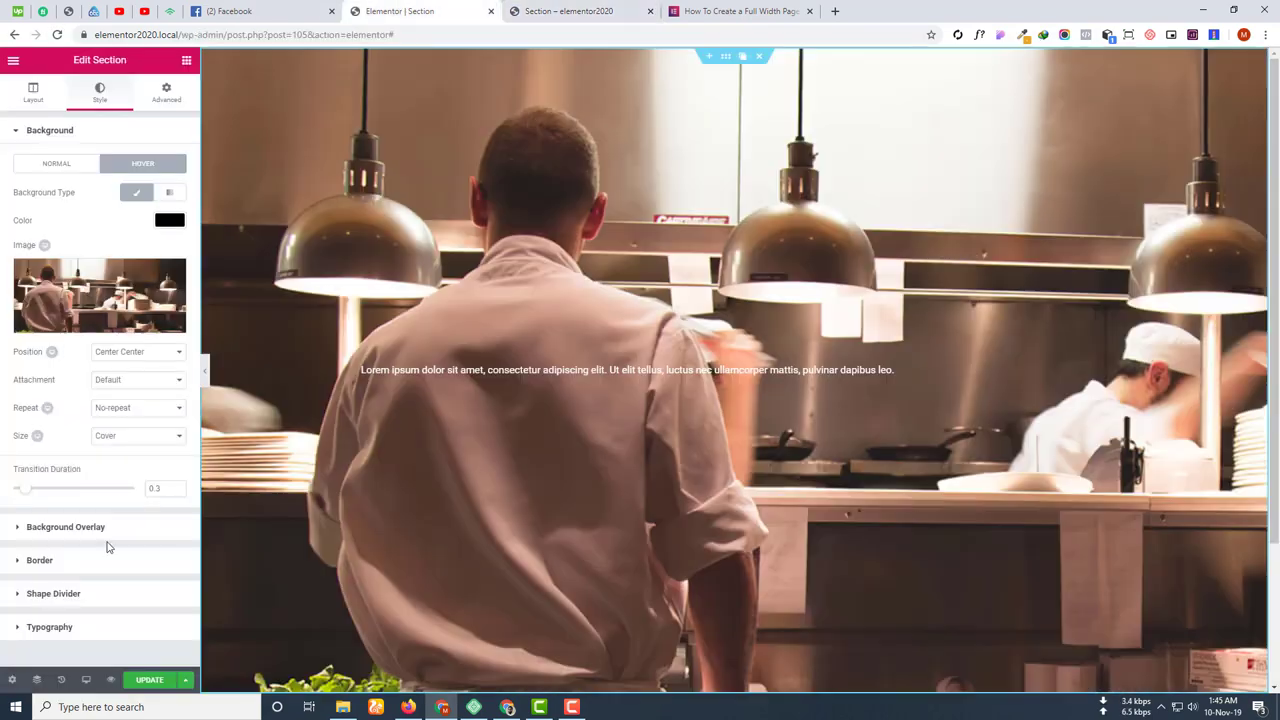
pyautogui.click(150, 683)
pyautogui.click(585, 10)
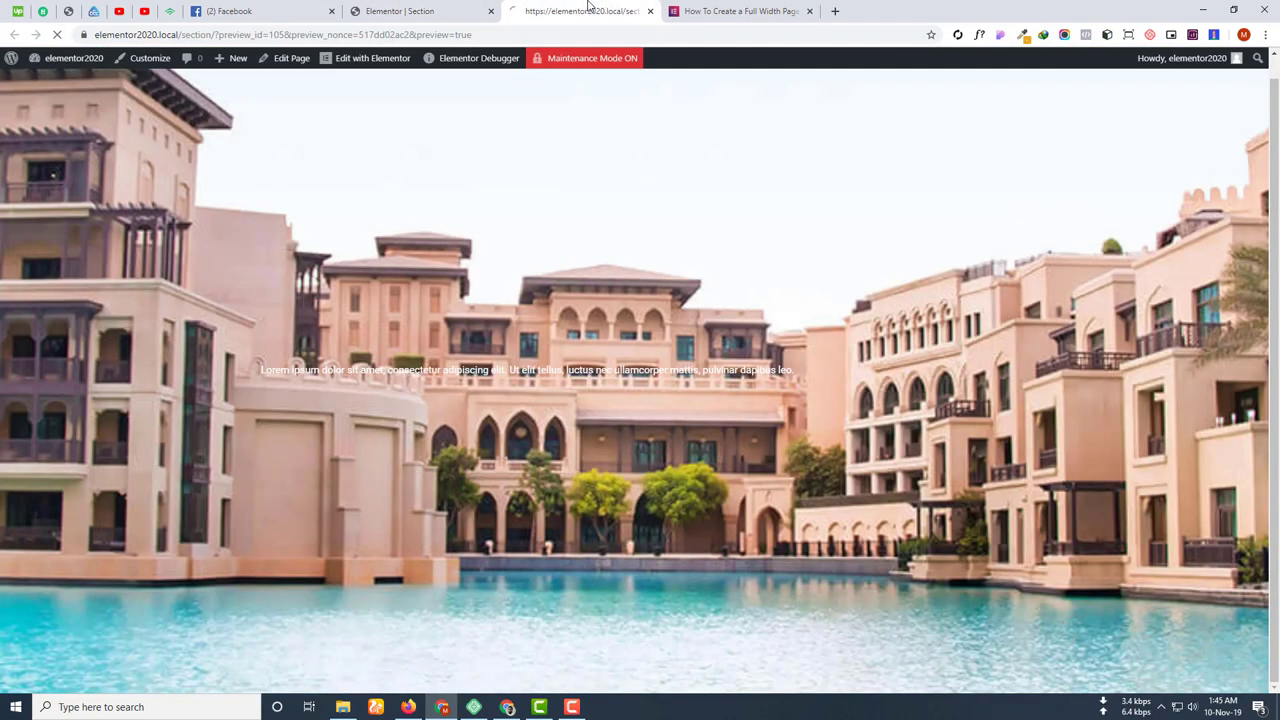
pyautogui.press('F5')
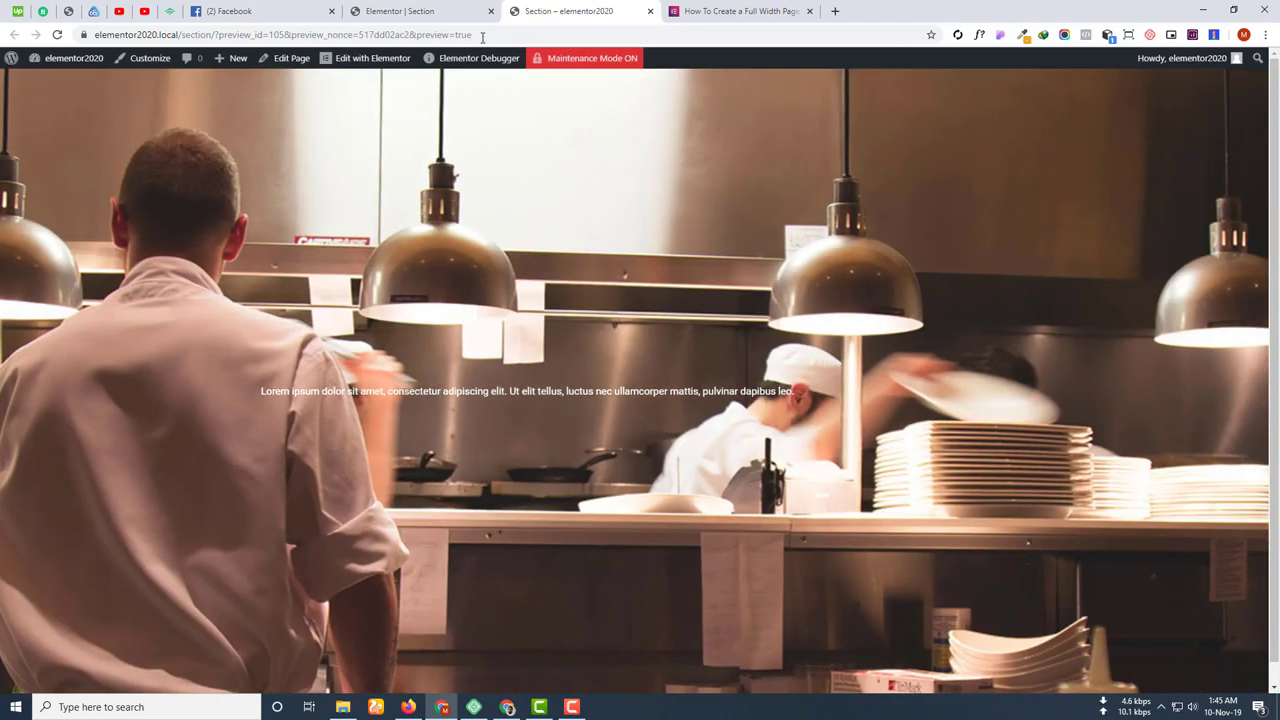
# Back in the editor, insert the photo of the family on the beach into the normal background slideshow gallery.
pyautogui.click(405, 9)
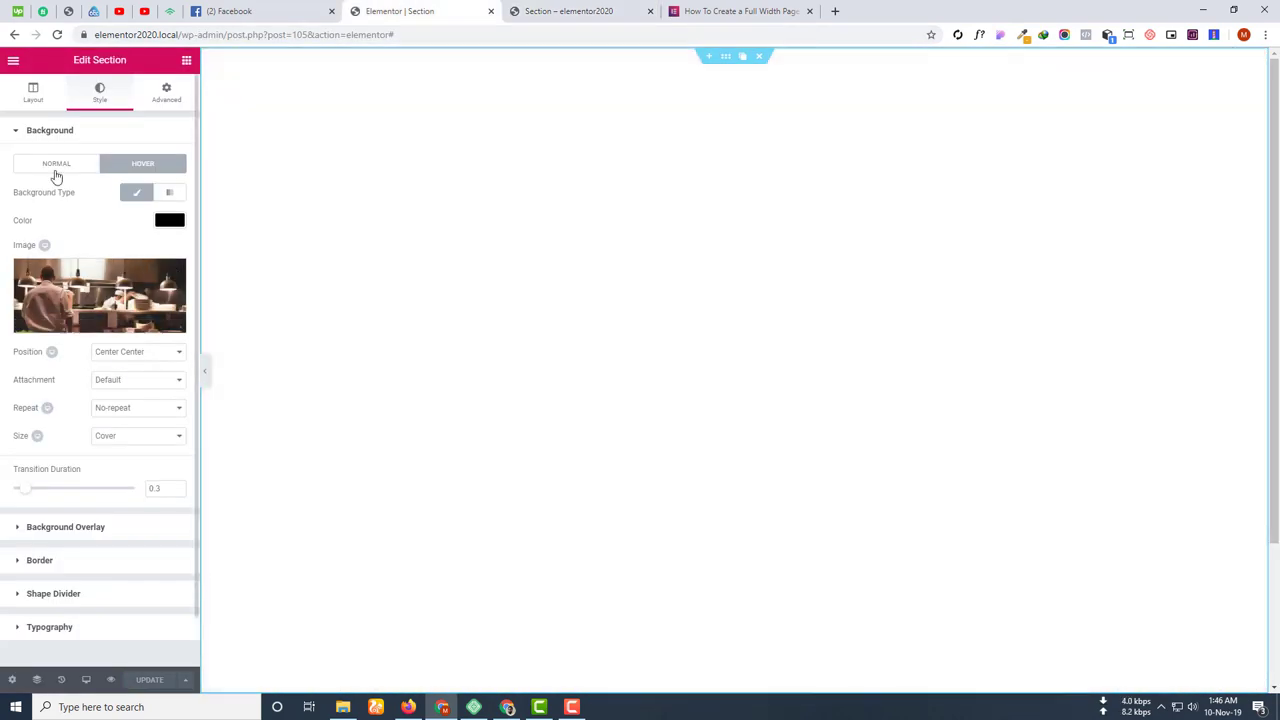
pyautogui.click(56, 174)
pyautogui.click(38, 254)
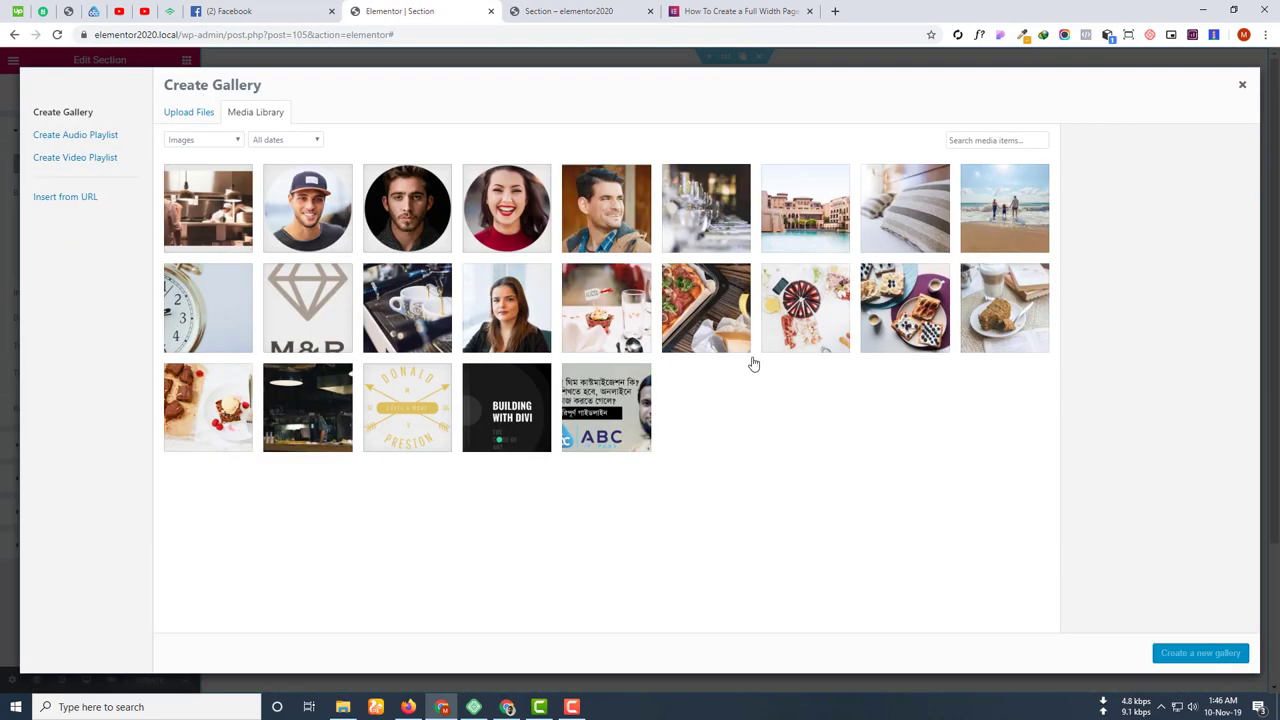
pyautogui.click(1004, 193)
pyautogui.click(1185, 653)
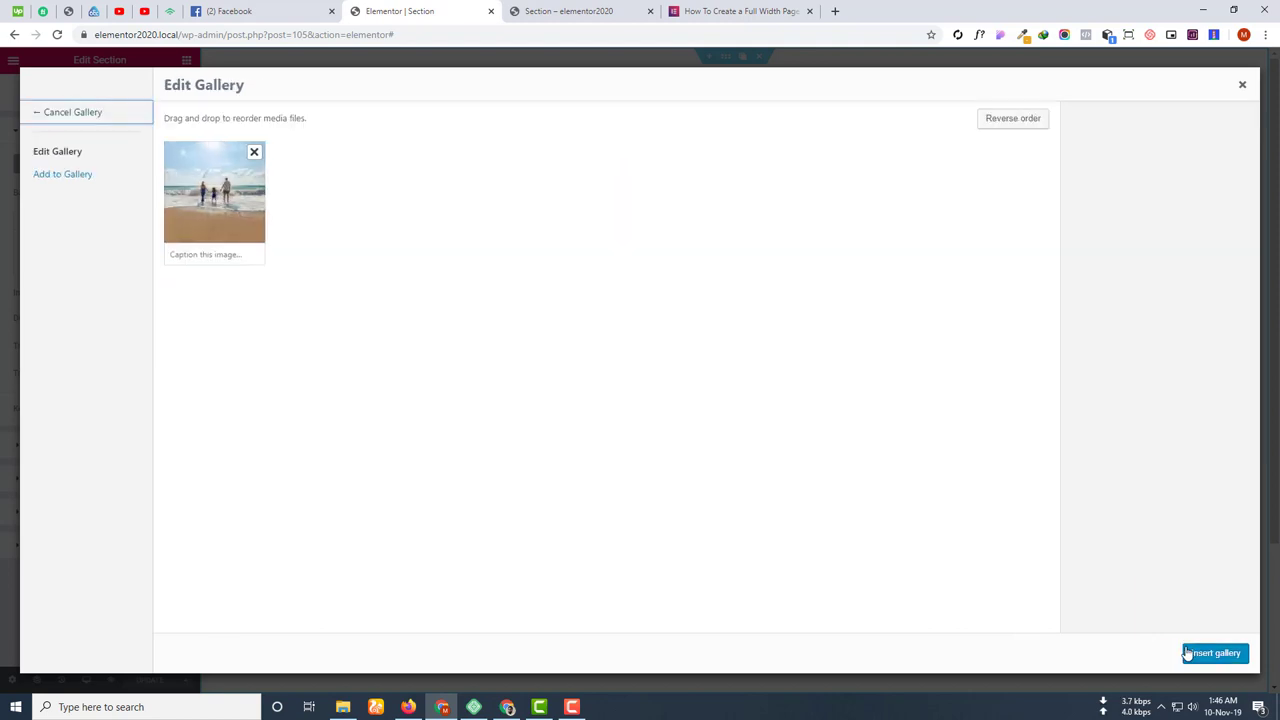
pyautogui.click(1236, 656)
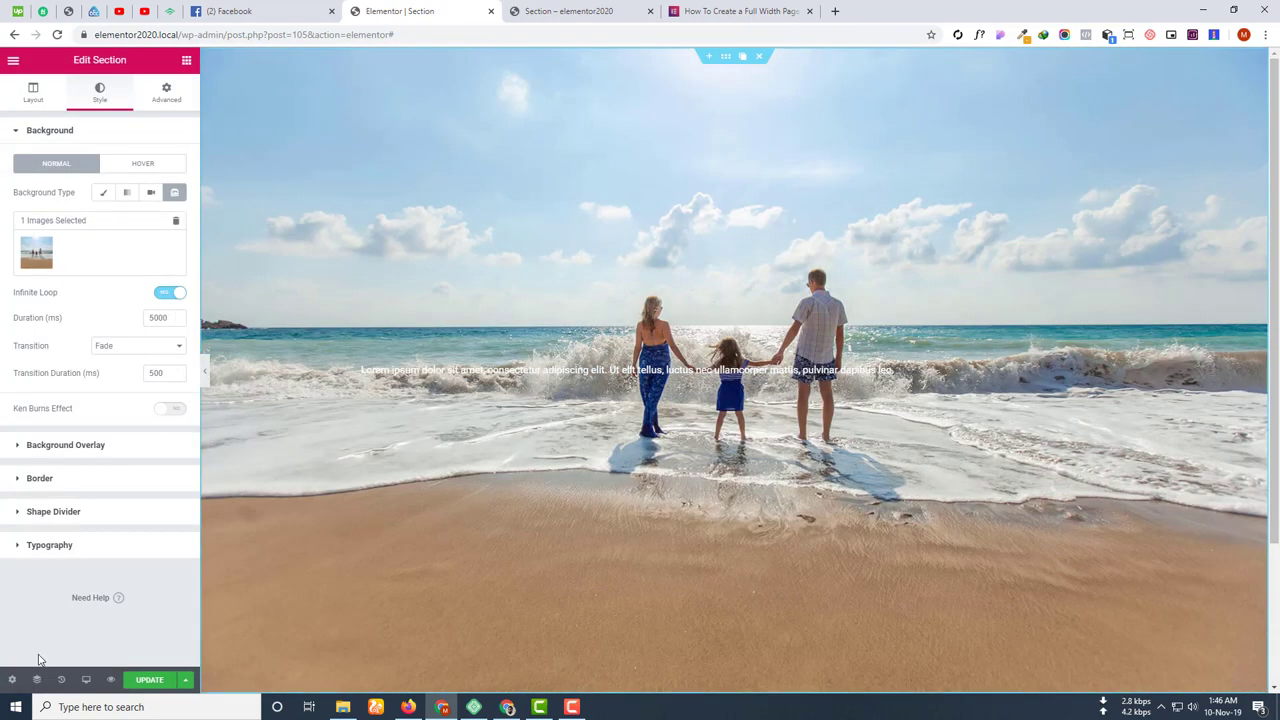
# Update the page with the single beach slide and reload the preview to test the hover background.
pyautogui.click(149, 679)
pyautogui.click(143, 163)
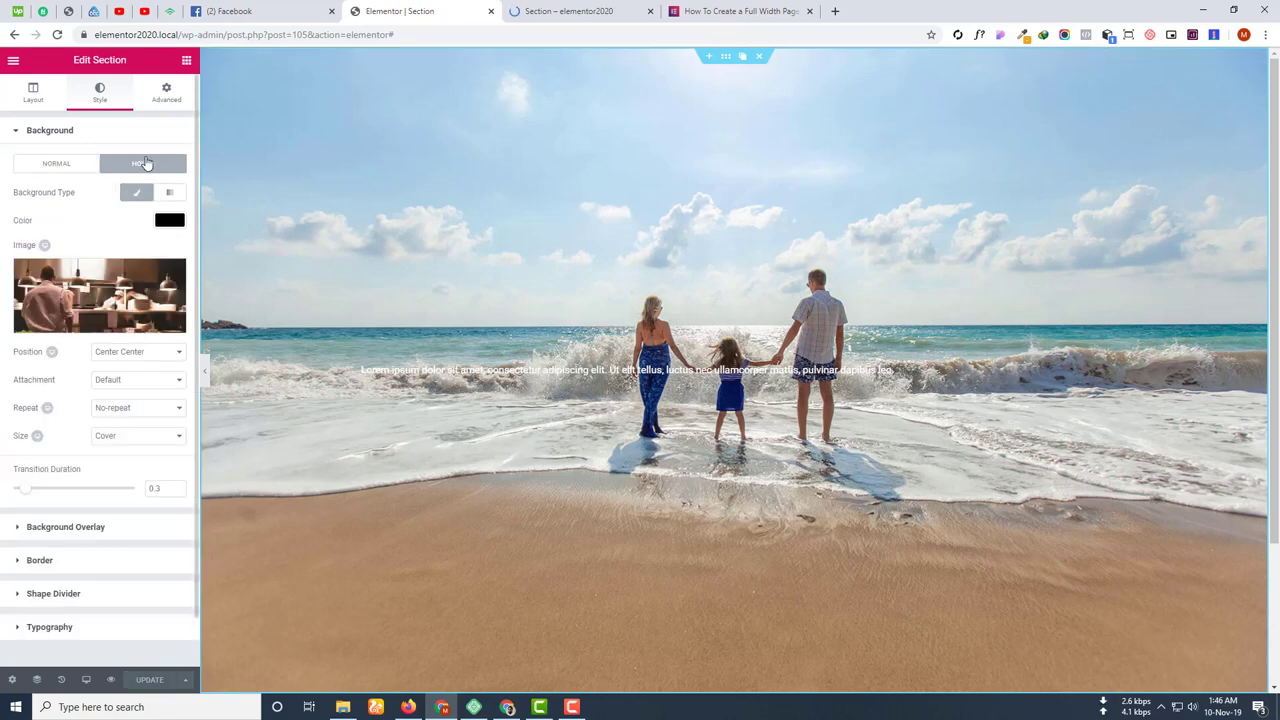
pyautogui.click(56, 163)
pyautogui.hotkey('ctrl', 'Tab')
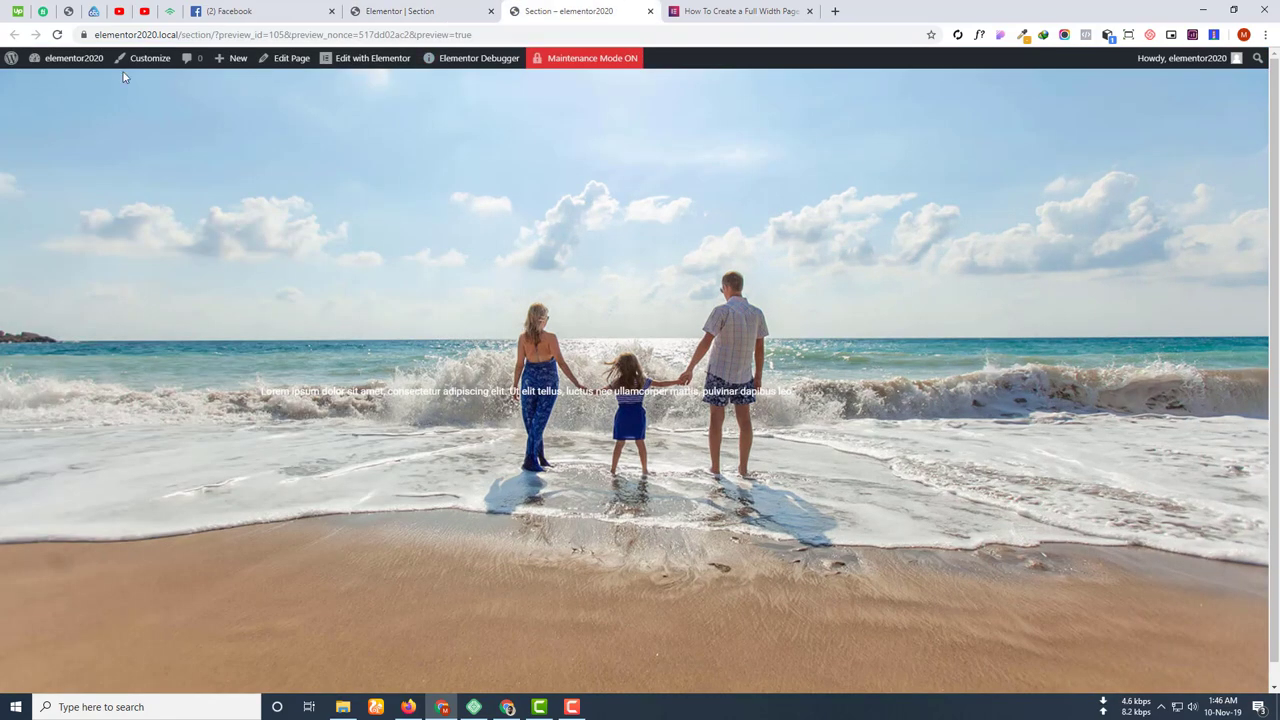
pyautogui.hotkey('ctrl', 'shift', 'Tab')
pyautogui.click(582, 8)
pyautogui.click(57, 35)
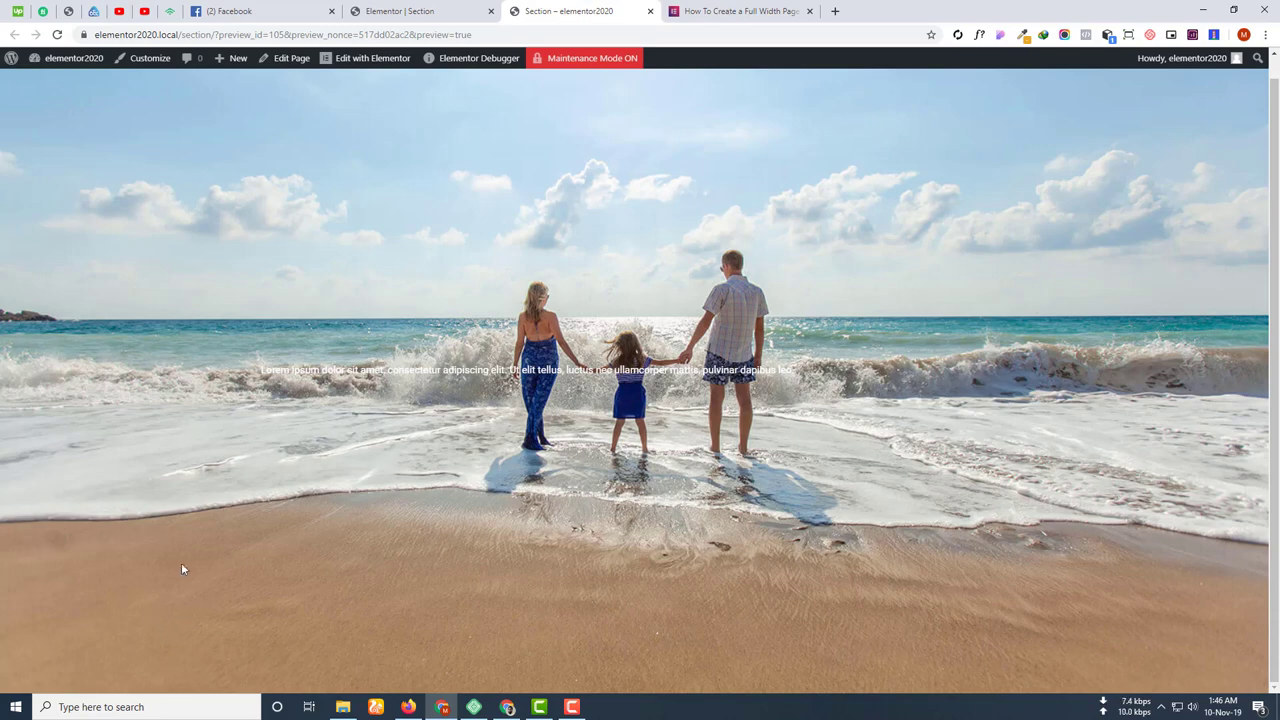
# Compare the section's Normal and Hover background settings in the editor with the previewed page.
pyautogui.click(414, 8)
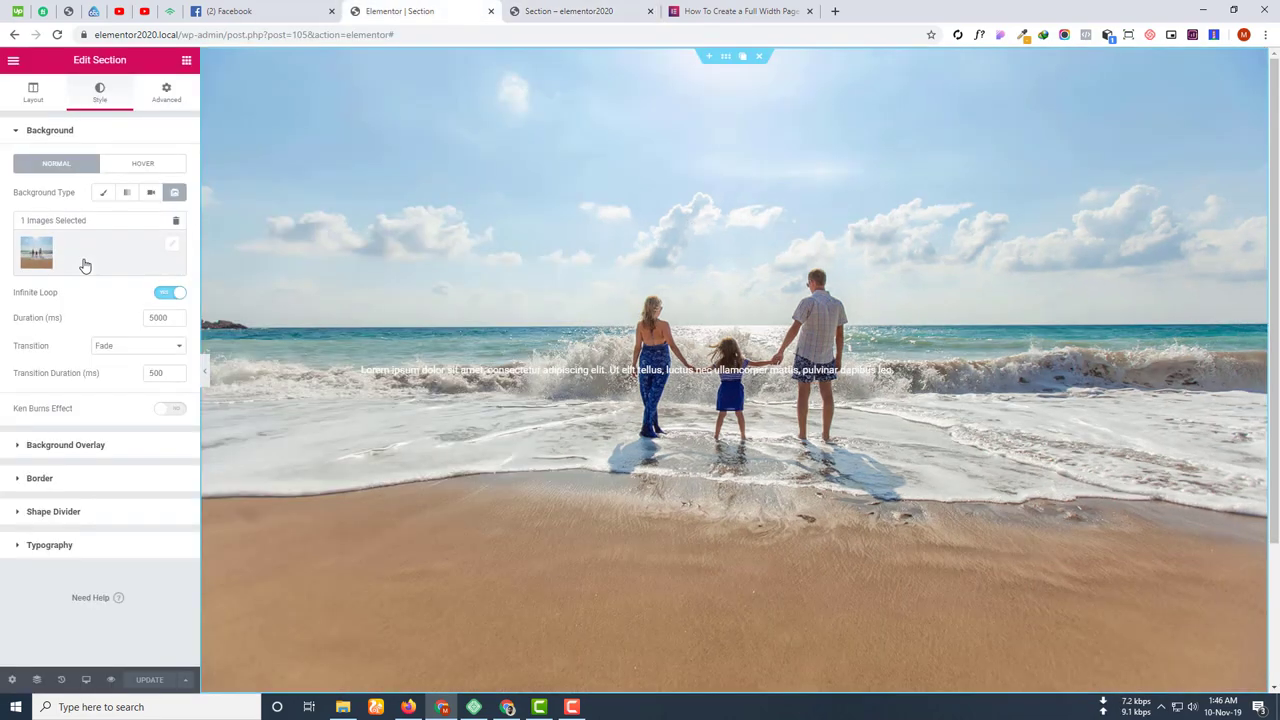
pyautogui.click(138, 164)
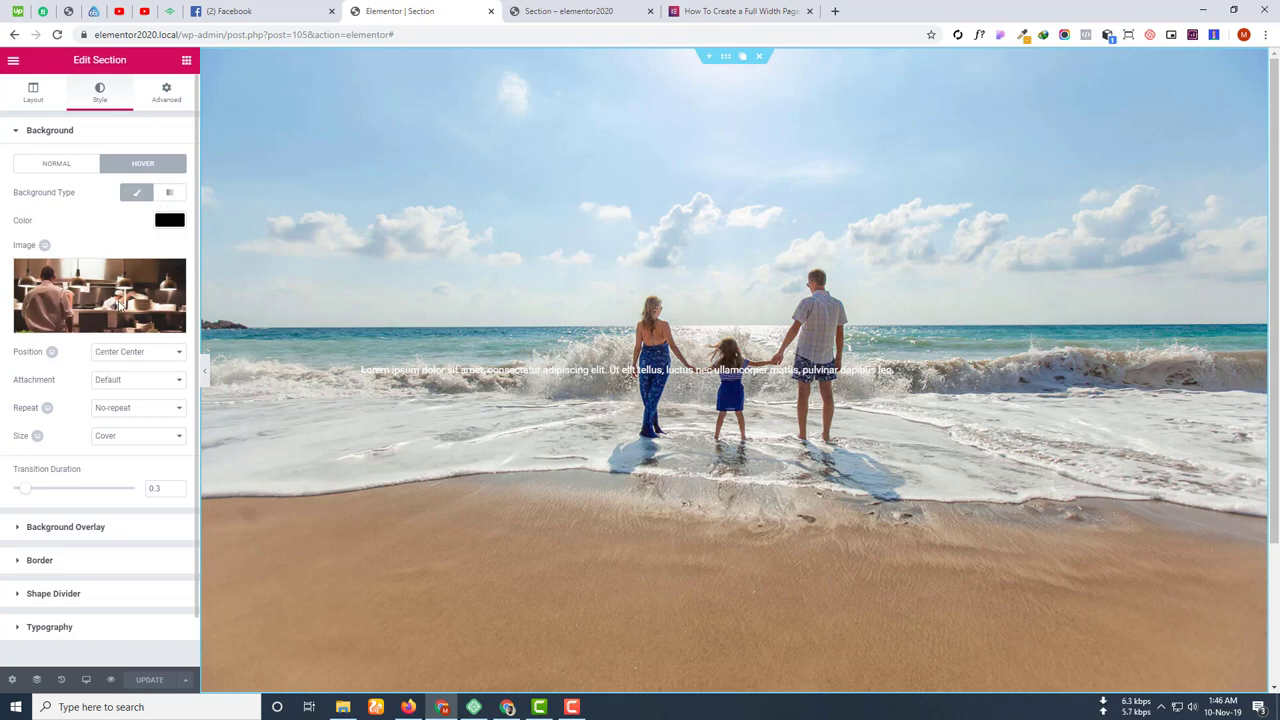
pyautogui.click(69, 172)
pyautogui.click(113, 165)
pyautogui.click(615, 11)
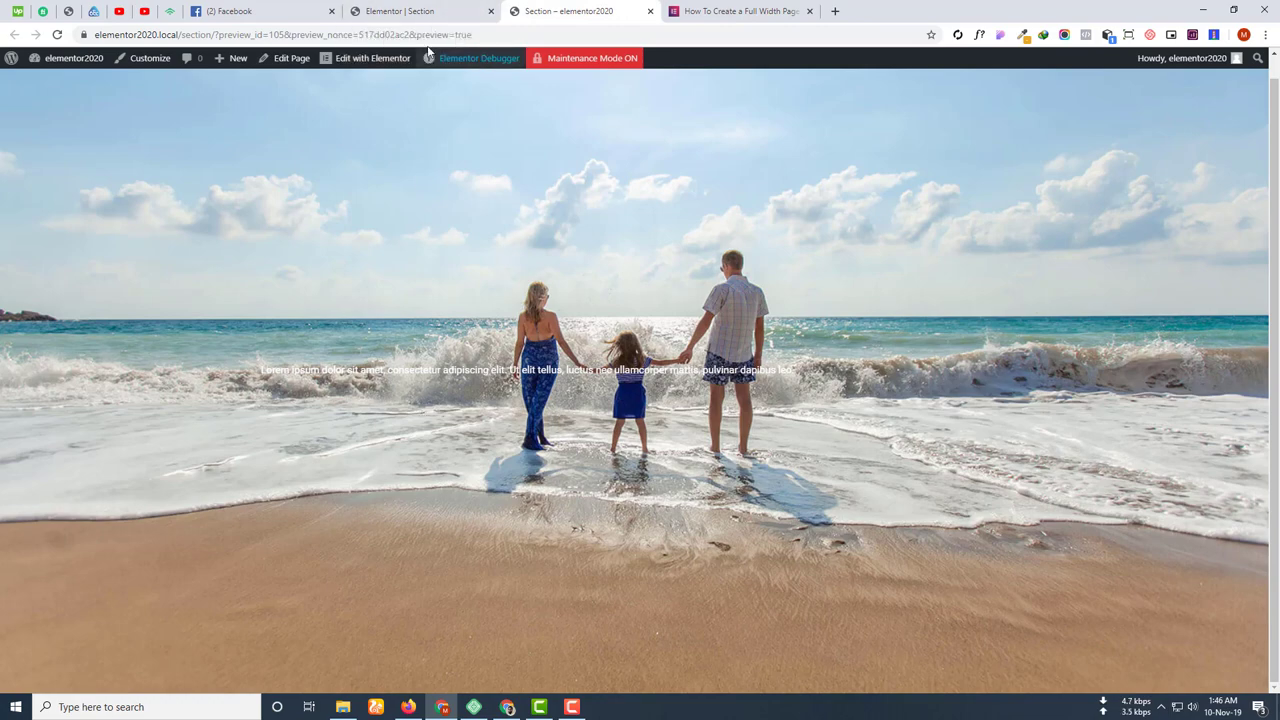
pyautogui.click(415, 11)
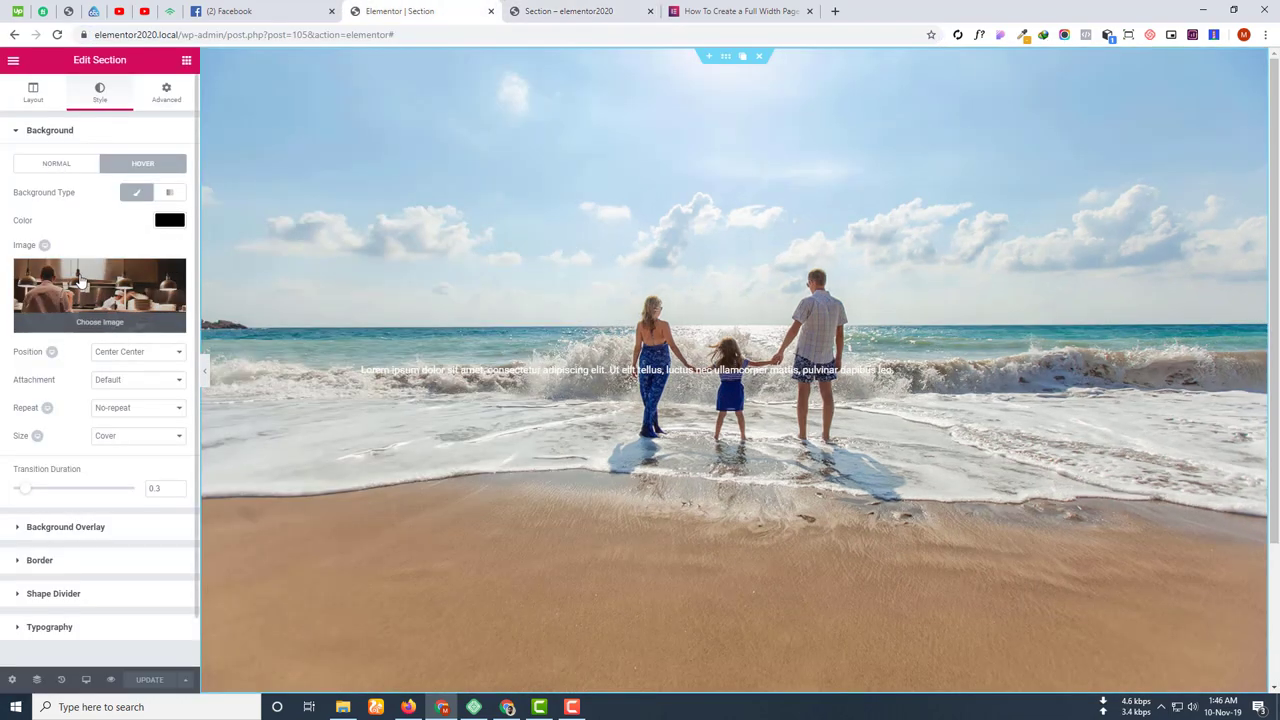
pyautogui.click(72, 168)
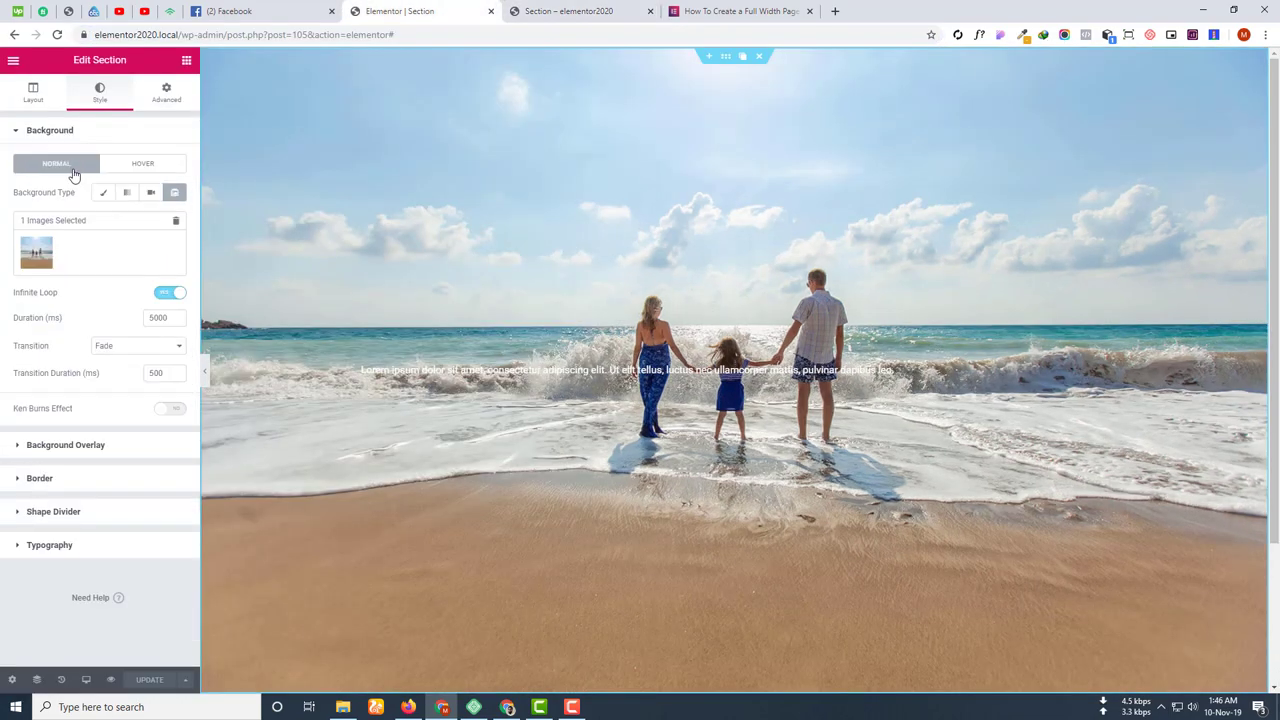
# Empty the normal background's slideshow gallery and switch to a Classic background using the beach family photo main1.jpg.
pyautogui.click(176, 224)
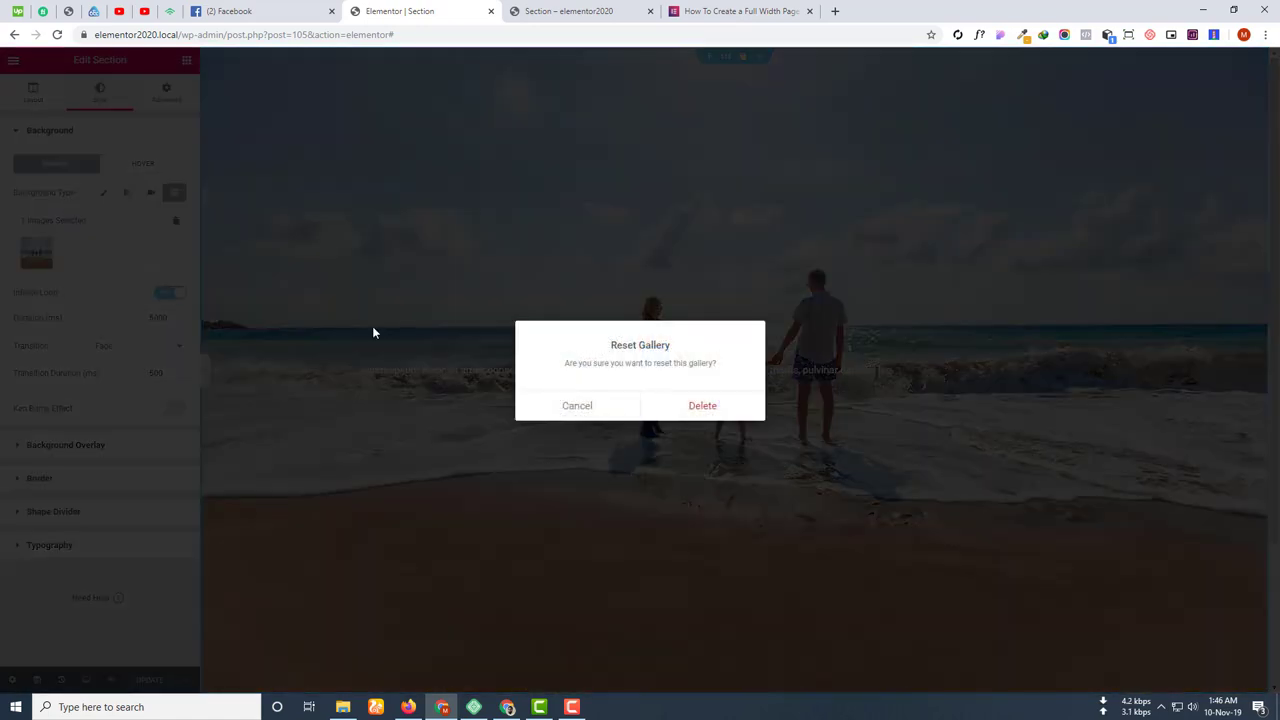
pyautogui.click(704, 406)
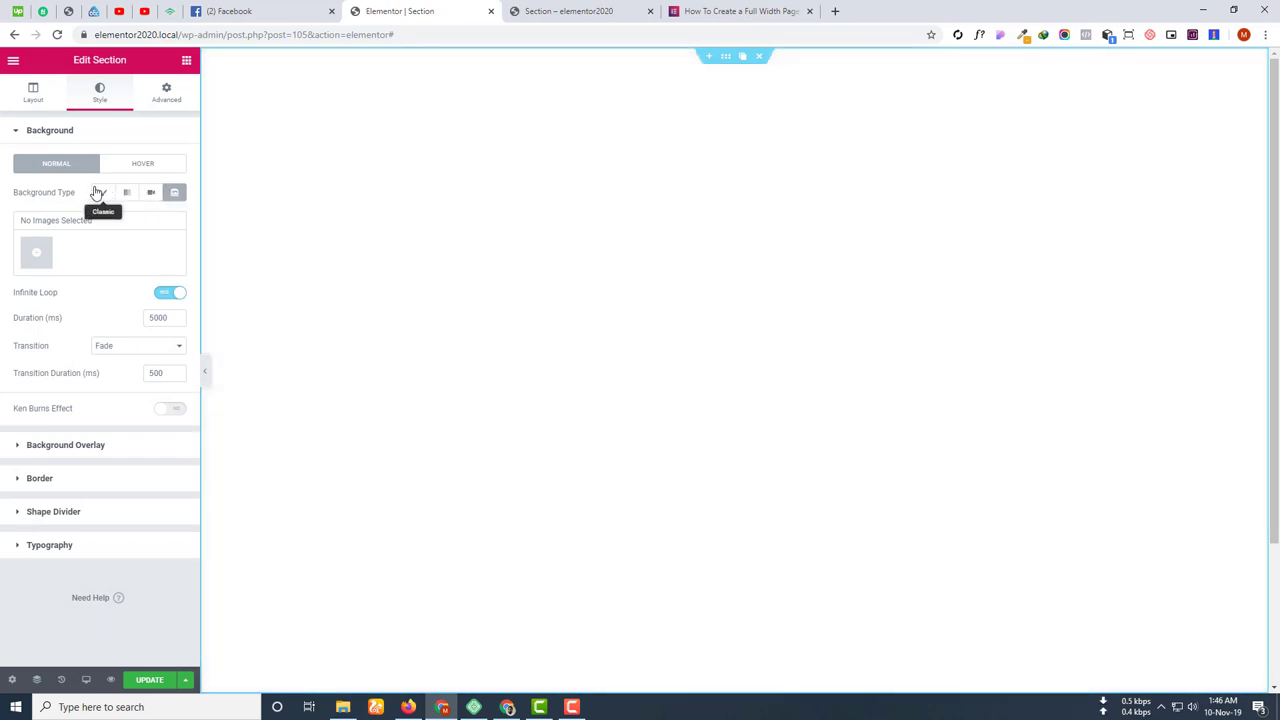
pyautogui.click(103, 194)
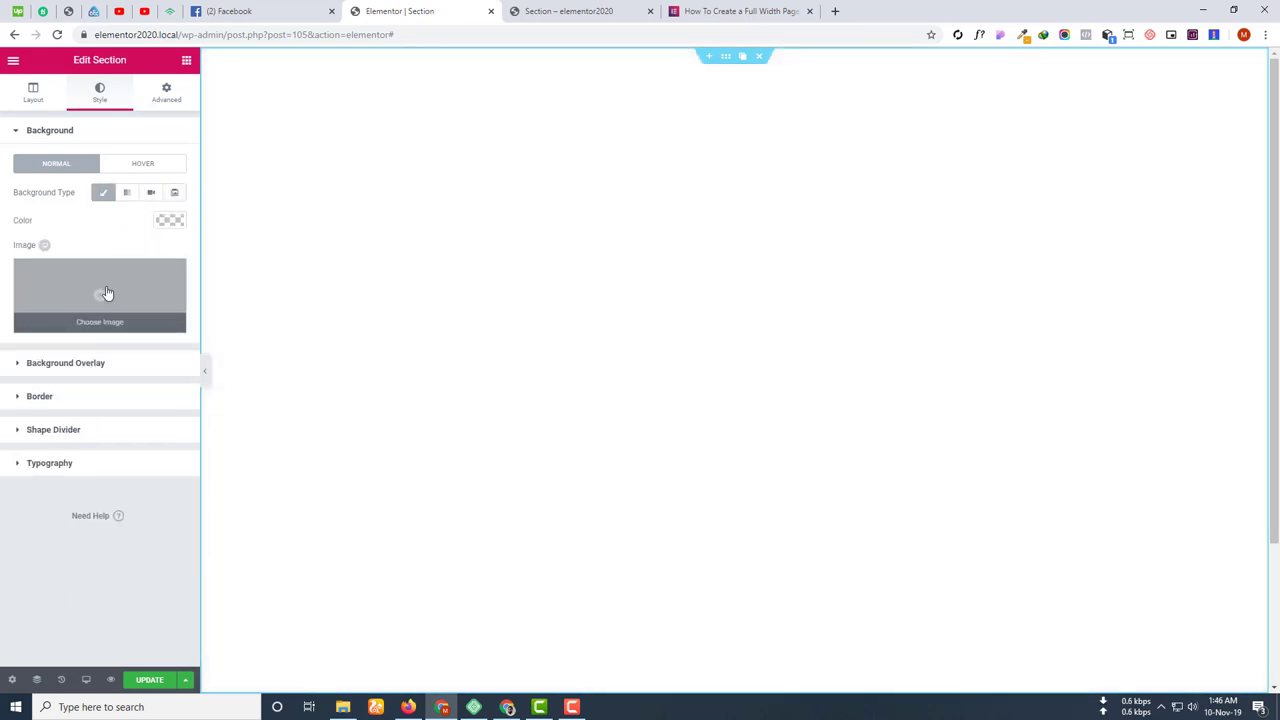
pyautogui.click(103, 294)
pyautogui.click(946, 223)
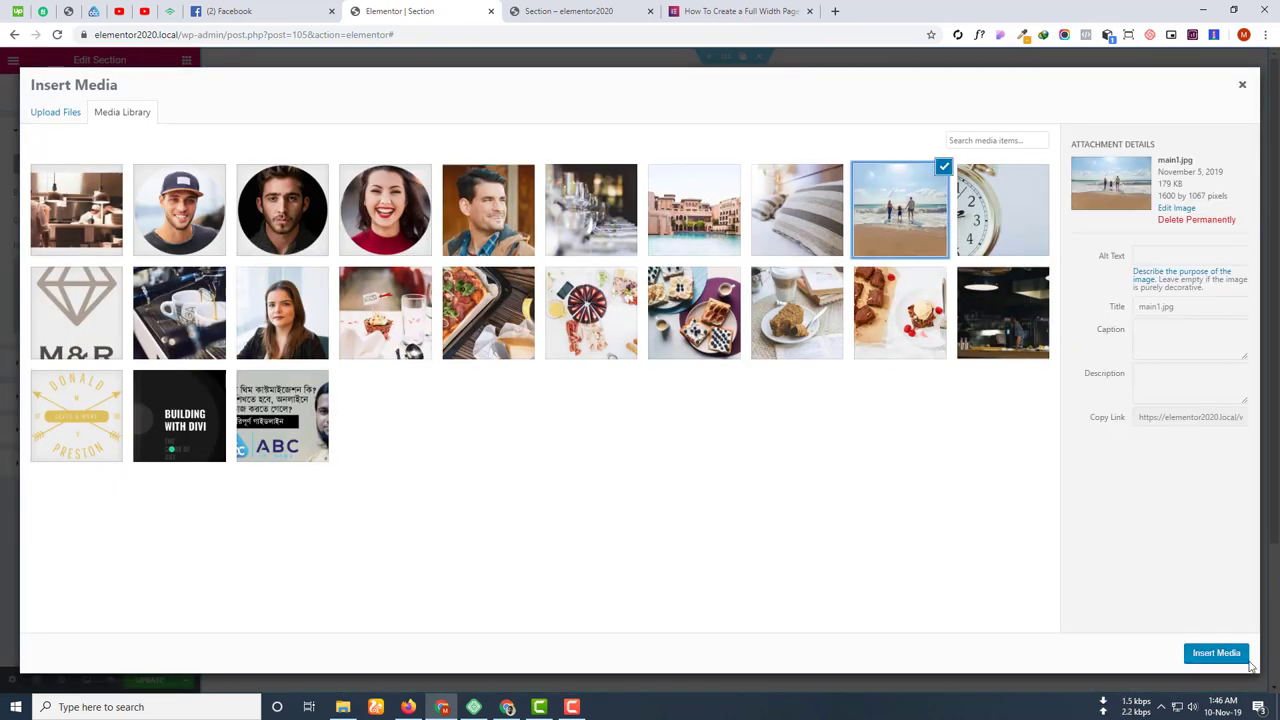
pyautogui.click(1245, 660)
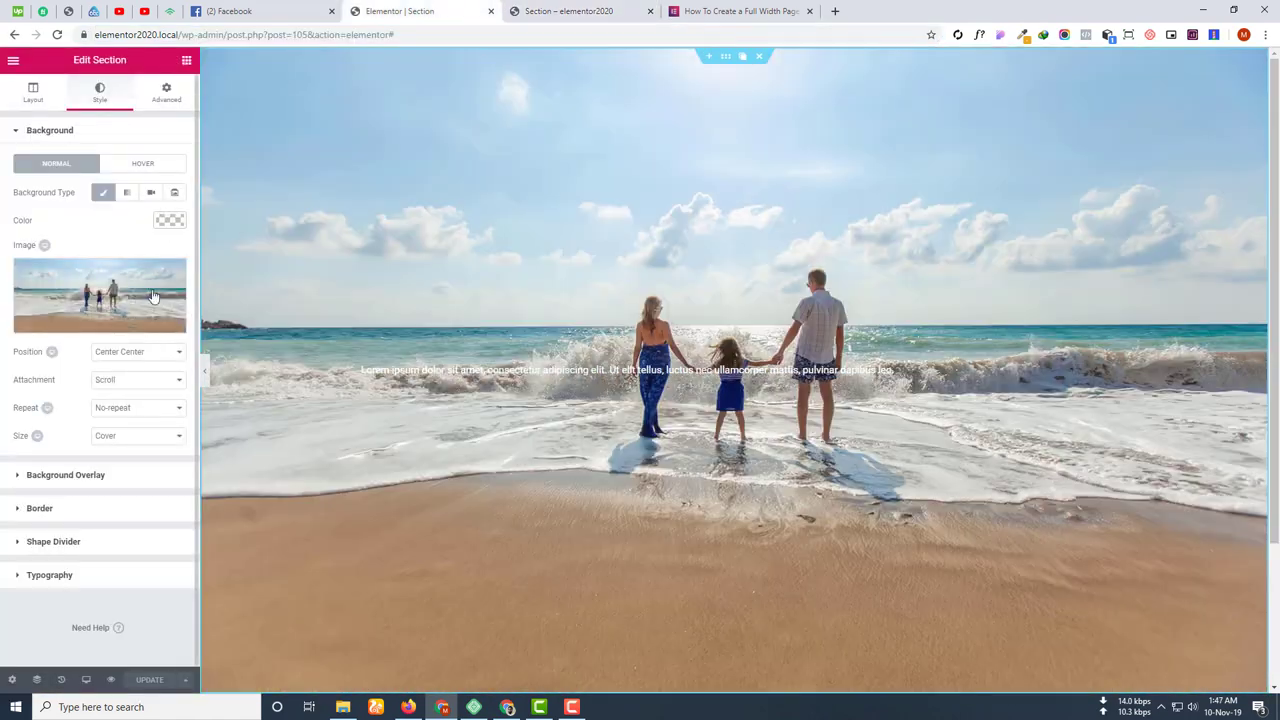
# Set the section's normal Classic background color to the yellow preset swatch.
pyautogui.click(172, 220)
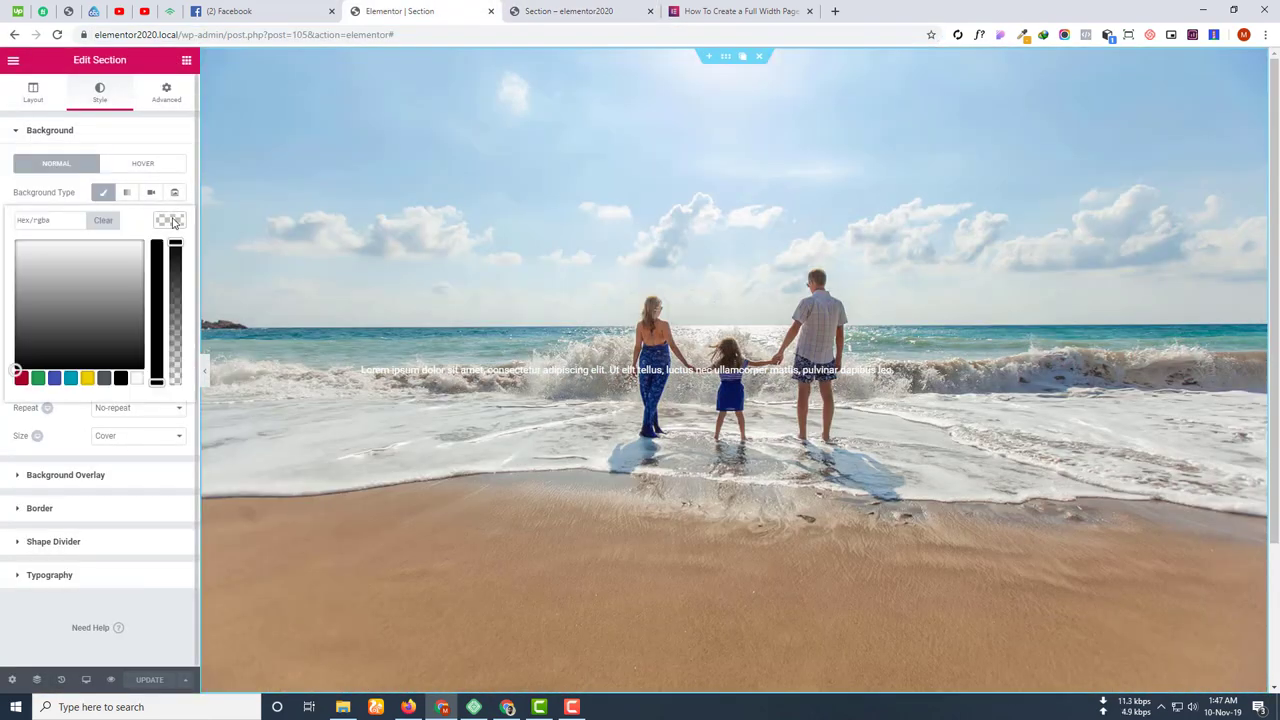
pyautogui.click(120, 380)
pyautogui.click(87, 378)
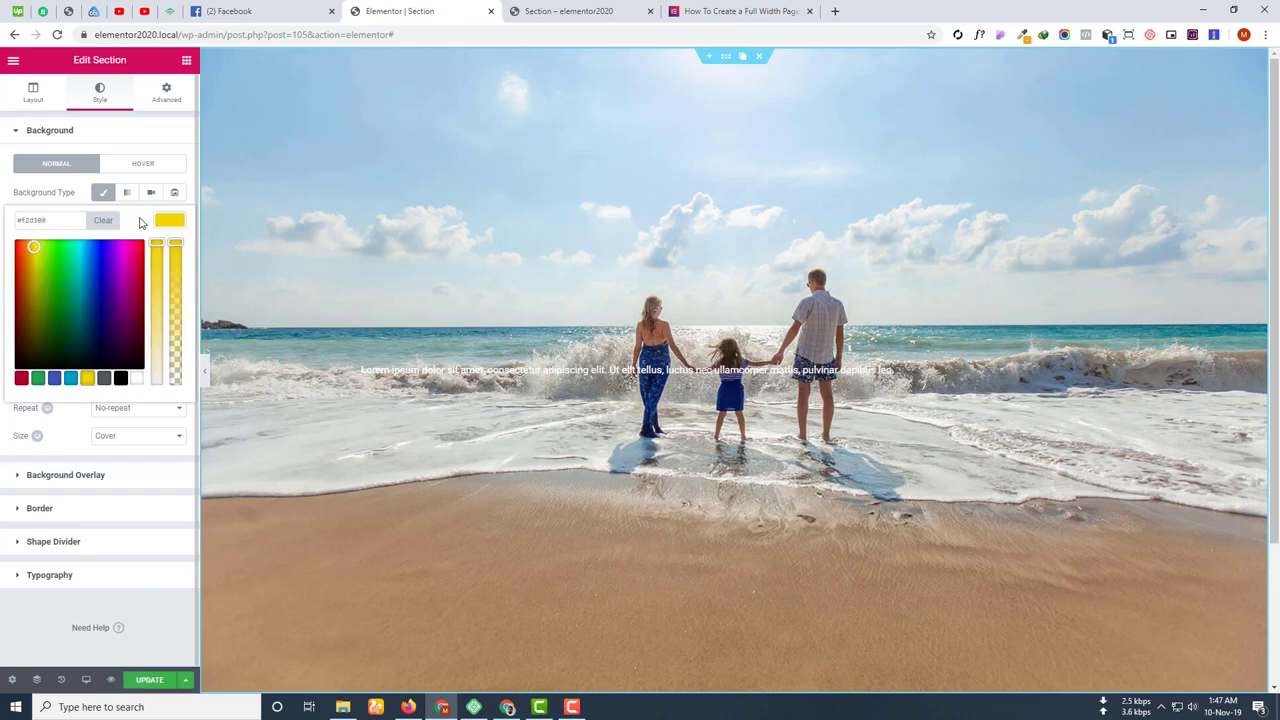
pyautogui.click(70, 420)
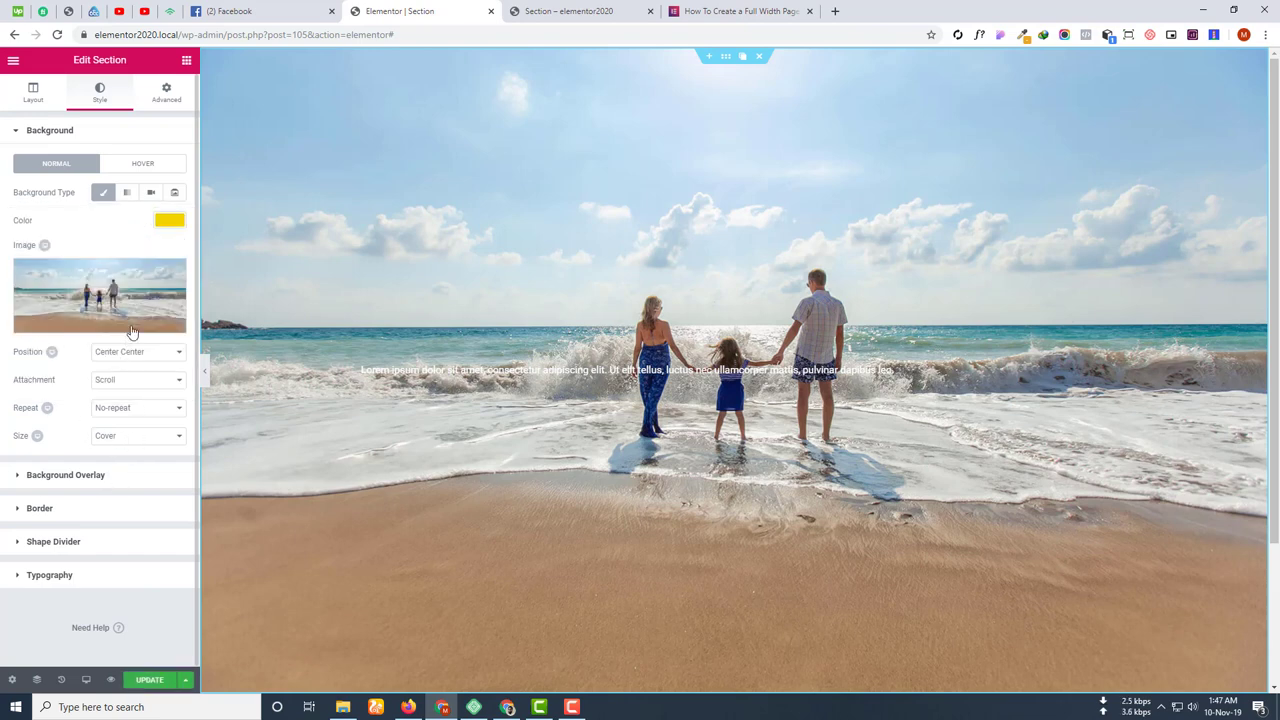
# Remove the beach photo from the normal background, update the page and check the preview with the plain yellow background.
pyautogui.click(172, 274)
pyautogui.click(142, 680)
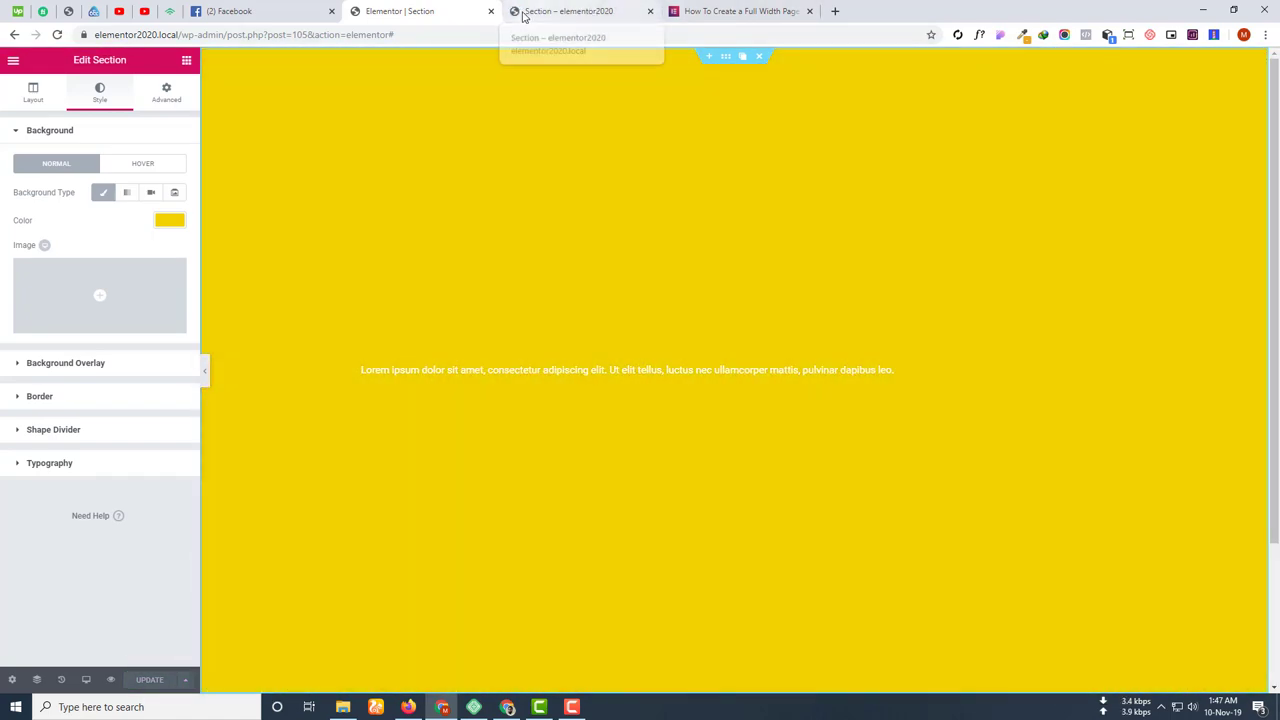
pyautogui.click(560, 11)
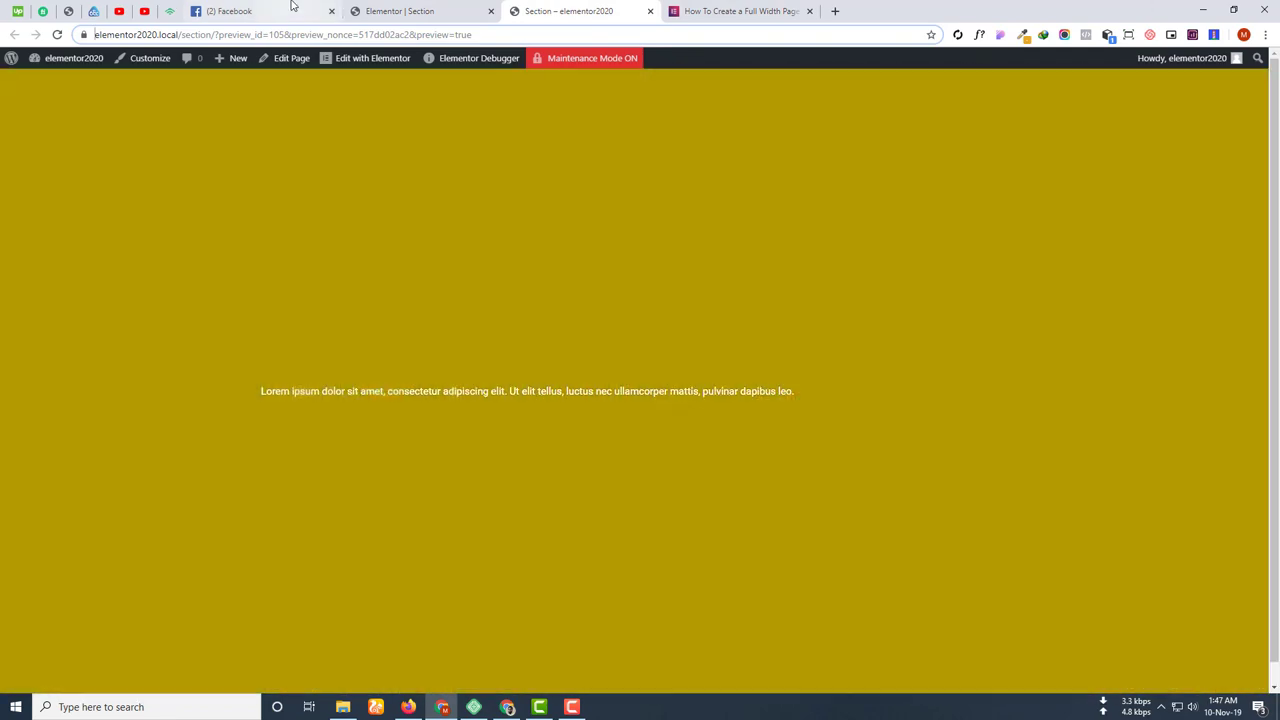
# Back in the editor, examine the Classic and Gradient options of the hover background and compare them with the normal background settings.
pyautogui.click(460, 11)
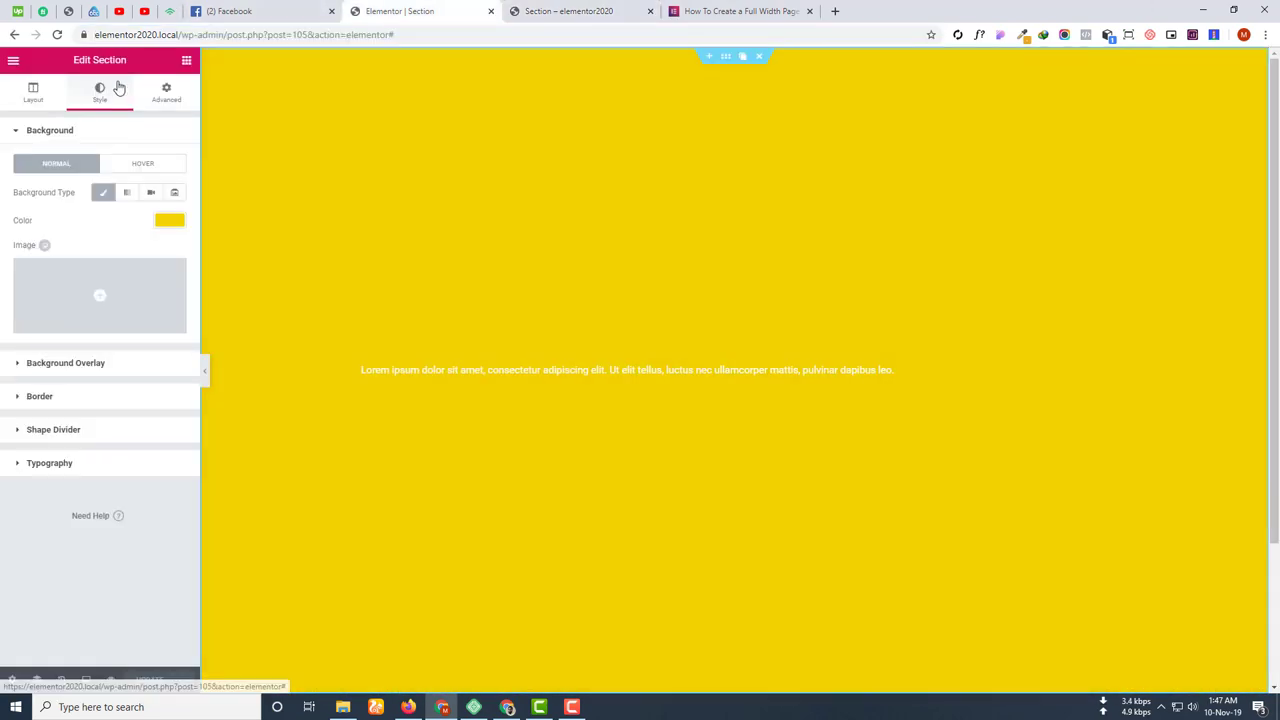
pyautogui.click(134, 166)
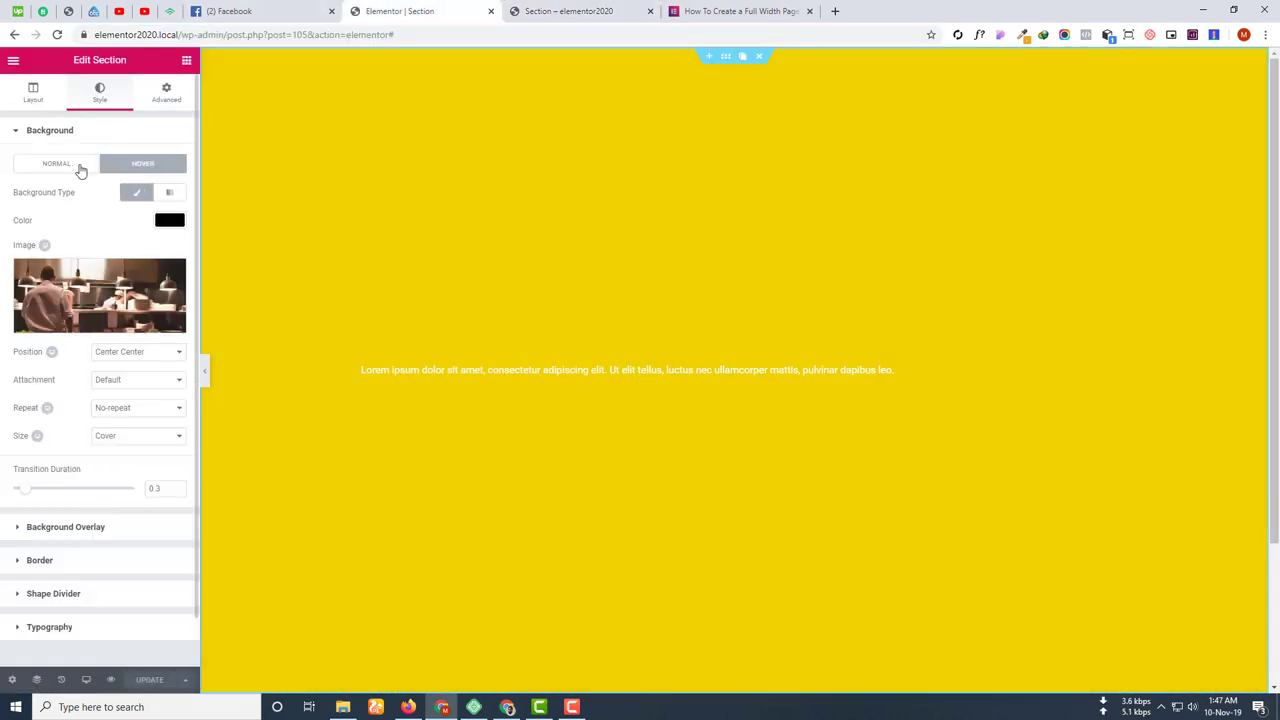
pyautogui.click(169, 192)
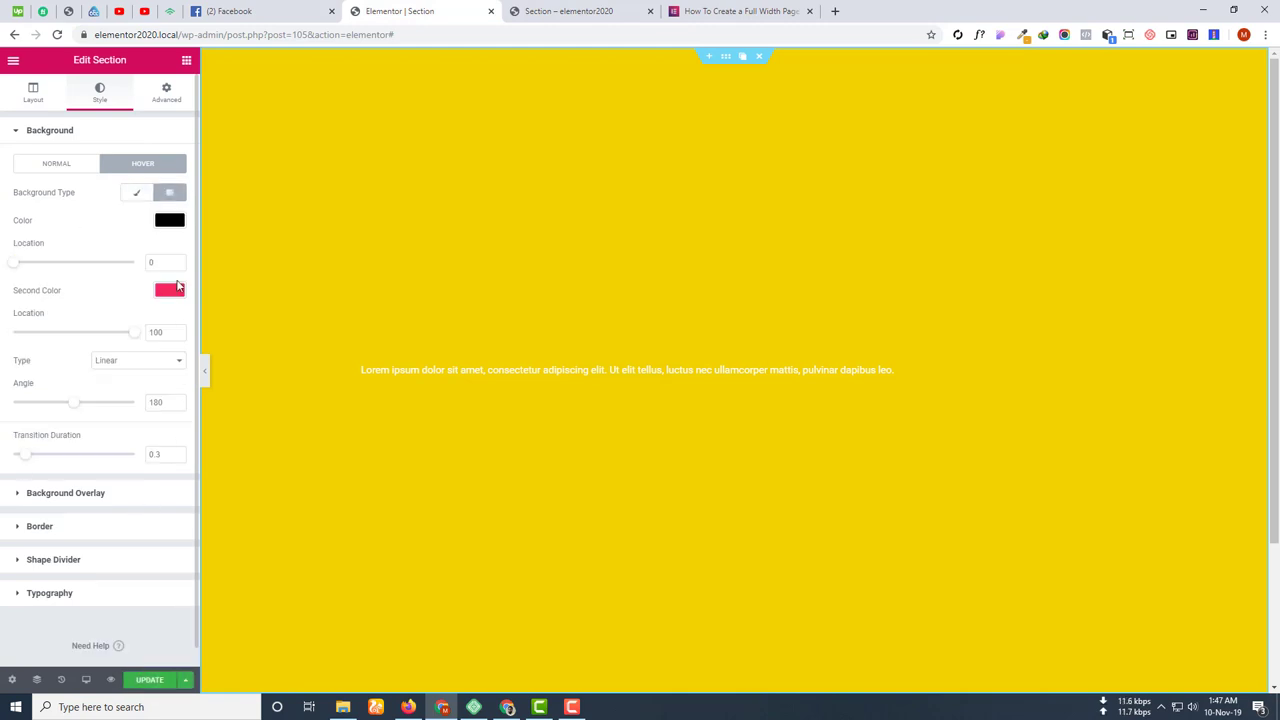
pyautogui.click(136, 192)
pyautogui.click(169, 192)
pyautogui.scroll(-1, 108, 348)
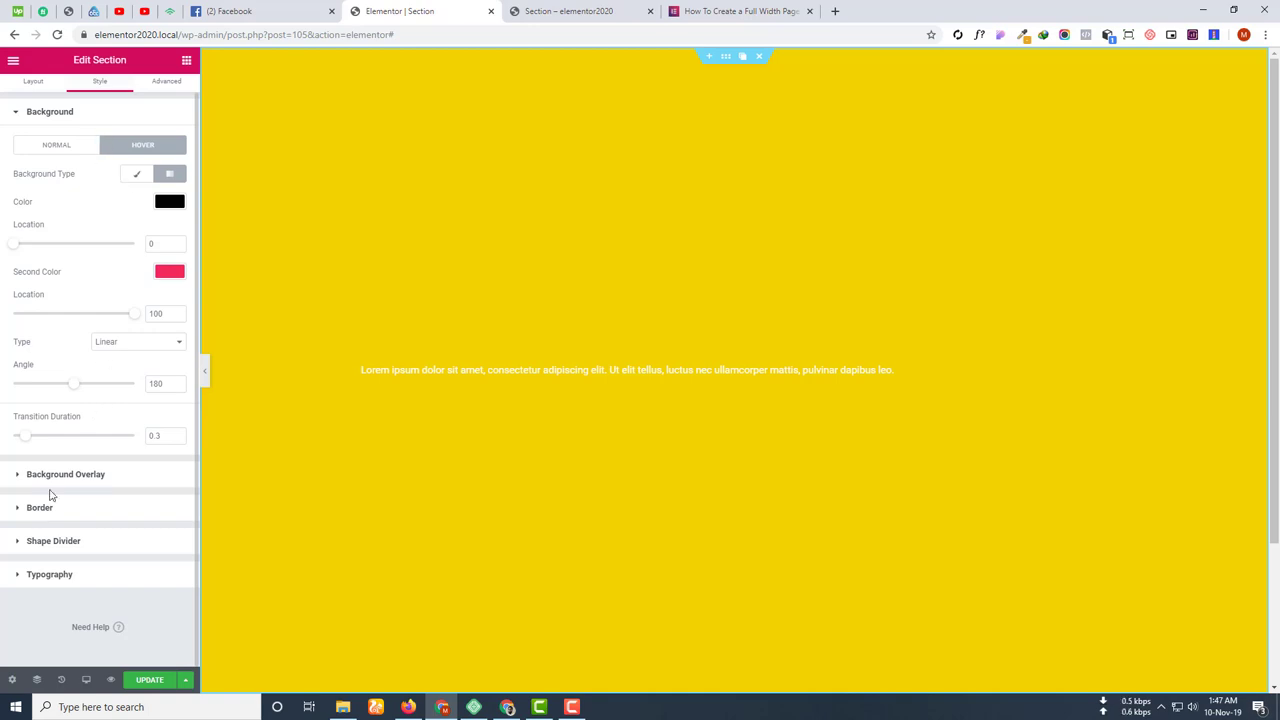
pyautogui.click(35, 150)
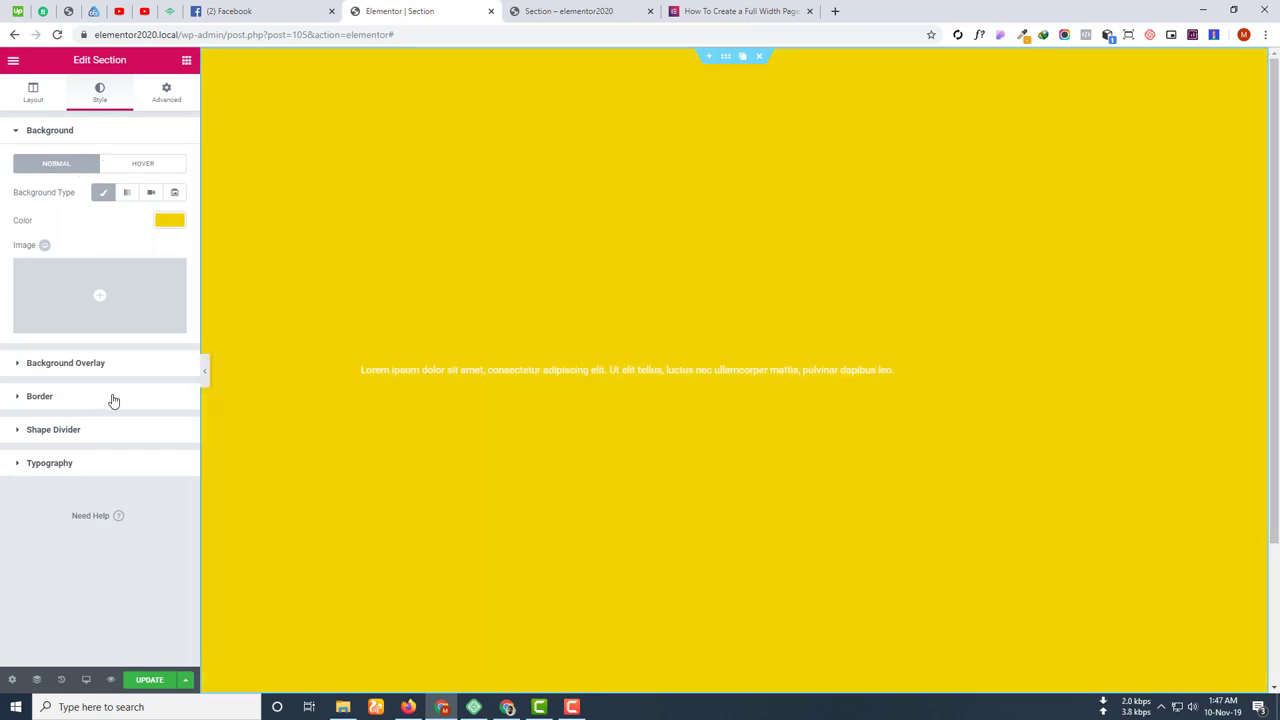
pyautogui.click(157, 166)
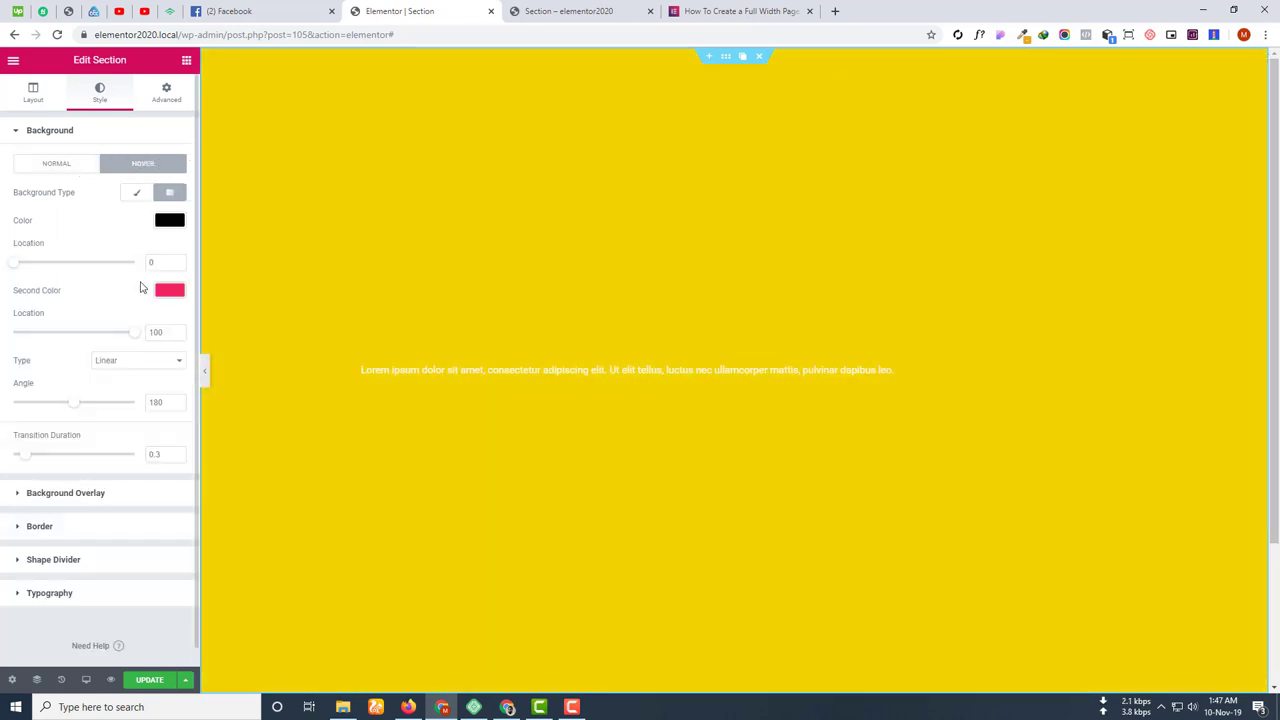
pyautogui.click(137, 193)
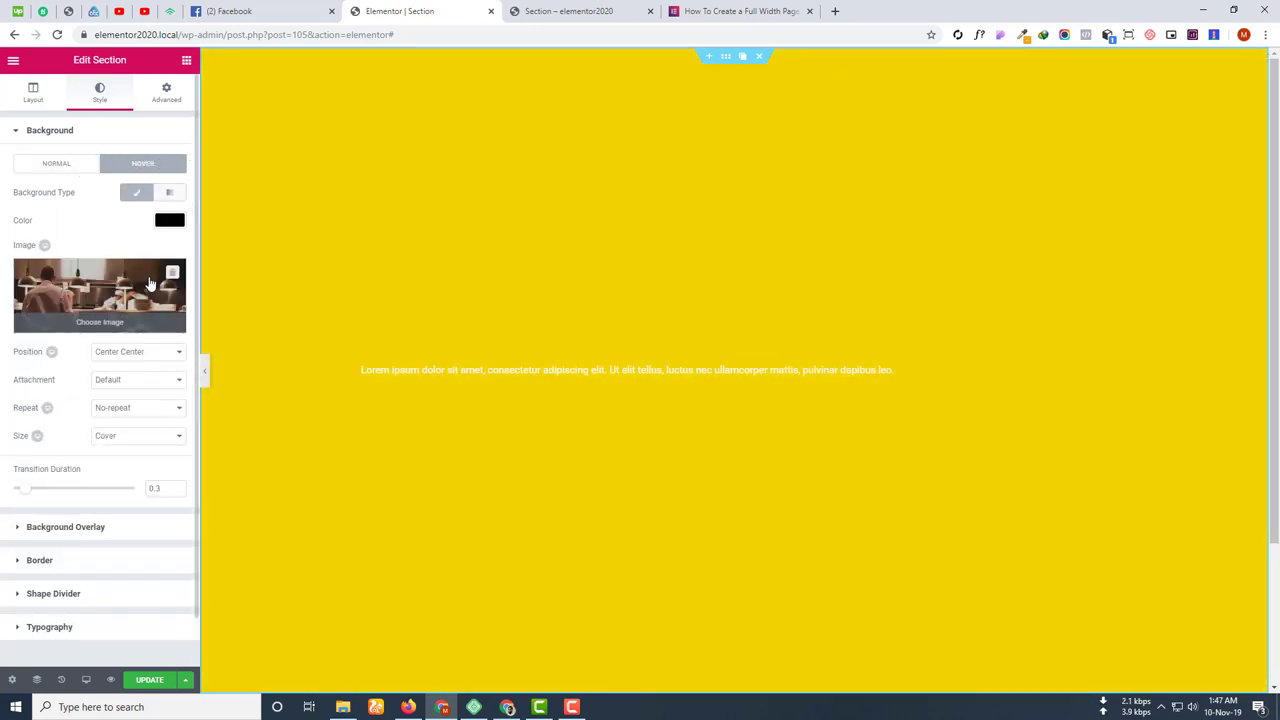
pyautogui.click(52, 163)
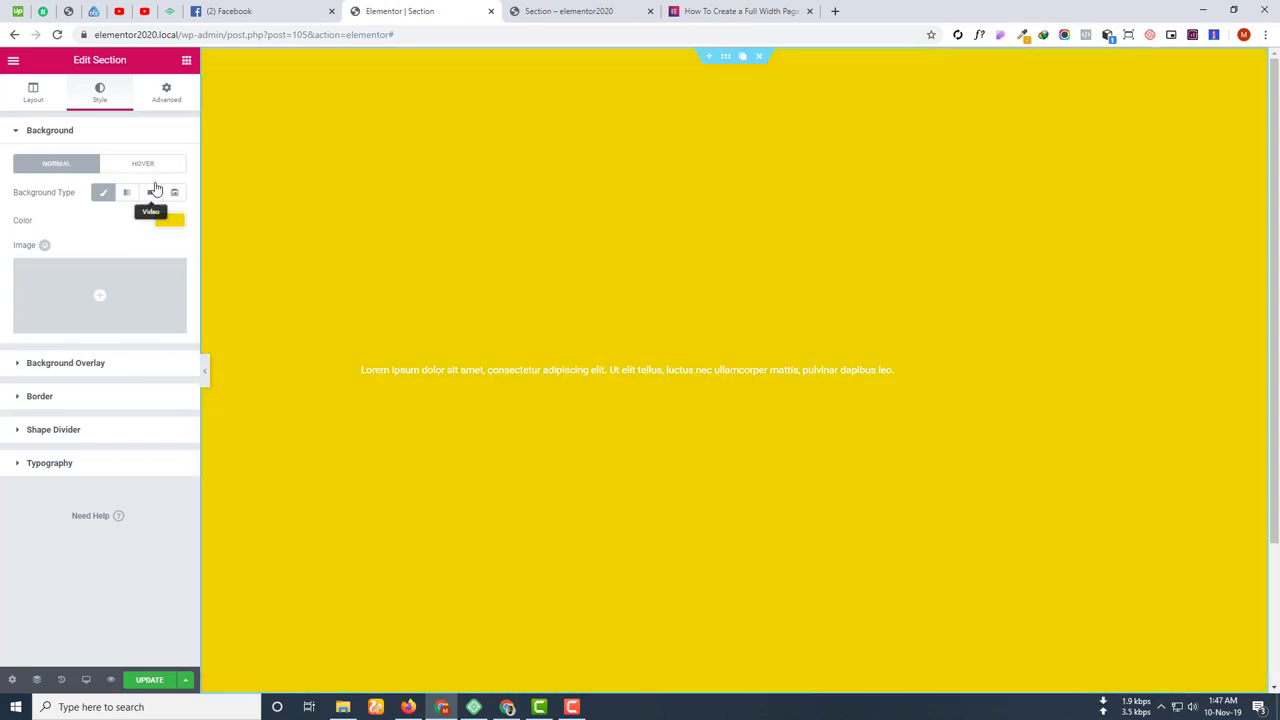
# Remove the section's hover background image and clear its hover color.
pyautogui.click(142, 164)
pyautogui.click(166, 222)
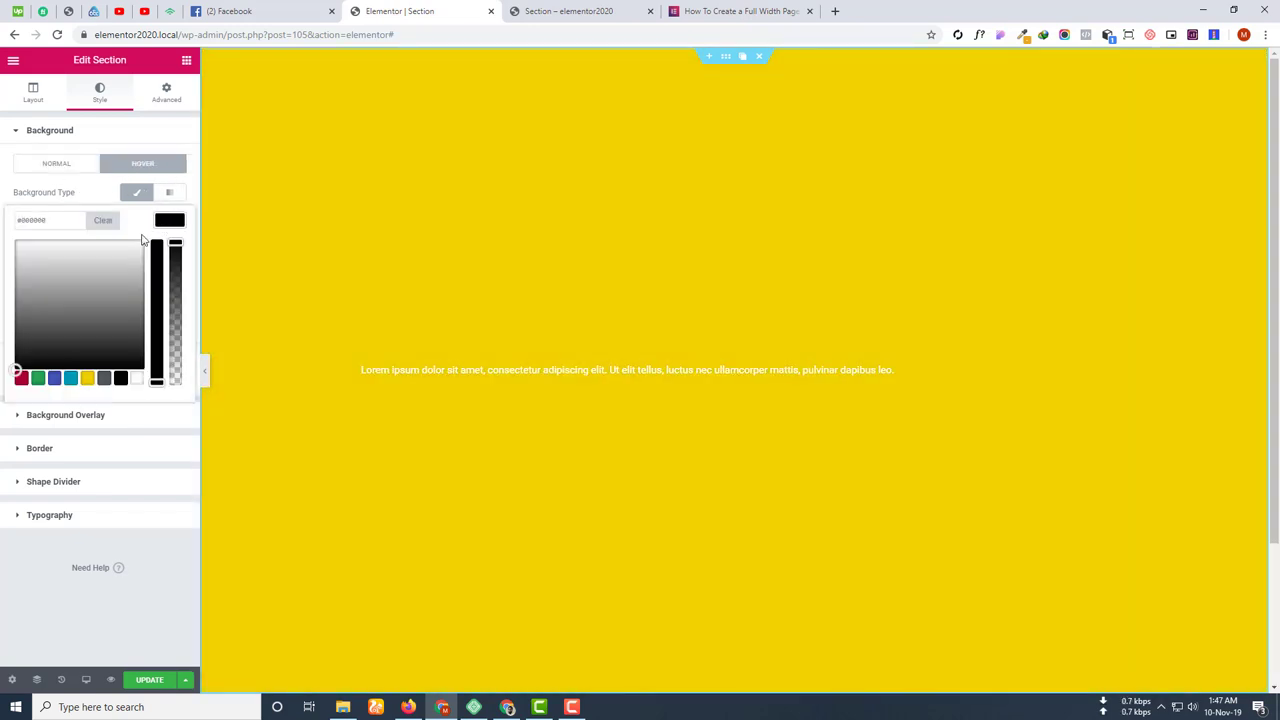
pyautogui.click(105, 219)
pyautogui.click(70, 205)
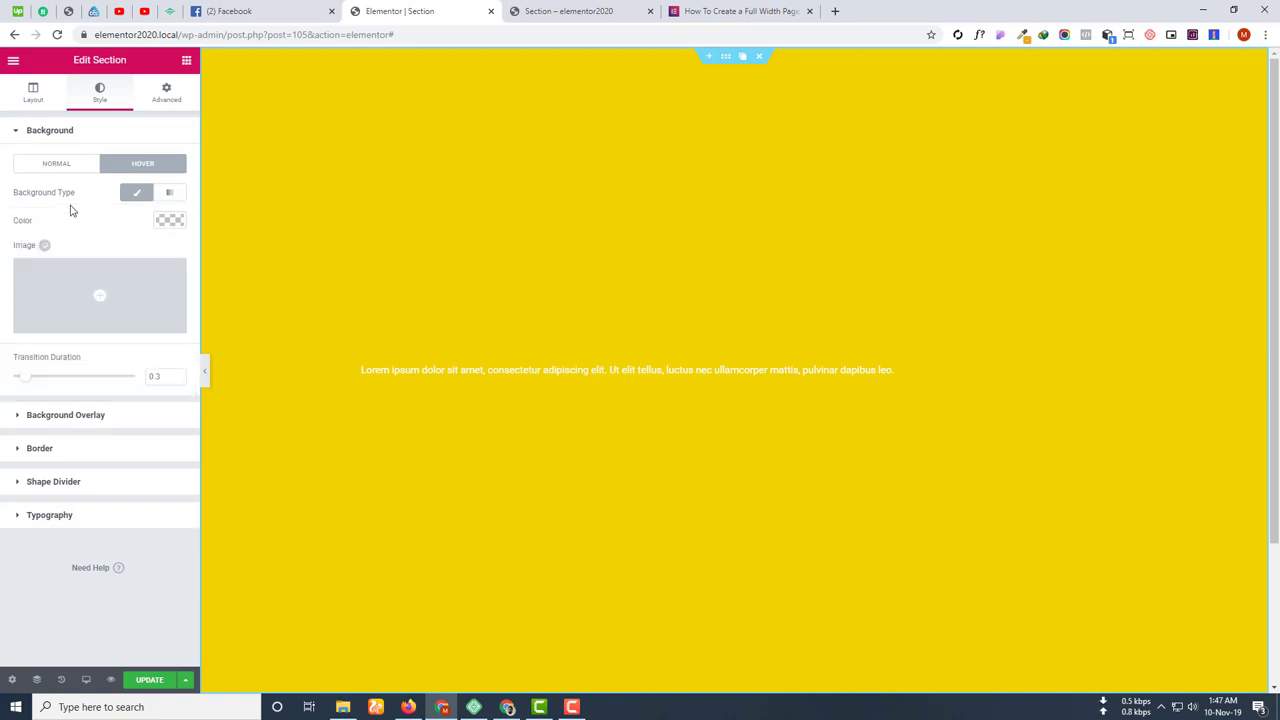
# Insert the beach family photo from the media library as the section's normal Classic background image.
pyautogui.click(44, 163)
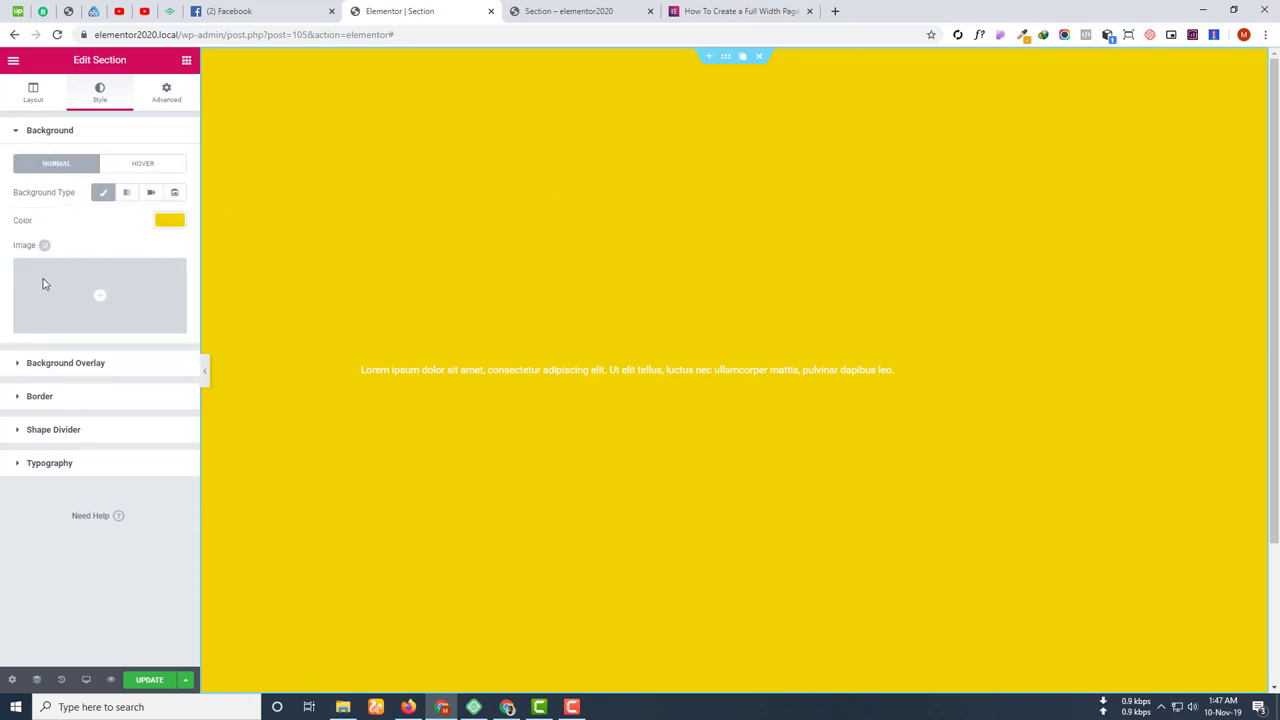
pyautogui.click(100, 300)
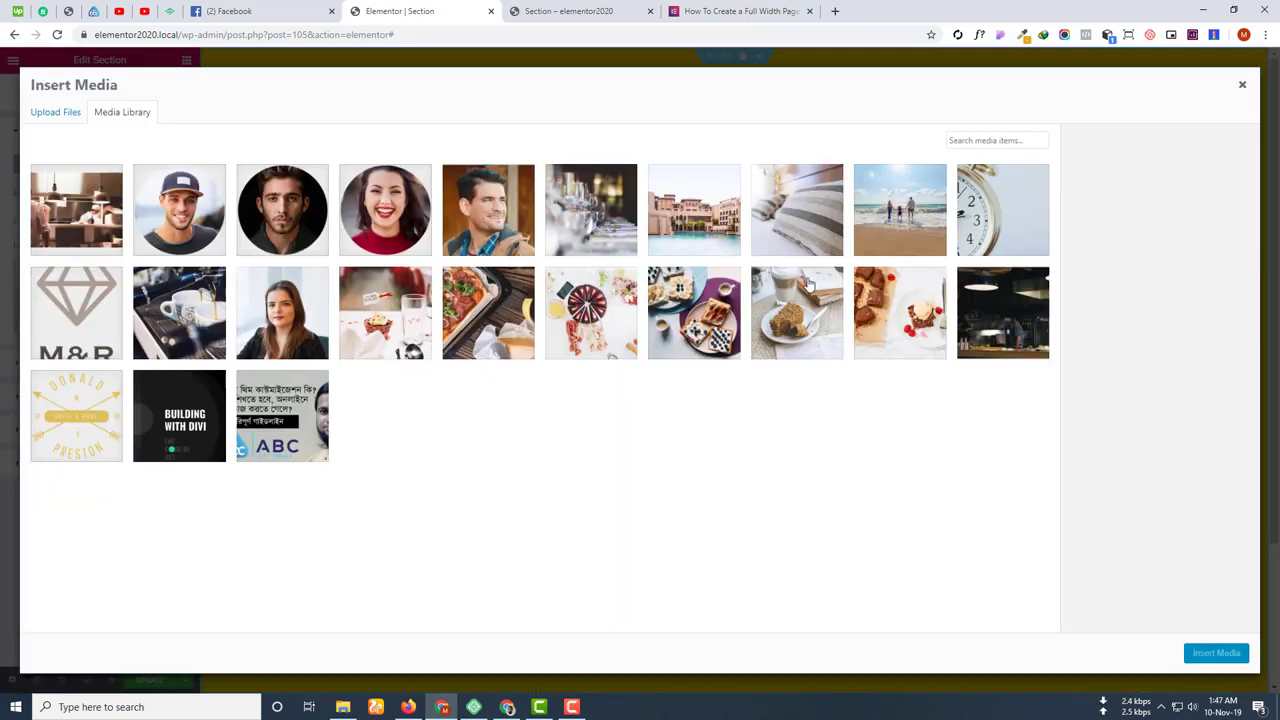
pyautogui.click(944, 220)
pyautogui.click(1215, 652)
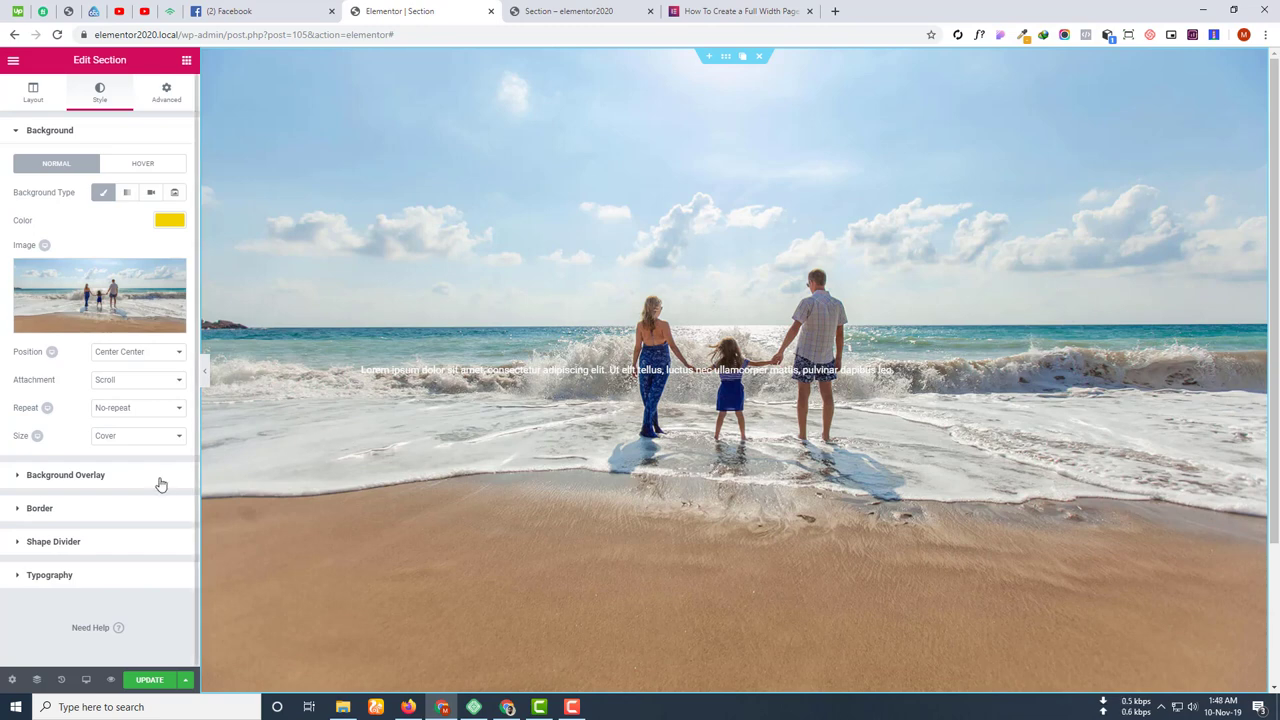
# Give the section's normal background overlay the Classic type with a black color.
pyautogui.click(35, 476)
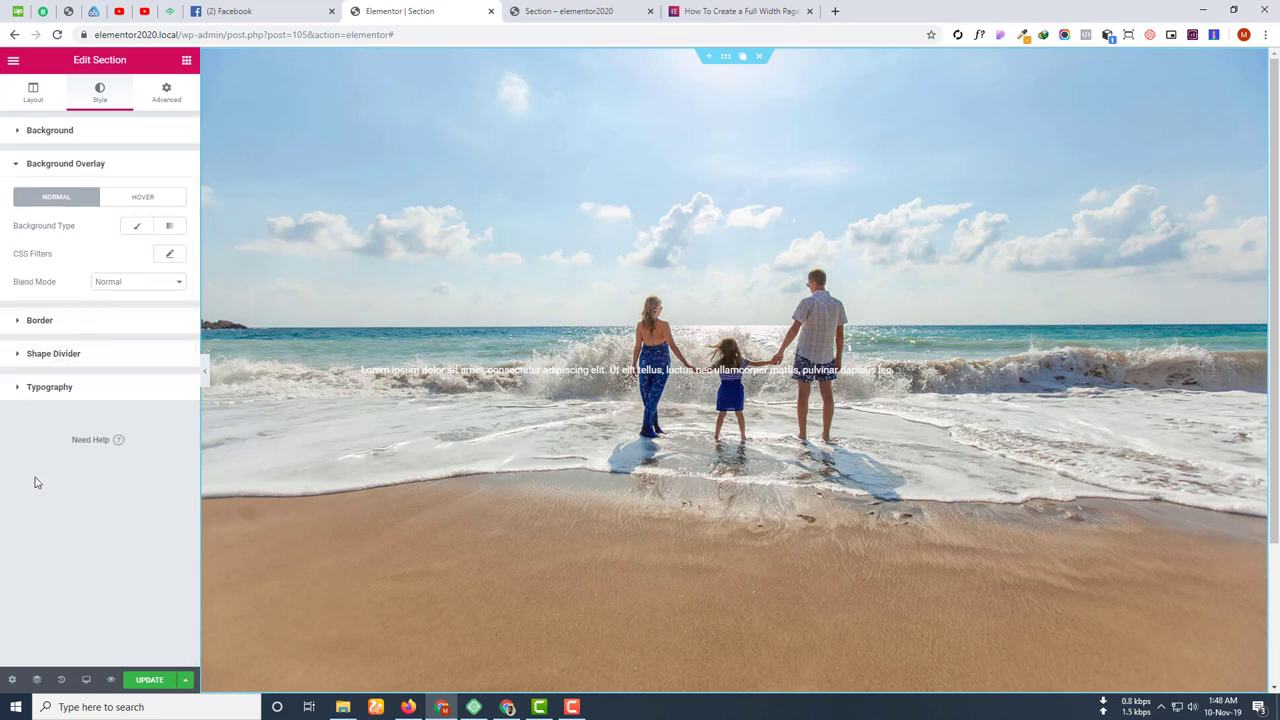
pyautogui.click(134, 226)
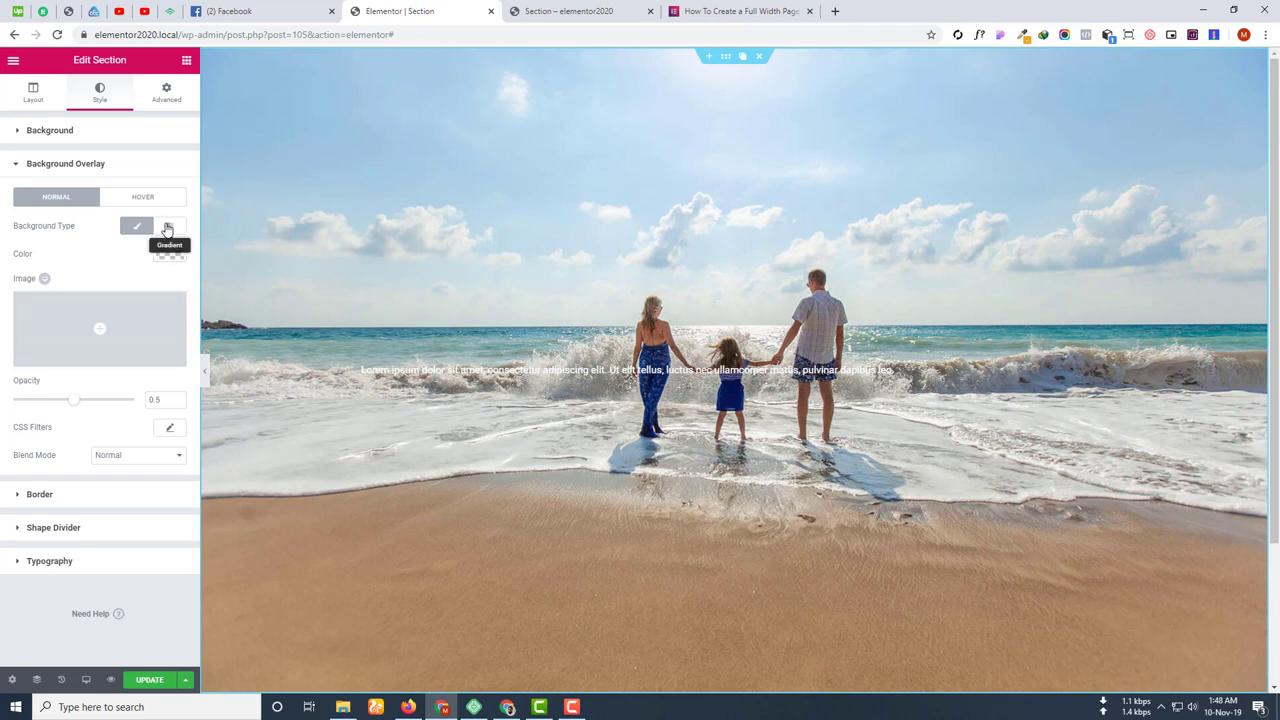
pyautogui.click(167, 228)
pyautogui.click(136, 227)
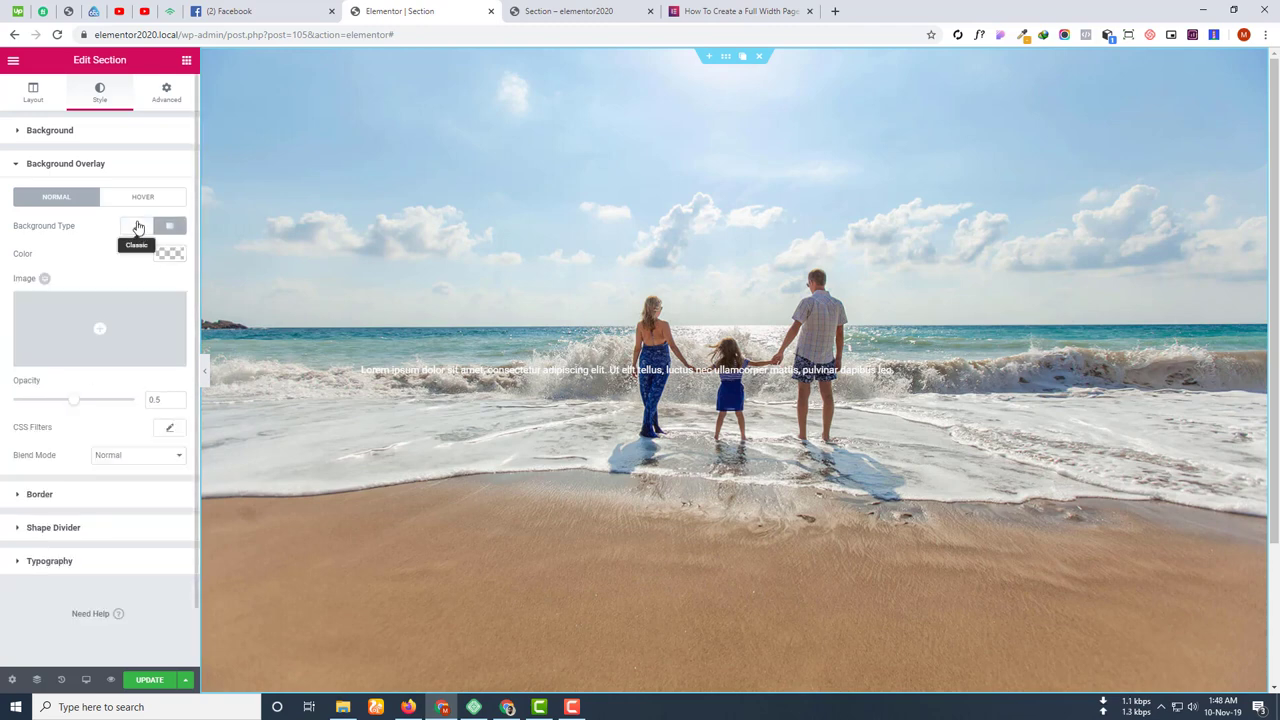
pyautogui.moveTo(72, 314)
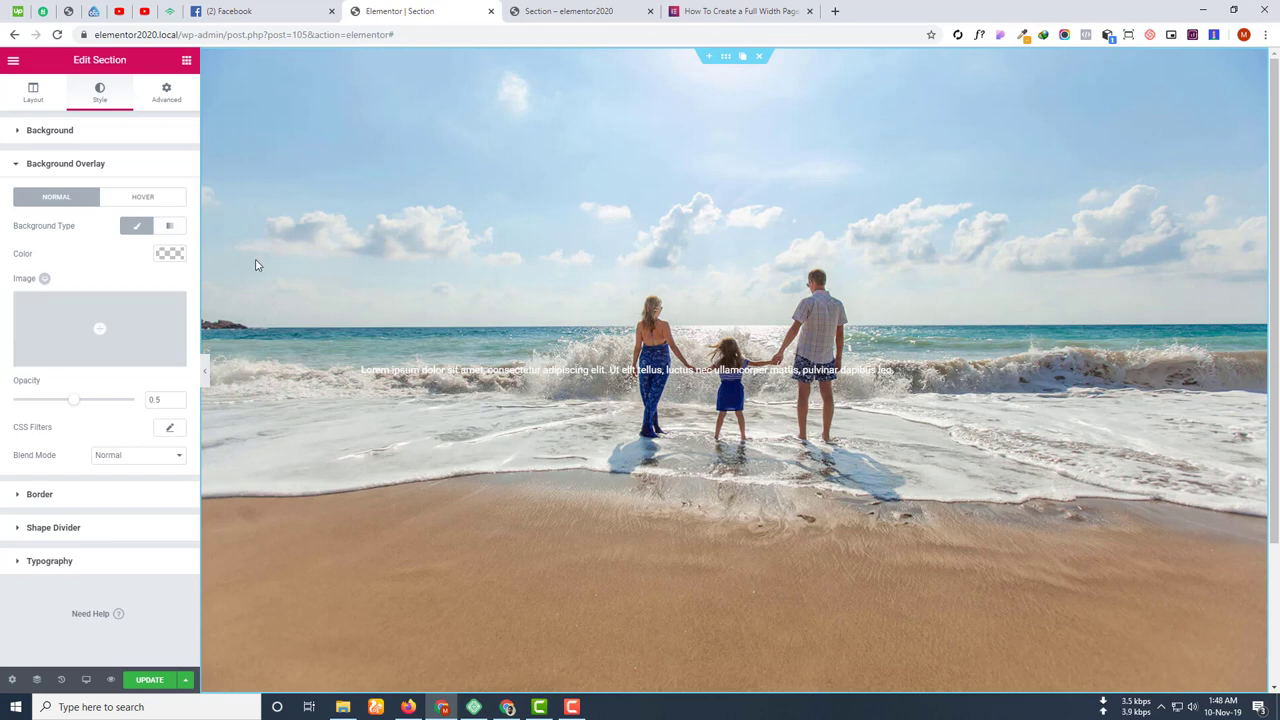
pyautogui.click(166, 254)
pyautogui.click(122, 413)
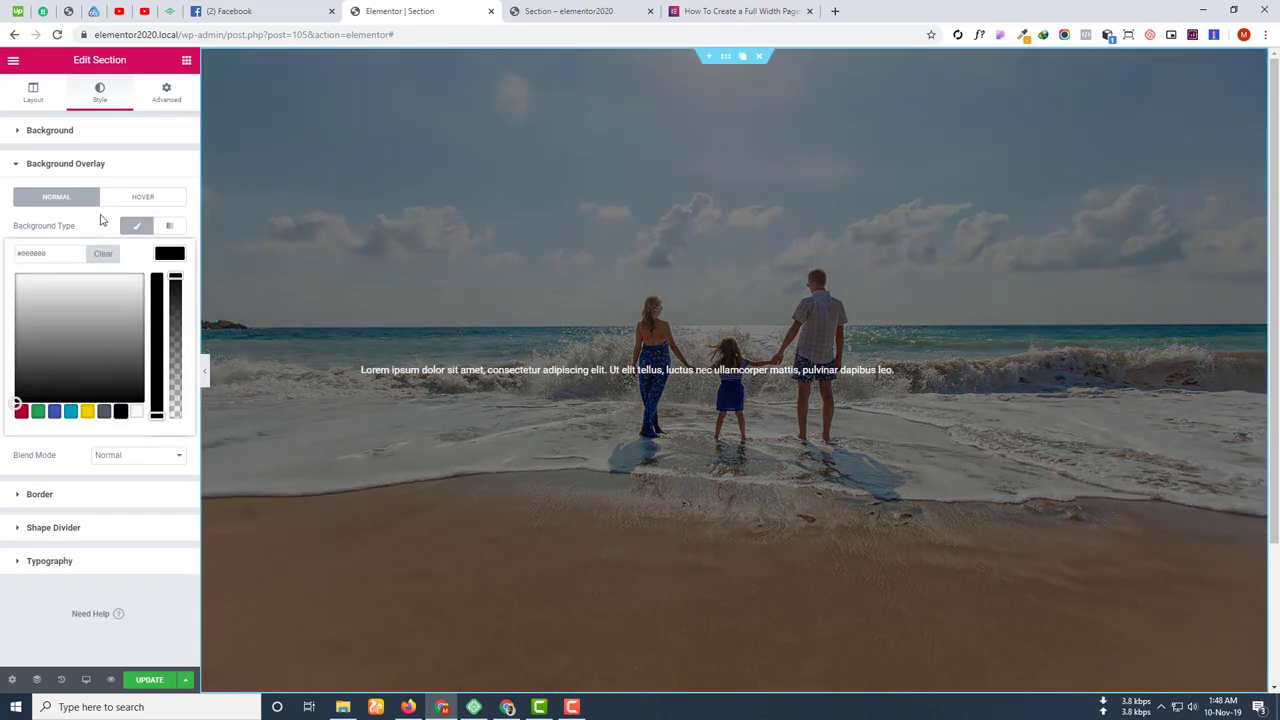
pyautogui.click(401, 306)
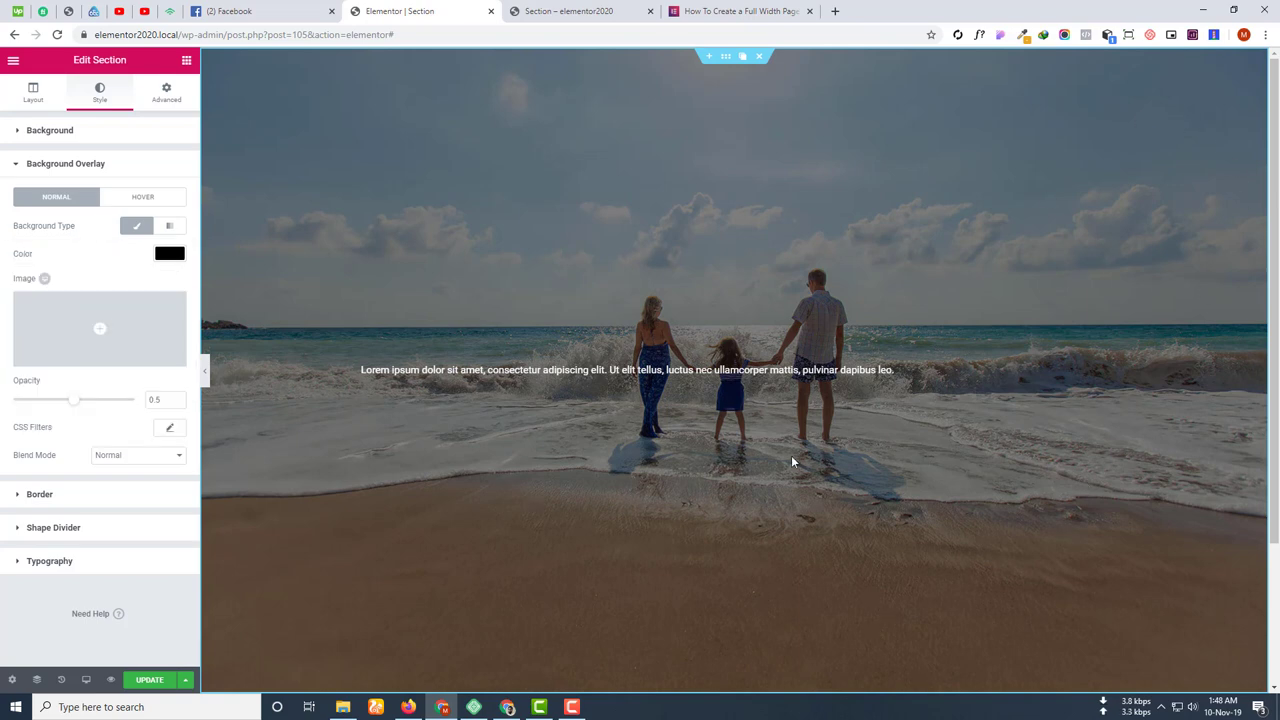
# Try different opacities for the black background overlay, starting with 1, and settle on 0.62.
pyautogui.moveTo(74, 400); pyautogui.dragTo(136, 400)
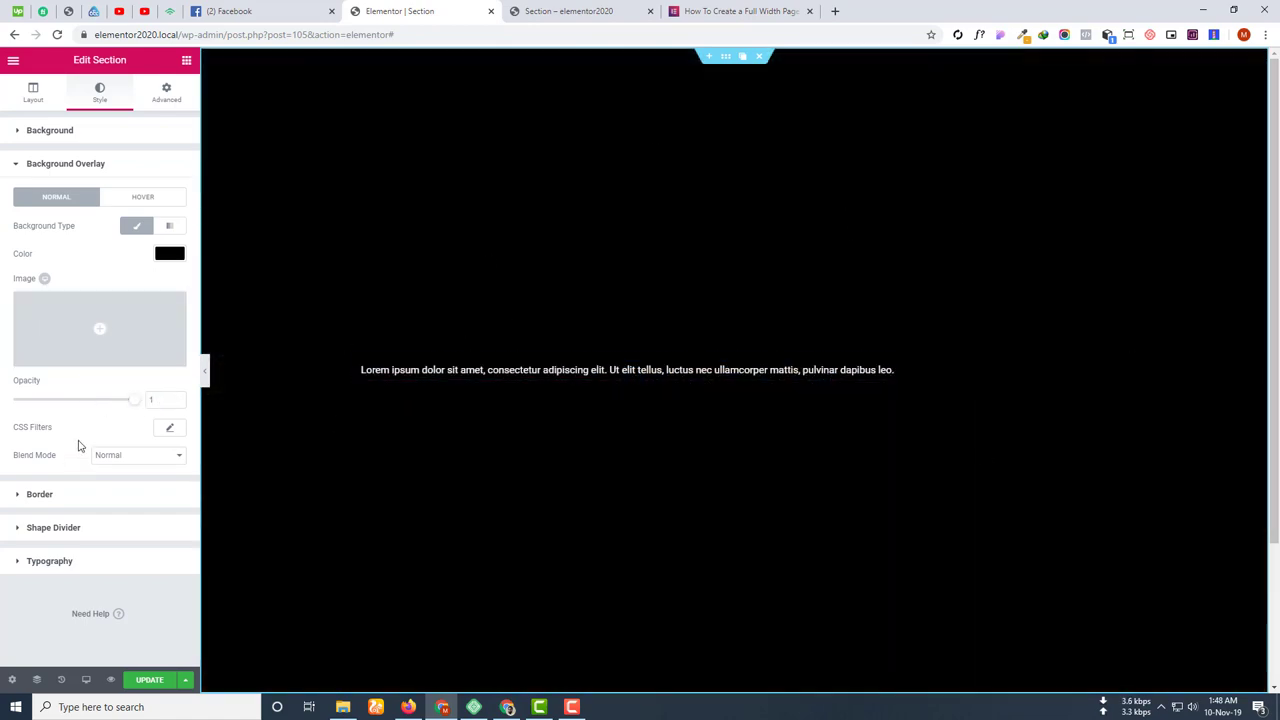
pyautogui.click(90, 400)
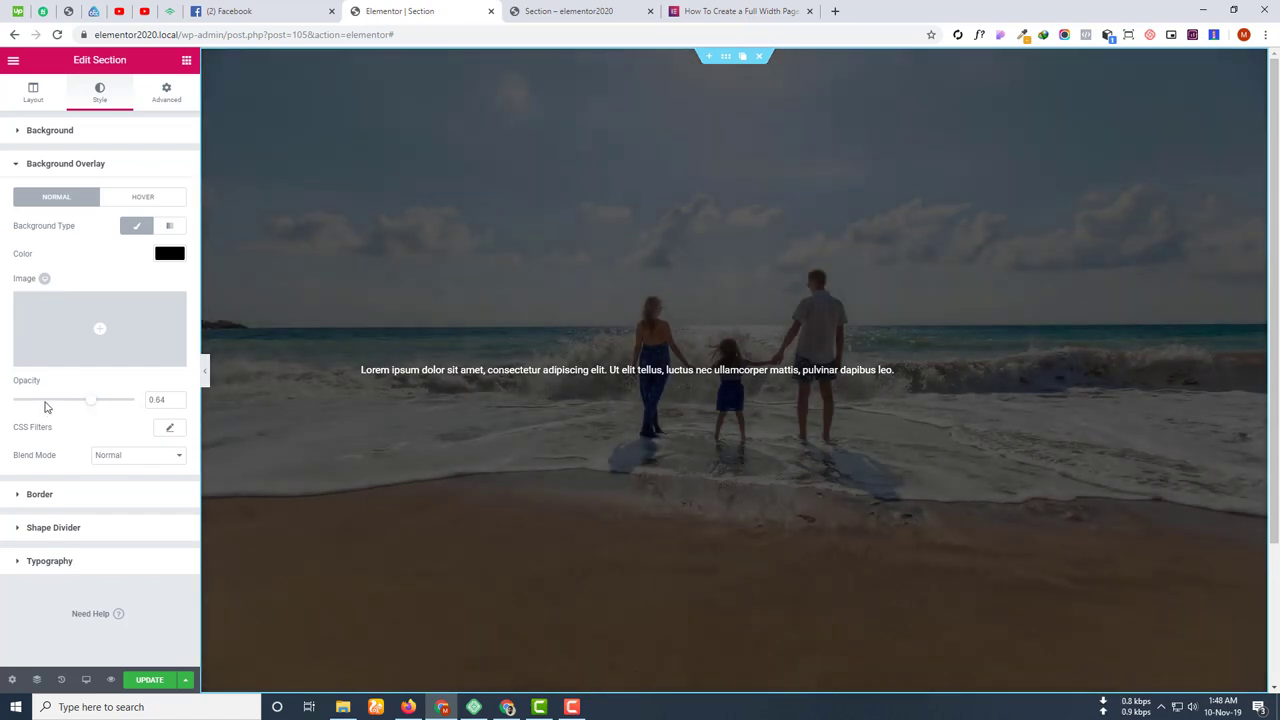
pyautogui.click(70, 400)
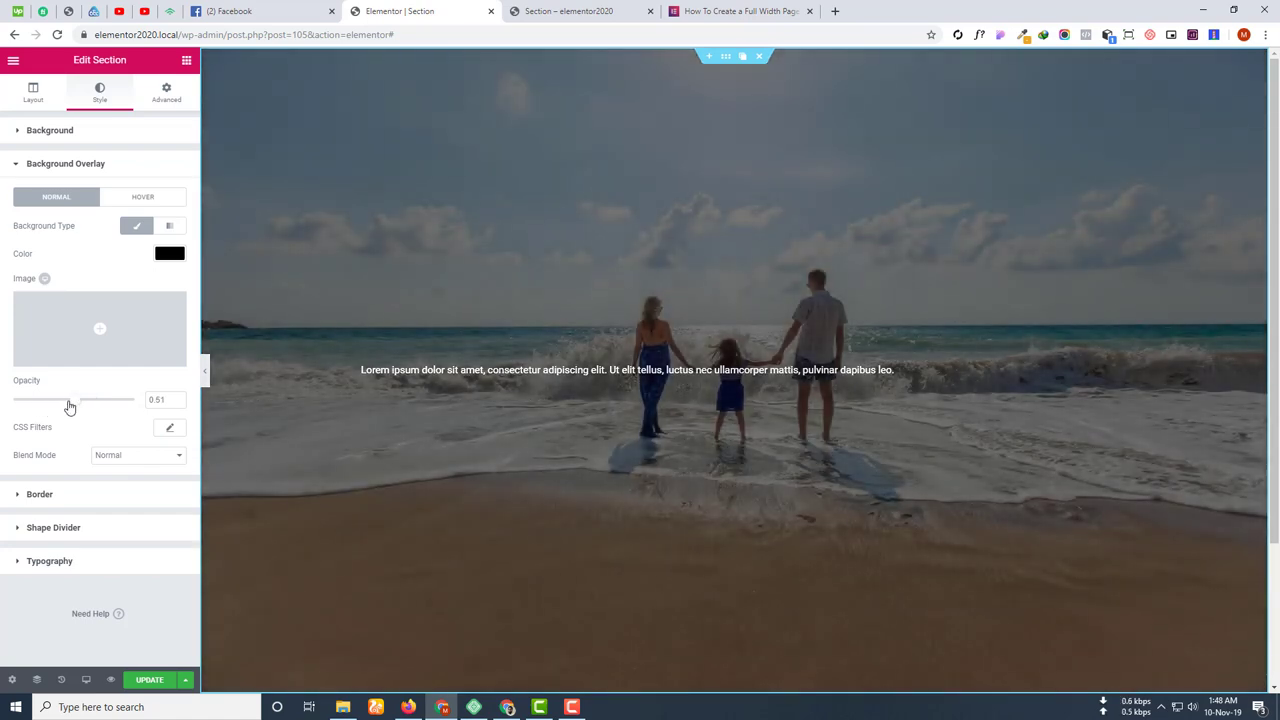
pyautogui.moveTo(68, 405)
pyautogui.mouseDown()
pyautogui.moveTo(3, 407)
pyautogui.moveTo(126, 400)
pyautogui.moveTo(73, 402)
pyautogui.moveTo(90, 403)
pyautogui.mouseUp()
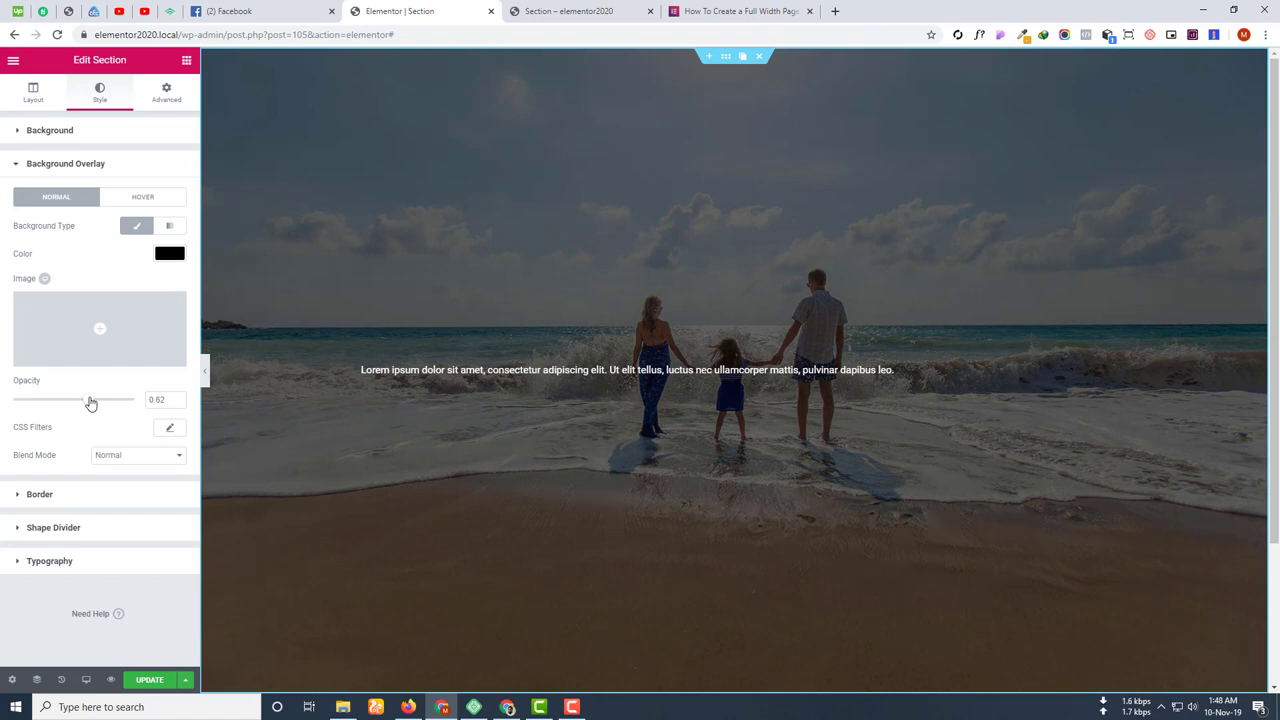
# Insert main2.jpg from the media library as the normal background overlay's image and lower the overlay opacity to 0.18.
pyautogui.click(120, 335)
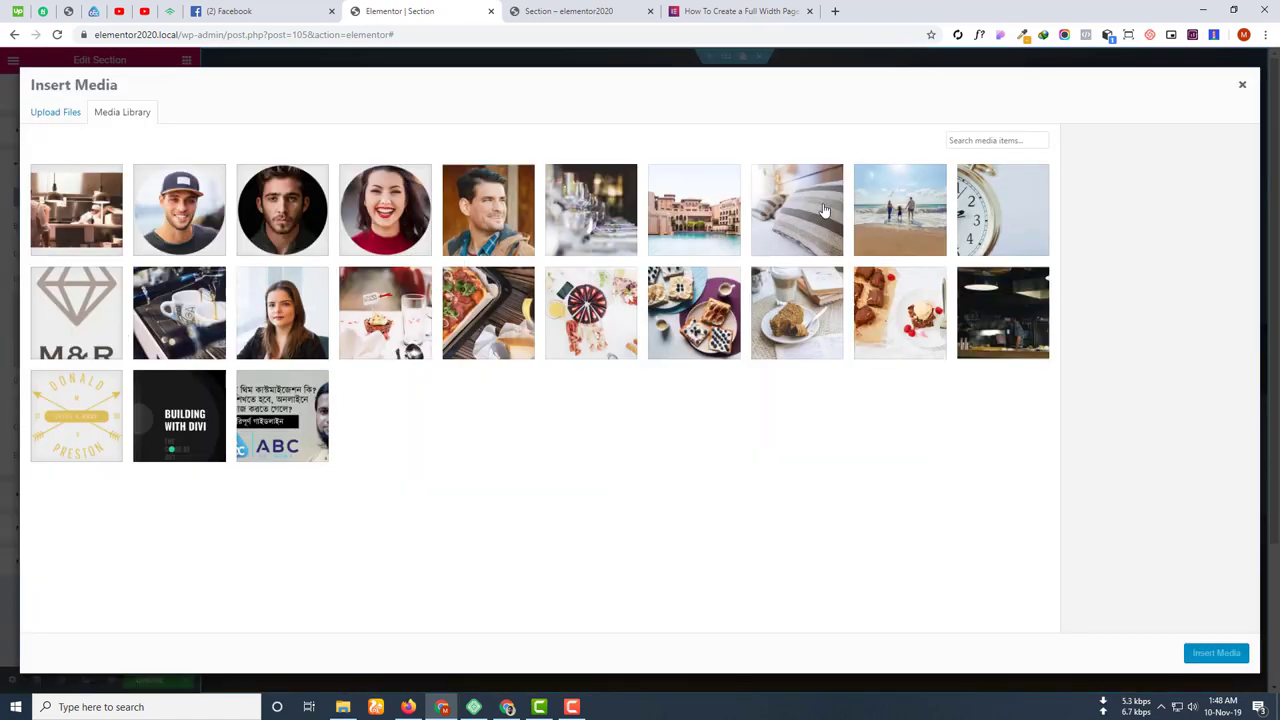
pyautogui.click(780, 199)
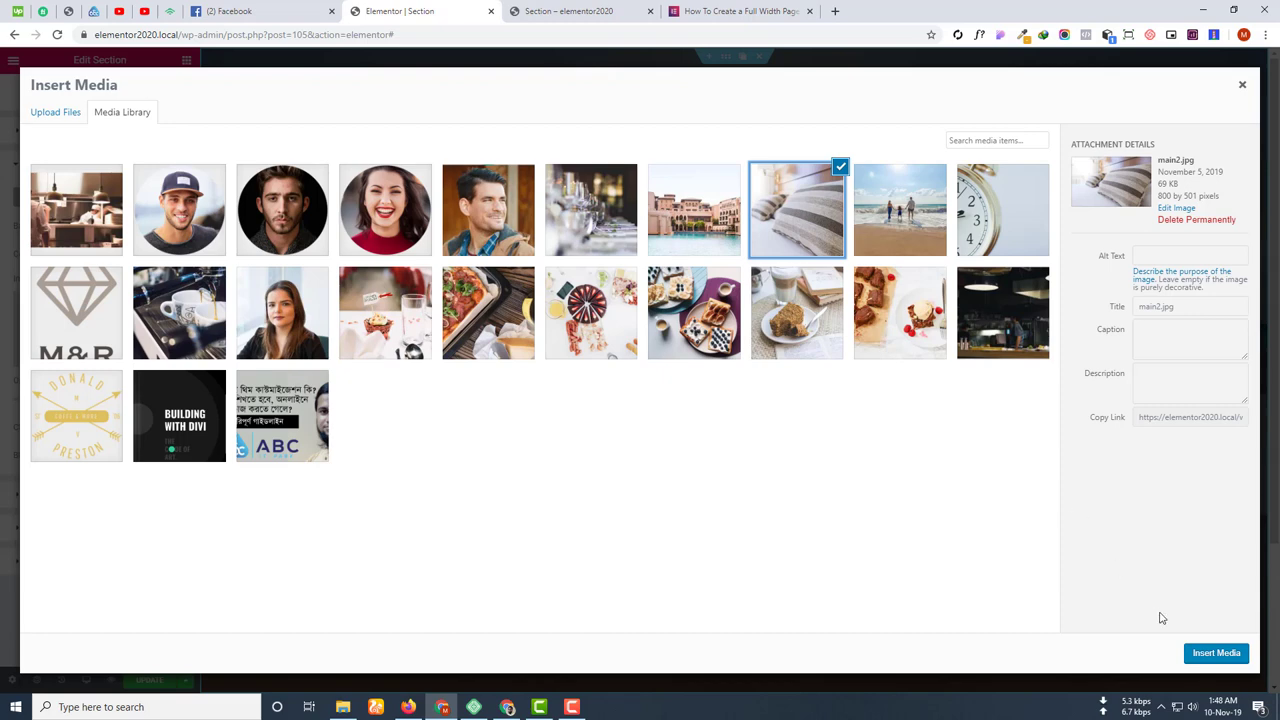
pyautogui.click(1226, 655)
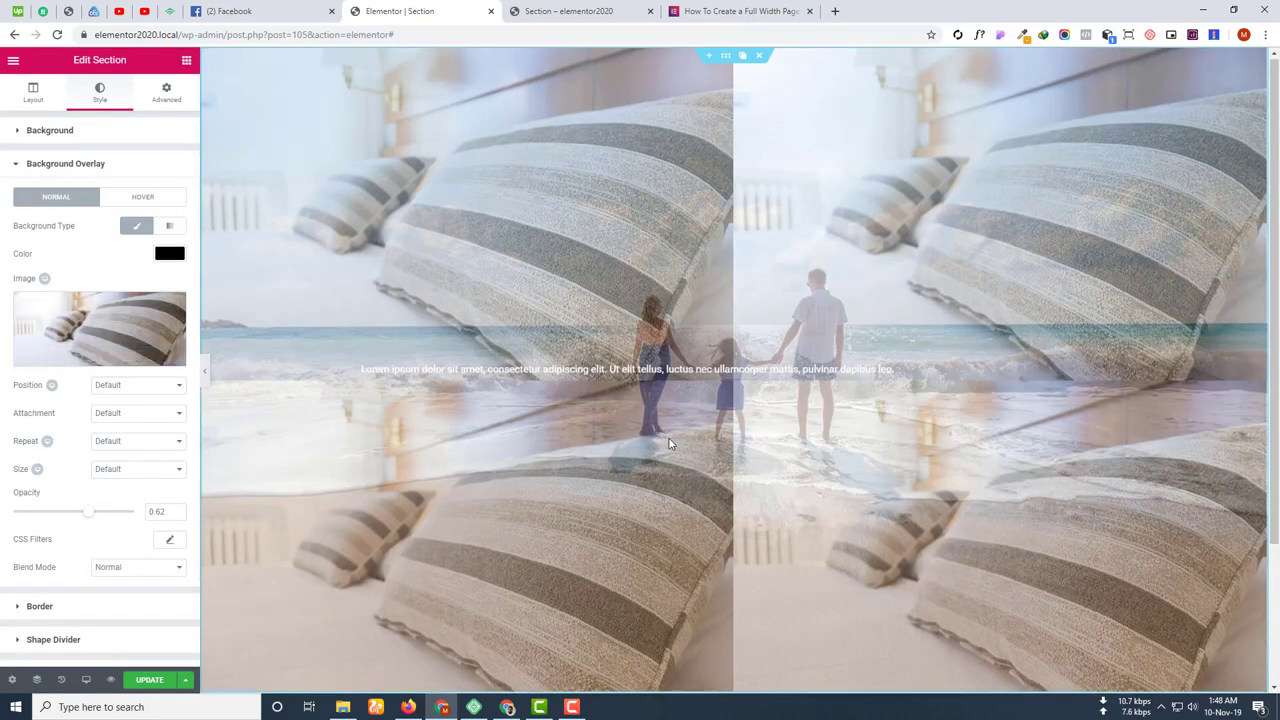
pyautogui.scroll(-2, 670, 443)
pyautogui.scroll(1, 554, 401)
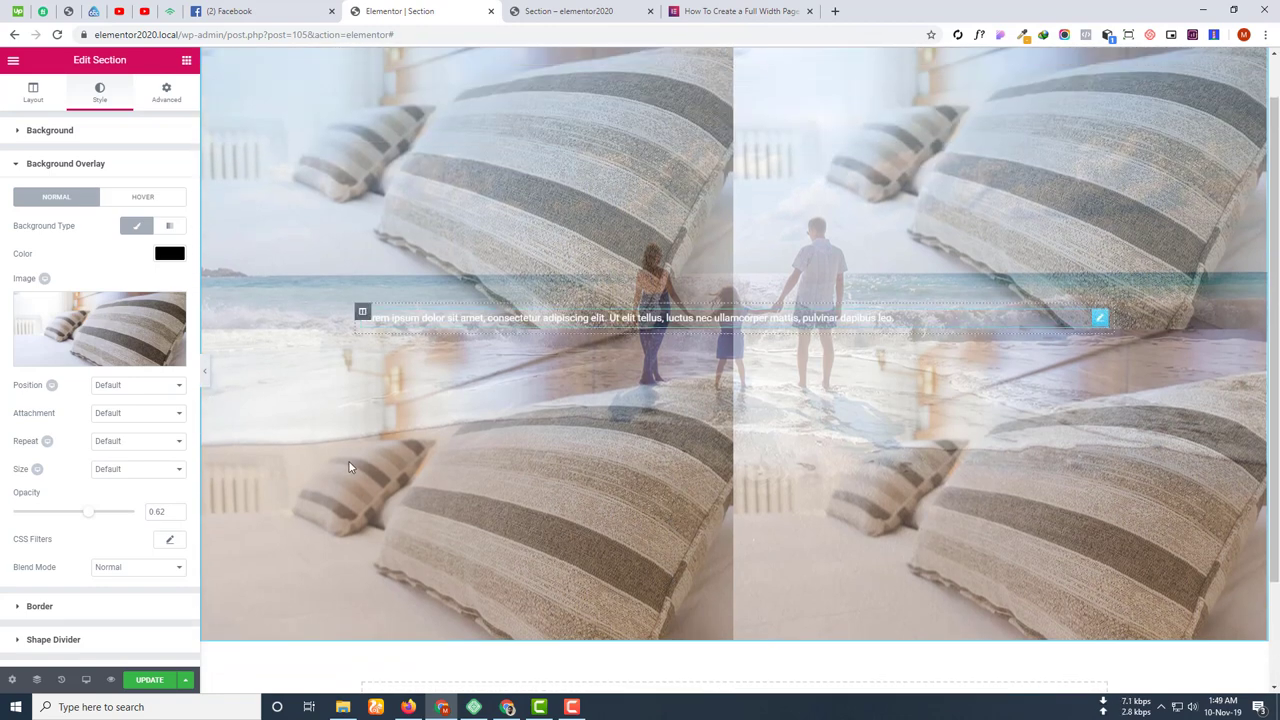
pyautogui.moveTo(85, 515); pyautogui.dragTo(35, 528)
# Set the overlay image's position to Center Center and its size to Cover.
pyautogui.click(128, 413)
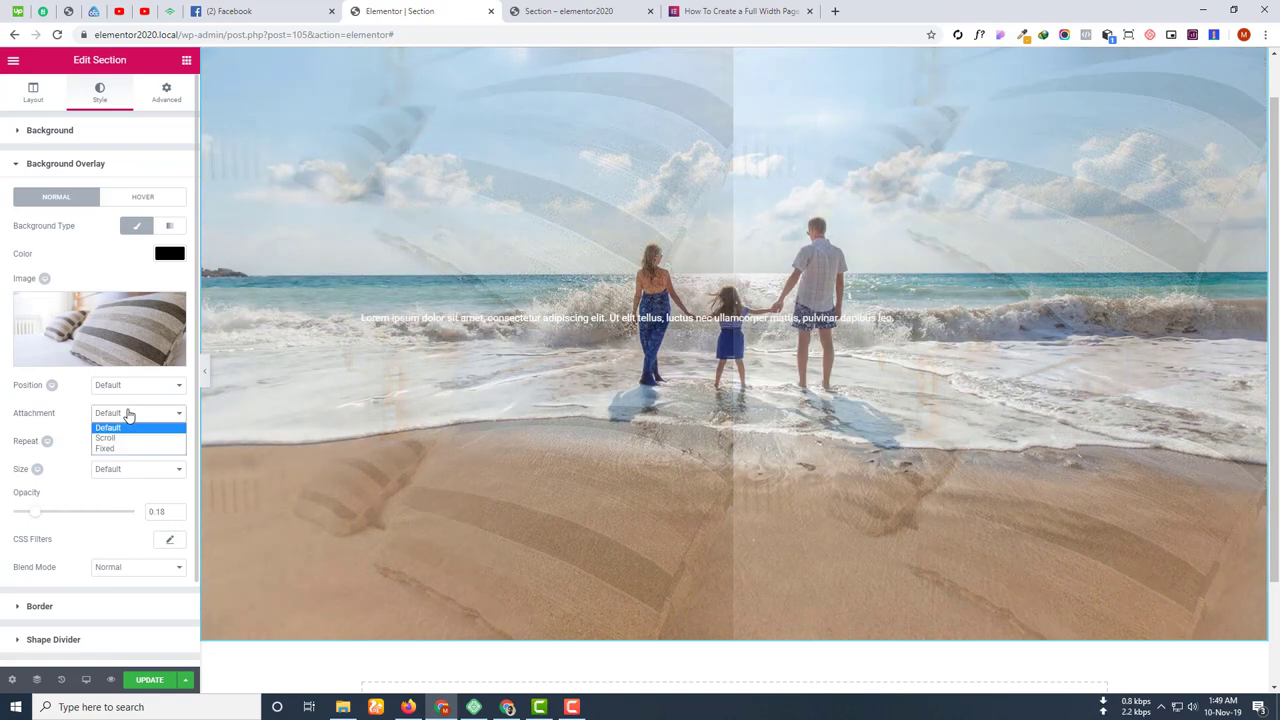
pyautogui.click(110, 393)
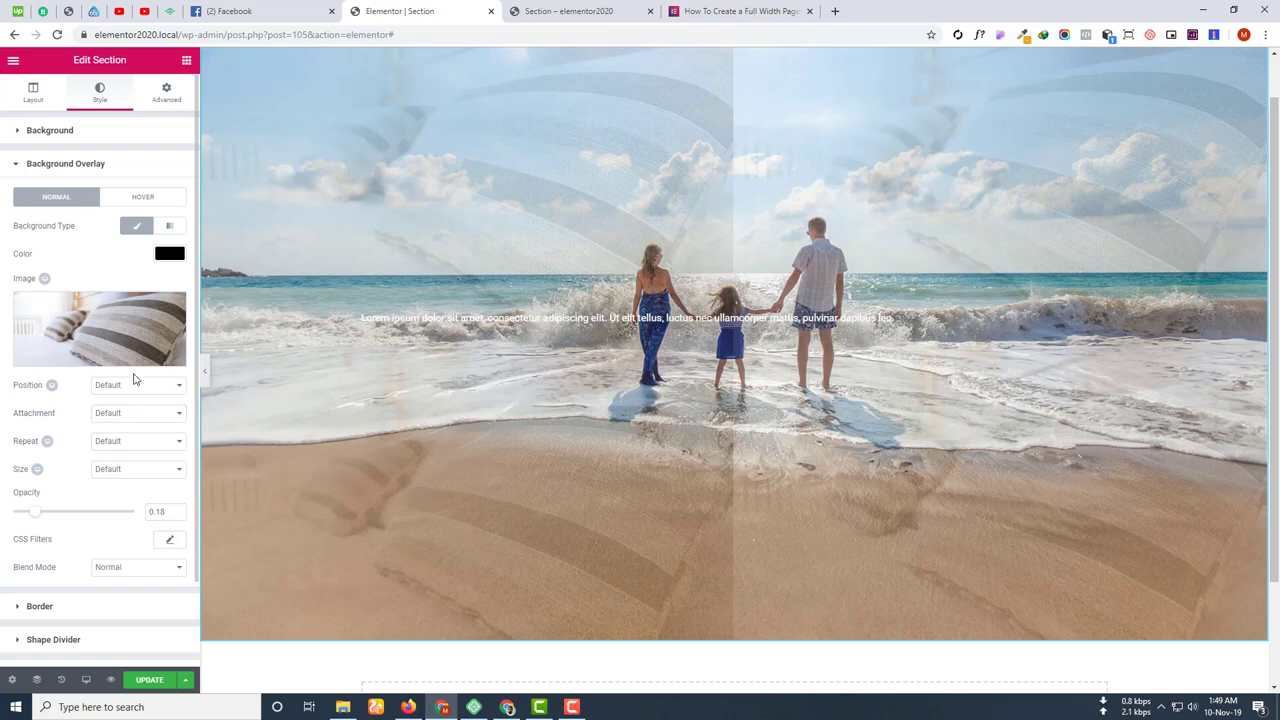
pyautogui.click(129, 389)
pyautogui.click(129, 452)
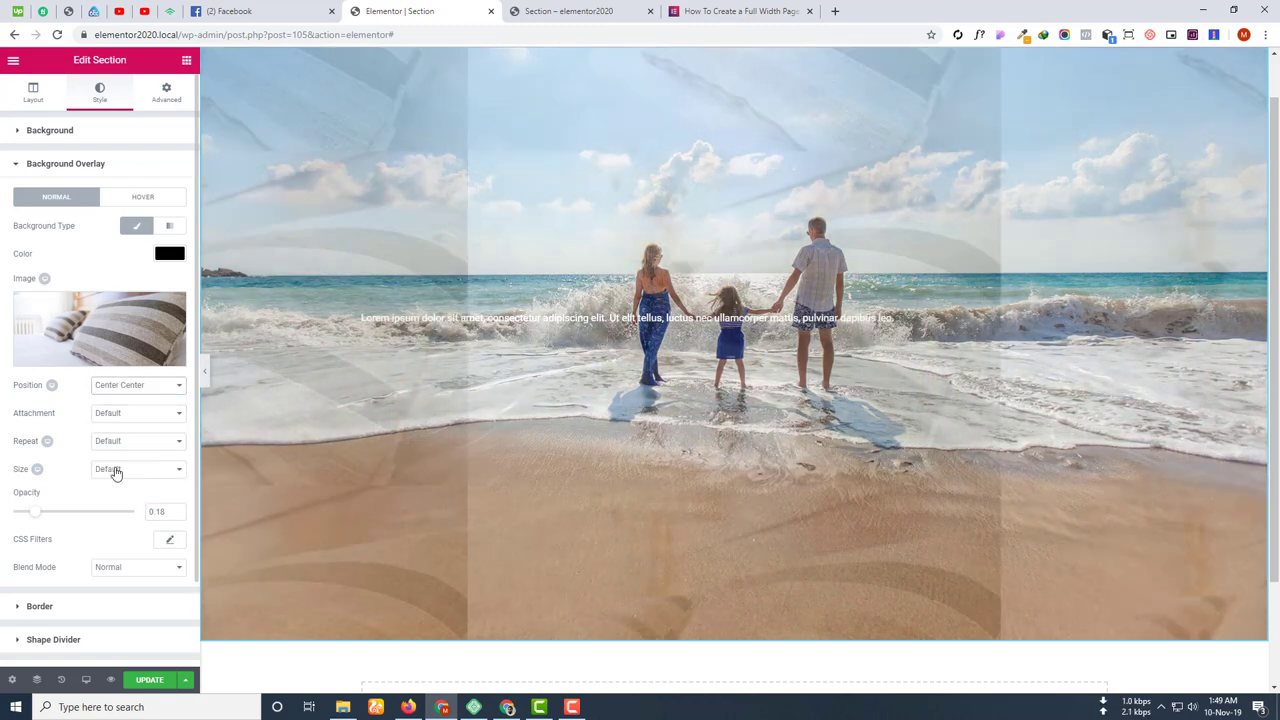
pyautogui.click(114, 469)
pyautogui.click(117, 505)
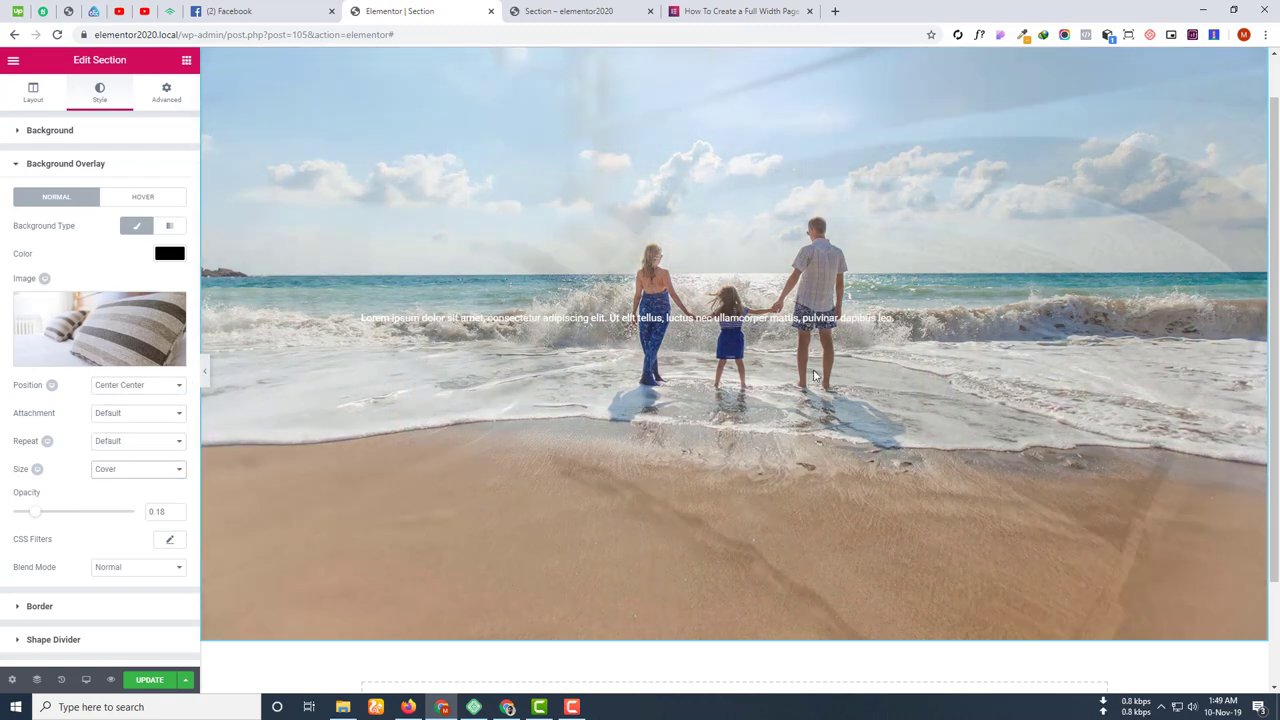
pyautogui.scroll(1, 395, 416)
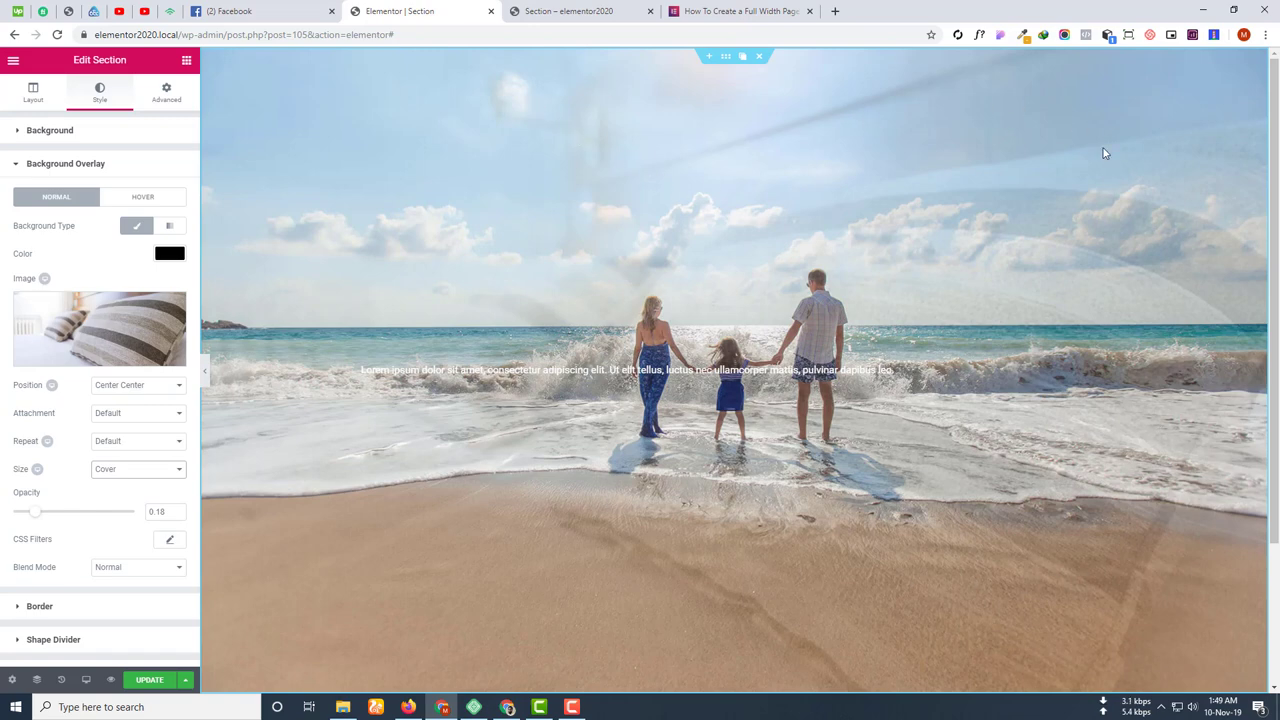
# Lower the normal overlay's opacity to 0.08 and adjust the blur, brightness and saturation of its CSS filters.
pyautogui.click(38, 513)
pyautogui.moveTo(100, 517); pyautogui.dragTo(24, 515)
pyautogui.scroll(-1, 114, 510)
pyautogui.click(170, 443)
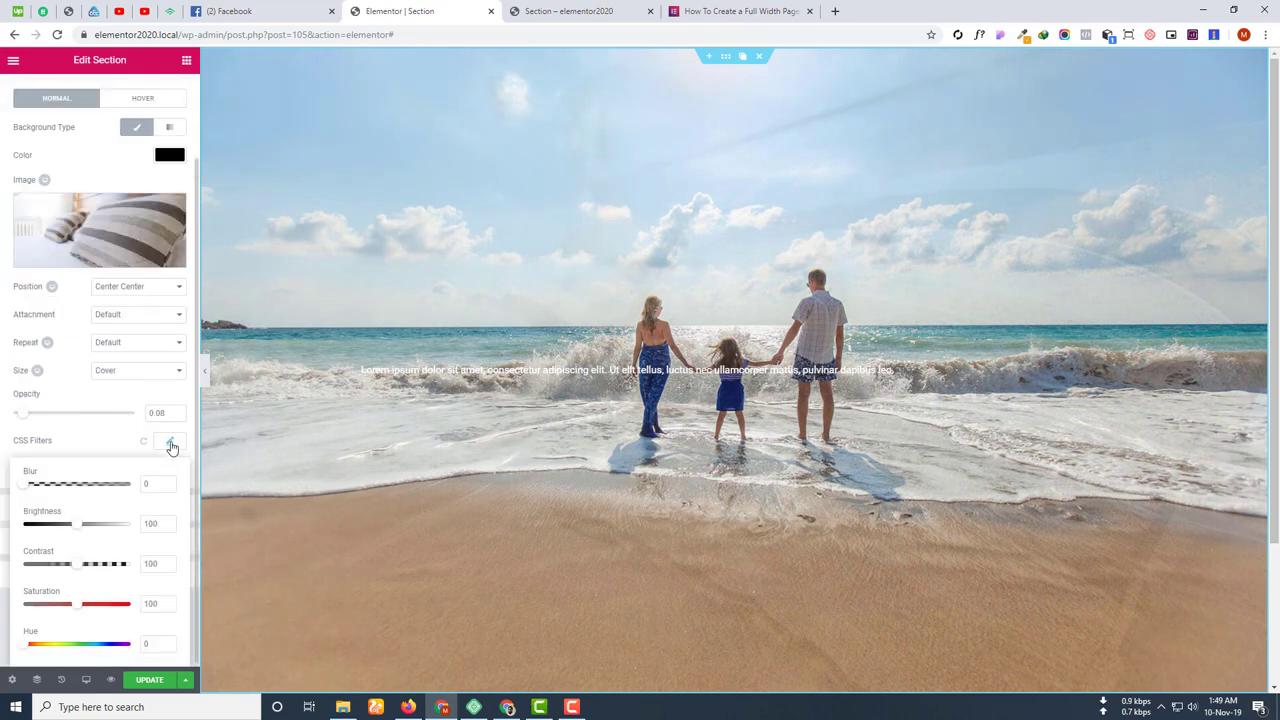
pyautogui.moveTo(29, 486); pyautogui.dragTo(39, 486)
pyautogui.click(97, 524)
pyautogui.moveTo(77, 606); pyautogui.dragTo(40, 606)
pyautogui.click(63, 383)
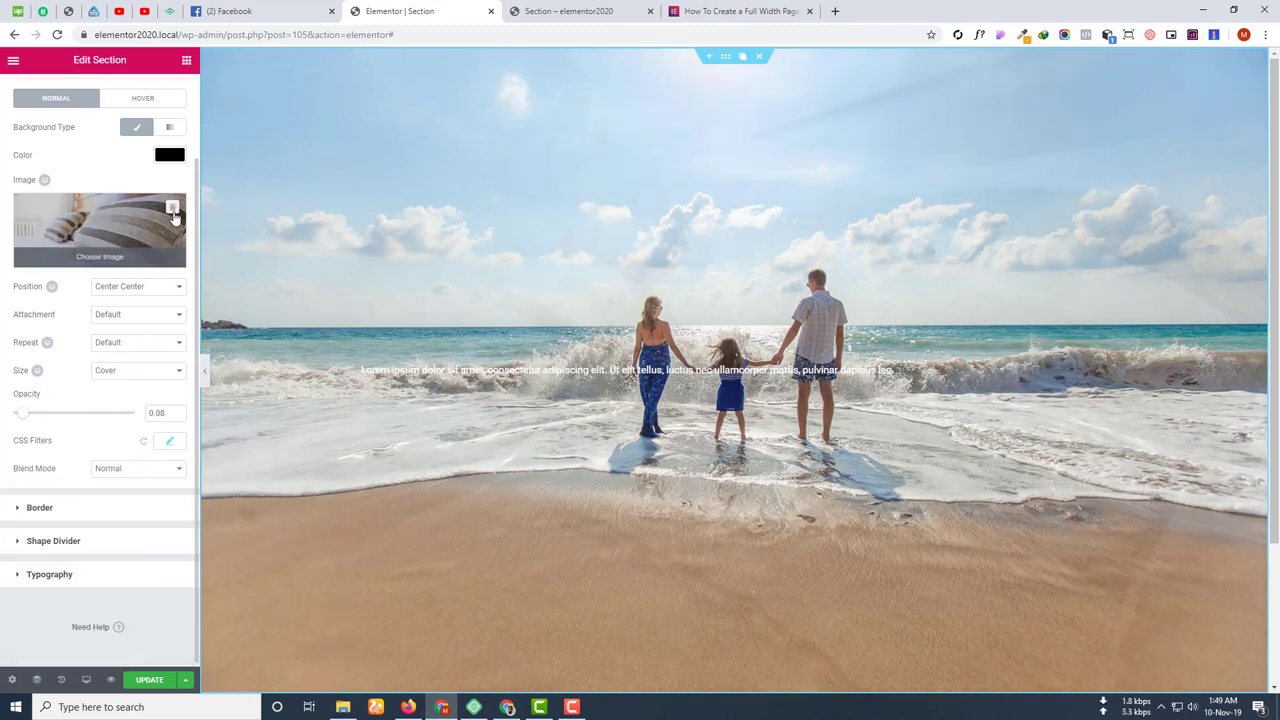
# Remove the pillow image from the normal overlay and raise the overlay opacity to 0.52.
pyautogui.click(173, 210)
pyautogui.scroll(1, 60, 228)
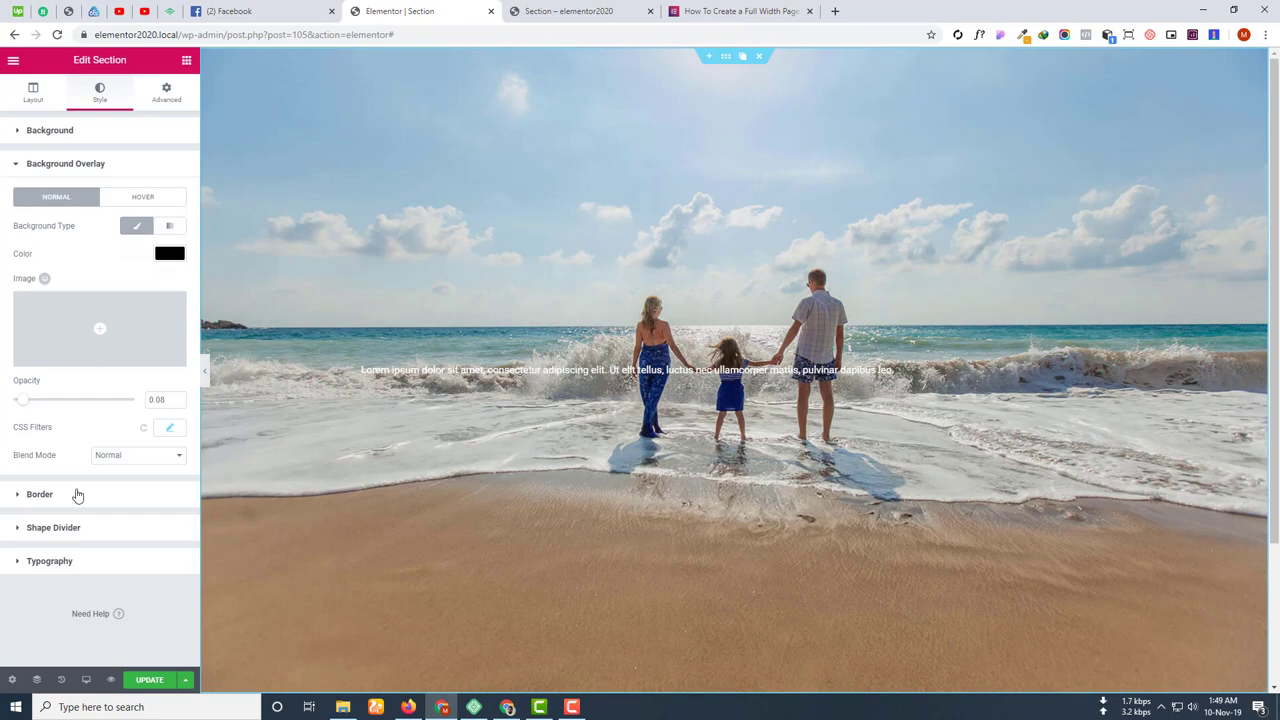
pyautogui.moveTo(24, 401); pyautogui.dragTo(82, 409)
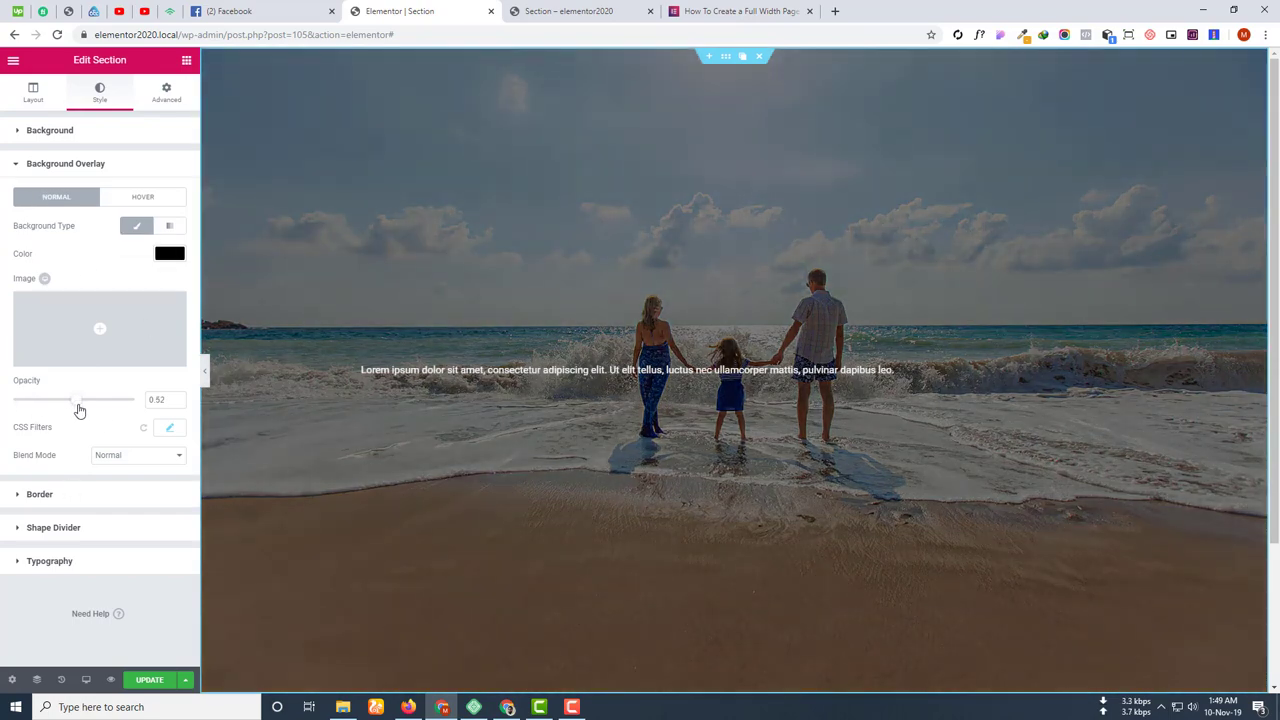
# Try the Gradient type for the normal background overlay with an opacity of 0.71.
pyautogui.click(168, 227)
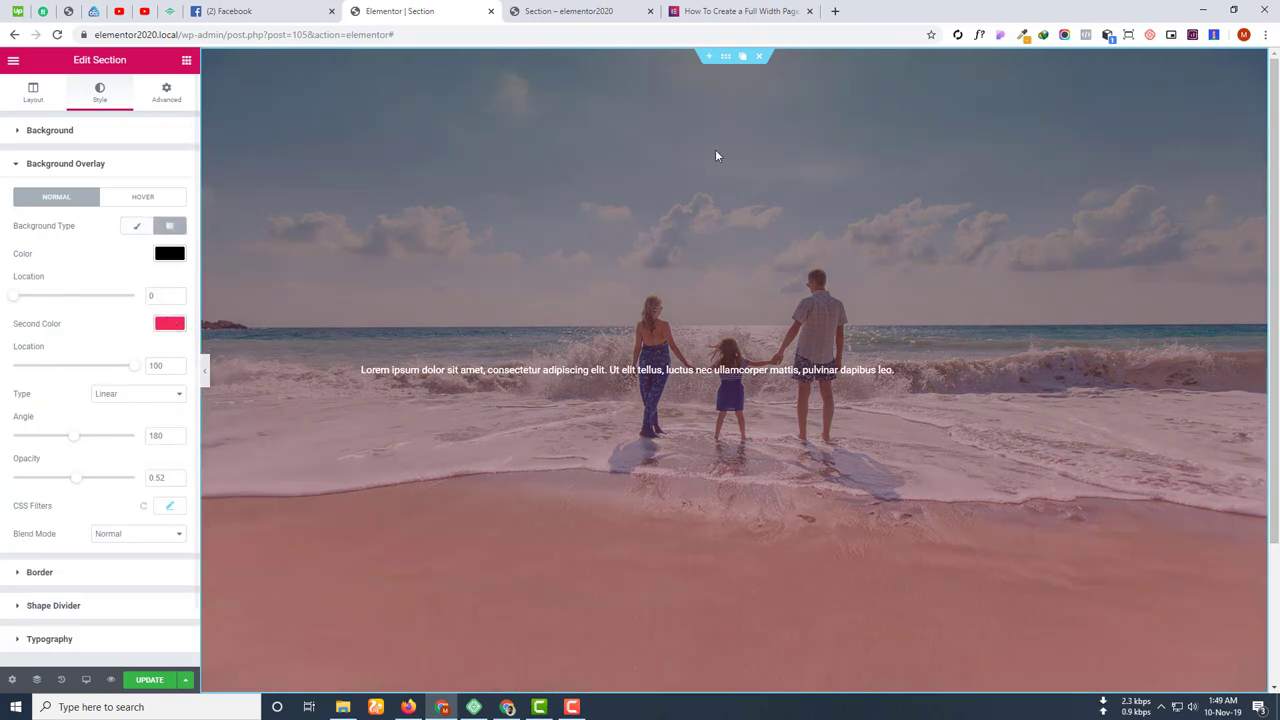
pyautogui.scroll(-2, 609, 154)
pyautogui.scroll(2, 609, 154)
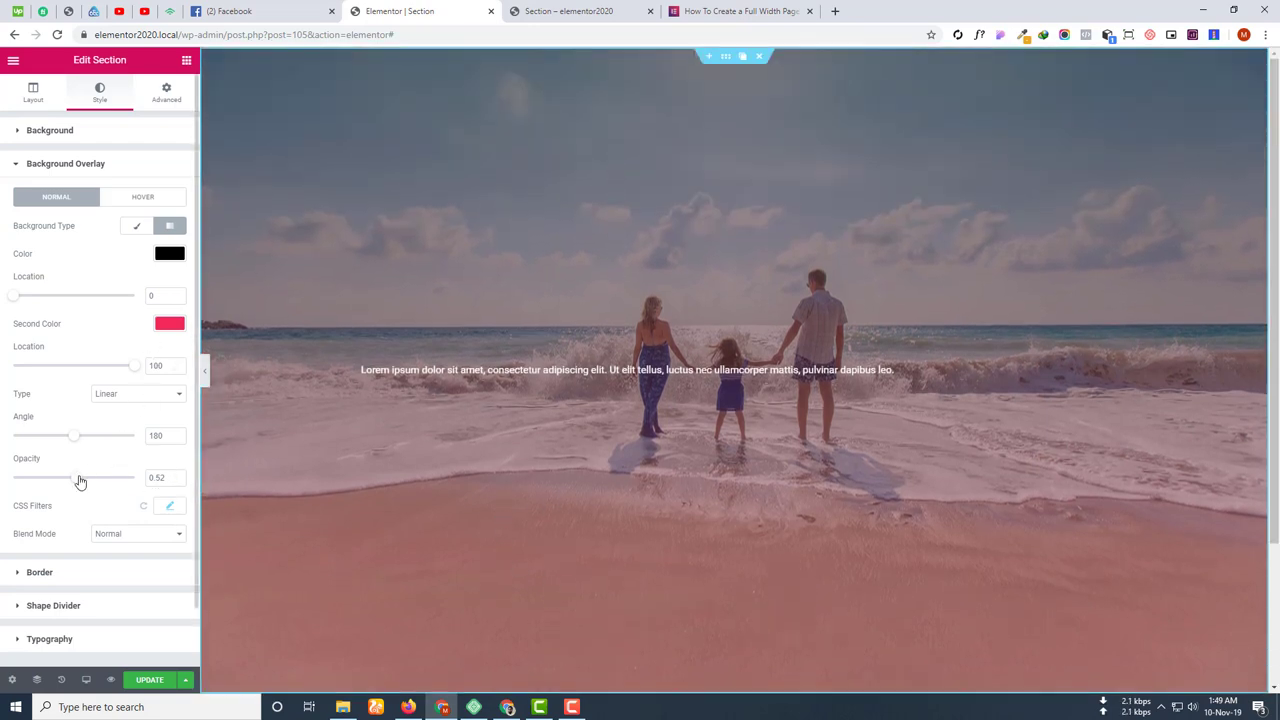
pyautogui.moveTo(77, 483)
pyautogui.mouseDown()
pyautogui.moveTo(117, 486)
pyautogui.moveTo(100, 487)
pyautogui.mouseUp()
pyautogui.scroll(-2, 644, 211)
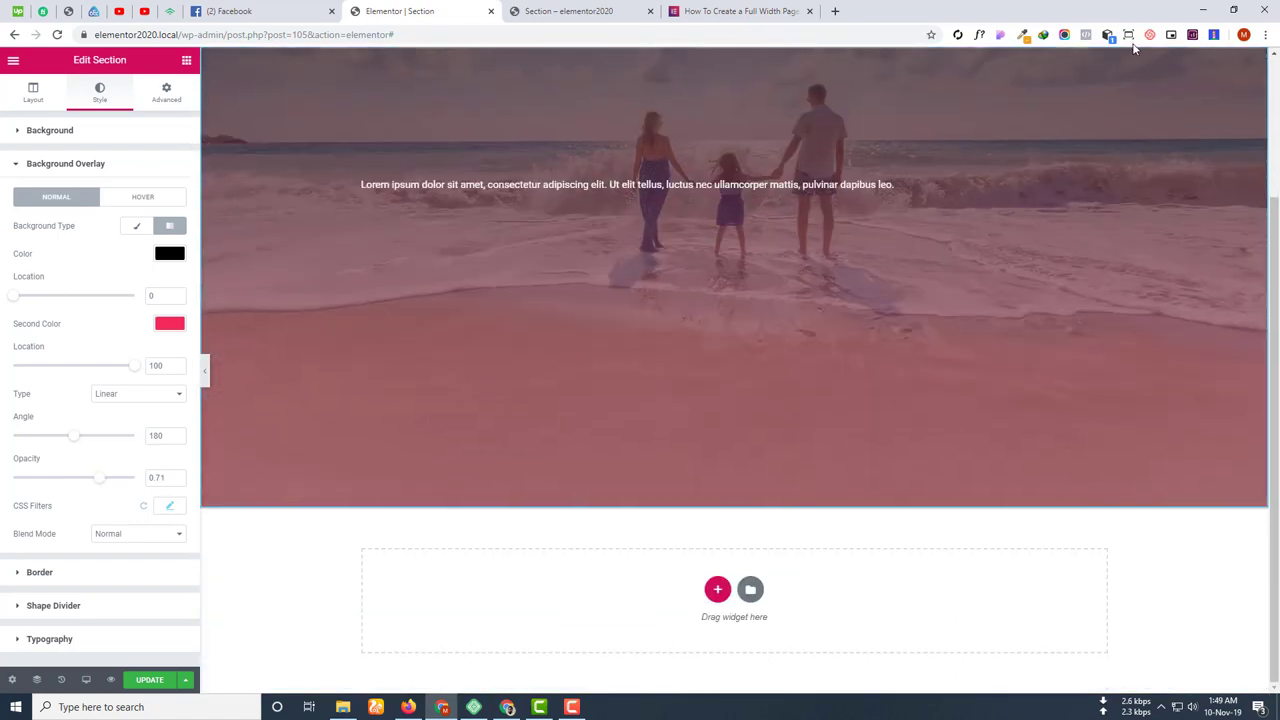
pyautogui.scroll(2, 642, 275)
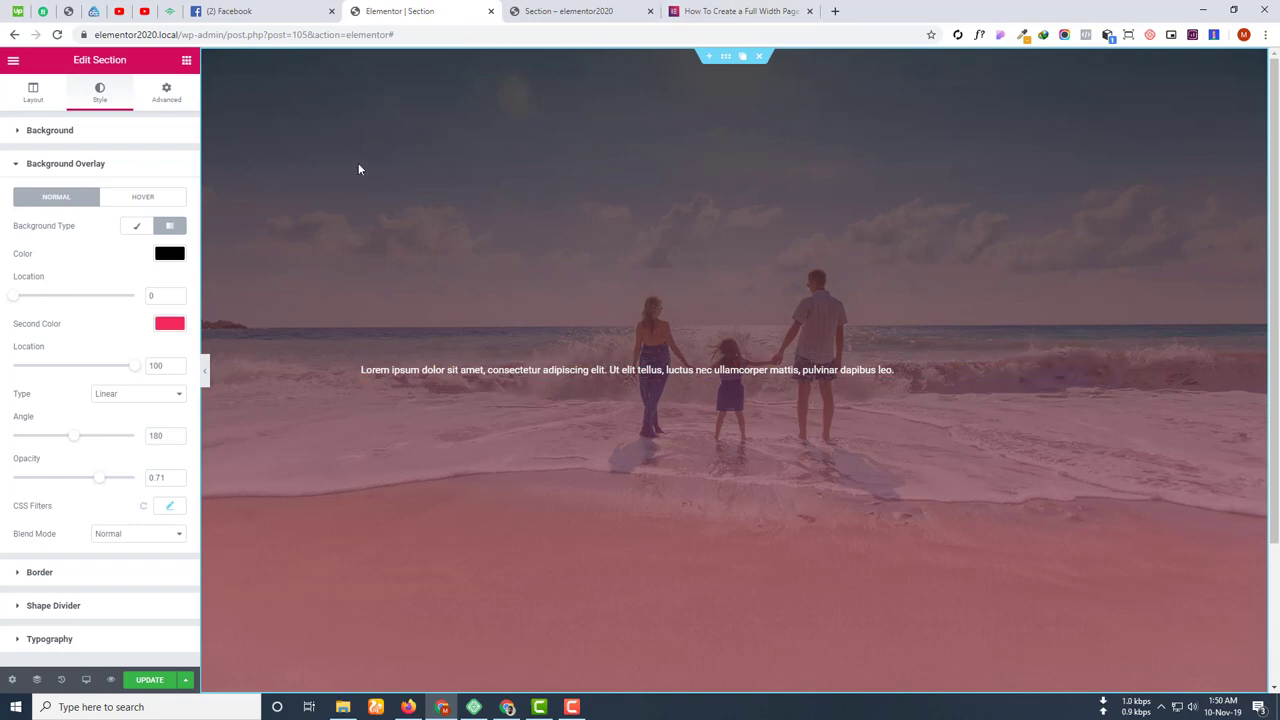
# Return the normal background overlay to the Classic type and set its opacity to 0.4.
pyautogui.click(153, 203)
pyautogui.click(69, 203)
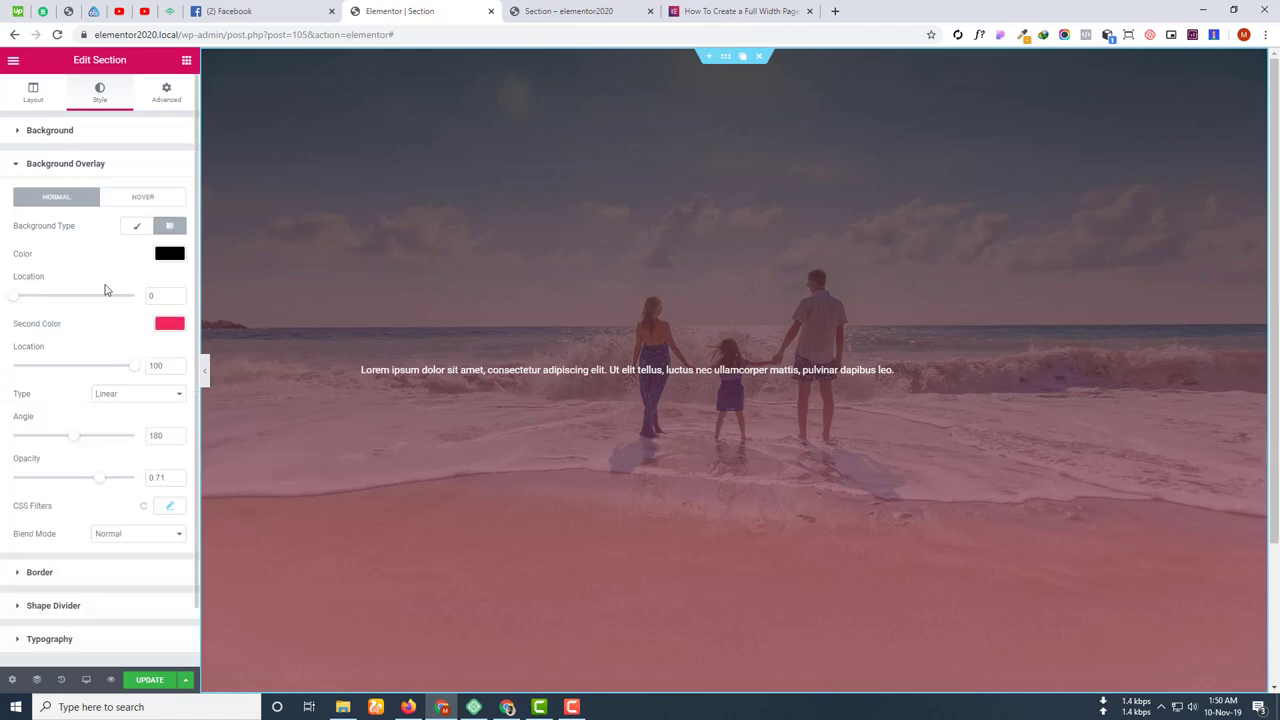
pyautogui.click(136, 226)
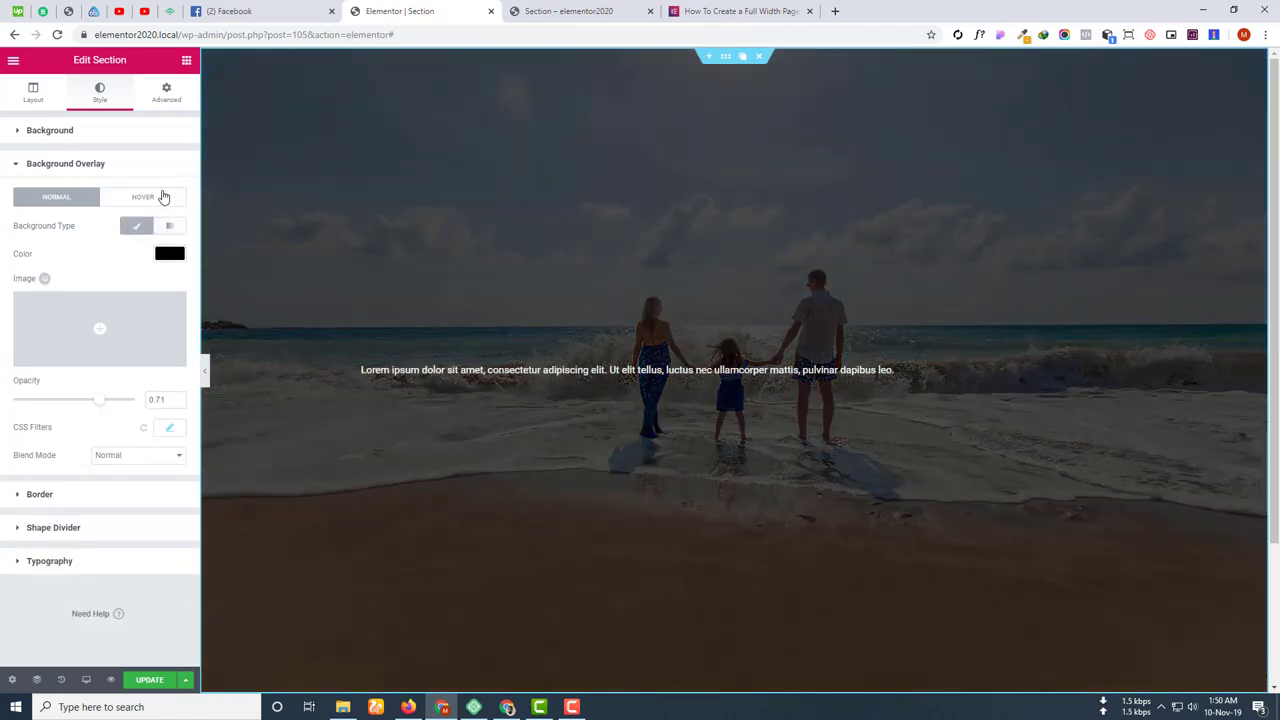
pyautogui.click(164, 196)
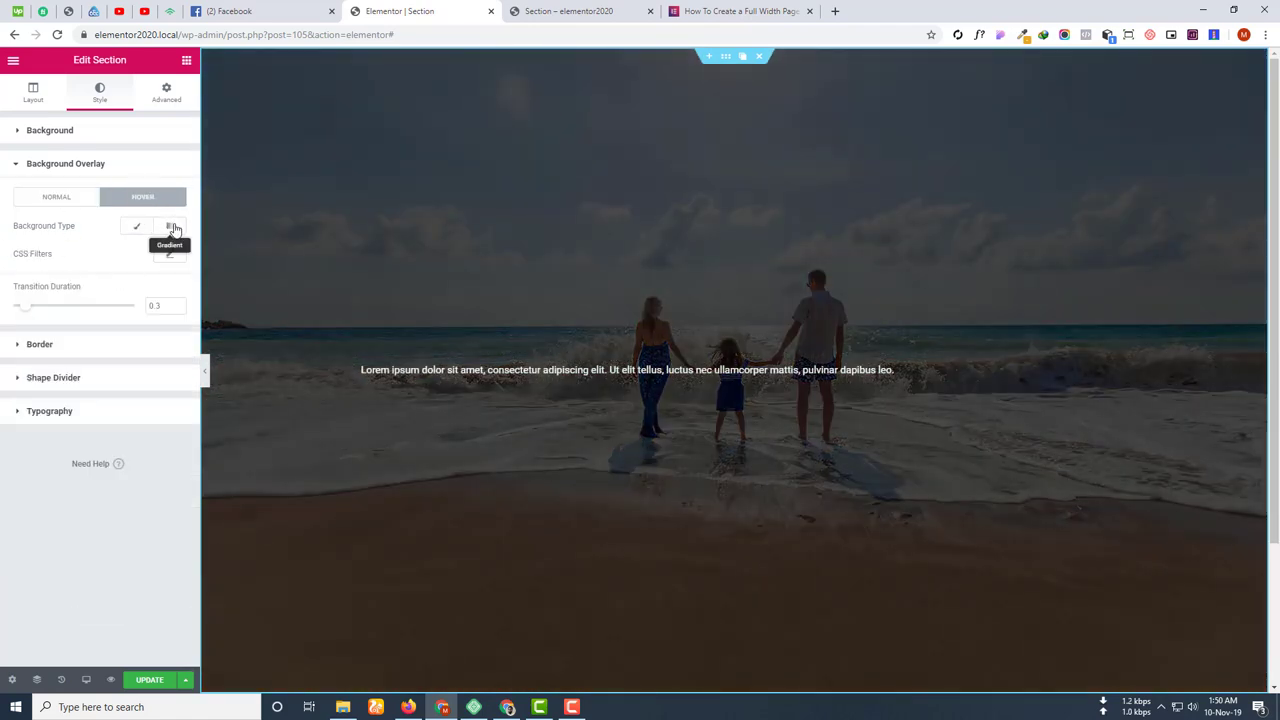
pyautogui.click(58, 198)
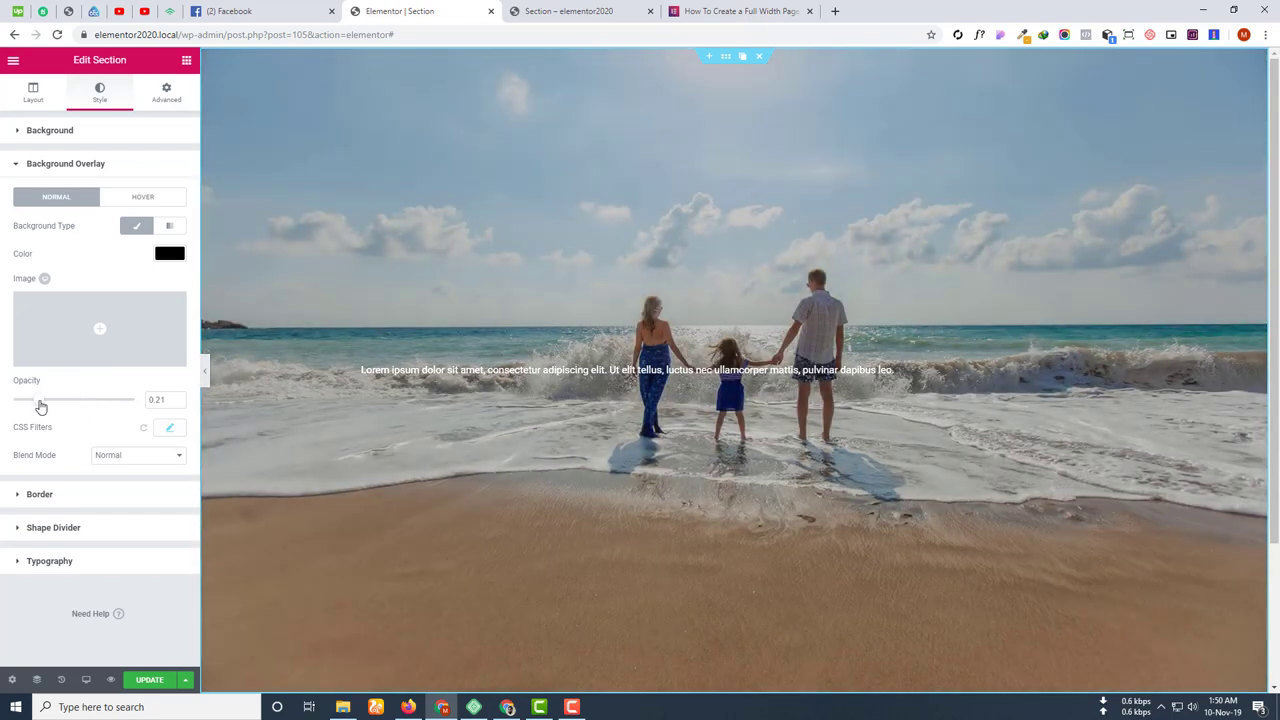
pyautogui.moveTo(40, 406); pyautogui.dragTo(63, 407)
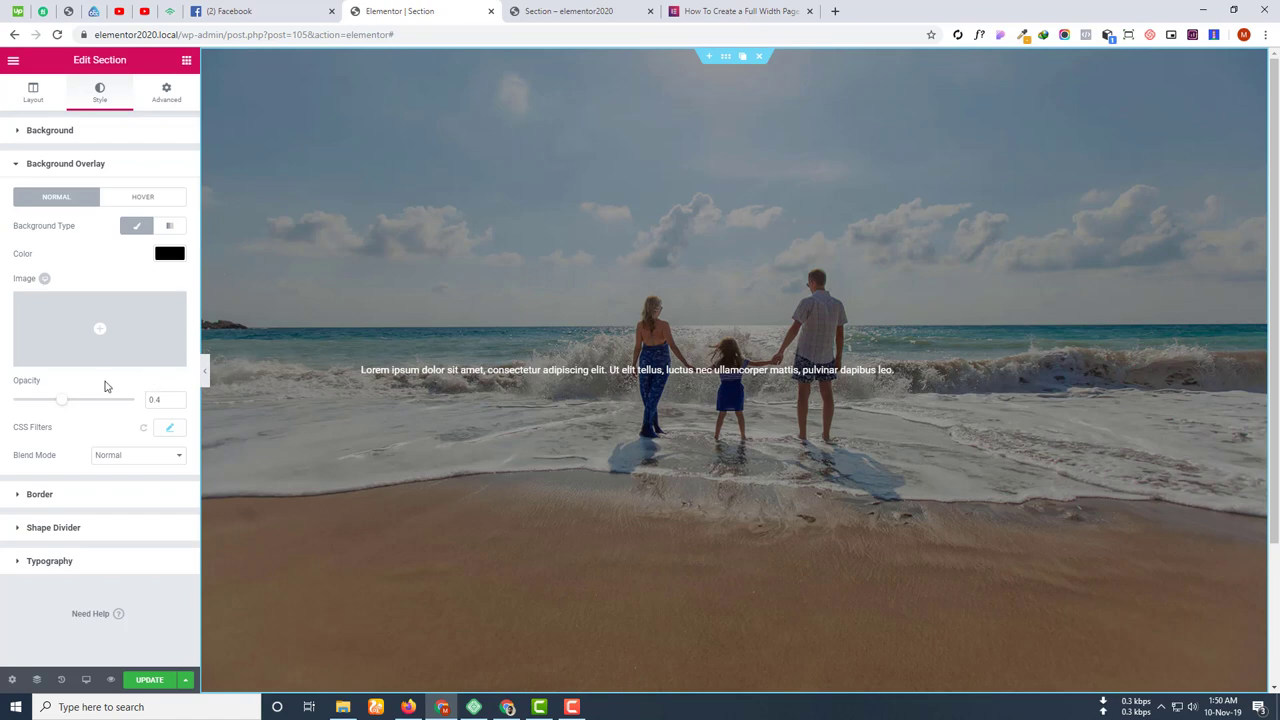
# Give the section's hover background overlay the Classic type with a black color.
pyautogui.click(154, 200)
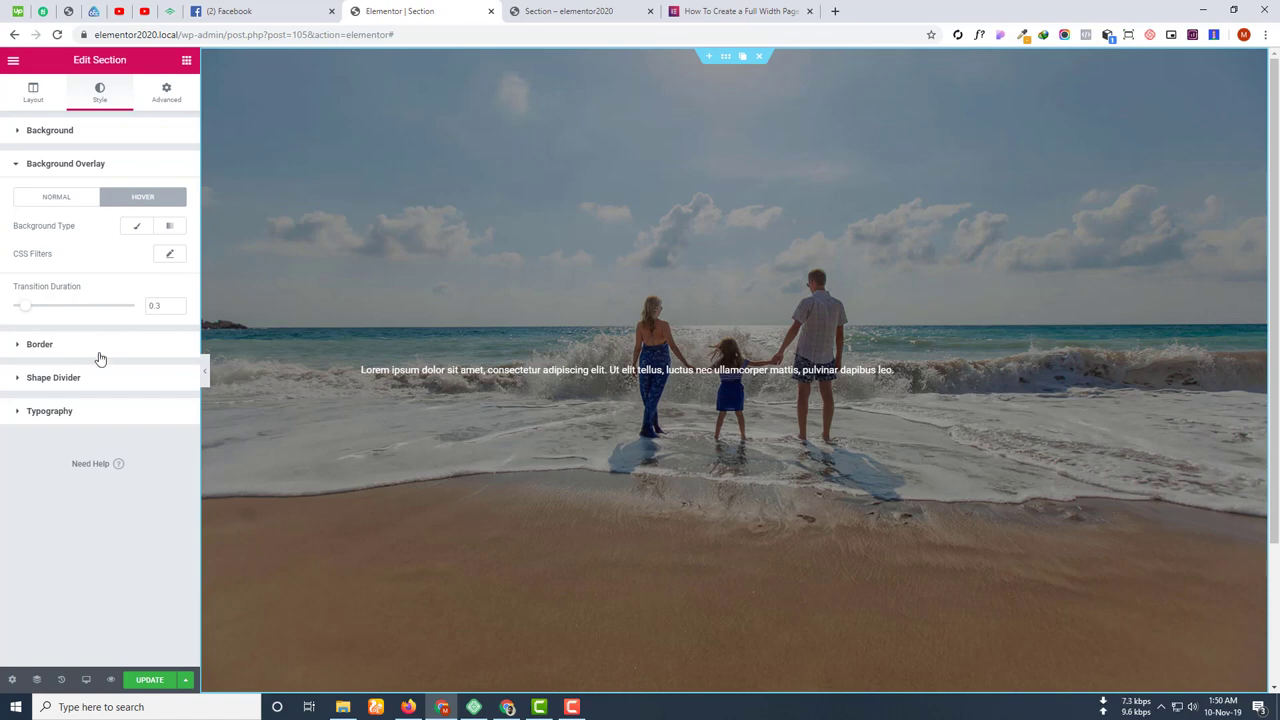
pyautogui.click(56, 197)
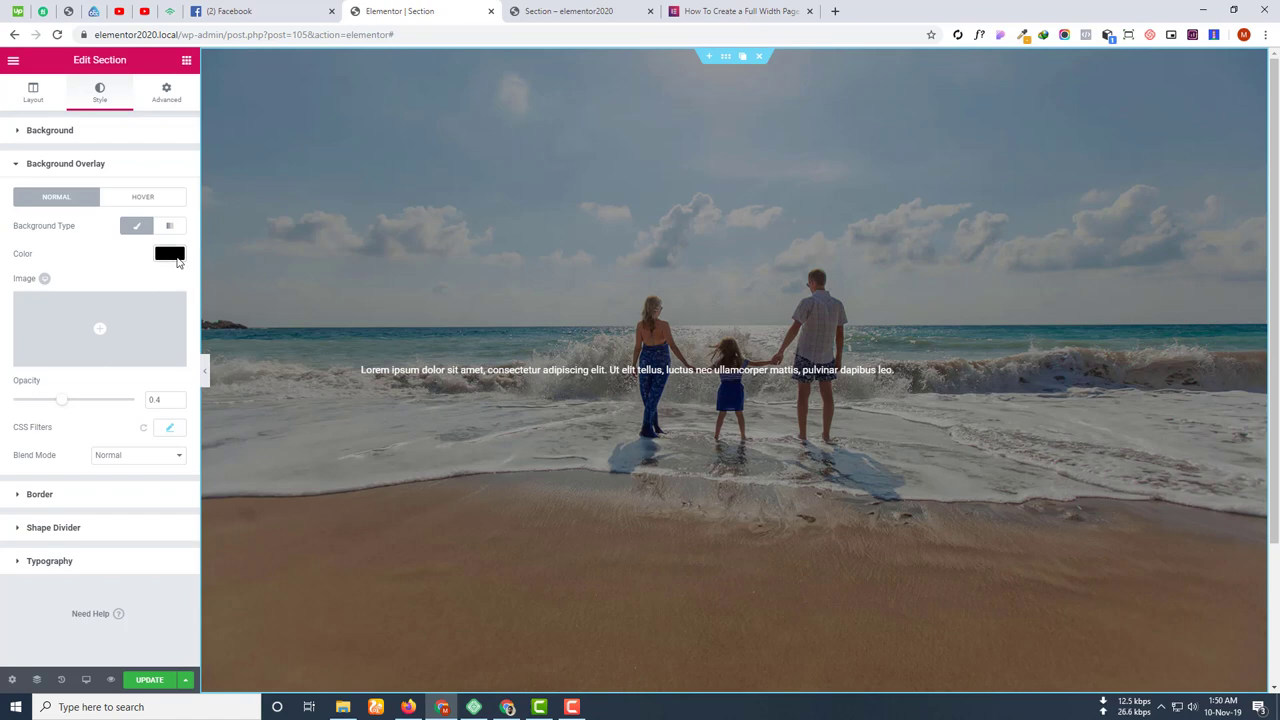
pyautogui.click(90, 166)
pyautogui.click(155, 203)
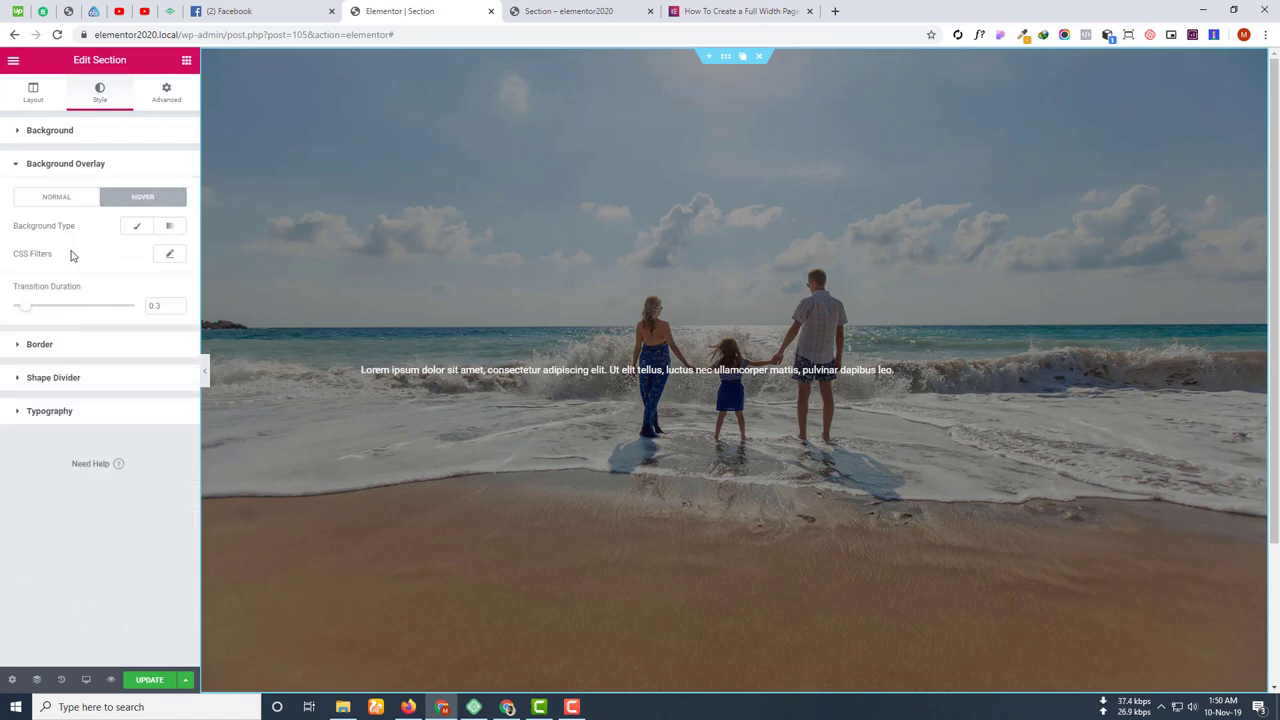
pyautogui.click(136, 226)
pyautogui.click(169, 254)
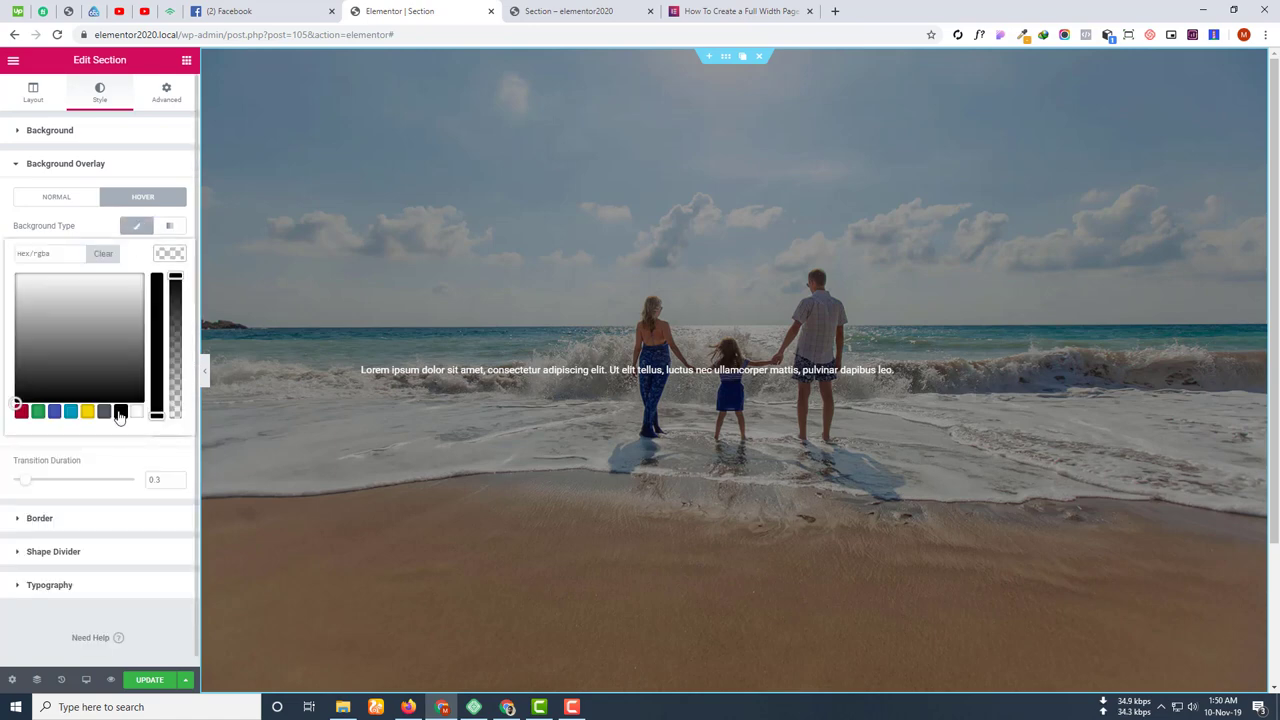
pyautogui.click(90, 227)
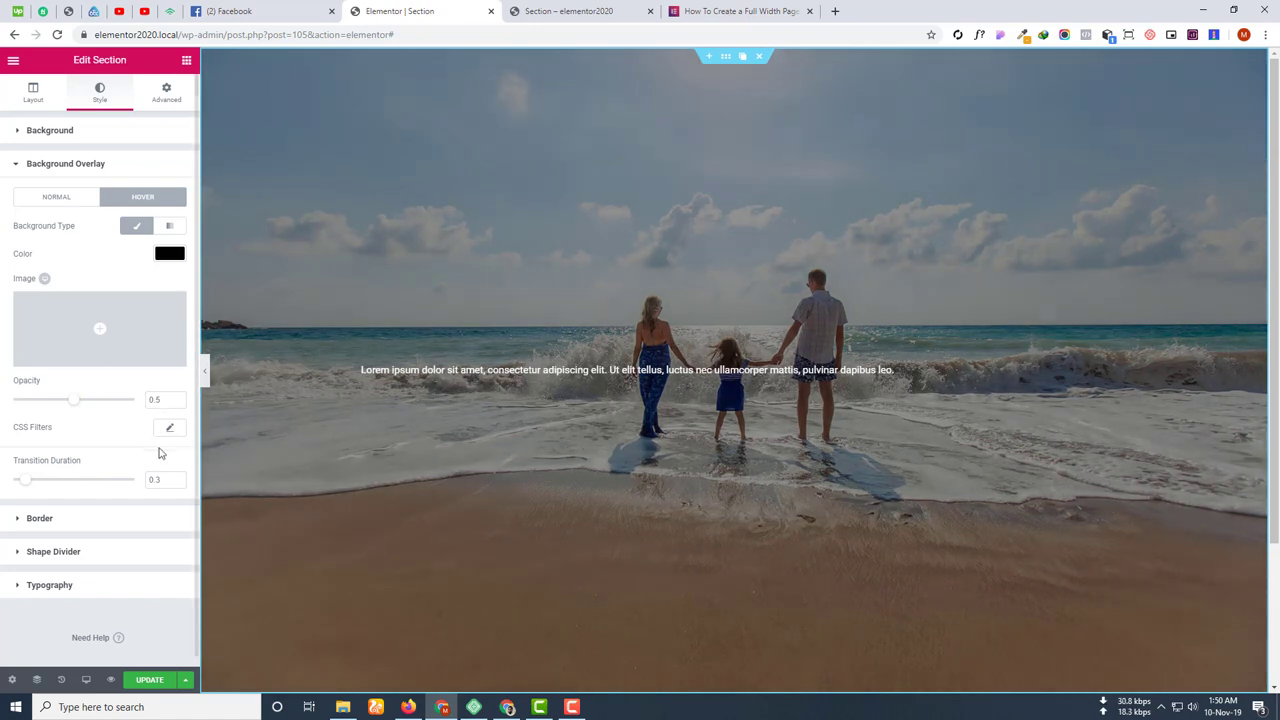
# Compare the normal and hover overlay opacities, trying 0.69 and 0.42 on hover before settling on a lower value.
pyautogui.click(64, 196)
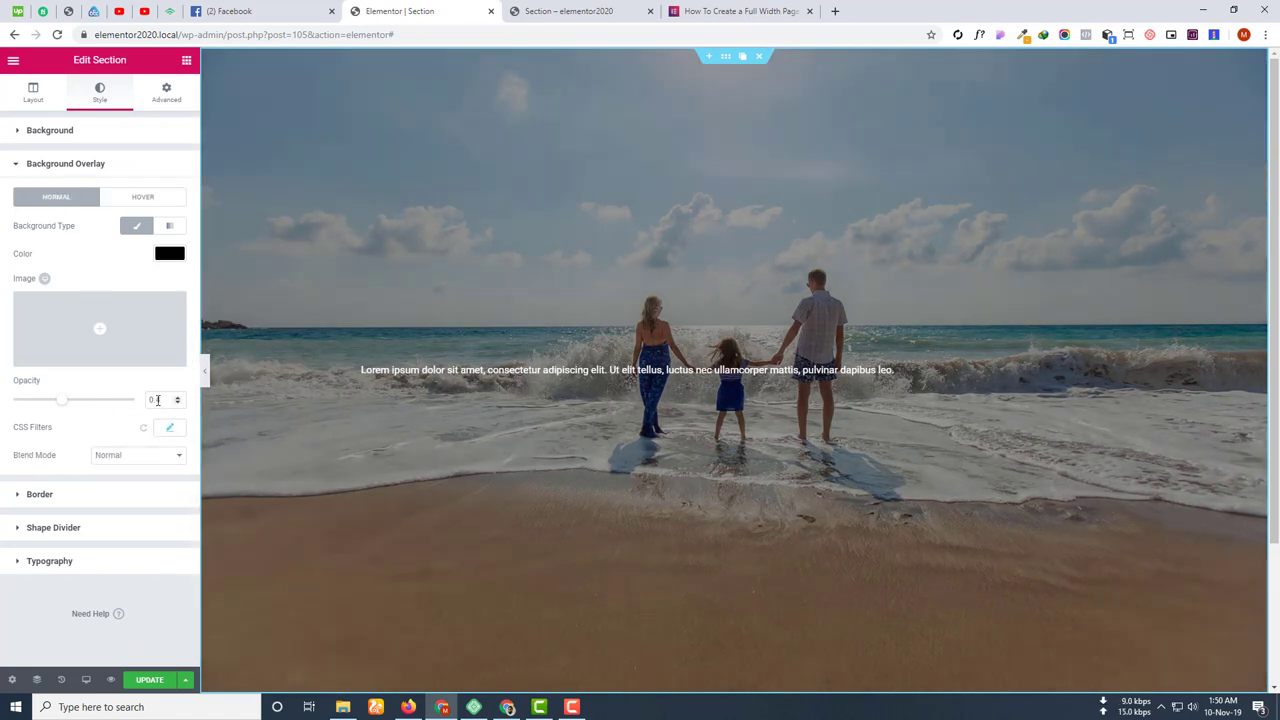
pyautogui.click(136, 199)
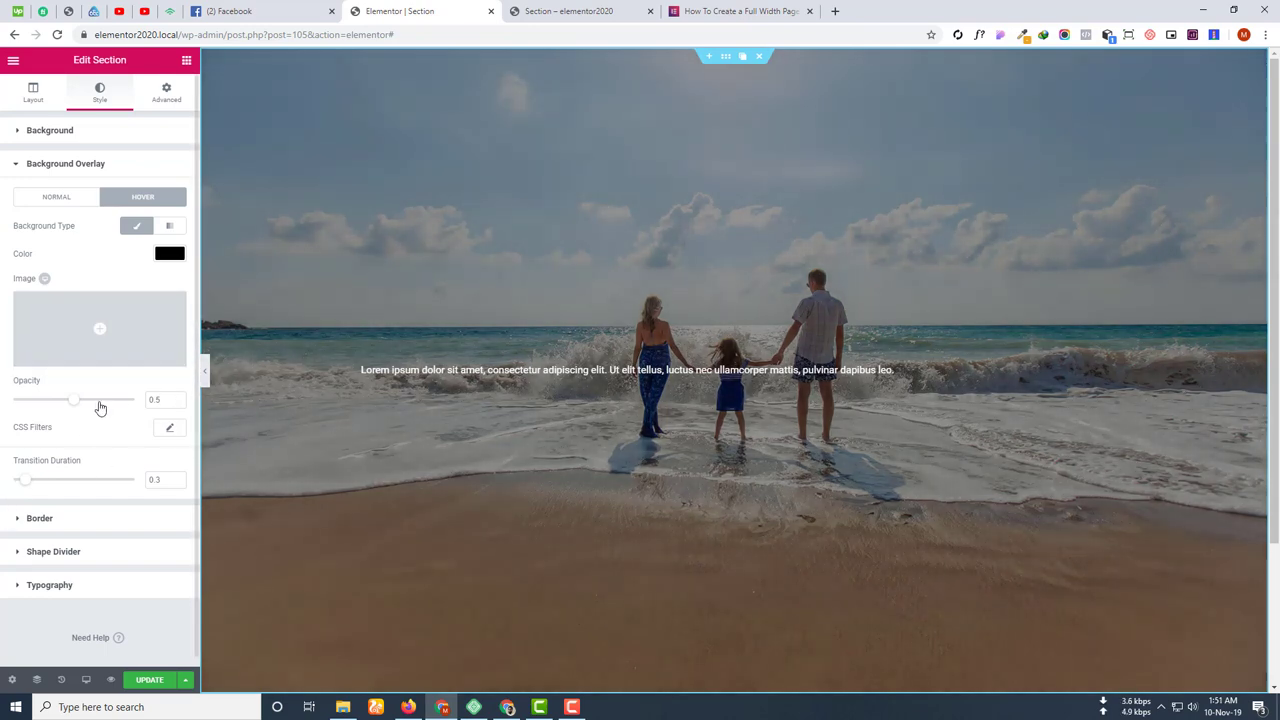
pyautogui.click(98, 401)
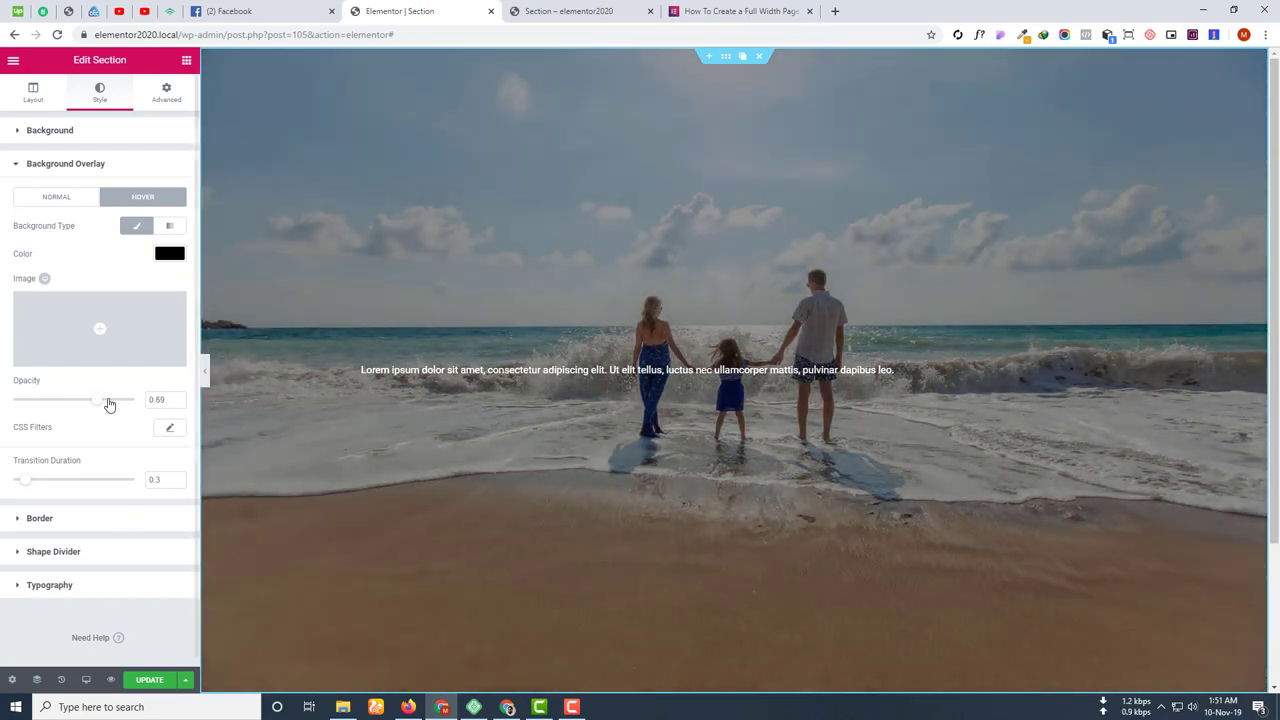
pyautogui.moveTo(94, 407); pyautogui.dragTo(66, 408)
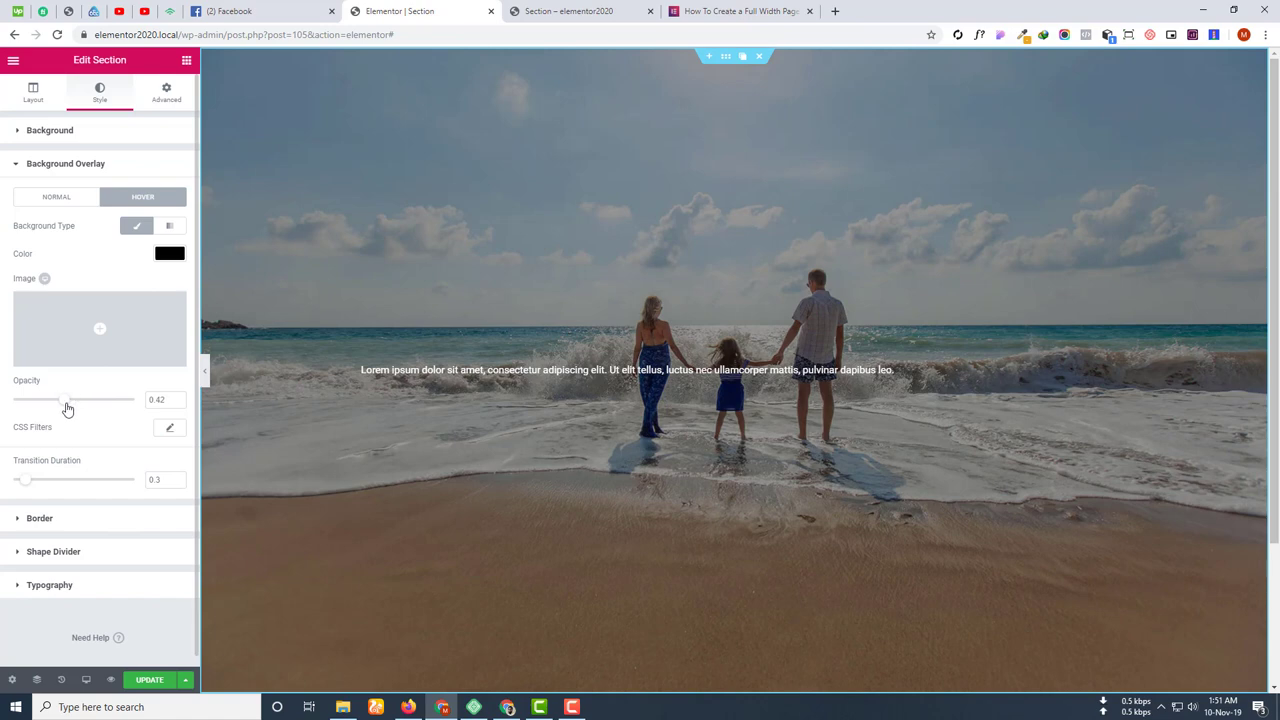
pyautogui.click(70, 199)
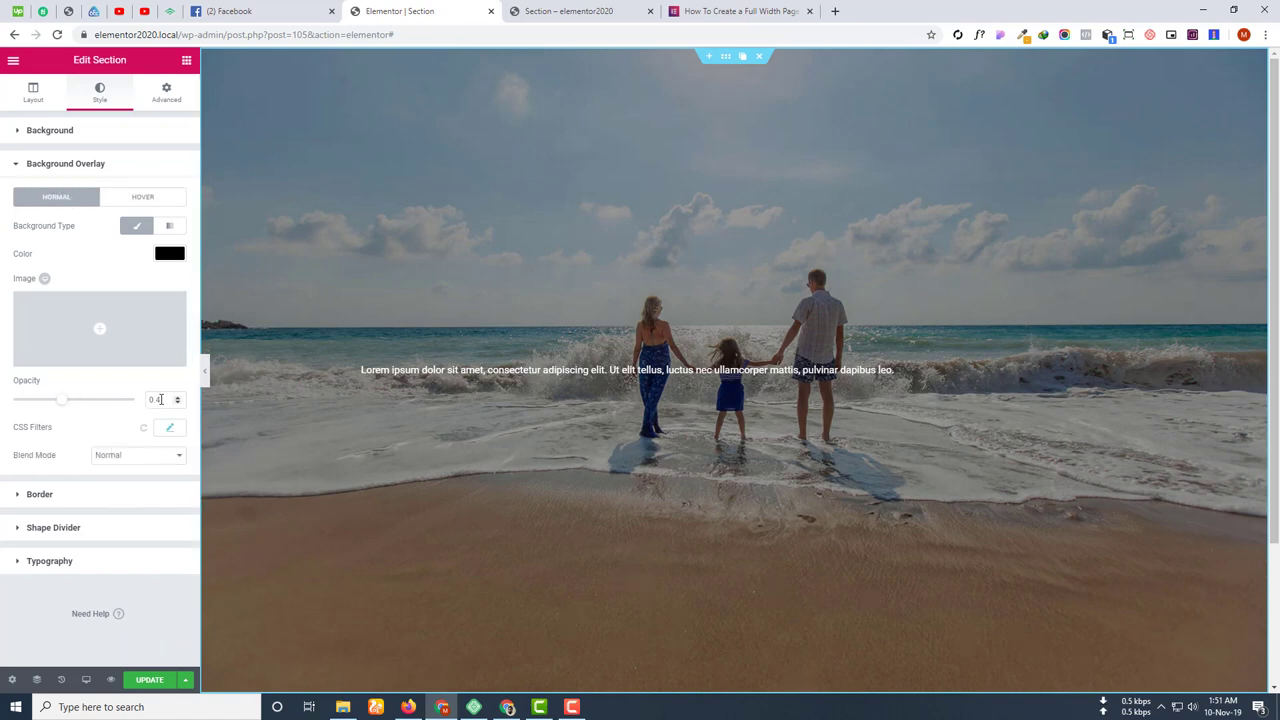
pyautogui.click(120, 199)
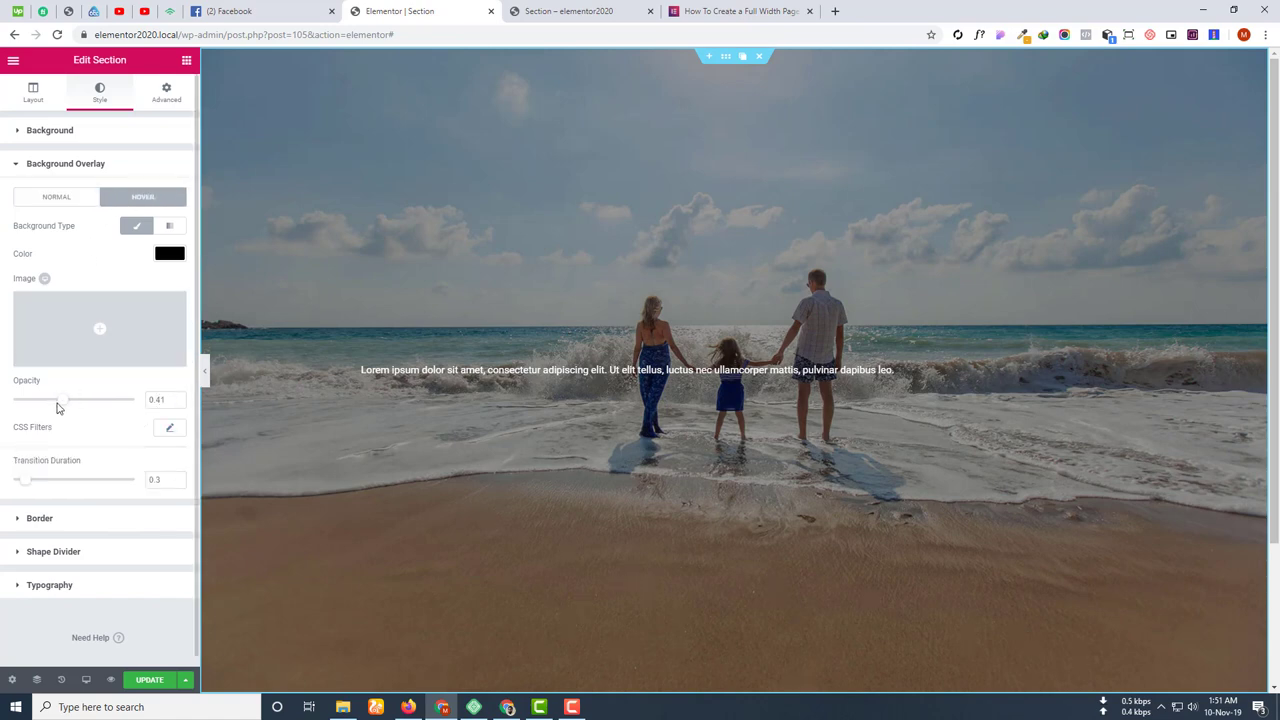
pyautogui.moveTo(60, 403); pyautogui.dragTo(40, 406)
# Try the Multiply blend mode on the normal background overlay and look over its CSS filter settings.
pyautogui.click(50, 197)
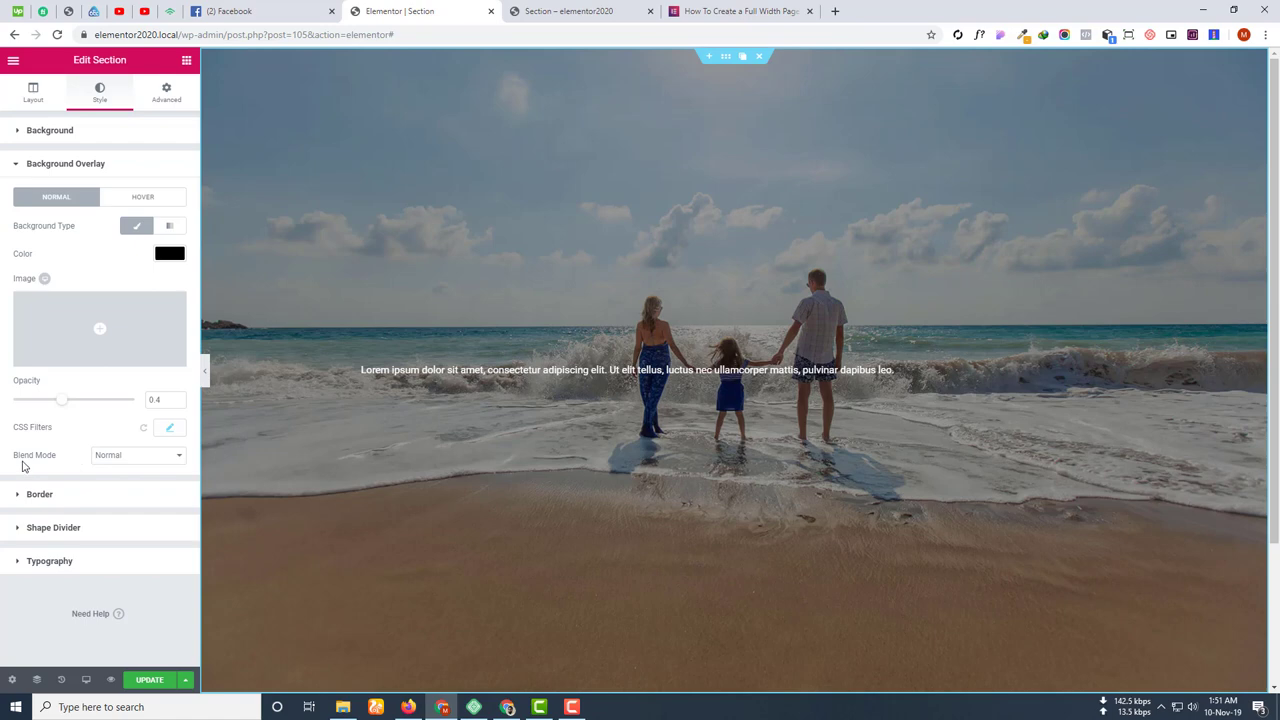
pyautogui.click(112, 458)
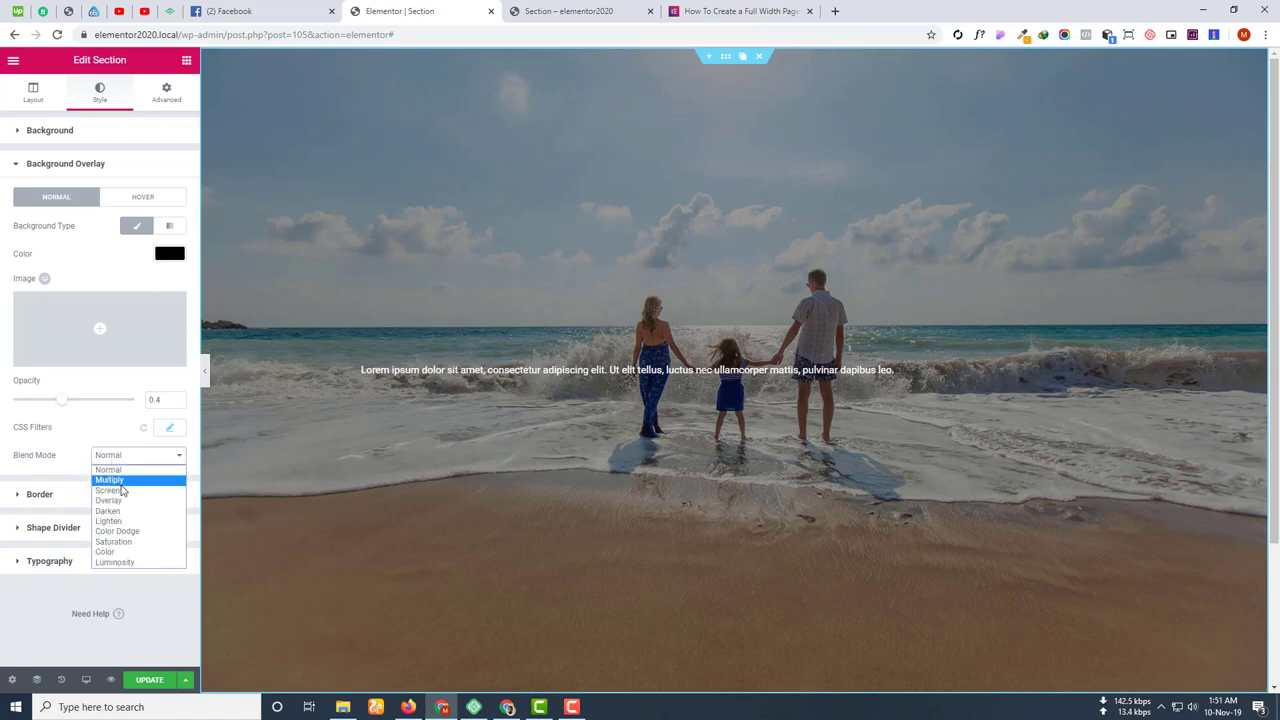
pyautogui.click(121, 481)
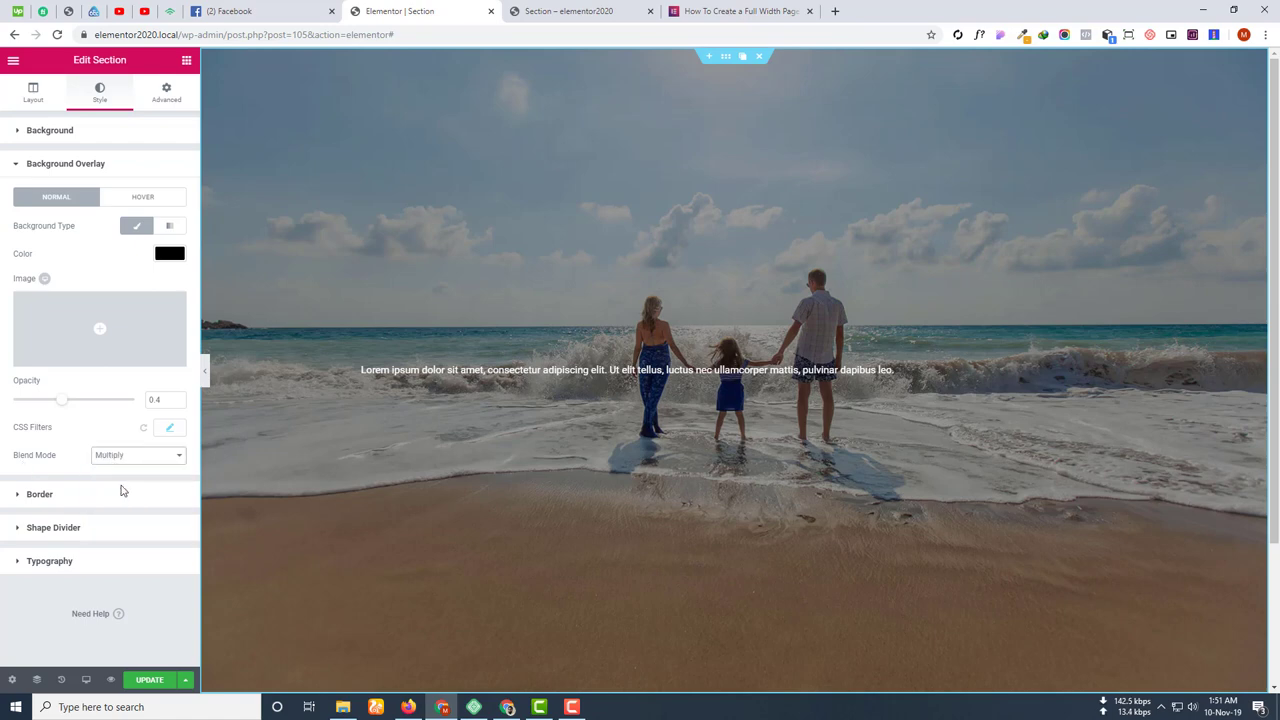
pyautogui.click(171, 429)
pyautogui.click(173, 432)
pyautogui.click(157, 430)
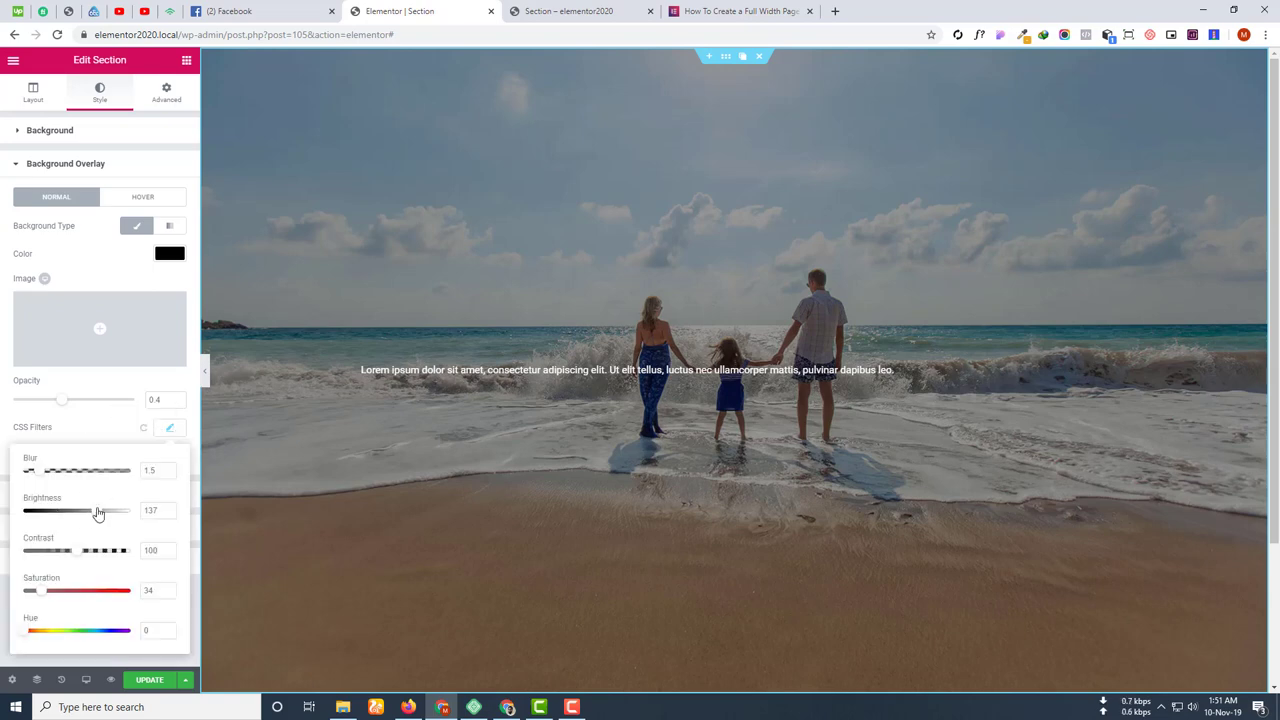
pyautogui.click(12, 525)
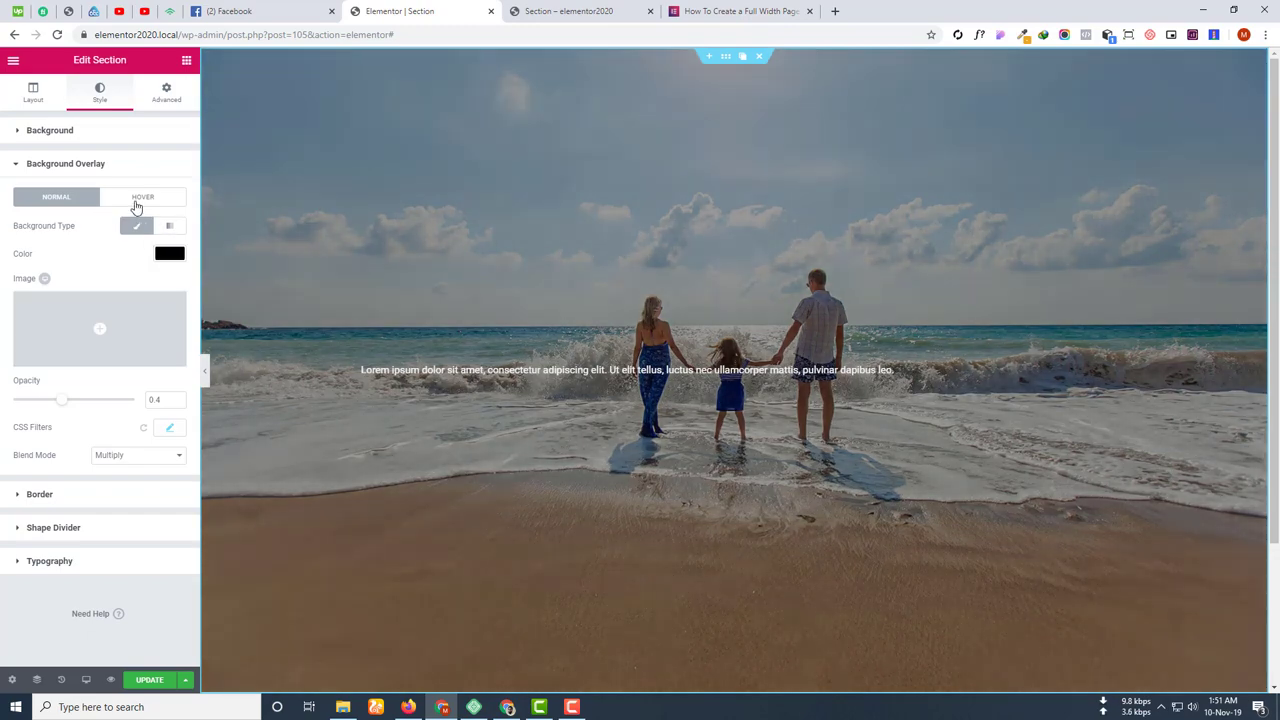
# Clear the black color from the section's hover background overlay.
pyautogui.click(142, 197)
pyautogui.click(167, 254)
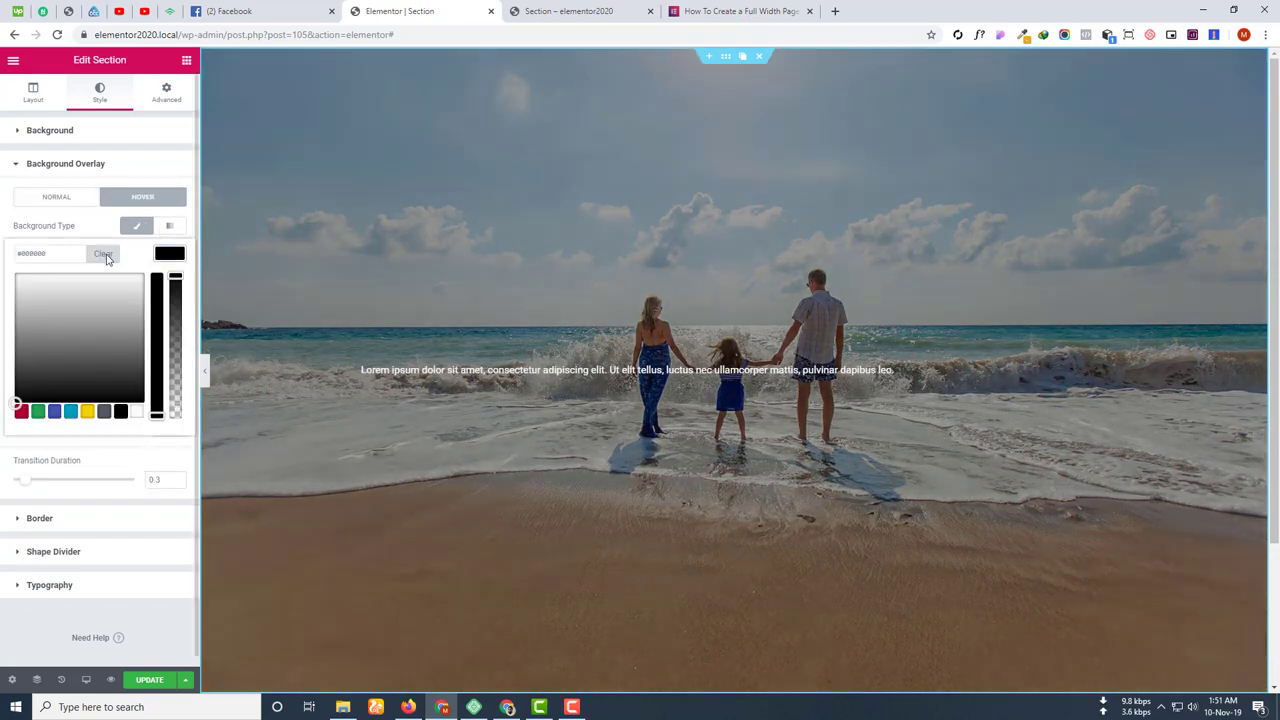
pyautogui.click(104, 253)
pyautogui.click(95, 240)
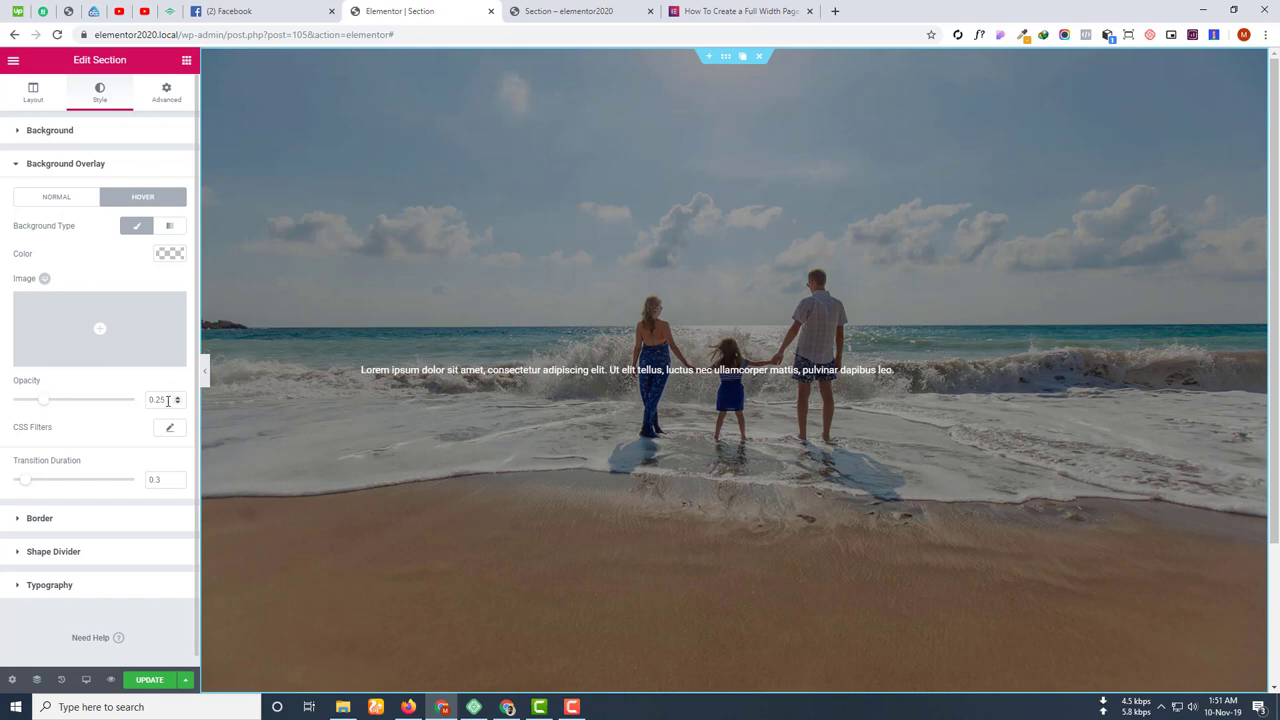
# Compare the normal and hover background overlays and set the hover overlay's opacity to 0.4.
pyautogui.click(78, 200)
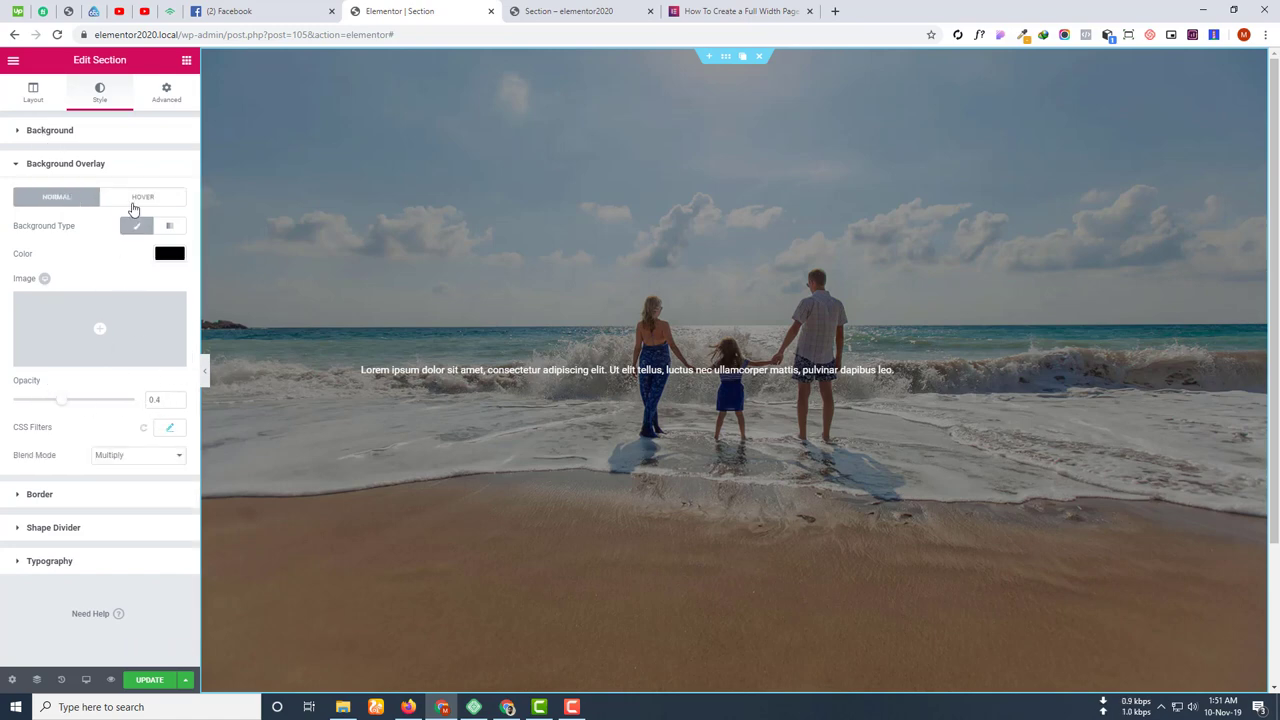
pyautogui.click(140, 200)
pyautogui.doubleClick(167, 400)
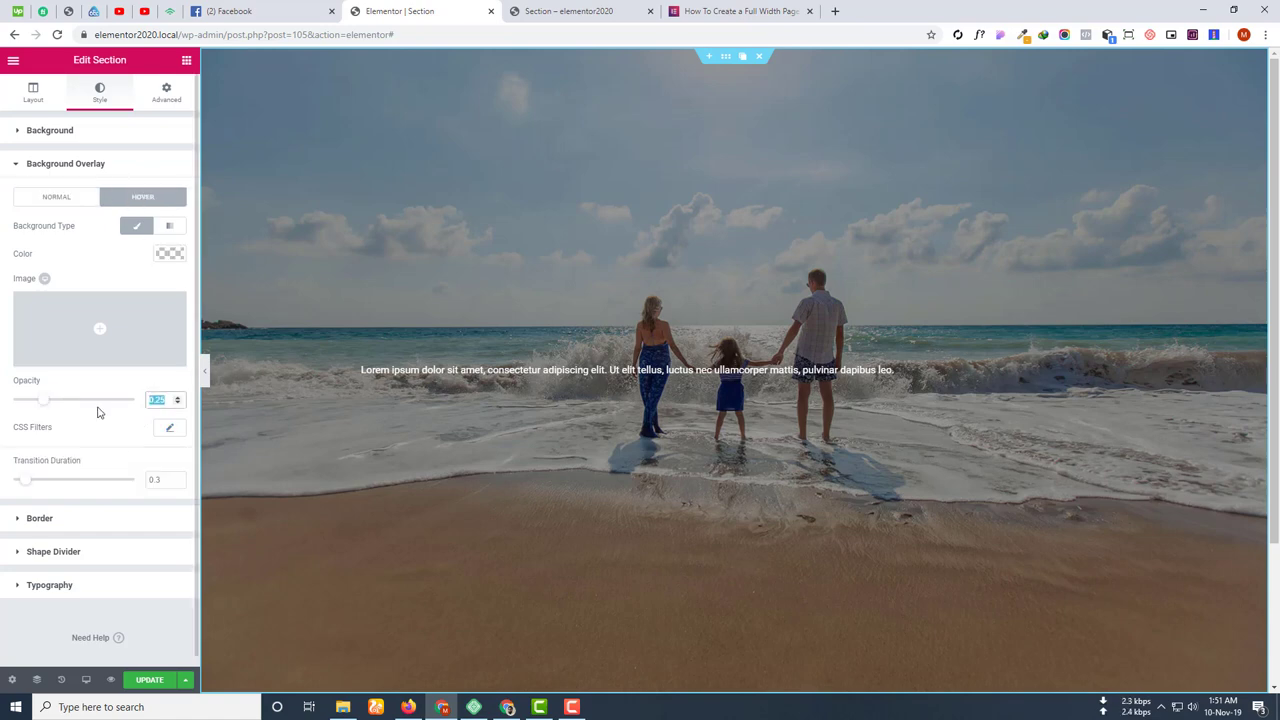
pyautogui.write('.4')
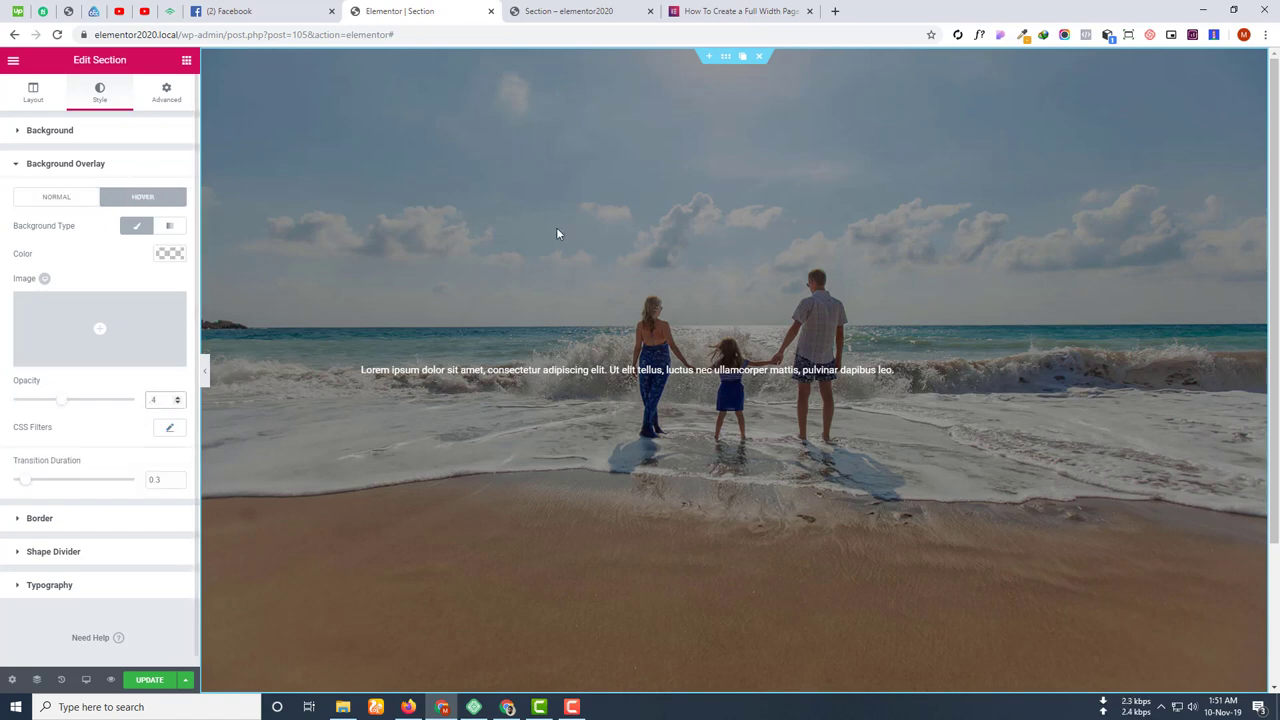
pyautogui.click(100, 379)
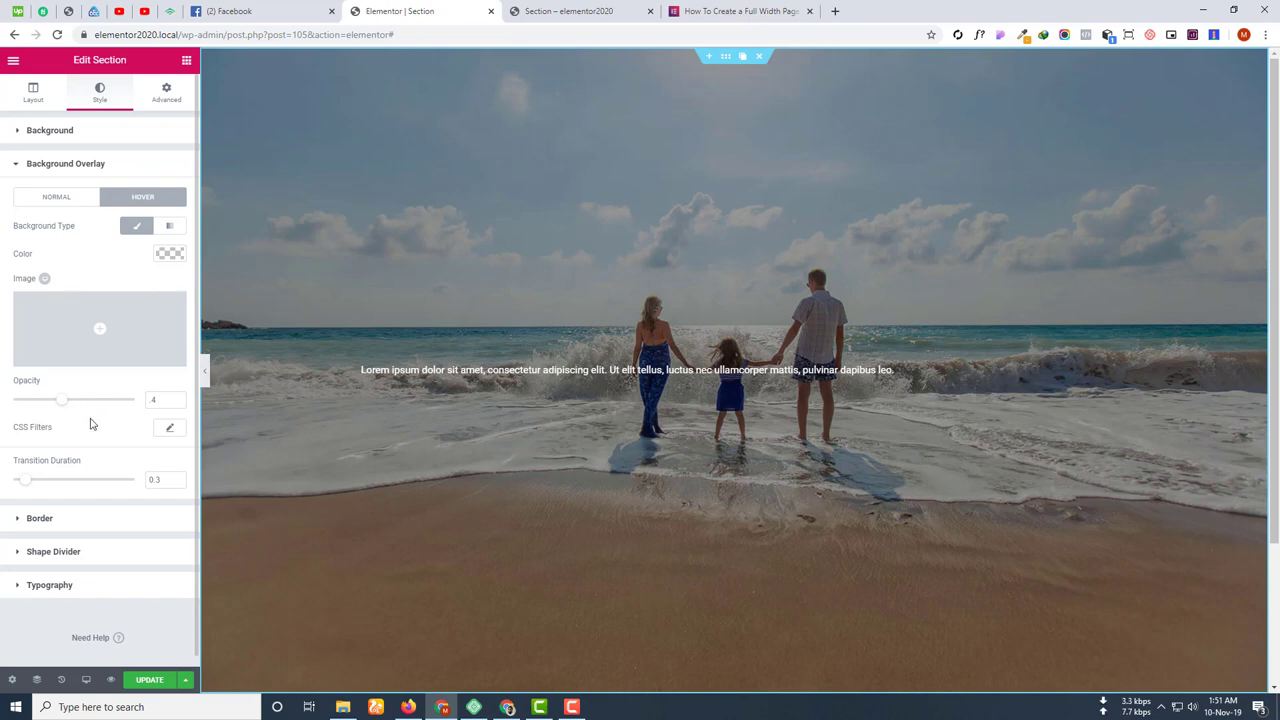
# Try the Overlay, Multiply, Screen, Luminosity and Color Dodge blend modes on the normal background overlay.
pyautogui.click(53, 199)
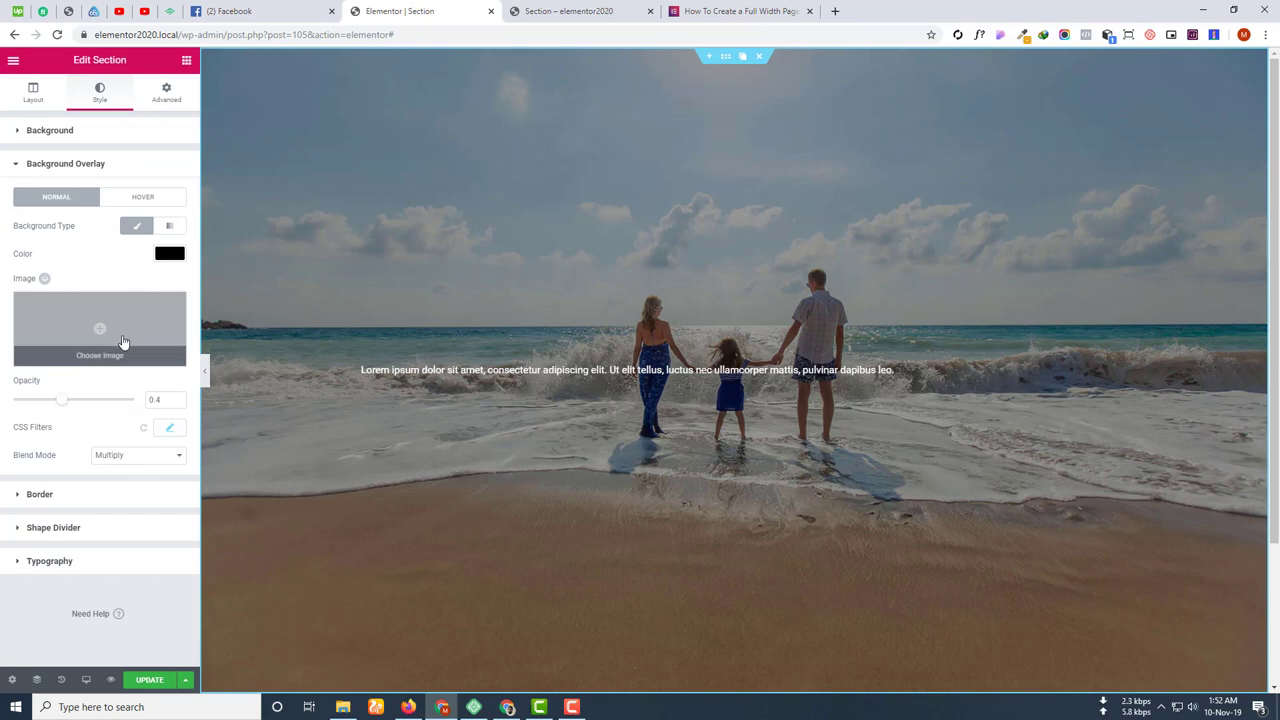
pyautogui.click(126, 463)
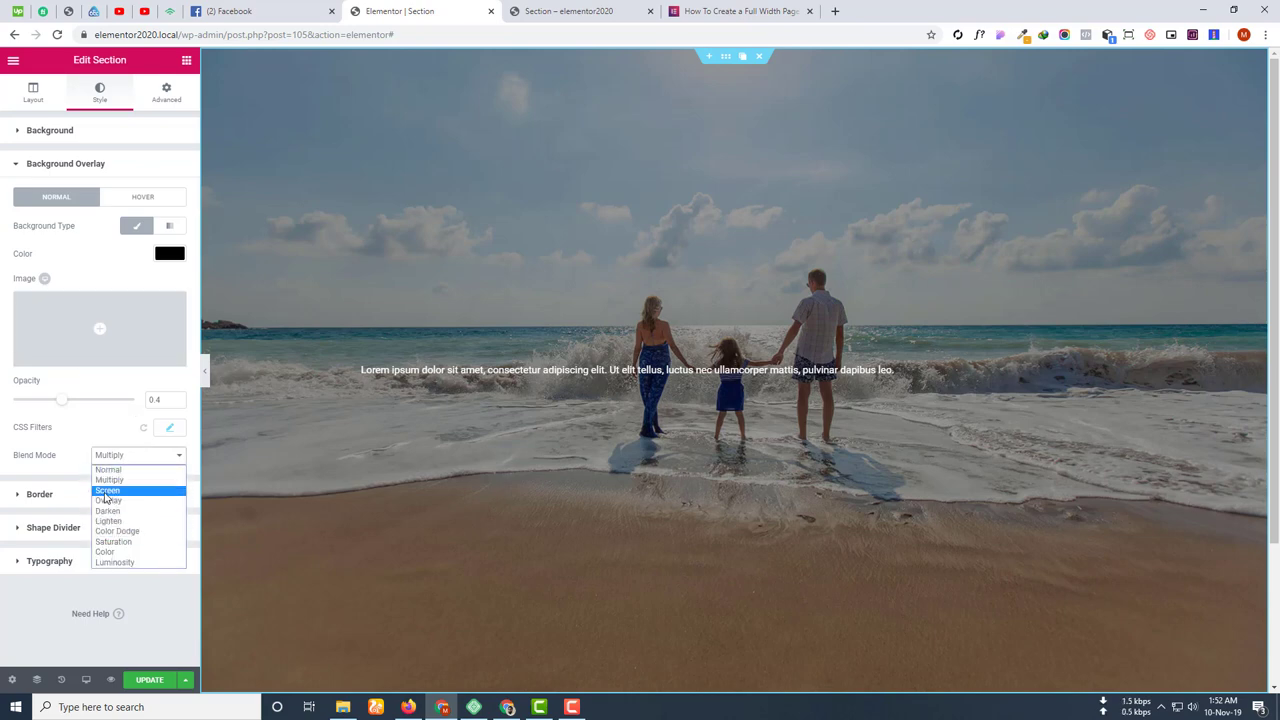
pyautogui.click(110, 501)
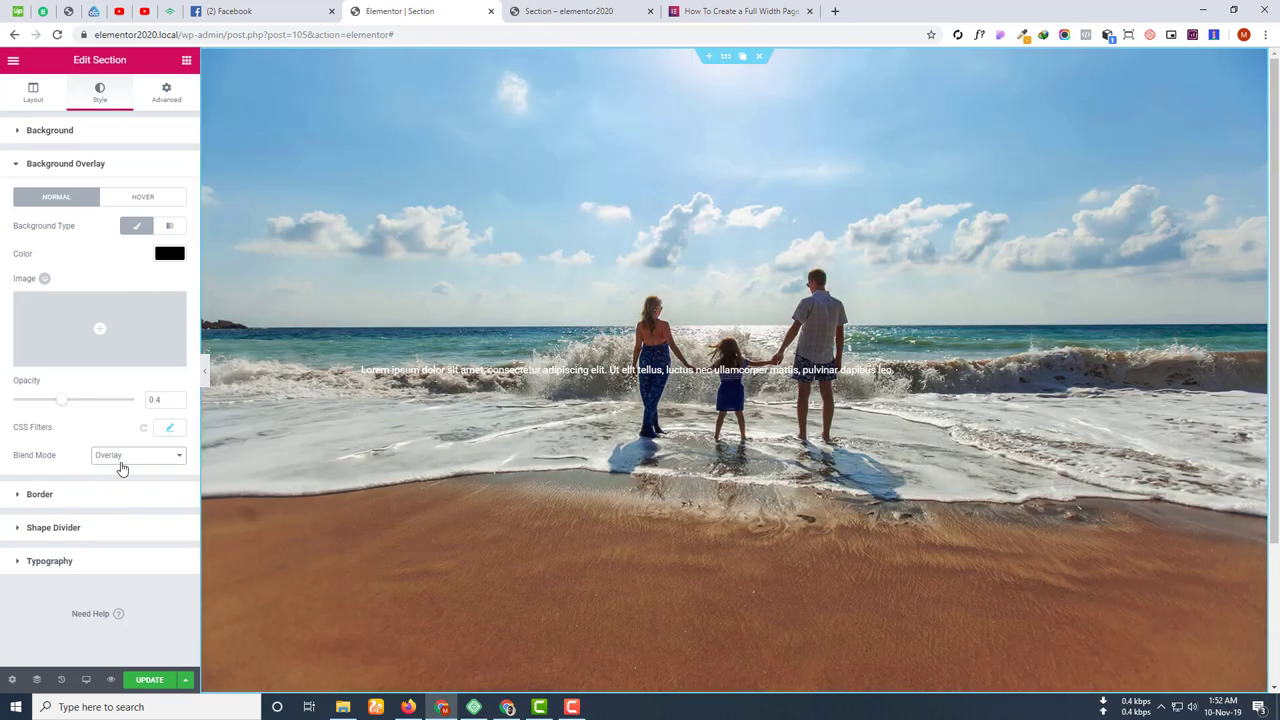
pyautogui.click(122, 457)
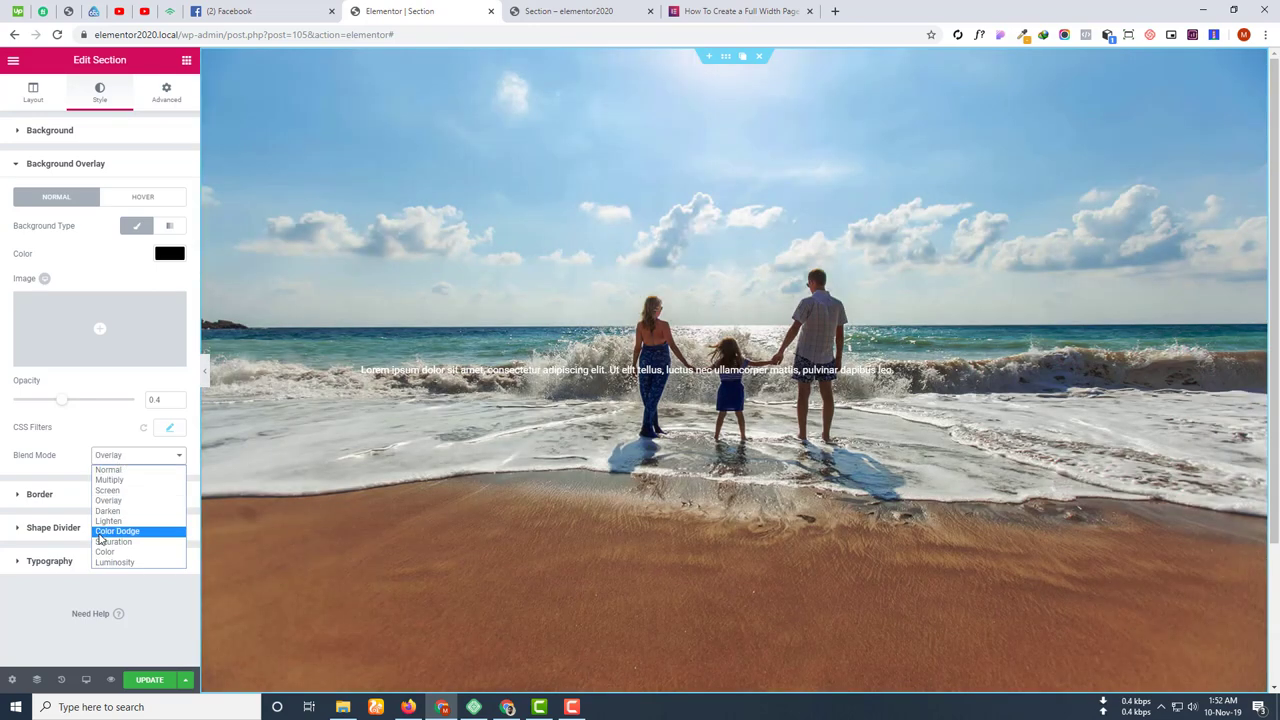
pyautogui.click(135, 481)
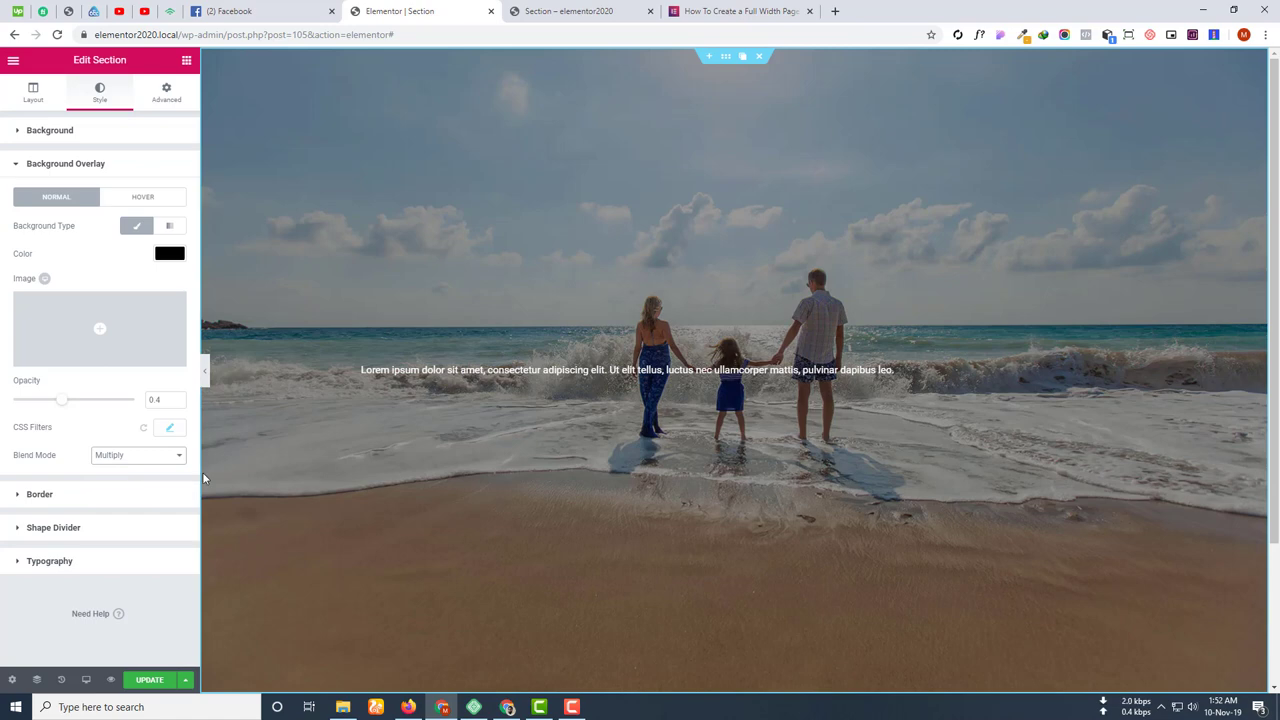
pyautogui.click(154, 457)
pyautogui.click(137, 495)
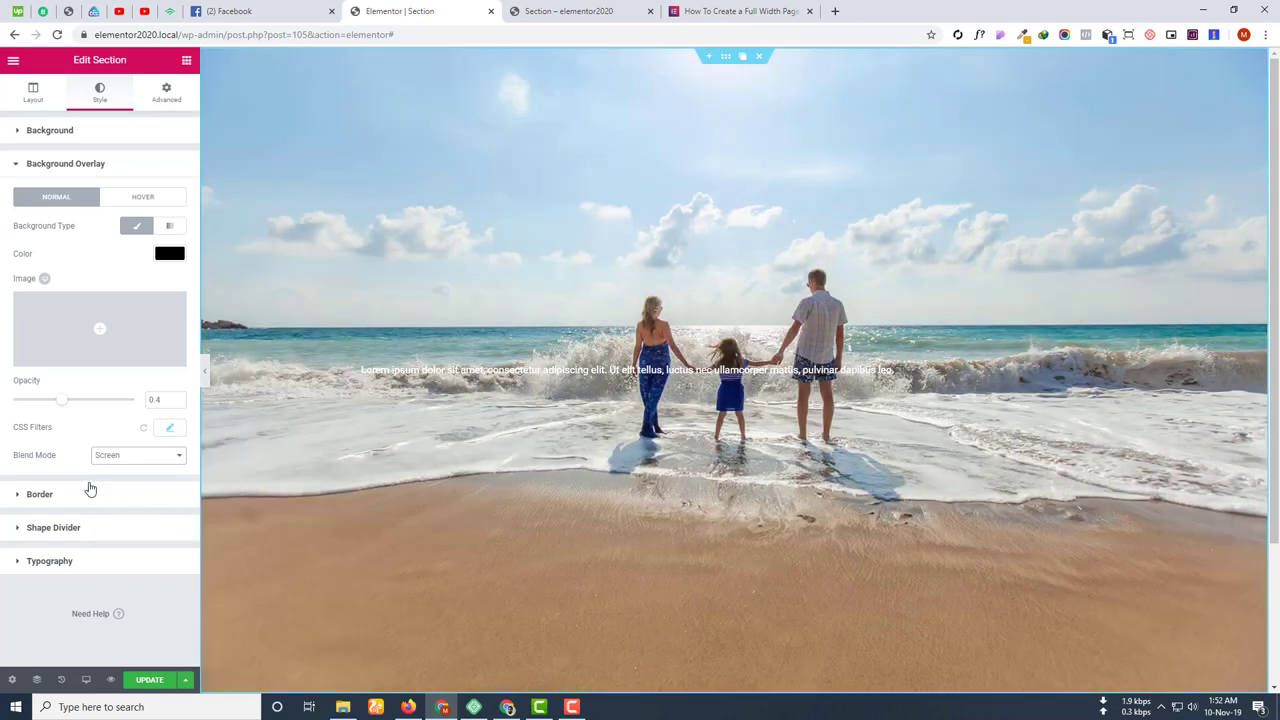
pyautogui.click(101, 459)
pyautogui.click(122, 563)
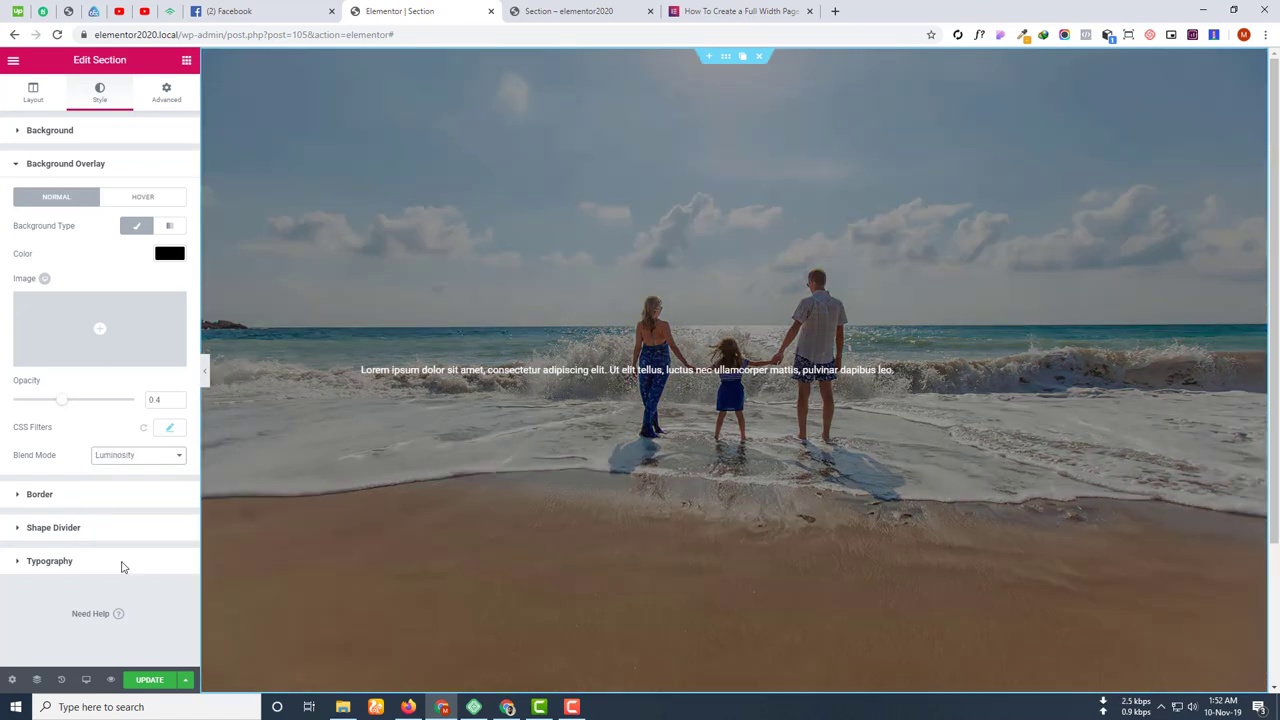
pyautogui.click(129, 459)
pyautogui.click(111, 536)
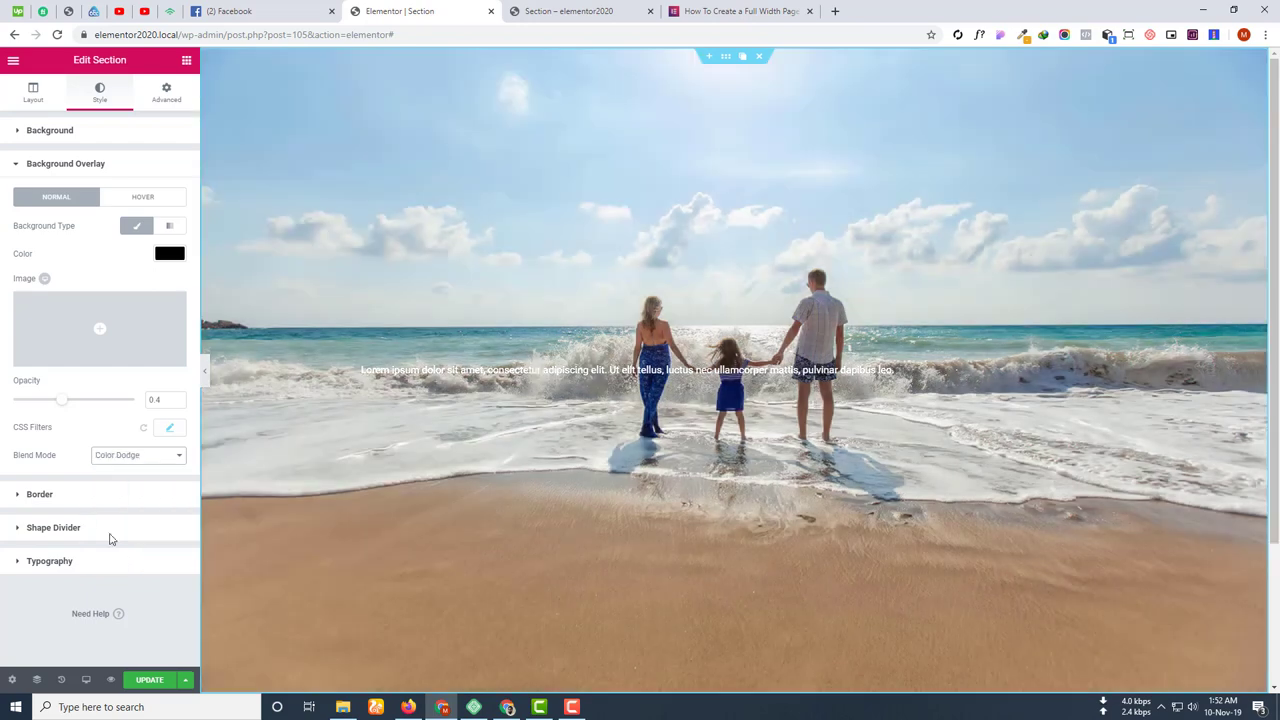
# Set the normal background overlay's blend mode to Saturation.
pyautogui.click(126, 455)
pyautogui.click(113, 545)
pyautogui.moveTo(66, 460); pyautogui.dragTo(20, 460)
pyautogui.click(11, 460)
pyautogui.tripleClick(15, 460)
pyautogui.click(70, 455)
# Try the Solid, Double, Dotted, Dashed and Groove types for the section's normal border.
pyautogui.click(40, 494)
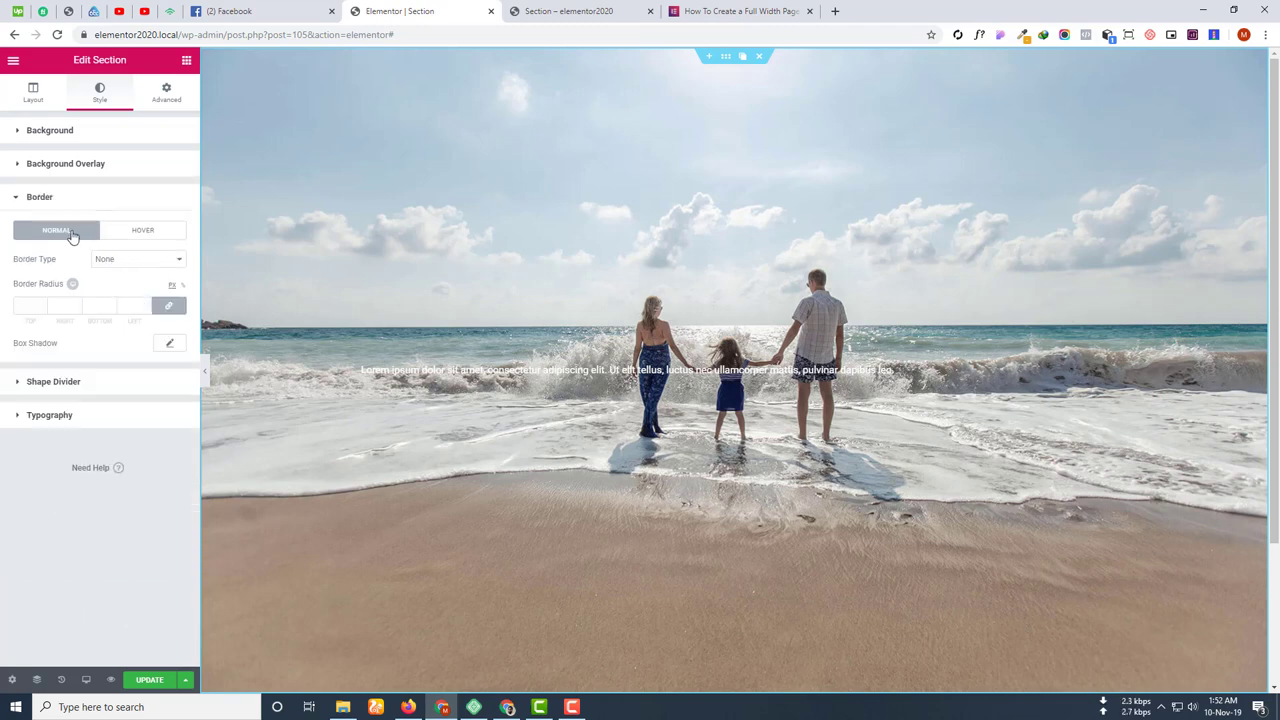
pyautogui.click(141, 263)
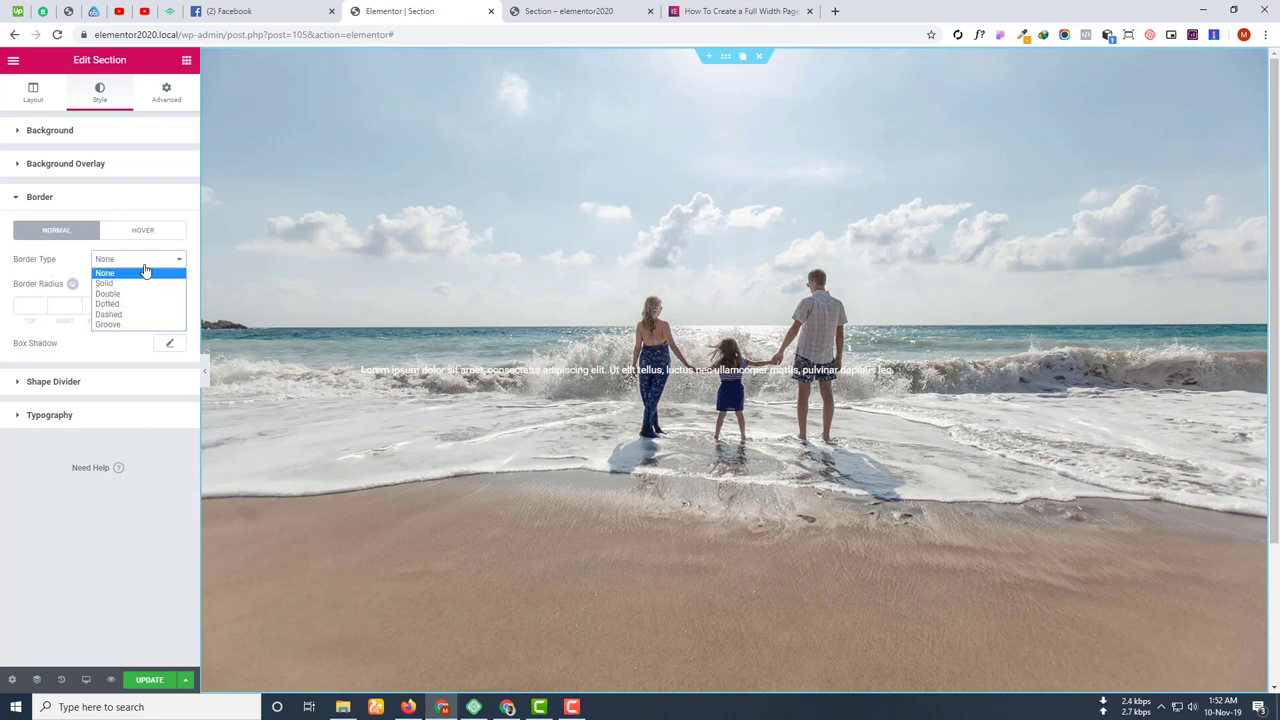
pyautogui.click(129, 284)
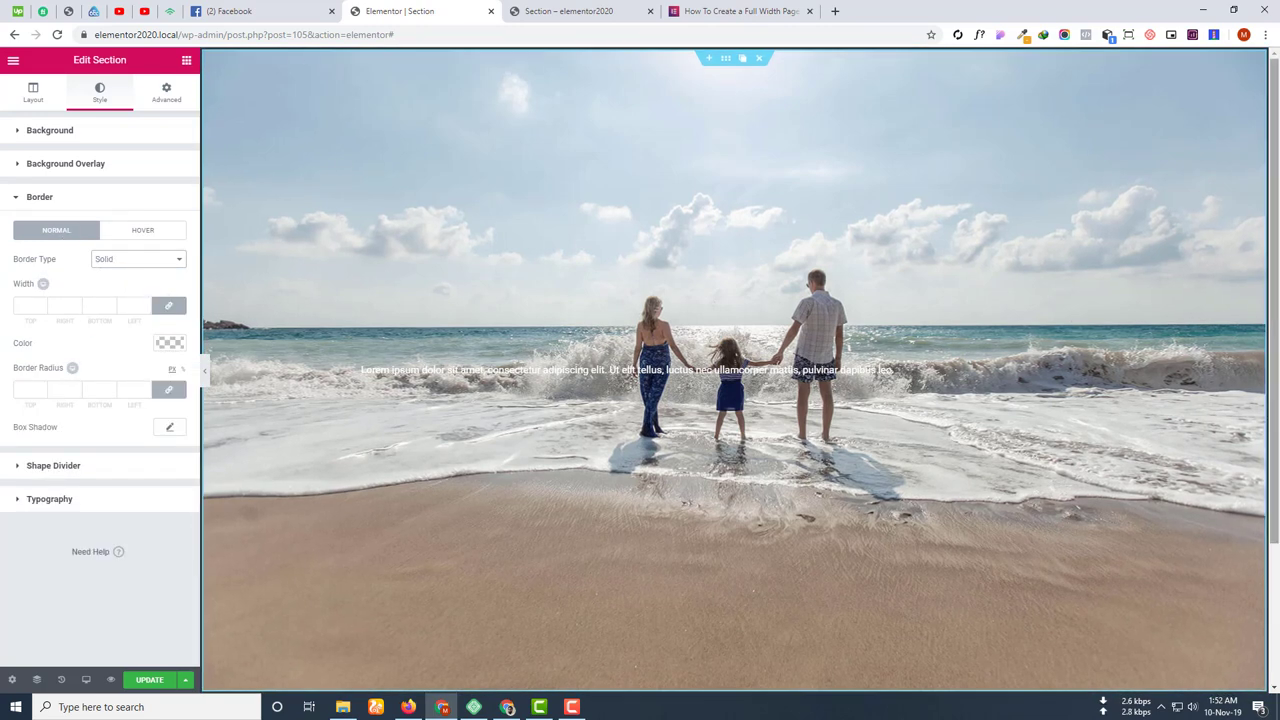
pyautogui.click(137, 260)
pyautogui.click(127, 295)
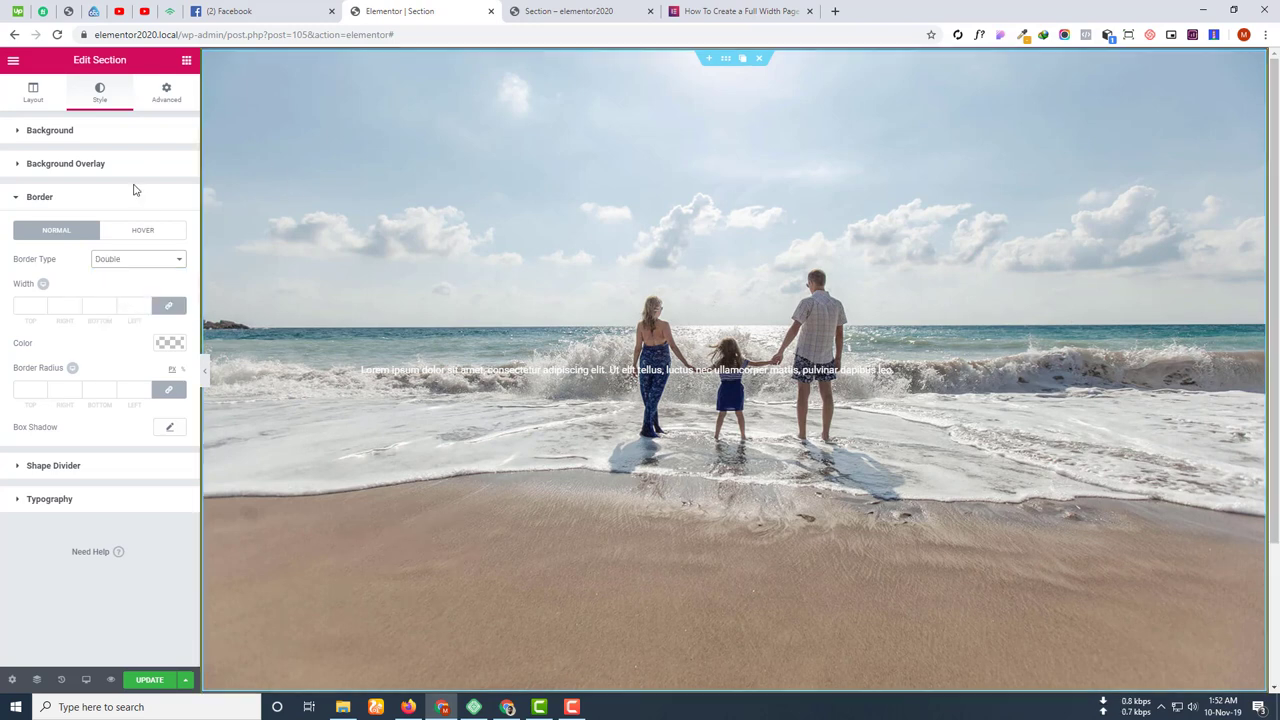
pyautogui.click(149, 265)
pyautogui.click(129, 306)
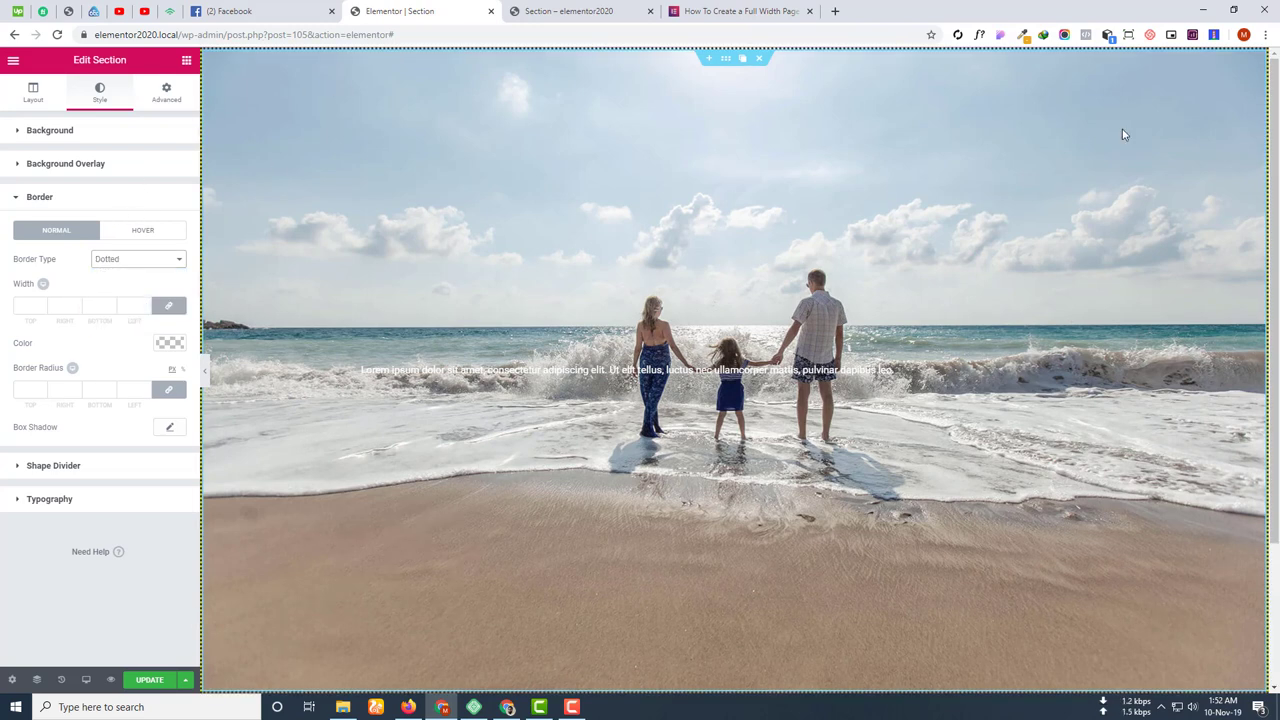
pyautogui.click(130, 264)
pyautogui.click(124, 317)
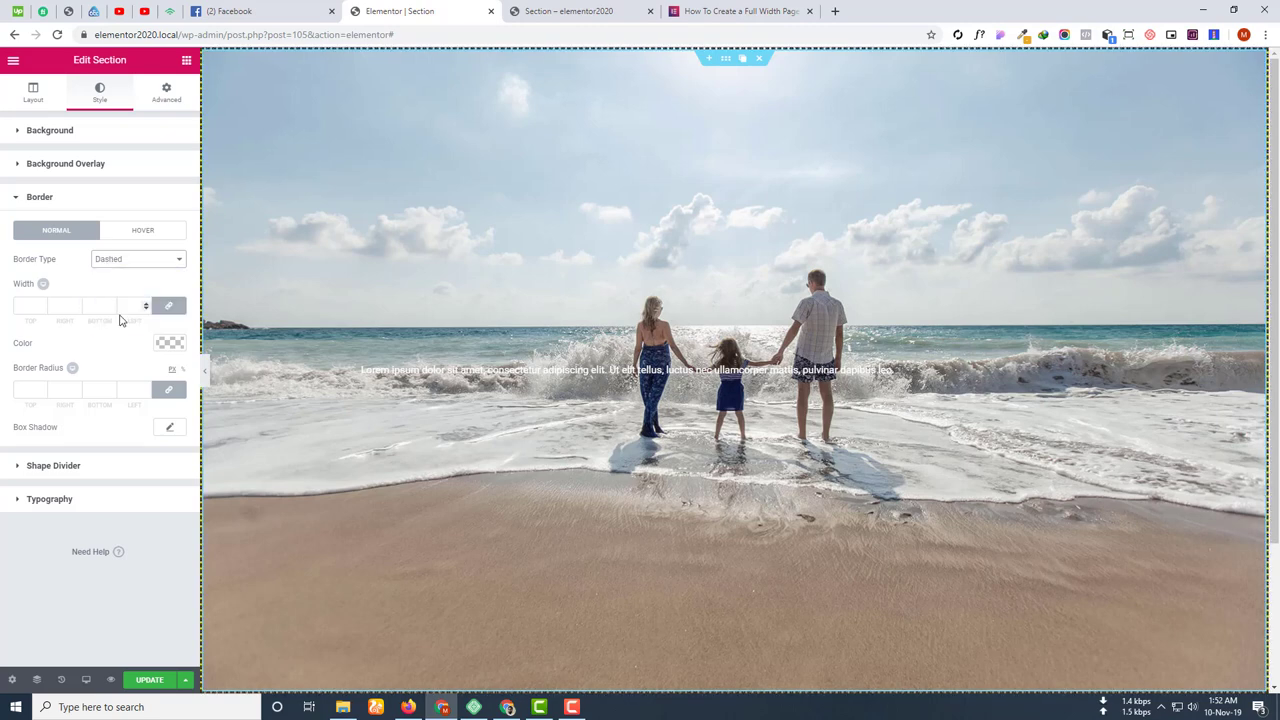
pyautogui.click(123, 264)
pyautogui.click(118, 329)
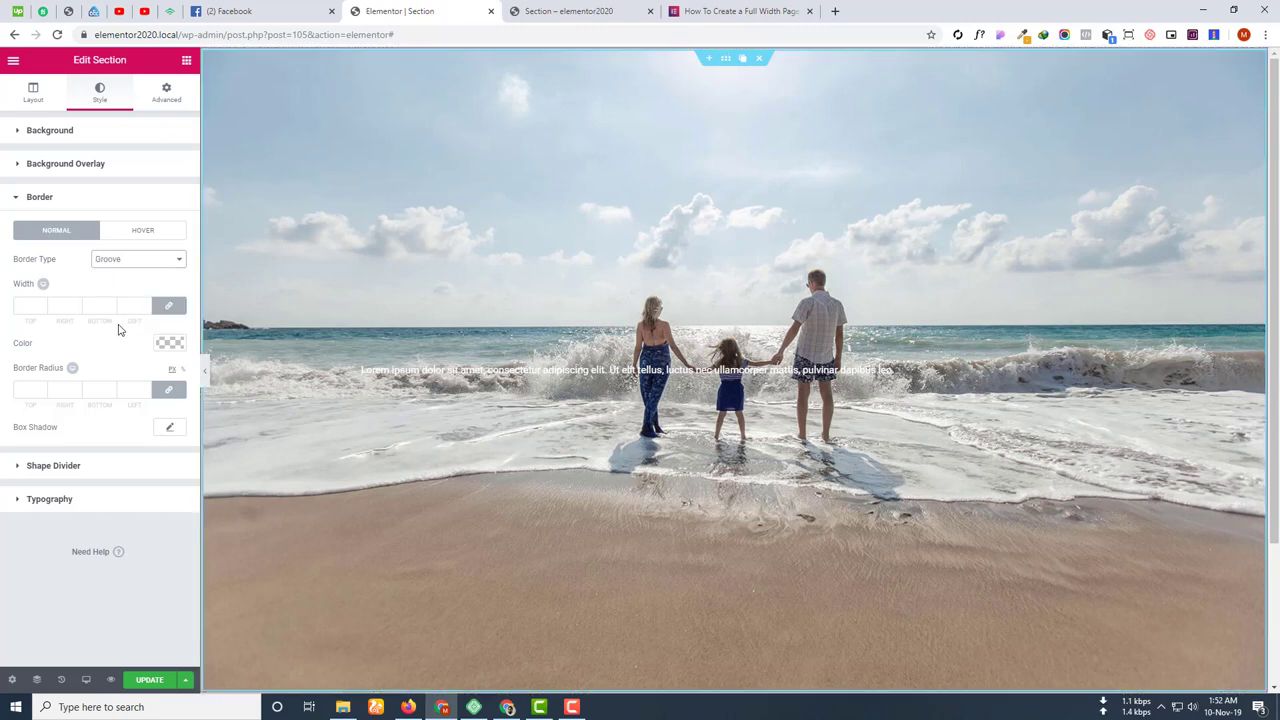
# Set the section's normal border type to Solid and toggle the linking of its width values, leaving them linked.
pyautogui.click(122, 264)
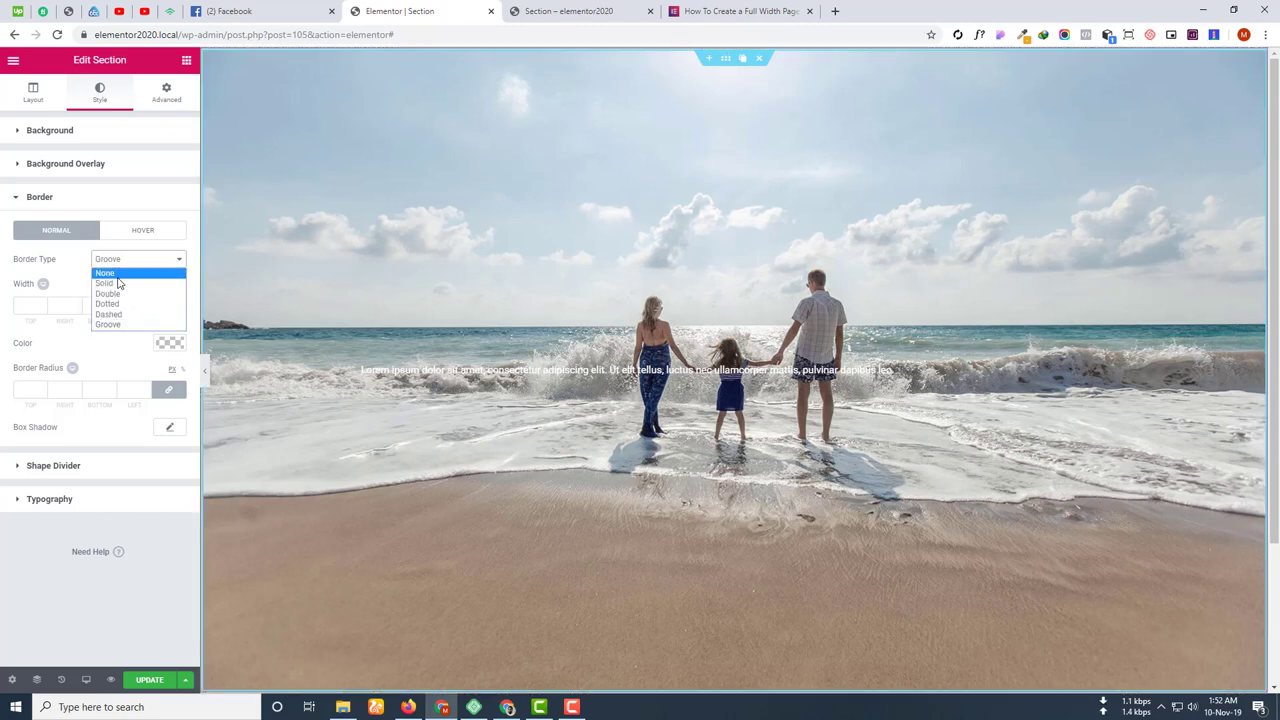
pyautogui.click(116, 290)
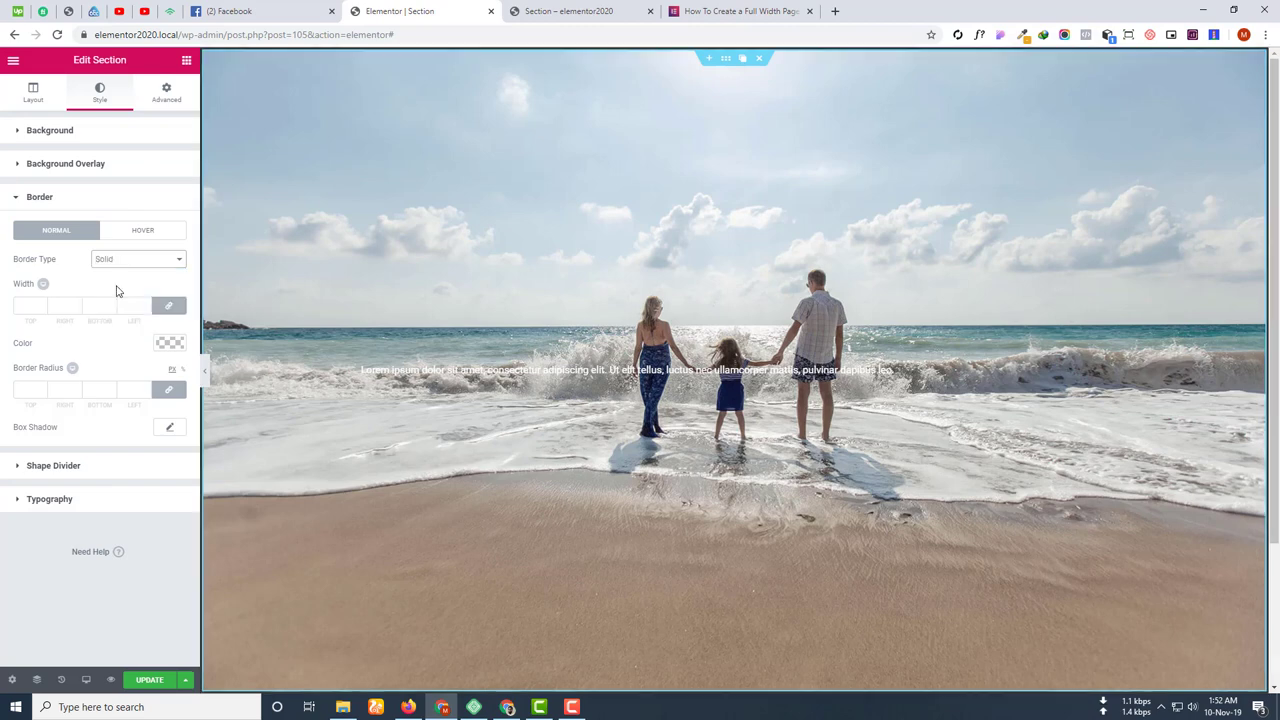
pyautogui.click(36, 304)
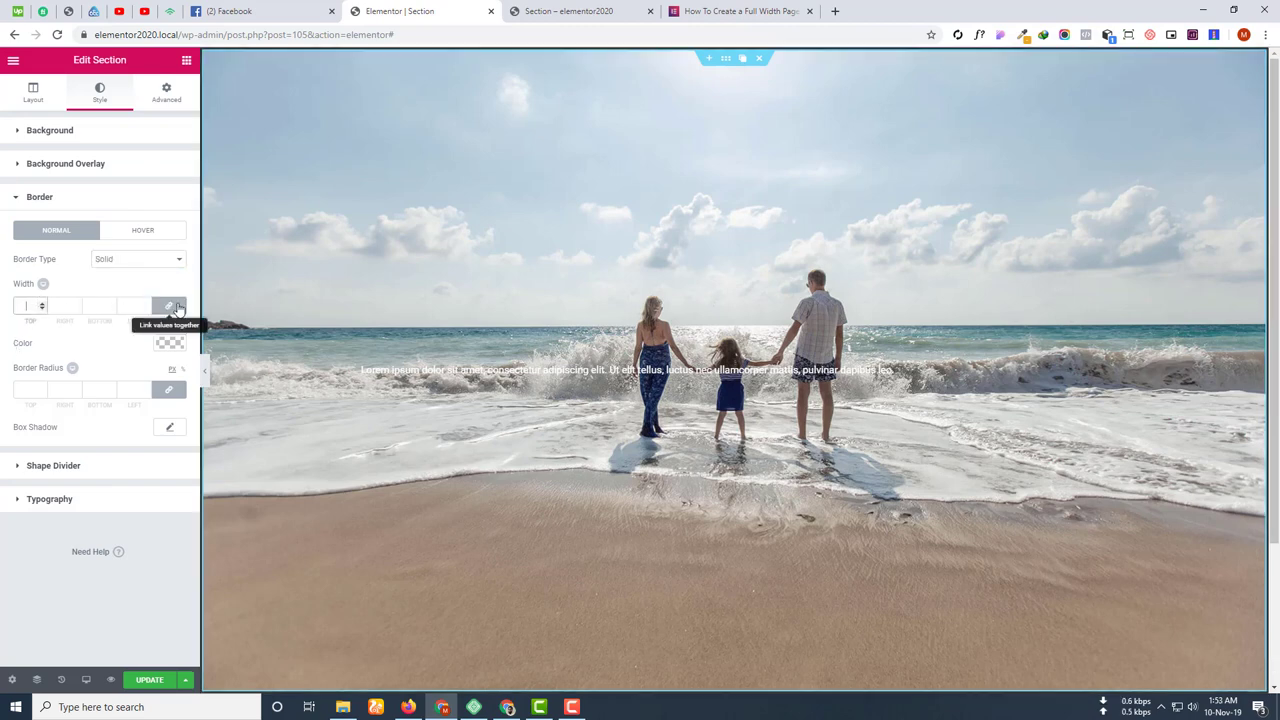
pyautogui.click(172, 308)
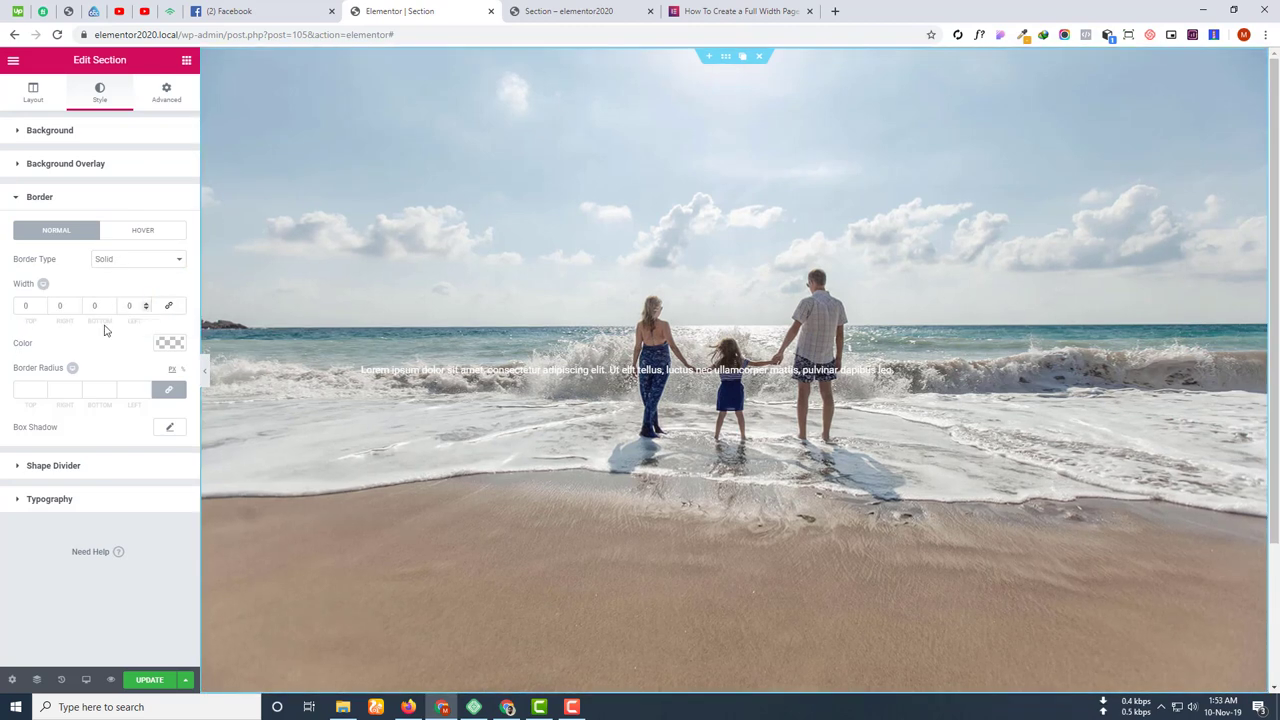
pyautogui.click(172, 308)
pyautogui.click(25, 305)
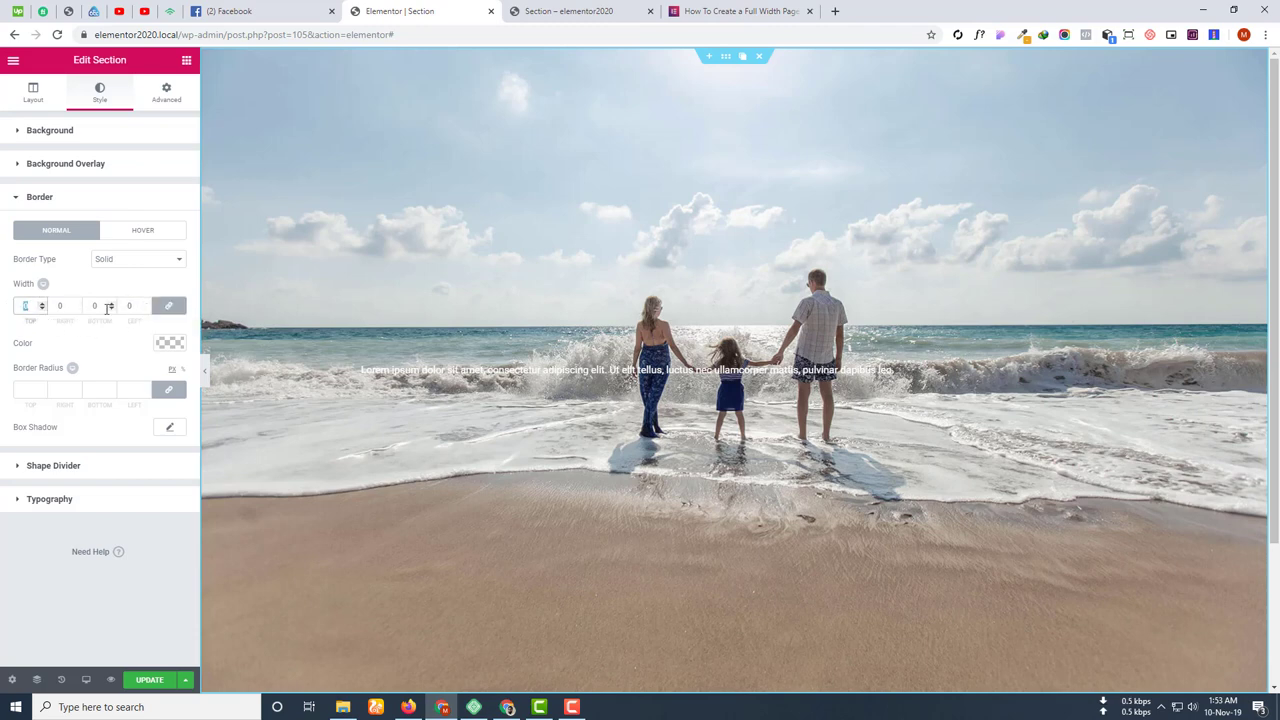
pyautogui.click(172, 310)
pyautogui.click(168, 305)
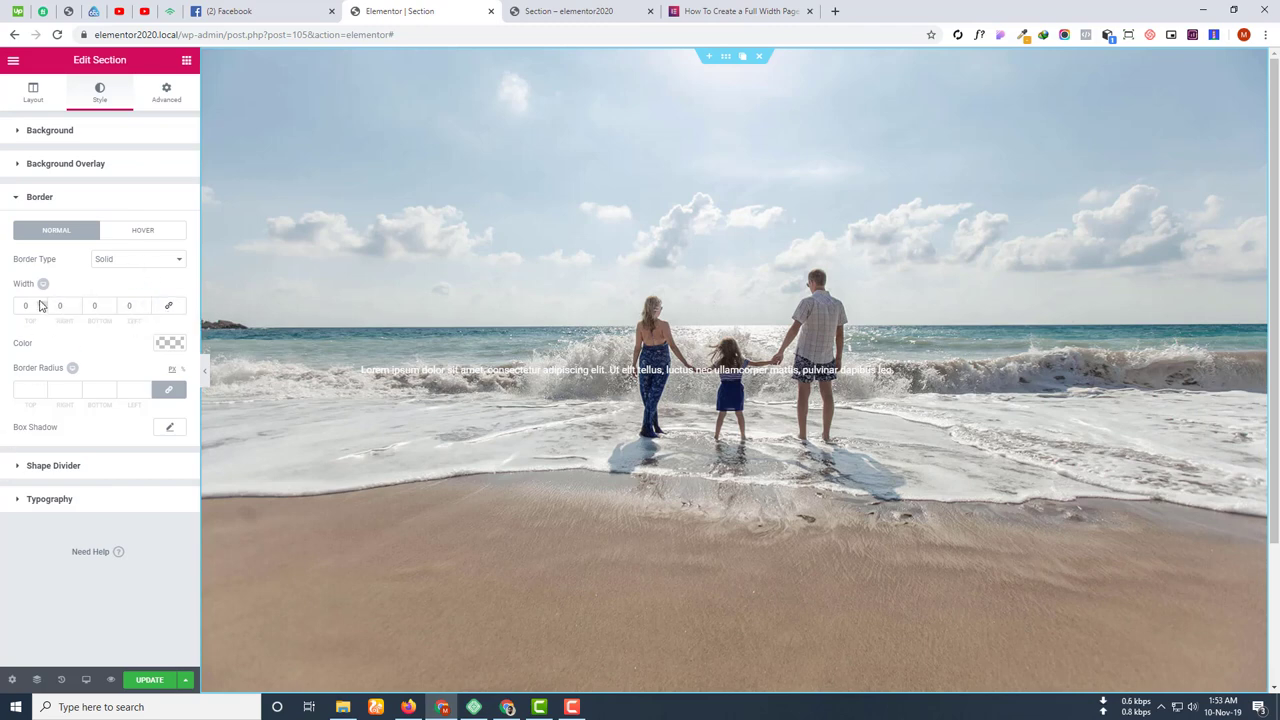
pyautogui.click(168, 305)
# Try a linked border width of 10 on all four sides and reset it to 0.
pyautogui.moveTo(33, 309); pyautogui.dragTo(4, 309)
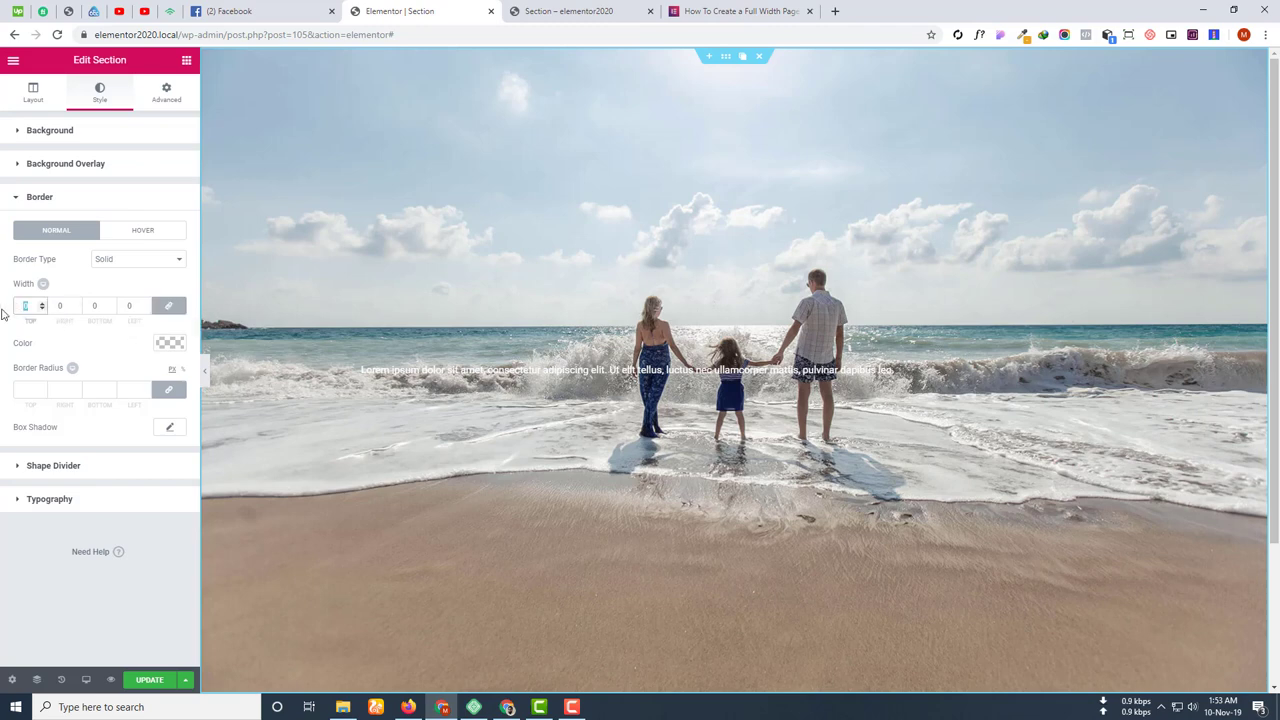
pyautogui.write('10')
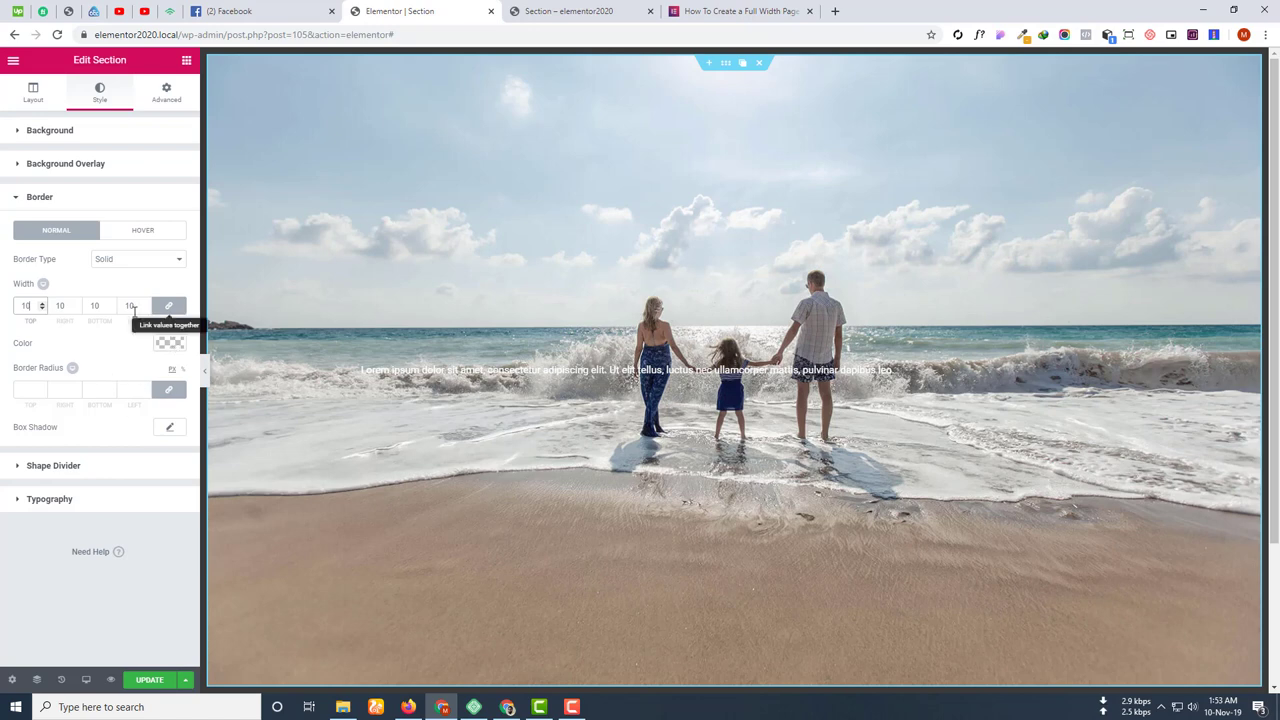
pyautogui.moveTo(33, 307); pyautogui.dragTo(3, 310)
pyautogui.write('0')
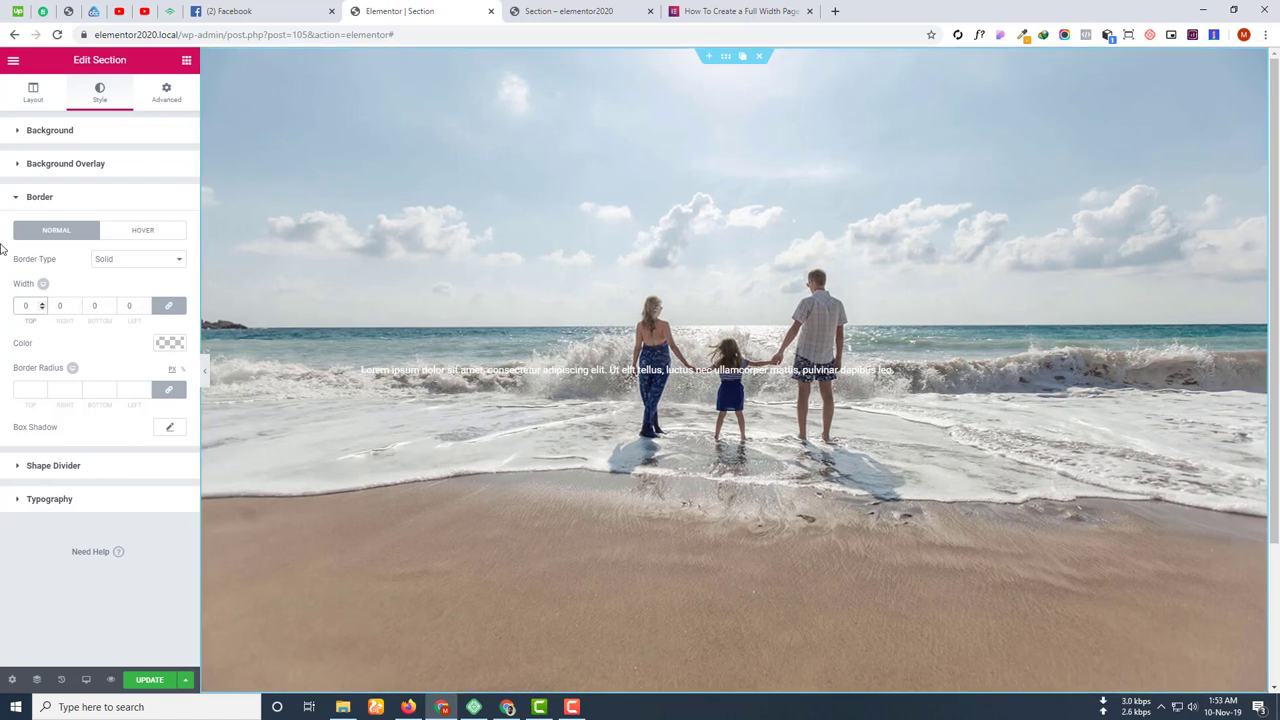
# Unlink the section's border widths, try a width of 10 on the top side only, and undo it.
pyautogui.click(169, 306)
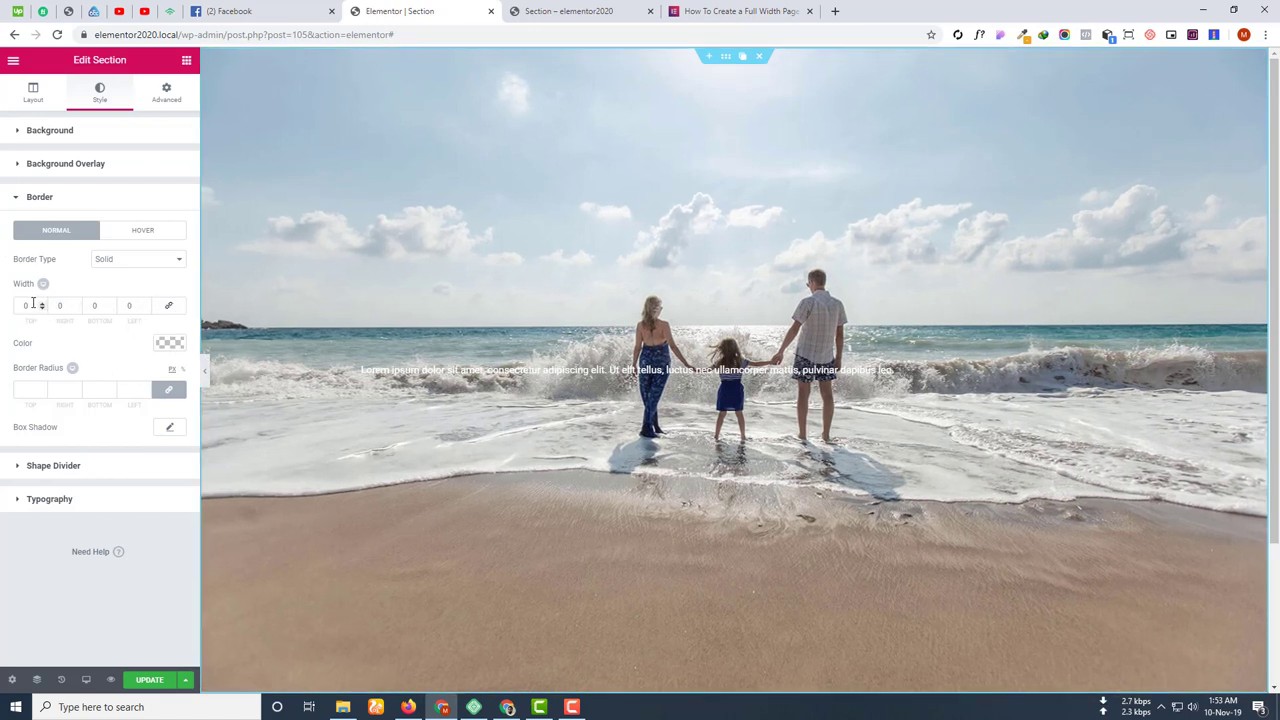
pyautogui.moveTo(30, 305); pyautogui.dragTo(3, 318)
pyautogui.write('10')
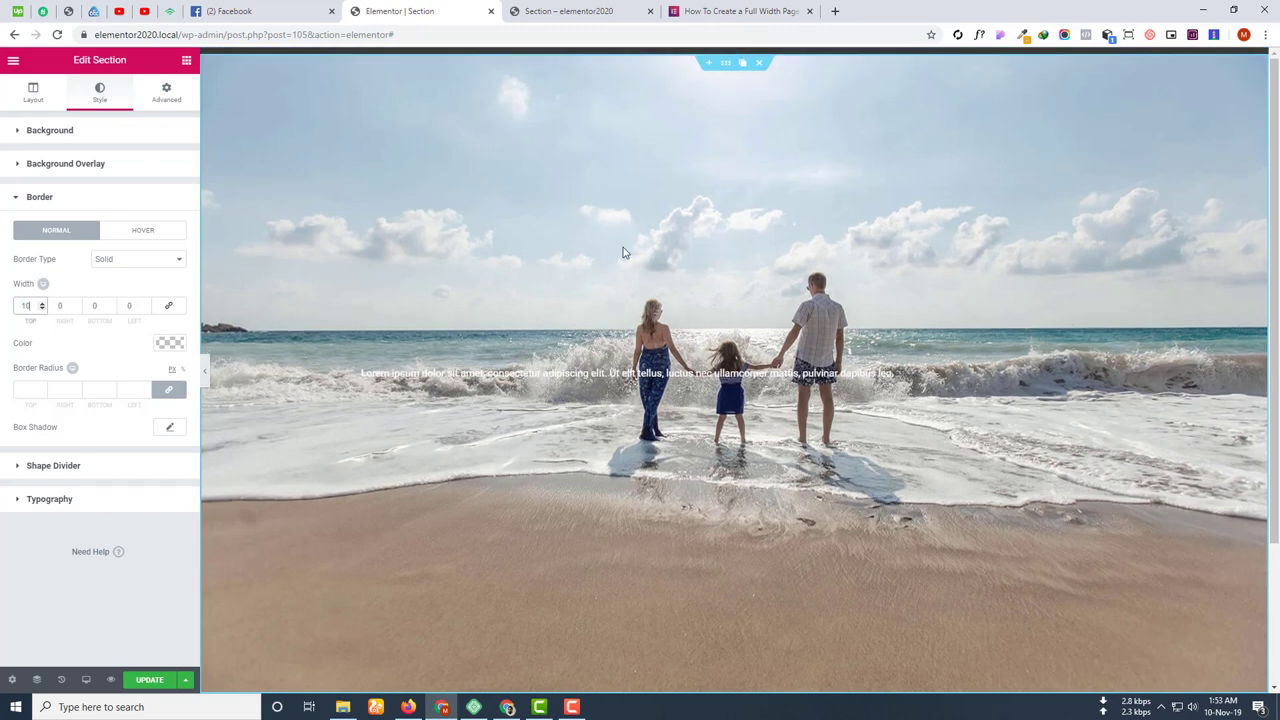
pyautogui.hotkey('ctrl', 'z')
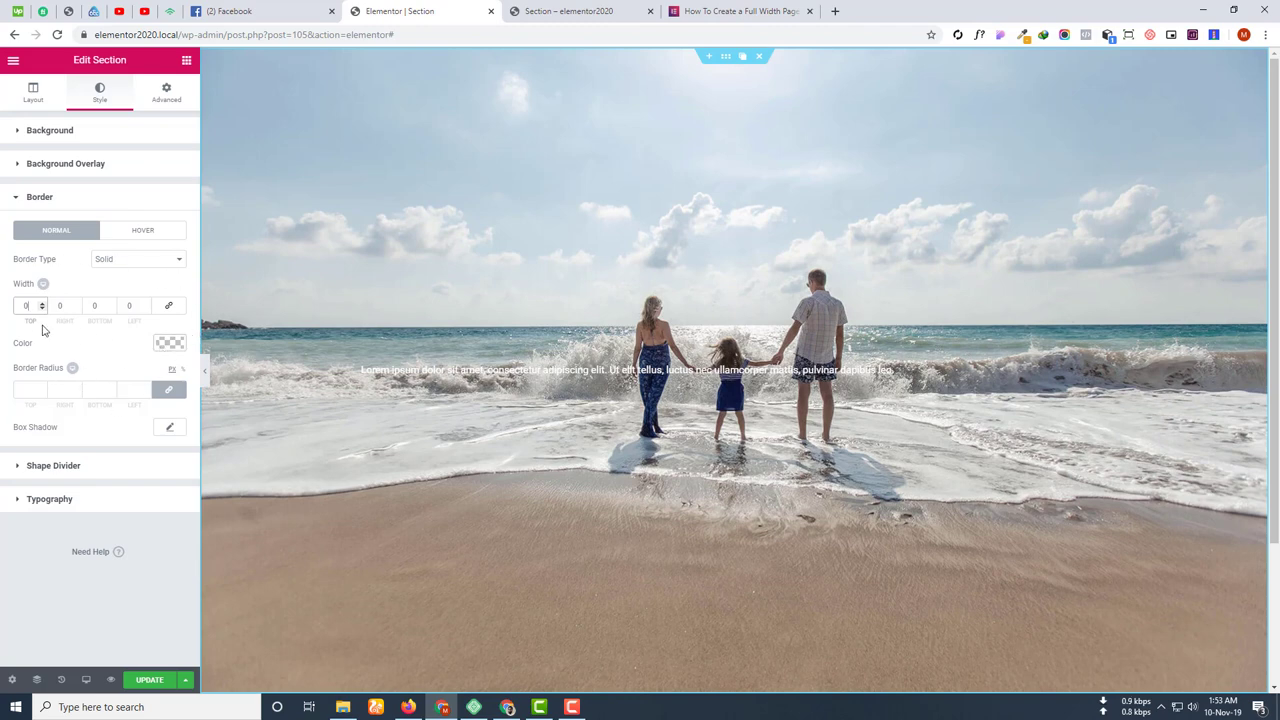
# Set the section's linked border width to 10 on all four sides and its border radius to 50 on all corners.
pyautogui.moveTo(33, 308); pyautogui.dragTo(8, 313)
pyautogui.write('10')
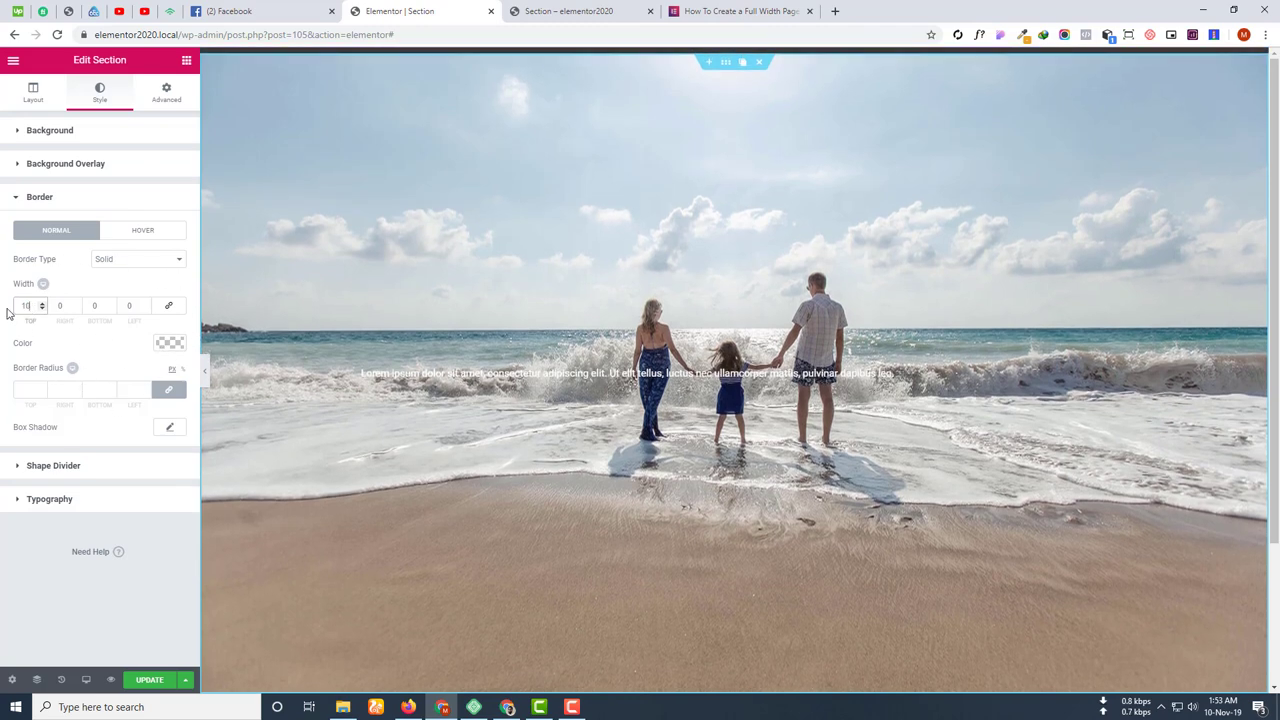
pyautogui.click(168, 307)
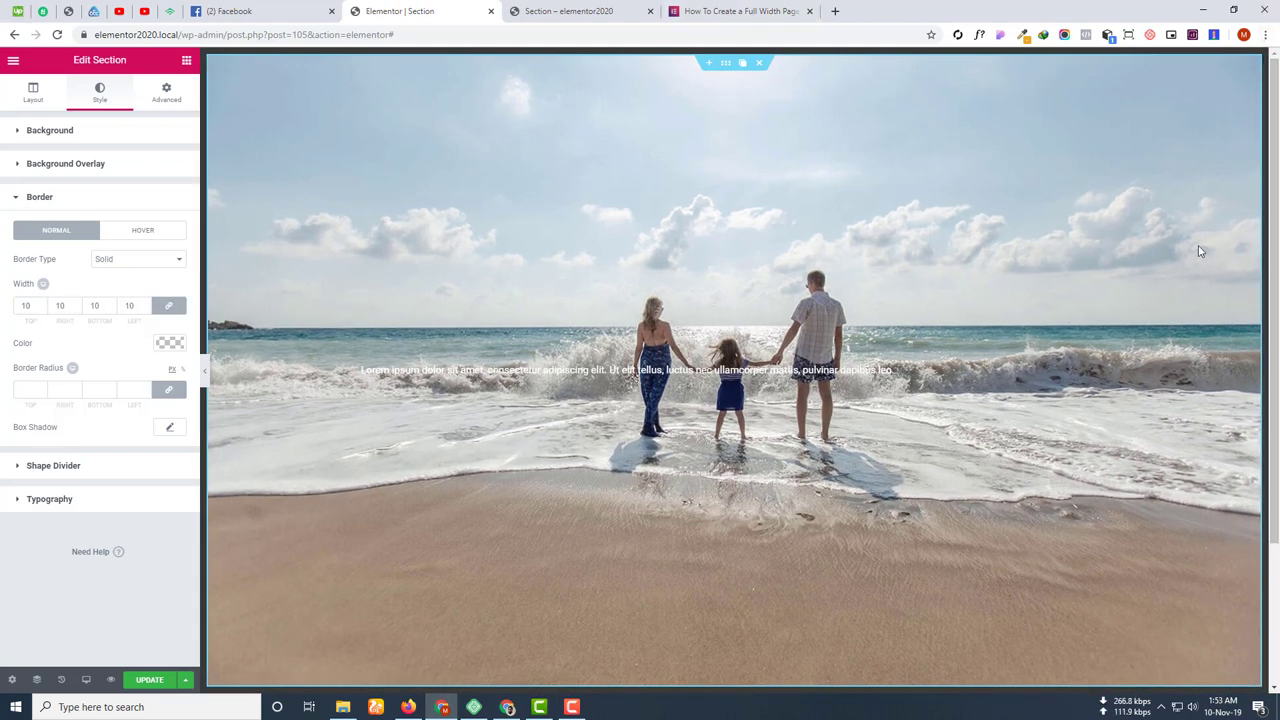
pyautogui.click(23, 390)
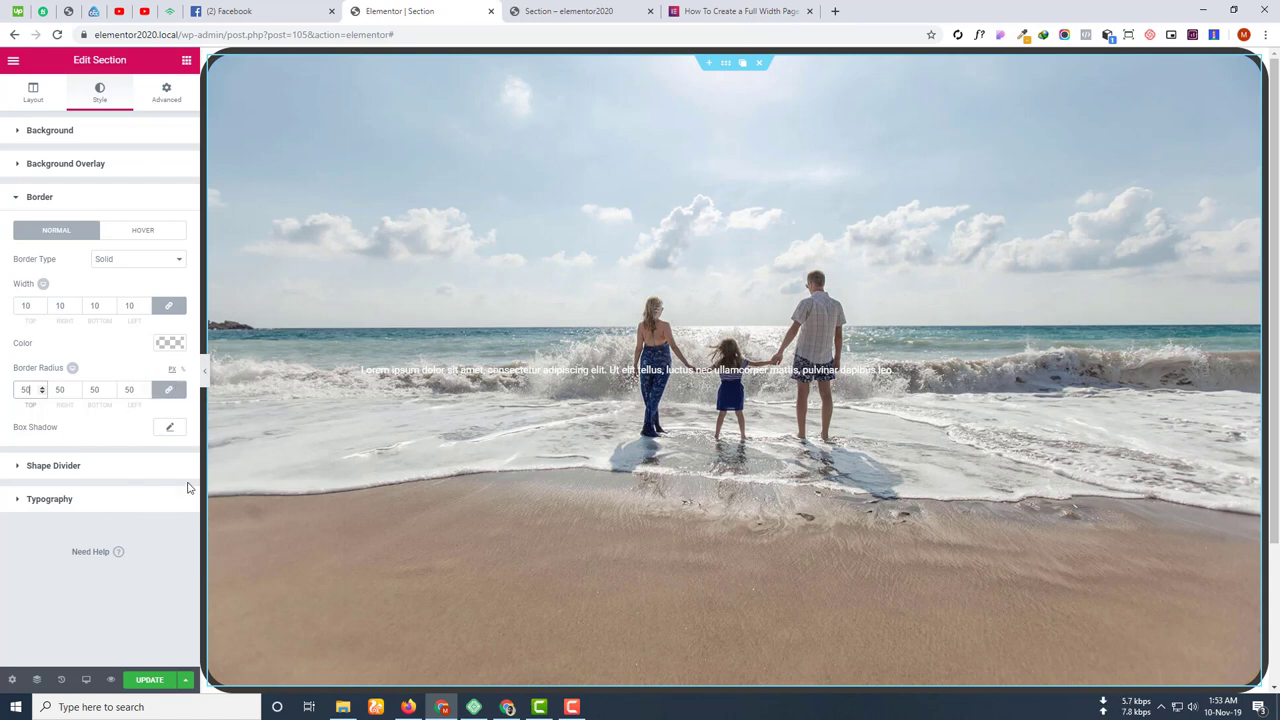
pyautogui.scroll(-2, 536, 420)
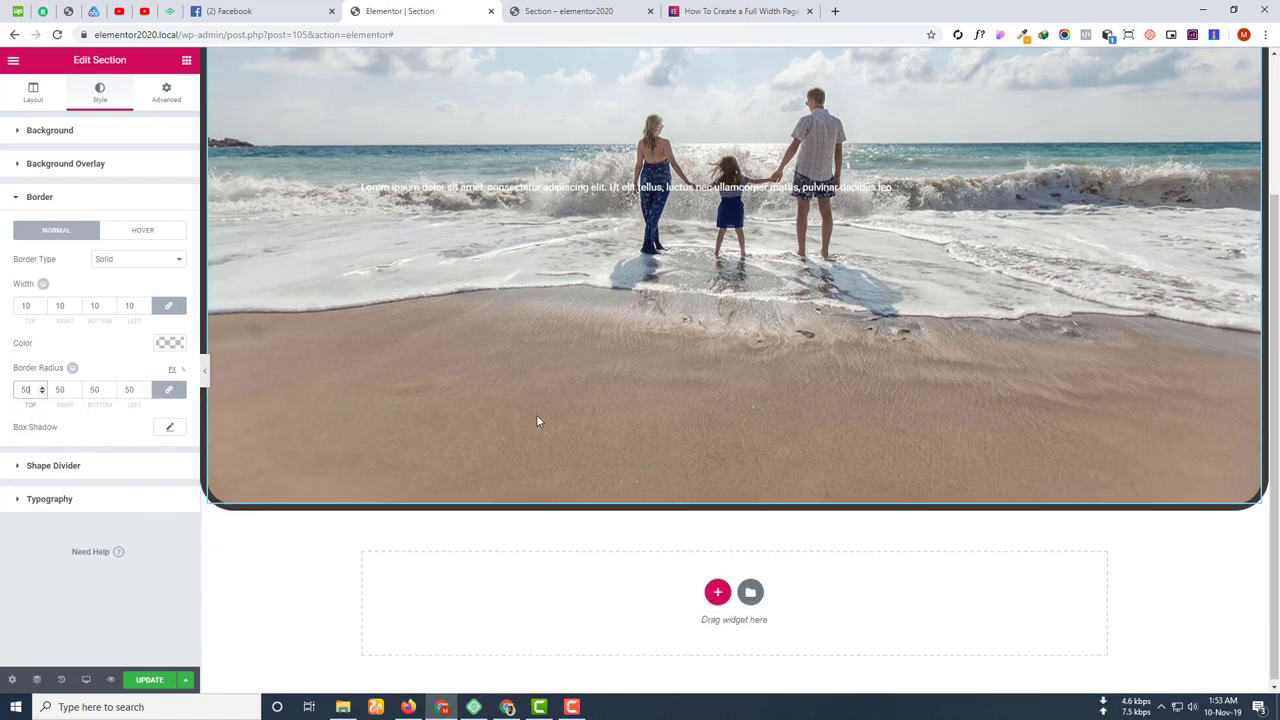
# Try box shadow colours for the section's normal border: black at 0.71 opacity, the yellow swatch and the grey swatch, ending on yellow.
pyautogui.click(169, 427)
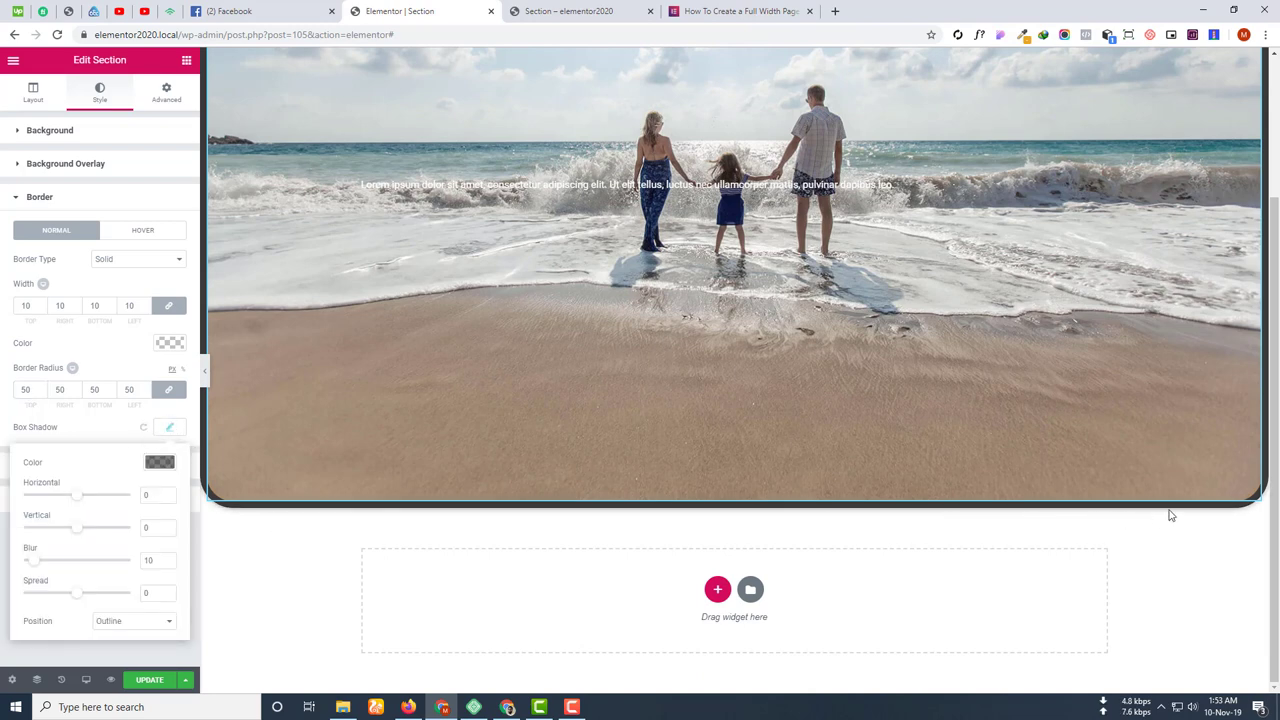
pyautogui.click(159, 462)
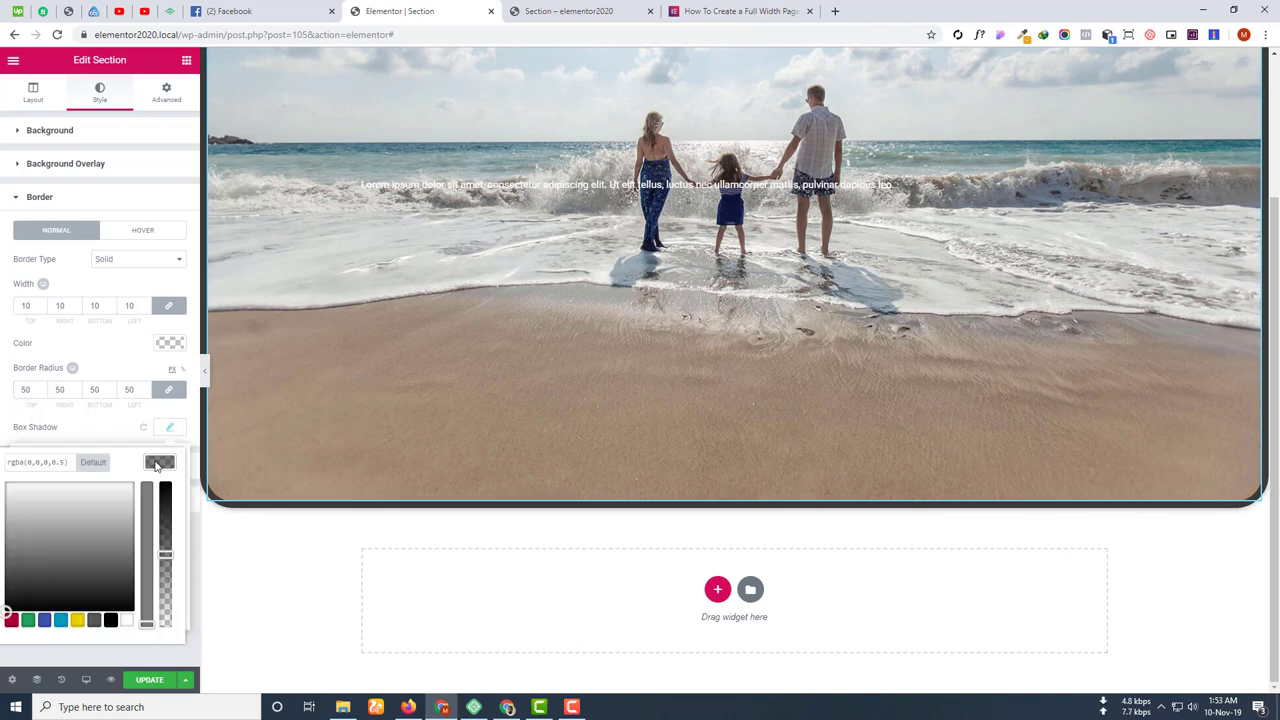
pyautogui.moveTo(164, 556); pyautogui.dragTo(166, 525)
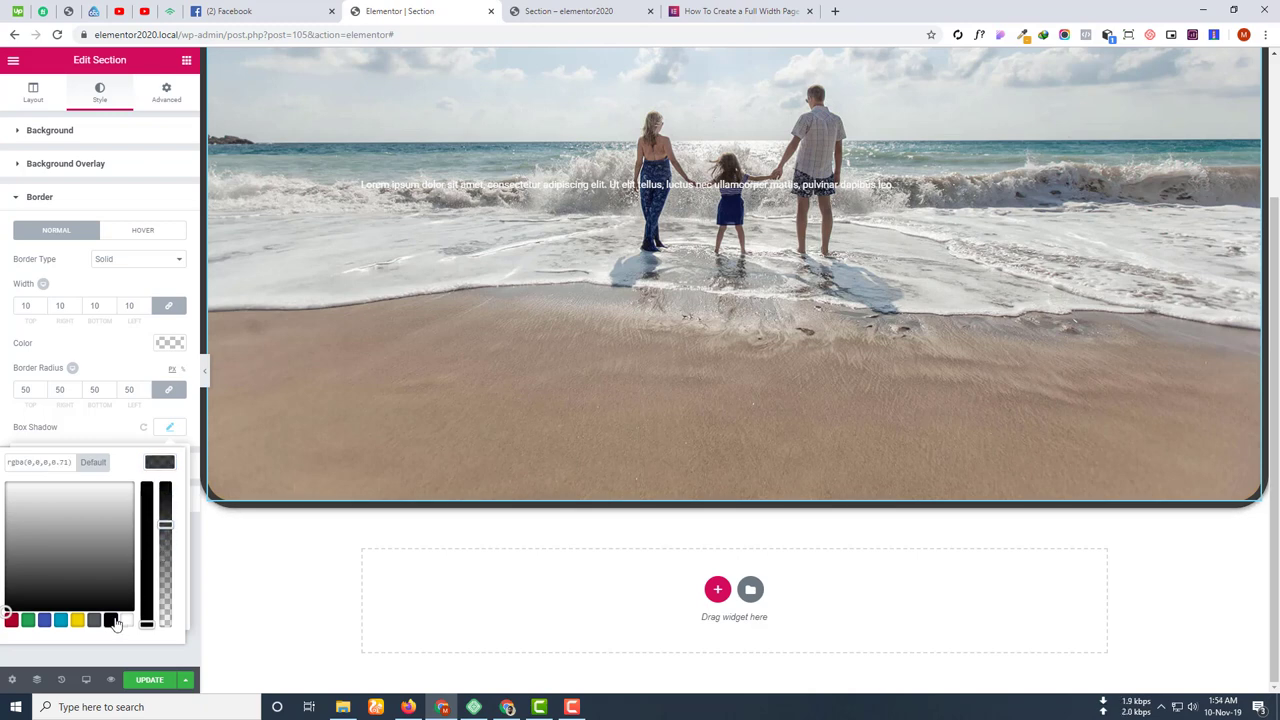
pyautogui.click(77, 621)
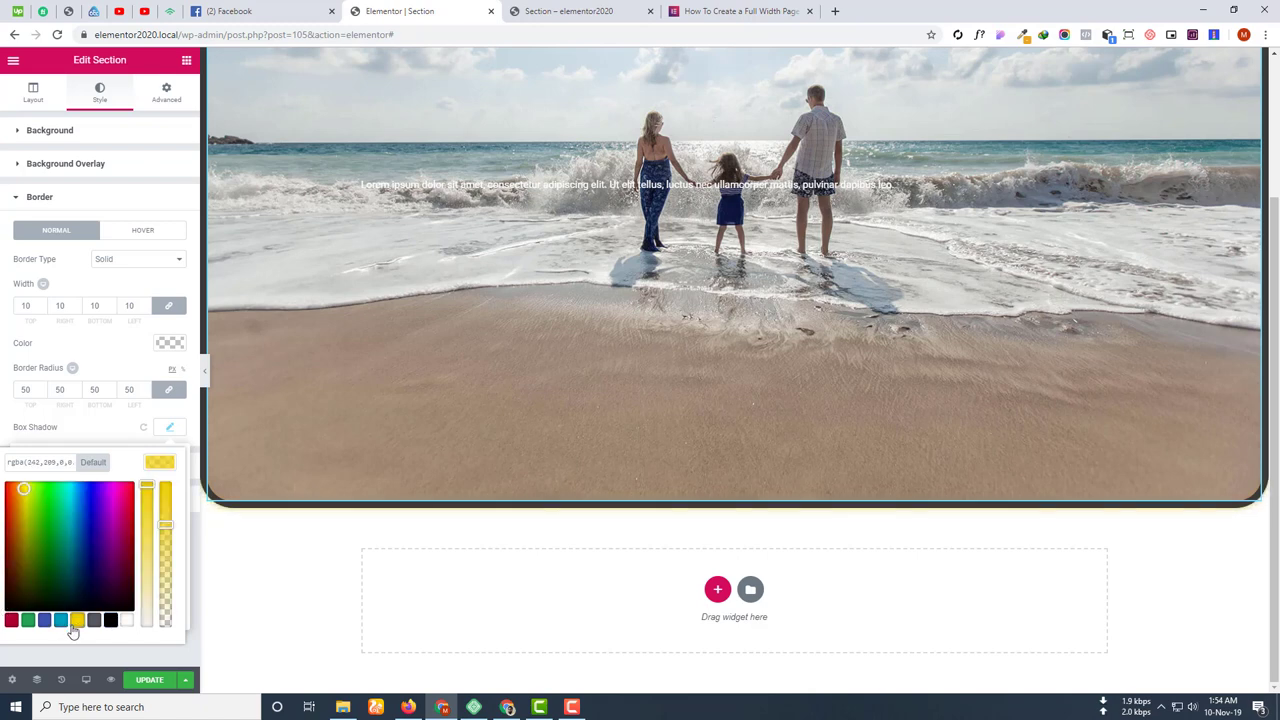
pyautogui.click(91, 622)
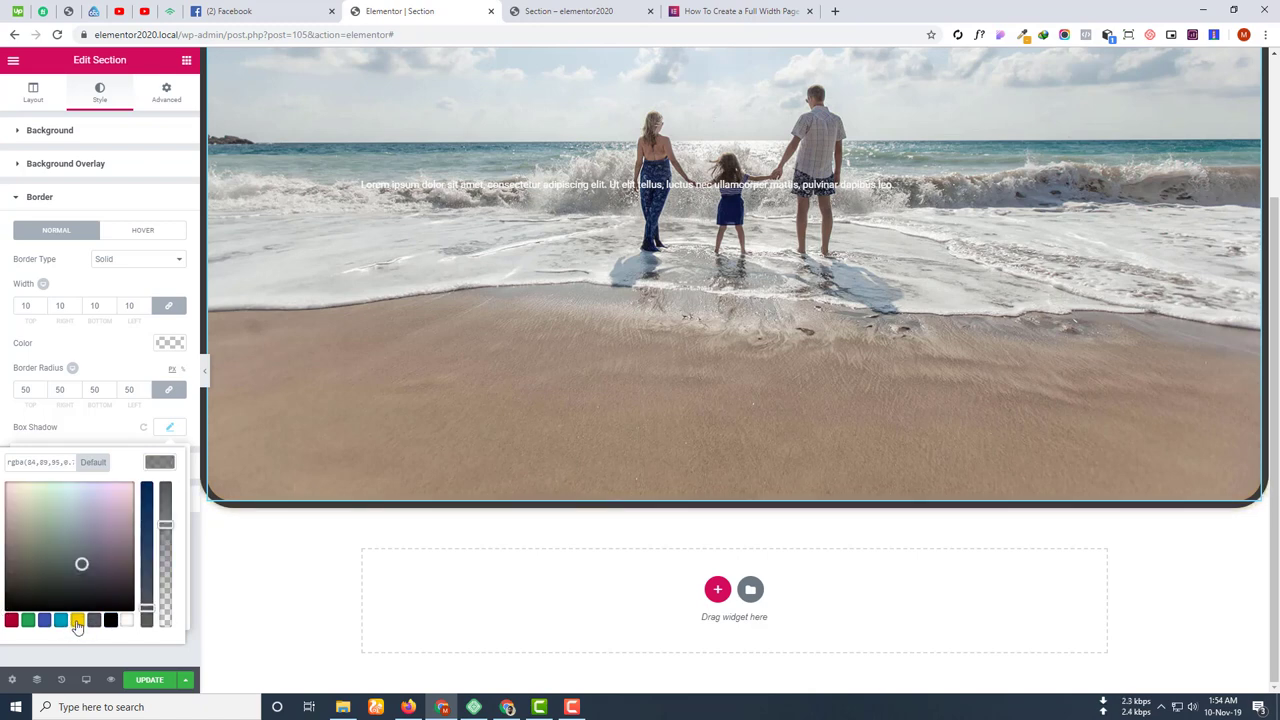
pyautogui.click(77, 621)
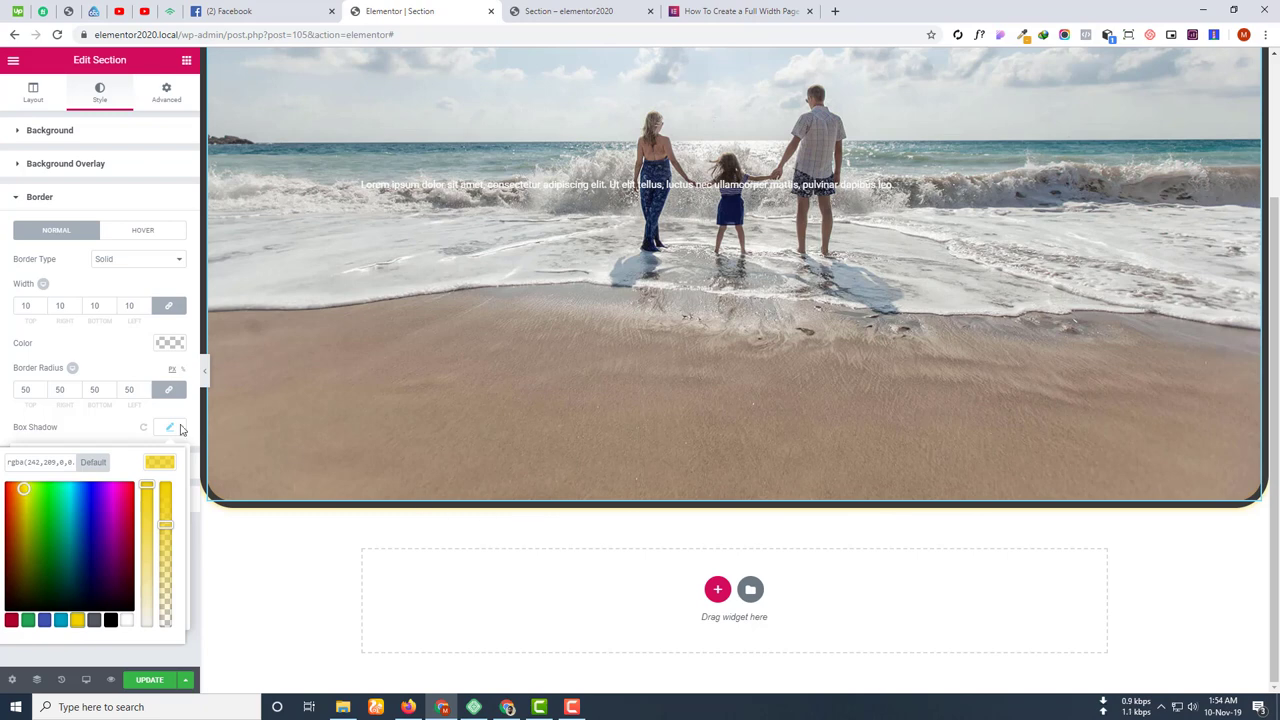
pyautogui.click(116, 433)
# Set the section's box shadow colour to fully opaque red.
pyautogui.click(169, 427)
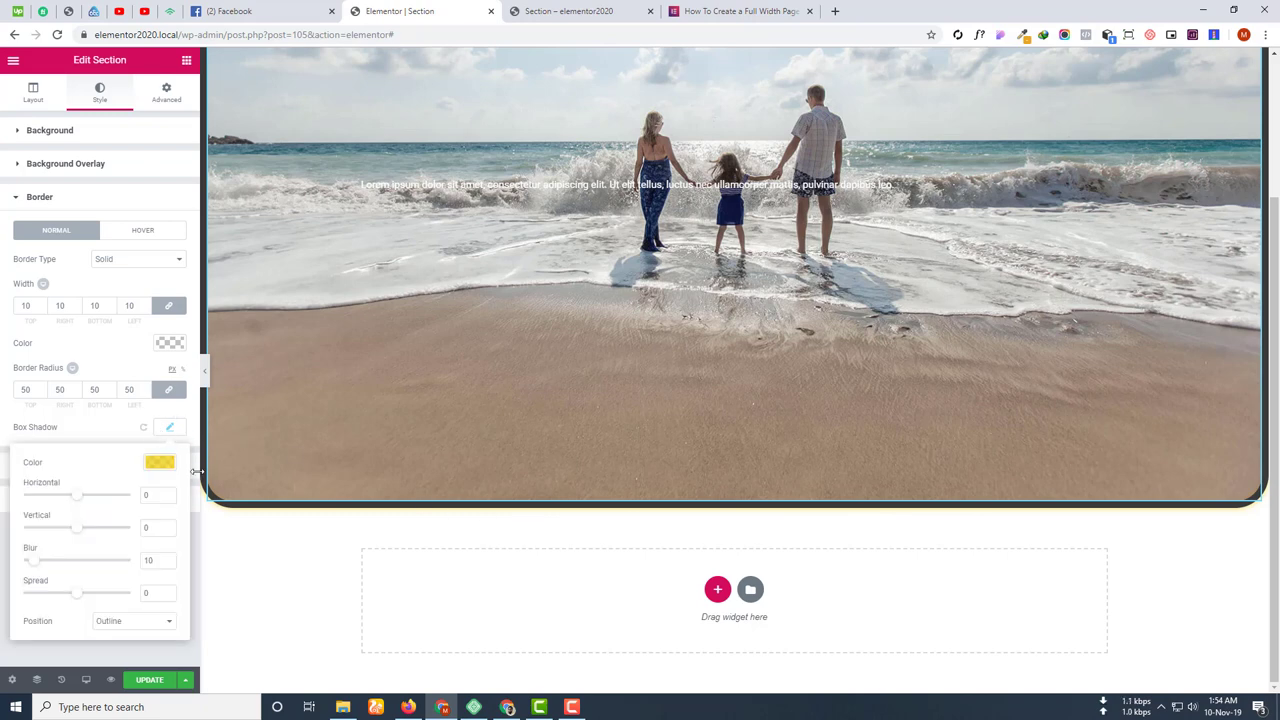
pyautogui.click(159, 464)
pyautogui.click(166, 513)
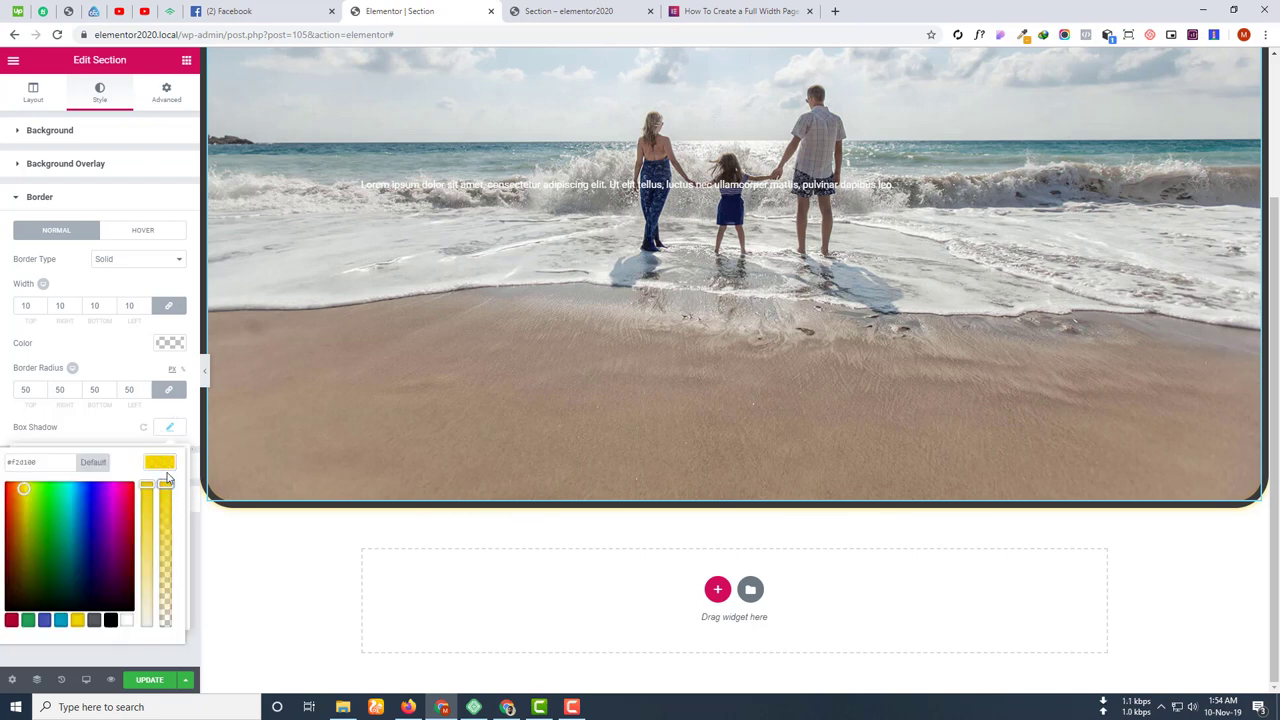
pyautogui.moveTo(166, 513); pyautogui.dragTo(162, 472)
pyautogui.moveTo(47, 524); pyautogui.dragTo(3, 462)
pyautogui.click(86, 427)
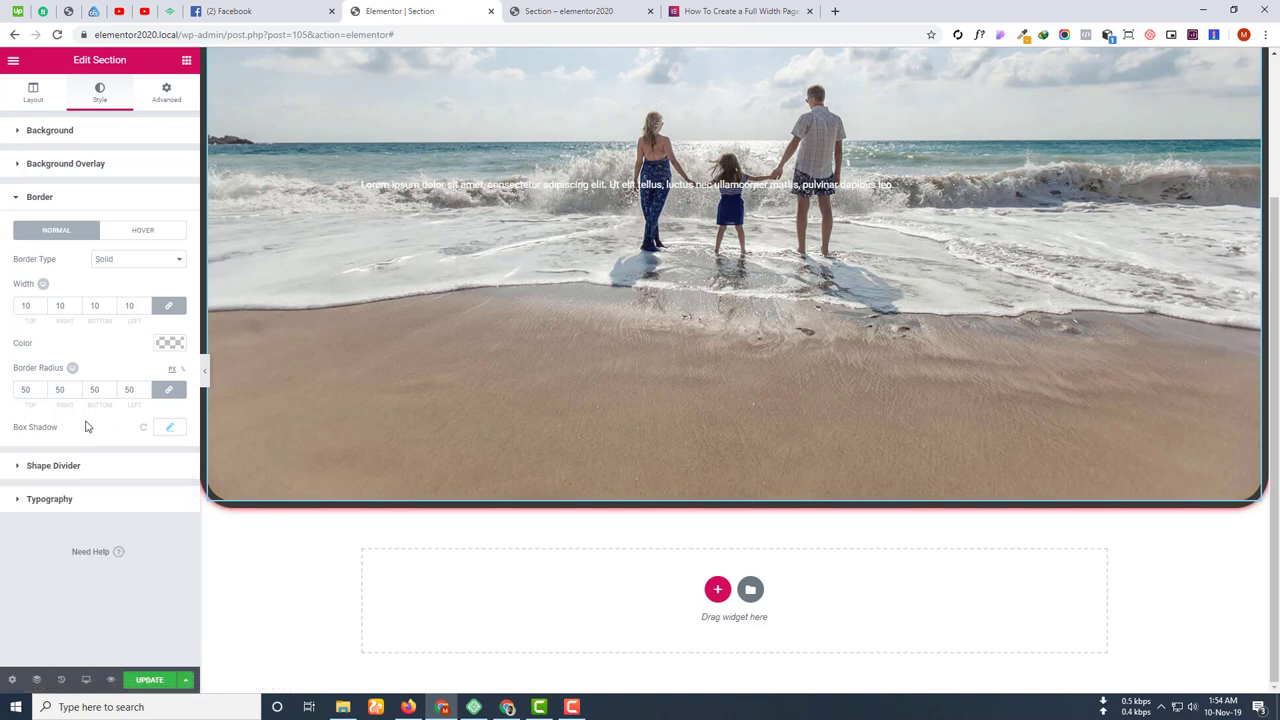
# Try horizontal offsets of -31 and 38 for the section's box shadow and set it to 78.
pyautogui.click(169, 427)
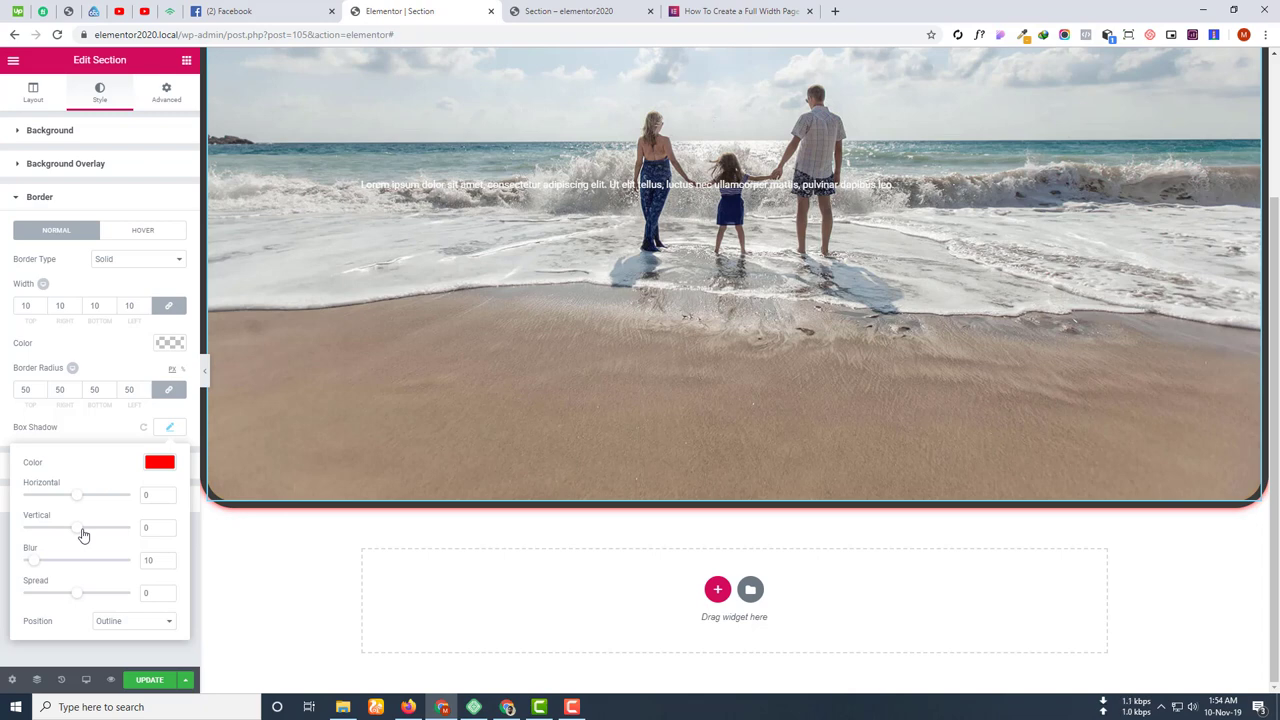
pyautogui.moveTo(77, 495)
pyautogui.mouseDown()
pyautogui.moveTo(137, 504)
pyautogui.moveTo(61, 503)
pyautogui.mouseUp()
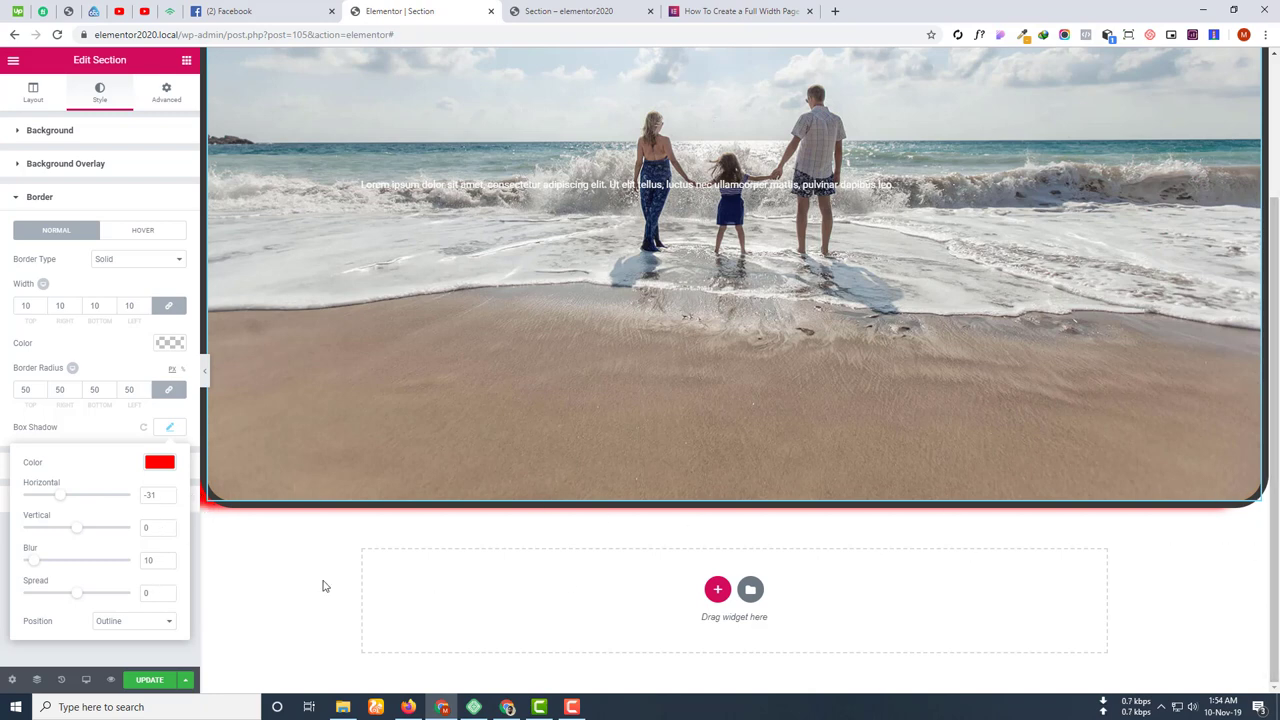
pyautogui.moveTo(66, 500); pyautogui.dragTo(96, 497)
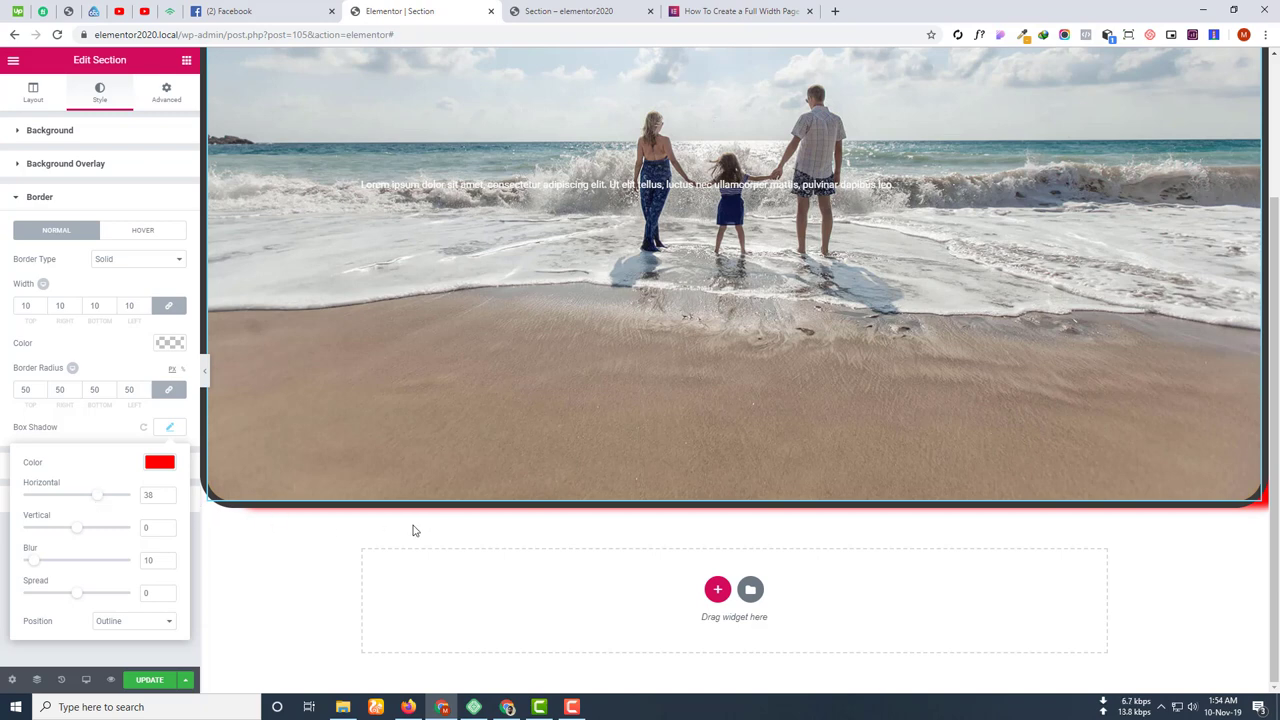
pyautogui.click(119, 497)
pyautogui.scroll(1, 948, 445)
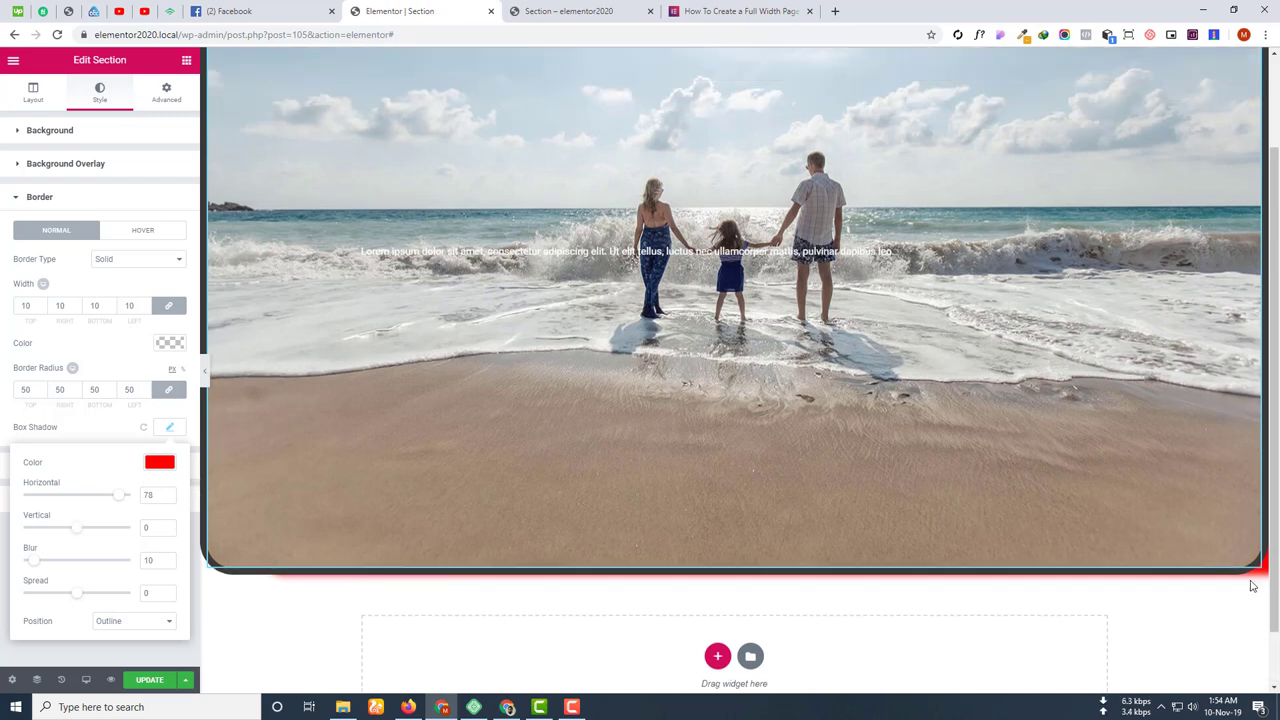
pyautogui.scroll(2, 1252, 586)
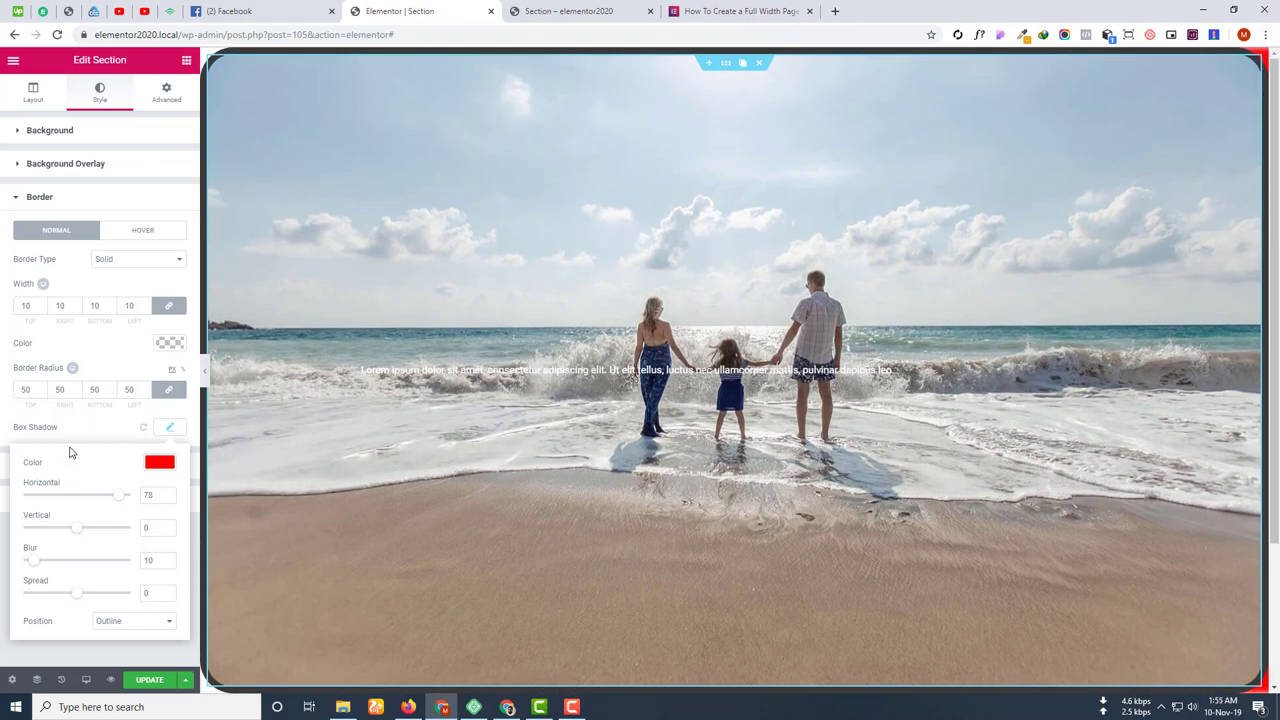
# Try a vertical offset of 37 for the section's box shadow and check its edges.
pyautogui.moveTo(77, 529); pyautogui.dragTo(96, 537)
pyautogui.scroll(-2, 672, 585)
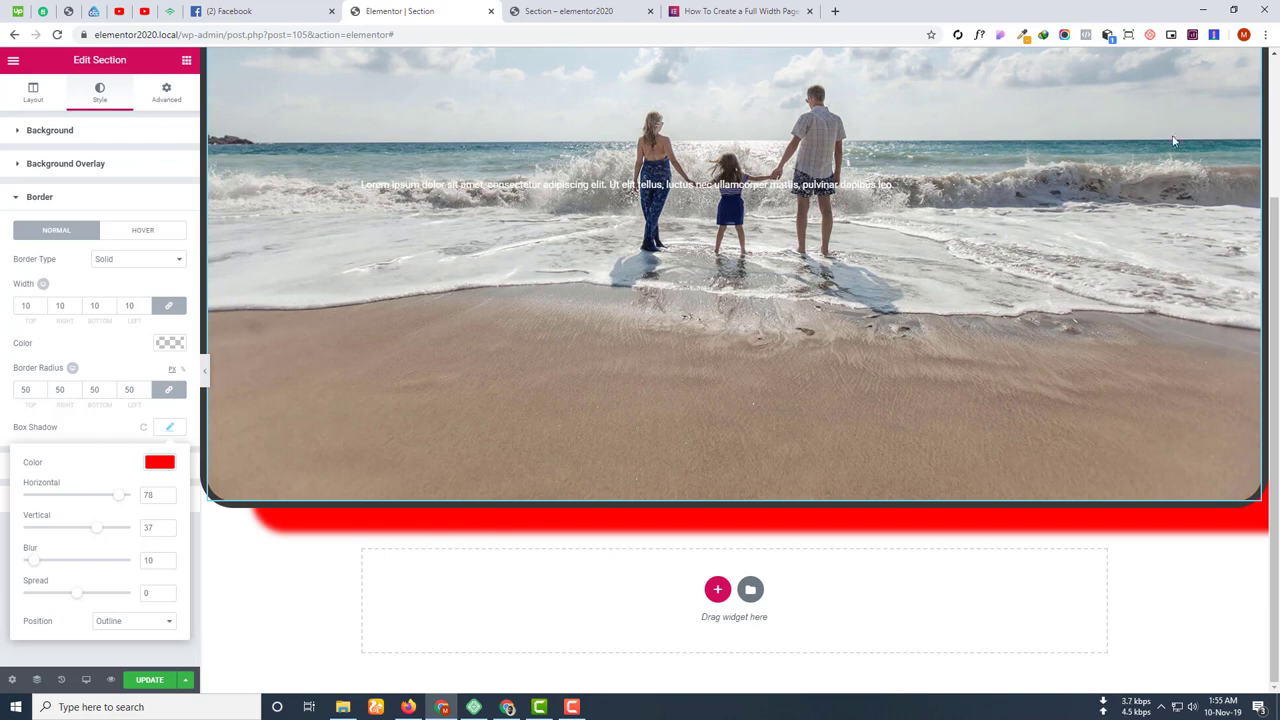
pyautogui.scroll(2, 1192, 137)
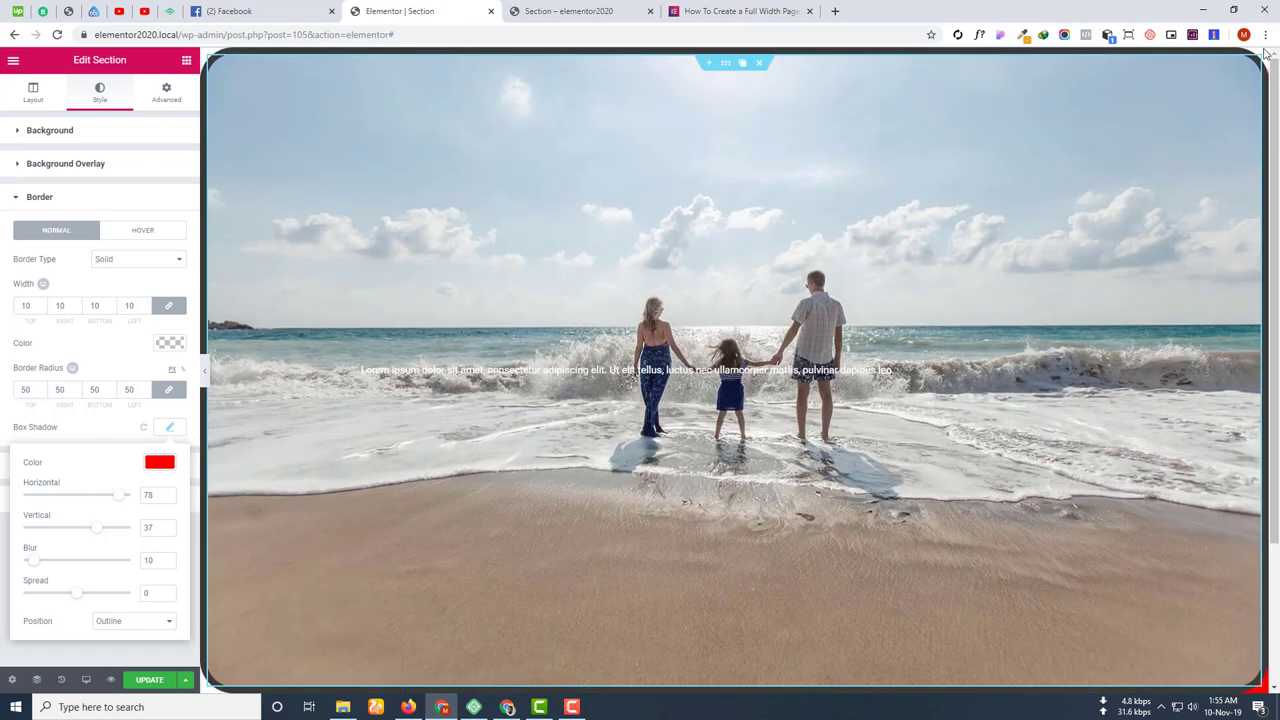
pyautogui.scroll(-2, 896, 505)
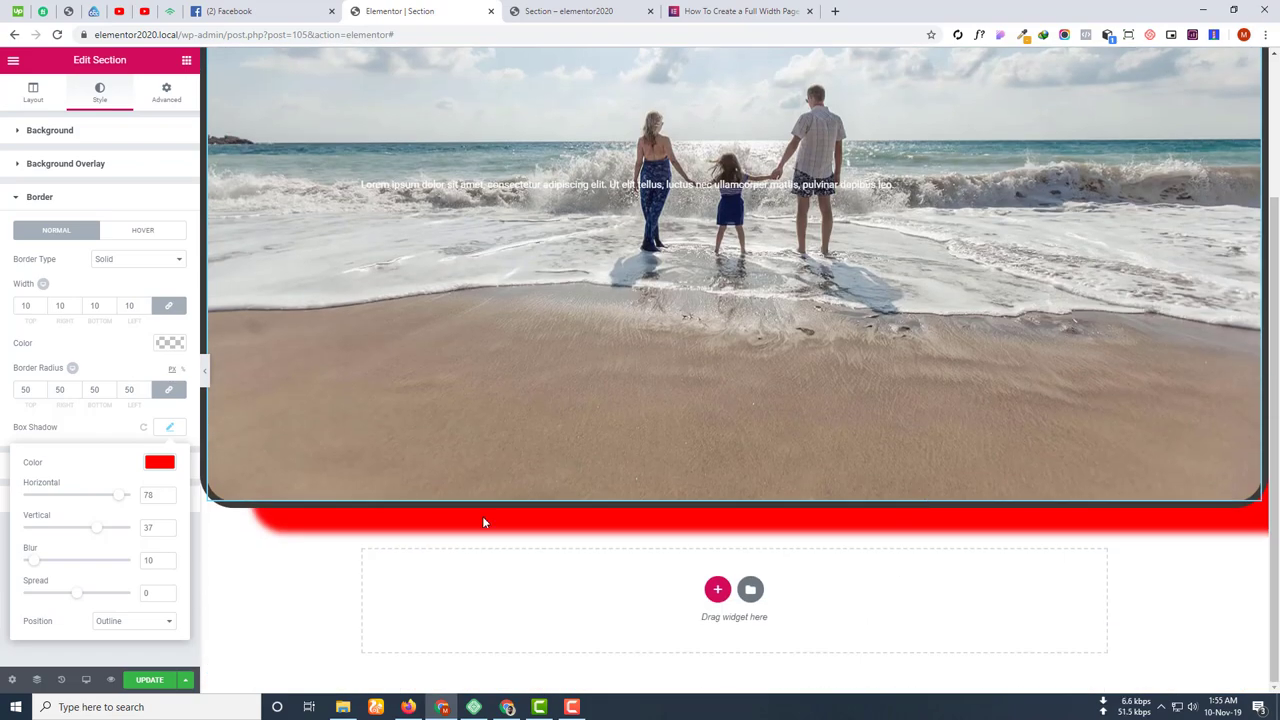
# Set the box shadow's vertical offset to -100 and check the section's upper edge.
pyautogui.moveTo(77, 531); pyautogui.dragTo(15, 533)
pyautogui.click(1183, 519)
pyautogui.scroll(2, 1200, 515)
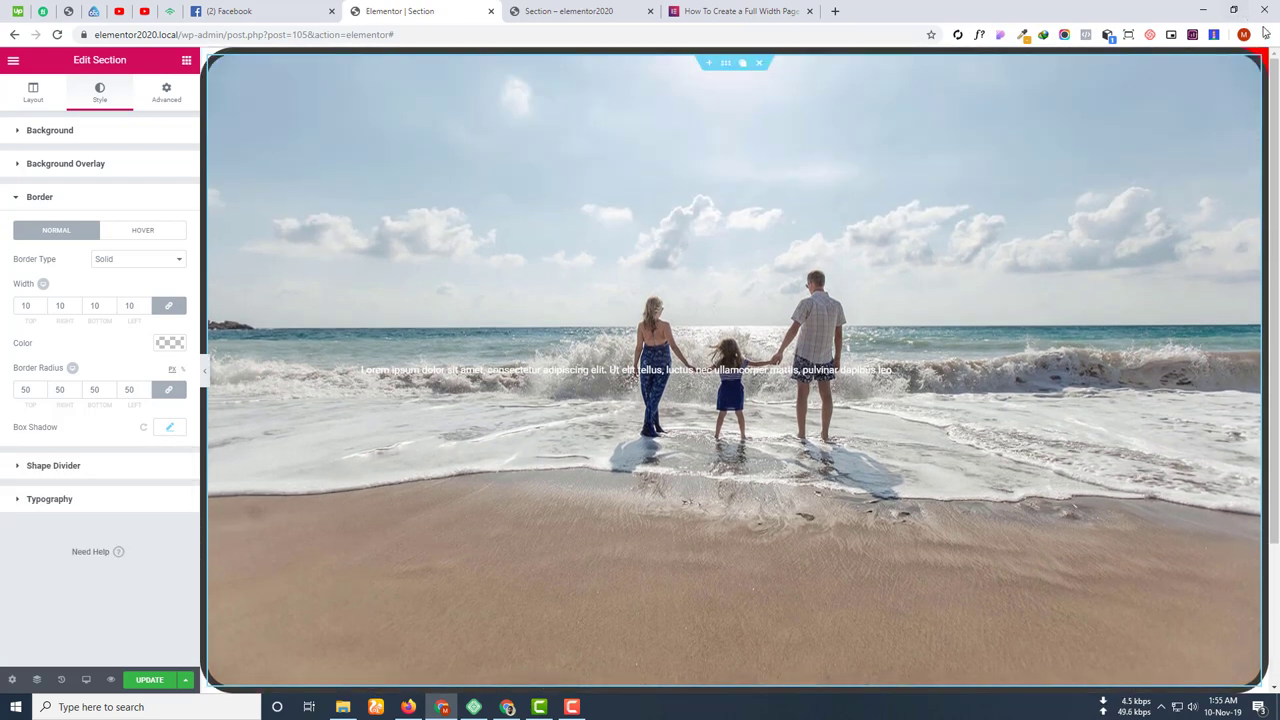
# Set the section's box shadow blur to 57 and its spread to 32.
pyautogui.click(178, 427)
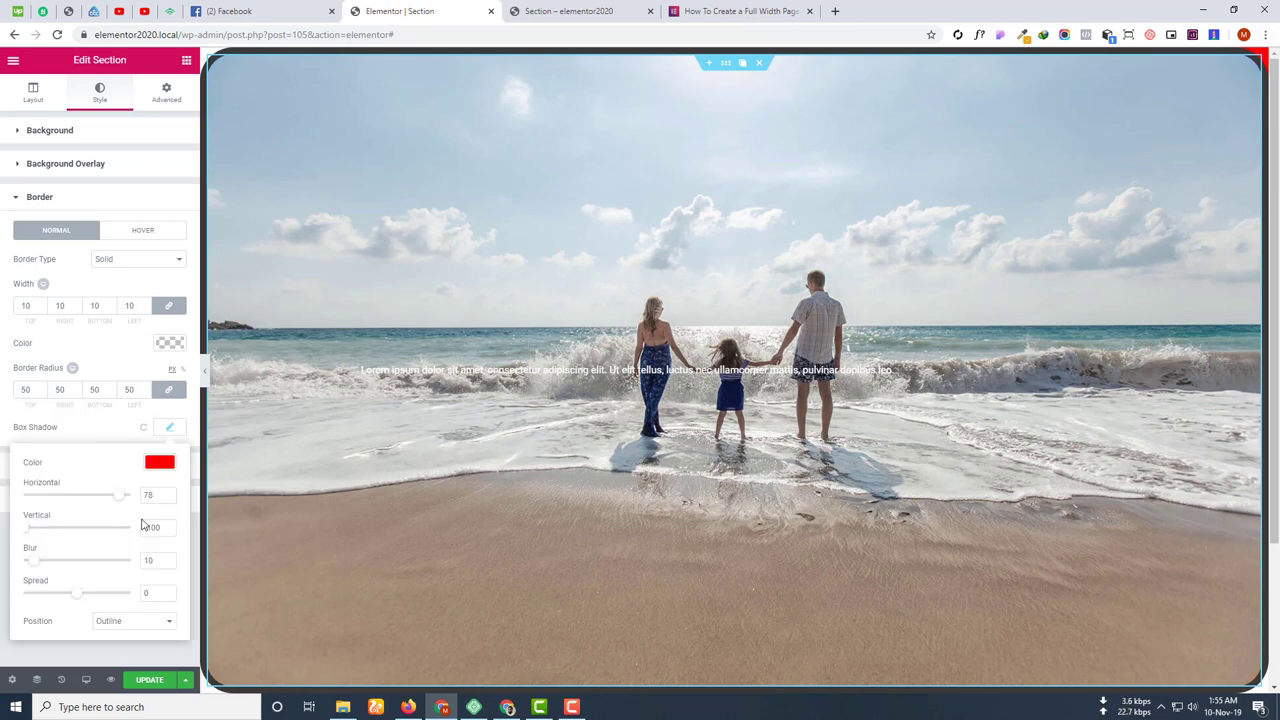
pyautogui.scroll(-2, 519, 463)
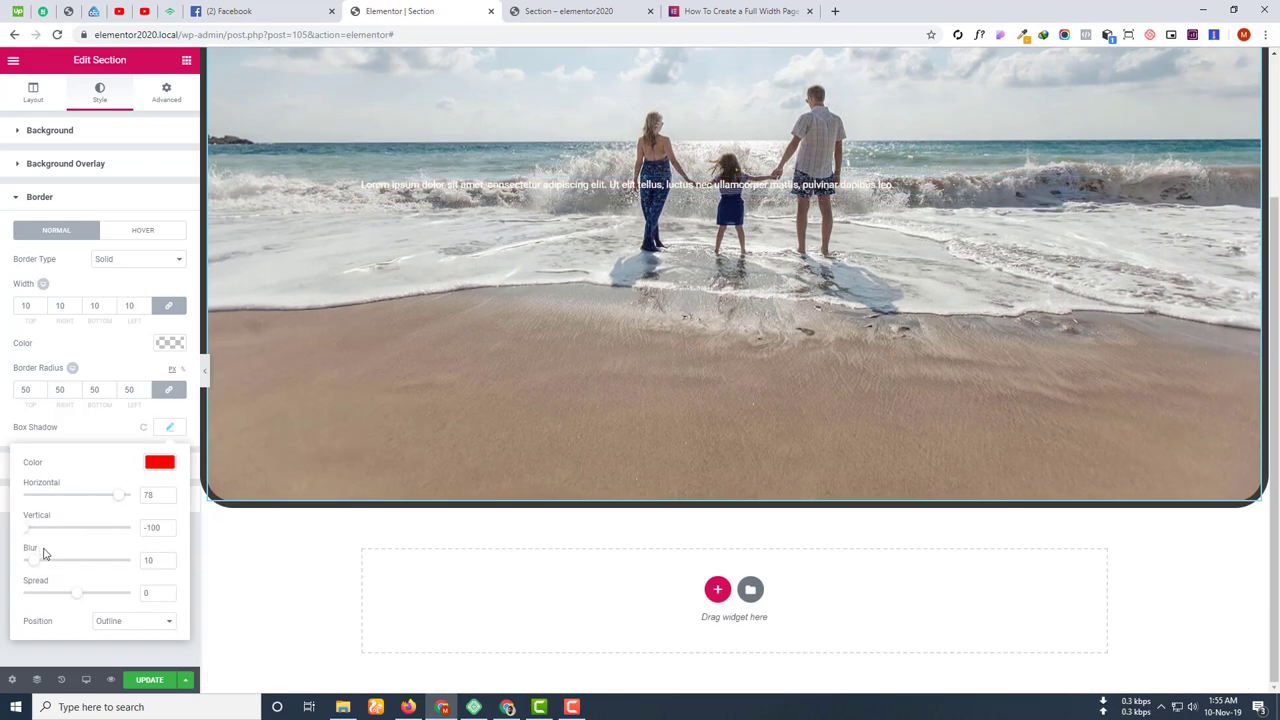
pyautogui.click(61, 561)
pyautogui.click(84, 560)
pyautogui.click(95, 594)
# Try the Inset position for the section's box shadow and return it to Outline.
pyautogui.click(148, 625)
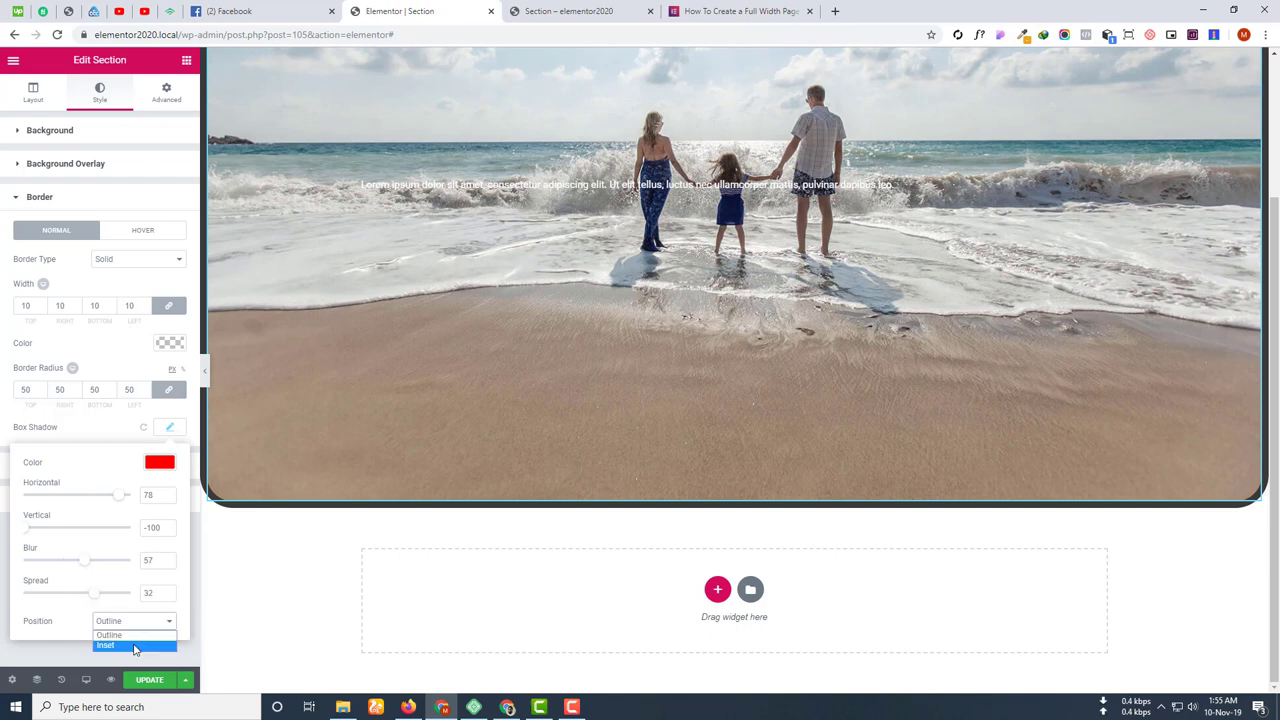
pyautogui.click(135, 646)
pyautogui.scroll(2, 467, 110)
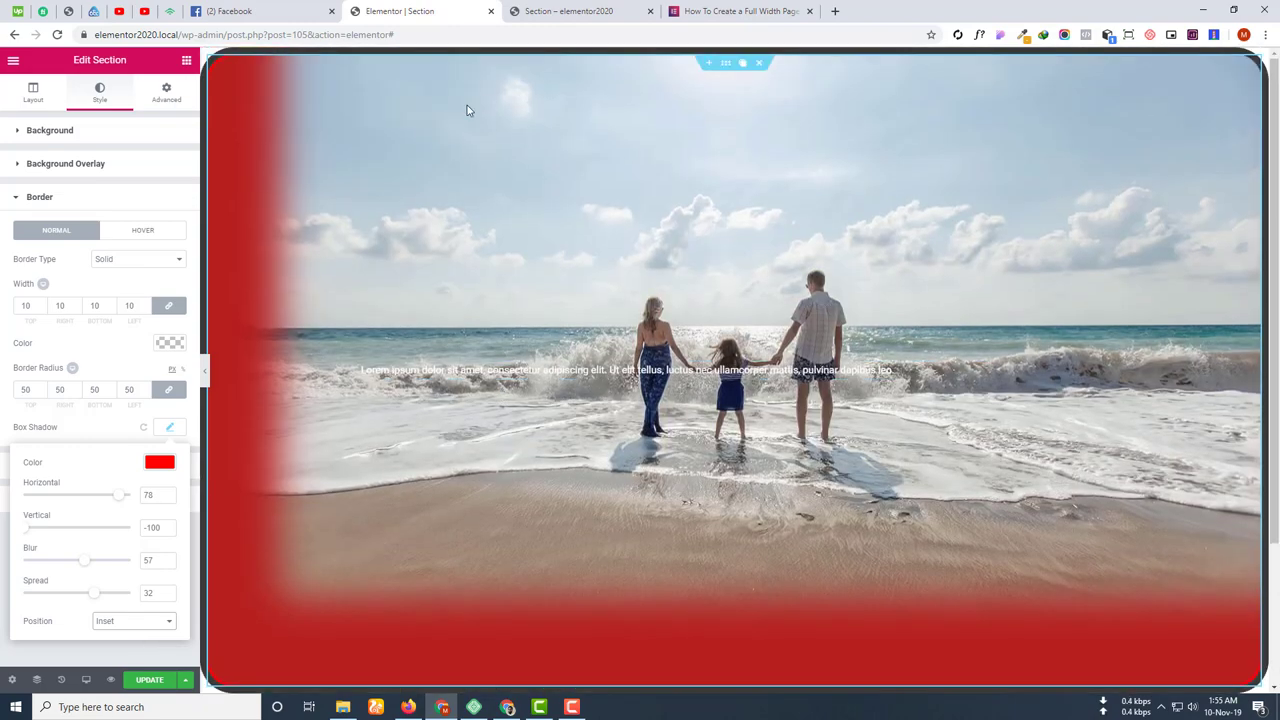
pyautogui.scroll(-2, 364, 497)
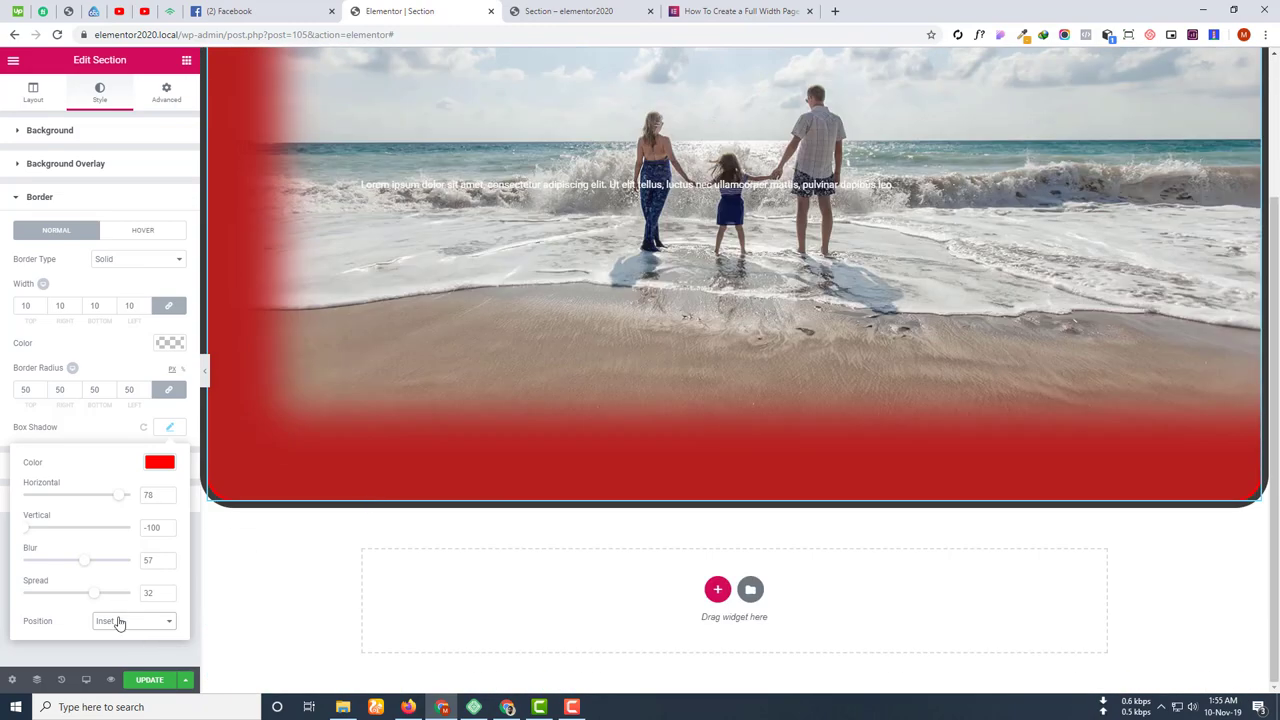
pyautogui.click(117, 621)
pyautogui.click(110, 635)
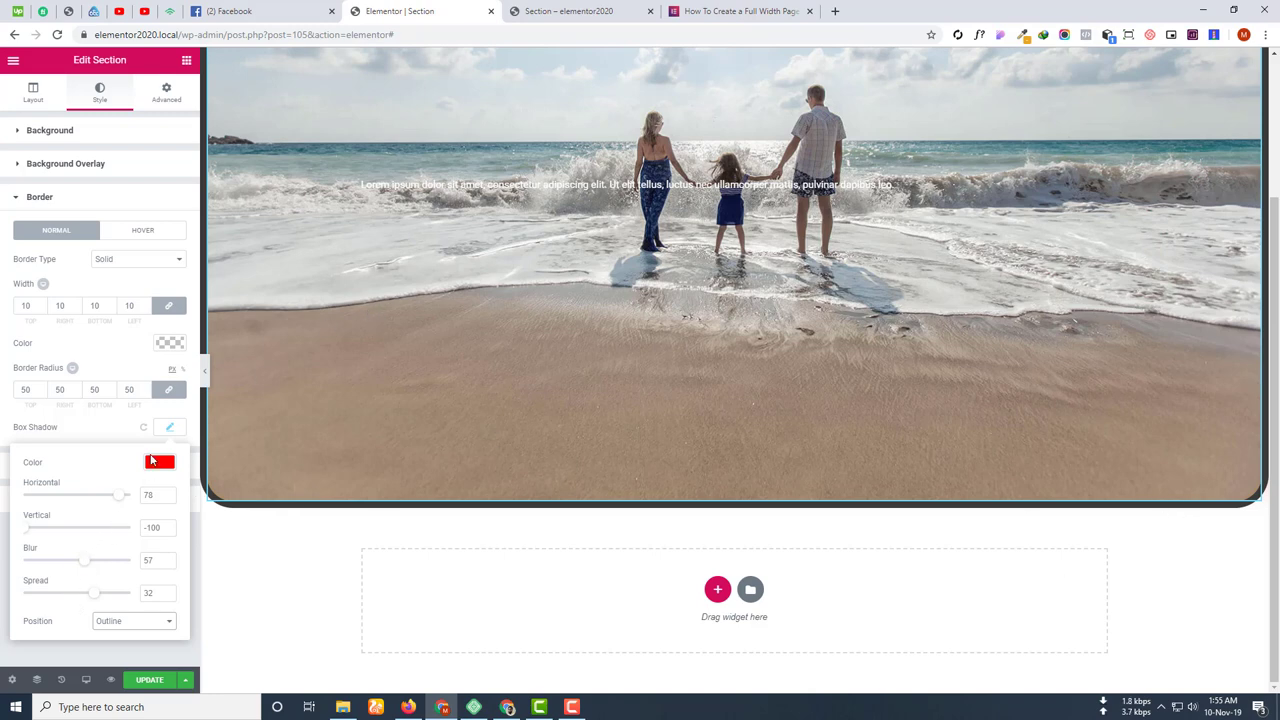
pyautogui.click(113, 432)
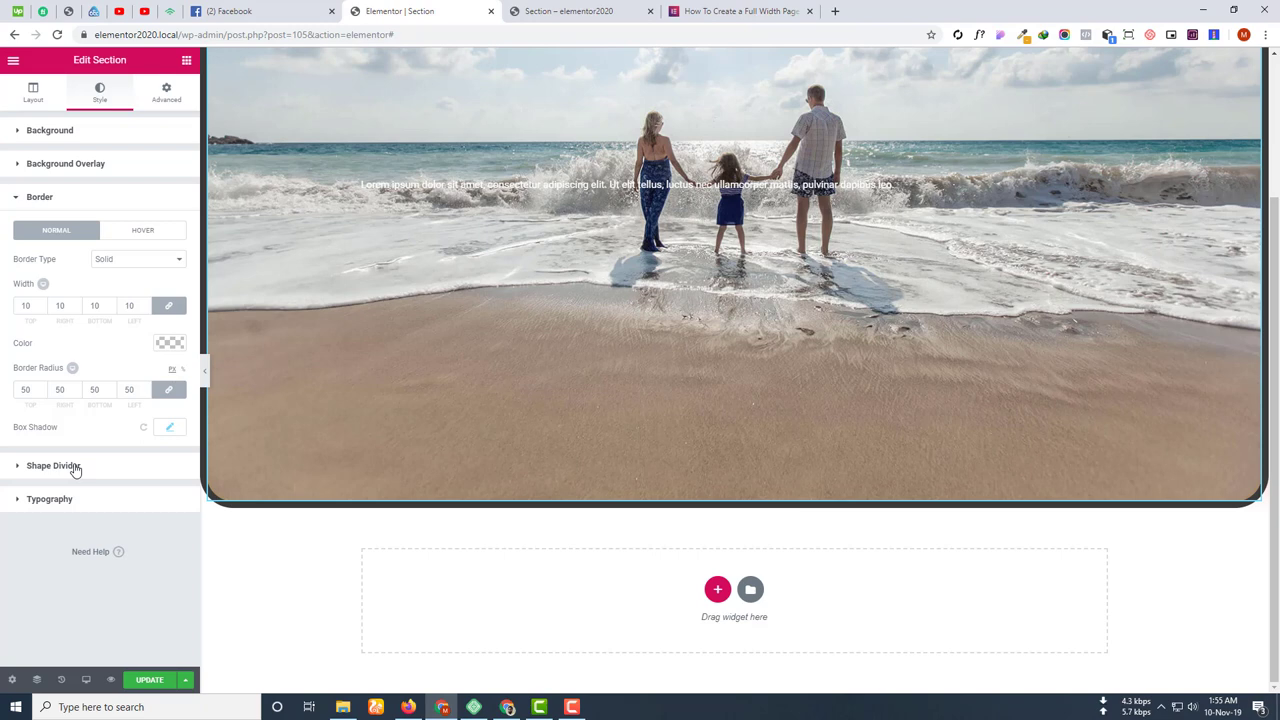
pyautogui.click(75, 466)
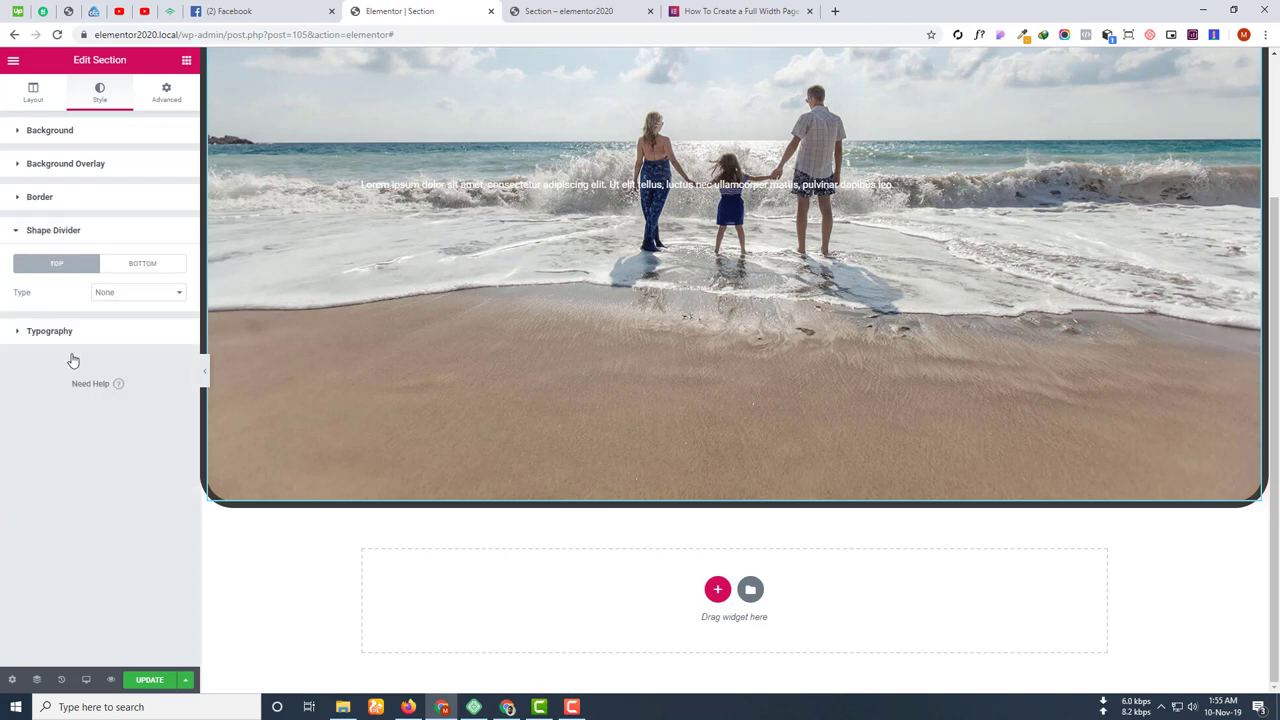
pyautogui.scroll(2, 224, 427)
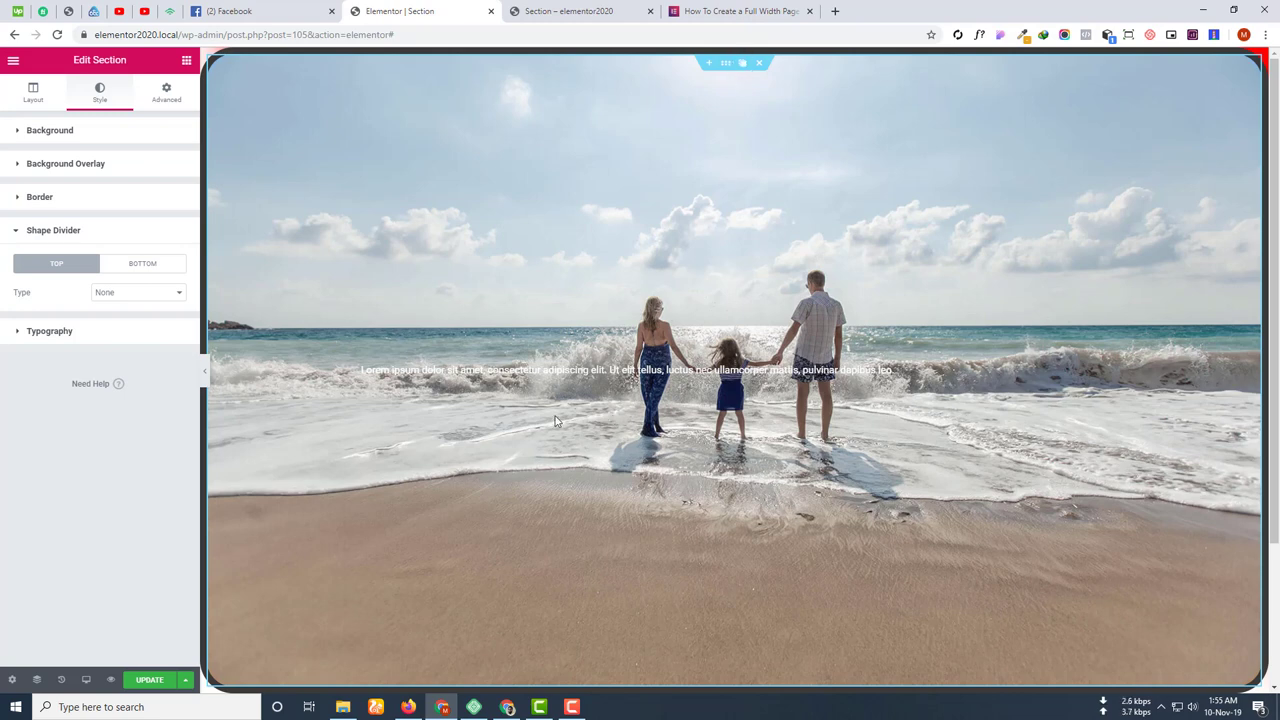
pyautogui.click(58, 198)
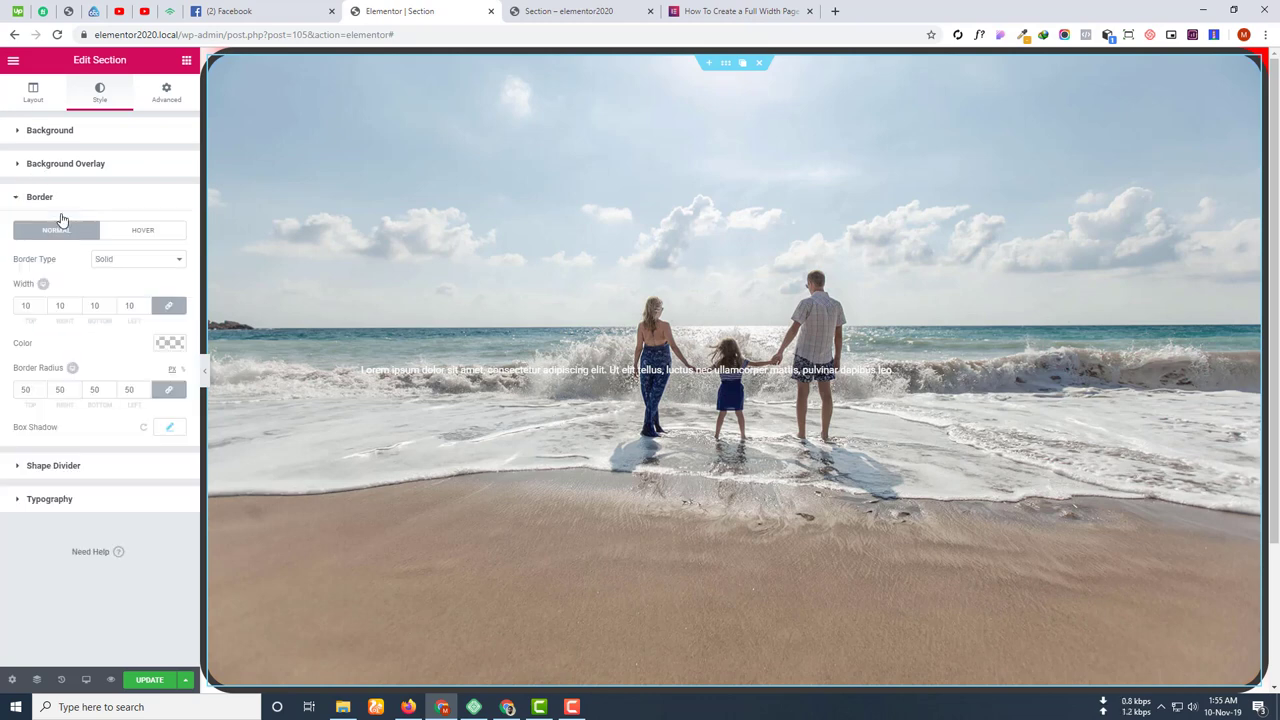
# Set the section's border width and border radius to 0 on all sides.
pyautogui.doubleClick(25, 306)
pyautogui.write('0')
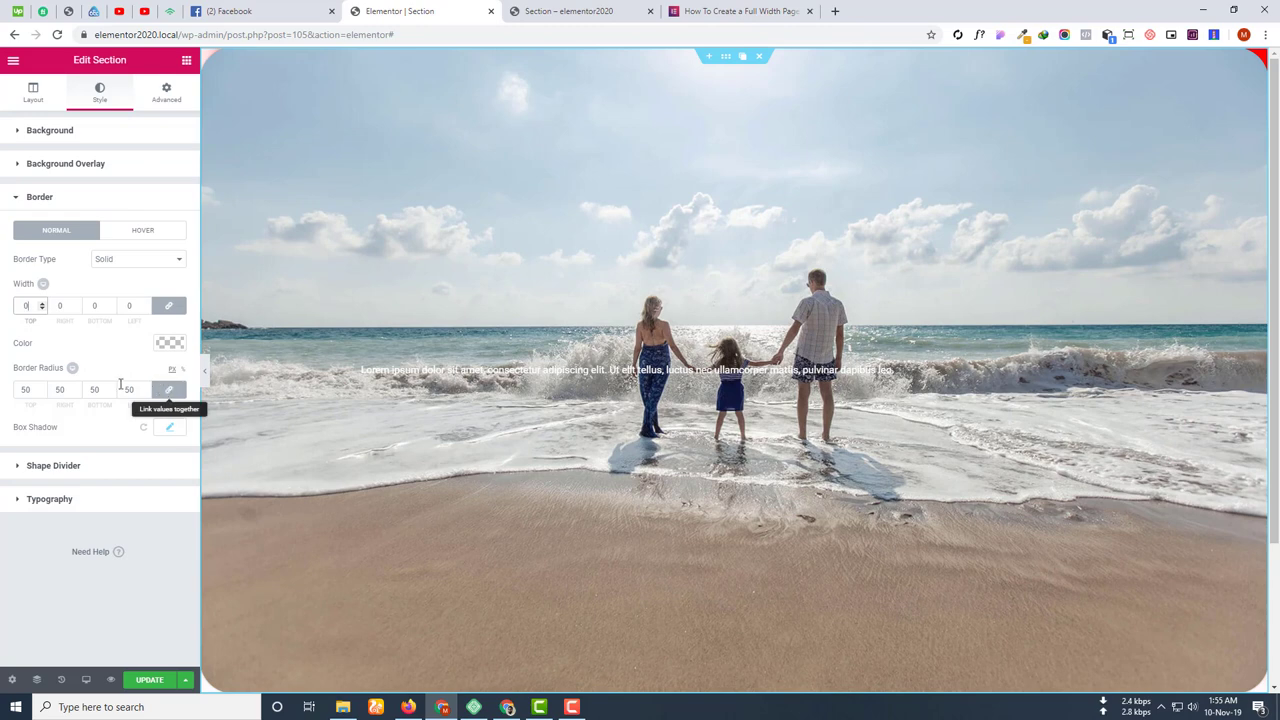
pyautogui.doubleClick(27, 389)
pyautogui.write('0')
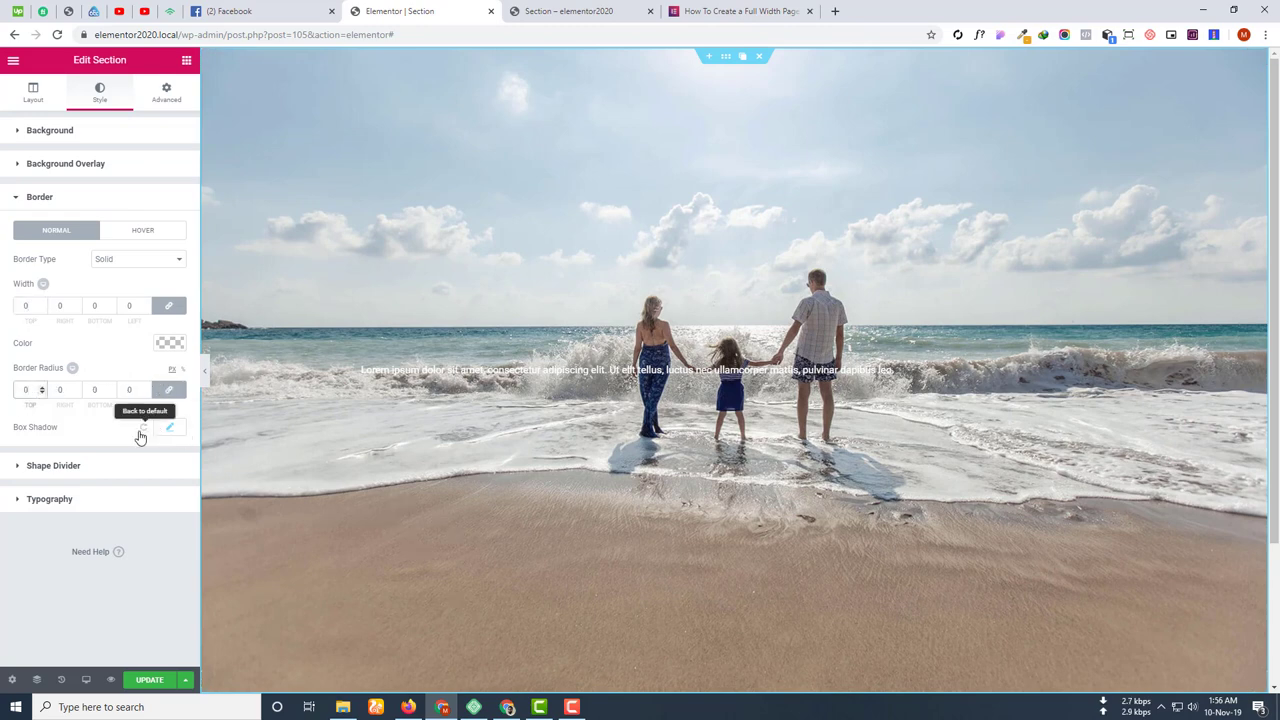
# Reset the section's box shadow to its default and check the section's edges.
pyautogui.click(141, 430)
pyautogui.click(142, 430)
pyautogui.scroll(-2, 927, 200)
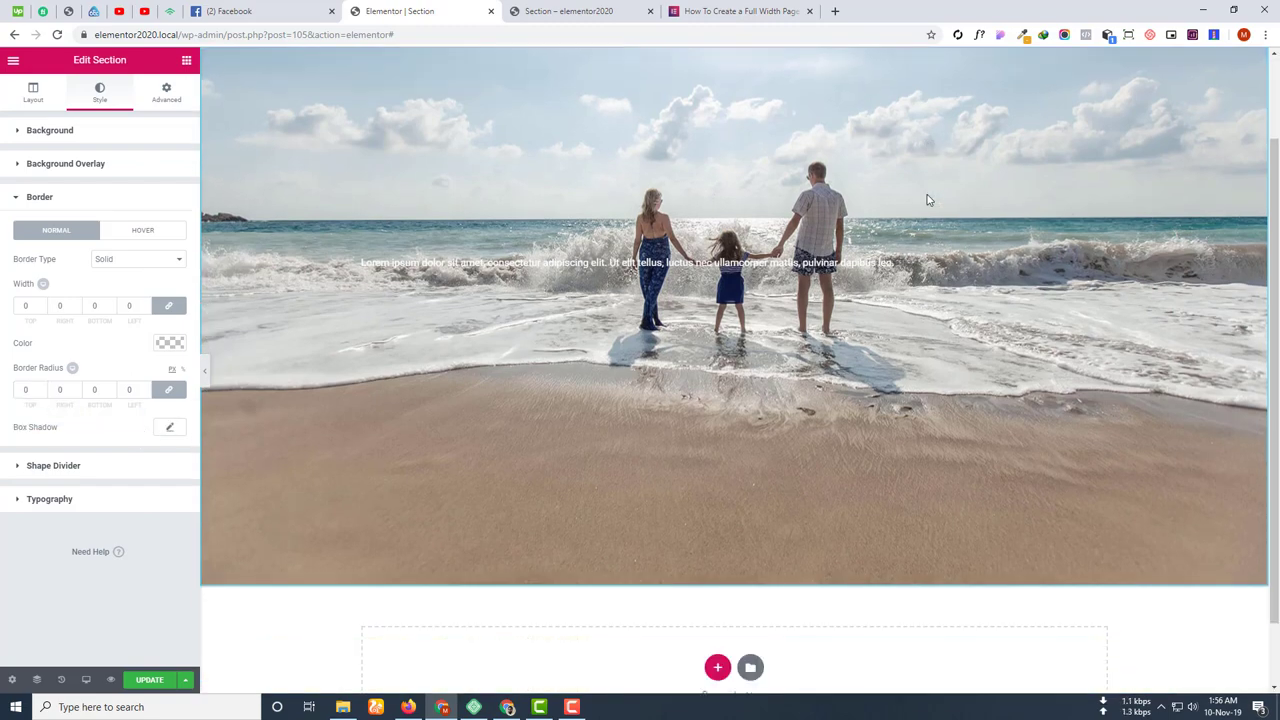
pyautogui.scroll(2, 927, 200)
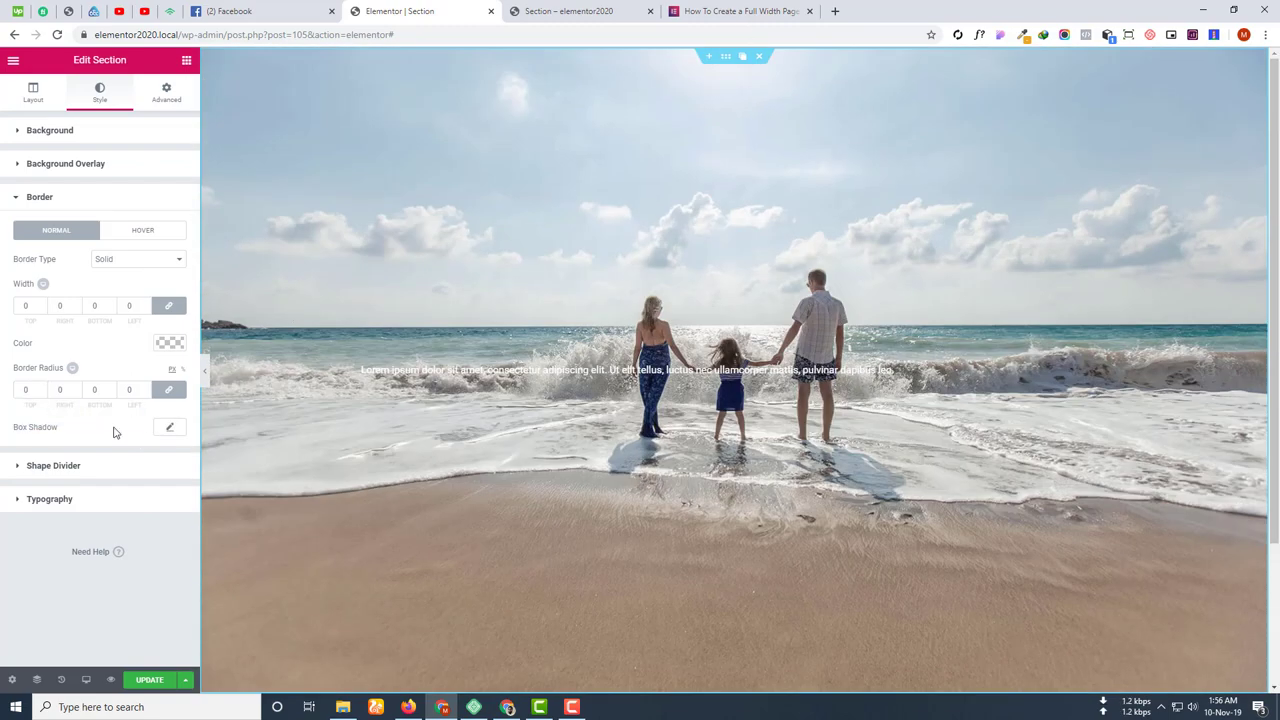
# Add a Mountains shape divider to the top of the section.
pyautogui.click(82, 468)
pyautogui.click(145, 268)
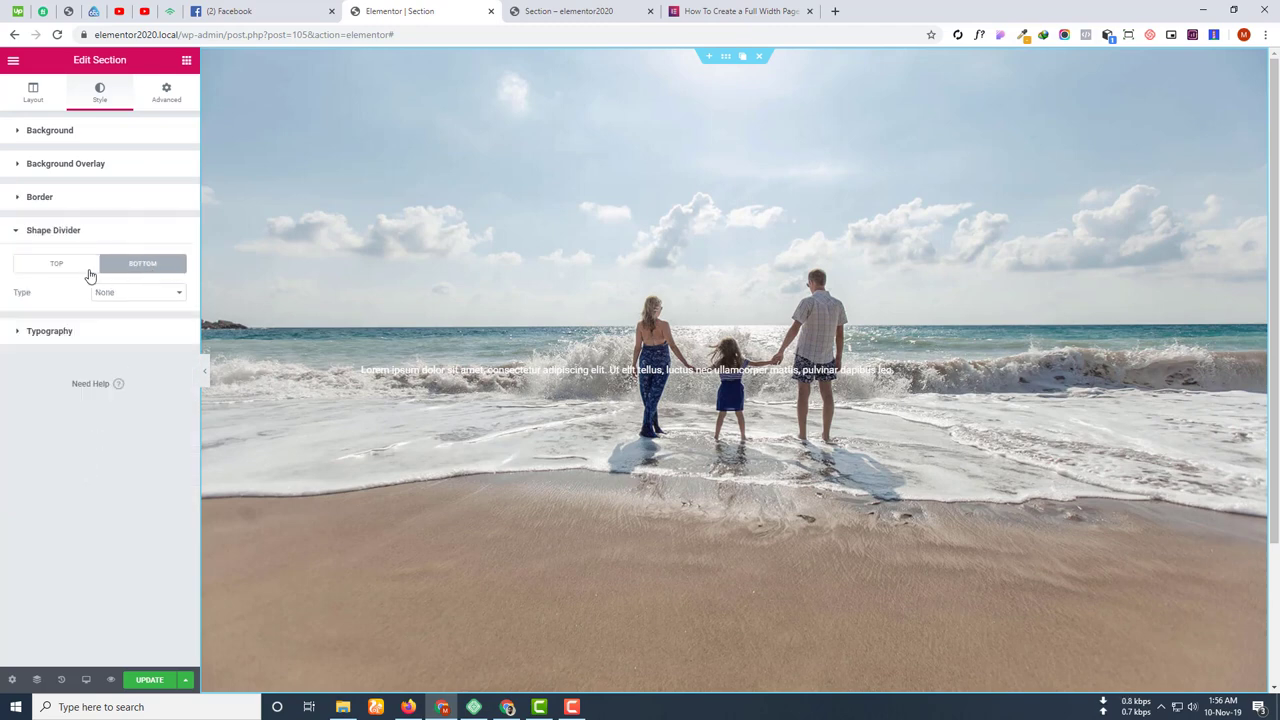
pyautogui.click(47, 270)
pyautogui.click(140, 294)
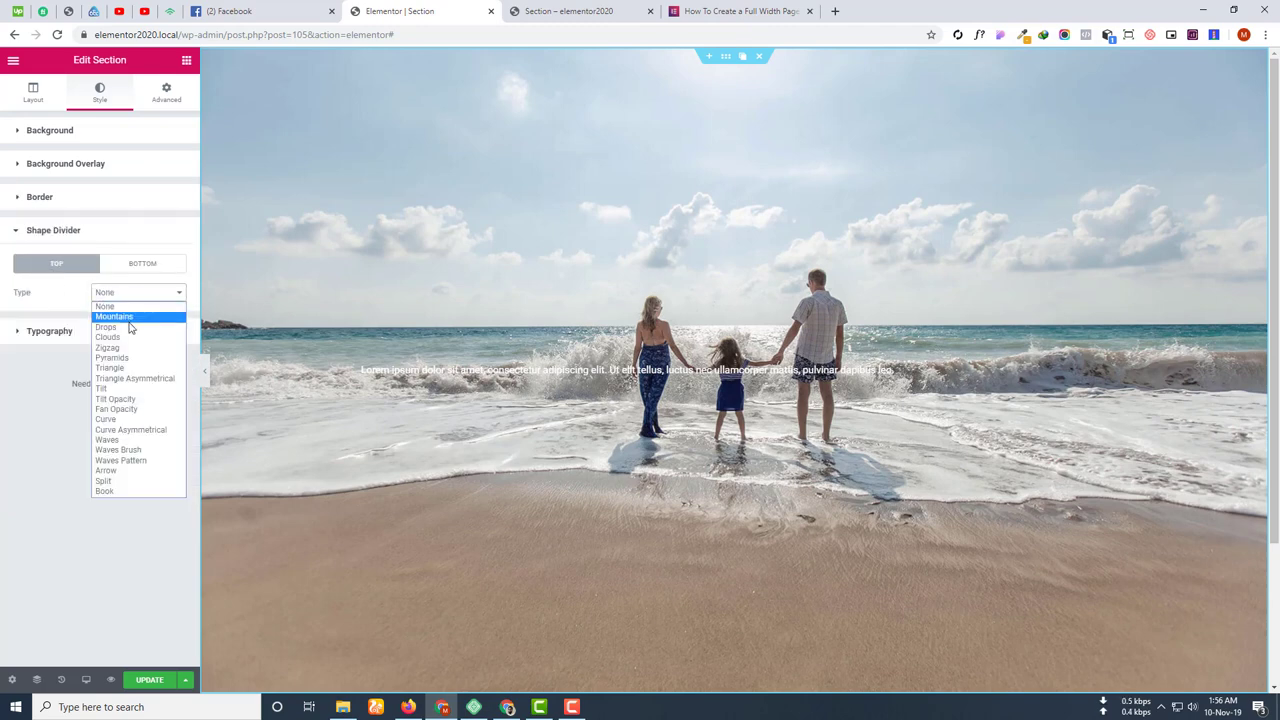
pyautogui.click(130, 316)
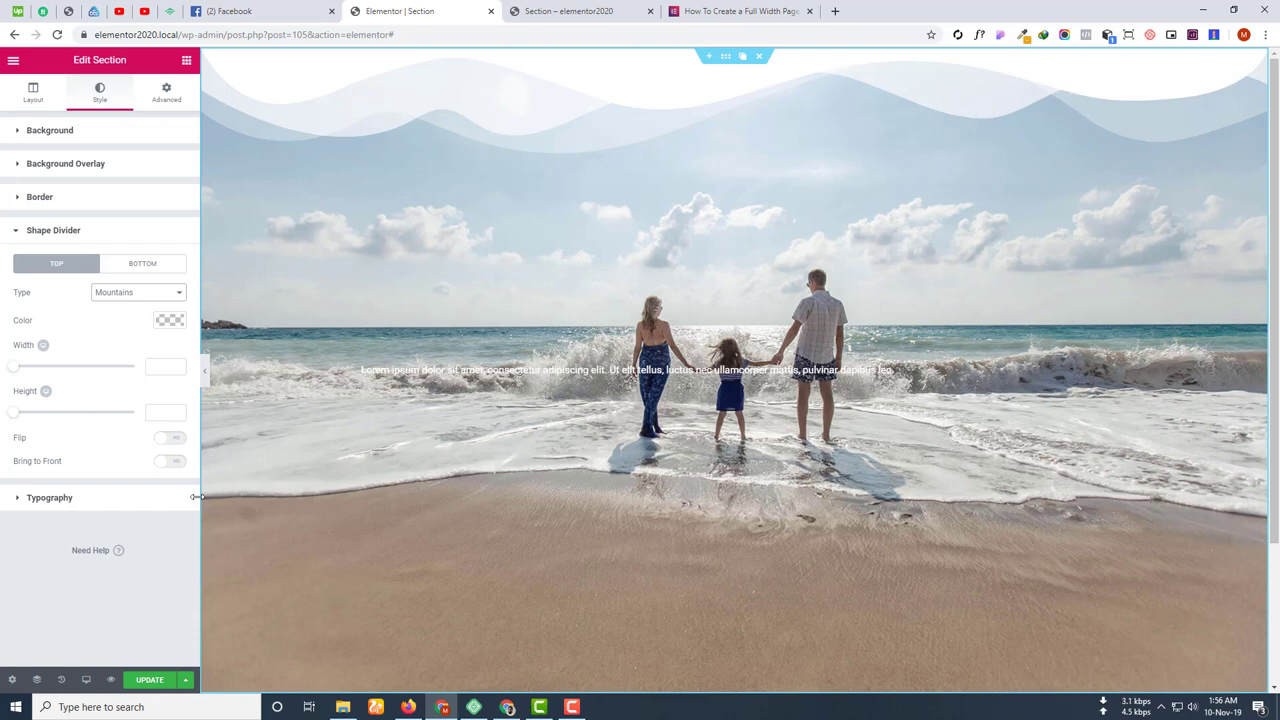
# Try the Flip and Bring to Front options on the Mountains divider.
pyautogui.click(181, 442)
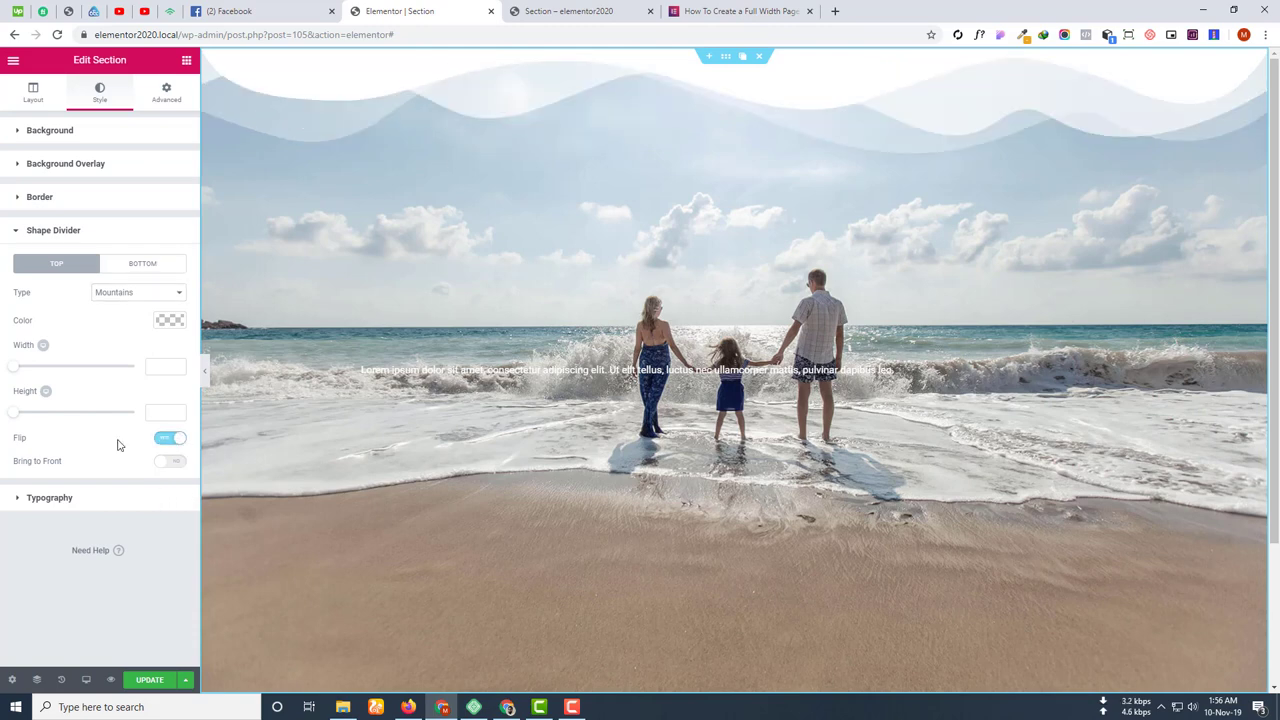
pyautogui.click(171, 442)
pyautogui.click(172, 443)
pyautogui.click(171, 442)
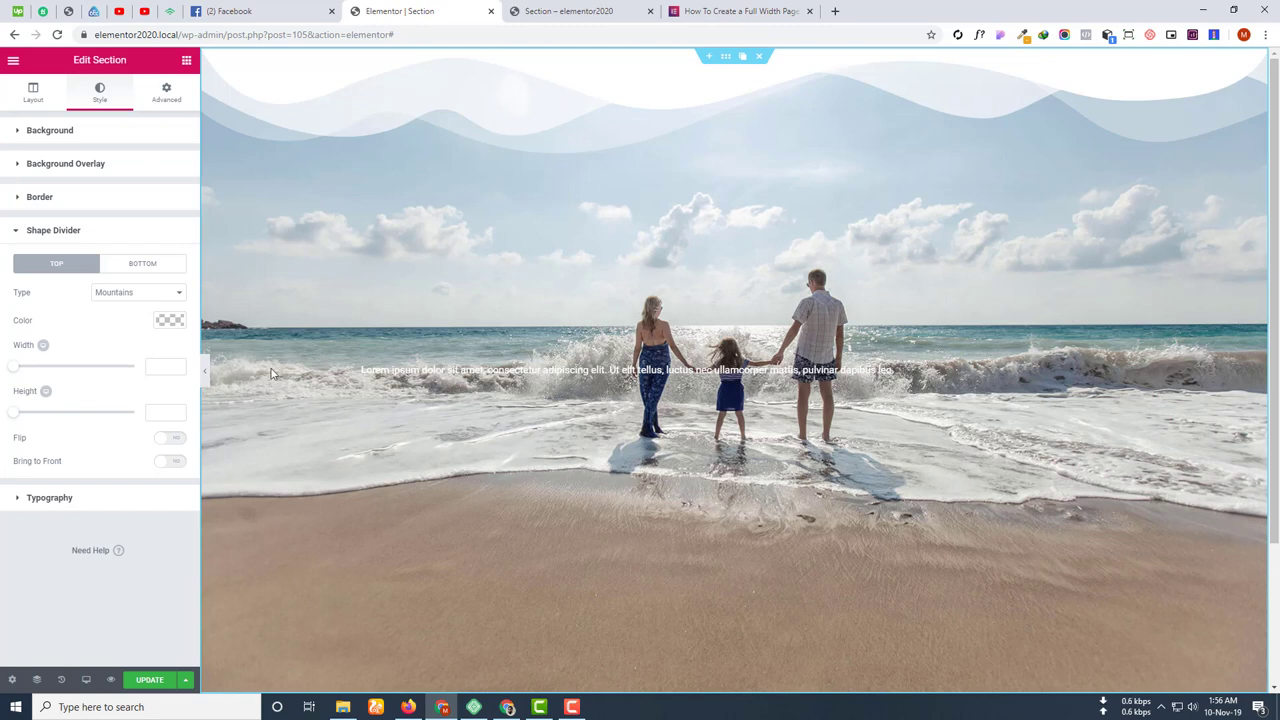
pyautogui.click(180, 463)
pyautogui.click(180, 463)
pyautogui.click(170, 463)
# Try the Drops and Pyramids types for the section's top shape divider.
pyautogui.click(134, 295)
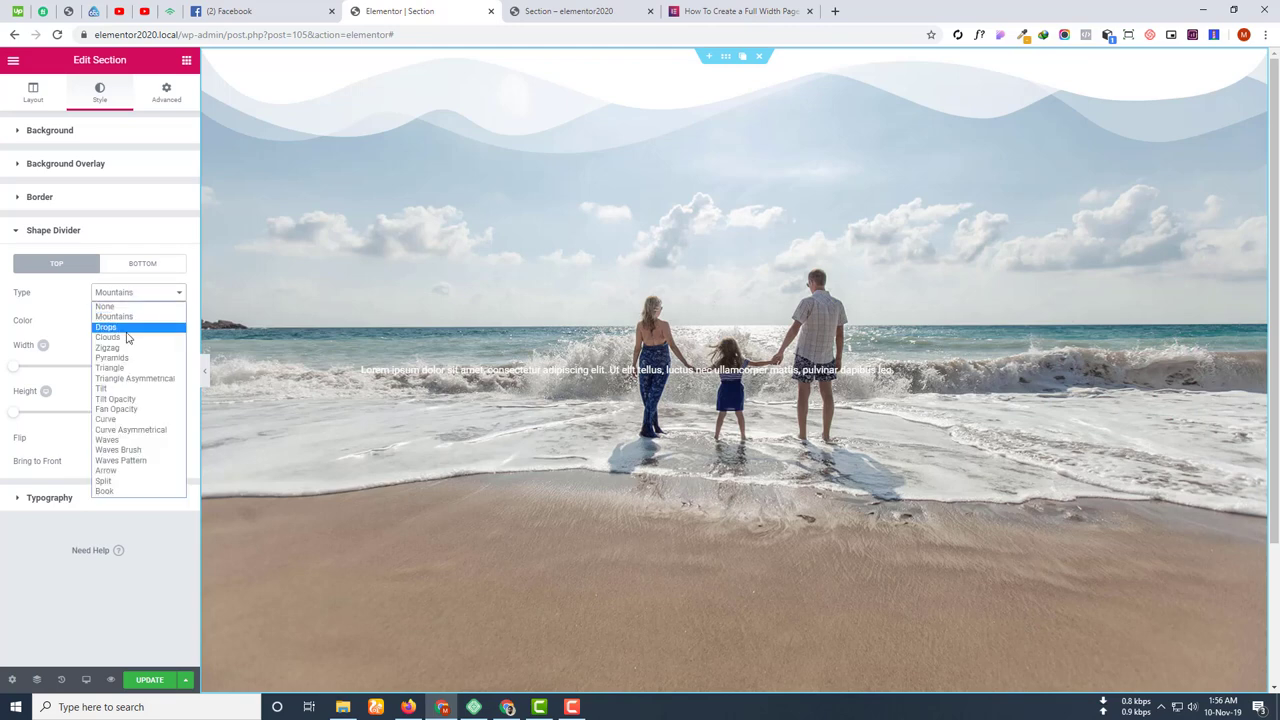
pyautogui.click(126, 330)
pyautogui.click(138, 293)
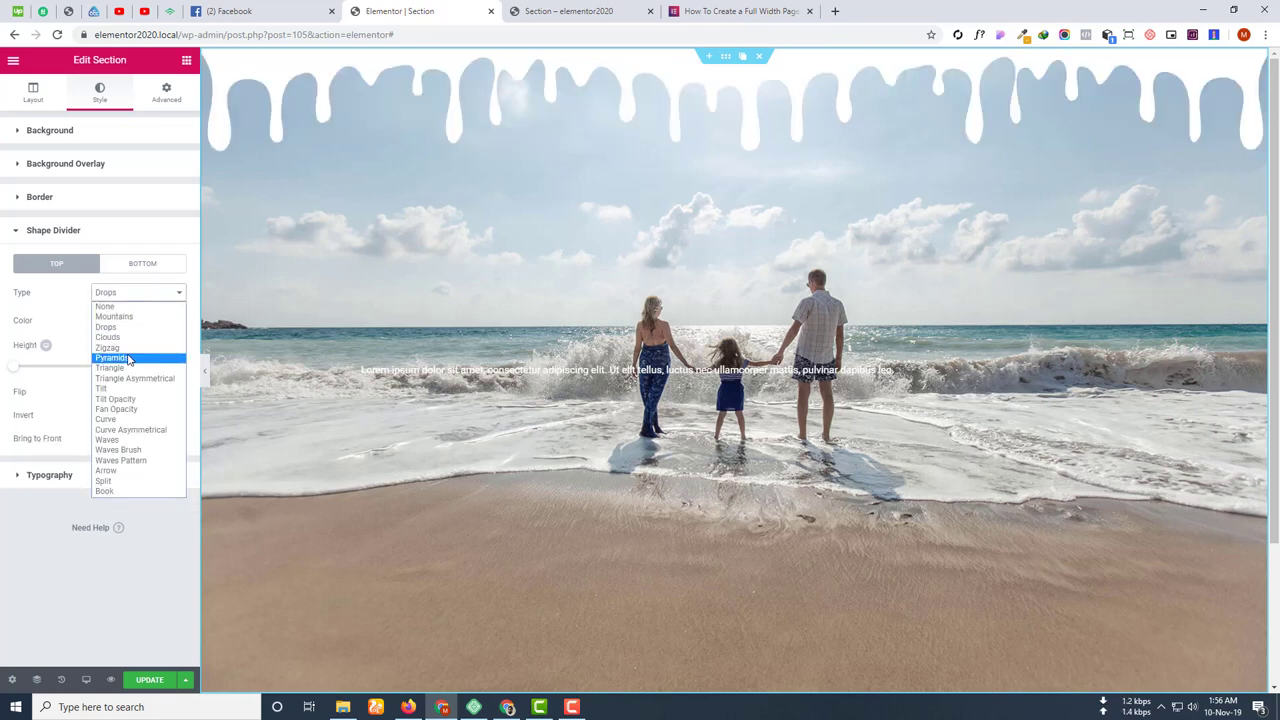
pyautogui.click(128, 358)
# Try the Triangle type for the top divider together with its Bring to Front option.
pyautogui.click(141, 296)
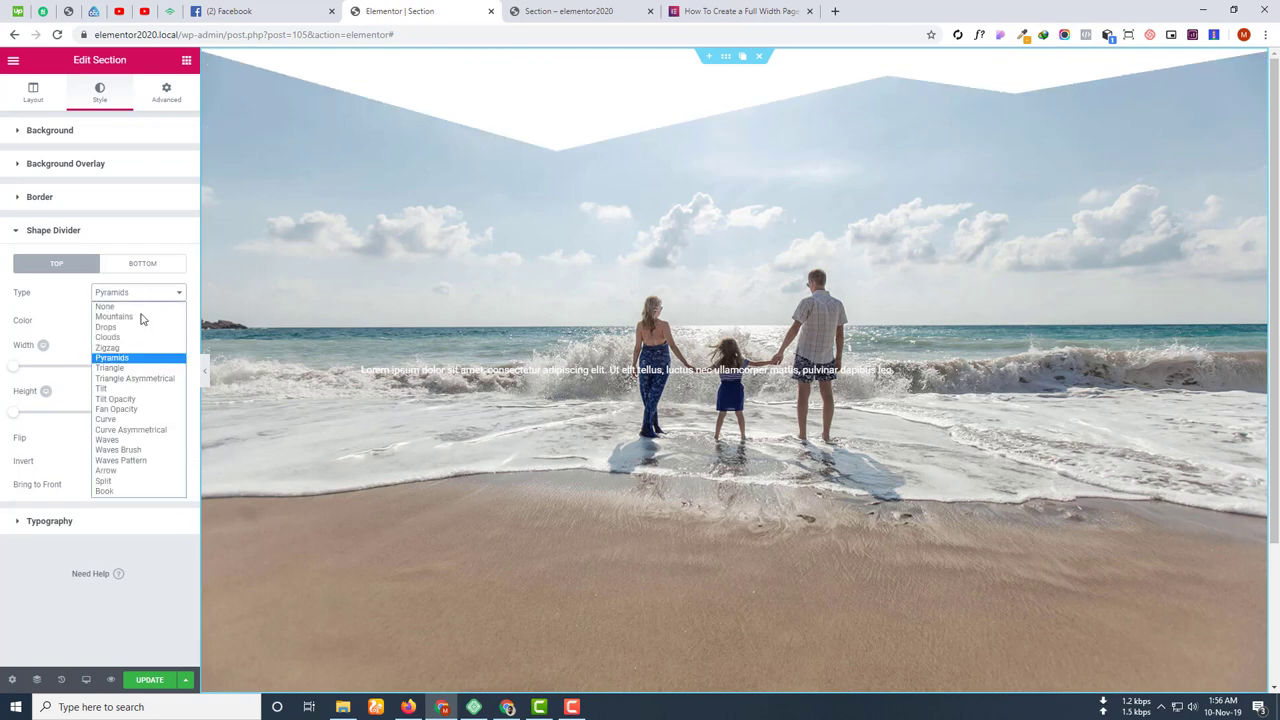
pyautogui.click(137, 368)
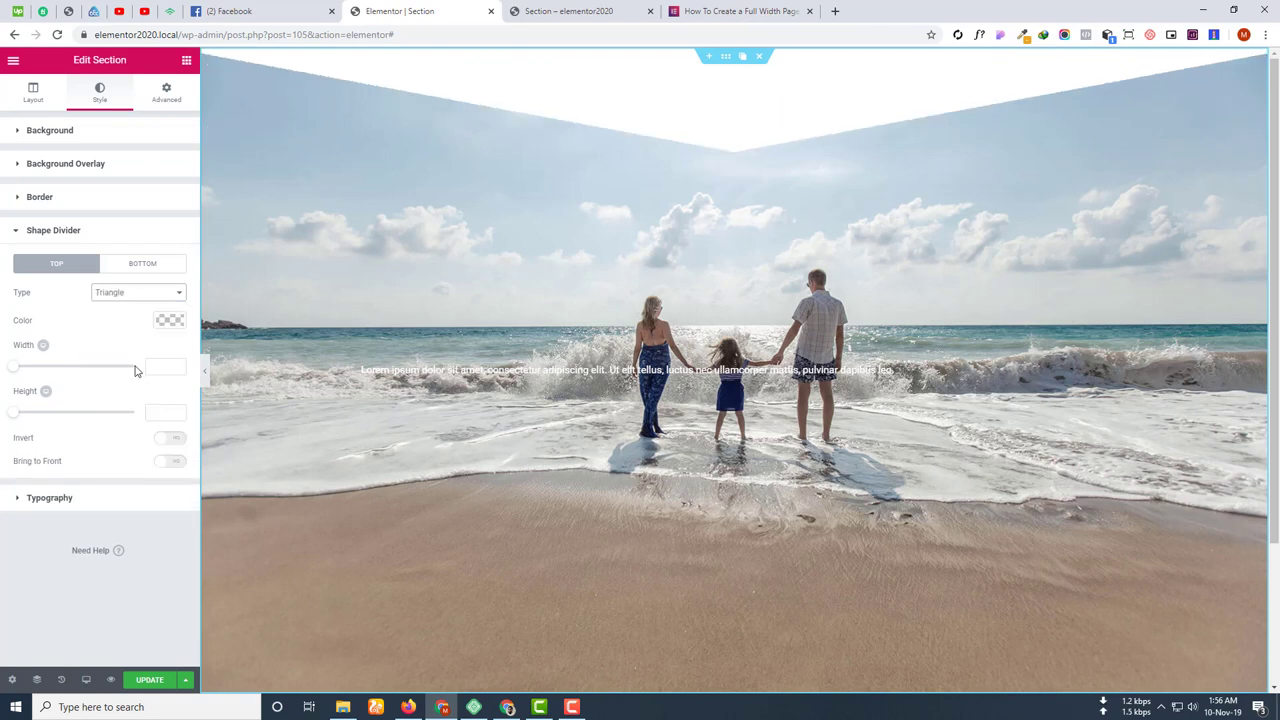
pyautogui.click(172, 463)
pyautogui.click(167, 468)
# Try black and cyan for the top shape divider and set its colour to blue #4054b2.
pyautogui.click(170, 322)
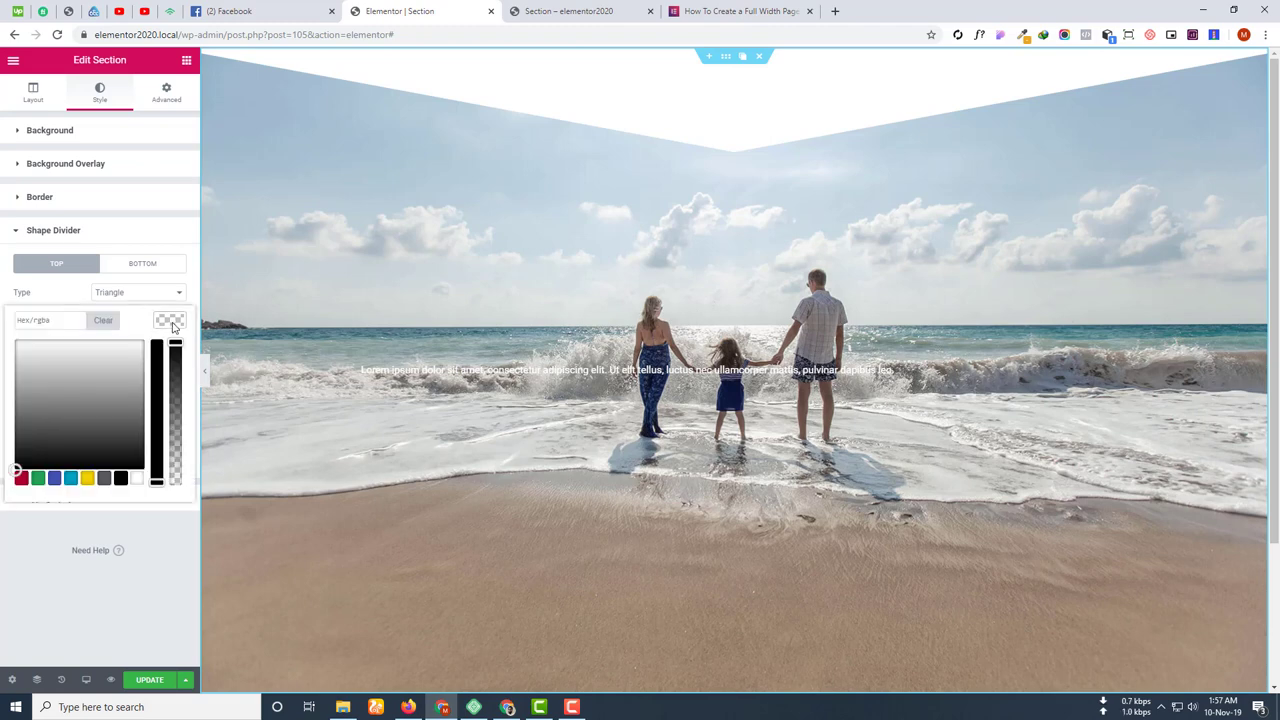
pyautogui.click(120, 478)
pyautogui.click(70, 479)
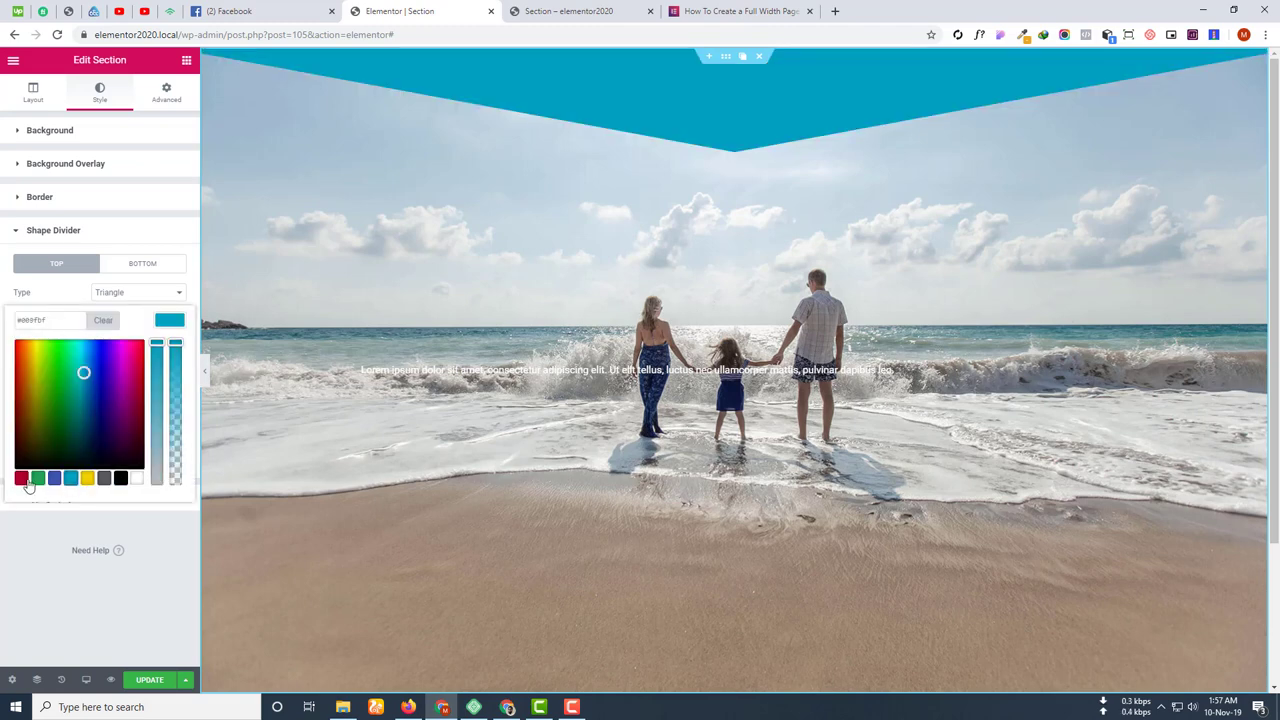
pyautogui.click(54, 478)
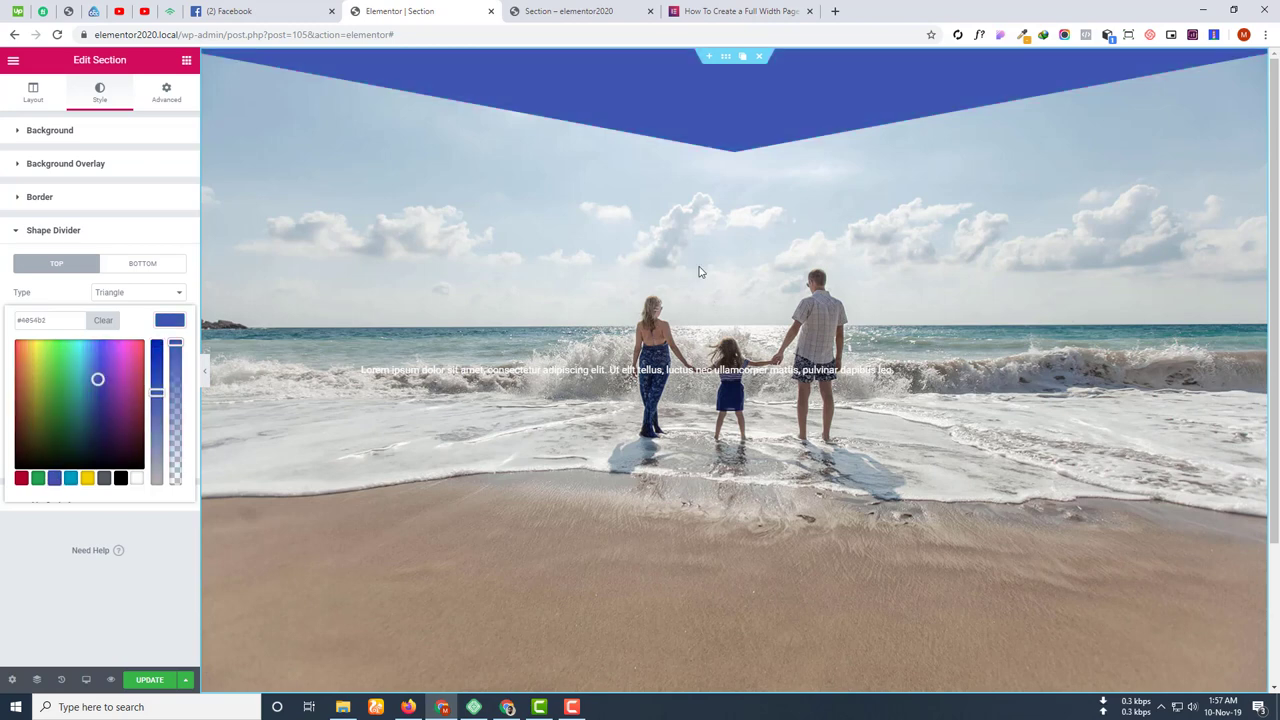
# Try the Fan Opacity type for the top divider and change it to Waves.
pyautogui.click(134, 291)
pyautogui.click(134, 291)
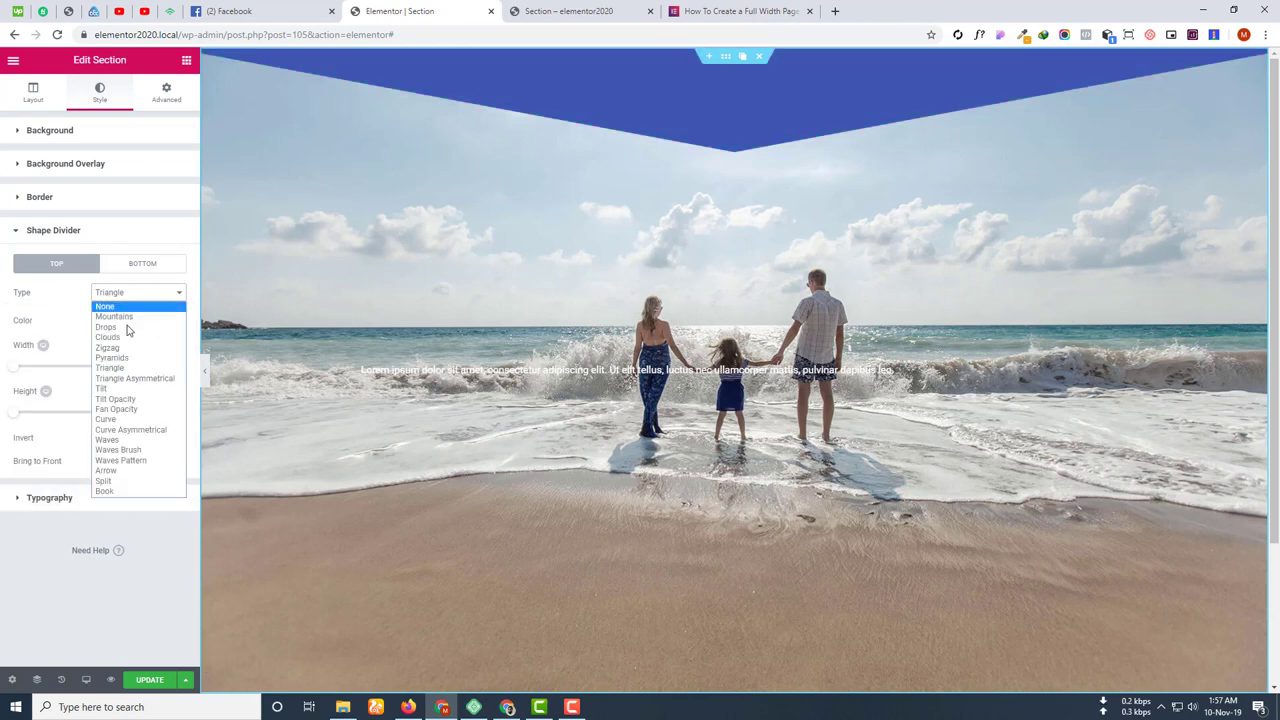
pyautogui.click(126, 408)
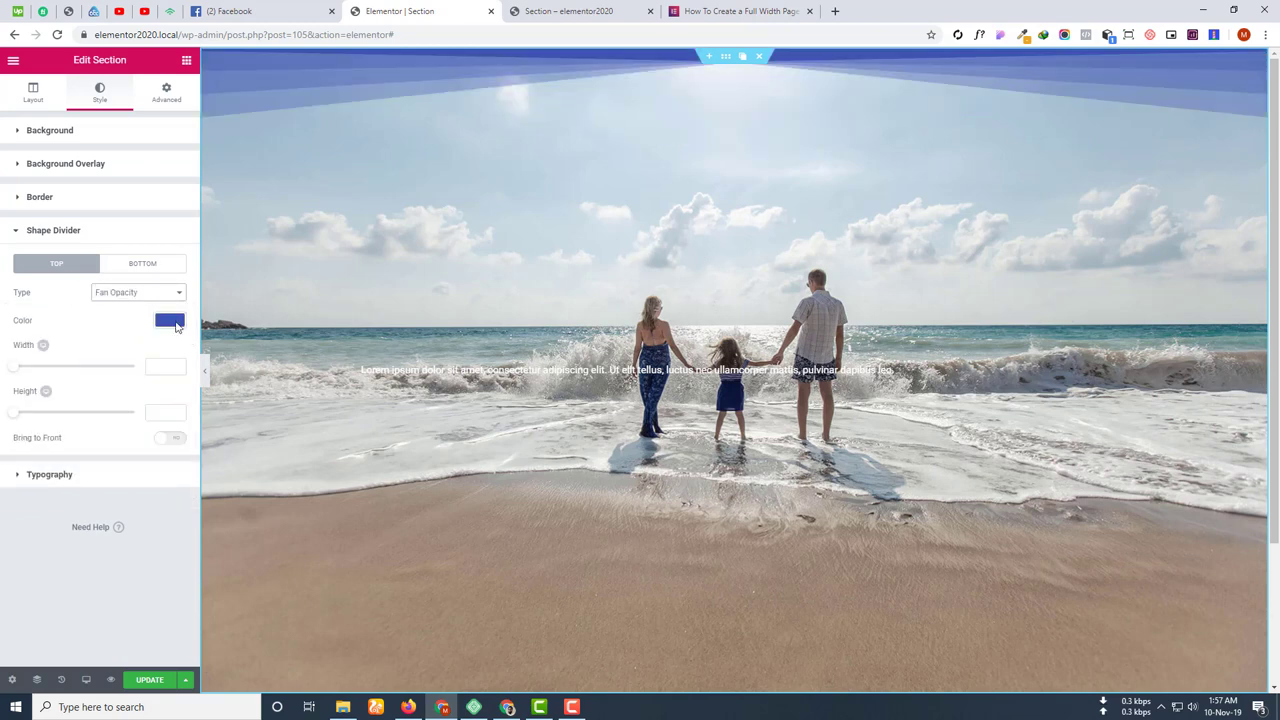
pyautogui.click(151, 293)
pyautogui.click(119, 447)
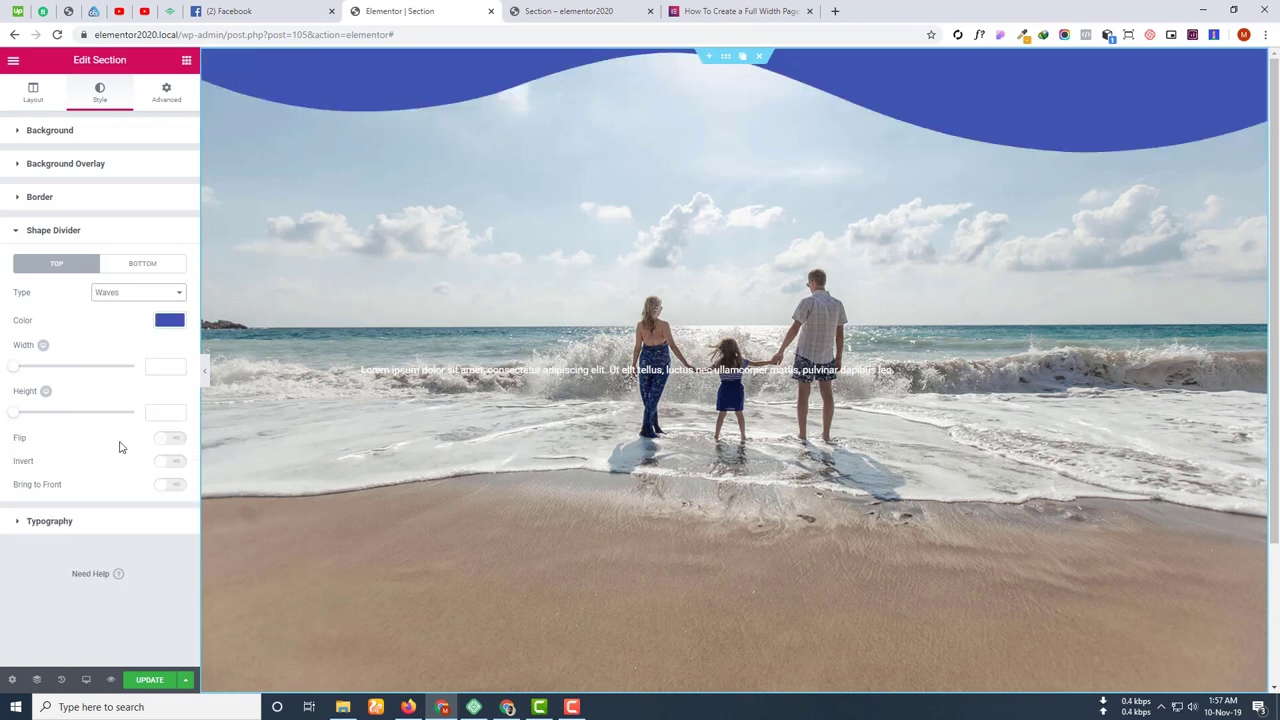
# Try Bring to Front and Flip on the Waves divider, turning each off again.
pyautogui.scroll(-1, 223, 391)
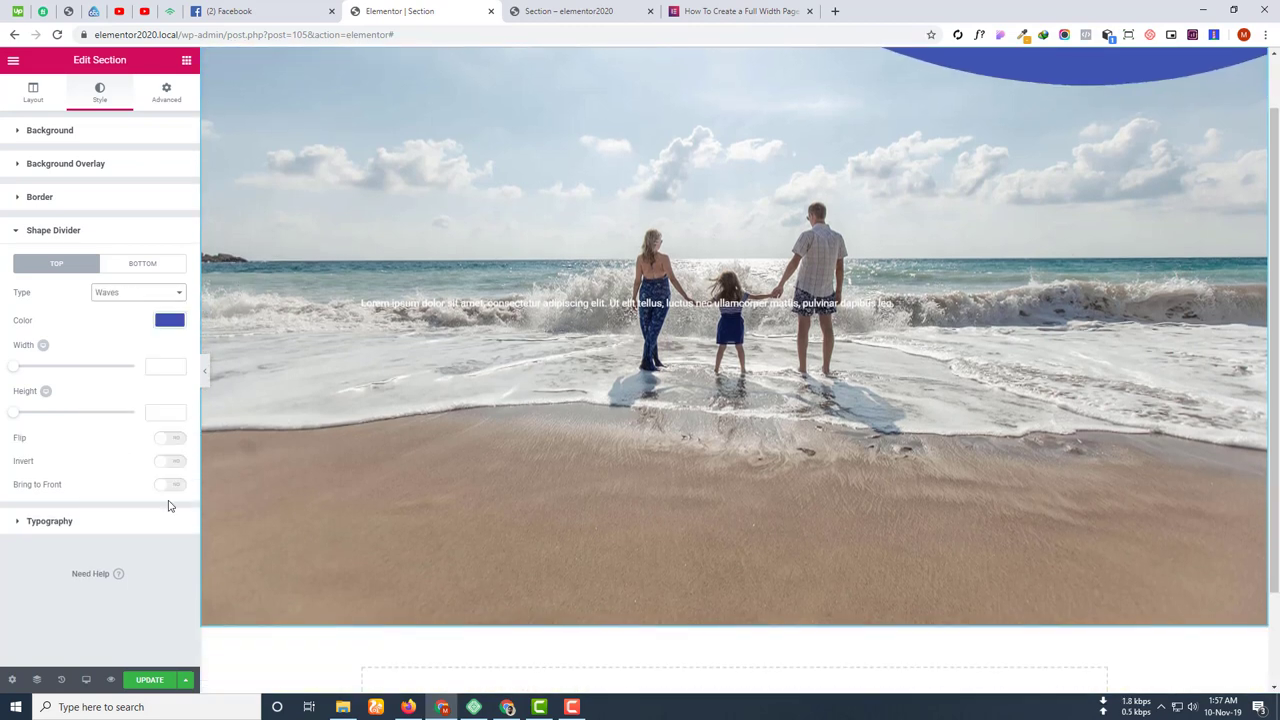
pyautogui.click(170, 485)
pyautogui.scroll(1, 360, 490)
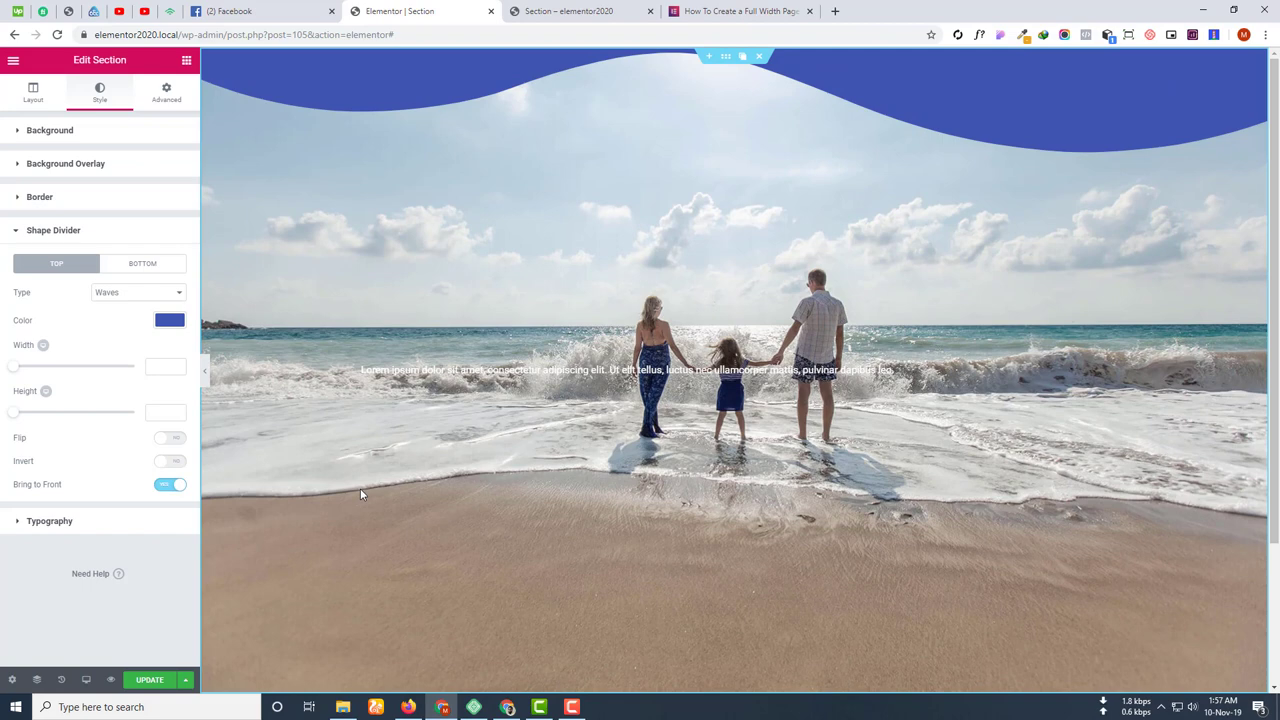
pyautogui.click(167, 488)
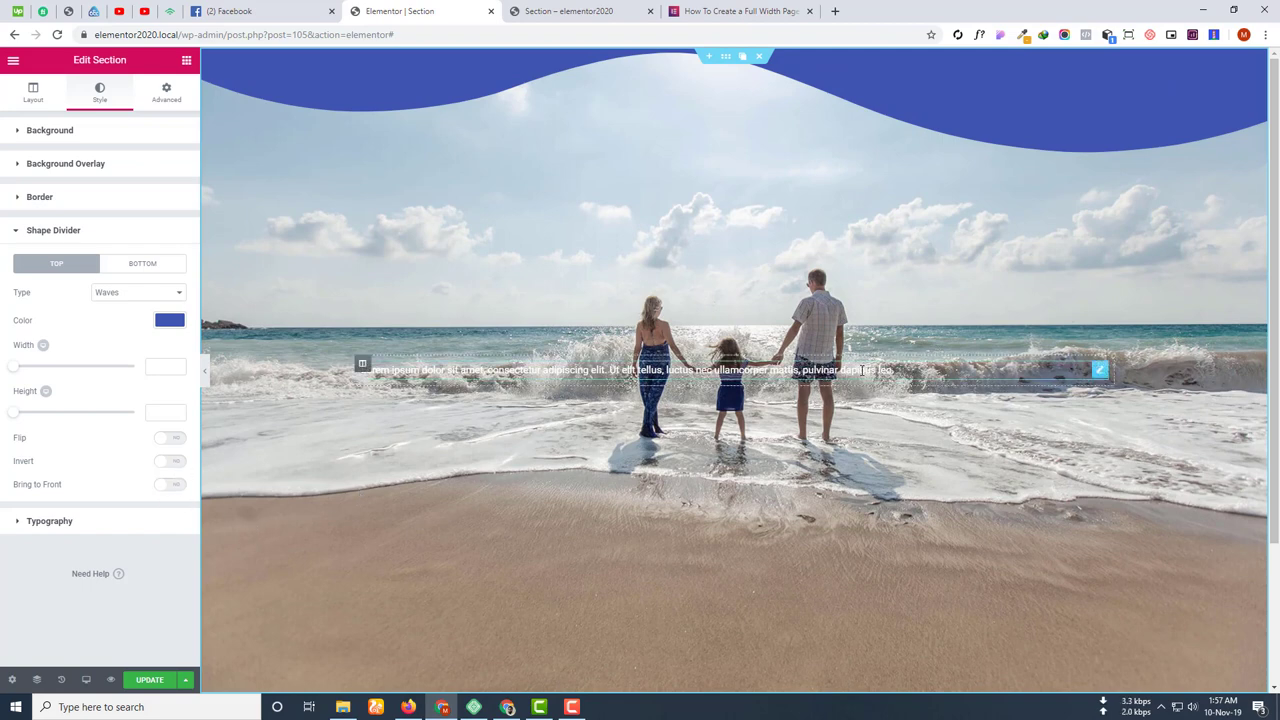
pyautogui.click(171, 440)
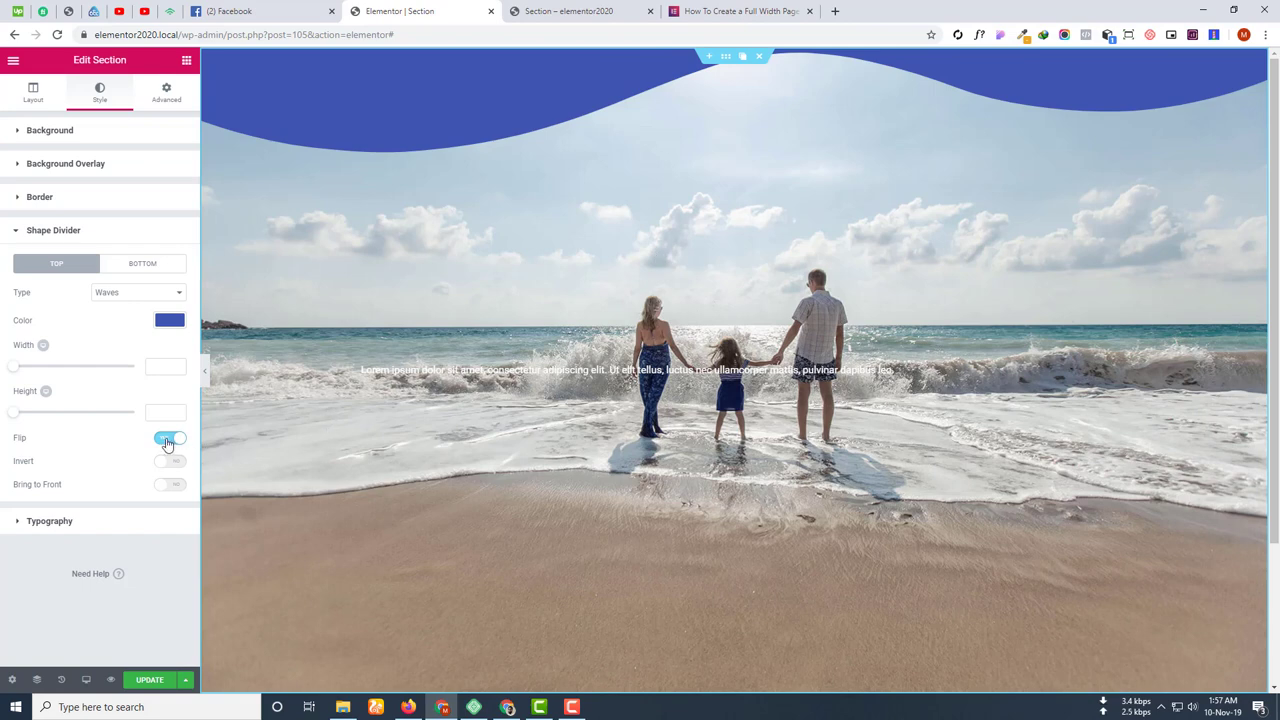
pyautogui.click(168, 441)
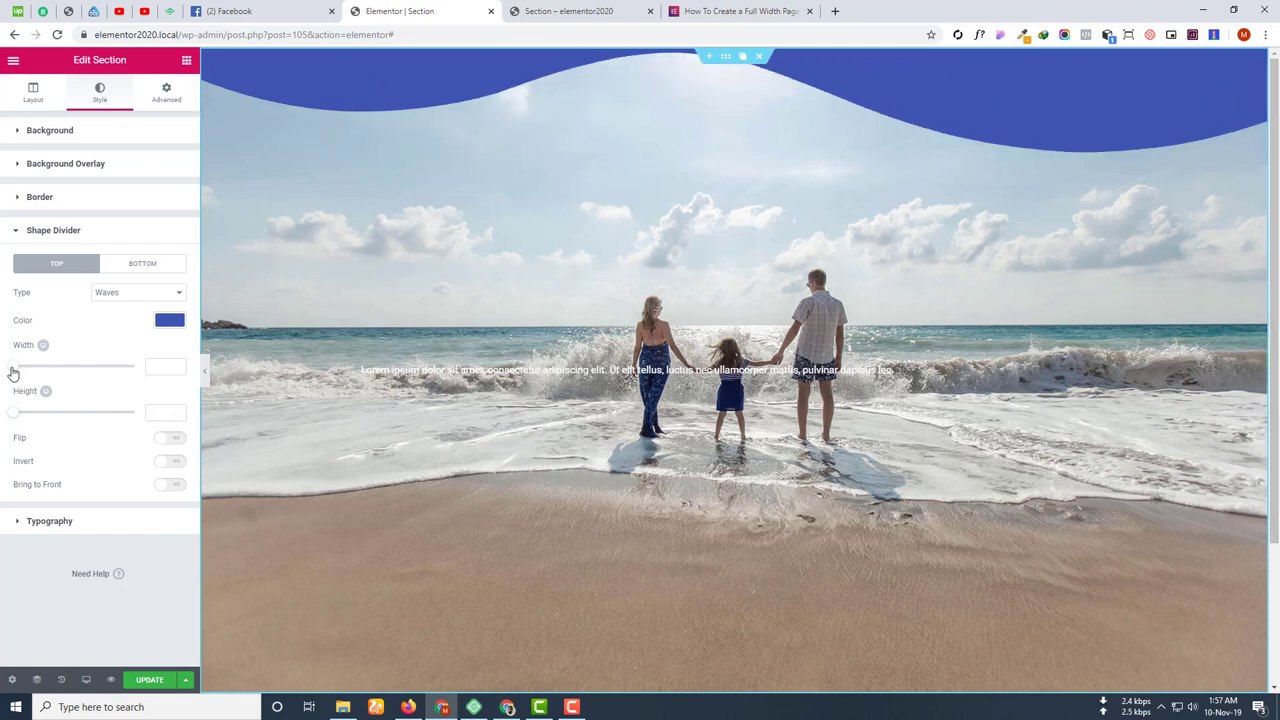
# Set the Waves divider's width to 100 and height to 115, and turn on Invert.
pyautogui.moveTo(13, 367); pyautogui.dragTo(43, 437)
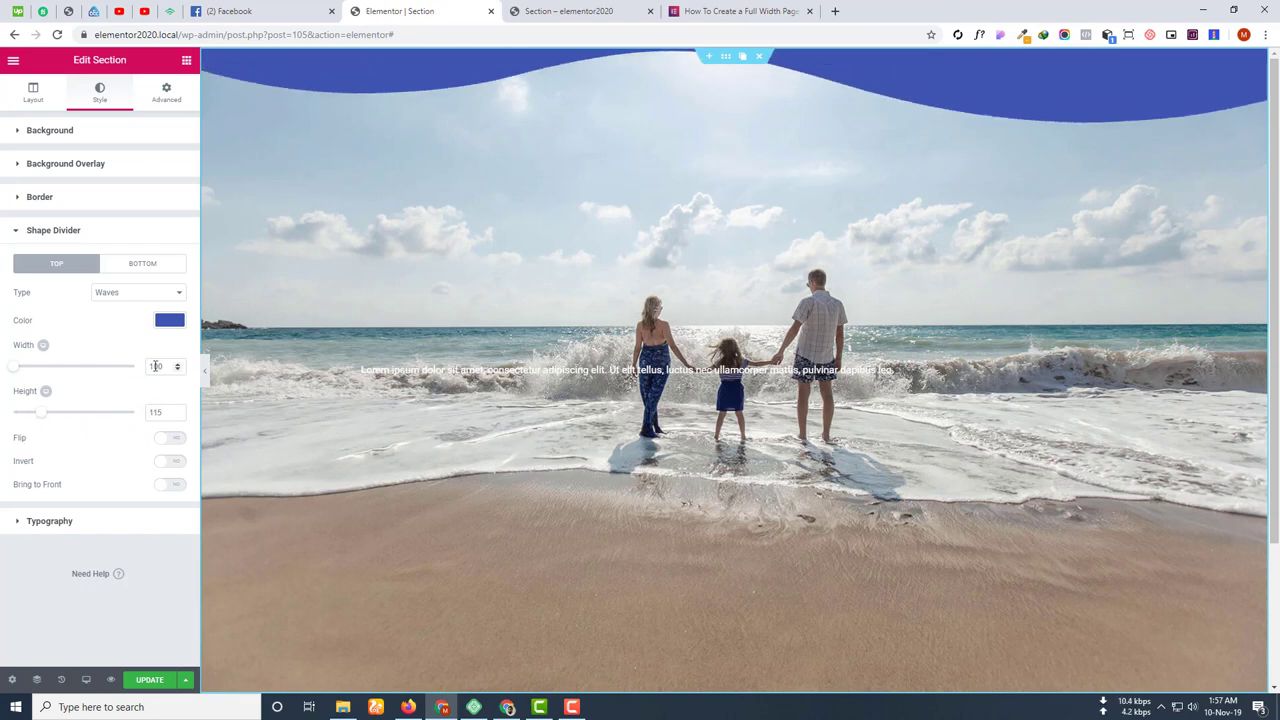
pyautogui.click(177, 466)
pyautogui.click(177, 466)
pyautogui.click(174, 461)
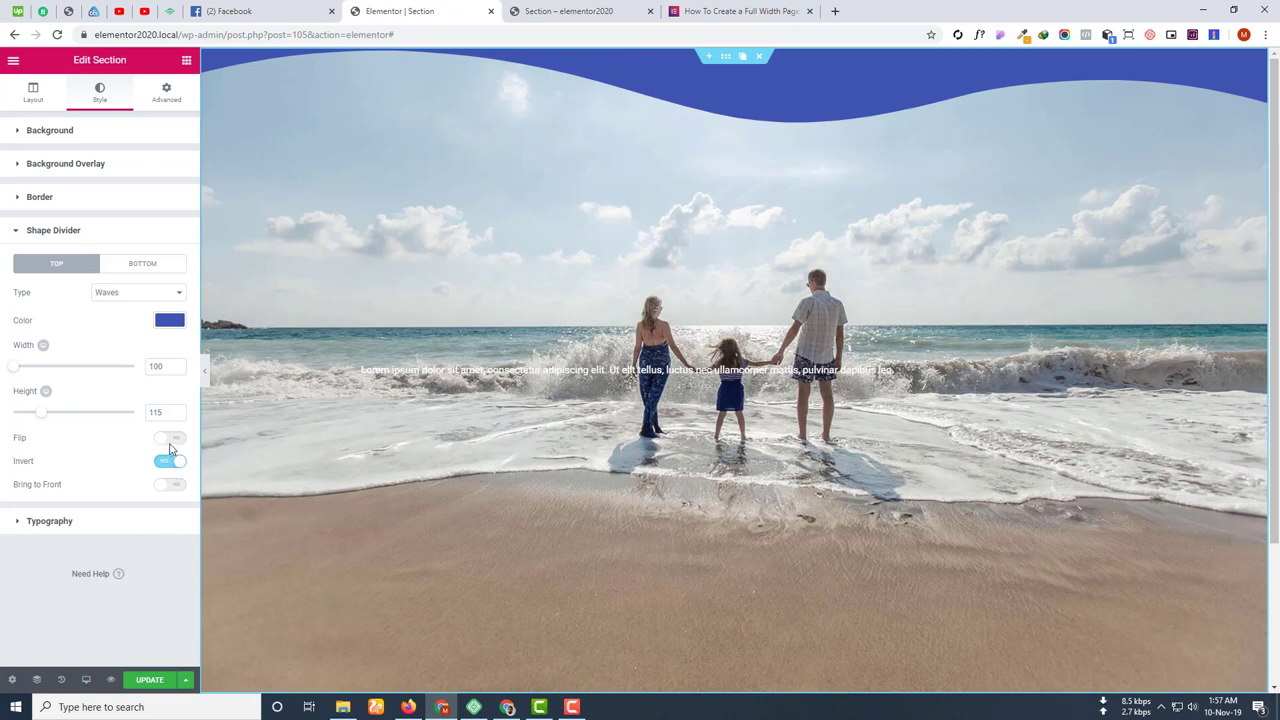
# Try flipping the inverted Waves divider and turn Flip off again.
pyautogui.click(174, 440)
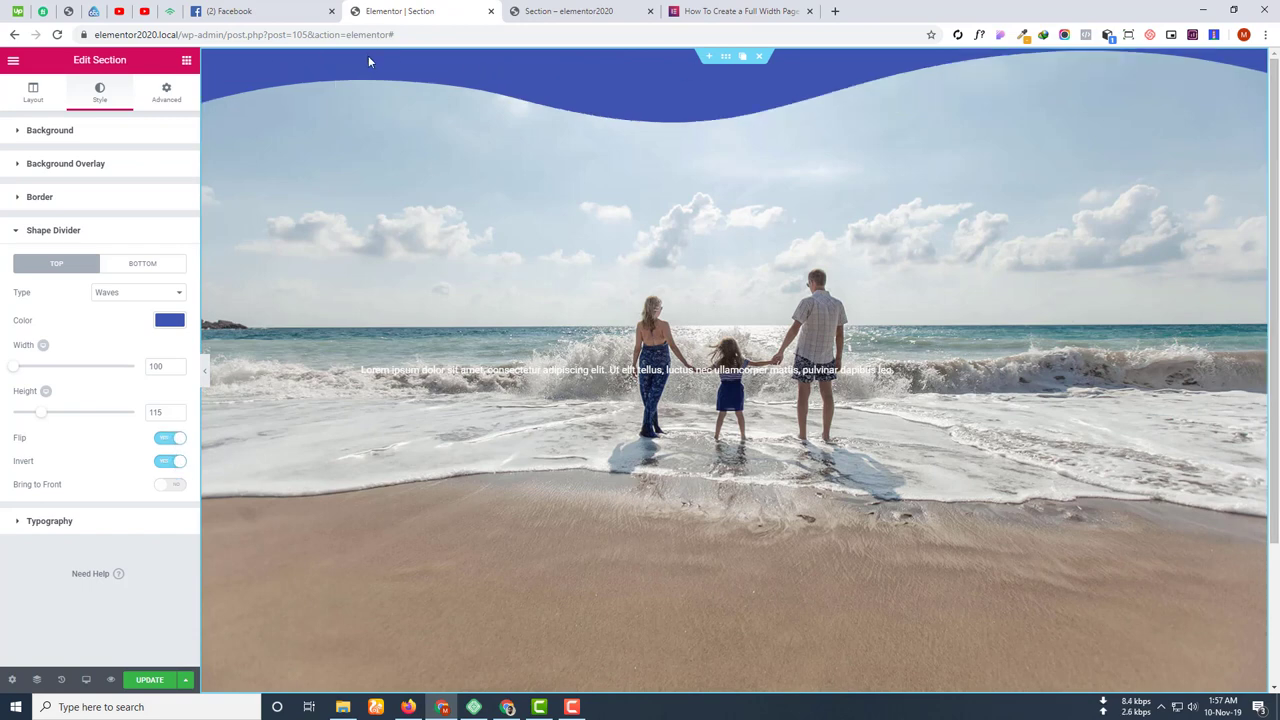
pyautogui.click(158, 441)
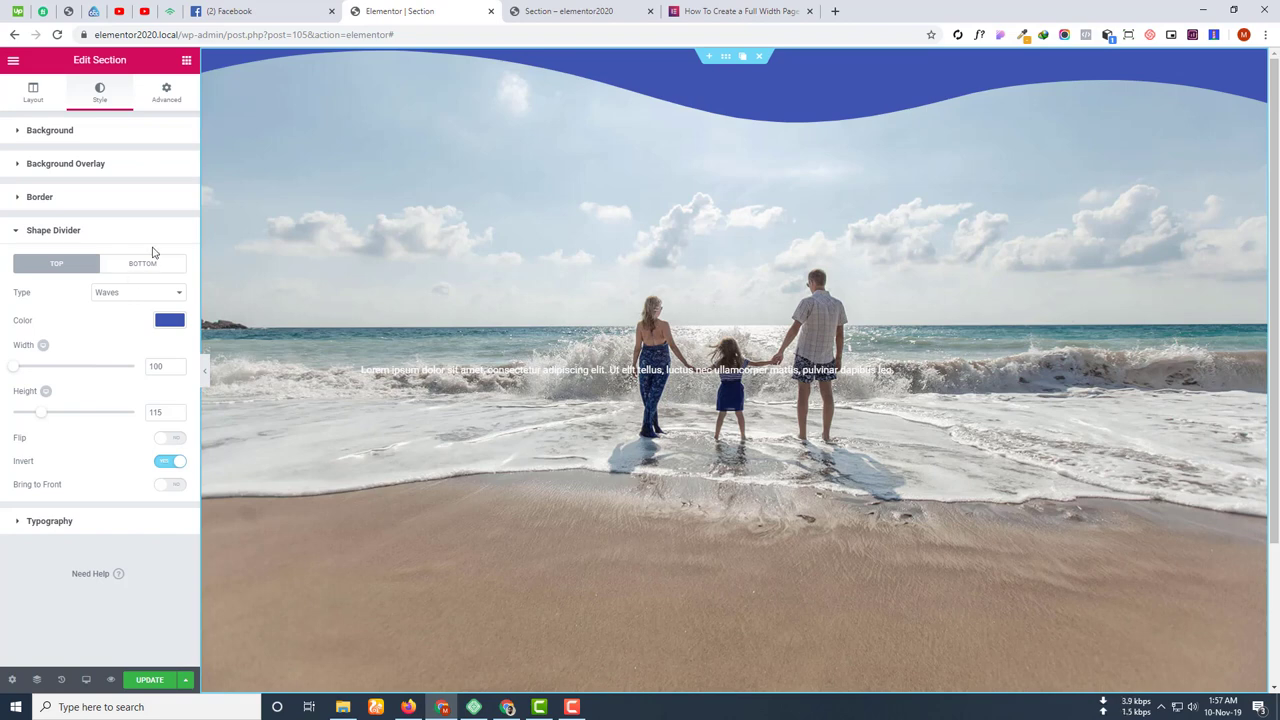
# Add a shape divider to the section's bottom edge, trying Split and choosing Book.
pyautogui.scroll(-2, 360, 364)
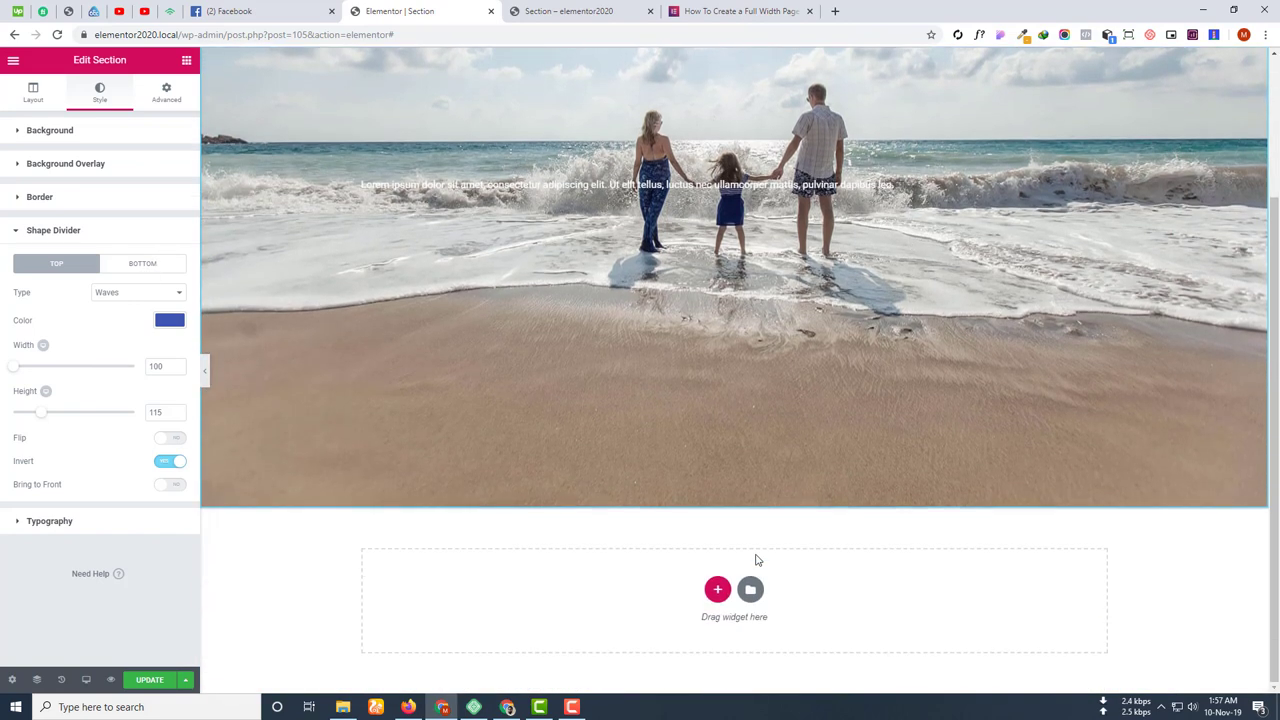
pyautogui.click(141, 268)
pyautogui.click(132, 292)
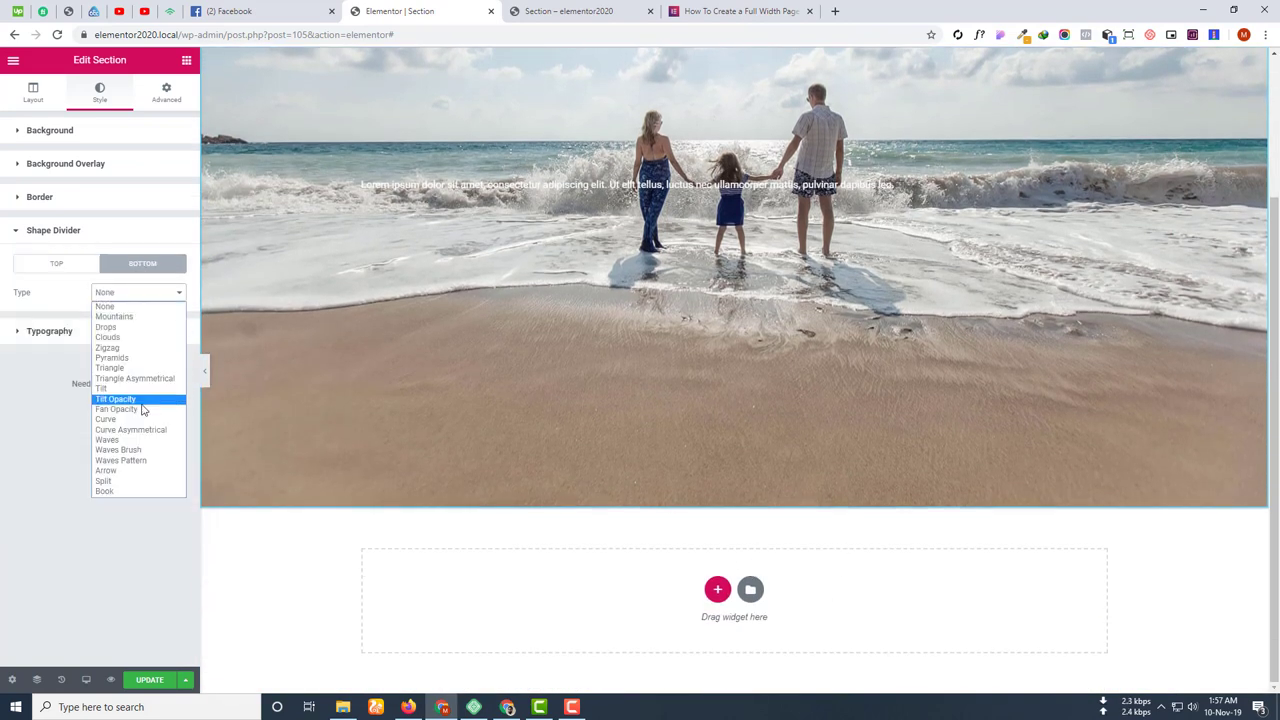
pyautogui.click(126, 481)
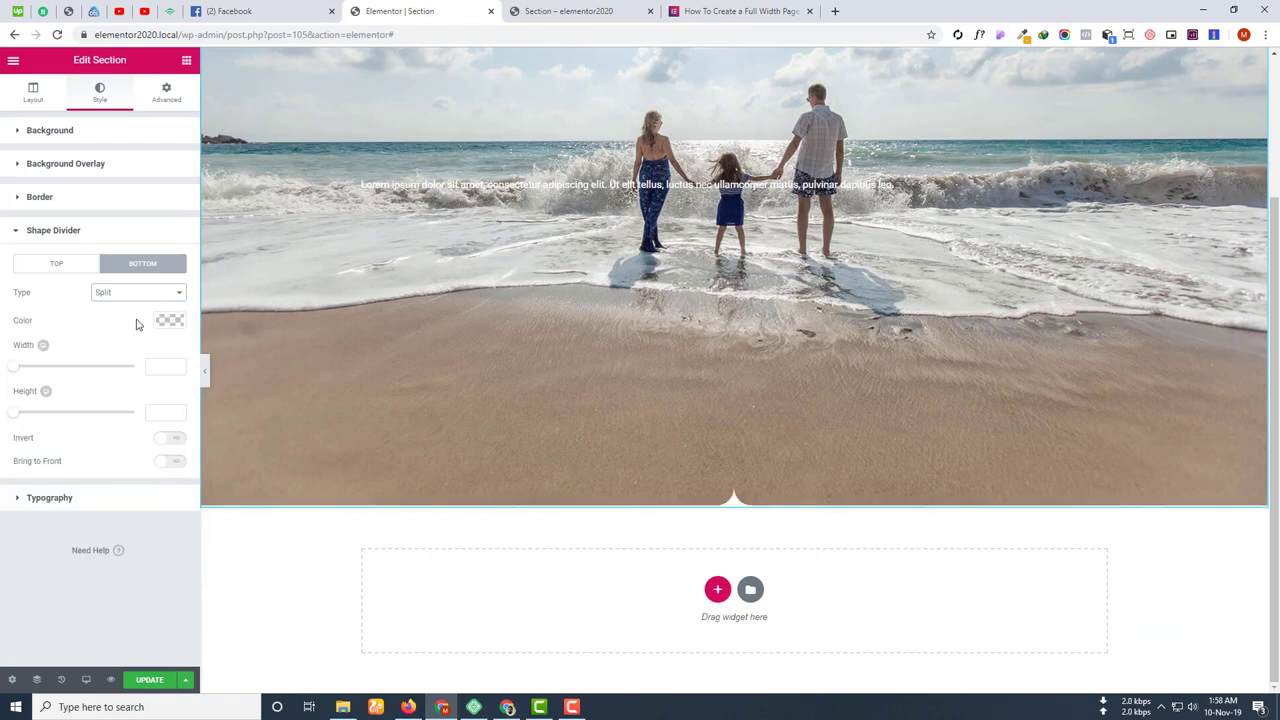
pyautogui.click(140, 292)
pyautogui.click(127, 495)
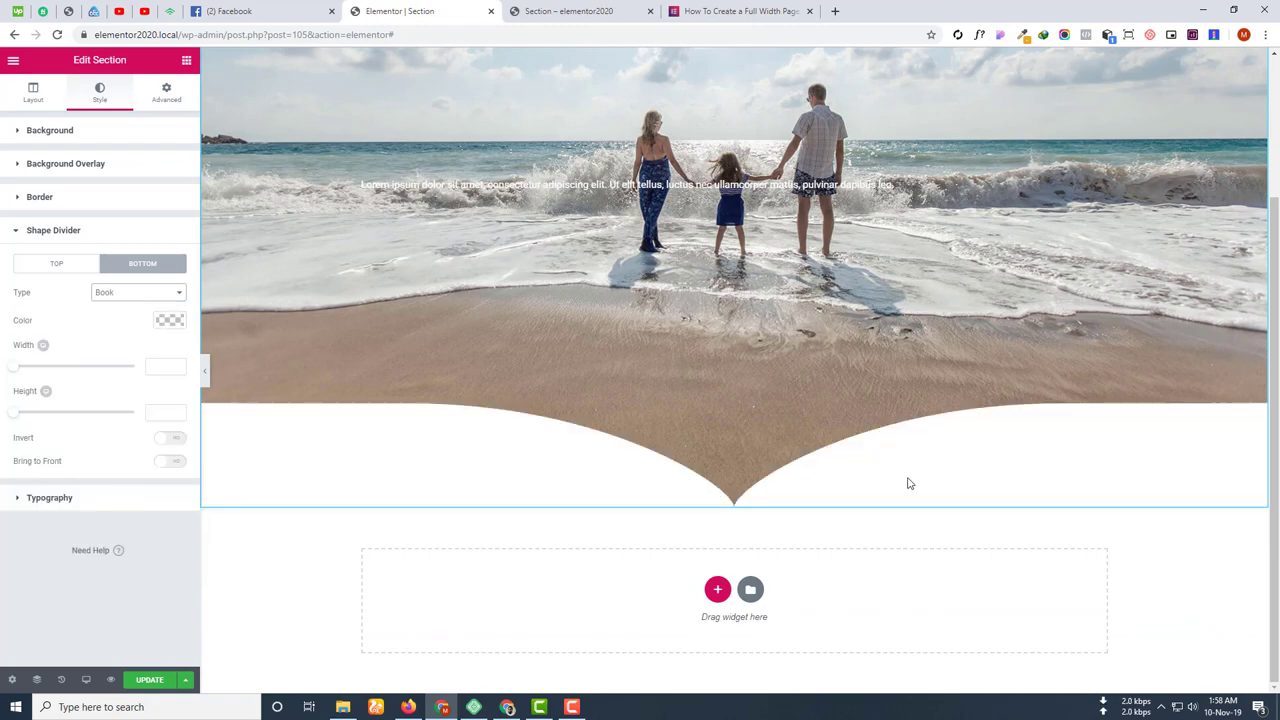
pyautogui.scroll(2, 881, 380)
pyautogui.scroll(-2, 640, 347)
# Try Bring to Front on the bottom Book divider, compare Invert on and off, and leave Invert on.
pyautogui.click(168, 460)
pyautogui.click(168, 460)
pyautogui.click(170, 441)
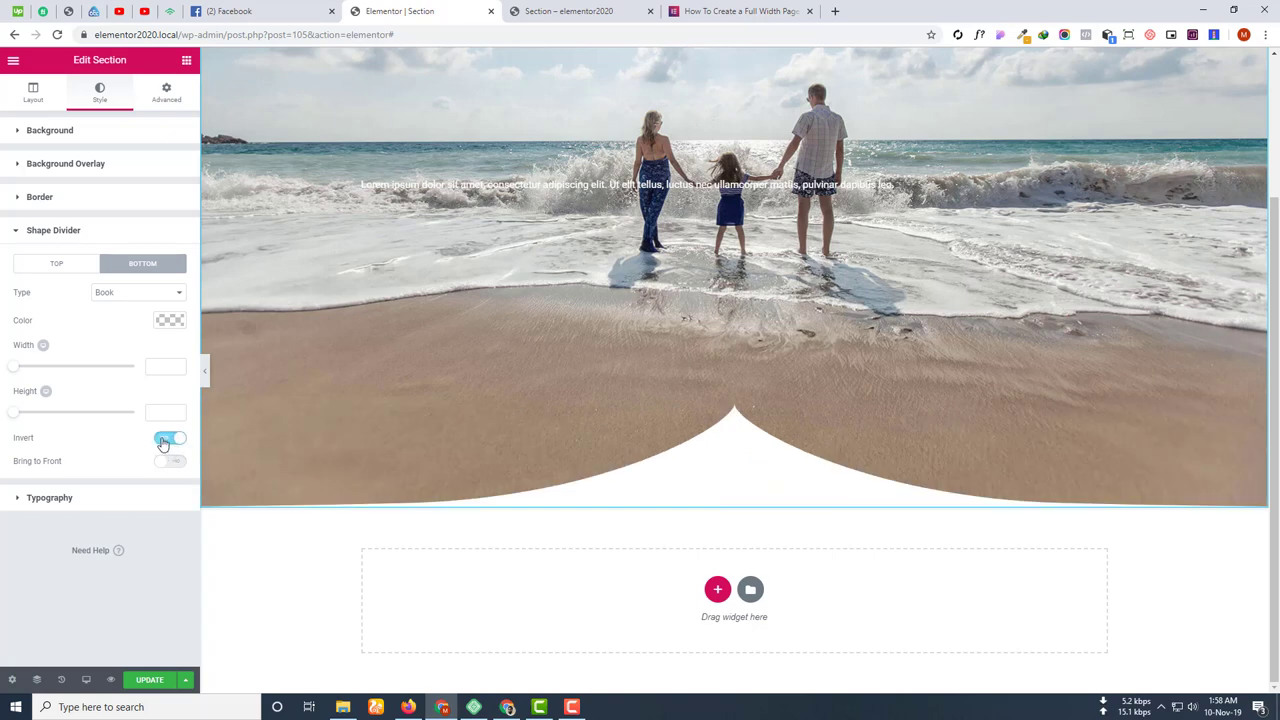
pyautogui.click(165, 442)
pyautogui.click(174, 442)
pyautogui.click(160, 441)
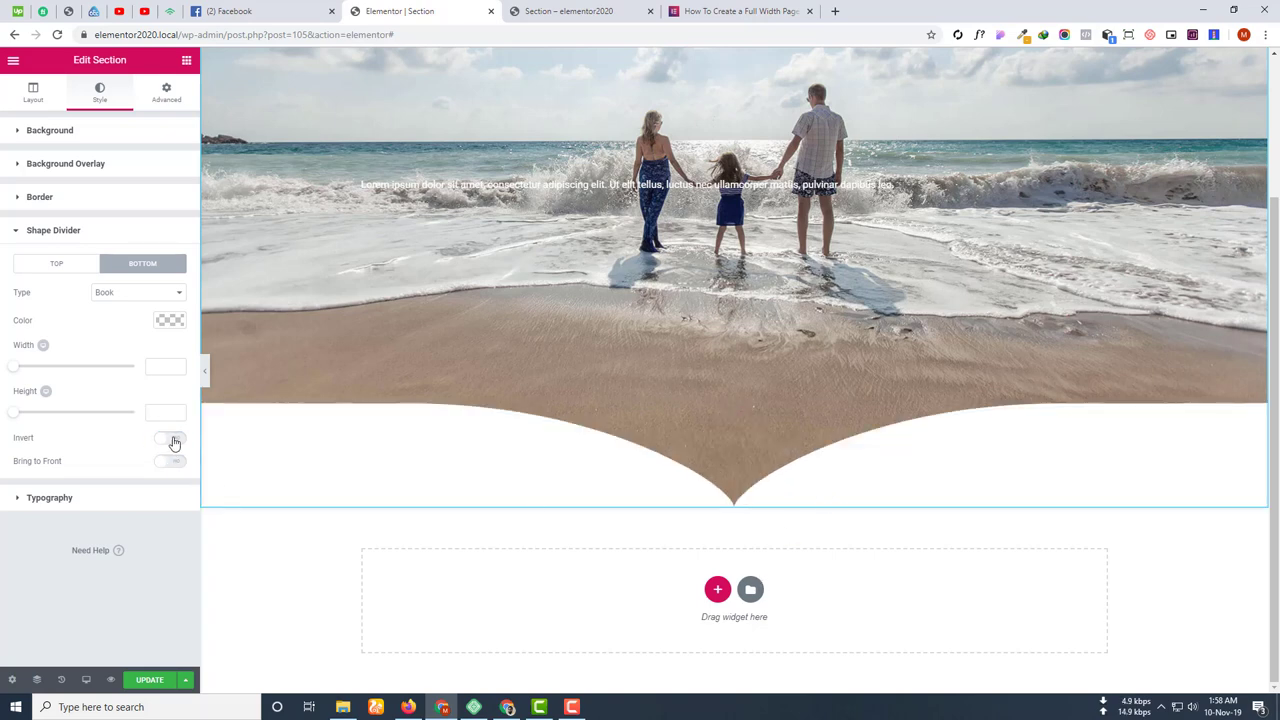
pyautogui.click(171, 441)
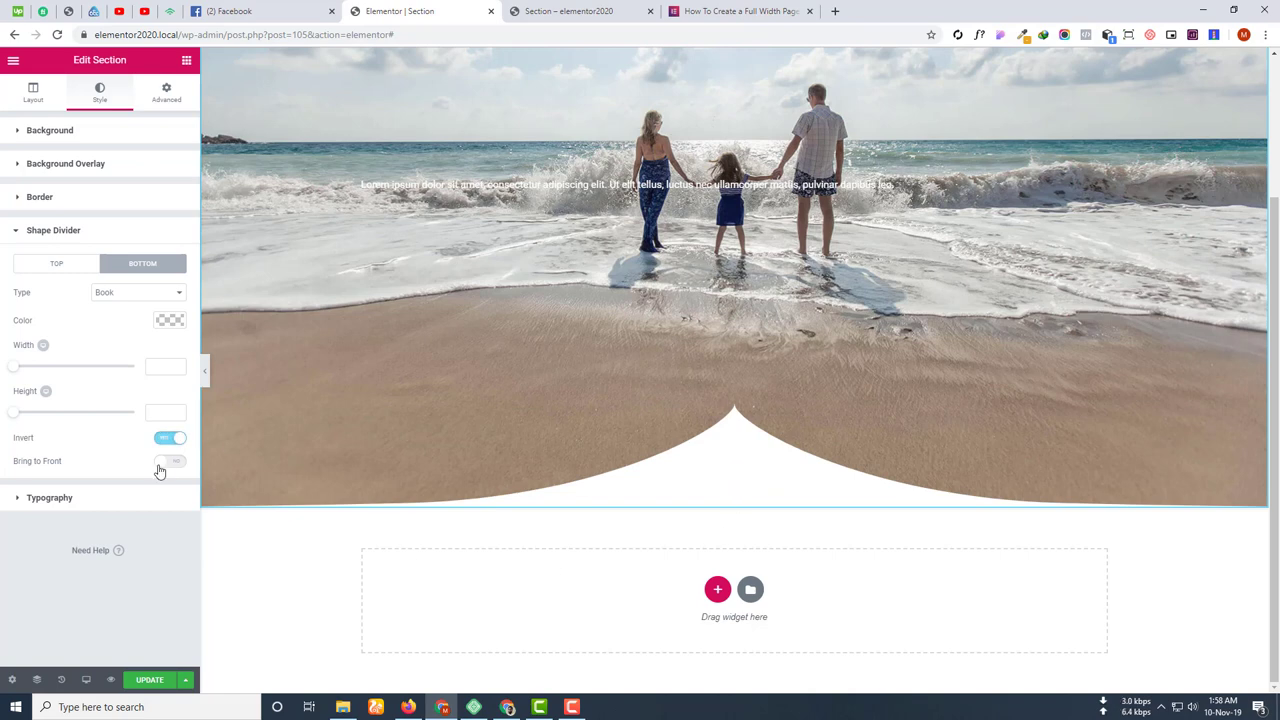
# Try centring the section's text alignment in its typography settings, then align the text left.
pyautogui.click(85, 499)
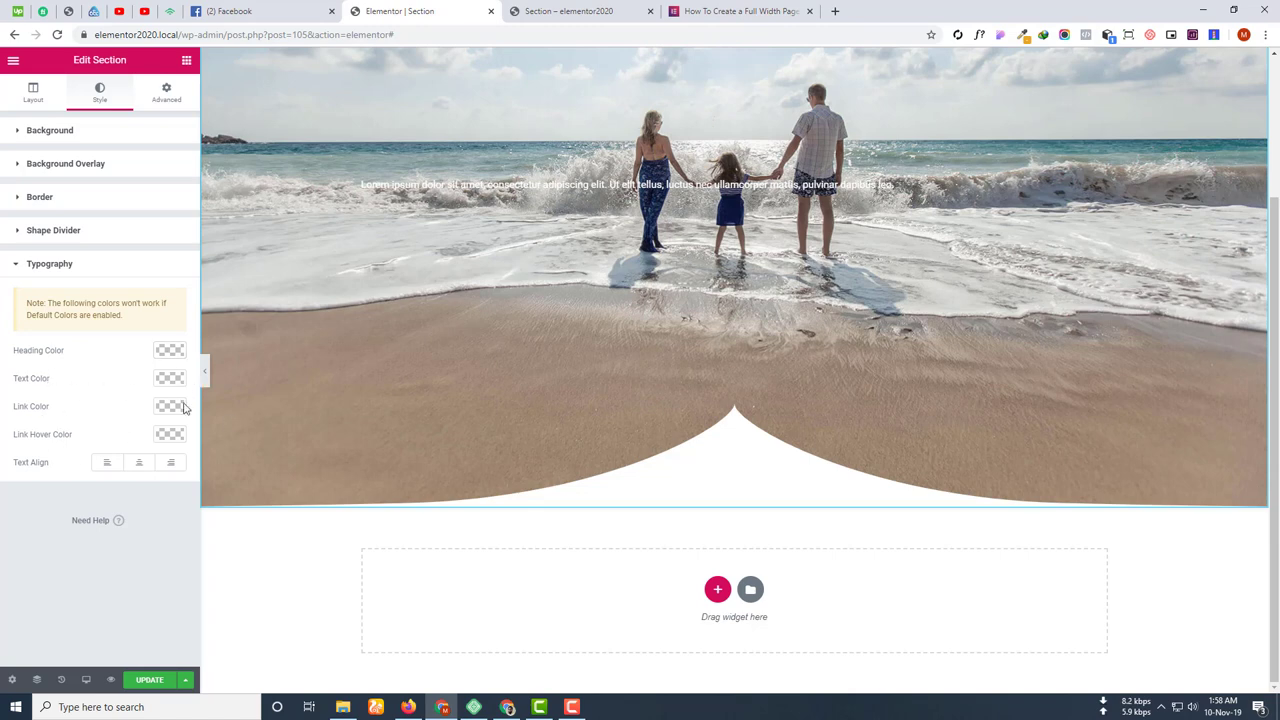
pyautogui.click(137, 463)
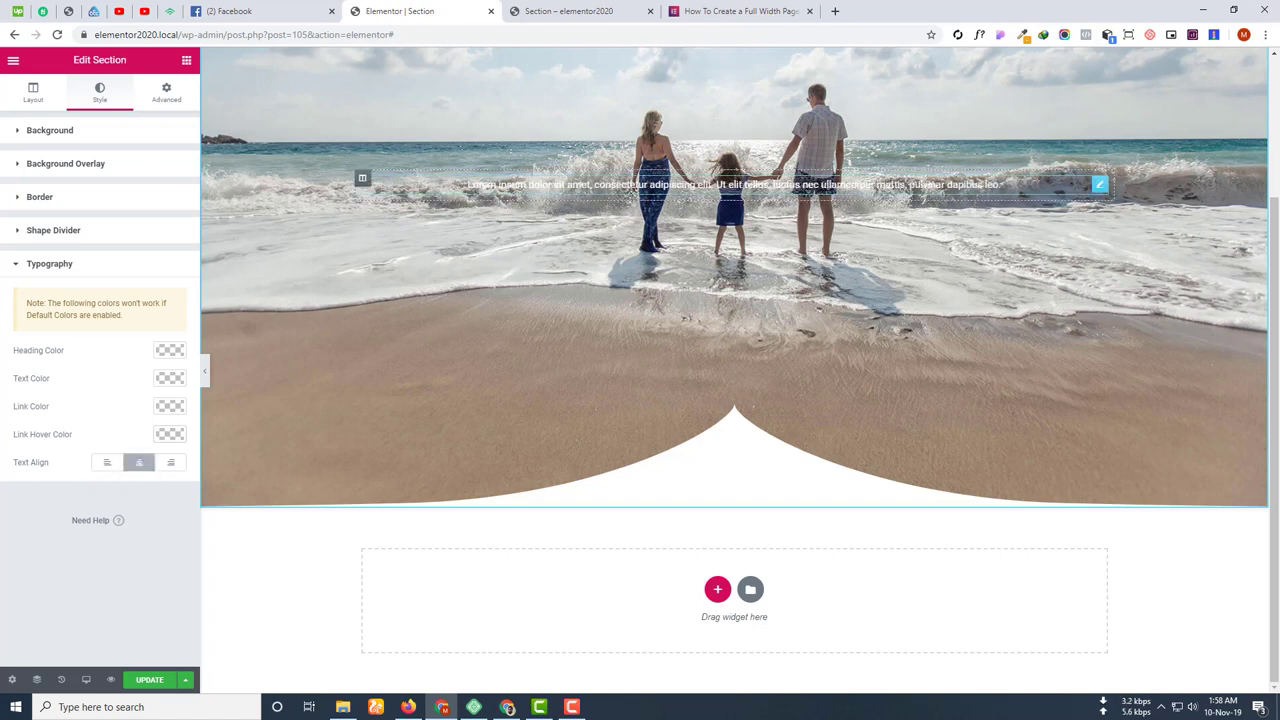
pyautogui.click(107, 462)
# Examine the text widget's own content and style settings, then return to the section's settings.
pyautogui.scroll(2, 536, 322)
pyautogui.click(445, 364)
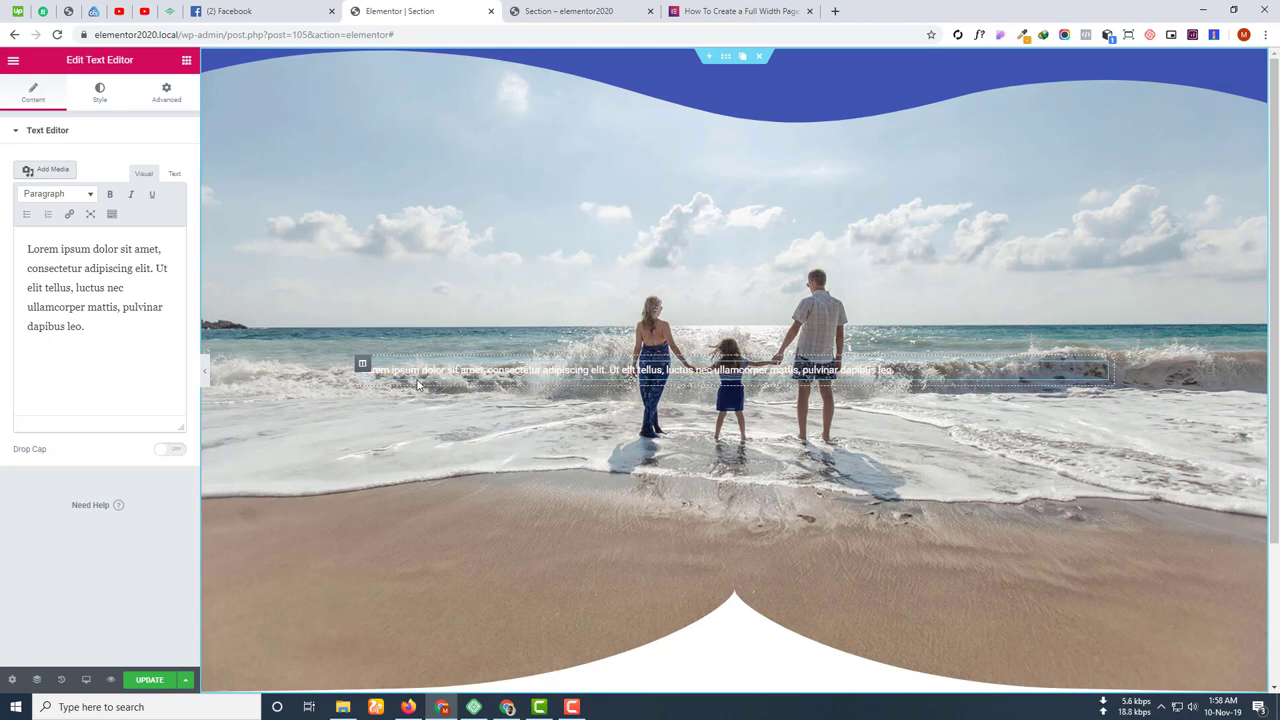
pyautogui.click(539, 375)
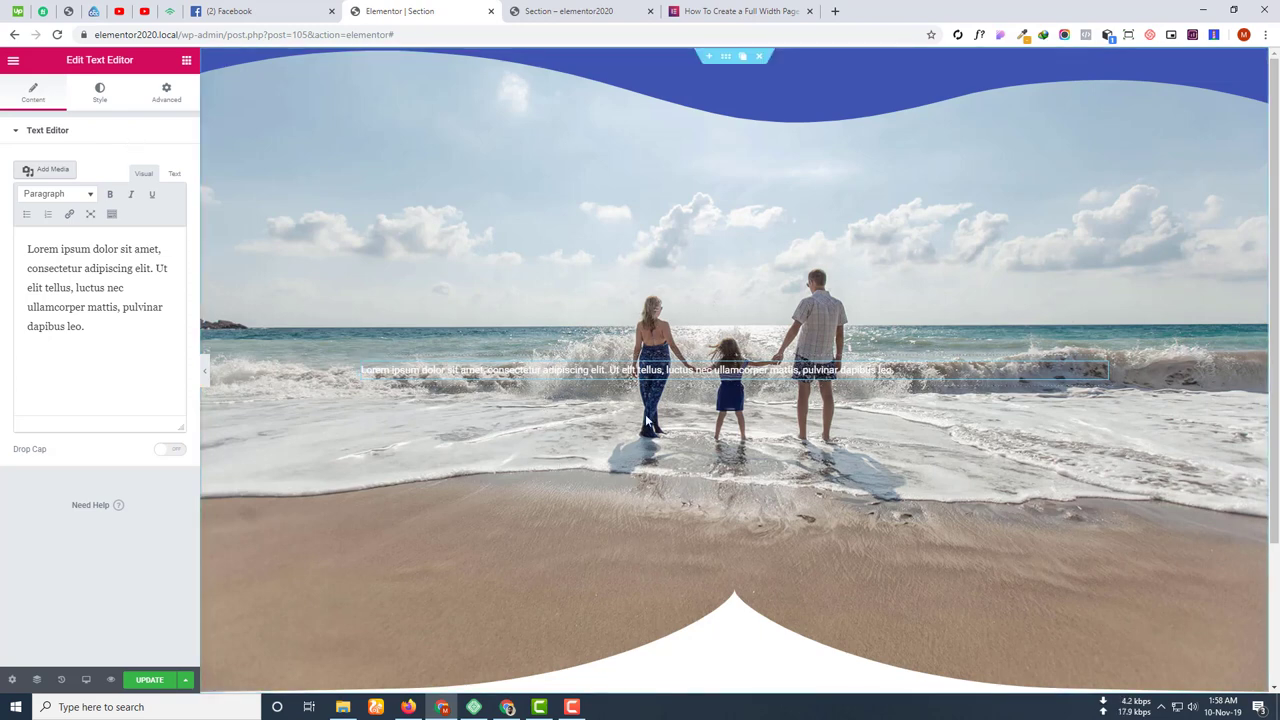
pyautogui.click(100, 90)
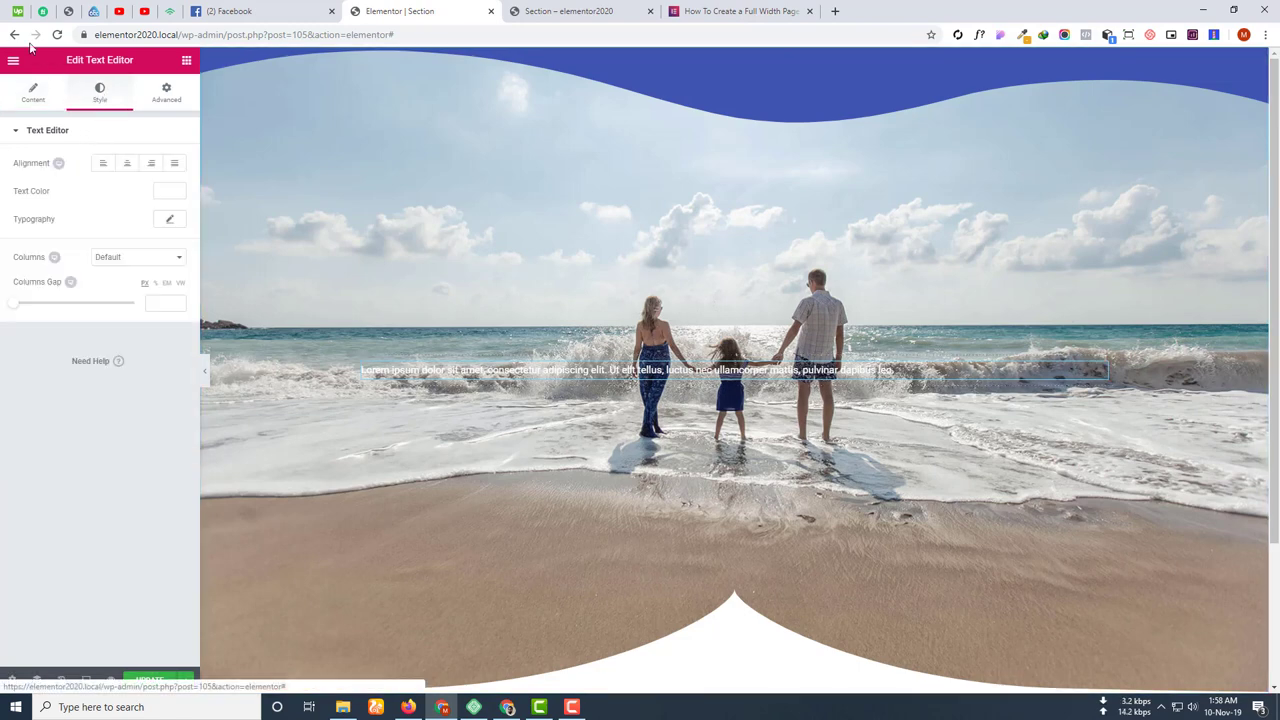
pyautogui.click(727, 59)
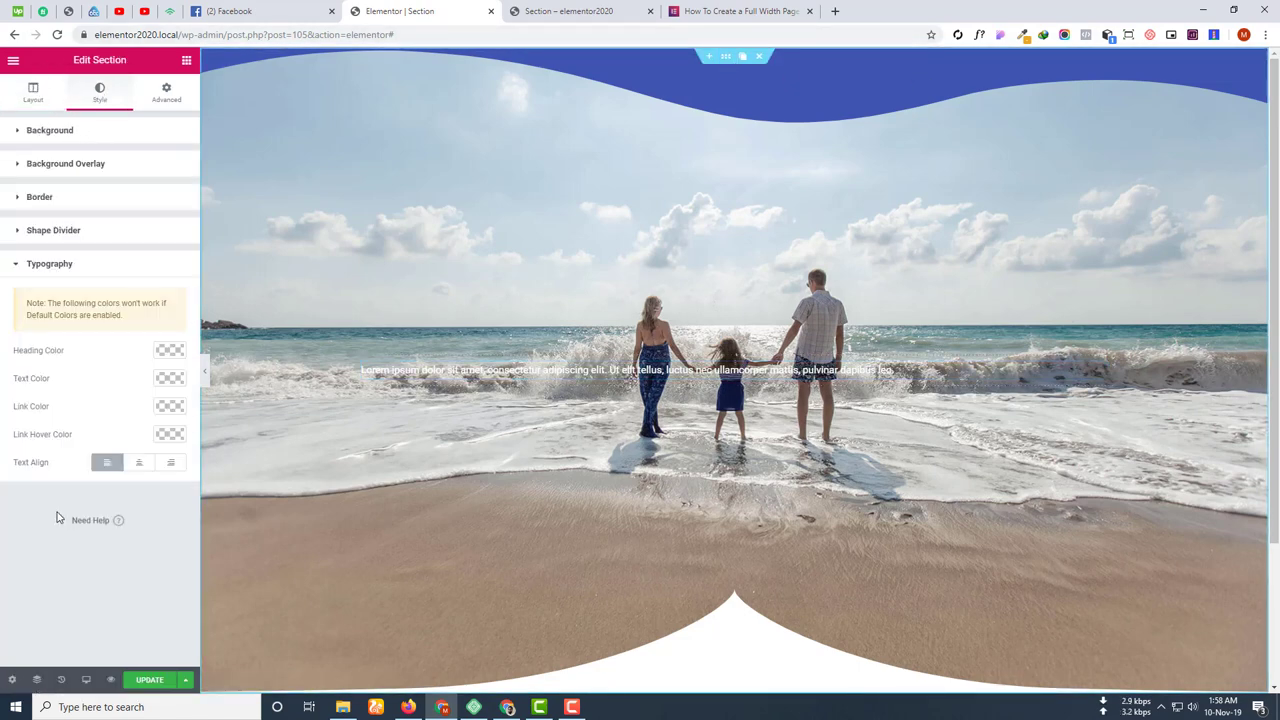
# Try black as the section's typography text colour and compare it with the text widget's own style settings.
pyautogui.click(41, 270)
pyautogui.click(39, 266)
pyautogui.click(170, 378)
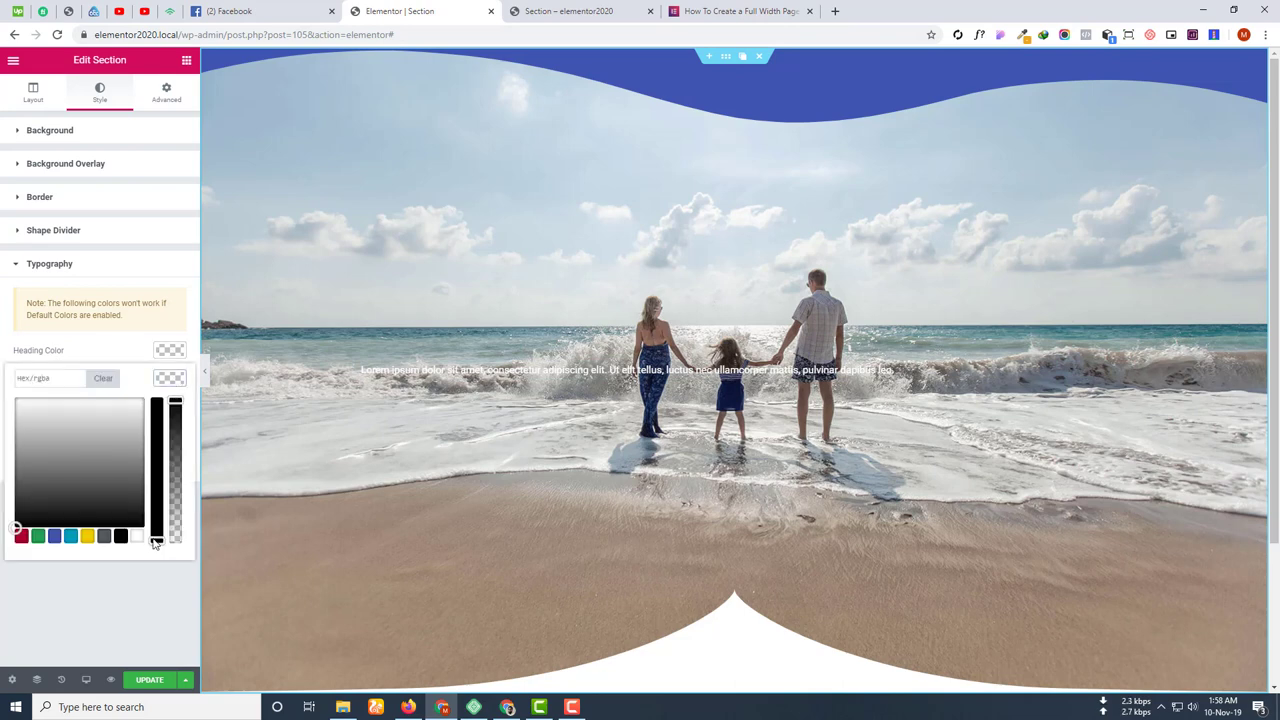
pyautogui.click(120, 537)
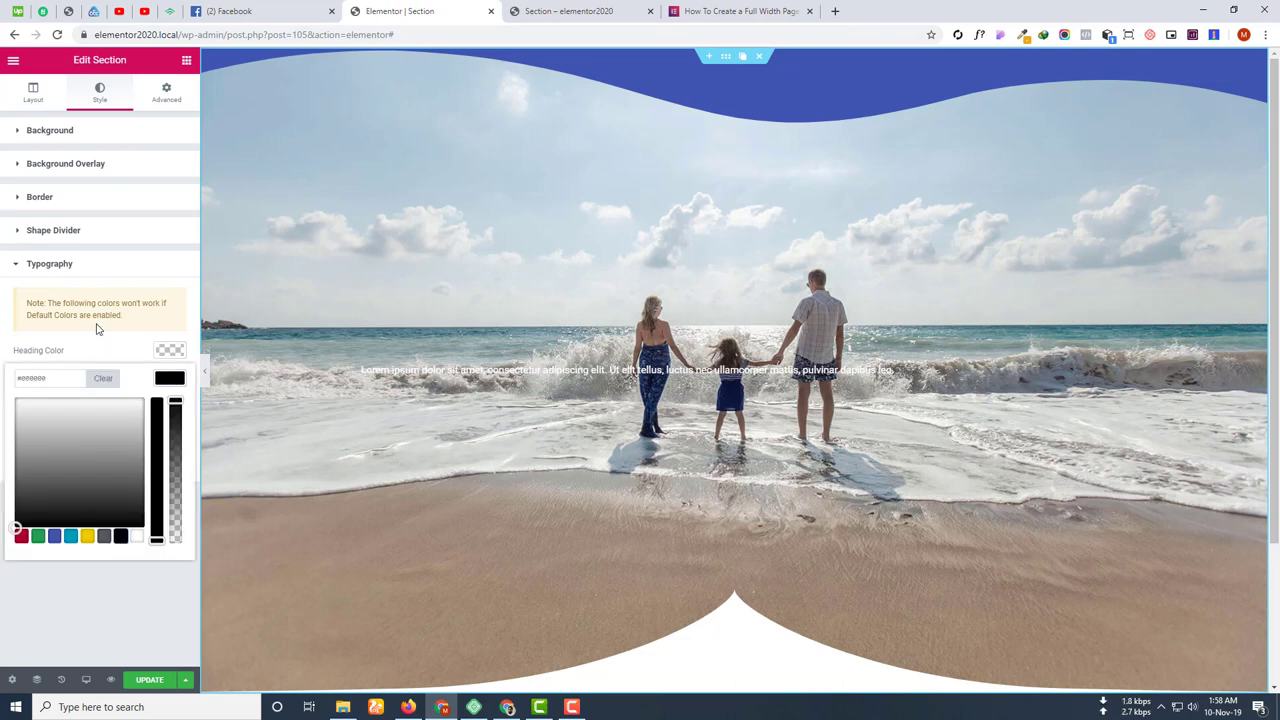
pyautogui.click(692, 366)
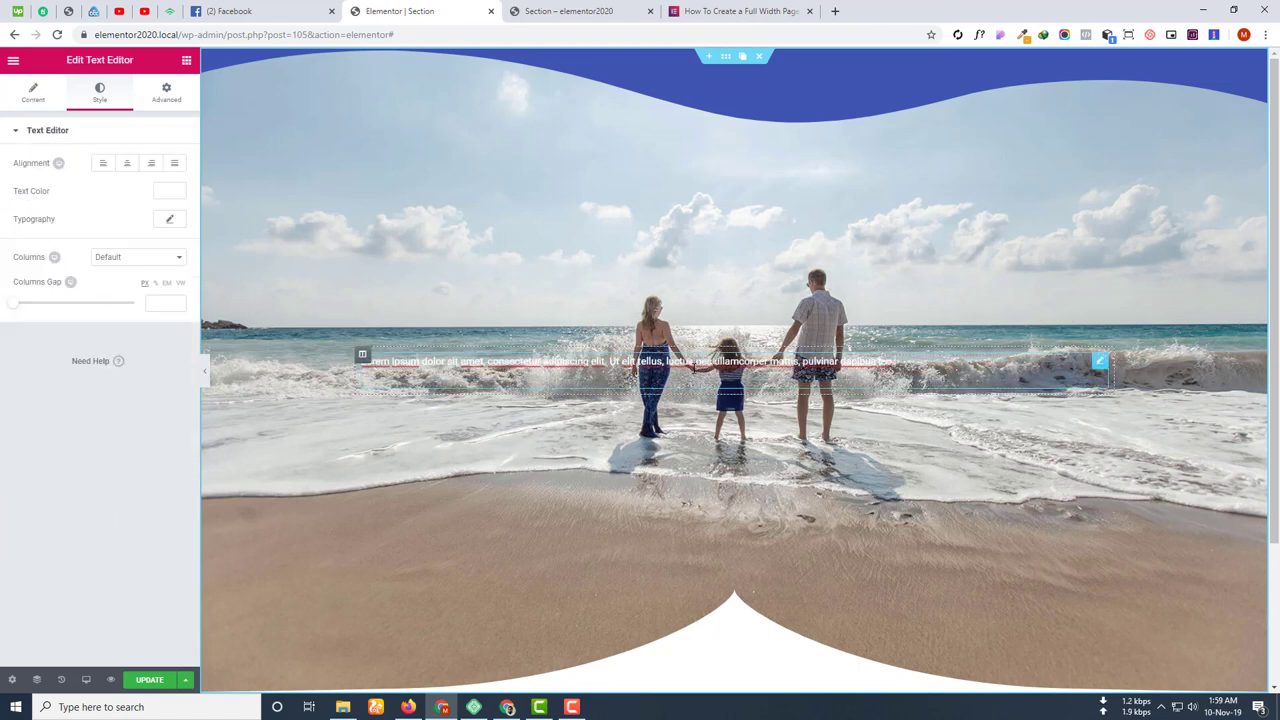
pyautogui.click(726, 59)
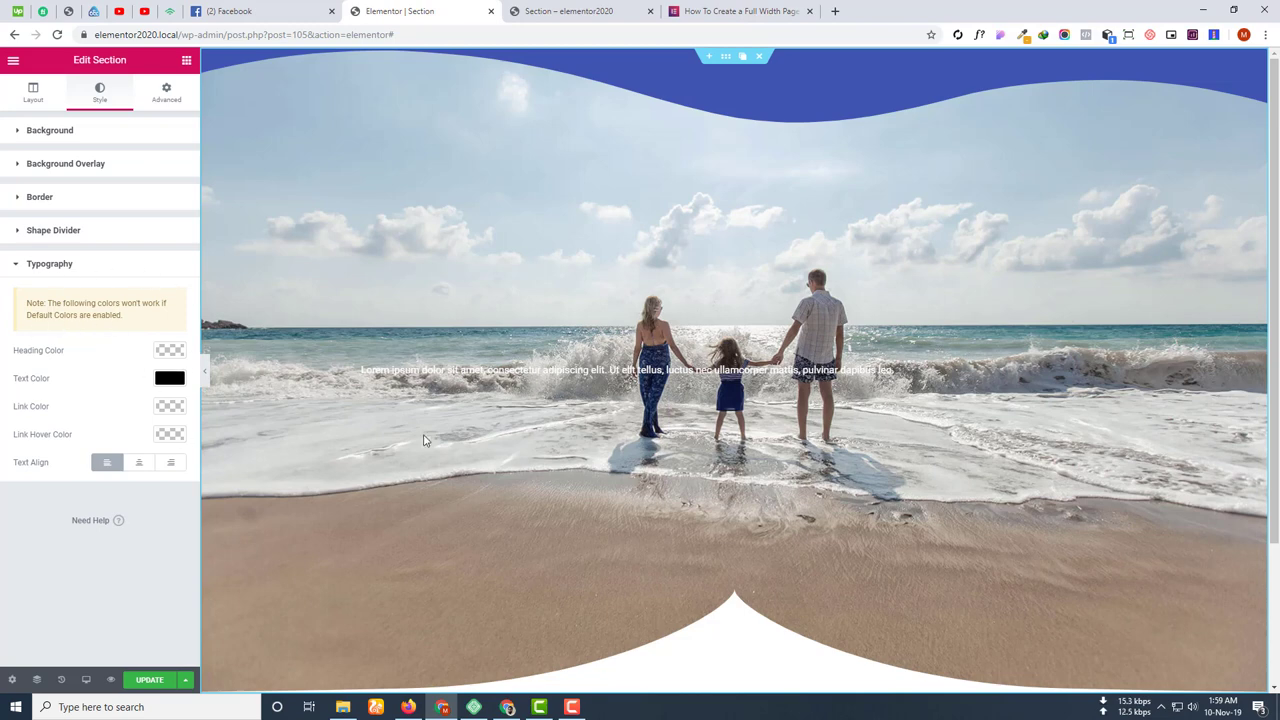
# Clear the text widget's own text colour.
pyautogui.click(1097, 365)
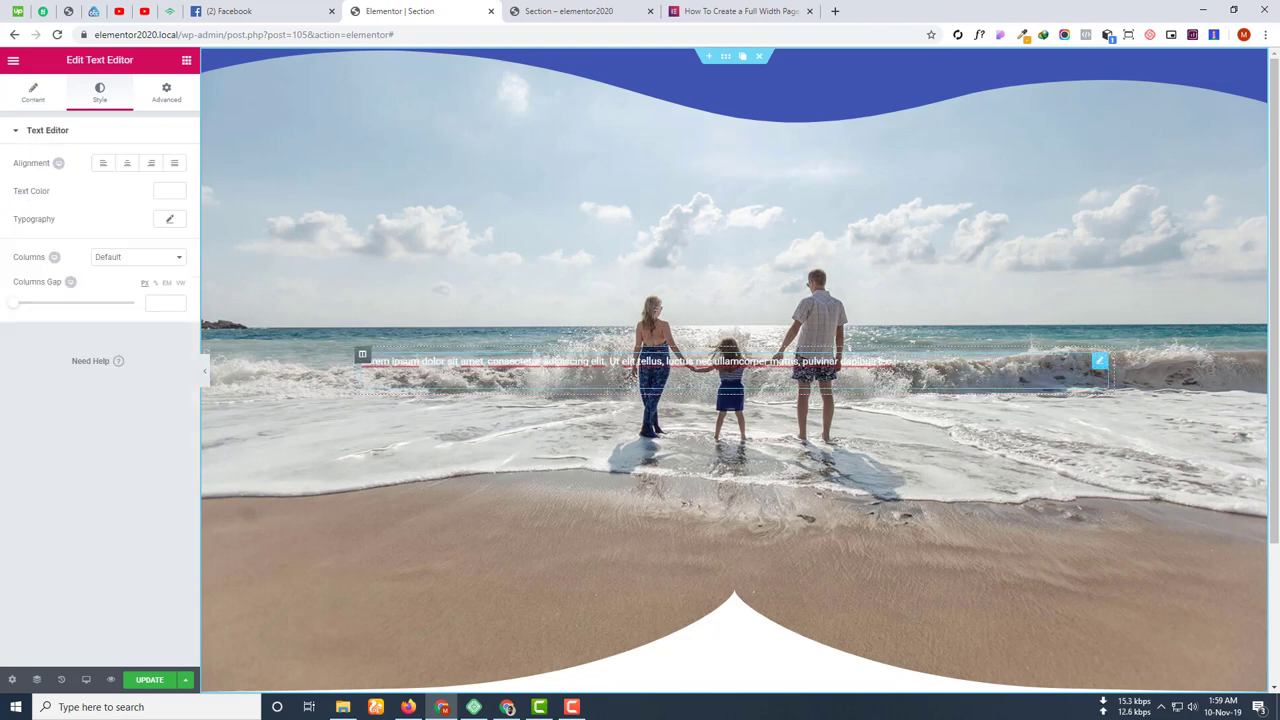
pyautogui.click(169, 191)
pyautogui.click(102, 192)
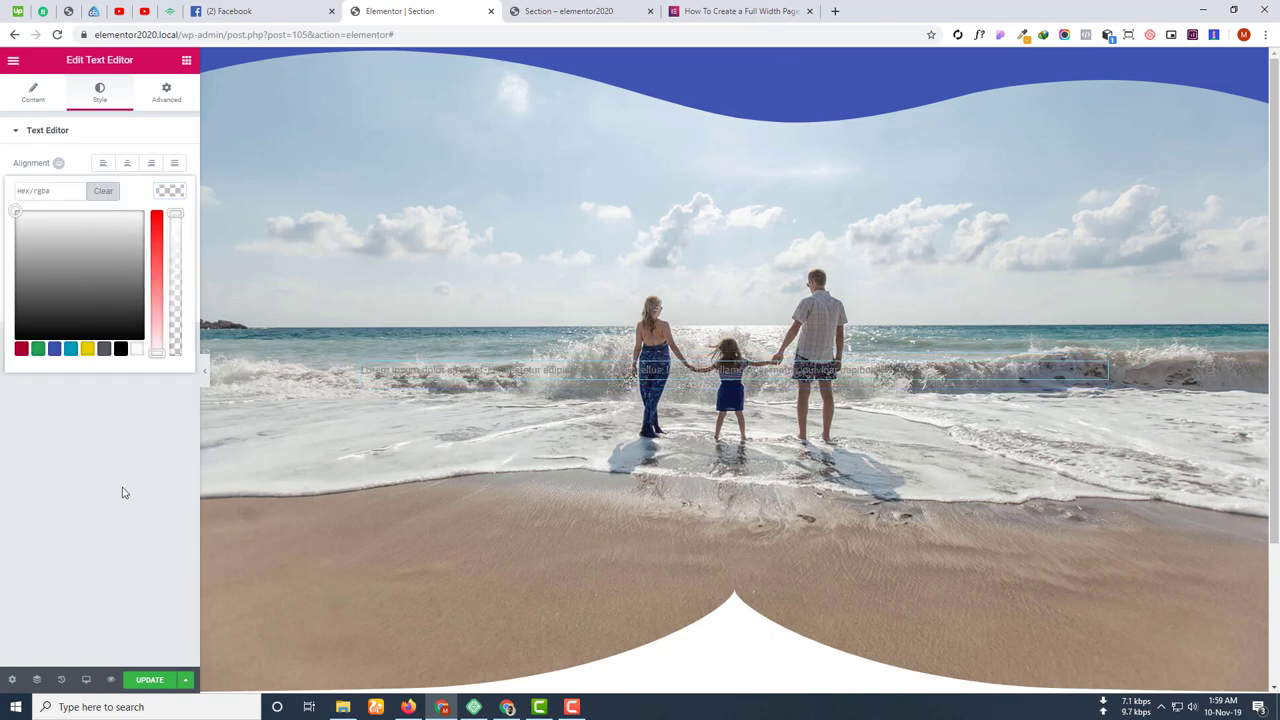
pyautogui.click(12, 508)
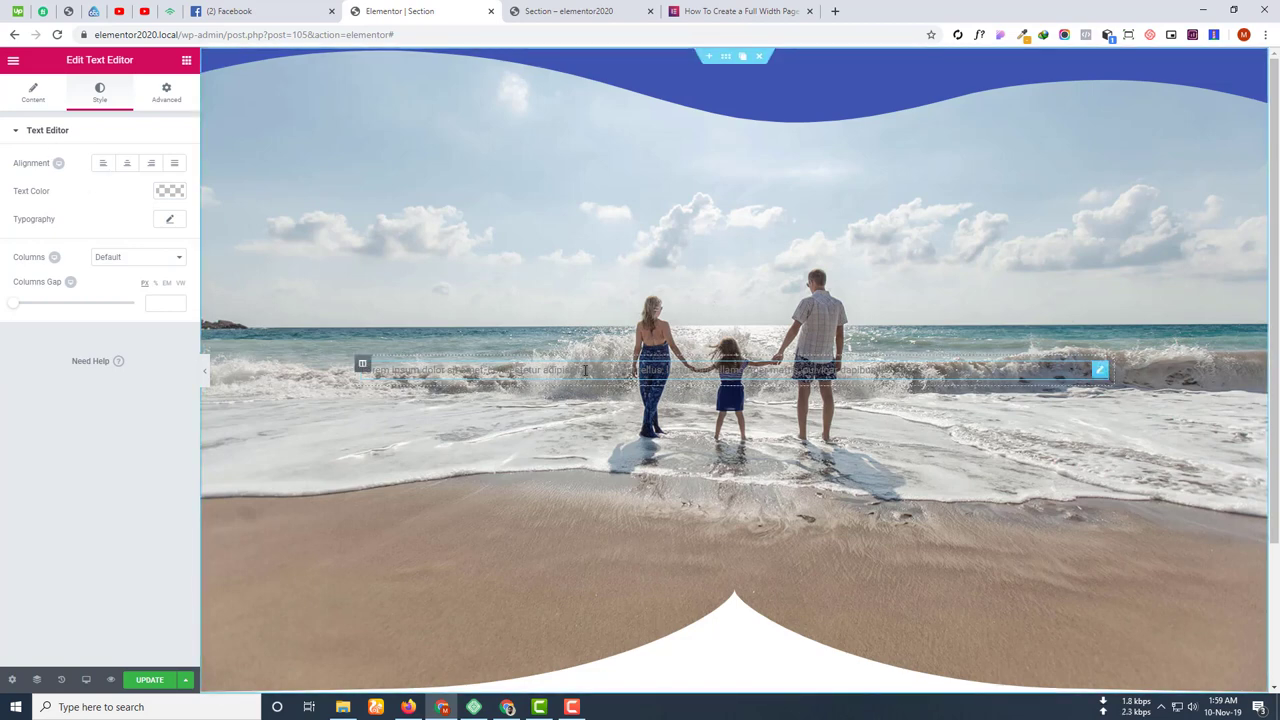
# Try the green and light blue presets for the section's text colour and choose the darker blue #4054b2.
pyautogui.click(726, 56)
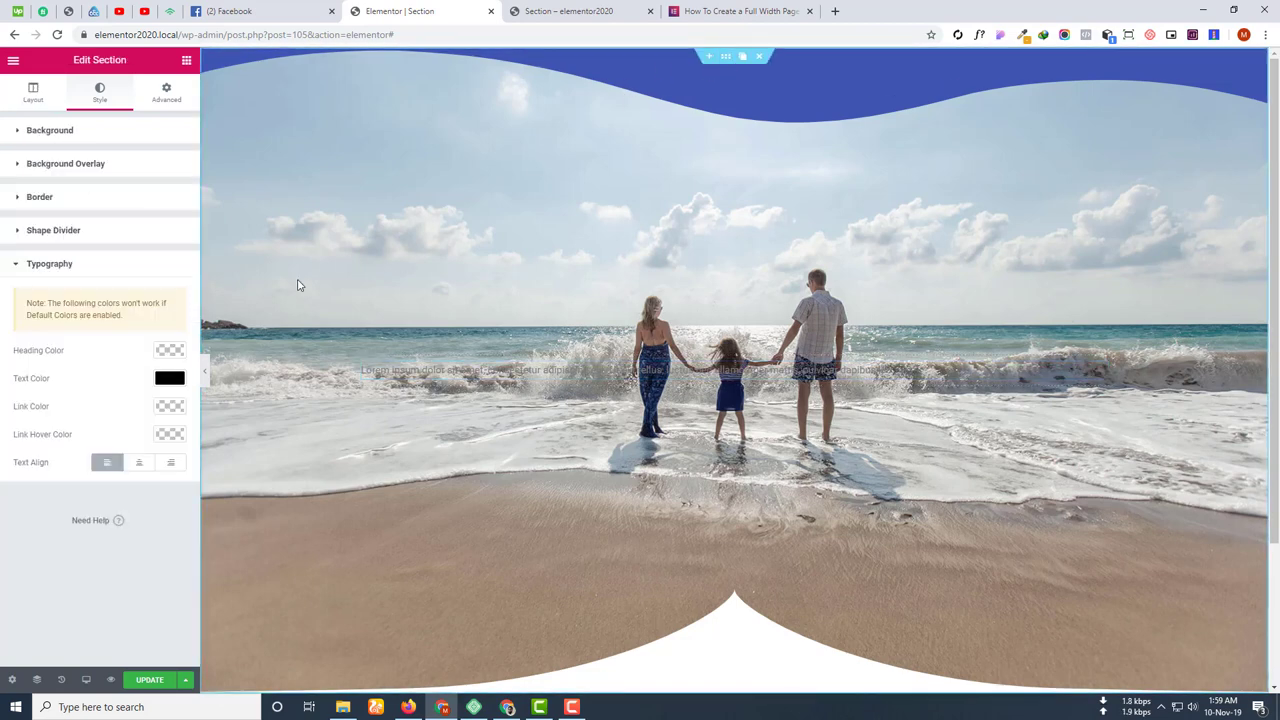
pyautogui.click(170, 378)
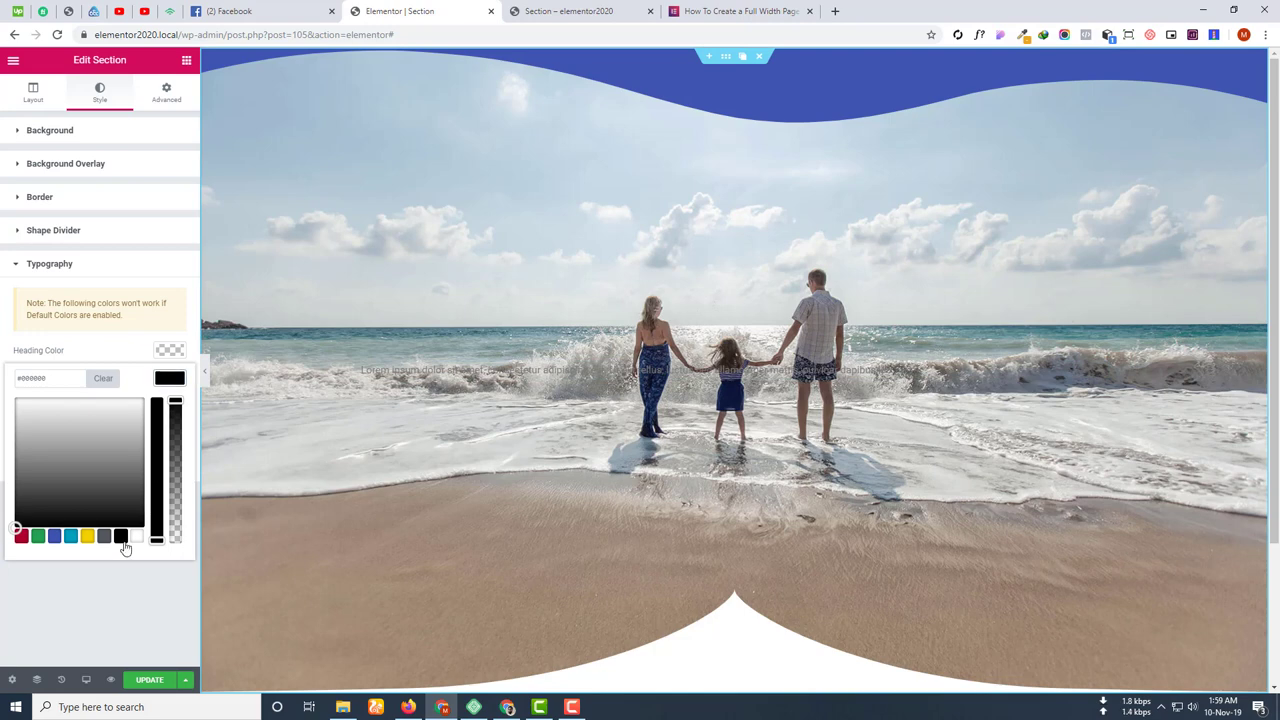
pyautogui.click(38, 537)
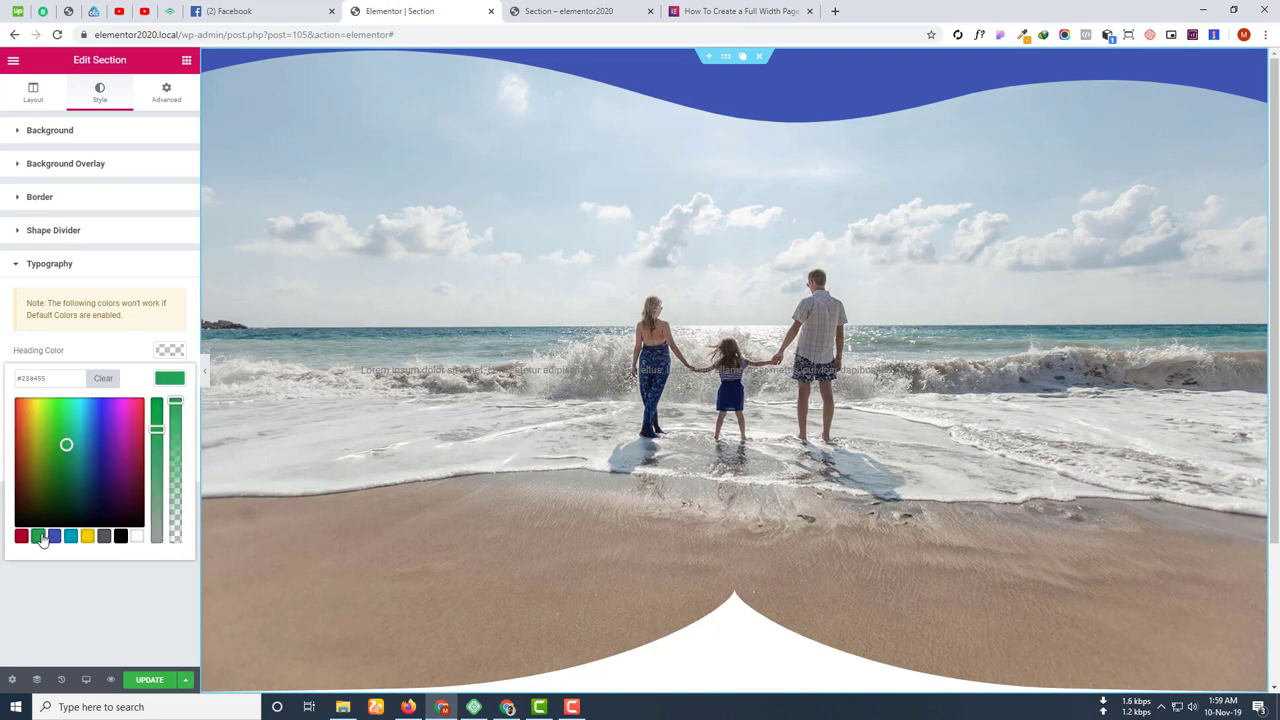
pyautogui.click(70, 537)
pyautogui.click(53, 540)
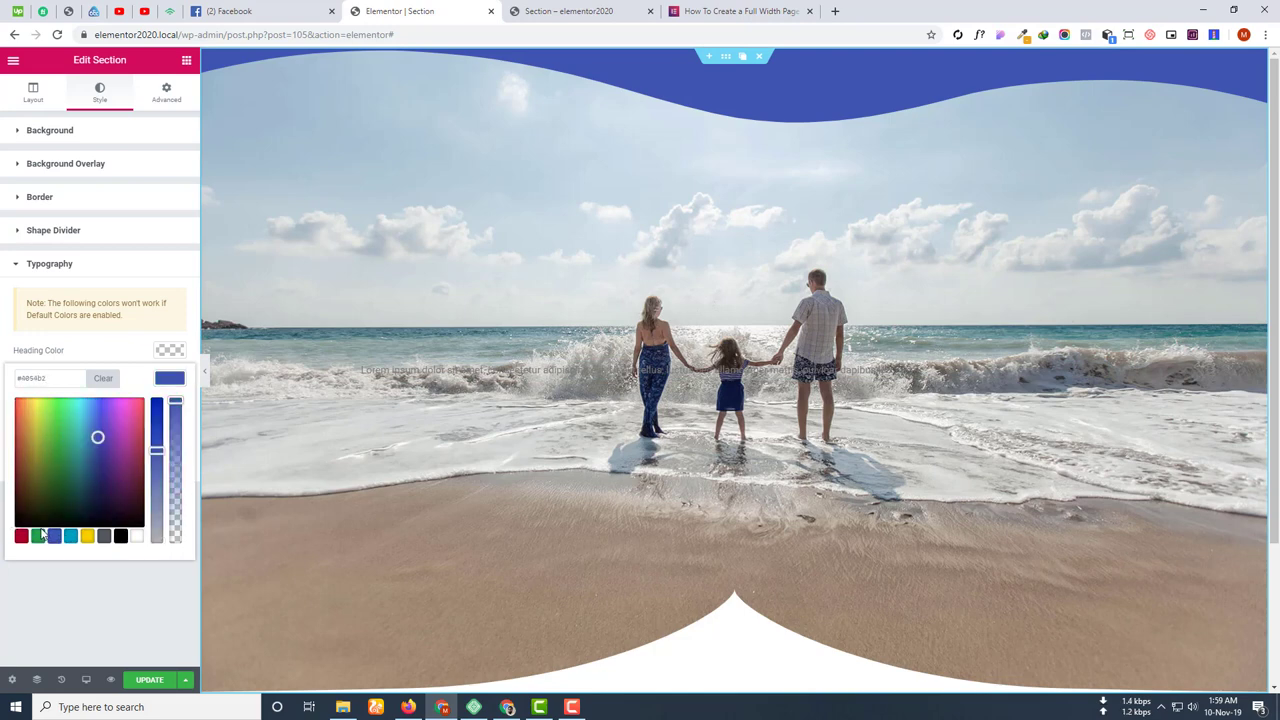
pyautogui.click(75, 611)
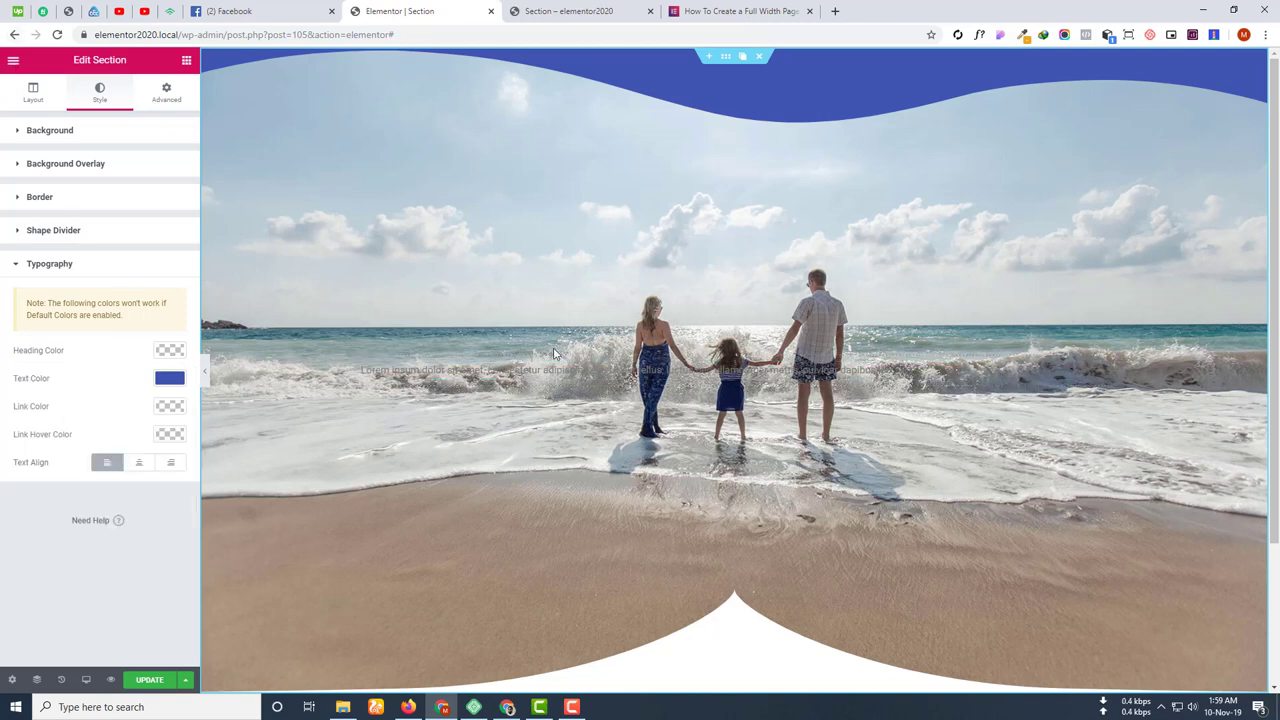
# Change the Text colour in Elementor's default colour palette to the yellow preset and apply the palette.
pyautogui.click(13, 60)
pyautogui.click(56, 125)
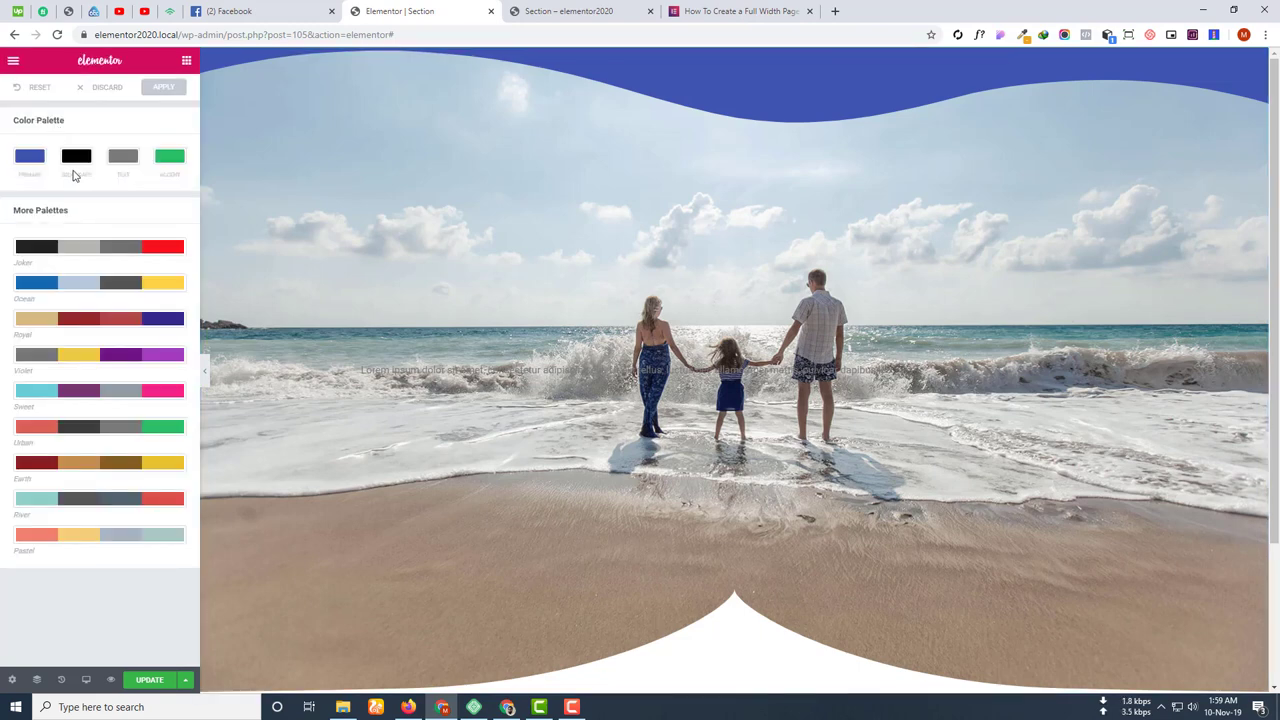
pyautogui.click(123, 160)
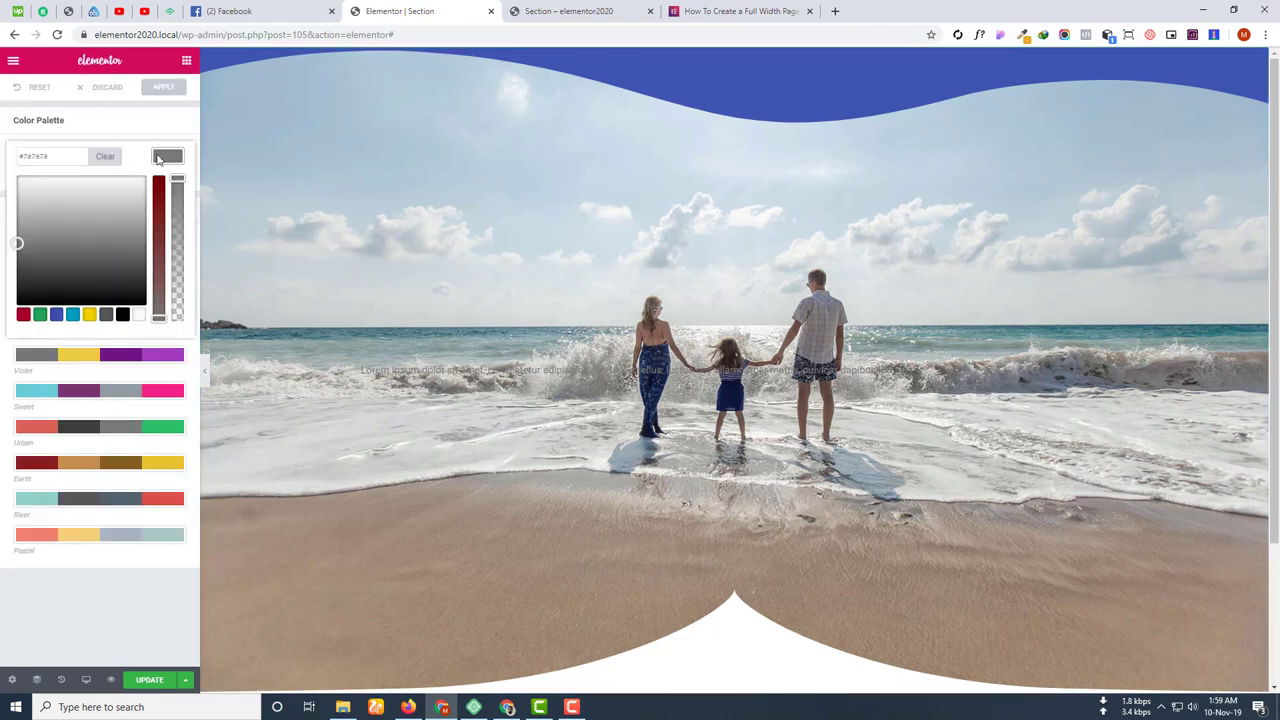
pyautogui.click(108, 157)
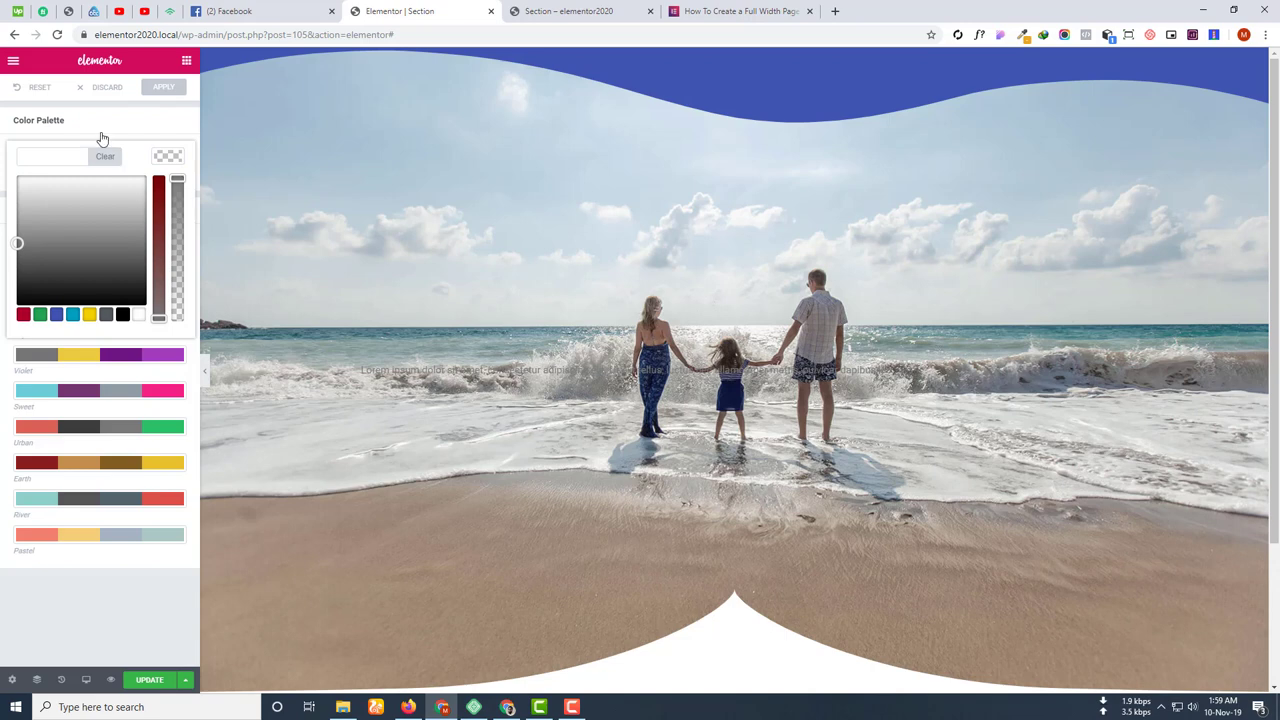
pyautogui.click(104, 136)
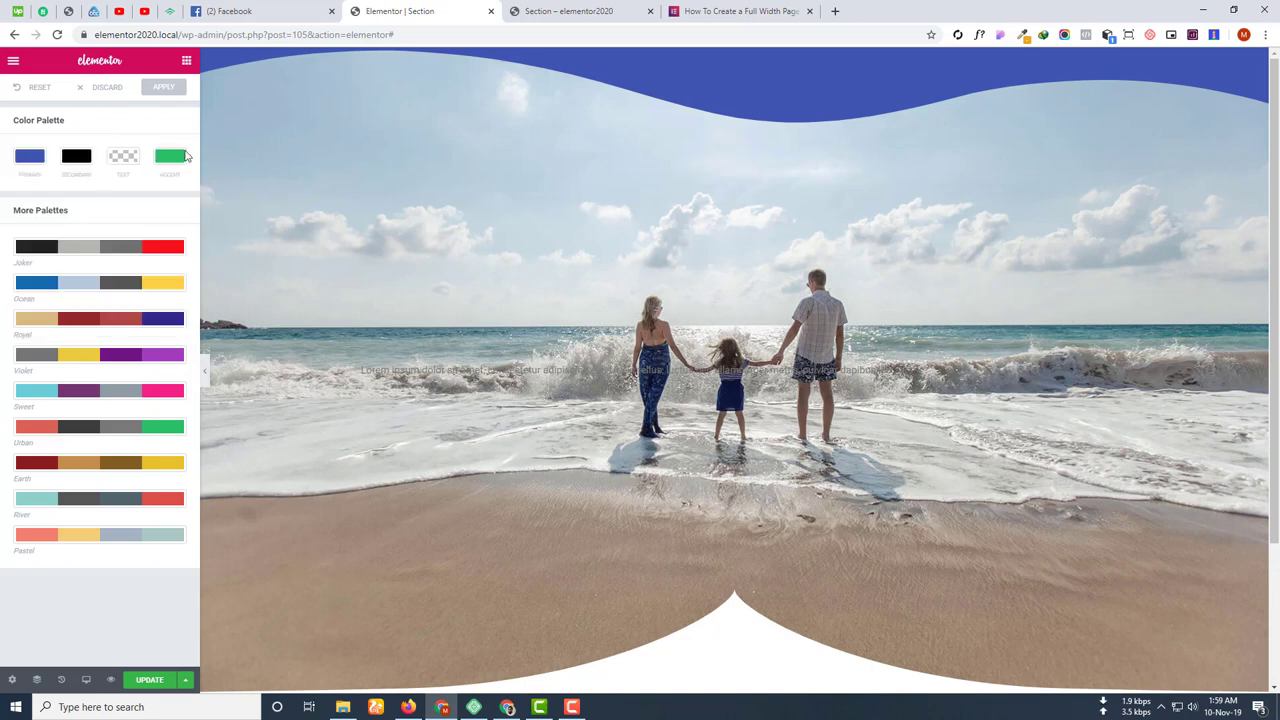
pyautogui.click(123, 158)
pyautogui.click(89, 315)
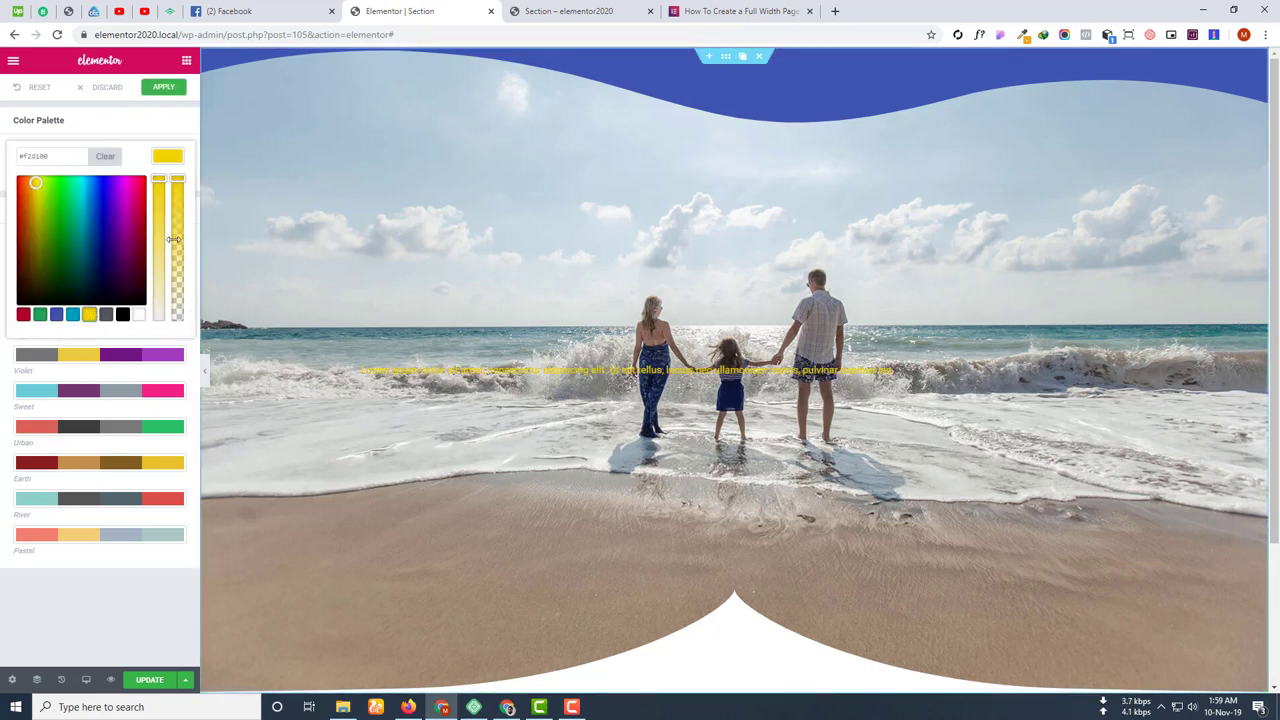
pyautogui.click(123, 120)
pyautogui.click(163, 87)
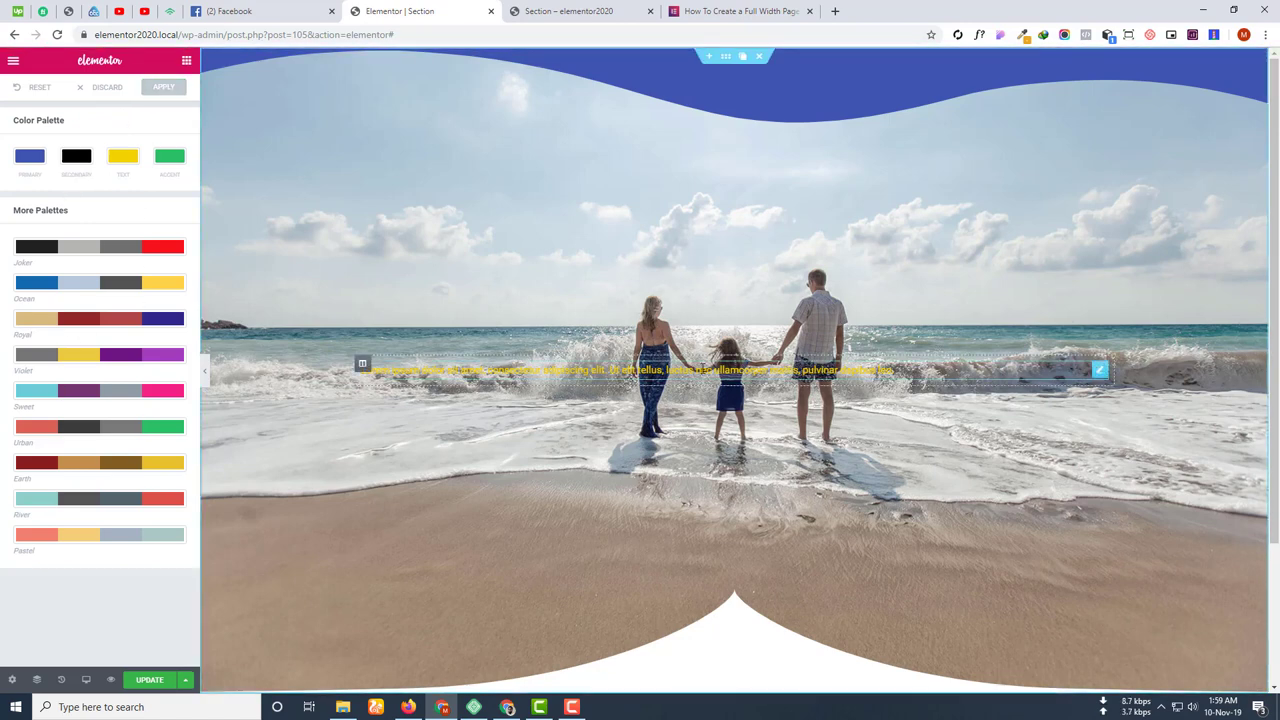
# Check the text widget's style settings and return to the section's typography settings.
pyautogui.click(362, 364)
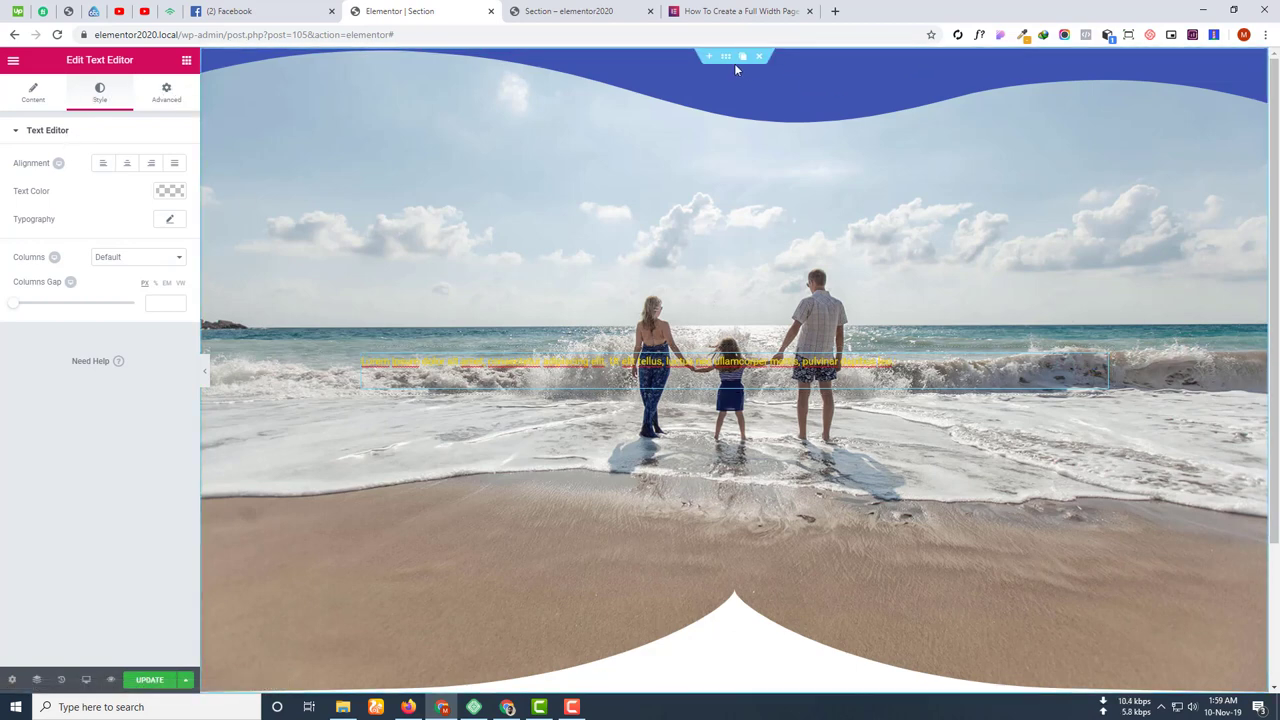
pyautogui.scroll(1, 715, 62)
pyautogui.scroll(1, 716, 62)
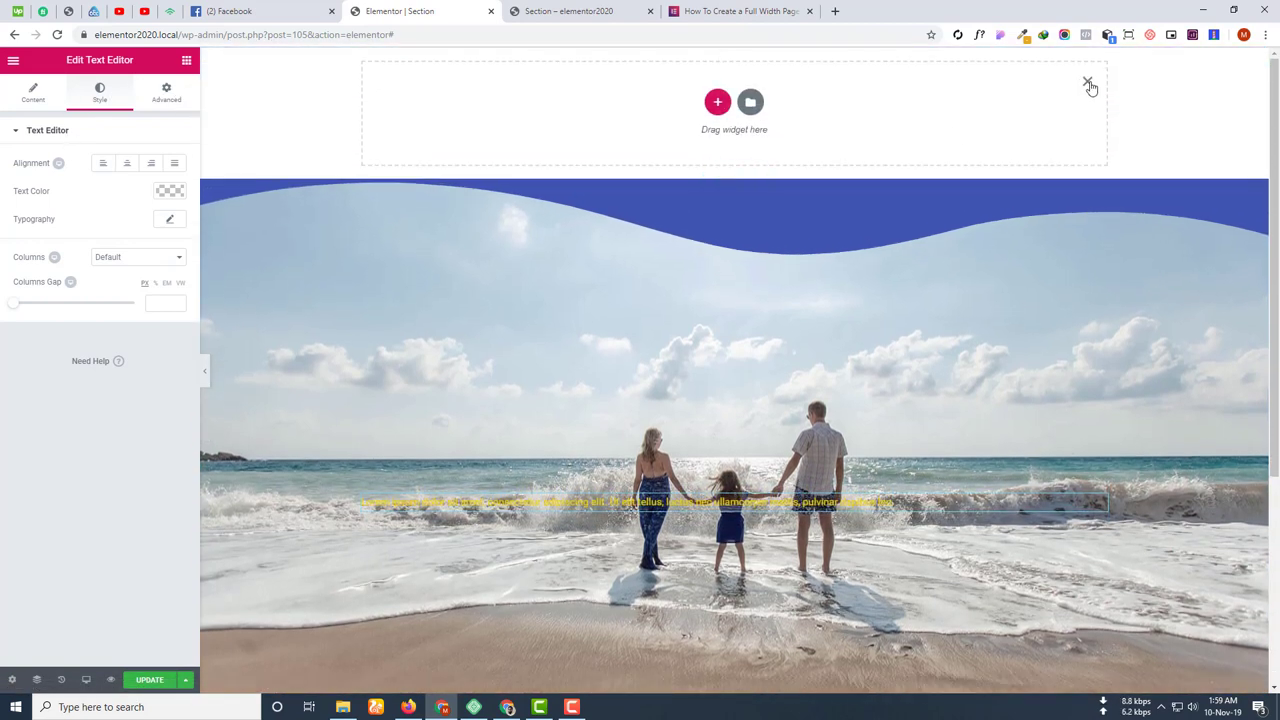
pyautogui.scroll(-1, 718, 74)
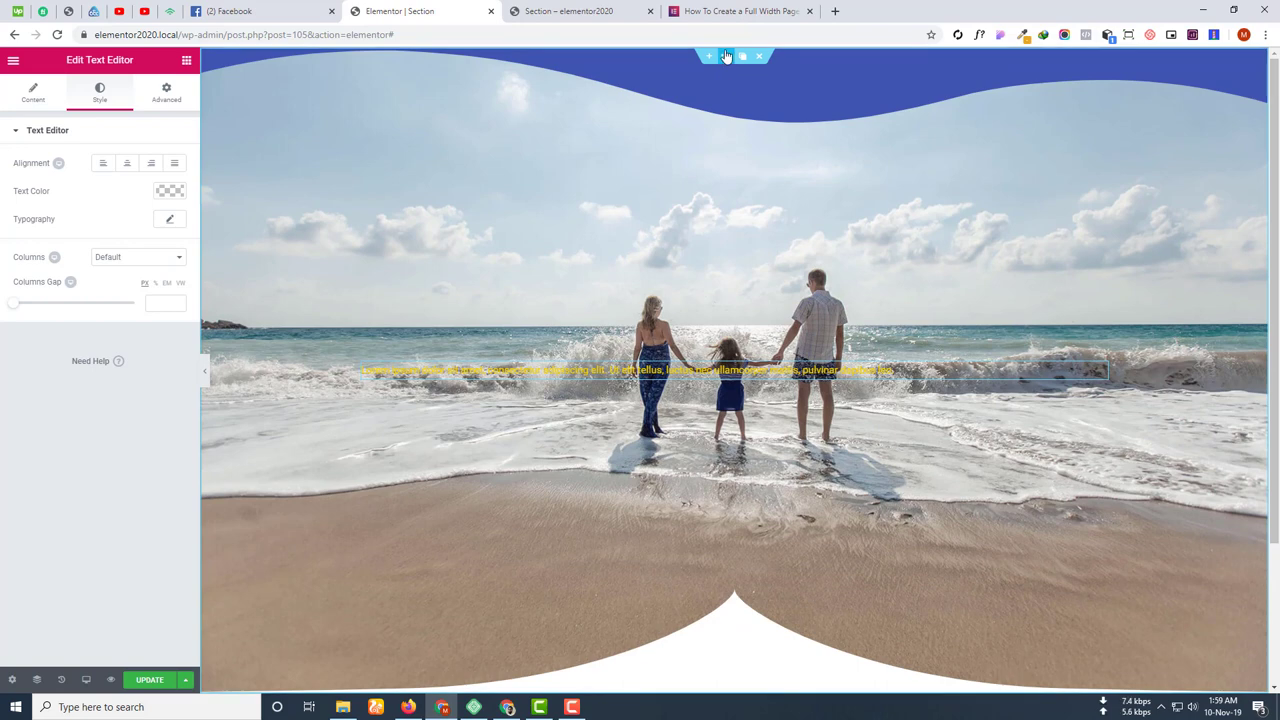
pyautogui.click(726, 56)
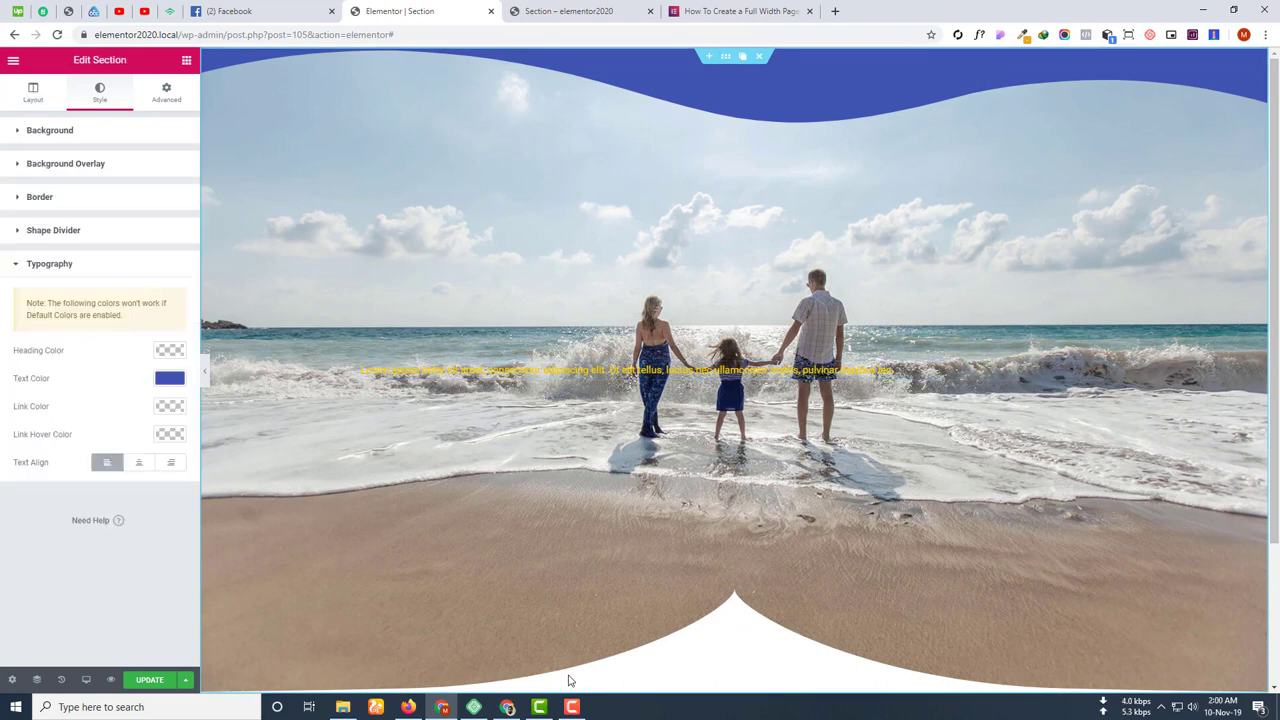
pyautogui.click(573, 707)
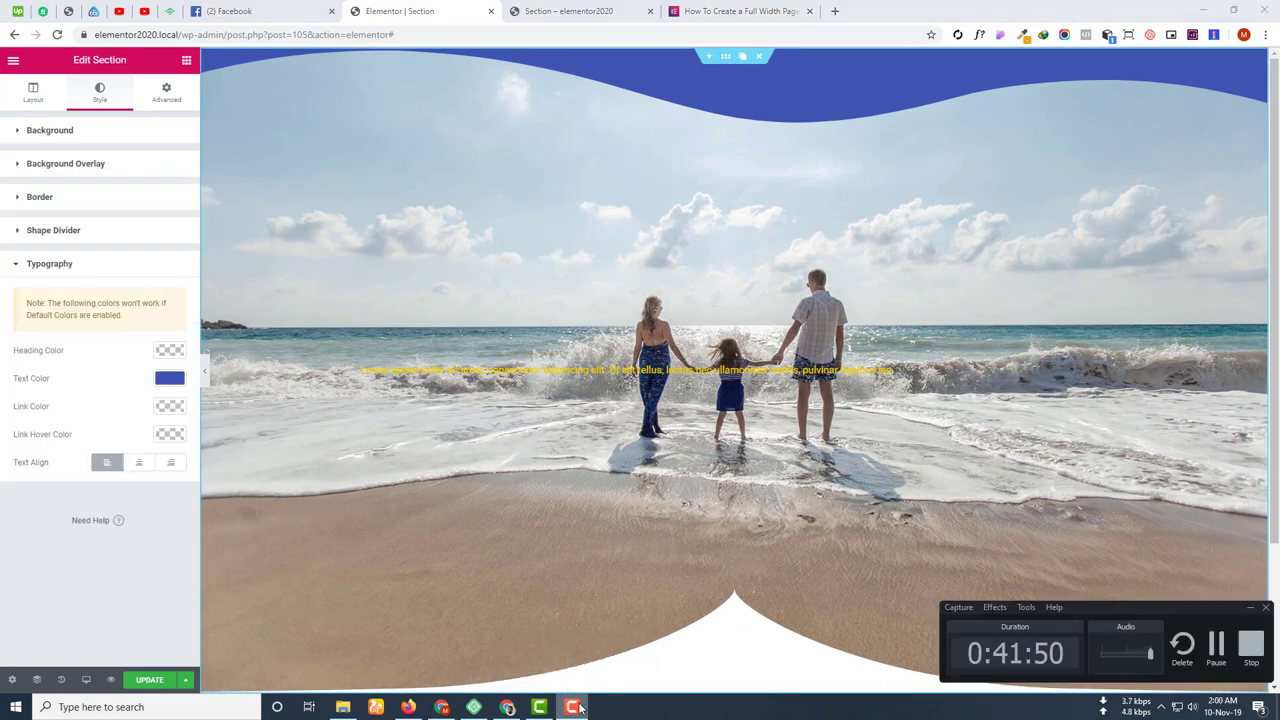
pyautogui.click(573, 707)
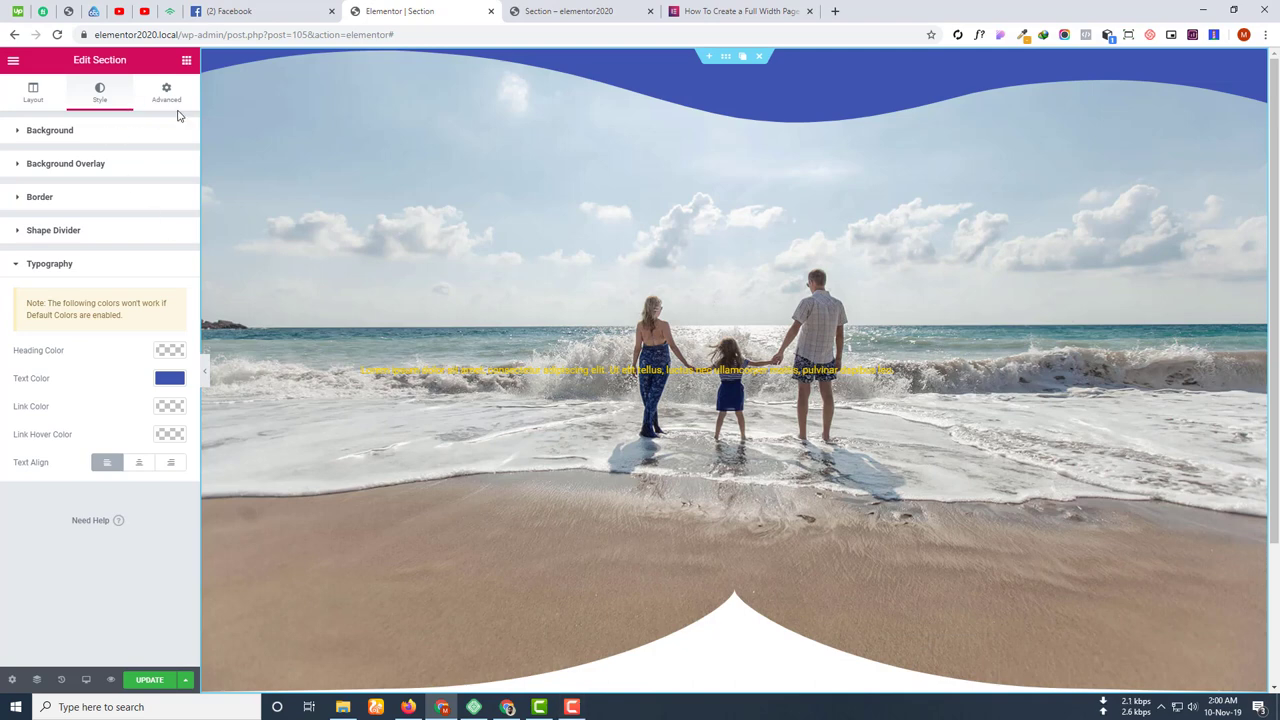
pyautogui.click(54, 266)
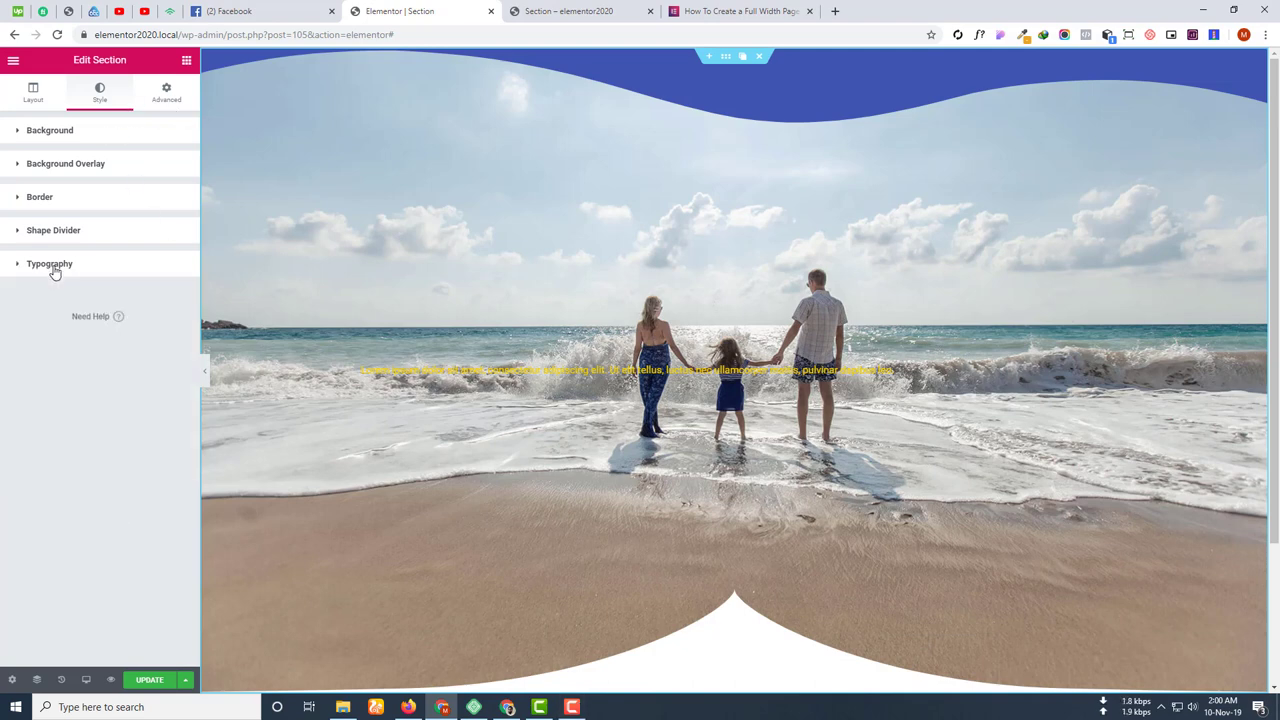
pyautogui.click(54, 266)
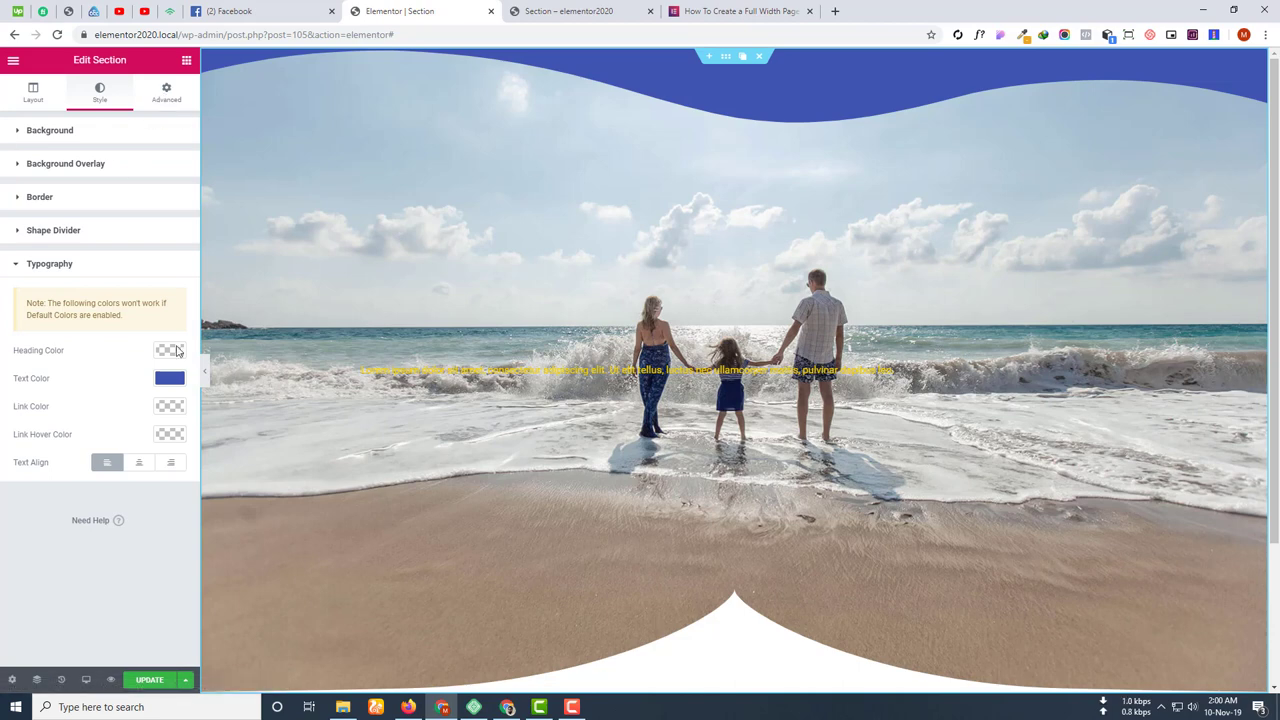
# Unlink the section's margin values in its advanced settings, try a top margin of 50 px and set it back to 0.
pyautogui.click(166, 94)
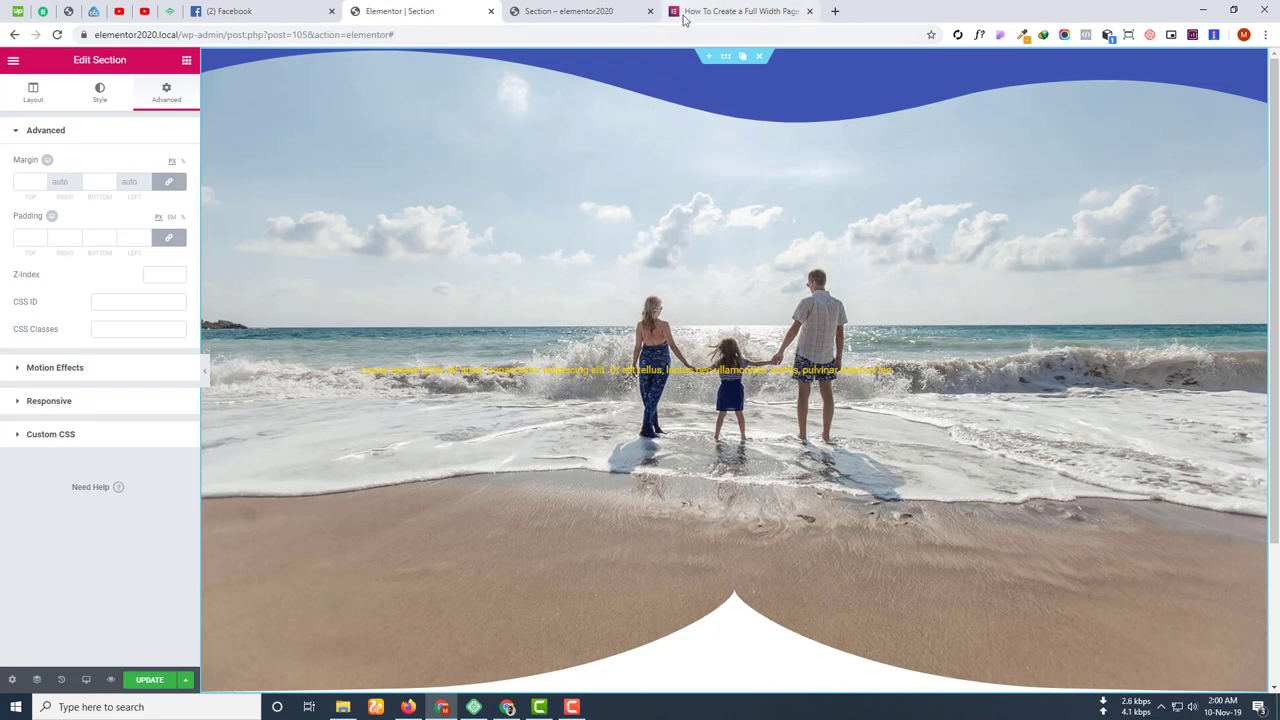
pyautogui.click(168, 181)
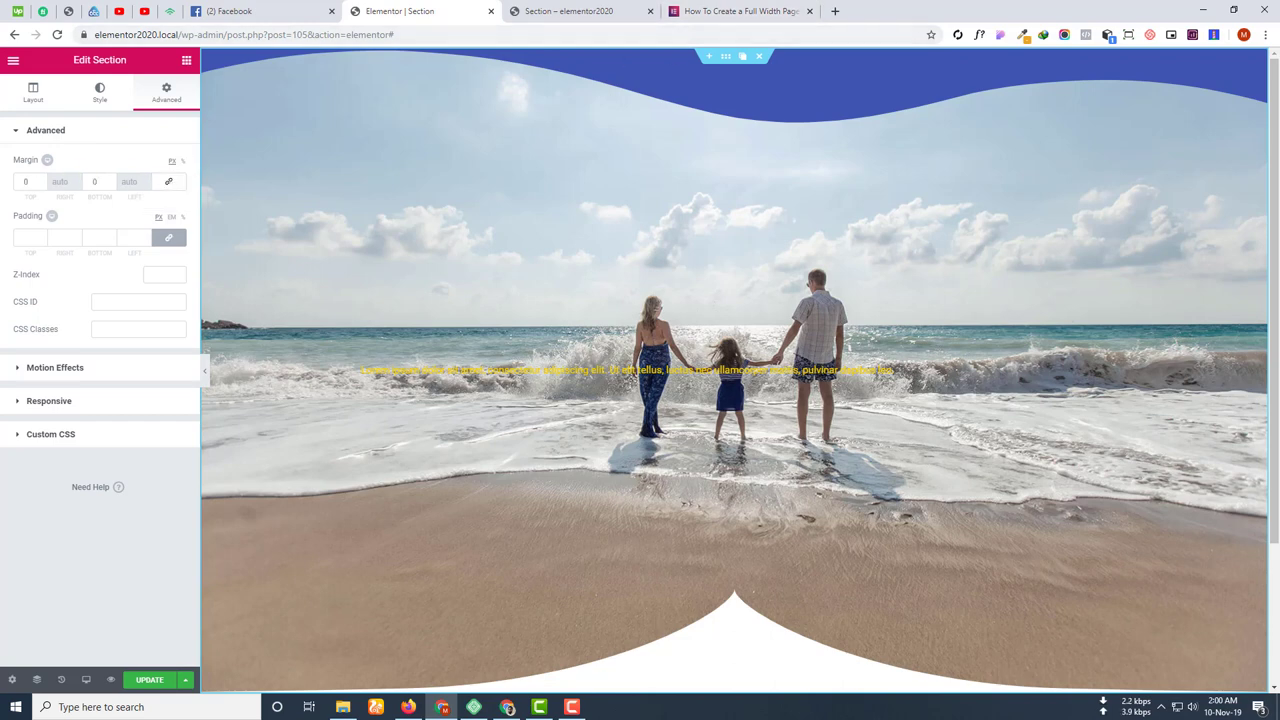
pyautogui.doubleClick(35, 182)
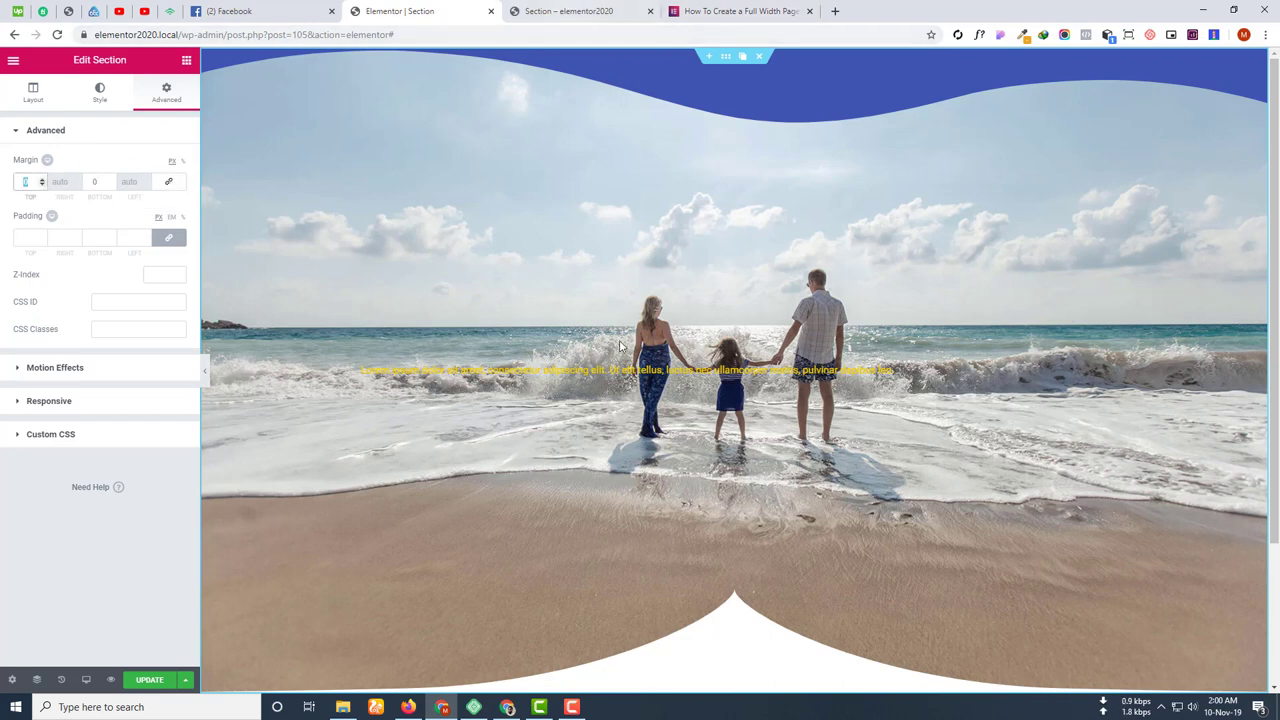
pyautogui.write('50')
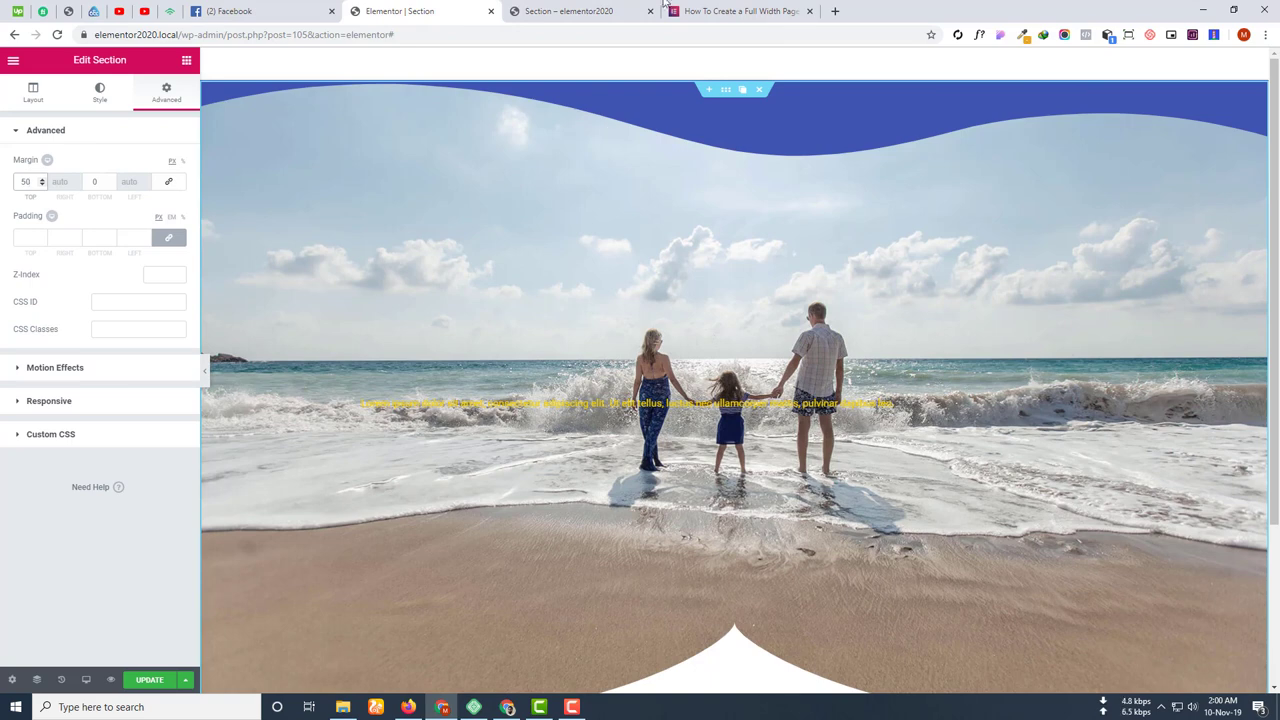
pyautogui.doubleClick(32, 182)
pyautogui.write('0')
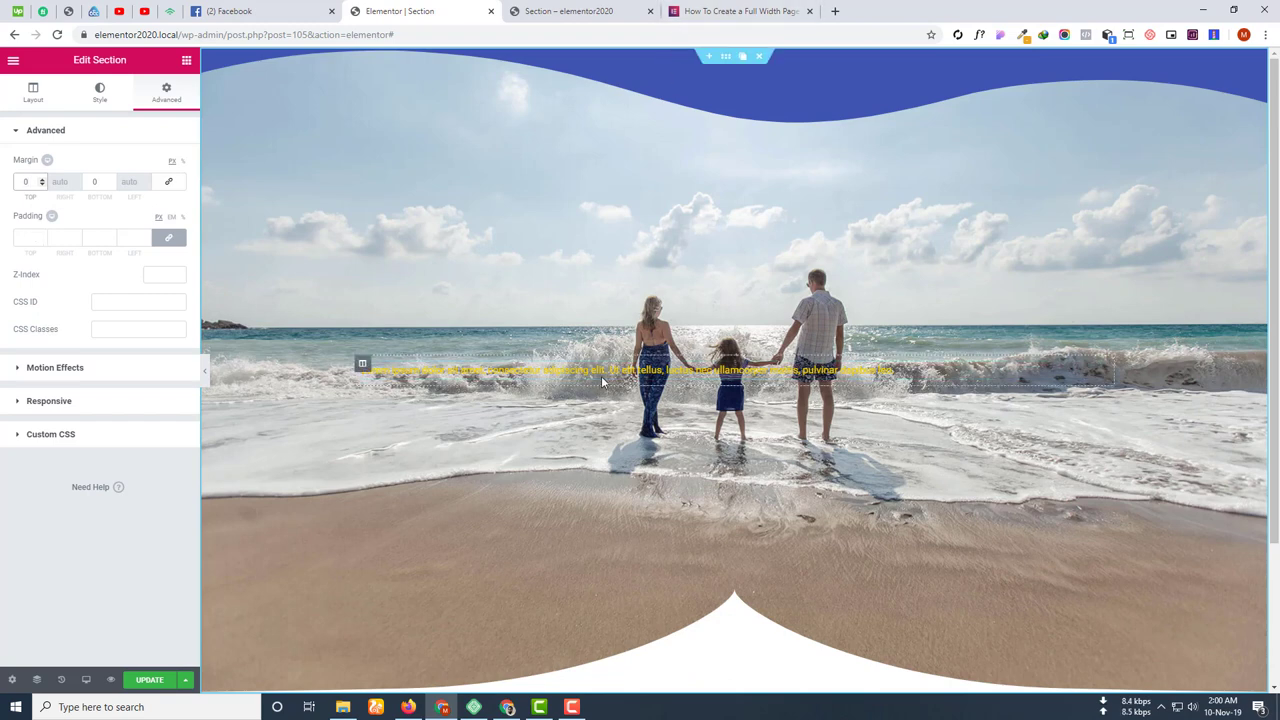
# Try 50 px of linked padding on all sides of the section and set it back to 0.
pyautogui.click(34, 236)
pyautogui.write('50')
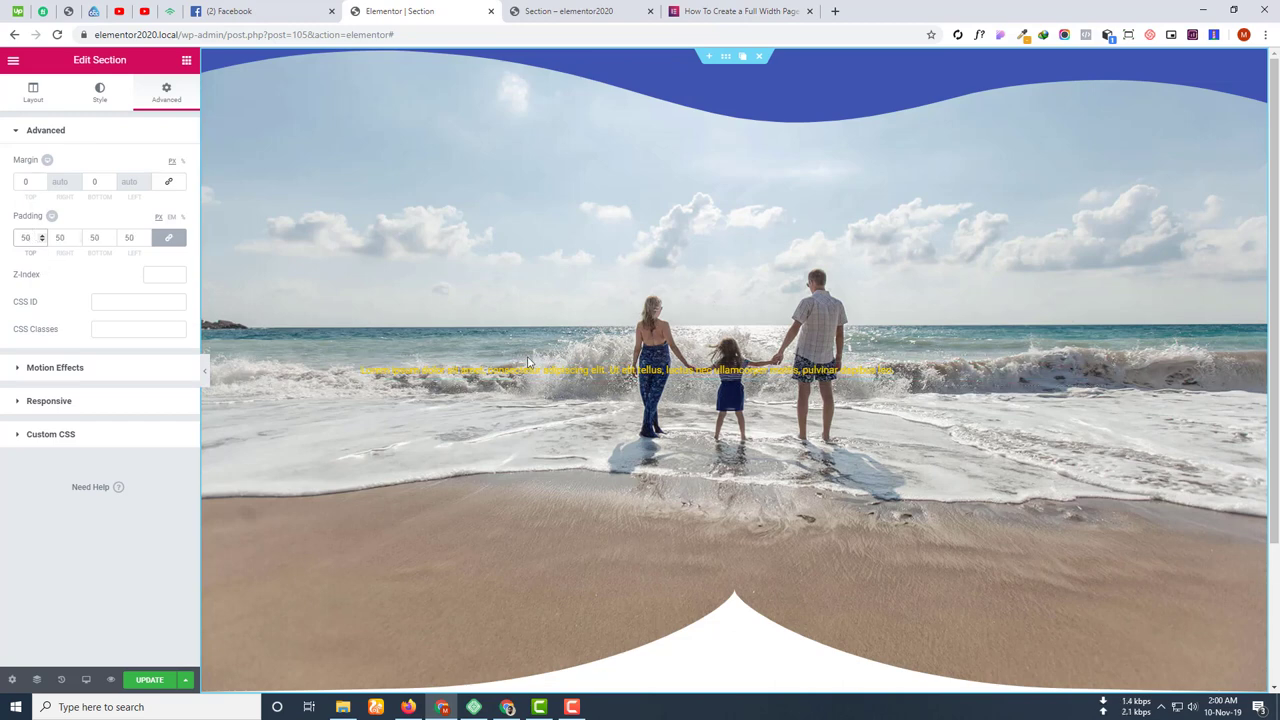
pyautogui.click(171, 240)
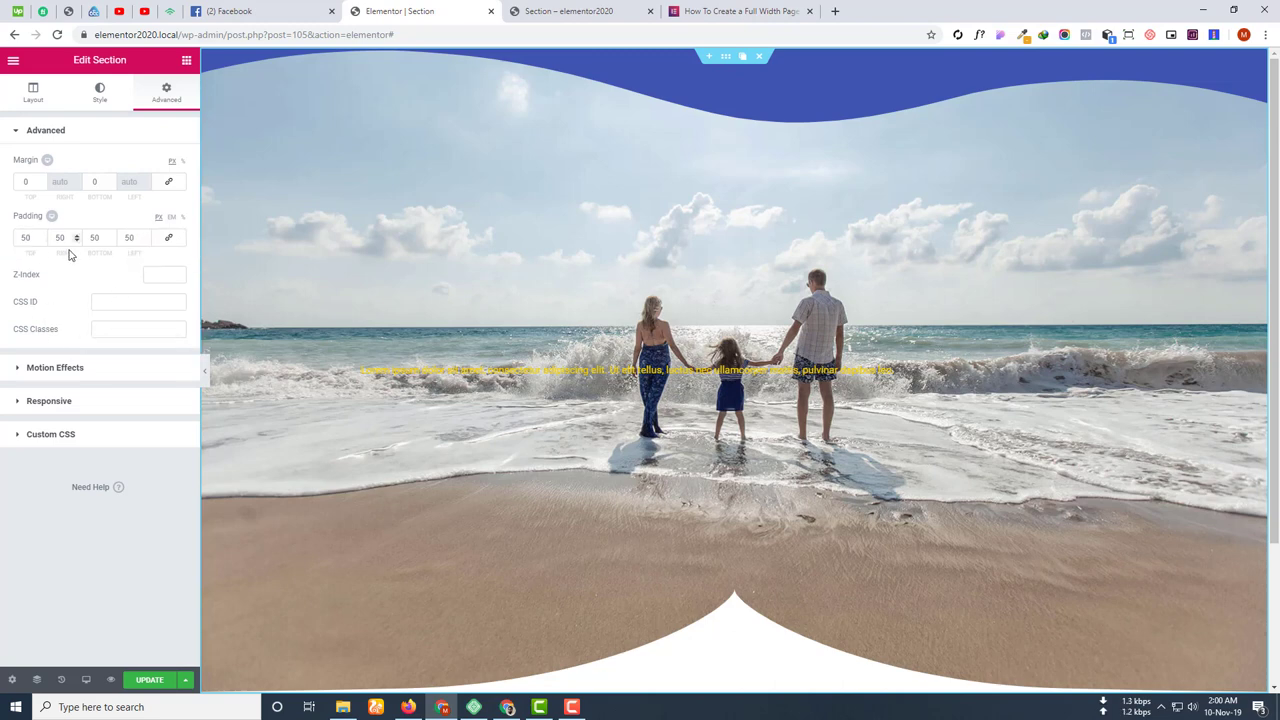
pyautogui.click(168, 238)
pyautogui.doubleClick(30, 237)
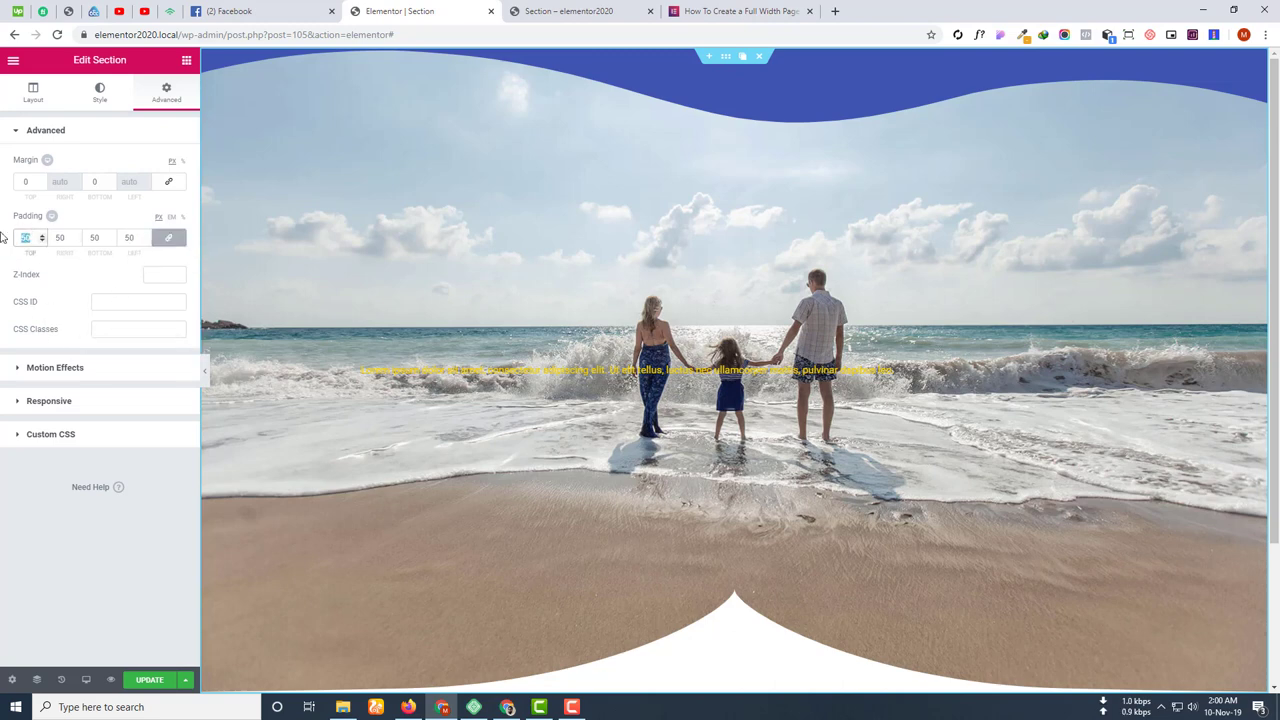
pyautogui.write('0')
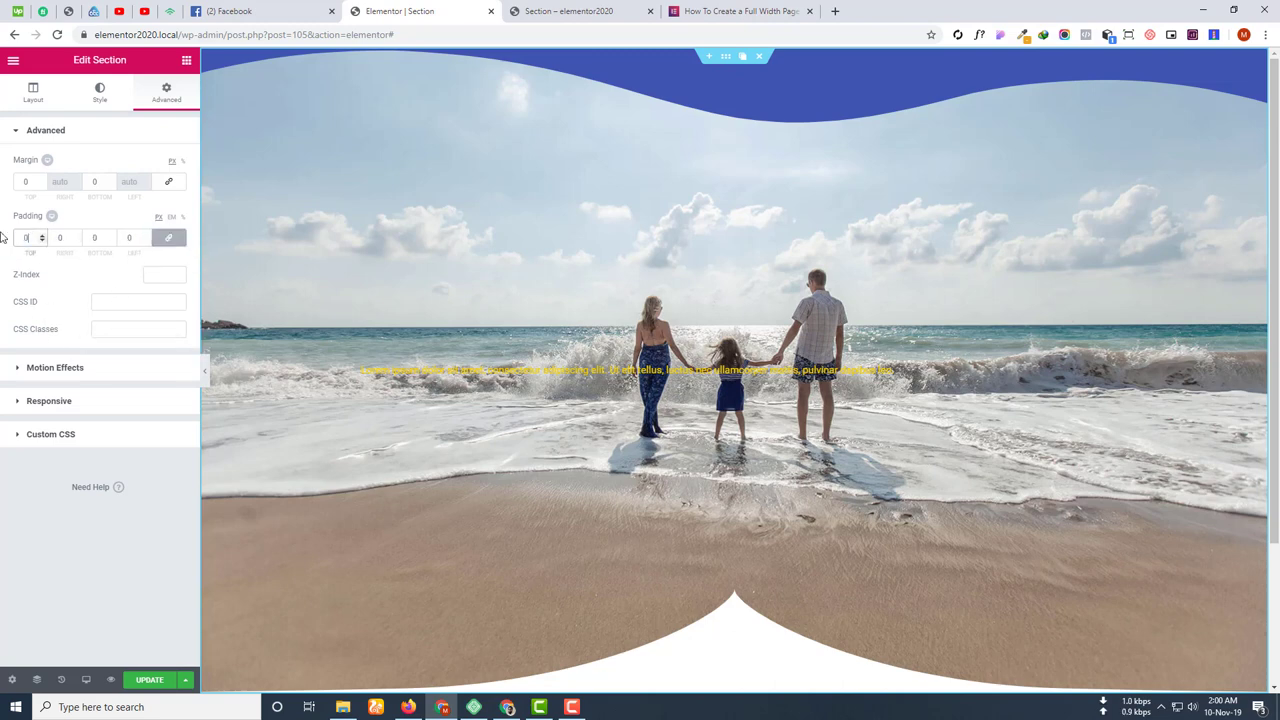
# Set the section's layout height to Default.
pyautogui.click(32, 94)
pyautogui.click(156, 296)
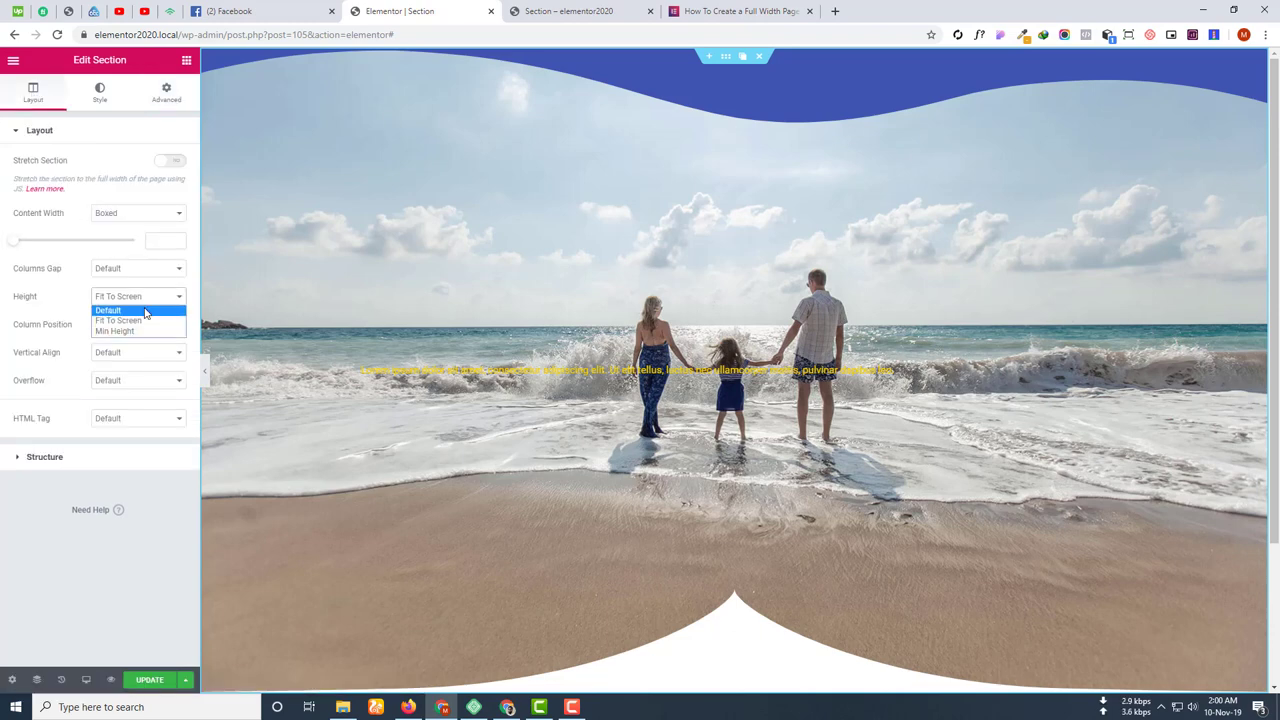
pyautogui.click(144, 311)
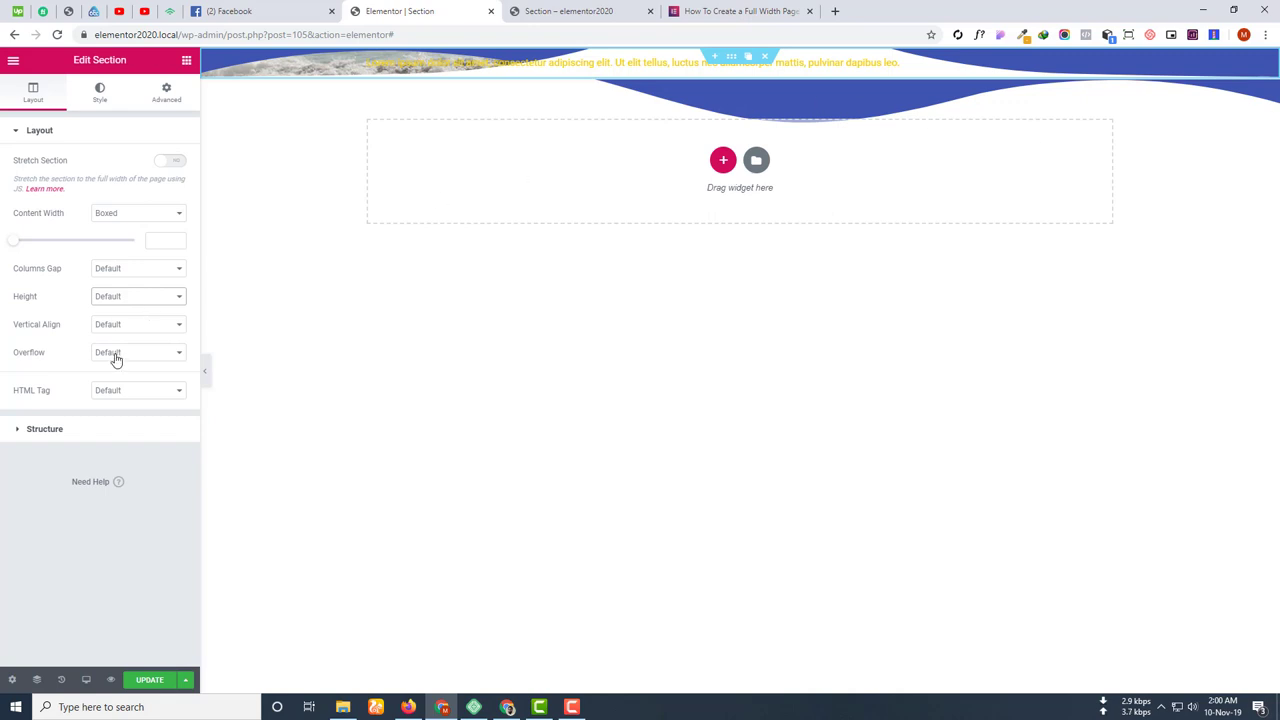
# Remove the section's top and bottom shape dividers by setting both types to None.
pyautogui.click(97, 90)
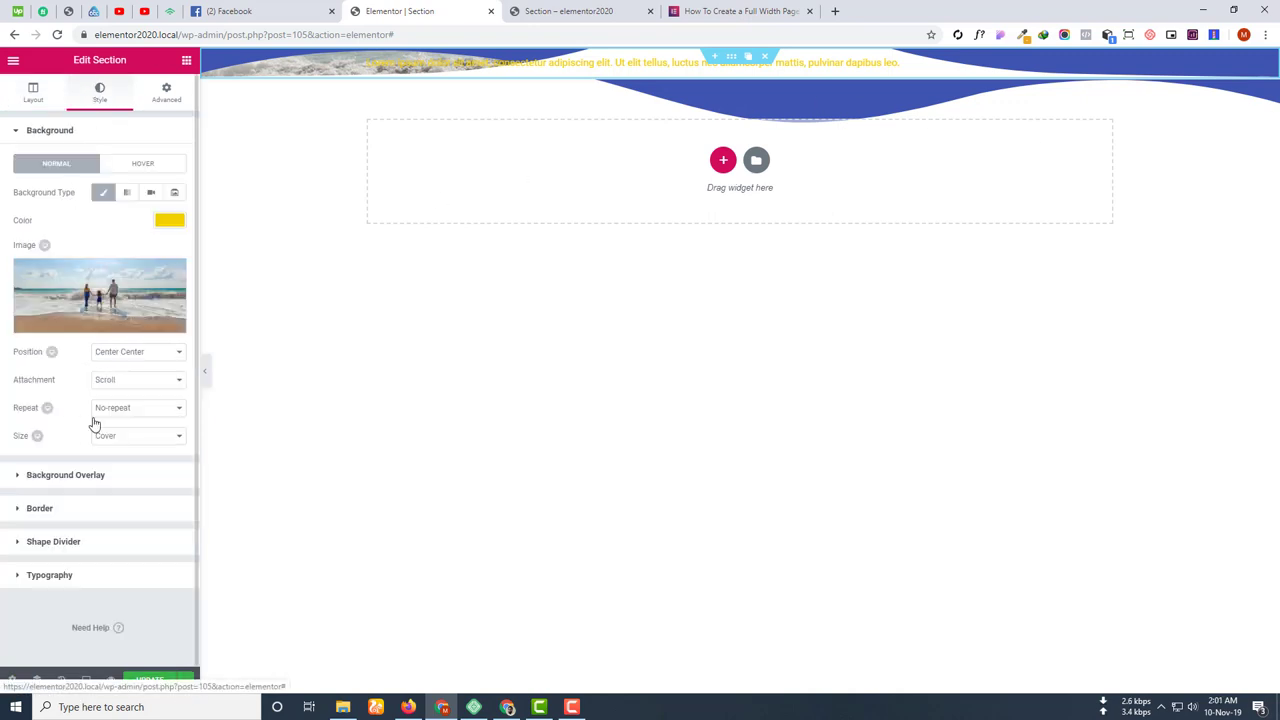
pyautogui.click(82, 543)
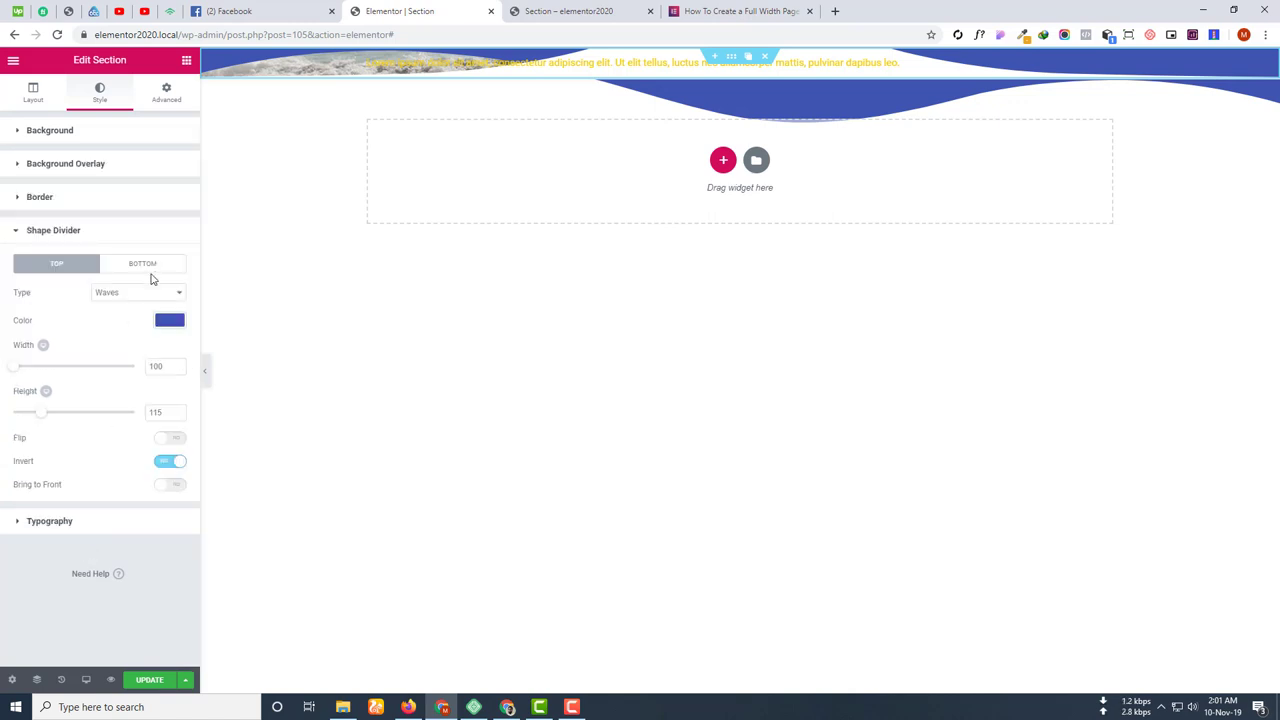
pyautogui.click(135, 300)
pyautogui.click(136, 305)
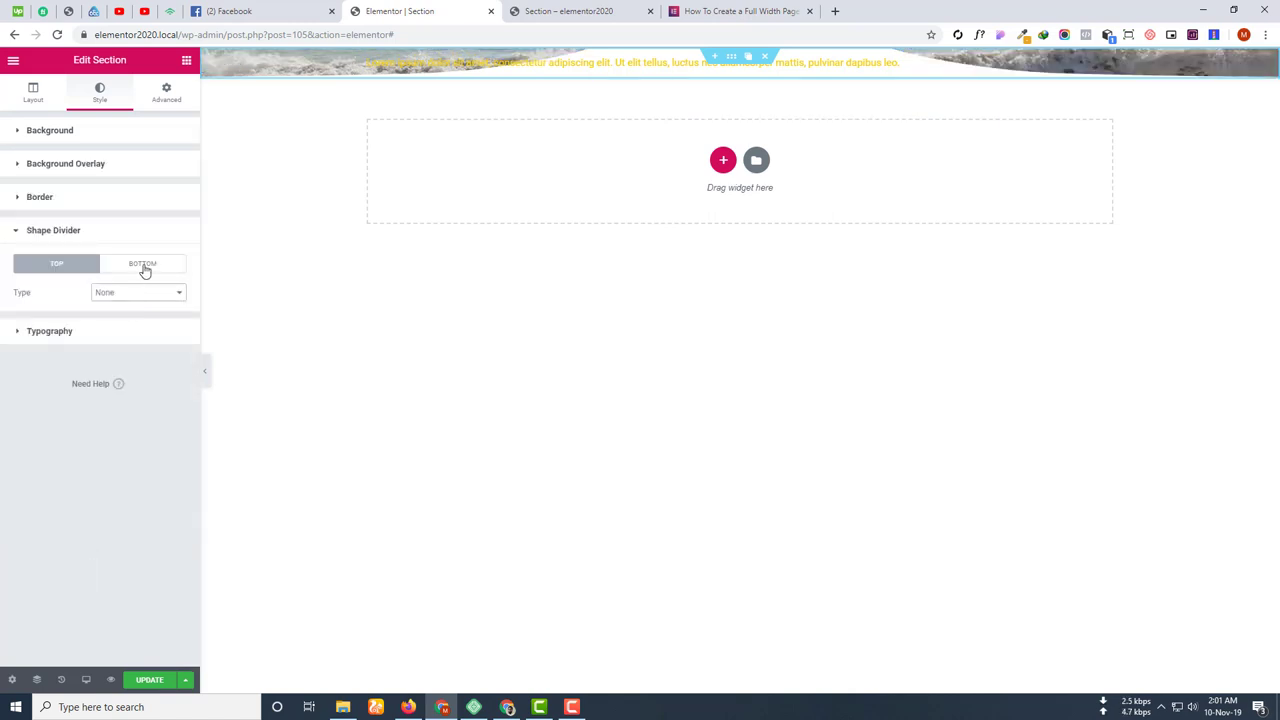
pyautogui.click(144, 268)
pyautogui.click(126, 296)
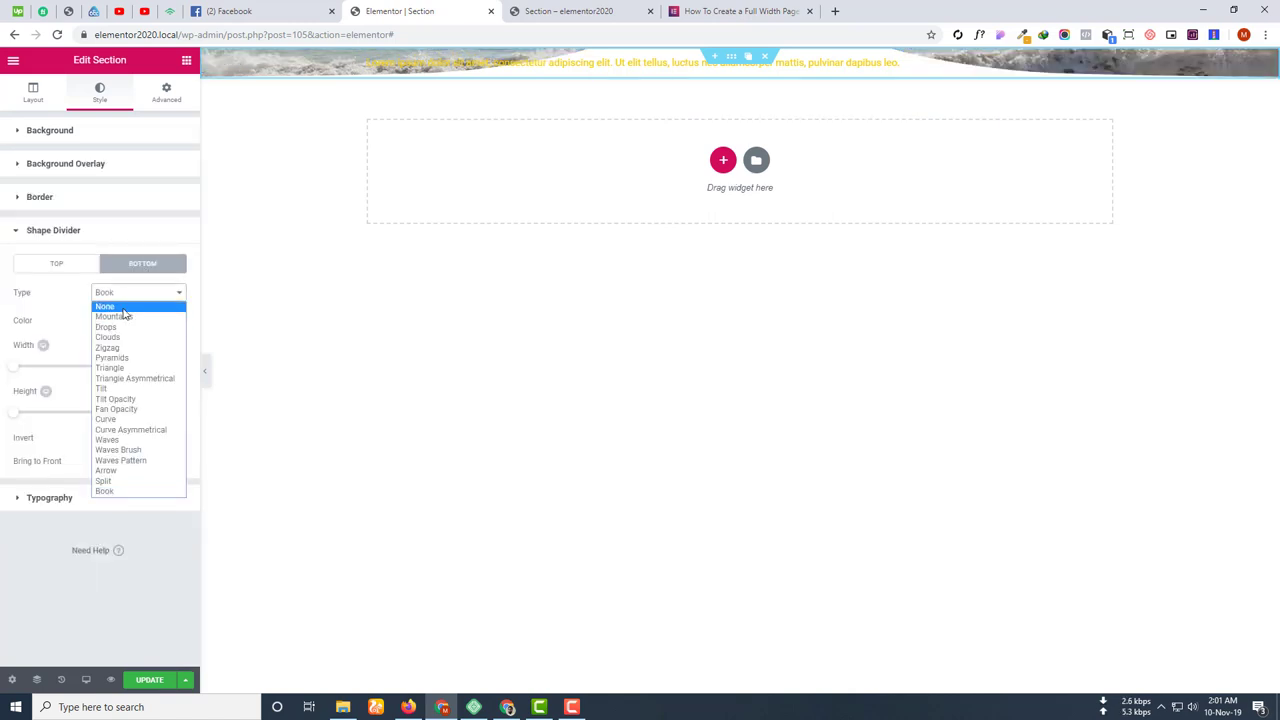
pyautogui.click(124, 306)
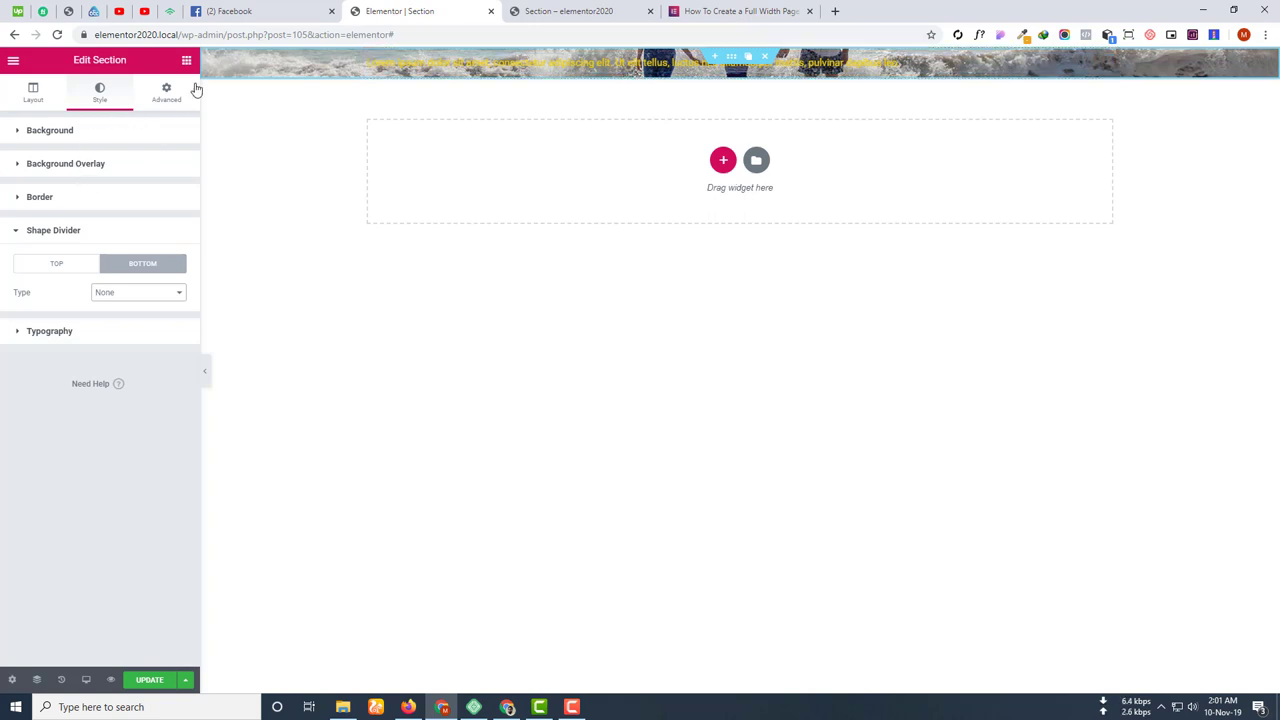
# Unlink the section's padding values and set only the top padding to 50 px.
pyautogui.click(169, 98)
pyautogui.click(33, 237)
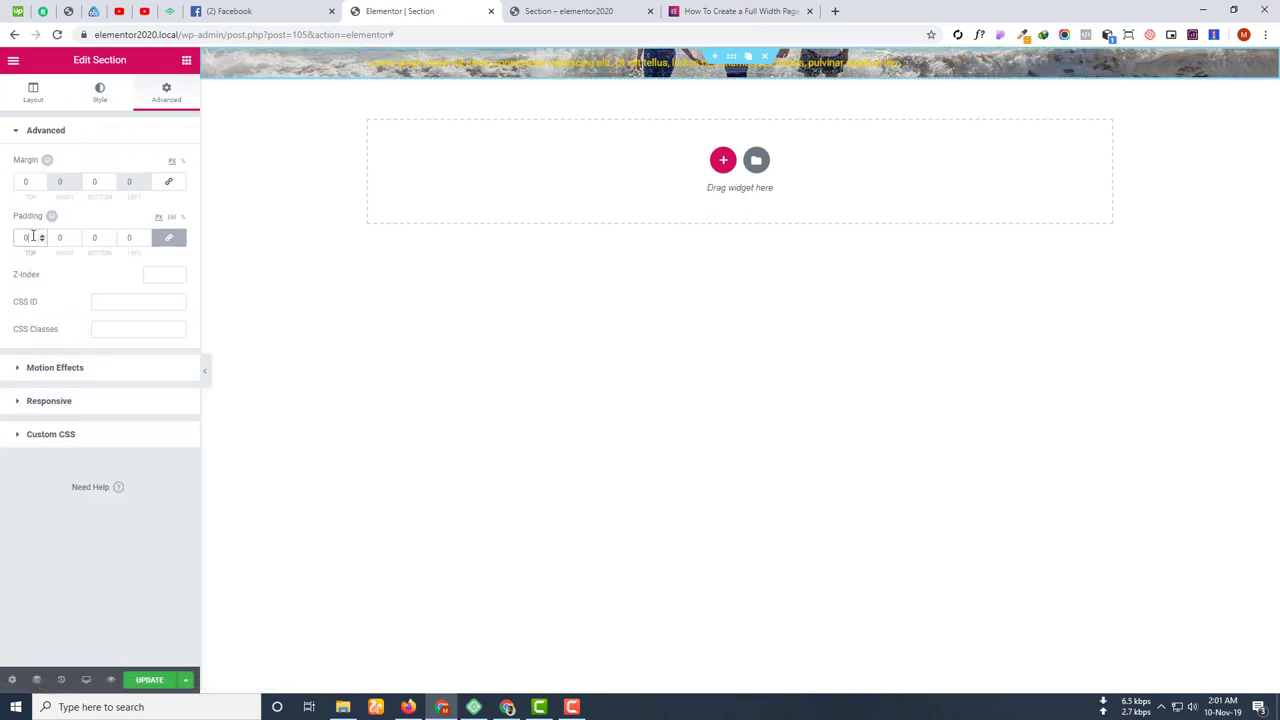
pyautogui.moveTo(33, 236); pyautogui.dragTo(3, 238)
pyautogui.click(168, 237)
pyautogui.write('50')
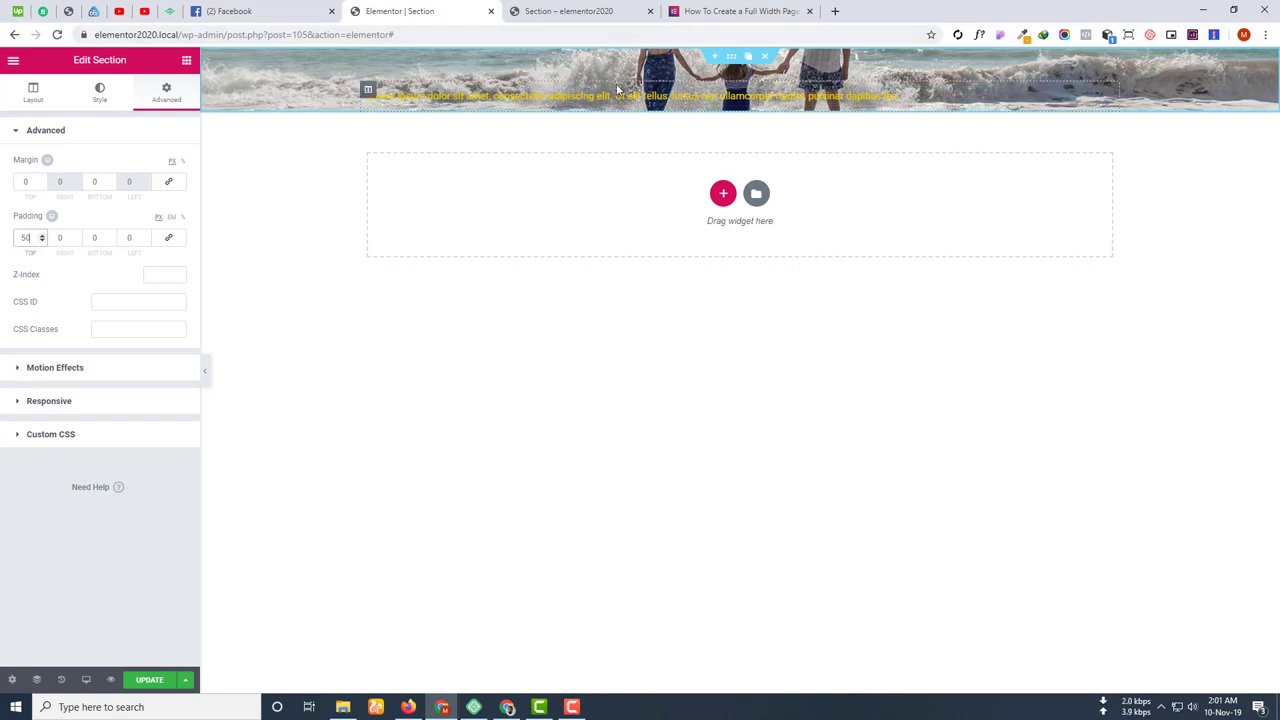
# Try a top margin of 50 px against the top padding and reset the margin to 0.
pyautogui.doubleClick(15, 179)
pyautogui.write('50')
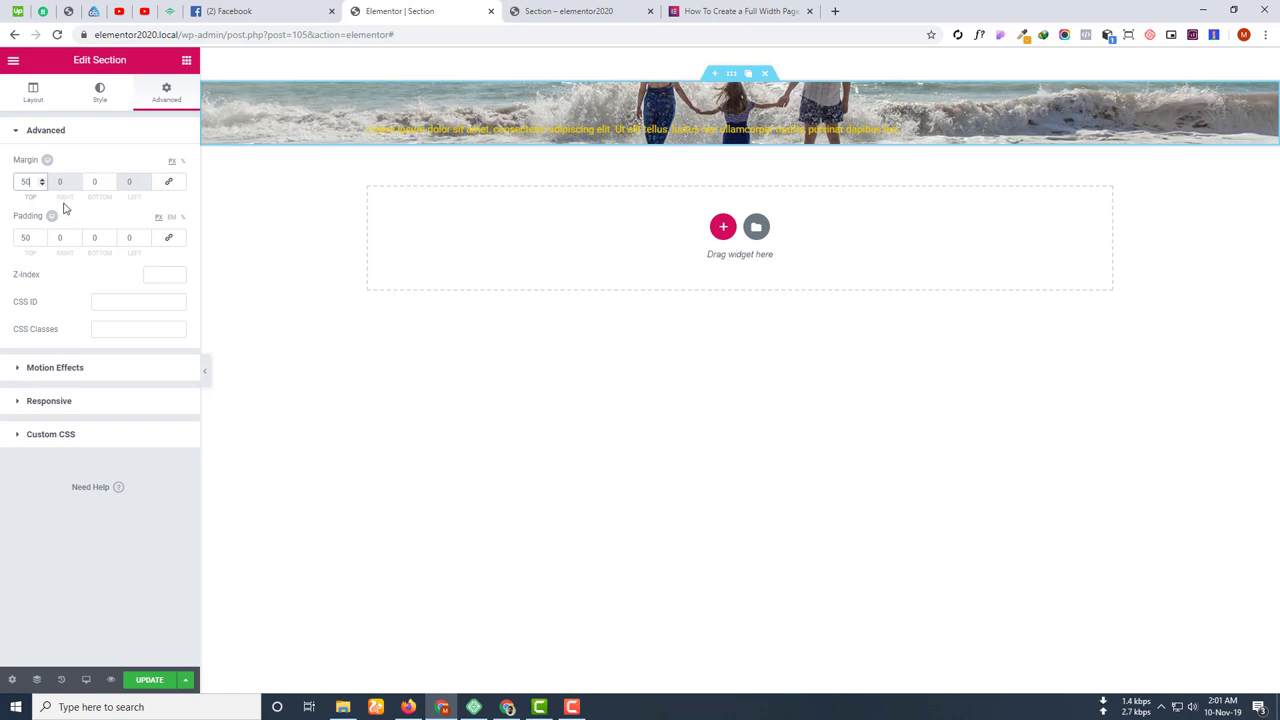
pyautogui.moveTo(27, 182); pyautogui.dragTo(2, 182)
pyautogui.write('0')
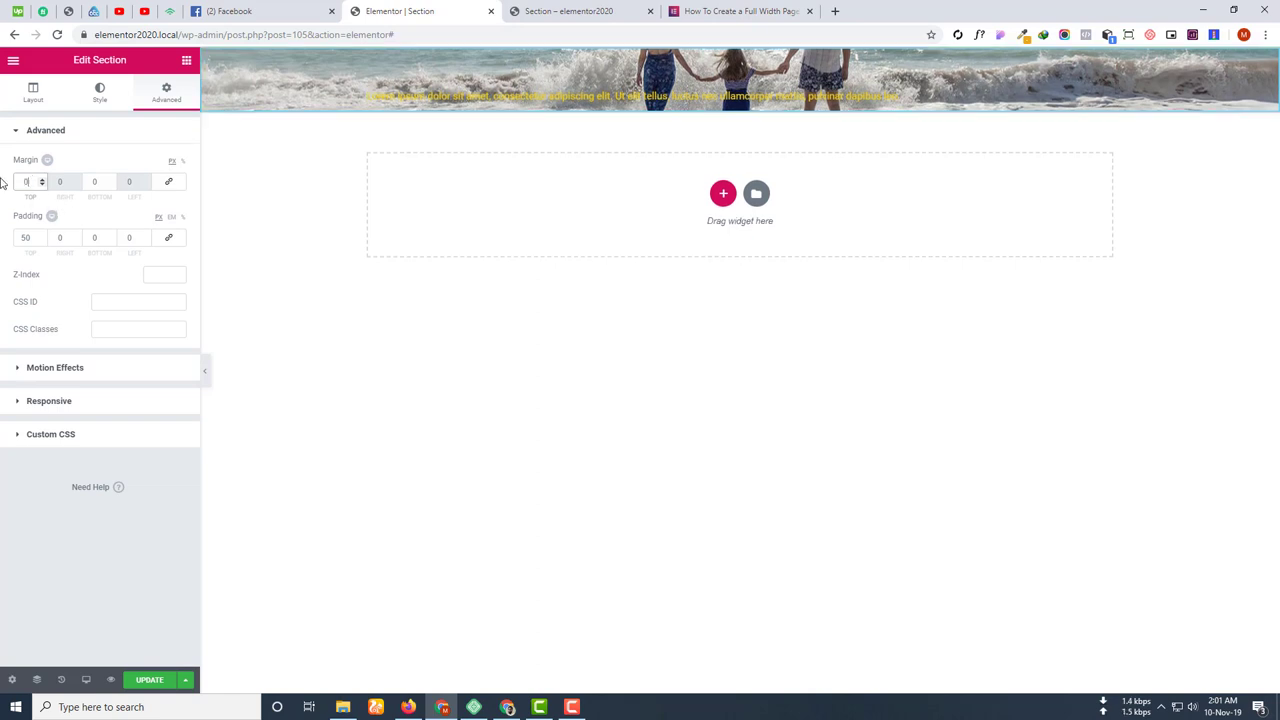
# Set the section's bottom padding to 50 px.
pyautogui.moveTo(103, 240); pyautogui.dragTo(69, 243)
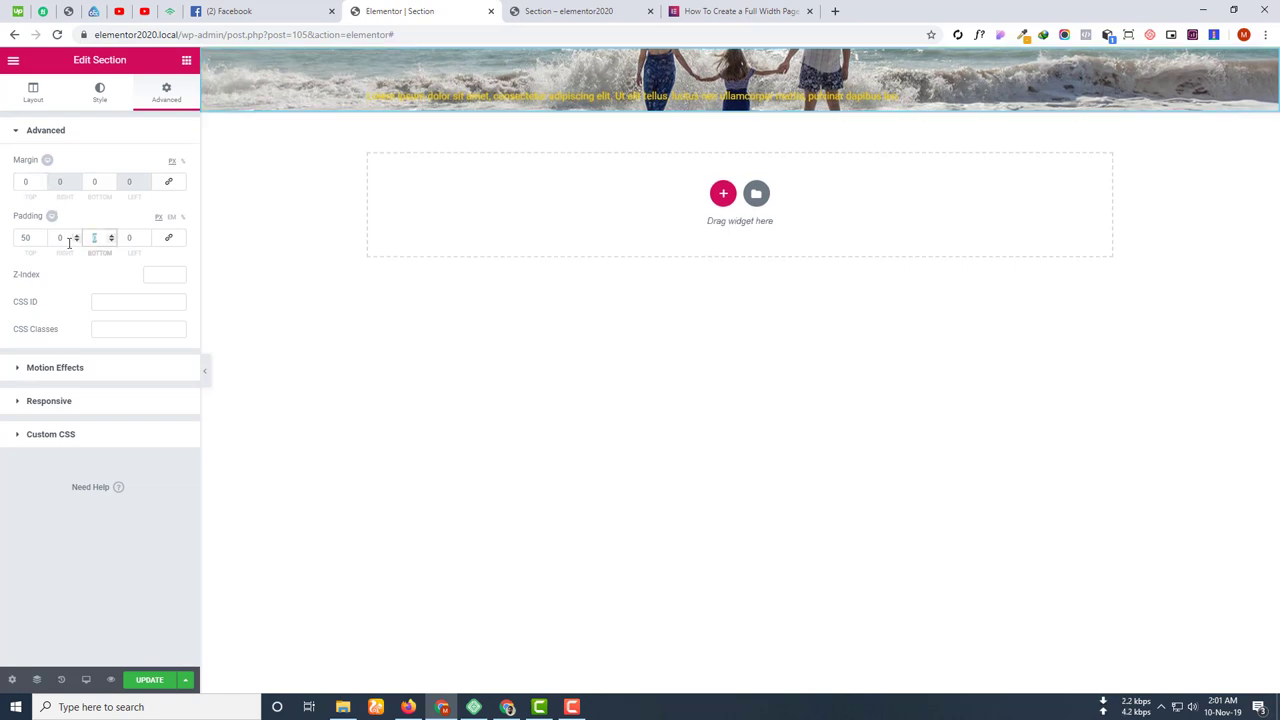
pyautogui.write('50')
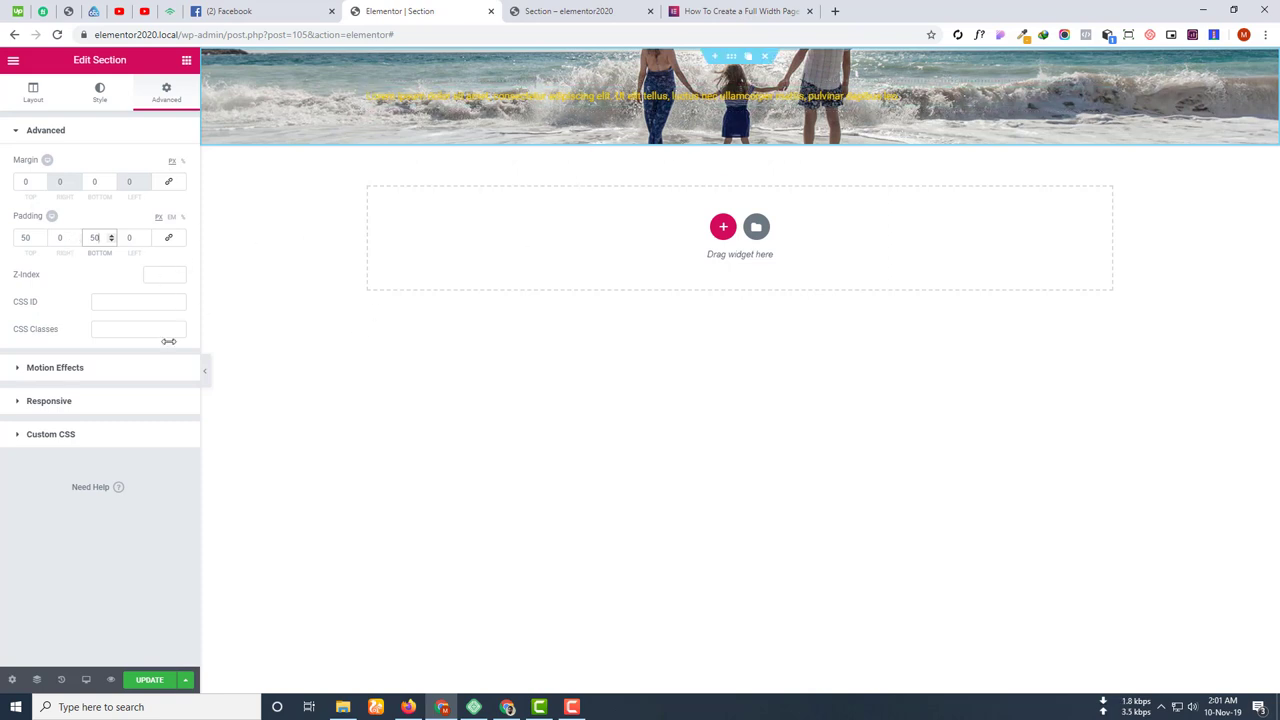
# Give the section the CSS ID hero-section and update the page.
pyautogui.click(154, 278)
pyautogui.click(151, 276)
pyautogui.click(128, 303)
pyautogui.click(125, 323)
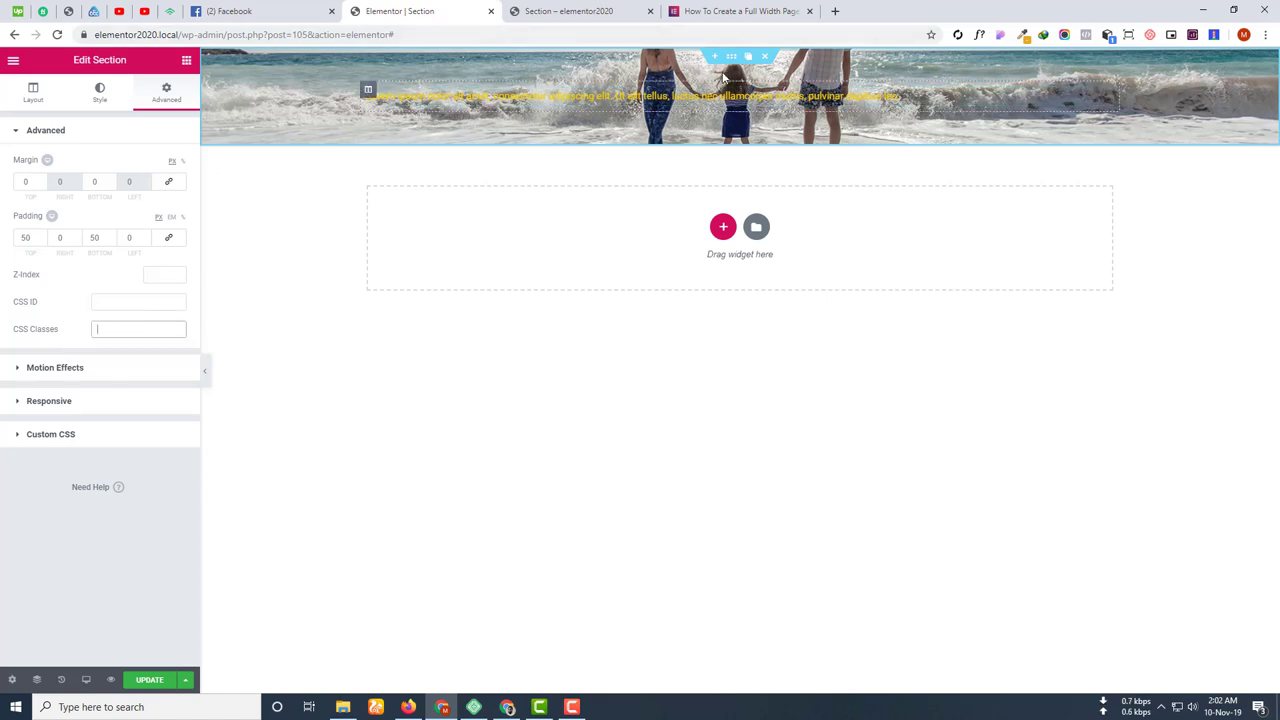
pyautogui.click(122, 301)
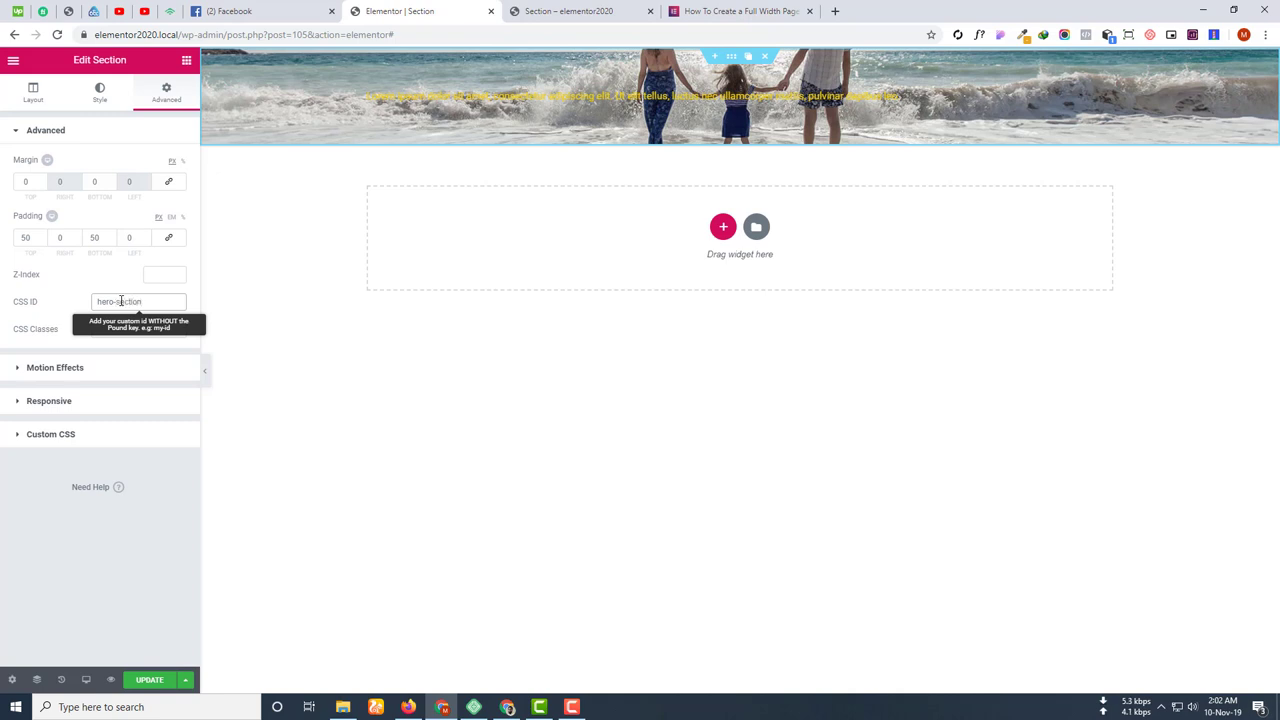
pyautogui.tripleClick(120, 301)
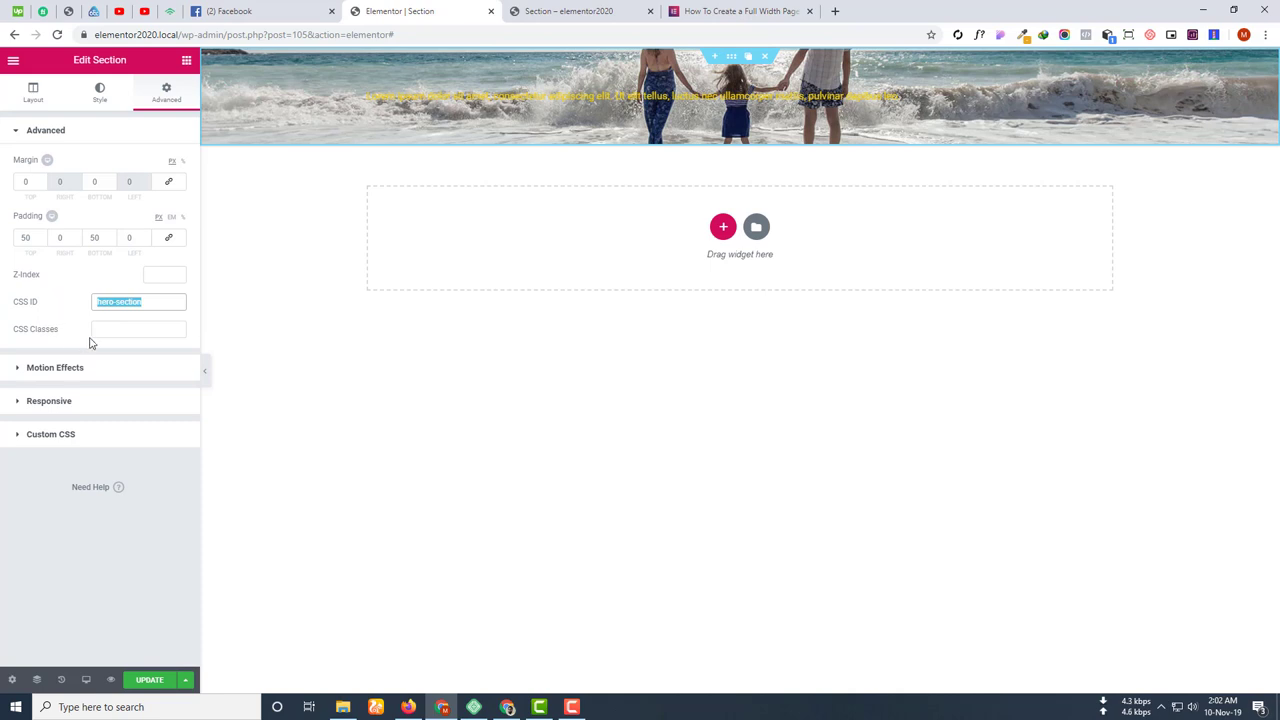
pyautogui.click(104, 330)
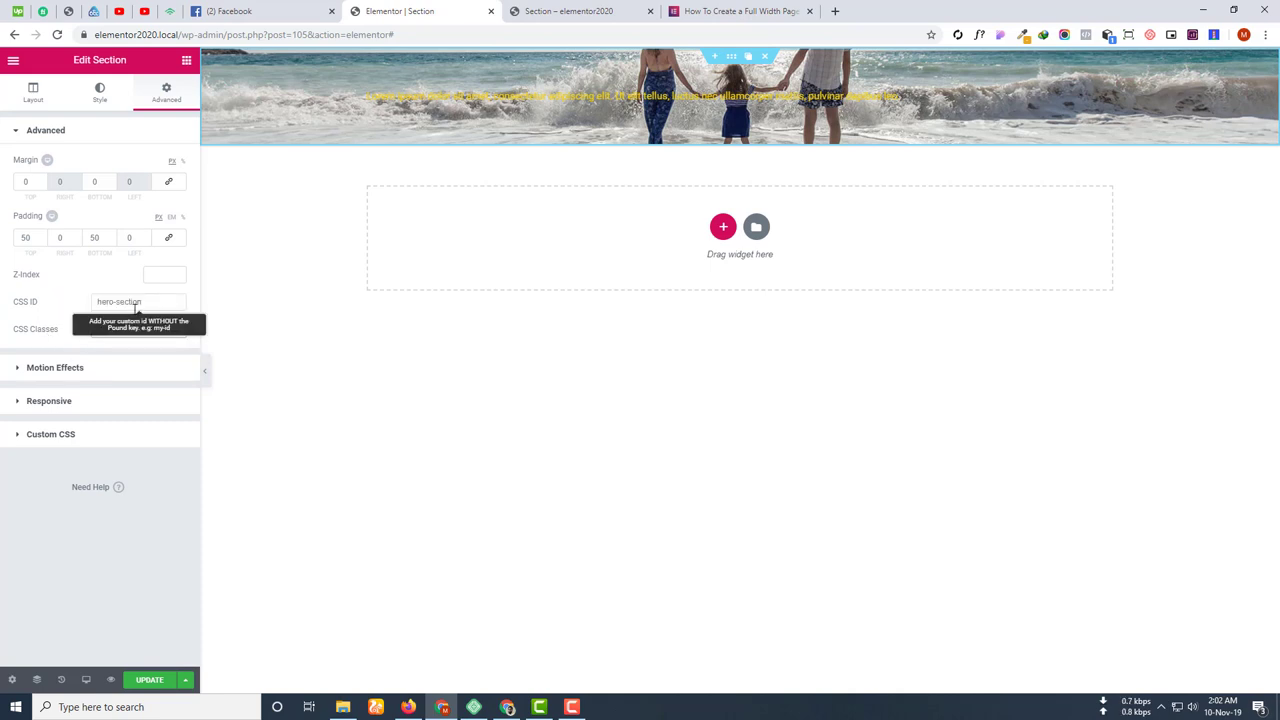
pyautogui.moveTo(150, 300); pyautogui.dragTo(63, 302)
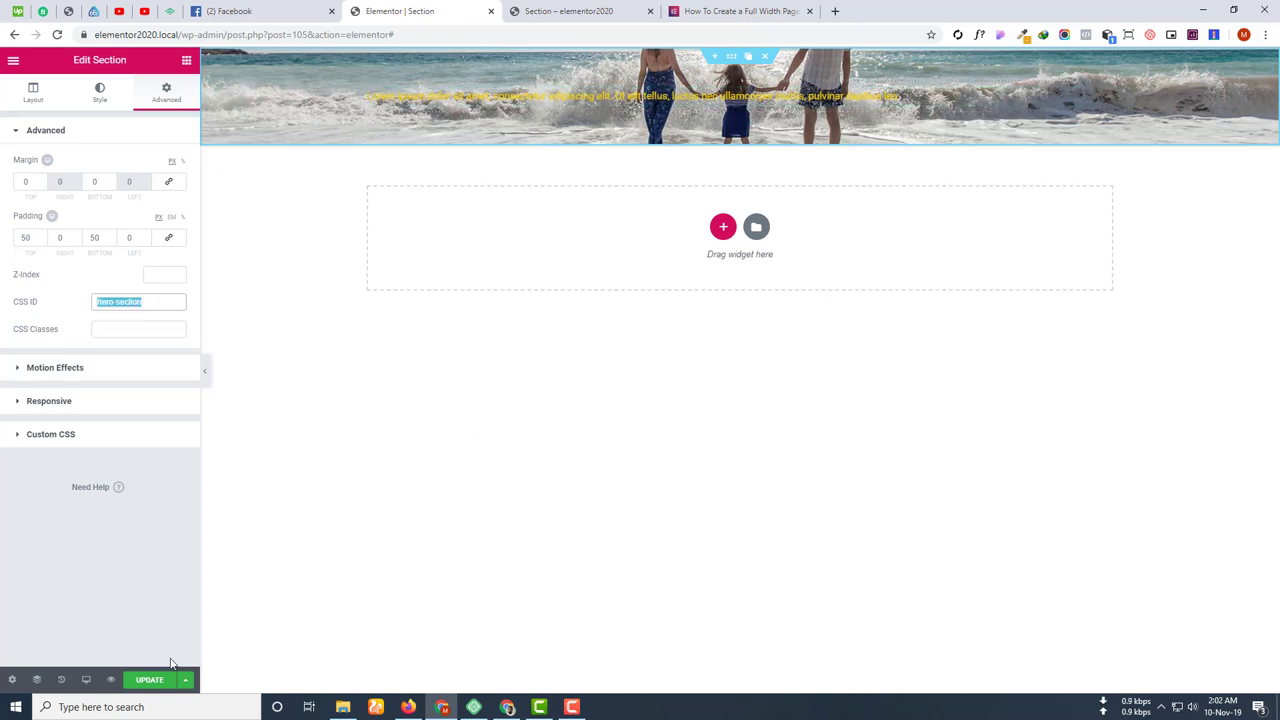
pyautogui.click(148, 680)
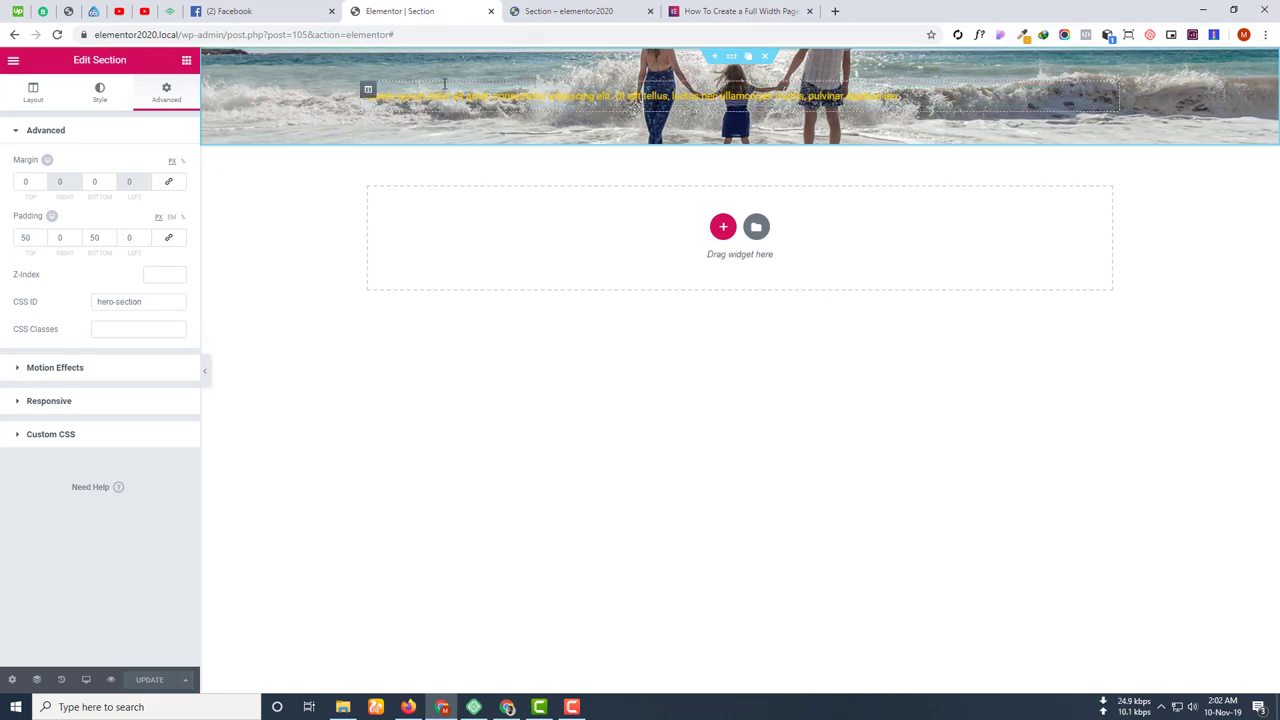
# Switch to the page preview and inspect the section's text element in the browser's developer tools.
pyautogui.click(541, 10)
pyautogui.rightClick(529, 108)
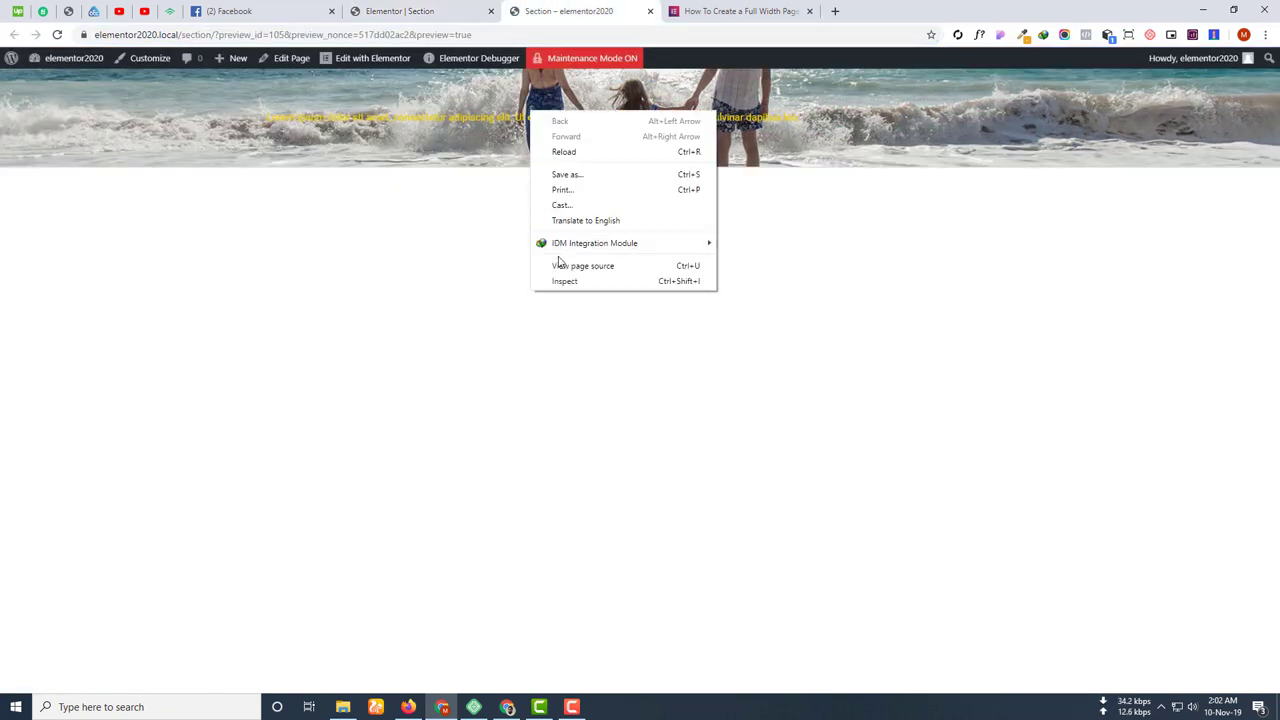
pyautogui.click(563, 282)
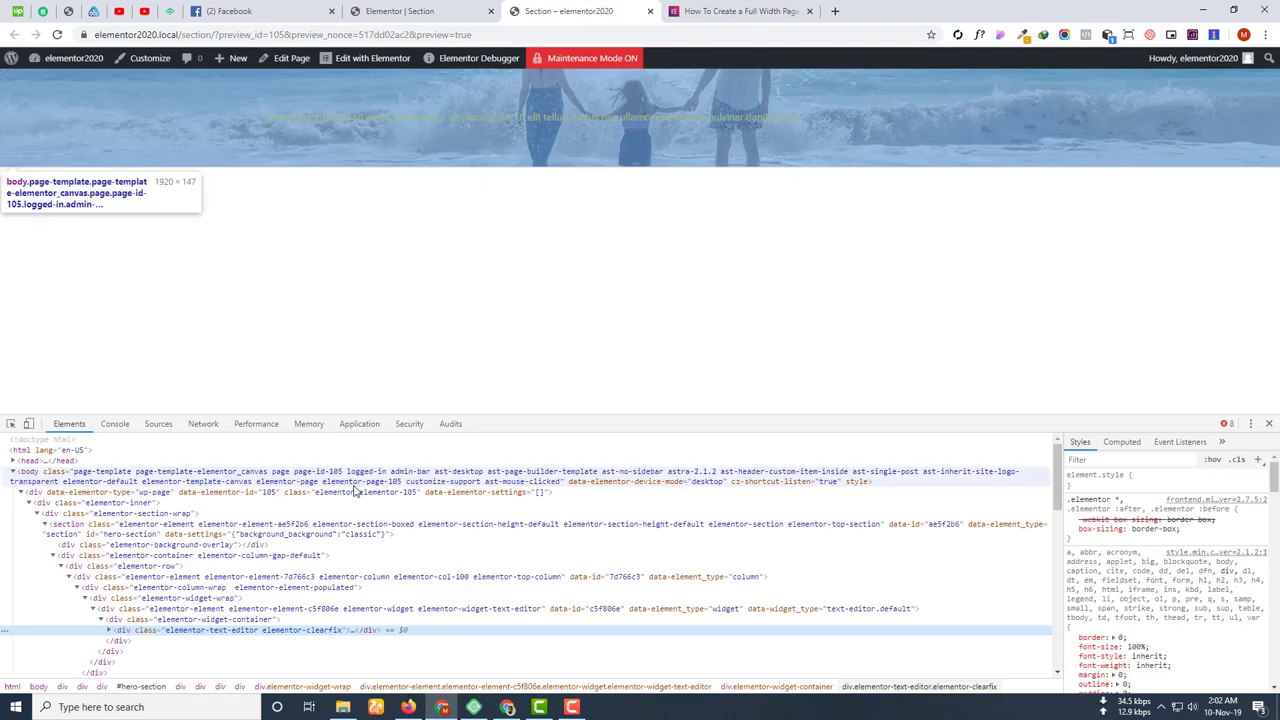
# Add a new style rule for #hero-section p that sets the text color to #fff.
pyautogui.click(1258, 459)
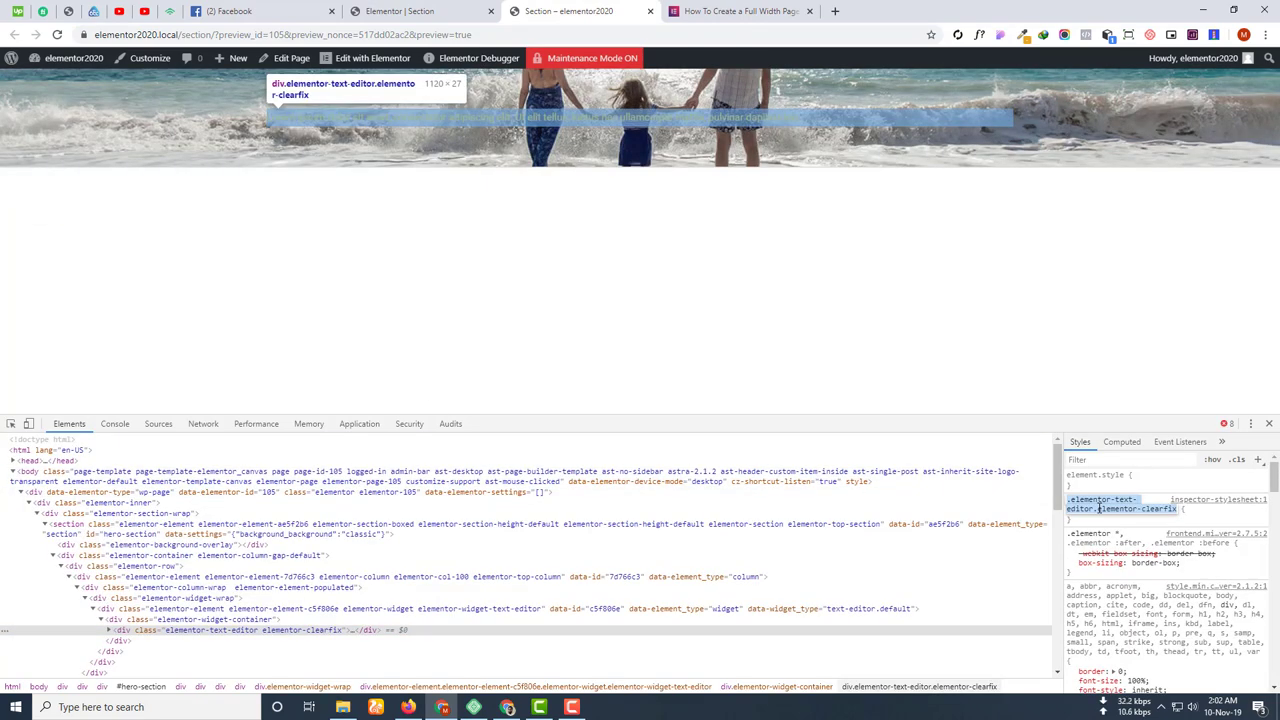
pyautogui.write('#her')
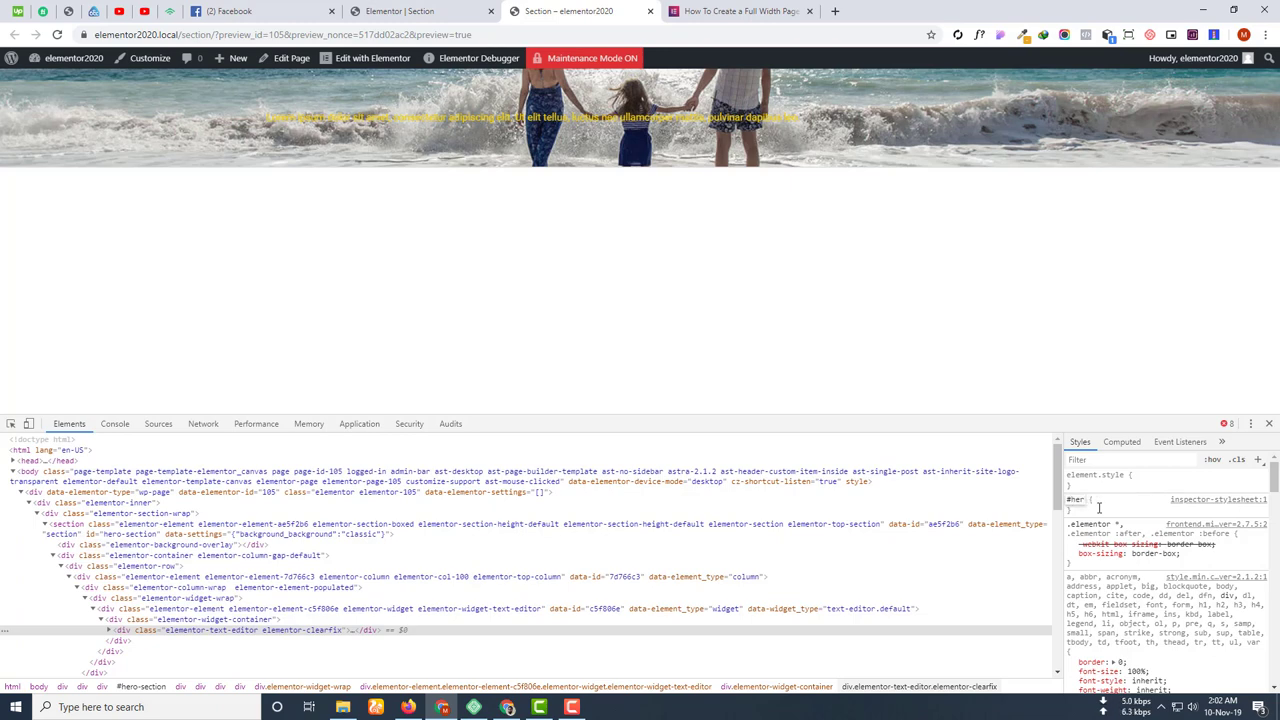
pyautogui.write('--section p')
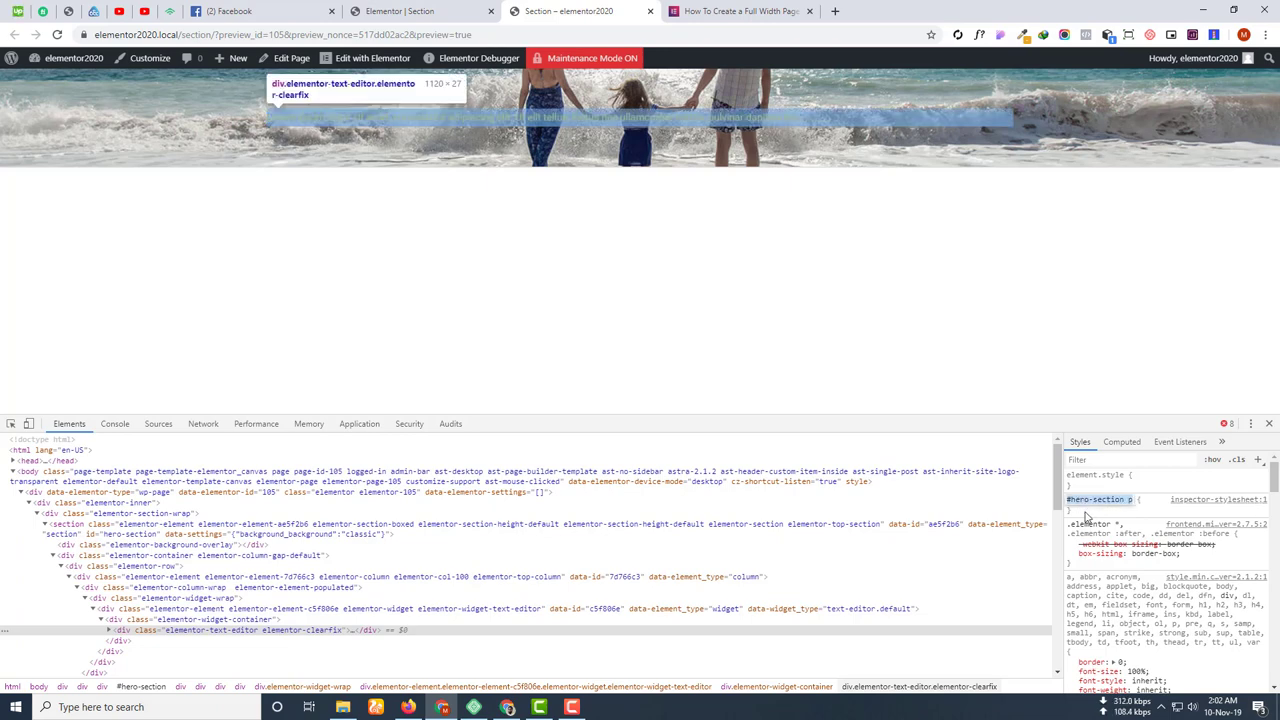
pyautogui.press('Return')
pyautogui.write('color: ')
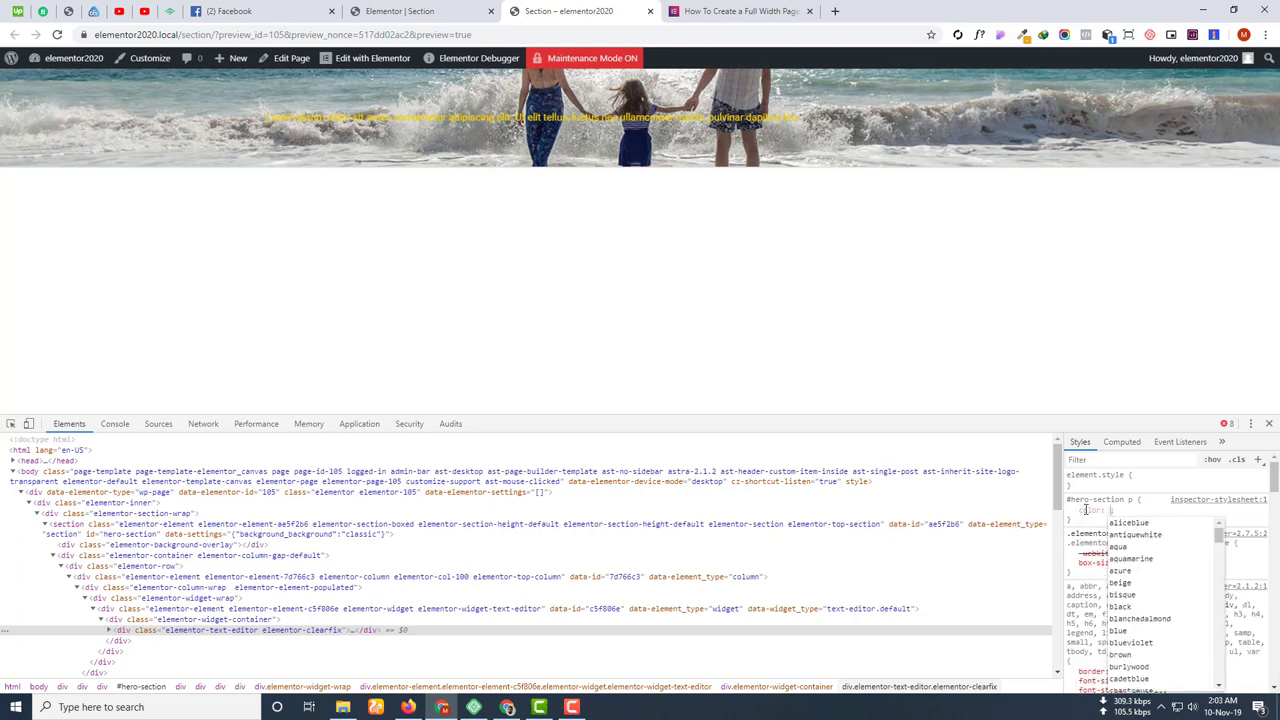
pyautogui.write('#fff;')
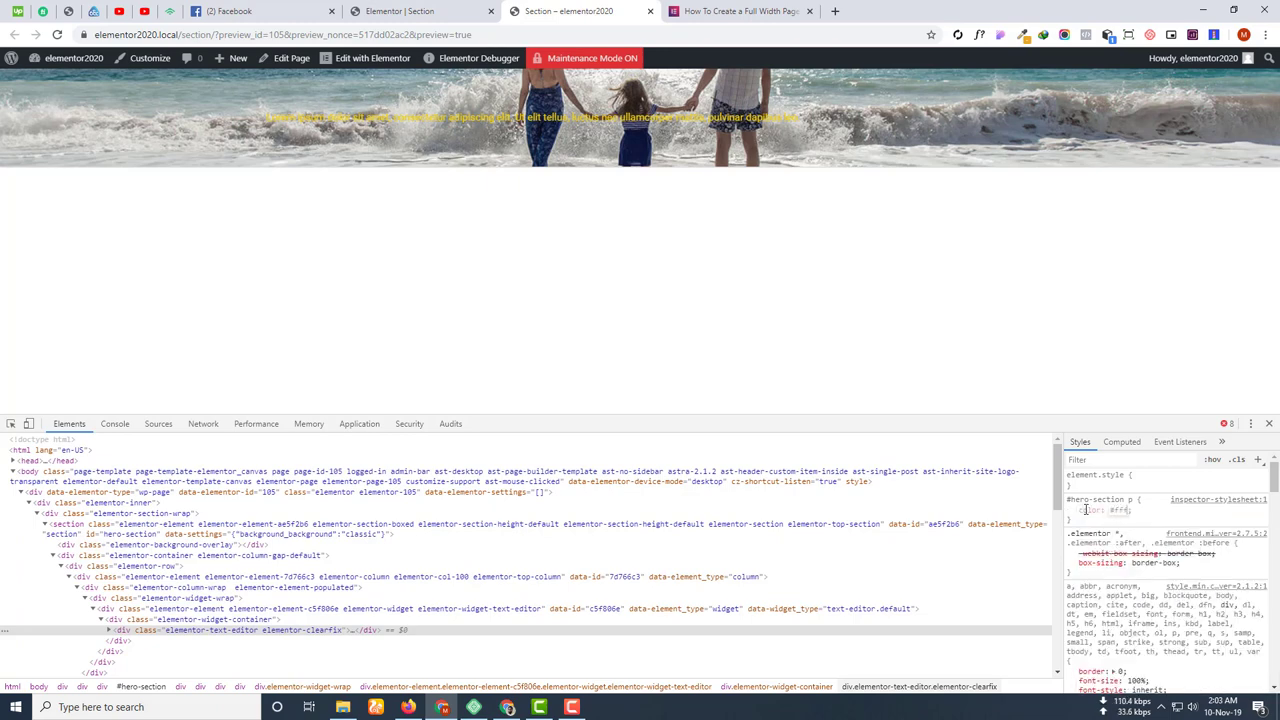
# Try to force the white text color by setting #fff!important and editing the selector of the #hero-section p rule.
pyautogui.press('Return')
pyautogui.click(1127, 510)
pyautogui.press('Return')
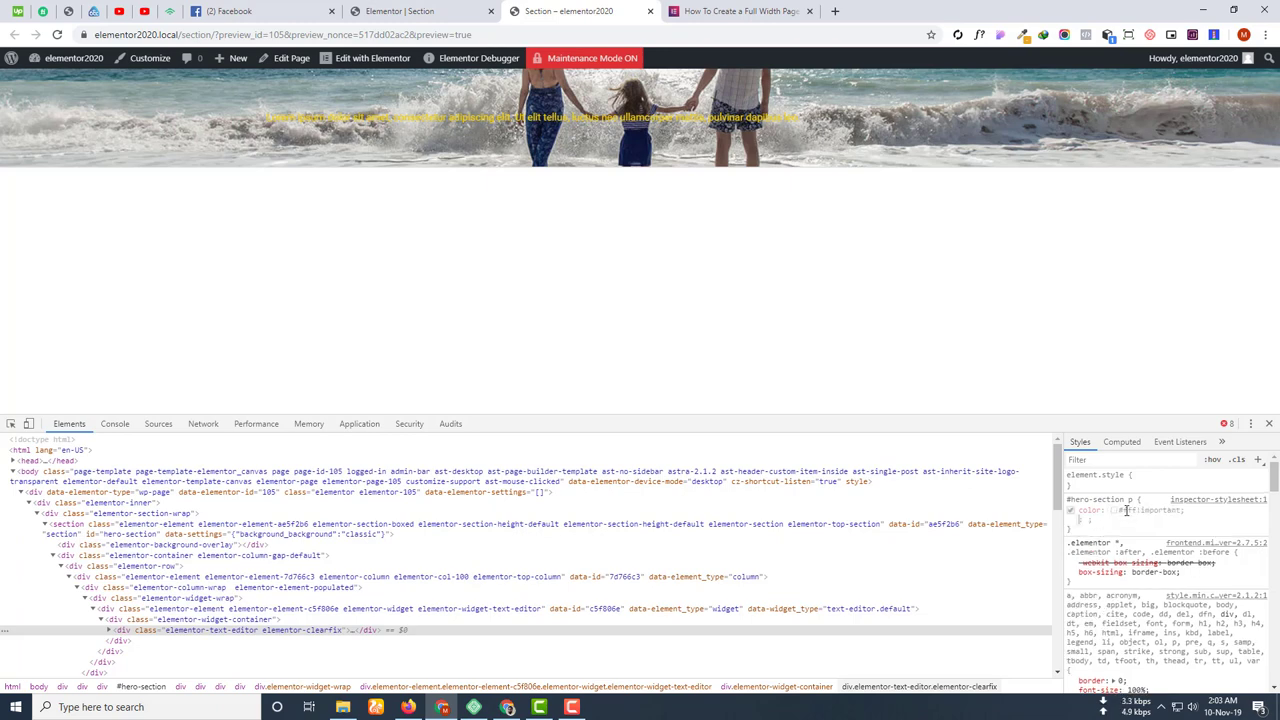
pyautogui.press('Escape')
pyautogui.click(1093, 500)
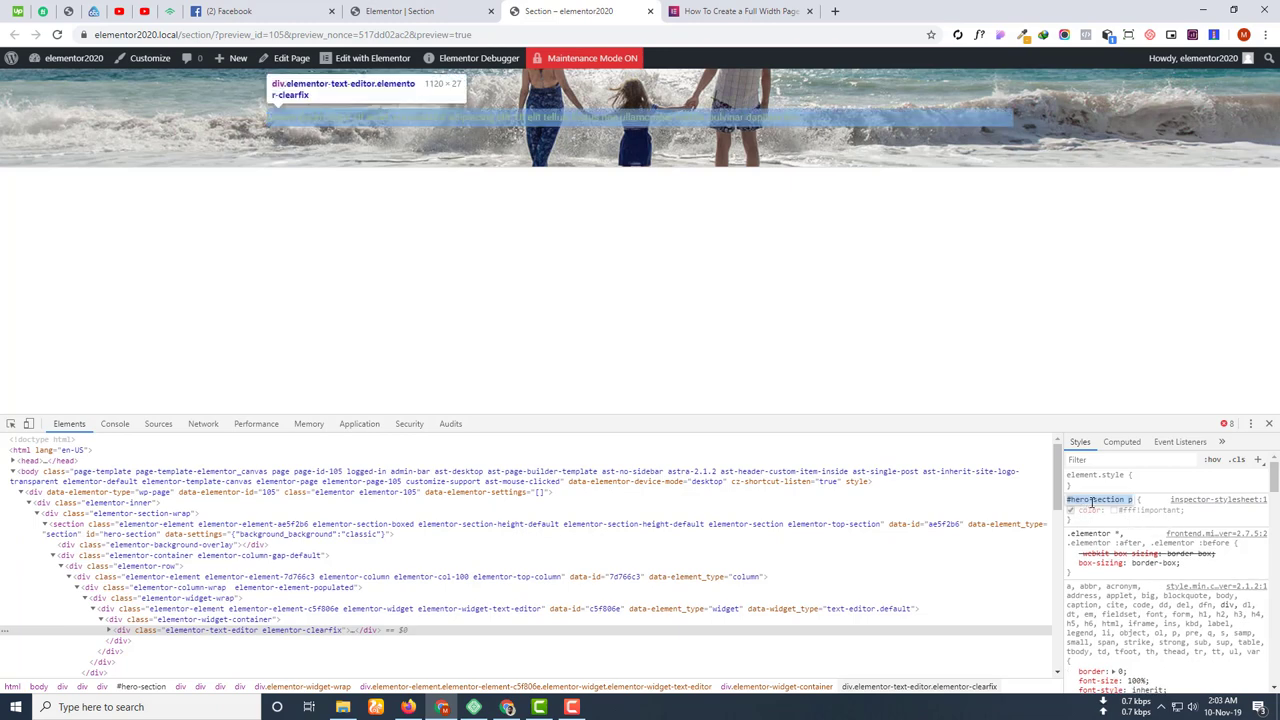
pyautogui.click(1136, 499)
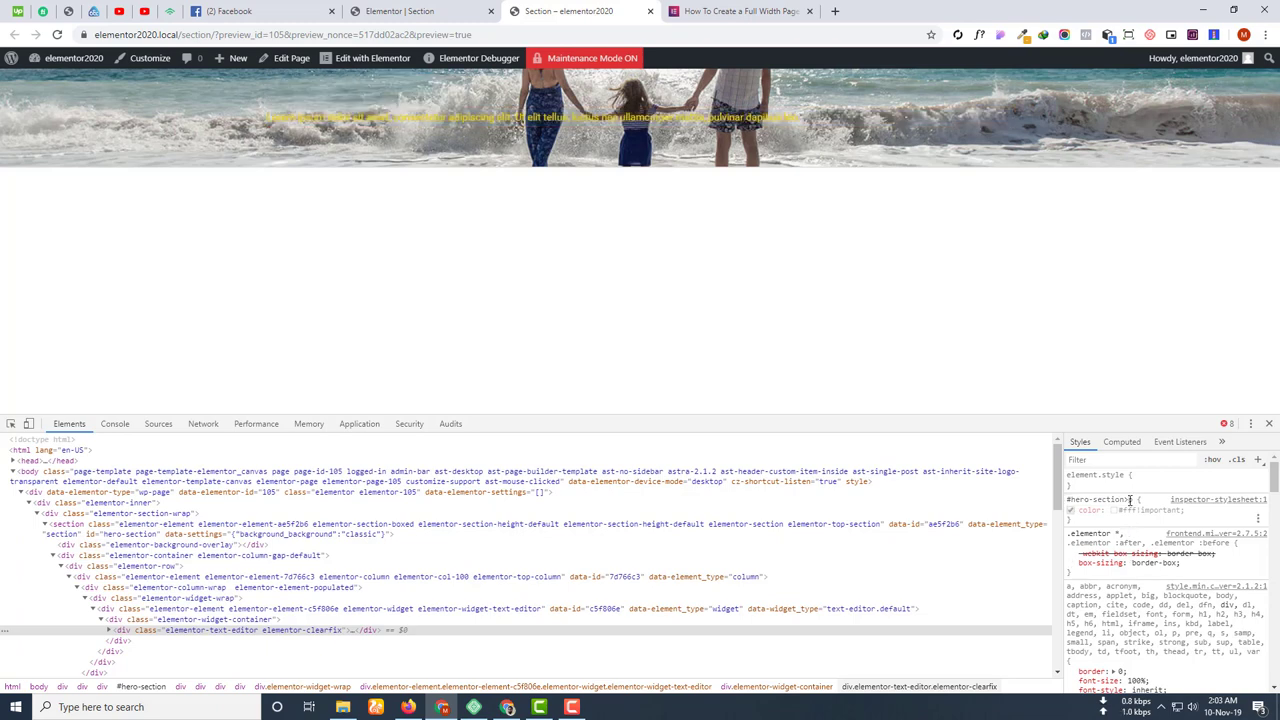
pyautogui.click(1130, 499)
# Switch to the Elementor editor and copy the section's CSS ID.
pyautogui.click(398, 11)
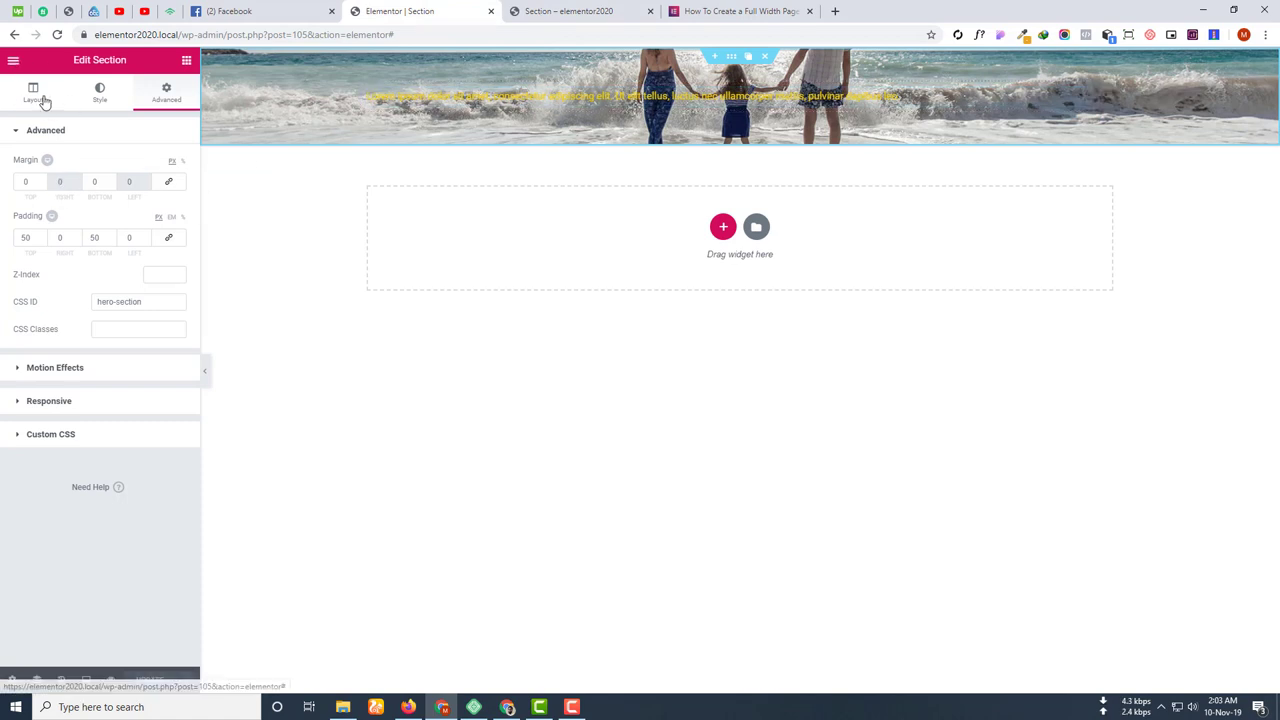
pyautogui.doubleClick(148, 301)
pyautogui.hotkey('ctrl', 'a')
pyautogui.hotkey('ctrl', 'c')
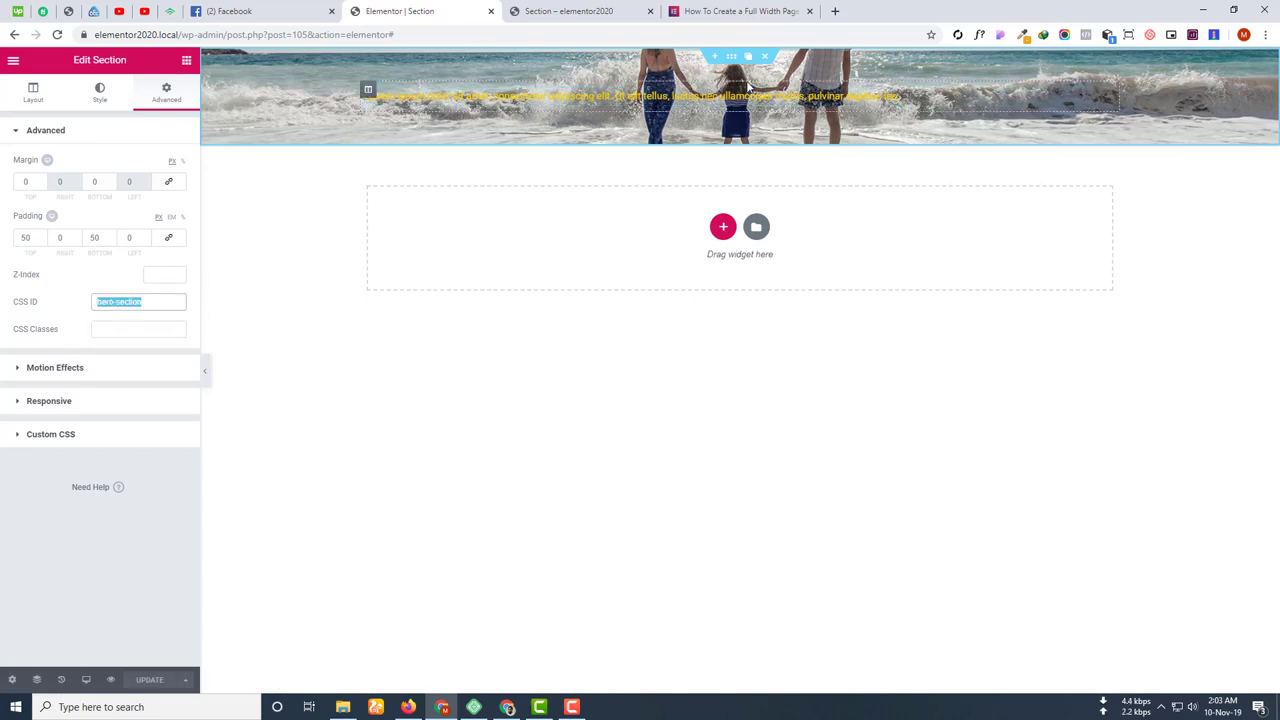
# Return to the page preview, re-inspect the section's text and locate the color property in its .elementor-widget-text-editor rule.
pyautogui.hotkey('ctrl', 'Tab')
pyautogui.click(1269, 423)
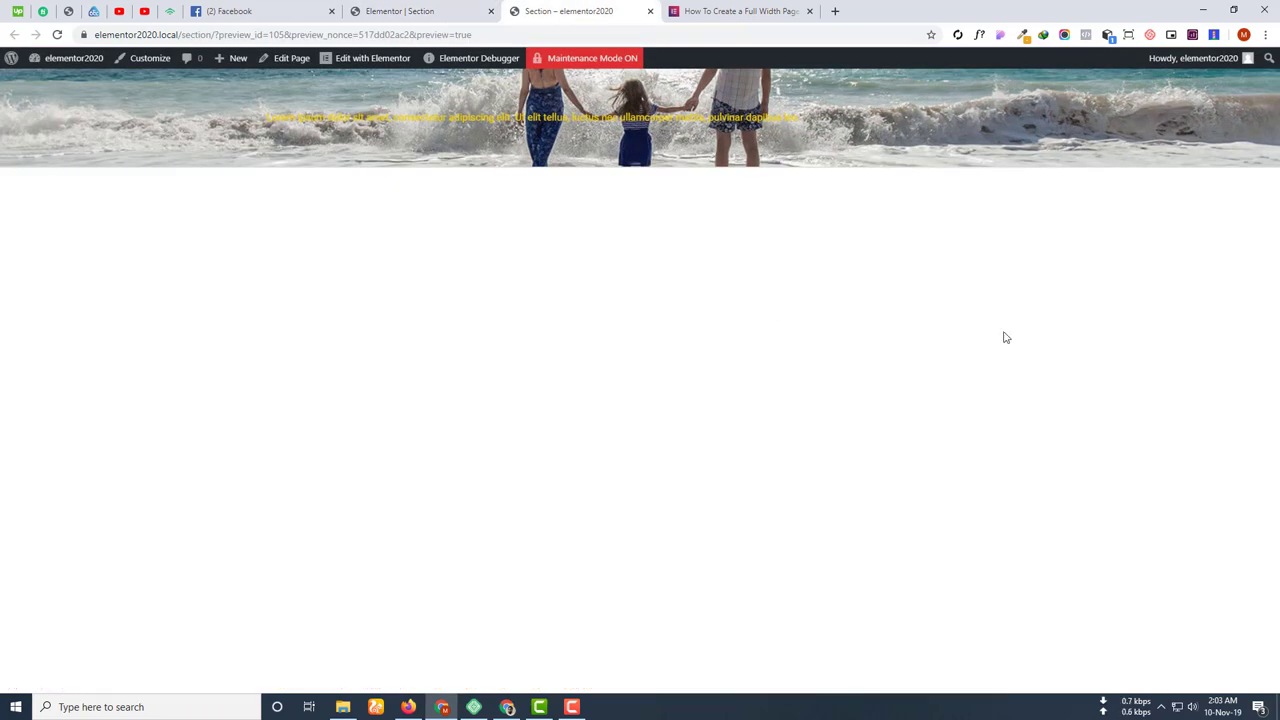
pyautogui.rightClick(415, 116)
pyautogui.click(492, 287)
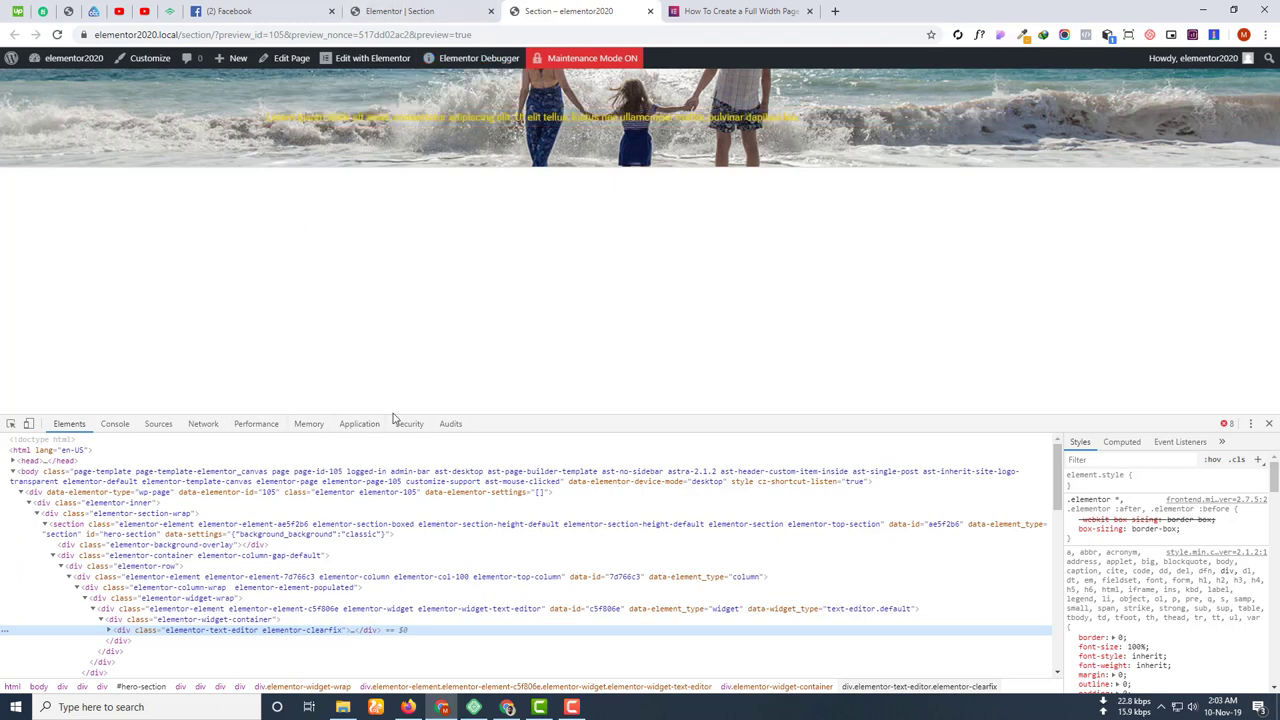
pyautogui.rightClick(291, 112)
pyautogui.click(343, 287)
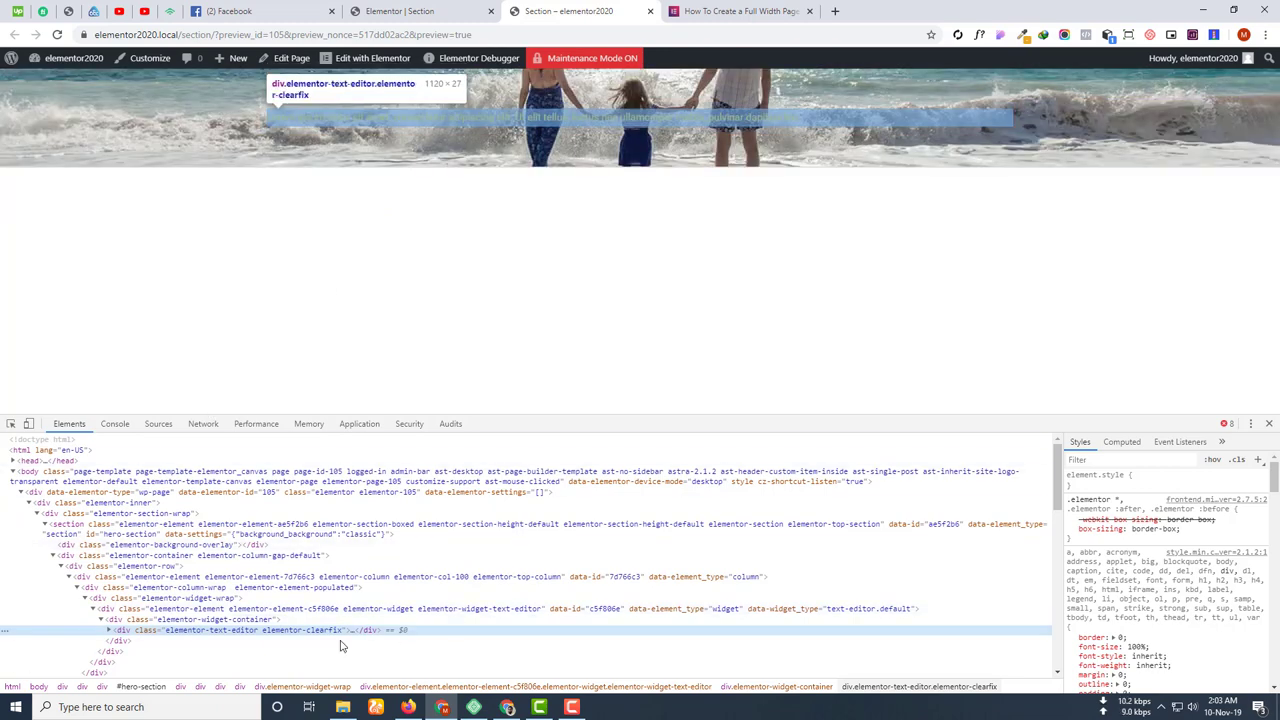
pyautogui.scroll(-3, 1220, 551)
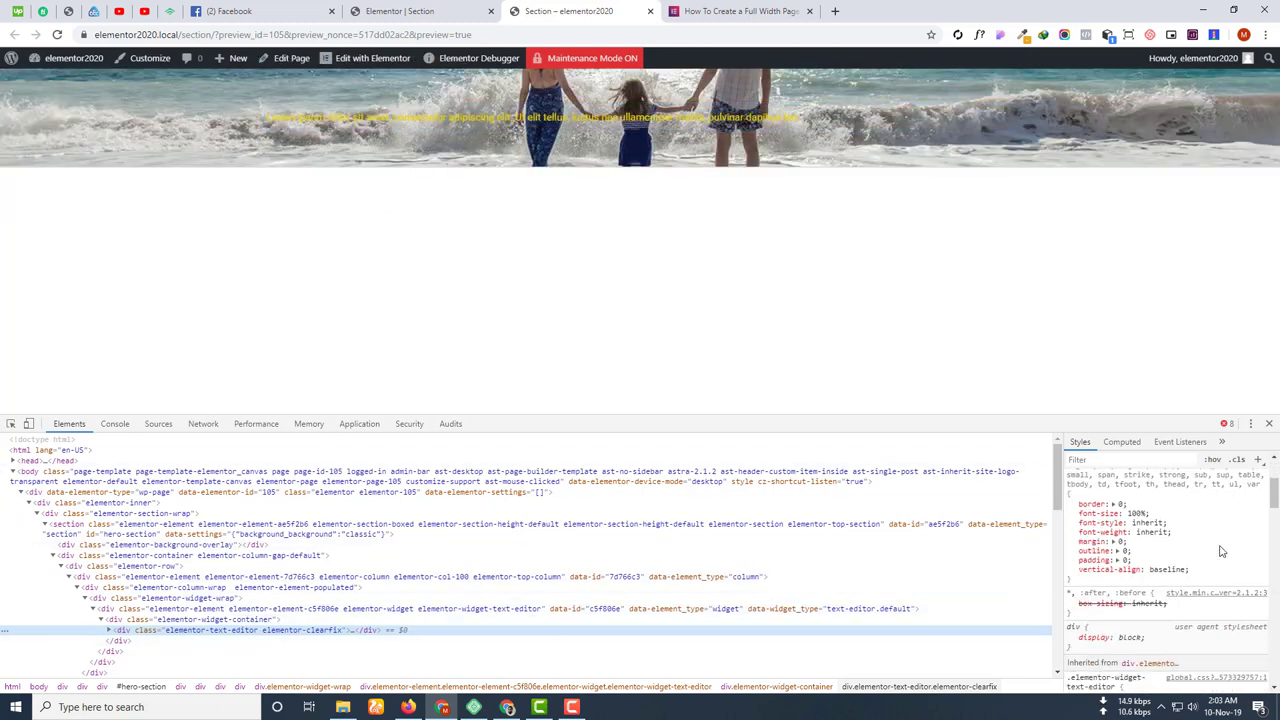
pyautogui.scroll(-3, 1220, 551)
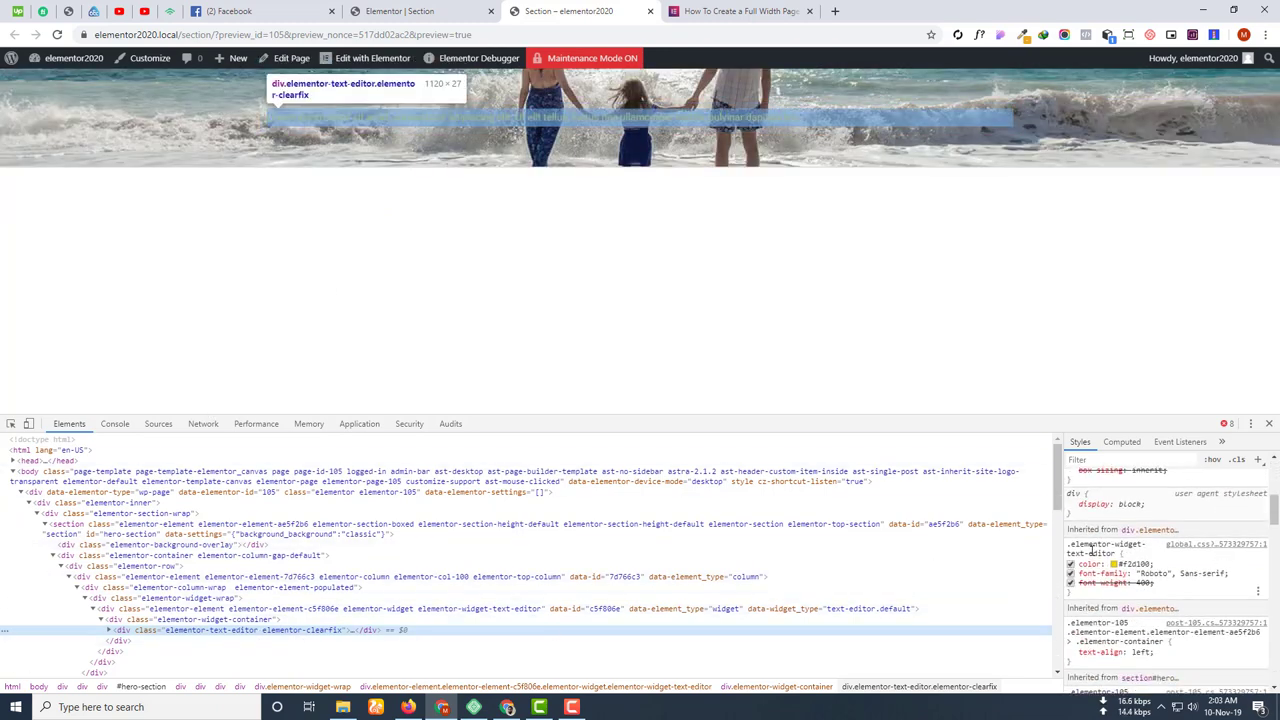
pyautogui.click(1138, 565)
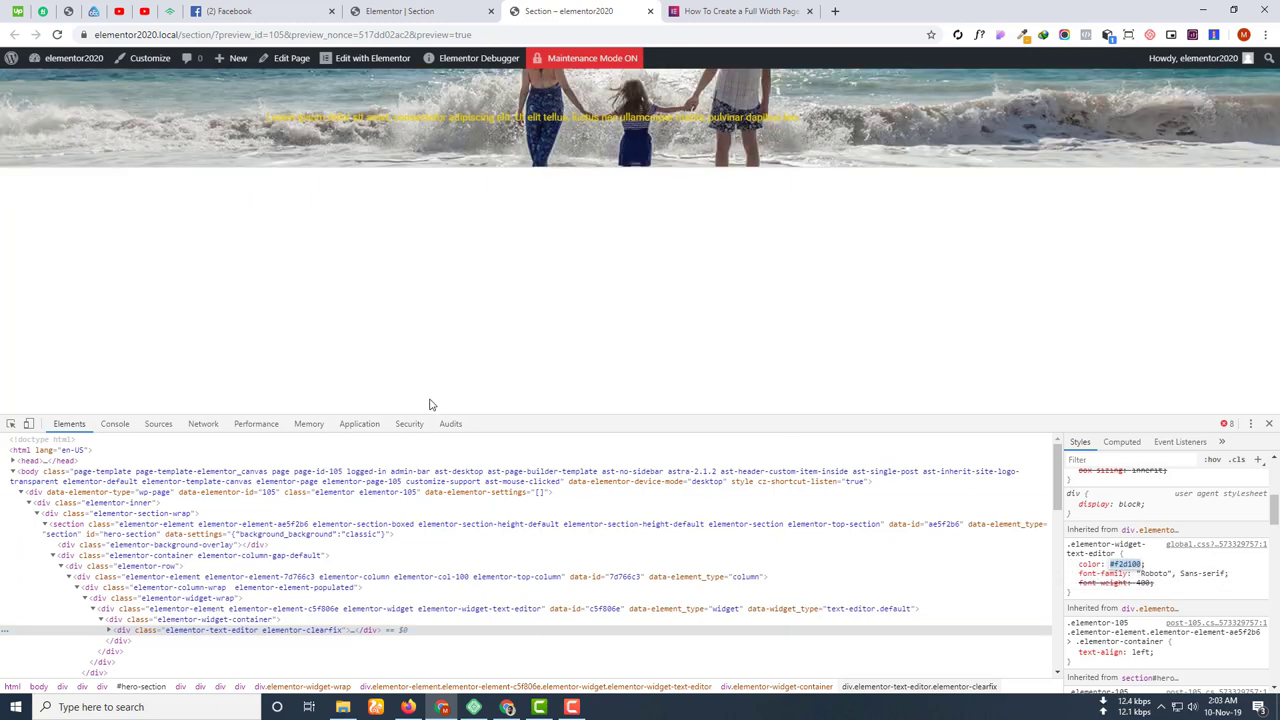
# Duplicate the hero section in the Elementor editor, leaving the copy without a CSS ID, and update the page.
pyautogui.click(400, 11)
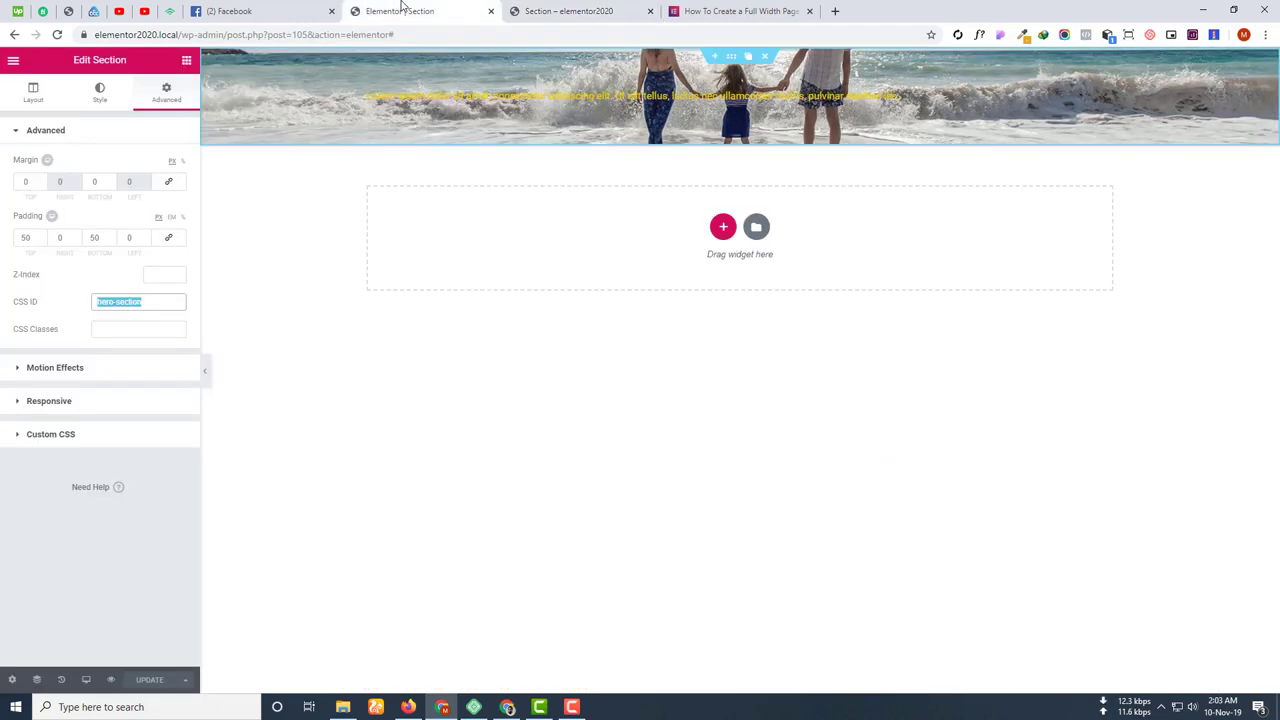
pyautogui.click(748, 57)
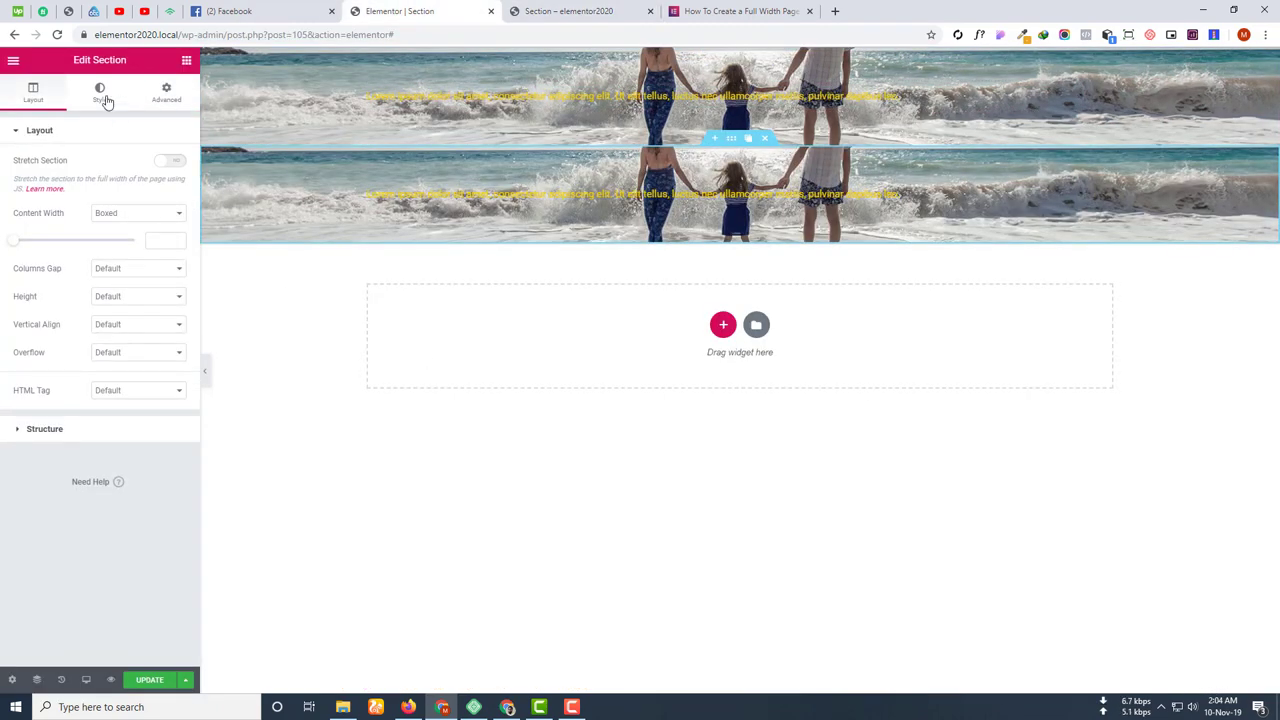
pyautogui.click(103, 96)
pyautogui.click(186, 100)
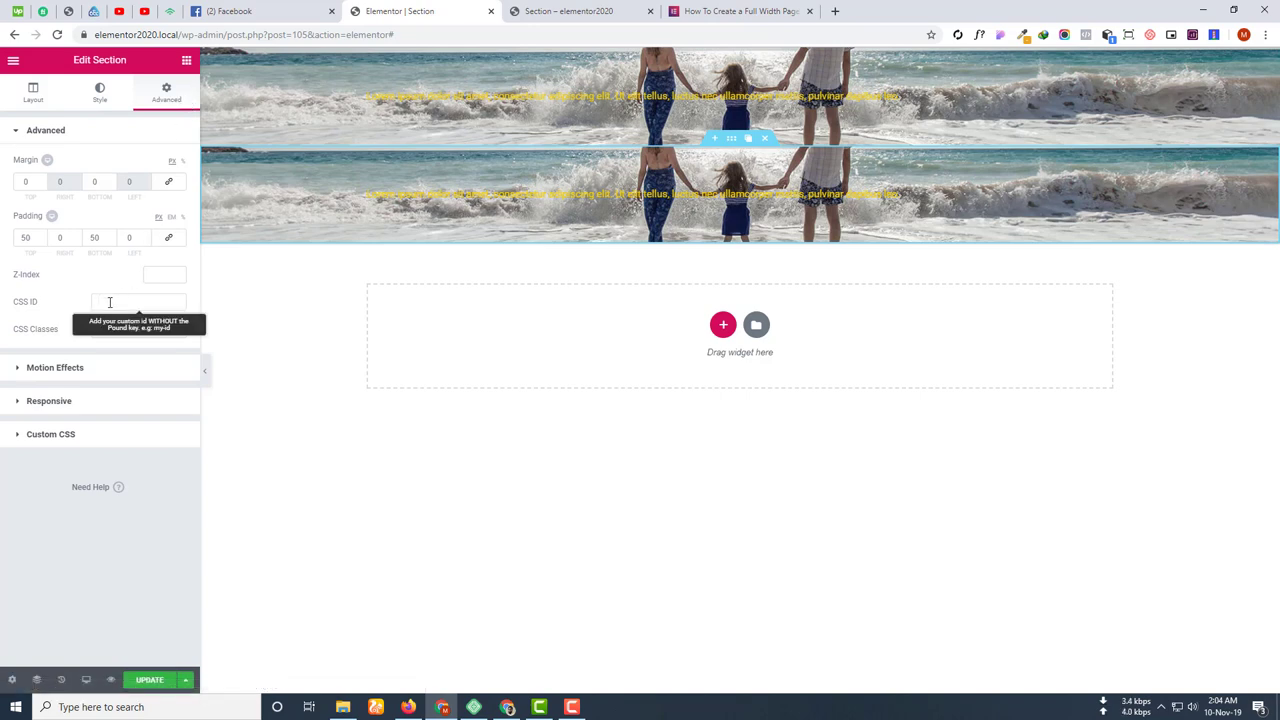
pyautogui.click(110, 301)
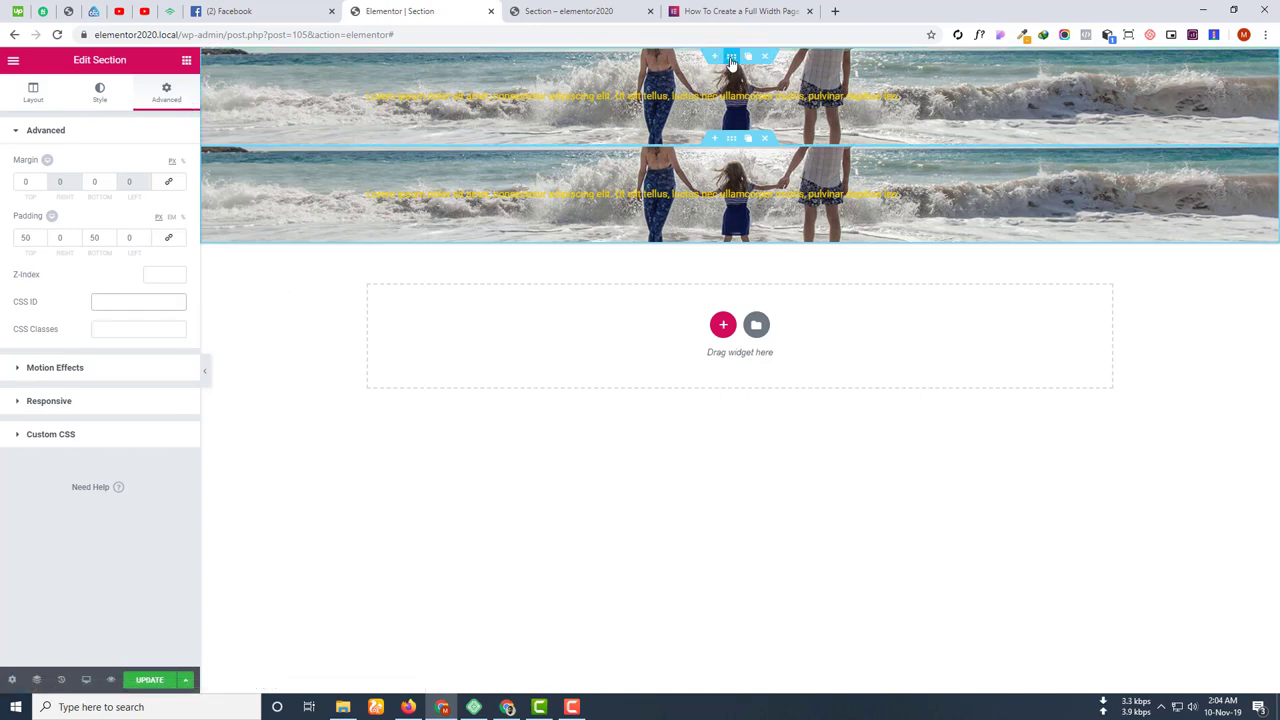
pyautogui.hotkey('ctrl', 'v')
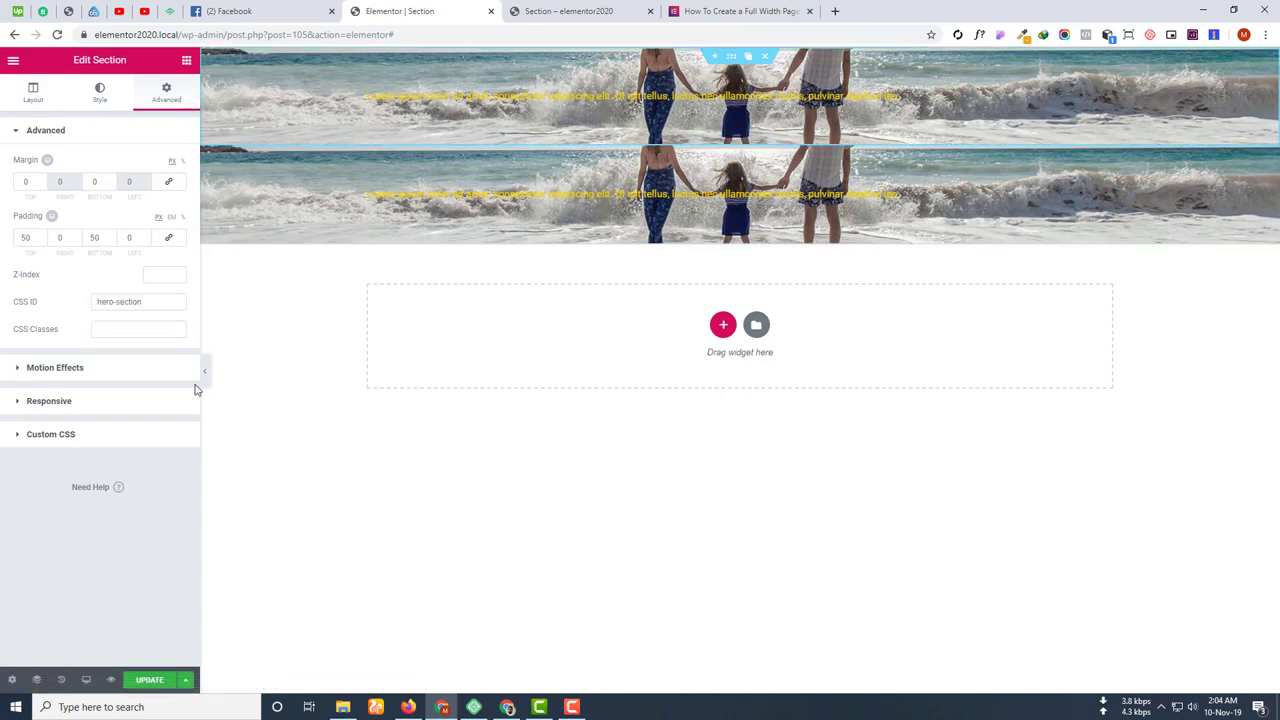
pyautogui.click(166, 676)
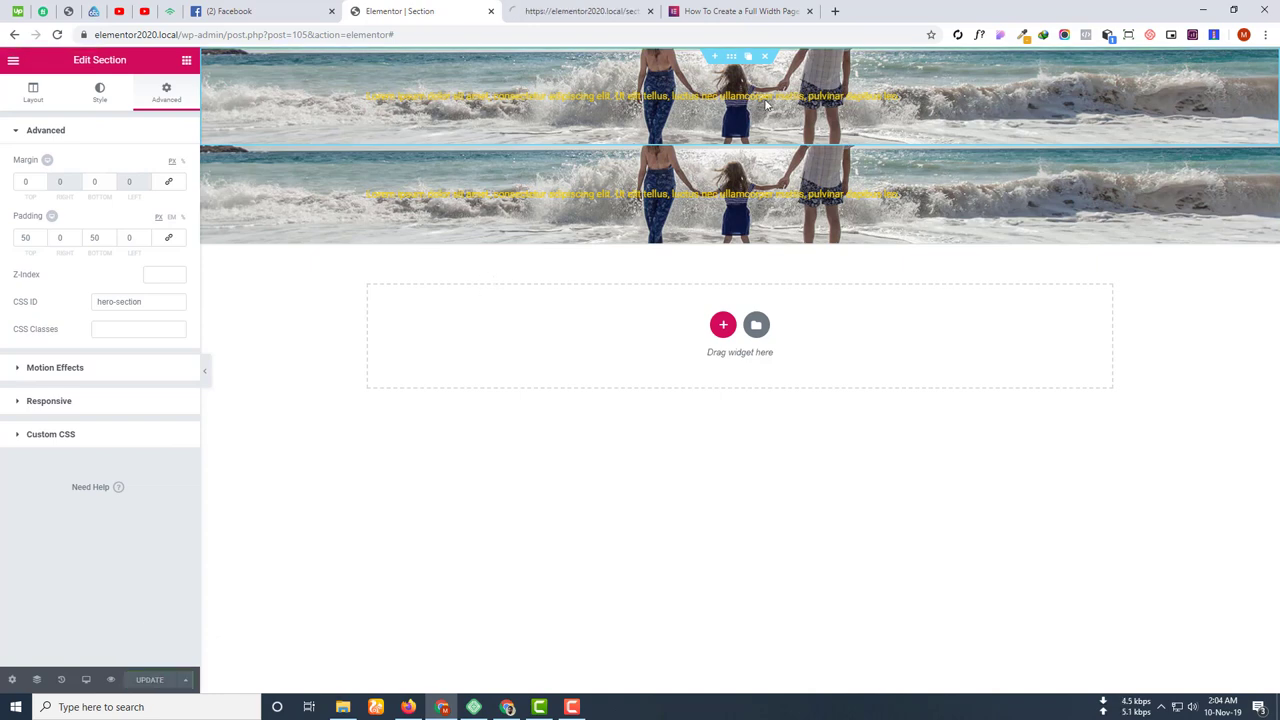
# In the page preview, inspect the text of the duplicated section and of the original hero section to compare their markup.
pyautogui.click(590, 11)
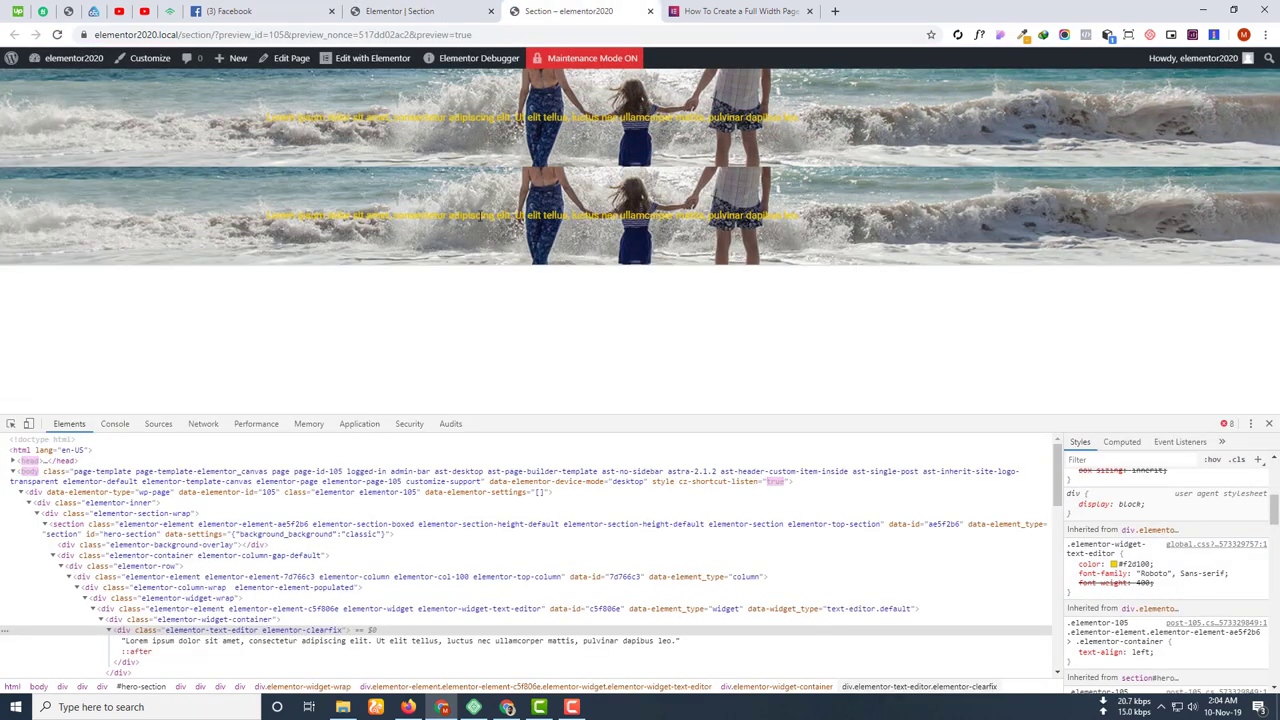
pyautogui.rightClick(479, 216)
pyautogui.click(513, 387)
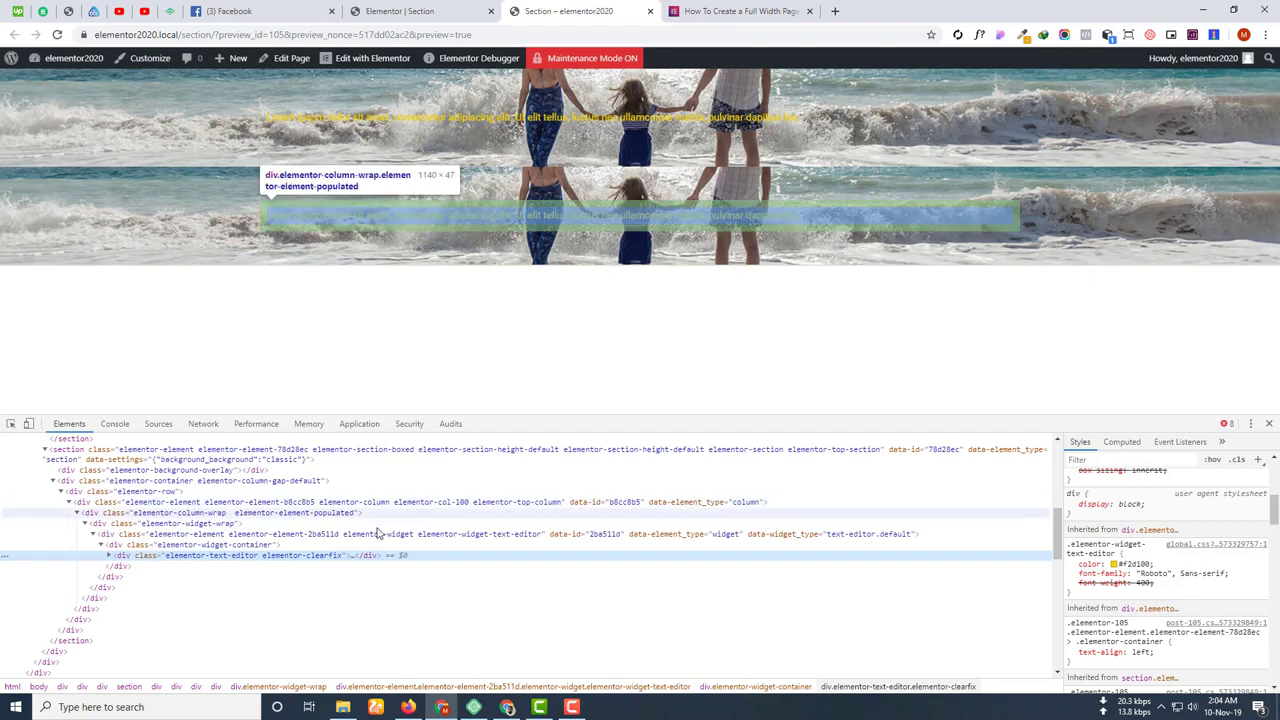
pyautogui.rightClick(532, 116)
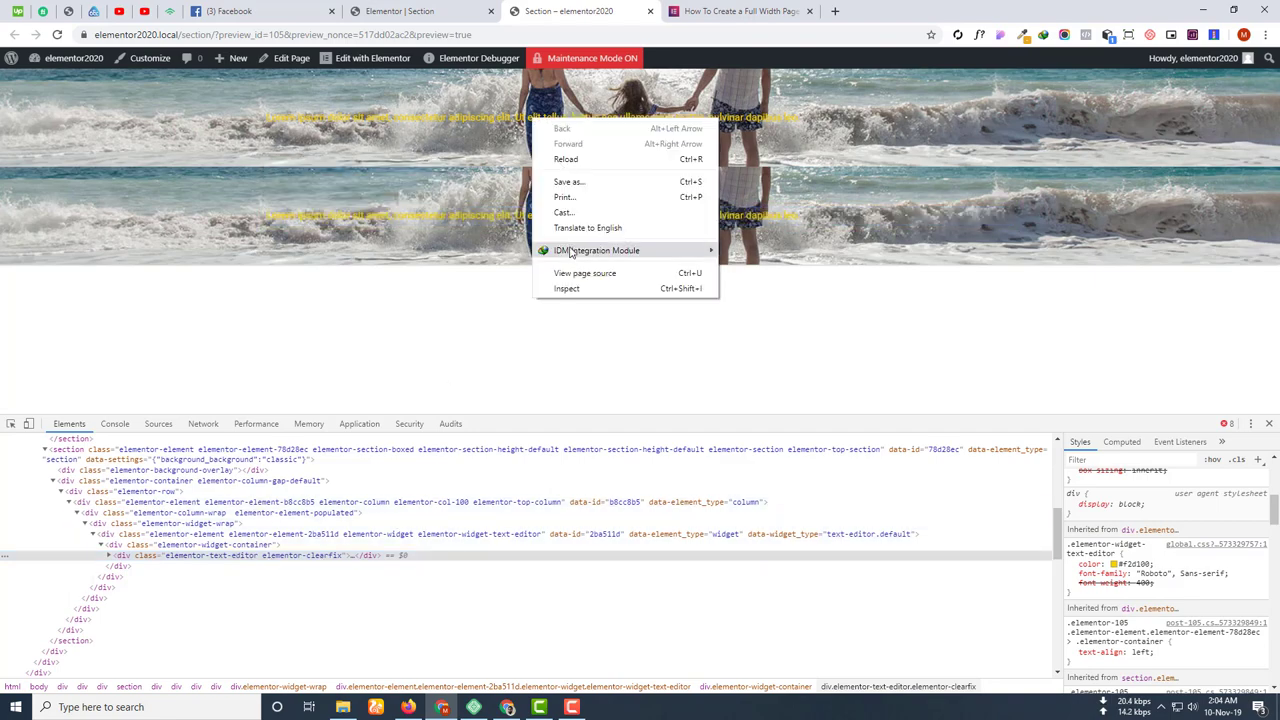
pyautogui.click(580, 294)
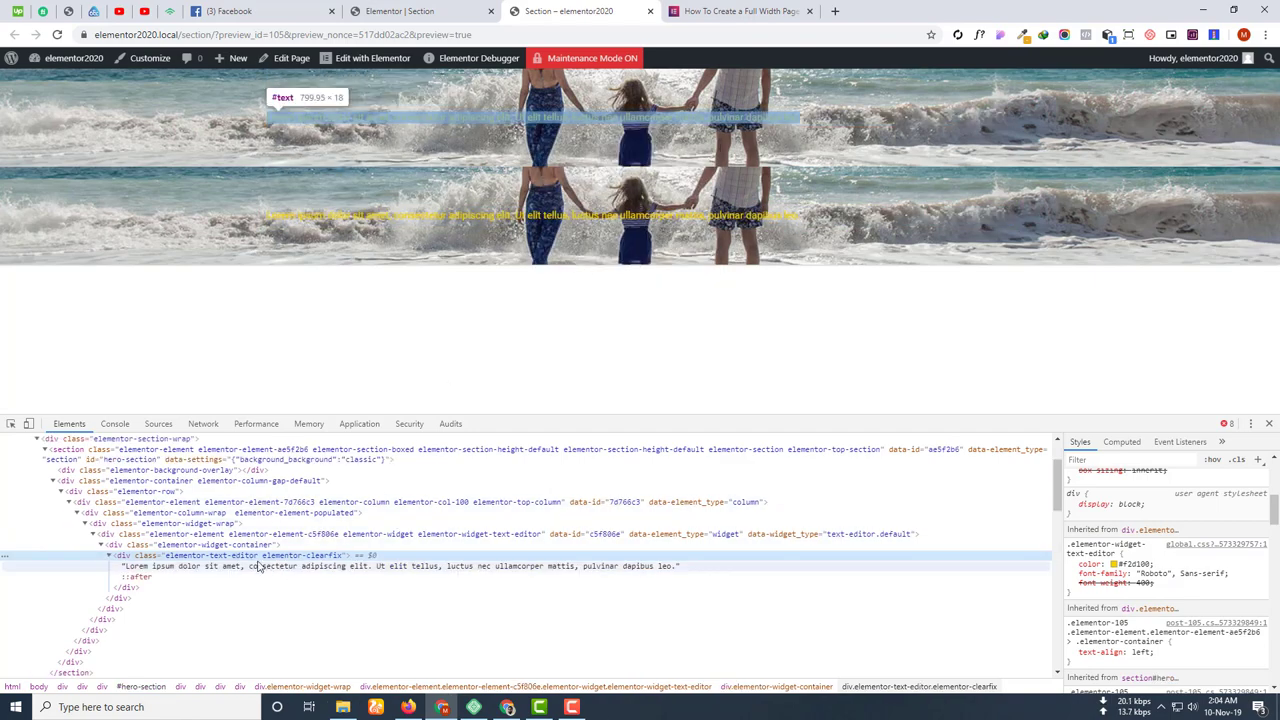
# Set the color in the .elementor-widget-text-editor rule to #fff and prefix its selector with #hero-section.
pyautogui.click(1130, 564)
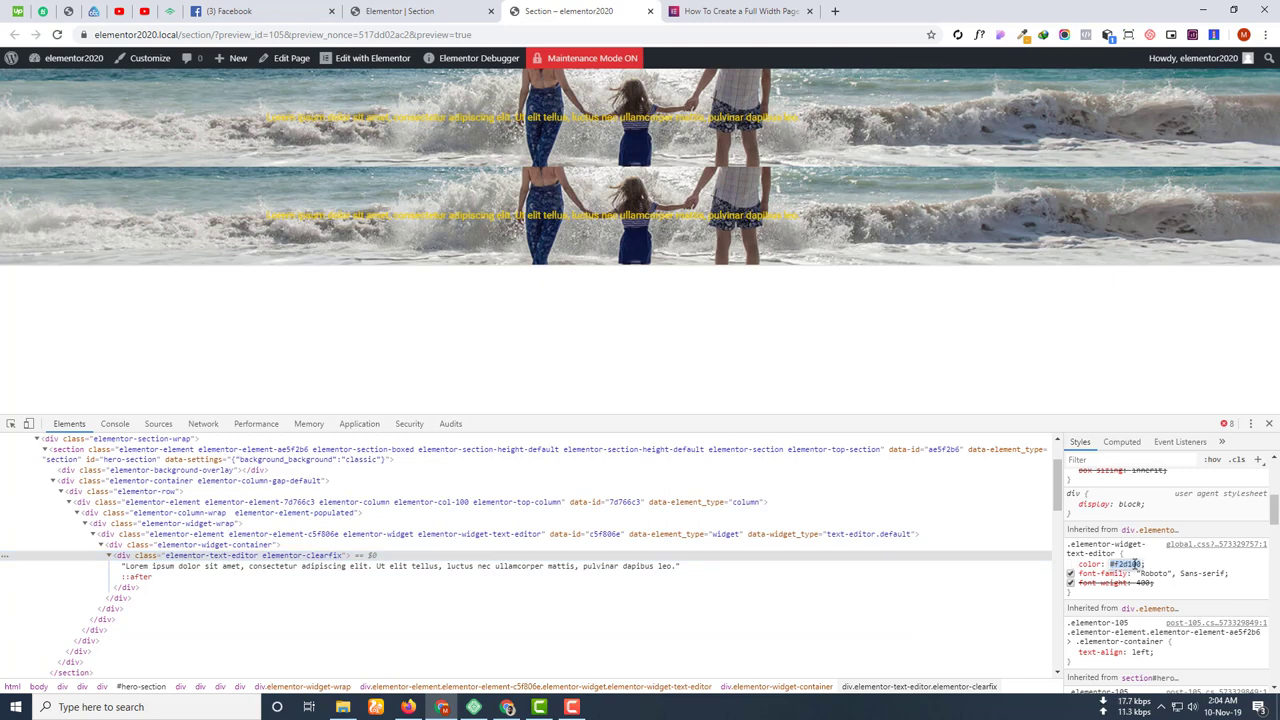
pyautogui.write('#fff;')
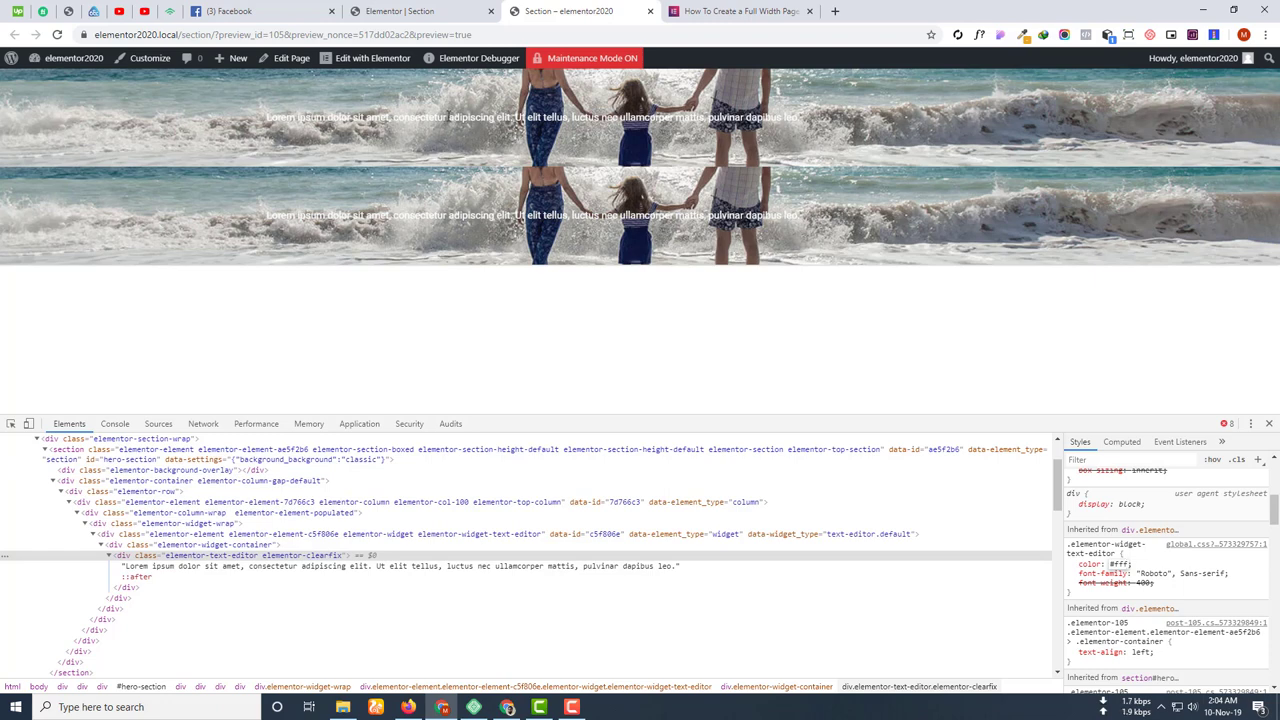
pyautogui.click(1081, 549)
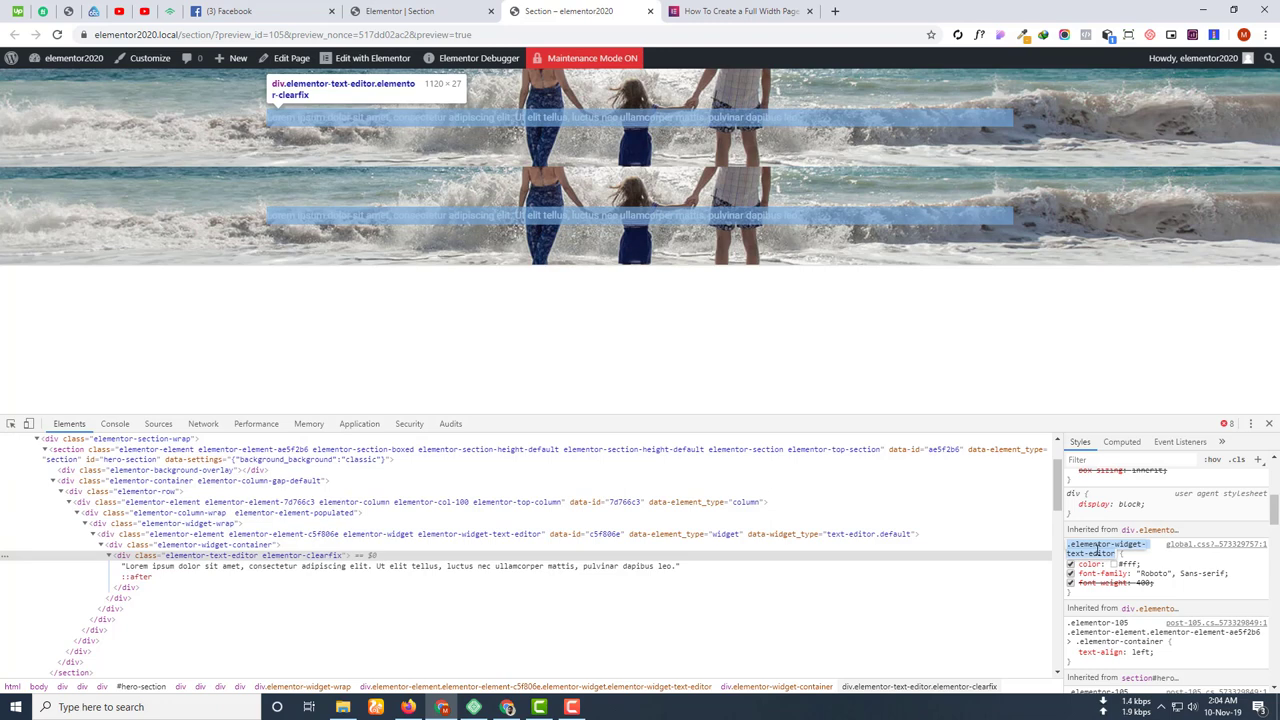
pyautogui.click(1098, 550)
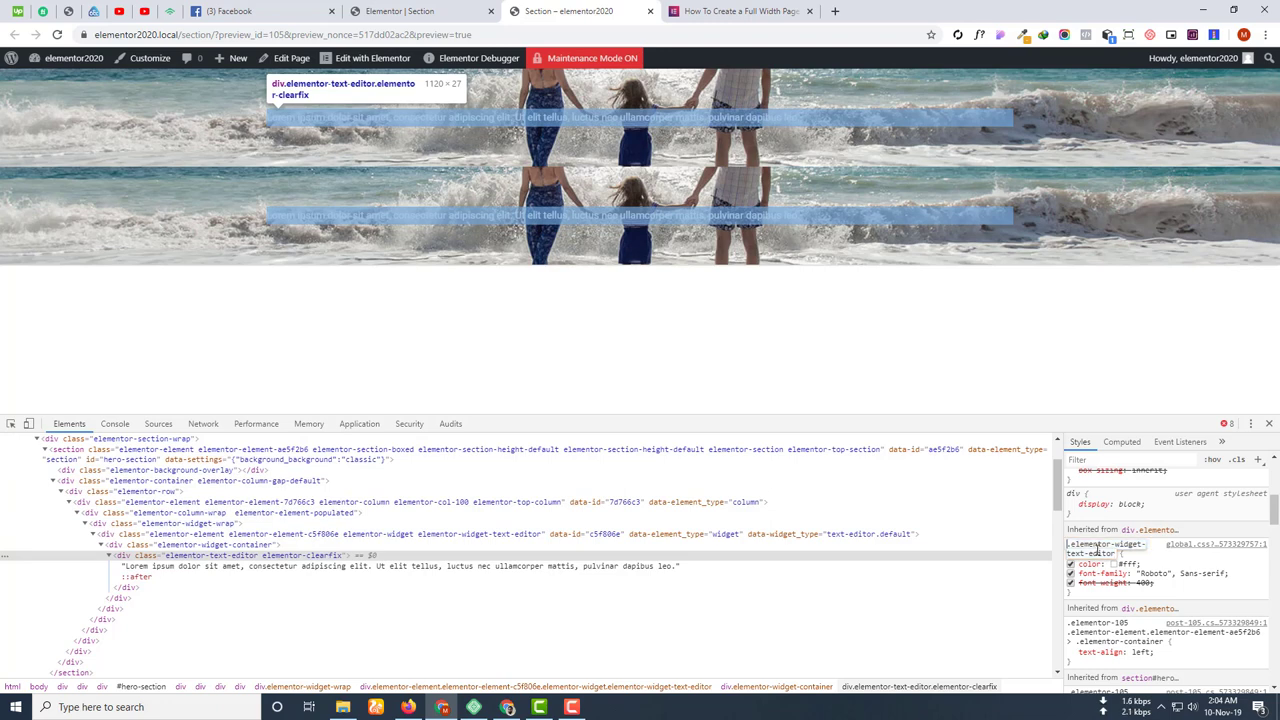
pyautogui.write('#hero-section')
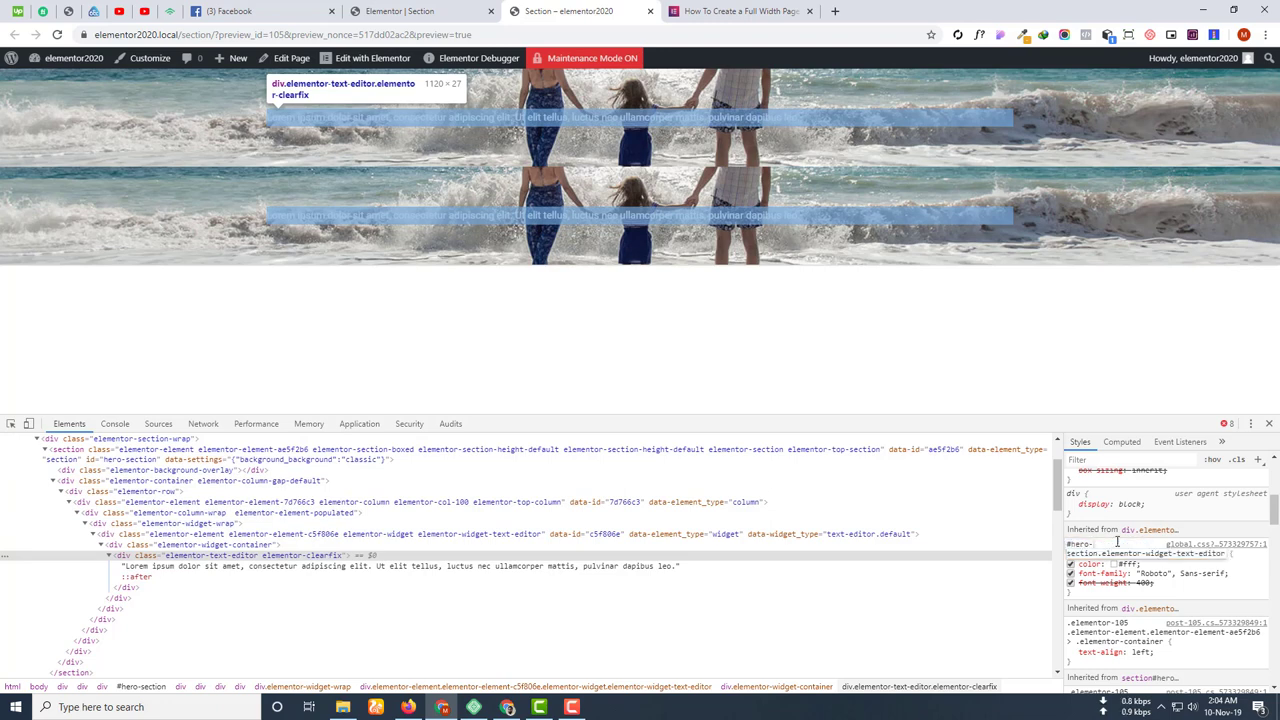
pyautogui.press('Return')
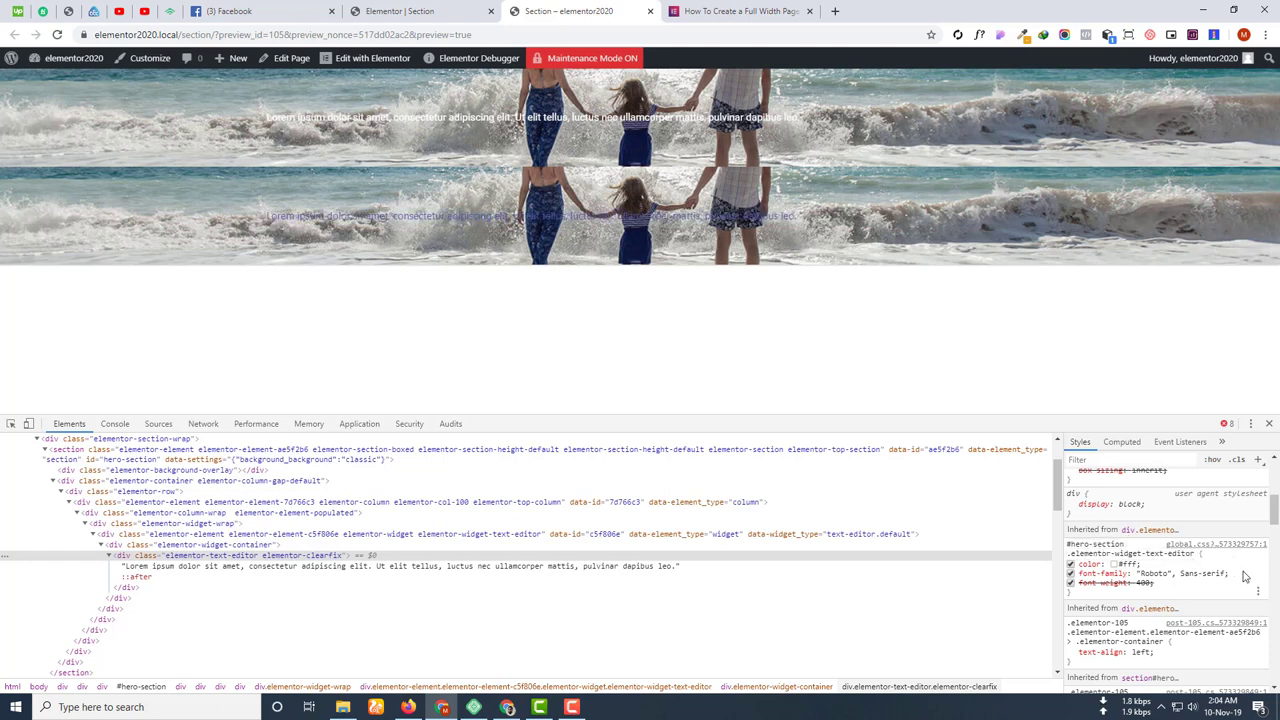
# Try the selector without the space between #hero-section and .elementor-widget-text-editor.
pyautogui.click(1102, 546)
pyautogui.click(1085, 545)
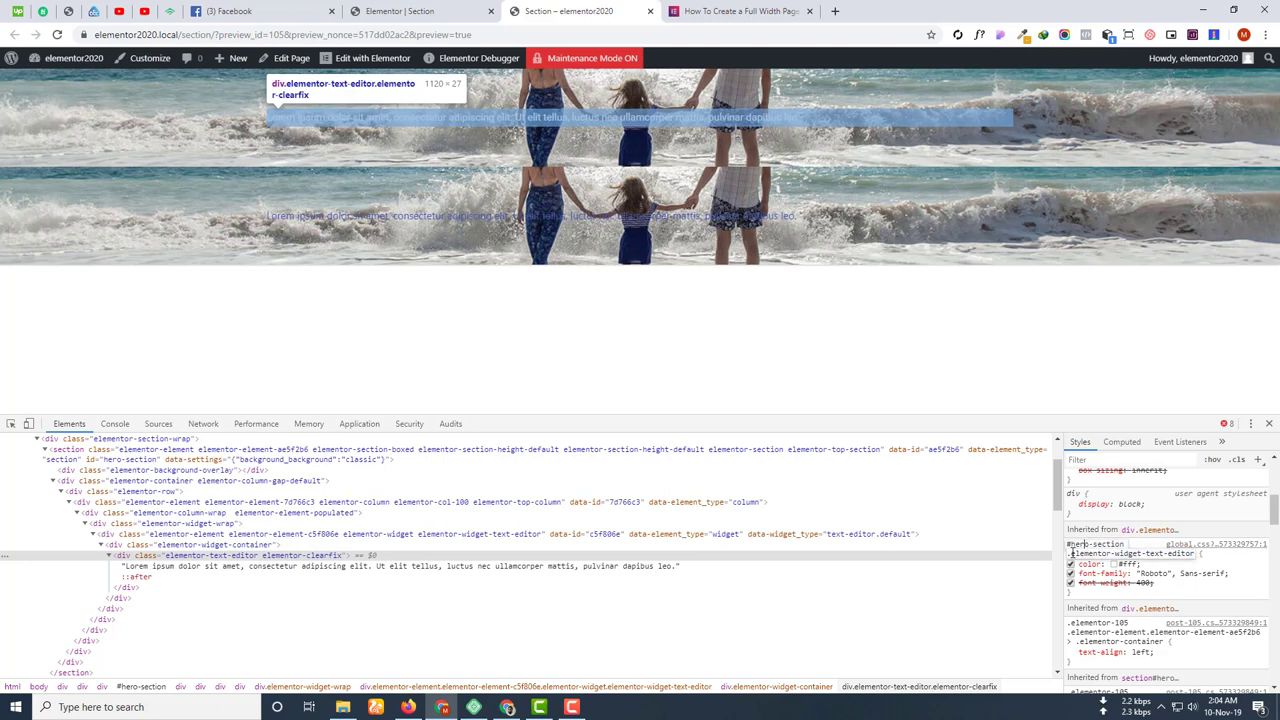
pyautogui.click(1124, 545)
pyautogui.press('BackSpace')
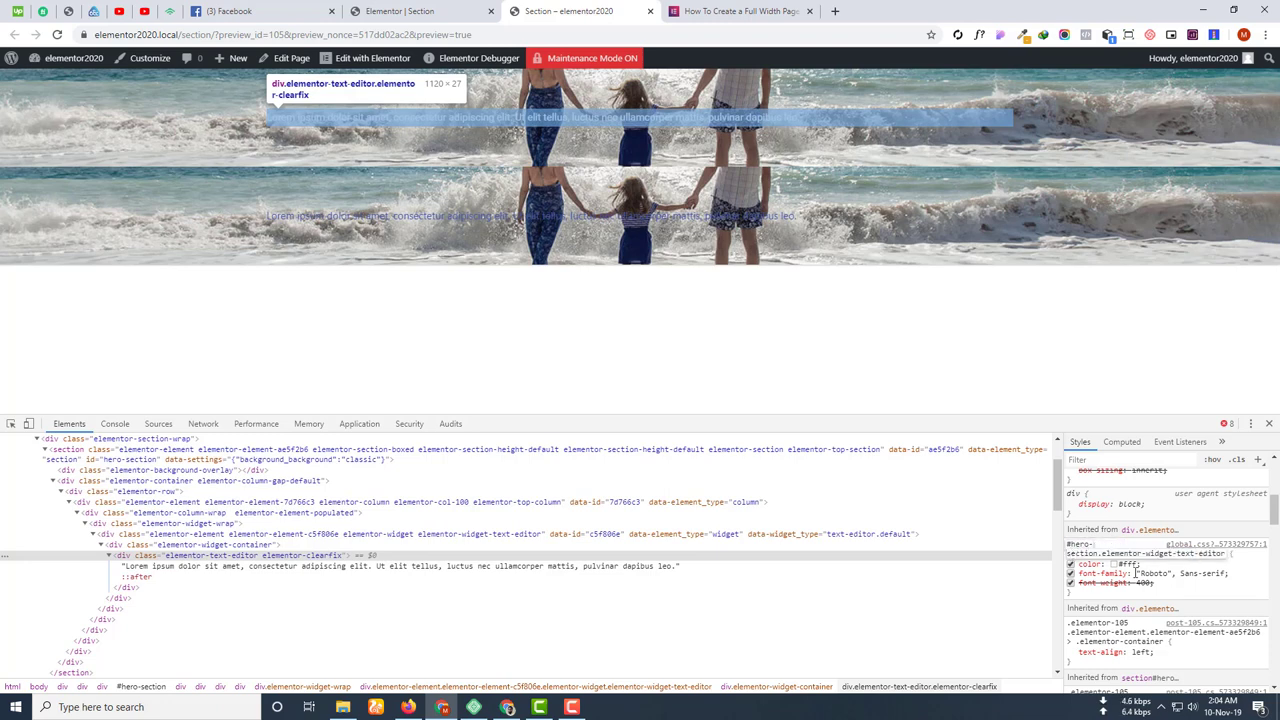
pyautogui.click(1259, 584)
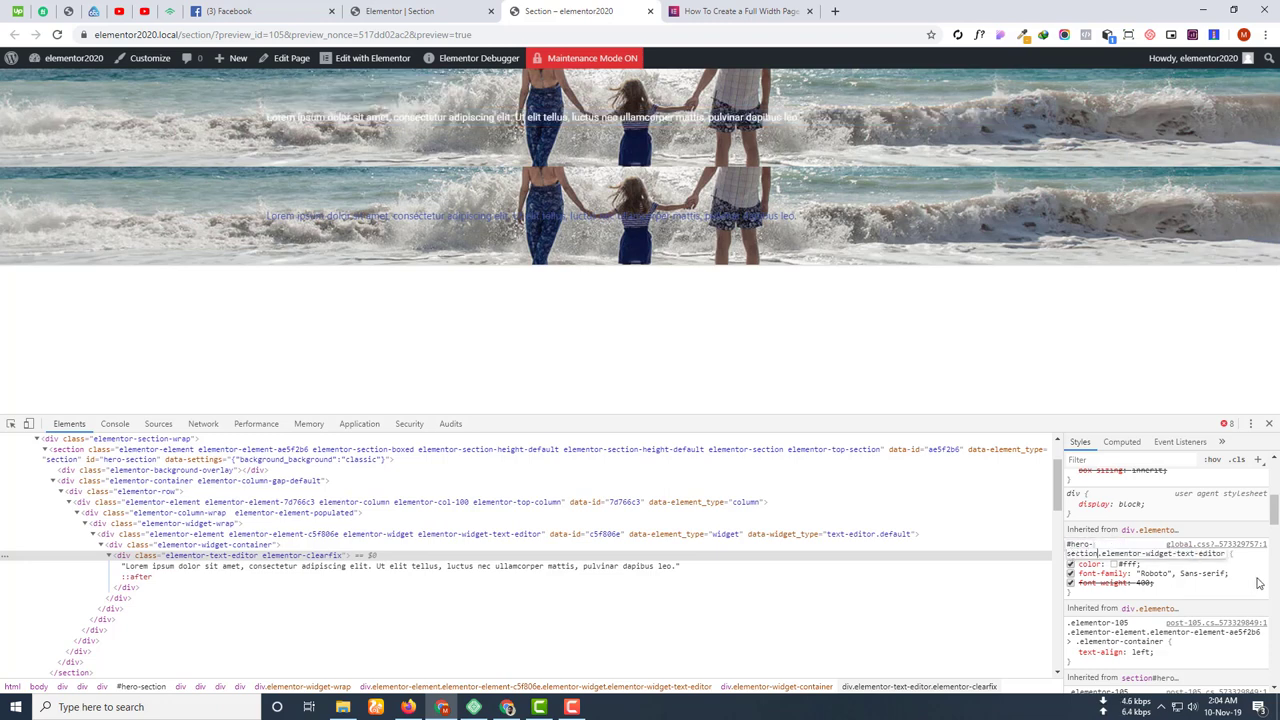
# Restore the space between #hero-section and .elementor-widget-text-editor in the rule's selector.
pyautogui.click(1092, 550)
pyautogui.click(1100, 553)
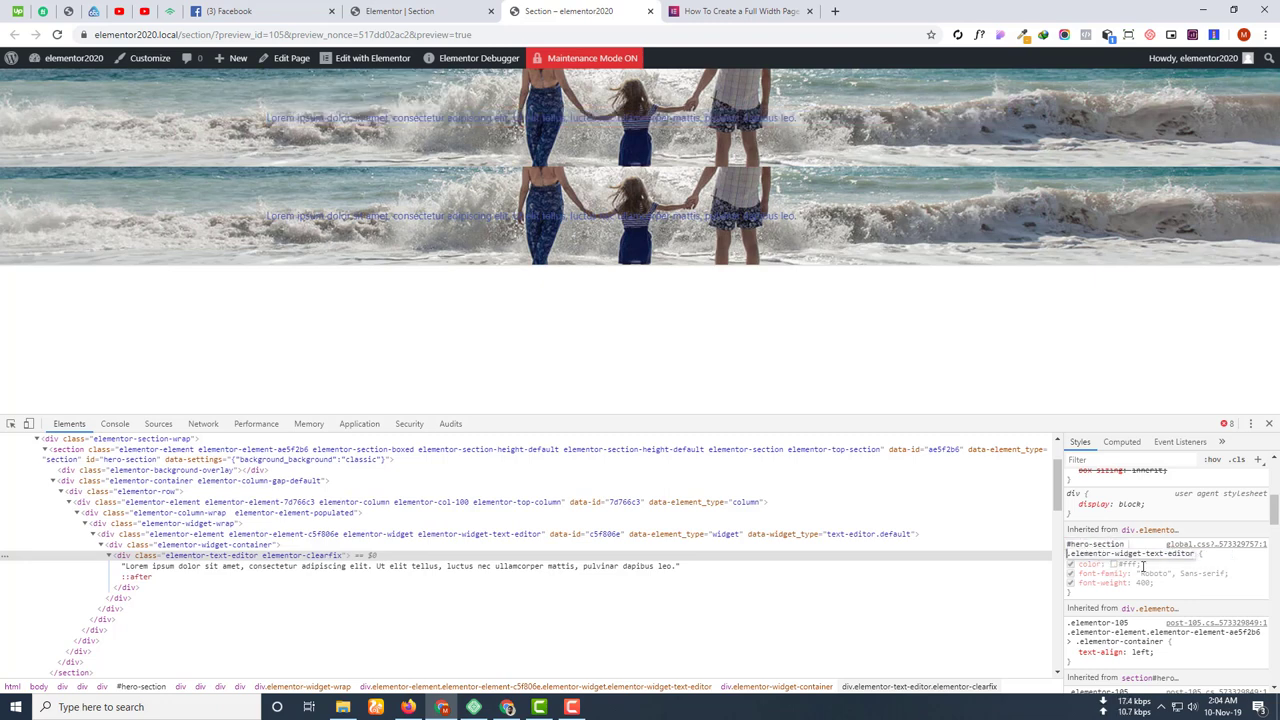
pyautogui.click(1205, 590)
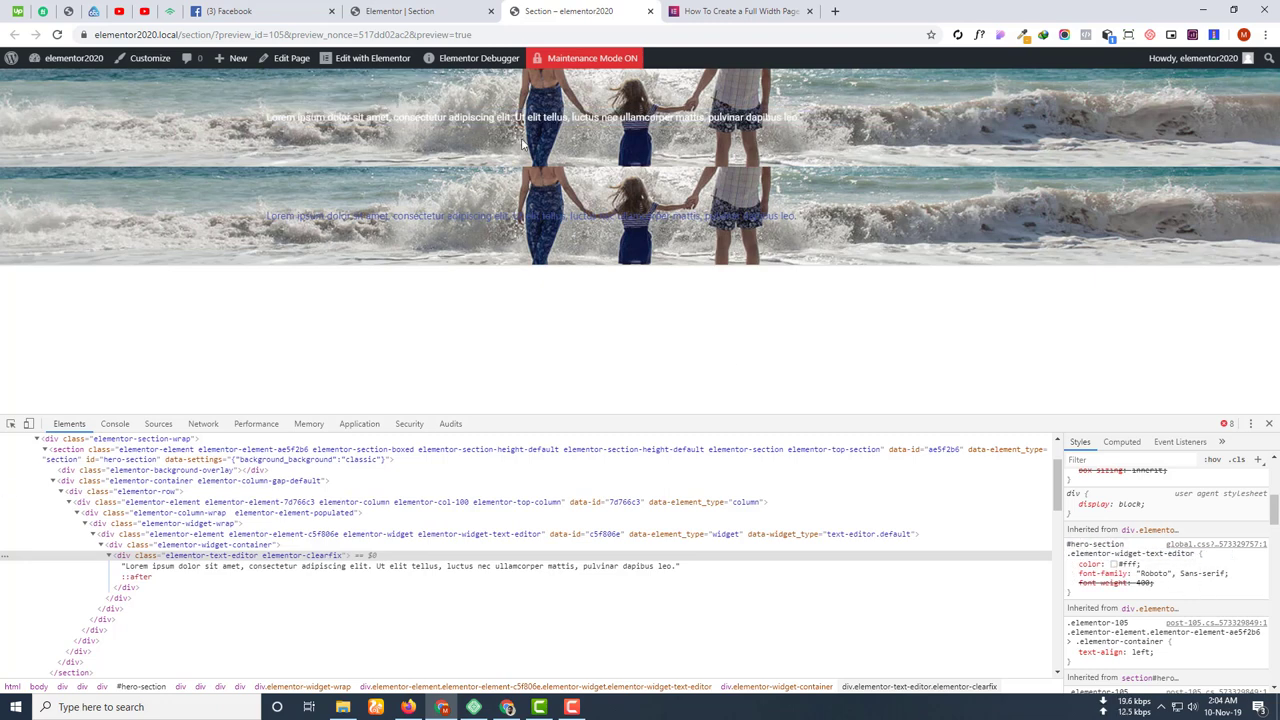